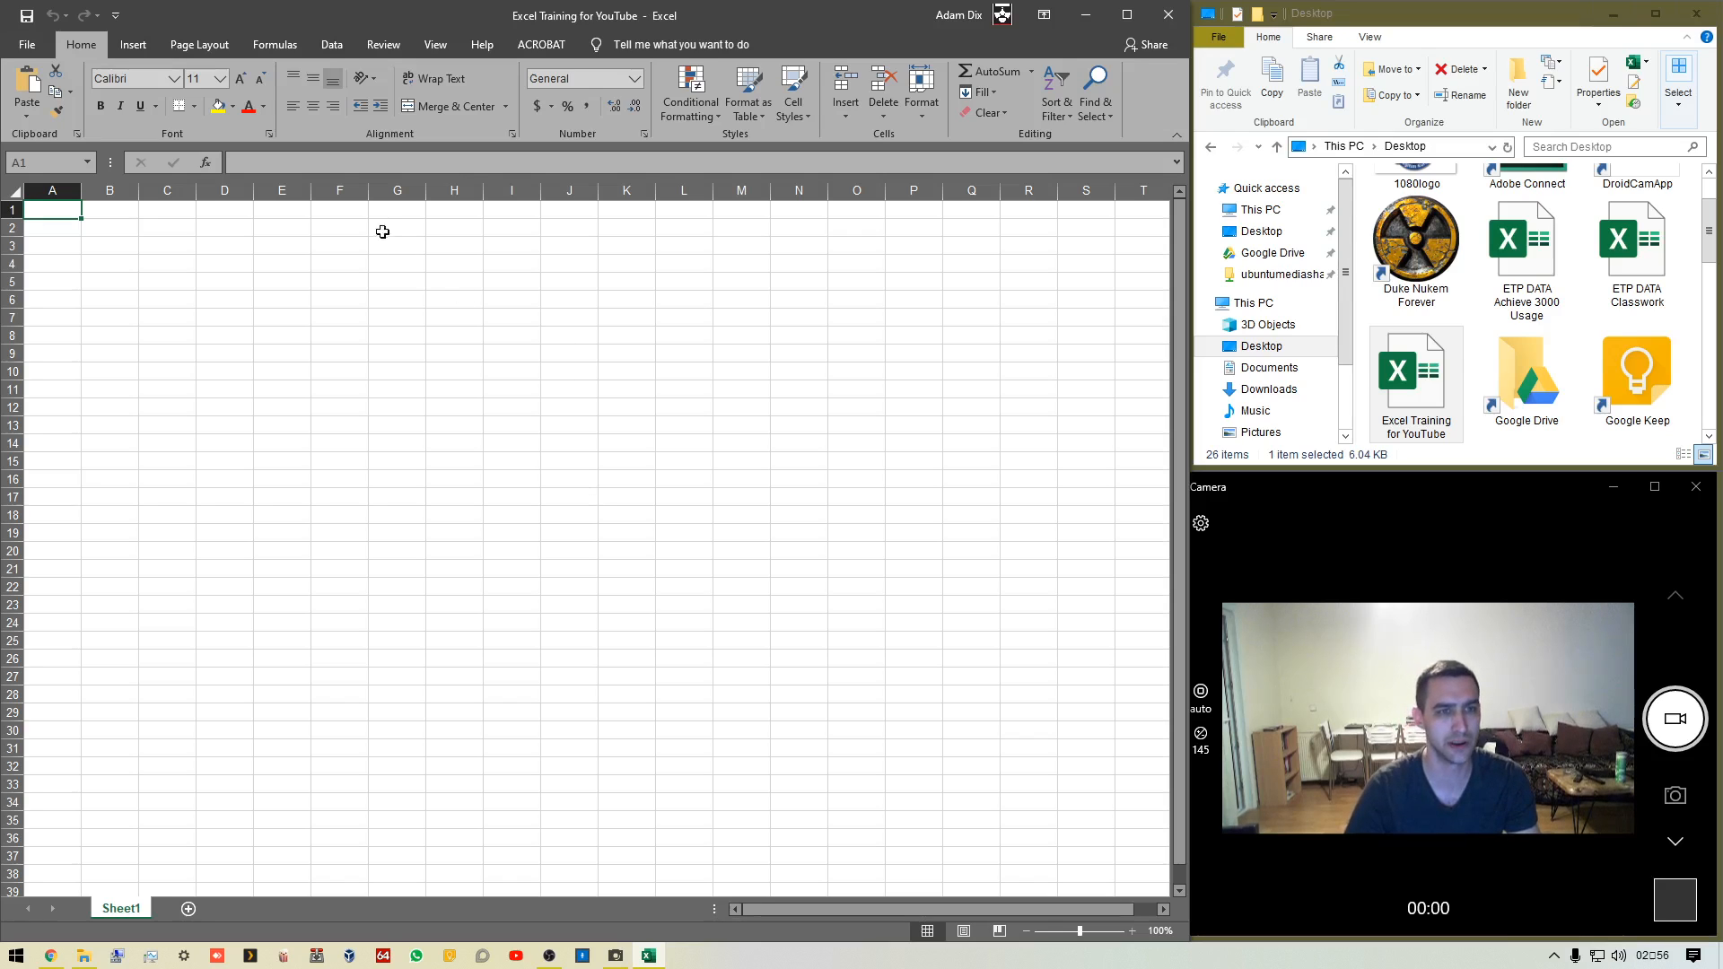
left_click(316, 165)
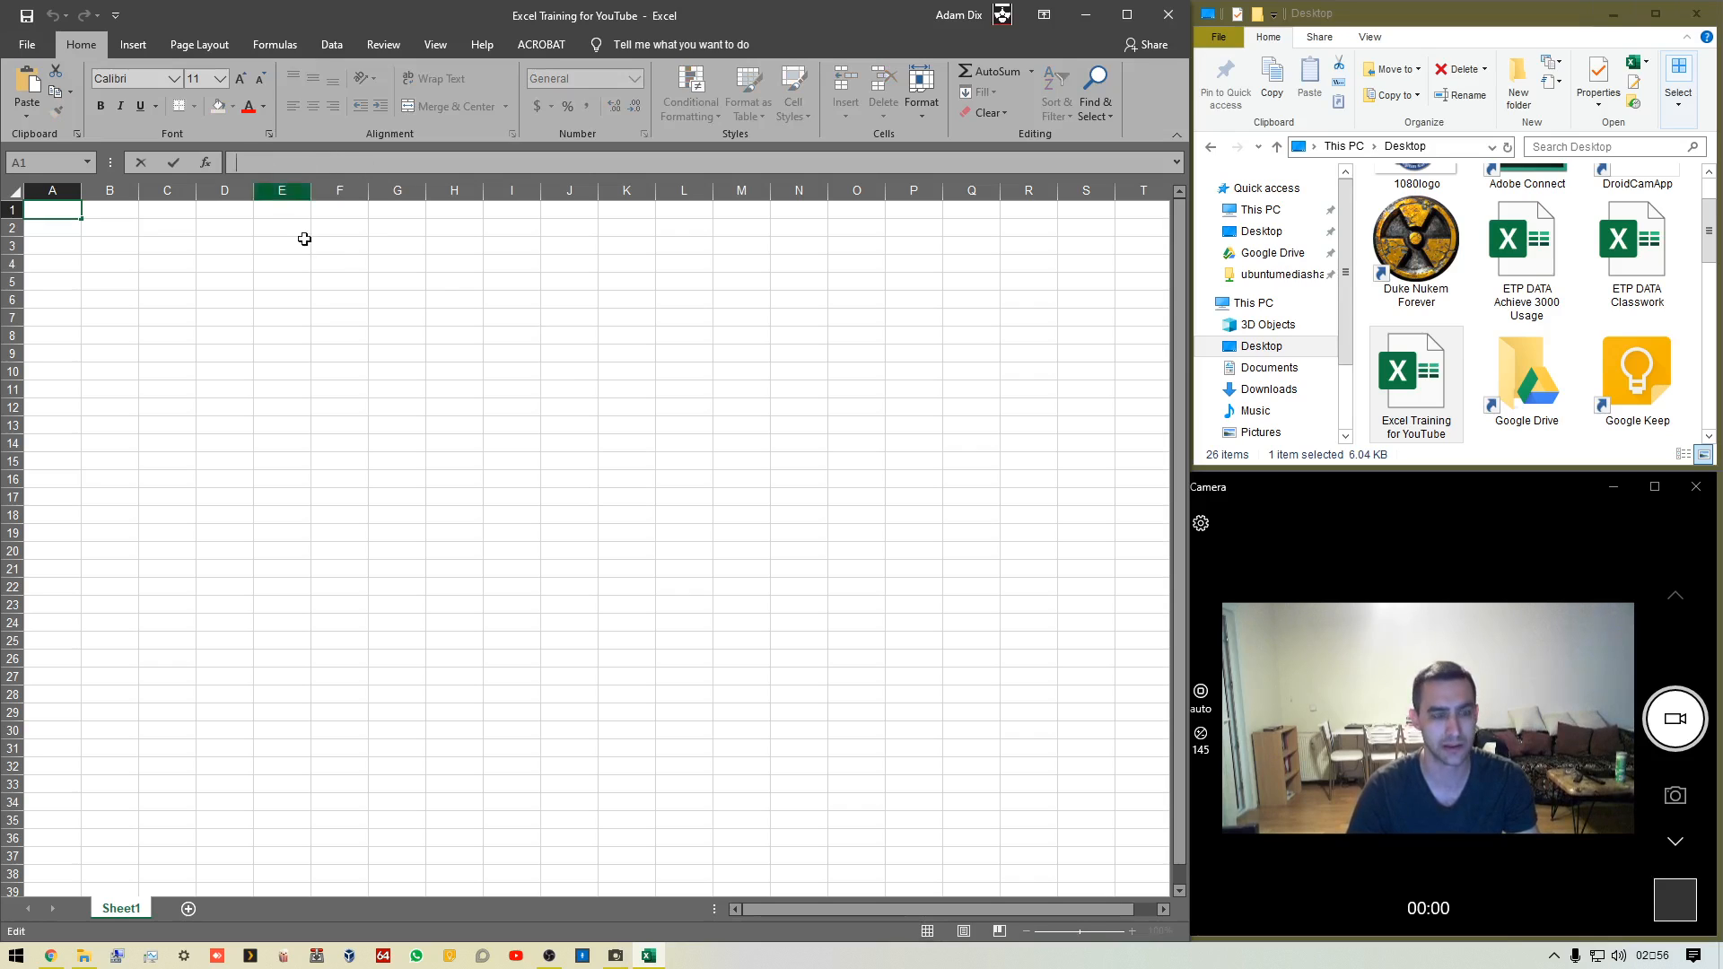
left_click(337, 318)
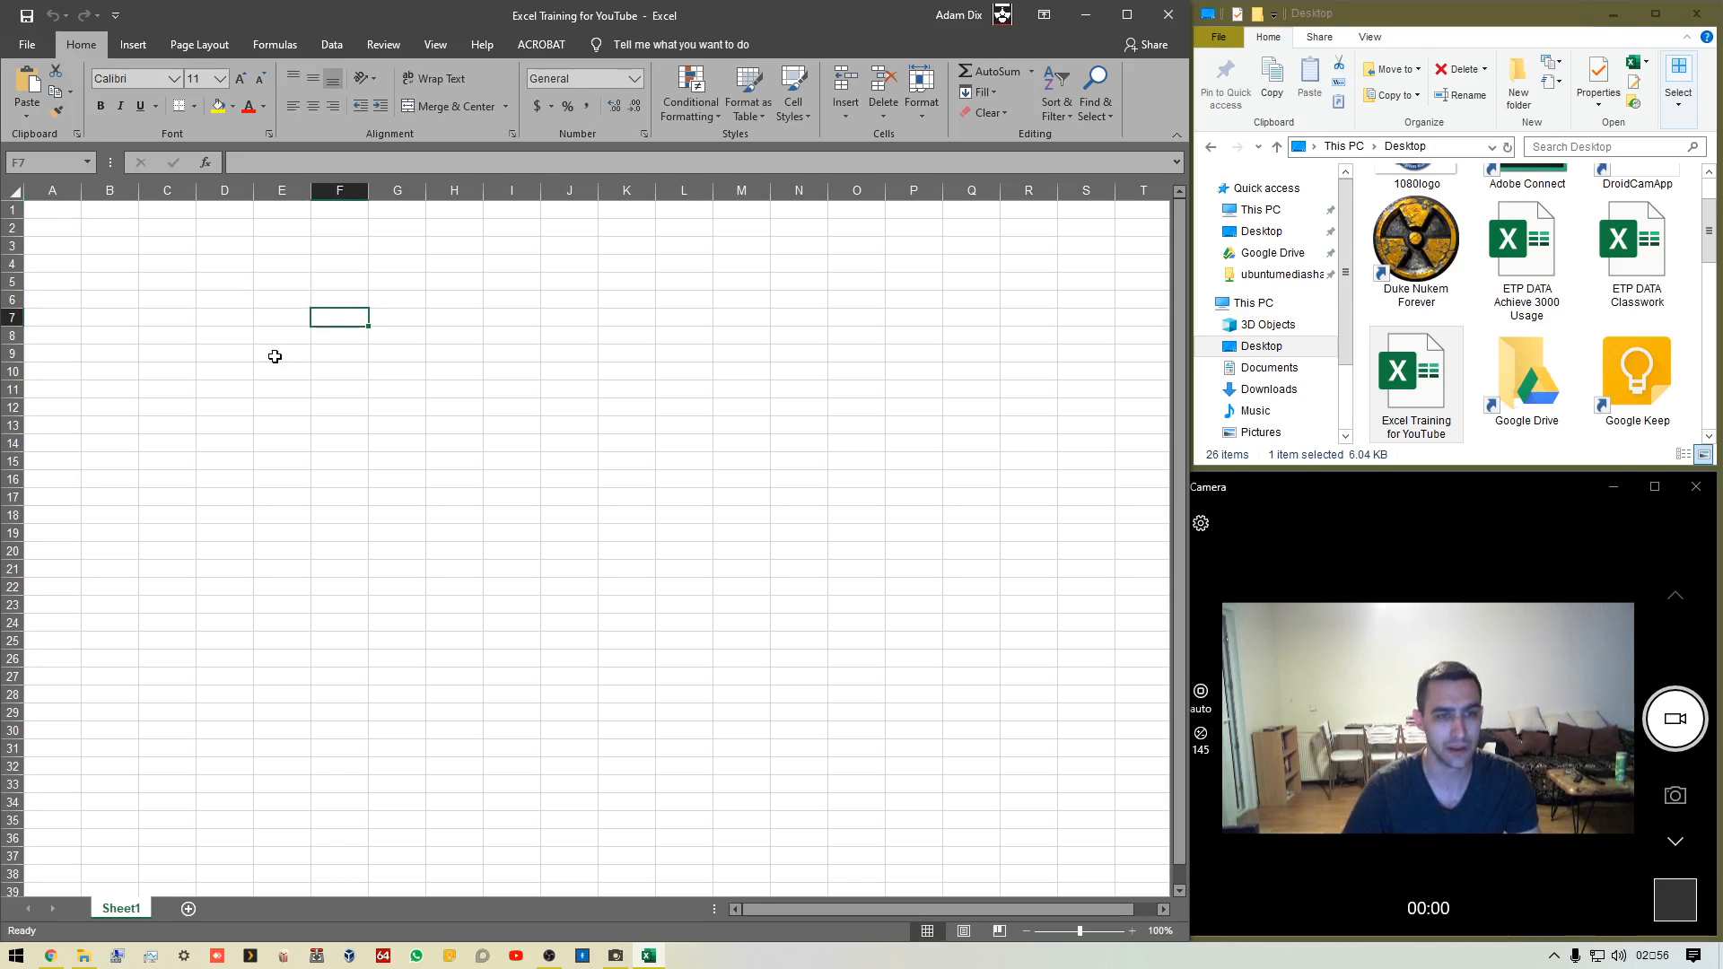
left_click(273, 353)
left_click(520, 508)
left_click(445, 621)
left_click(399, 425)
left_click(341, 353)
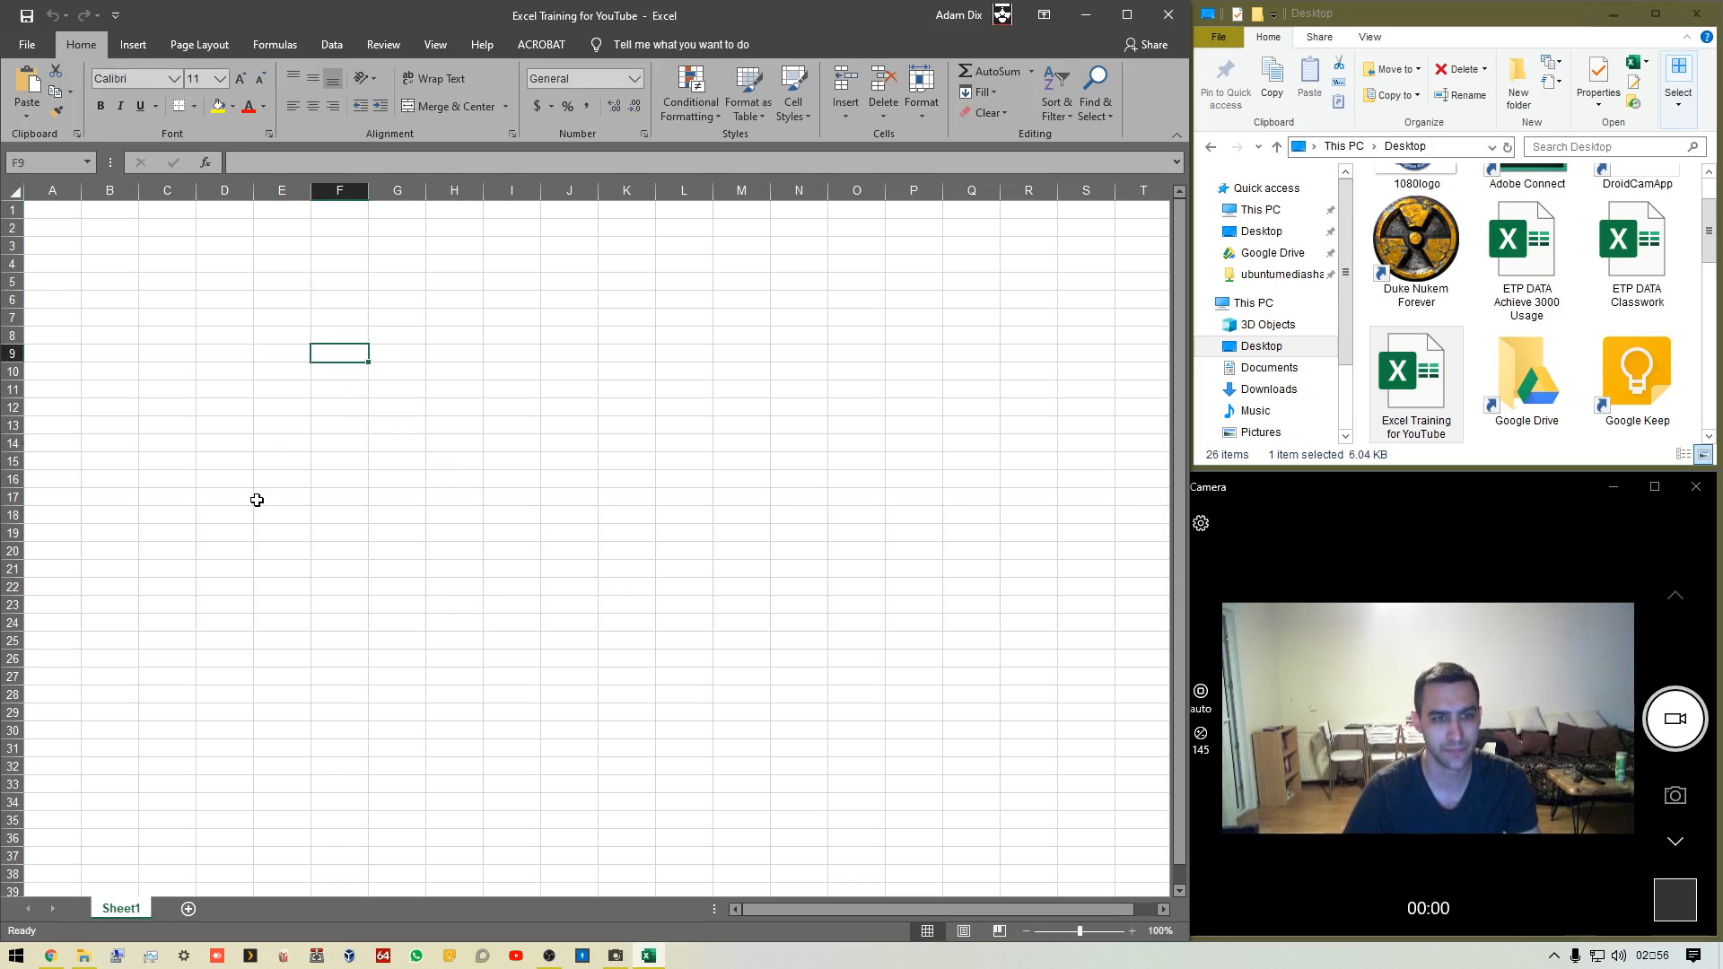
left_click(257, 496)
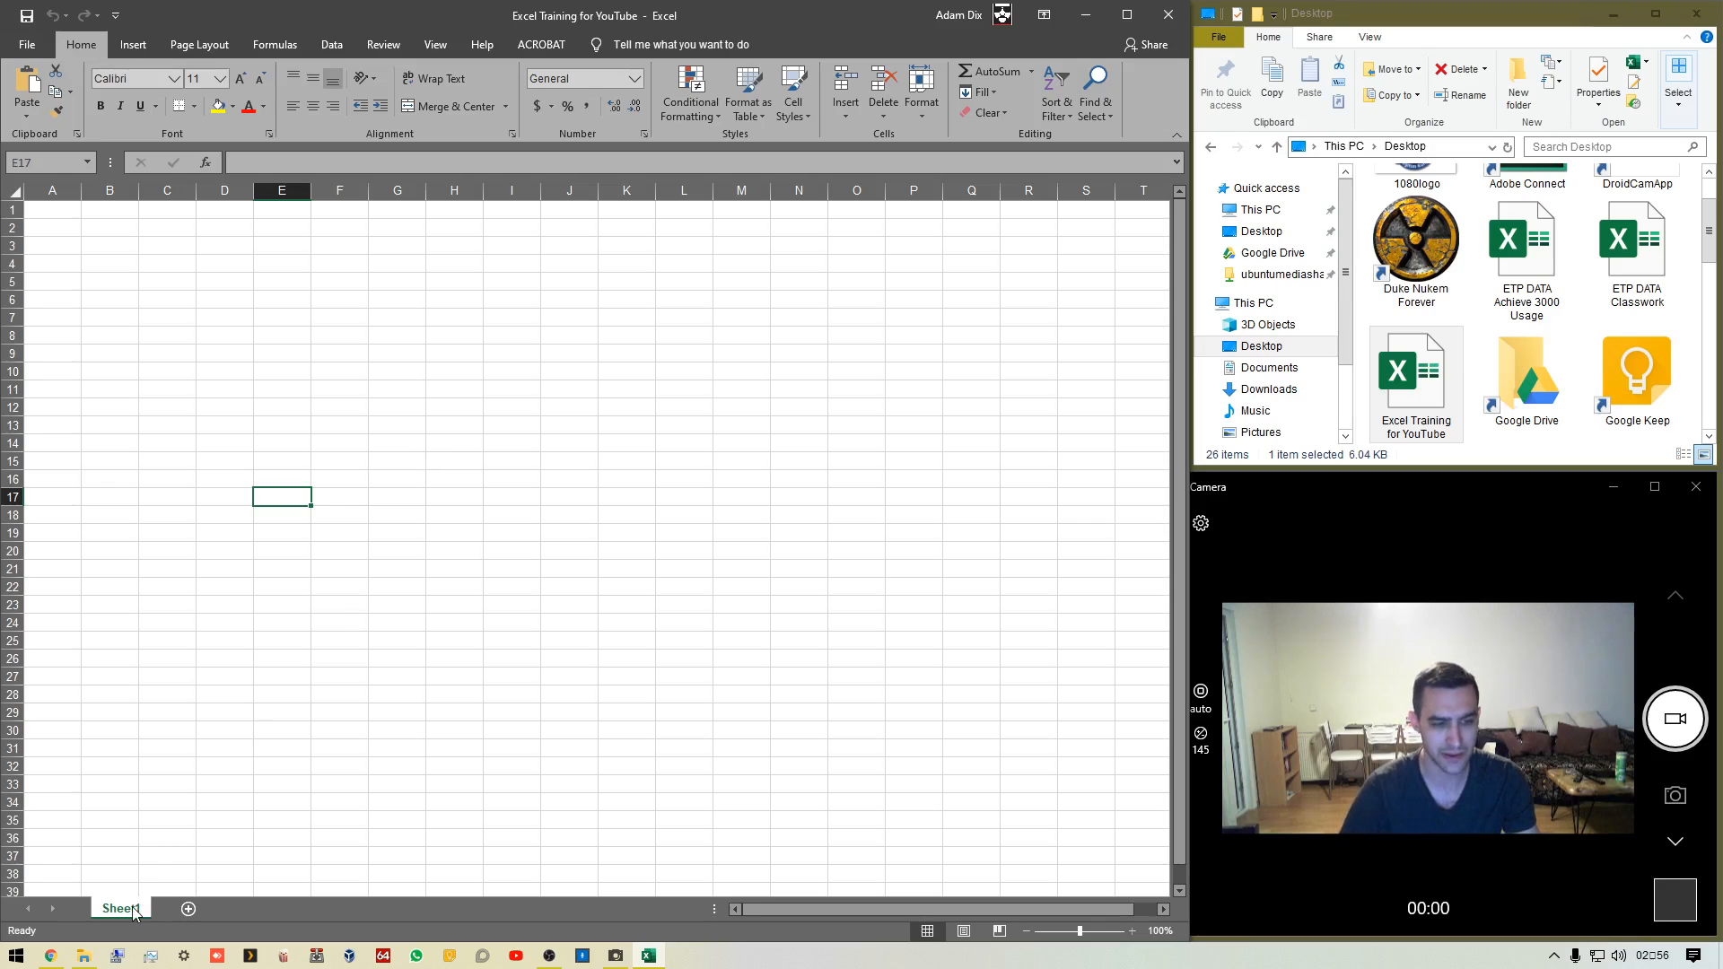
Add two new worksheets to the workbook and switch between the sheet tabs
left_click(189, 909)
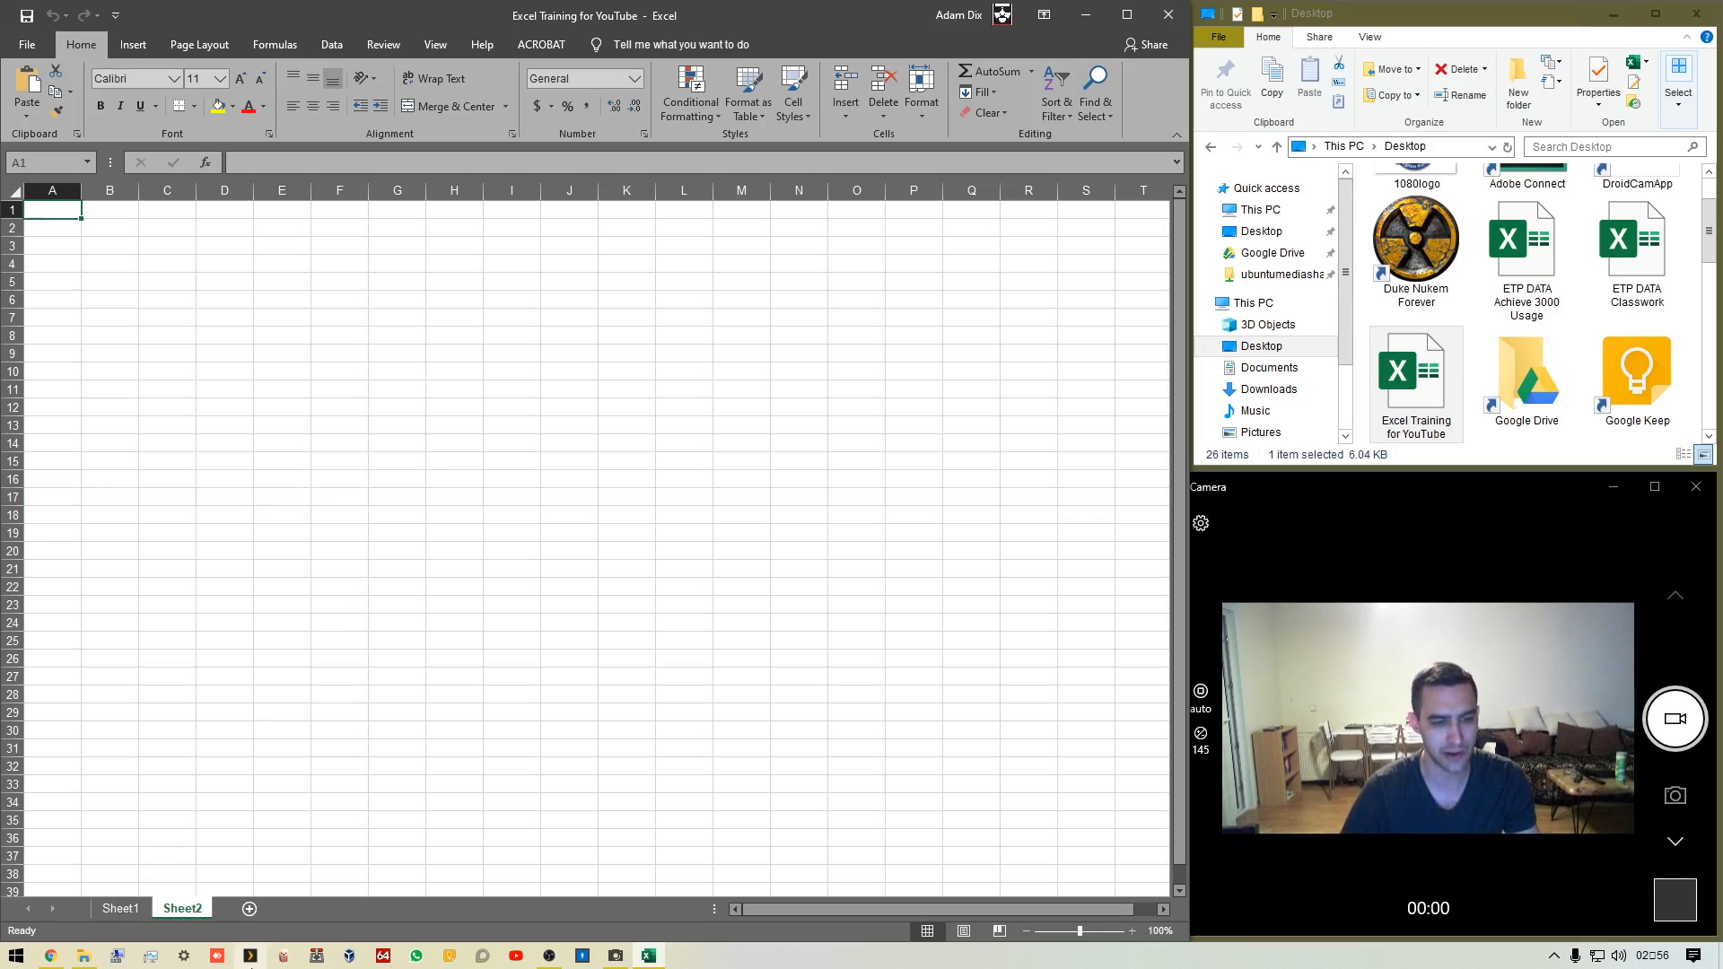
left_click(251, 910)
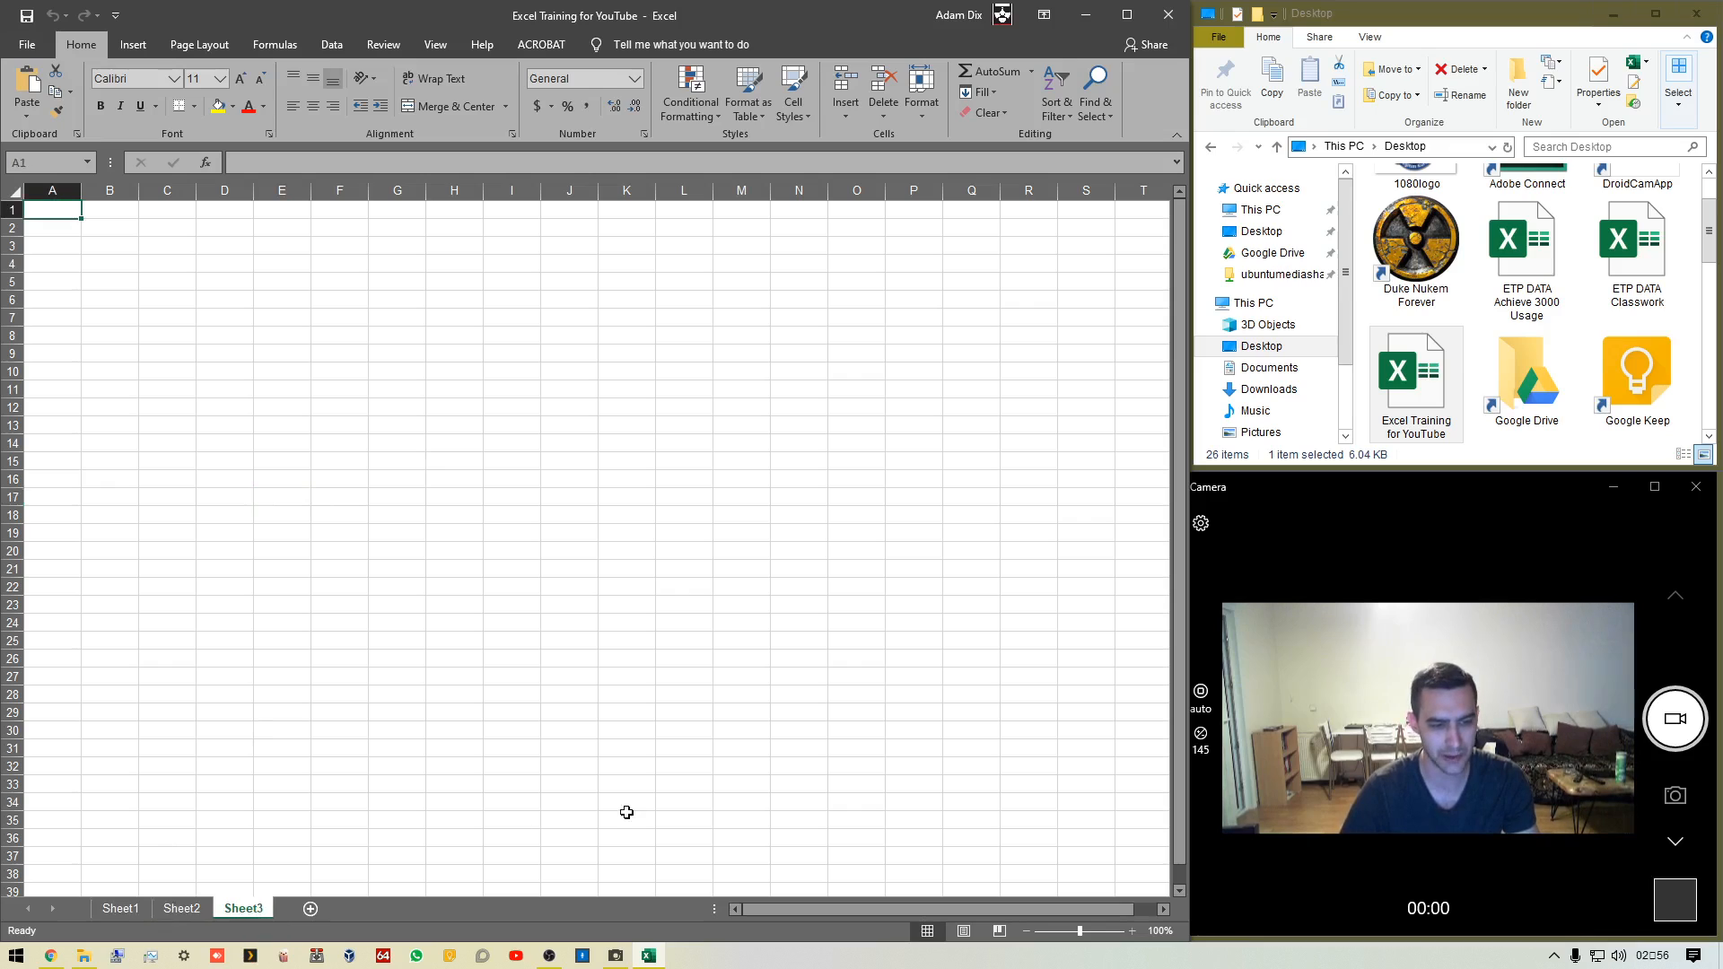
left_click(184, 908)
left_click(120, 908)
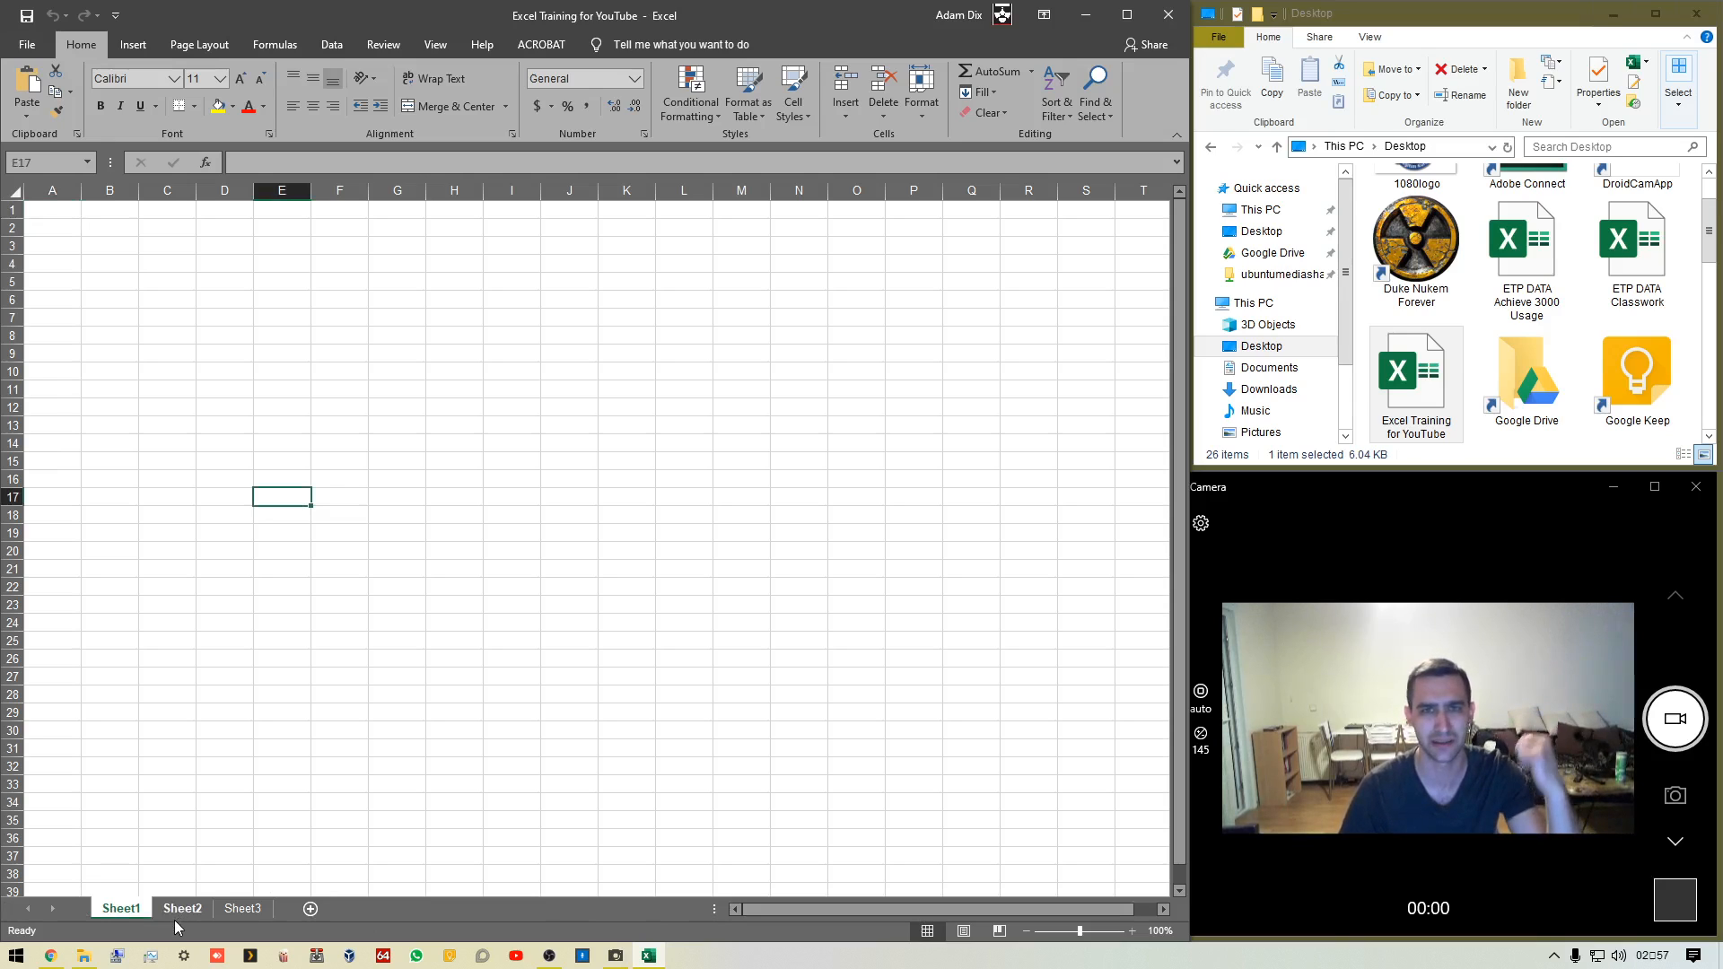
Rename Sheet1 as dumb name
right_click(117, 914)
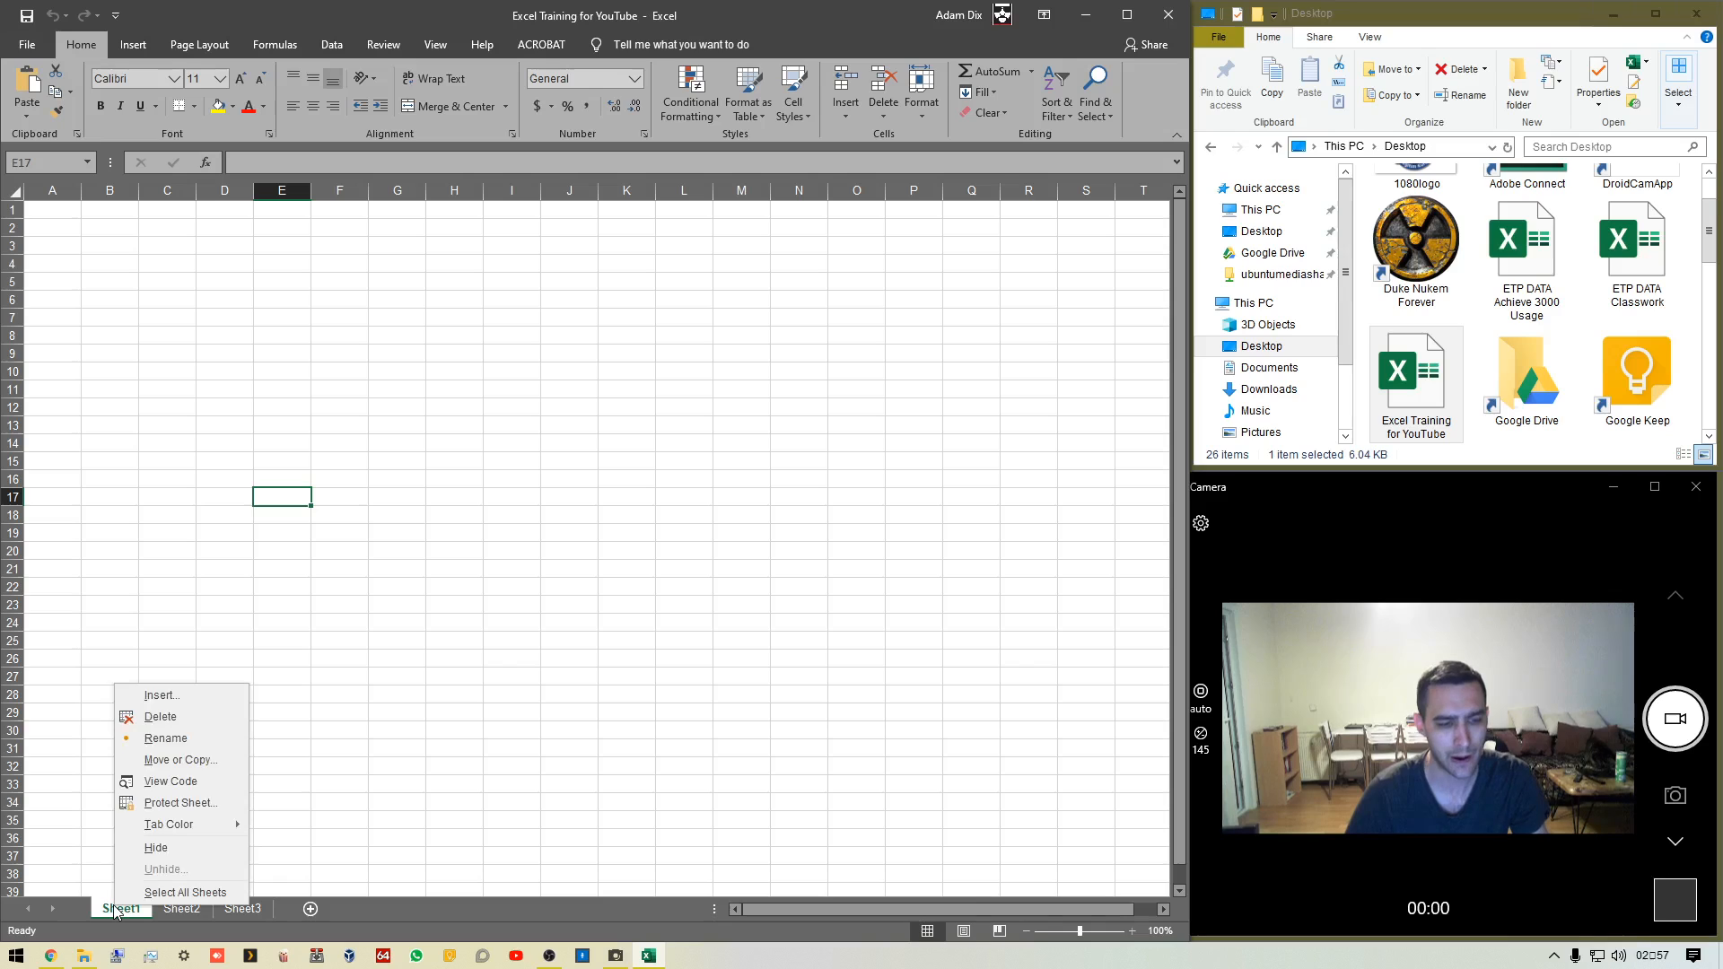
left_click(175, 741)
type("dumb name")
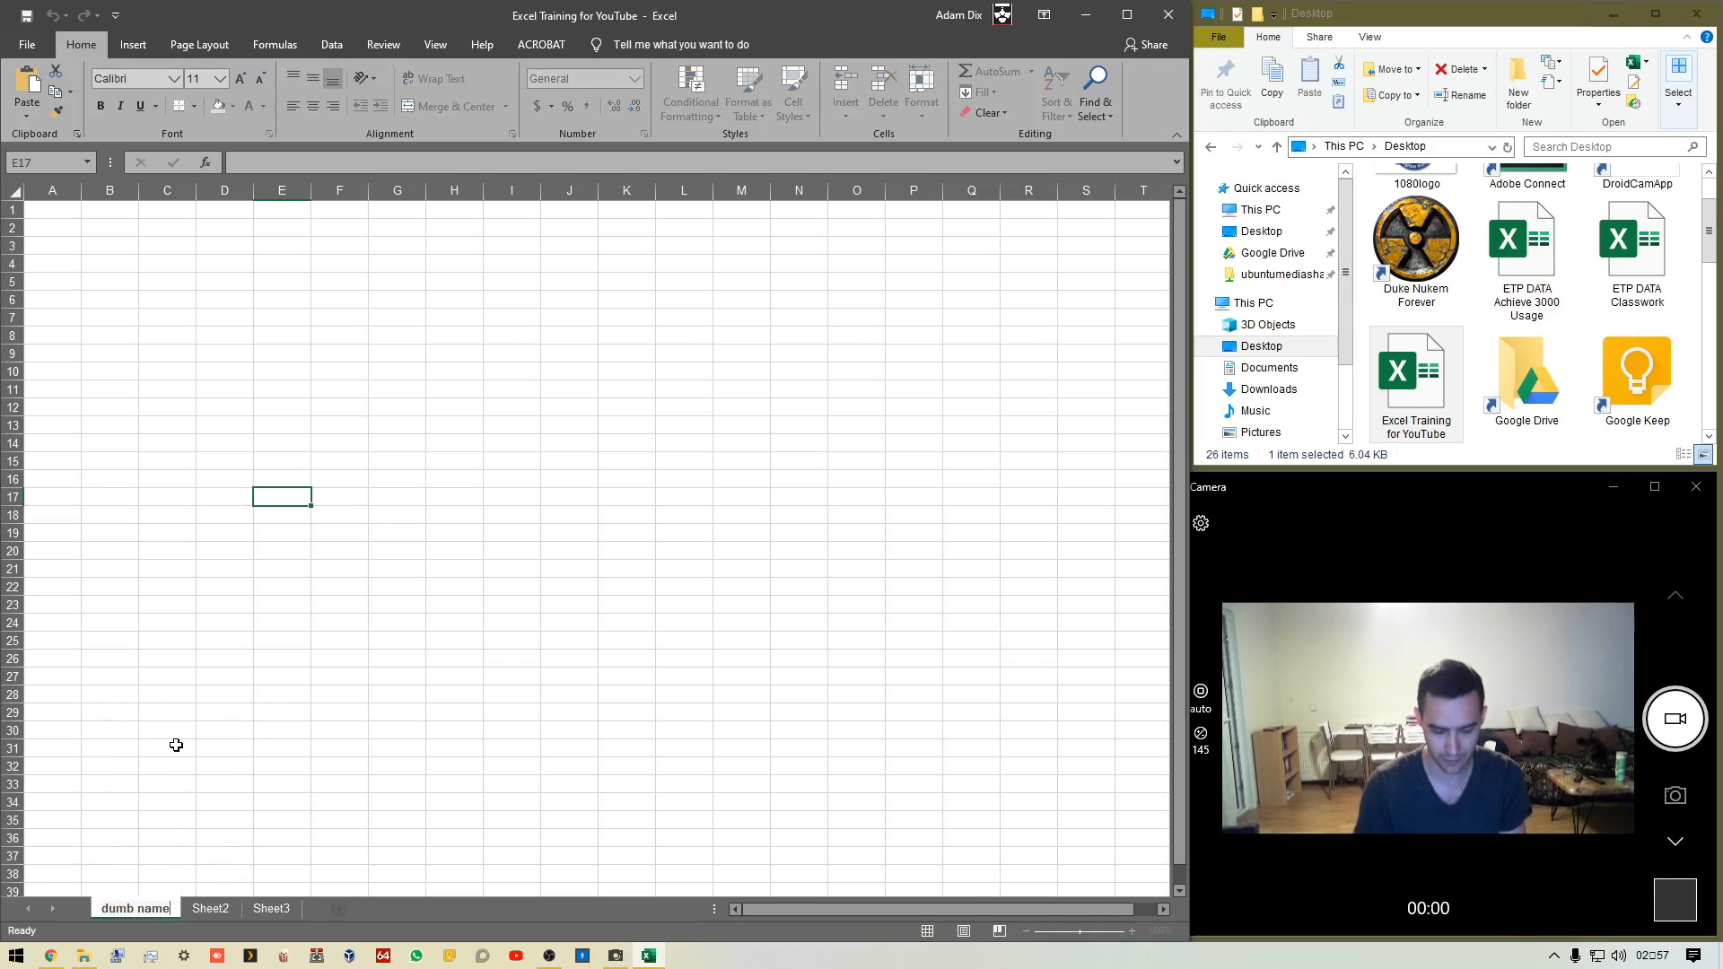
key("Return")
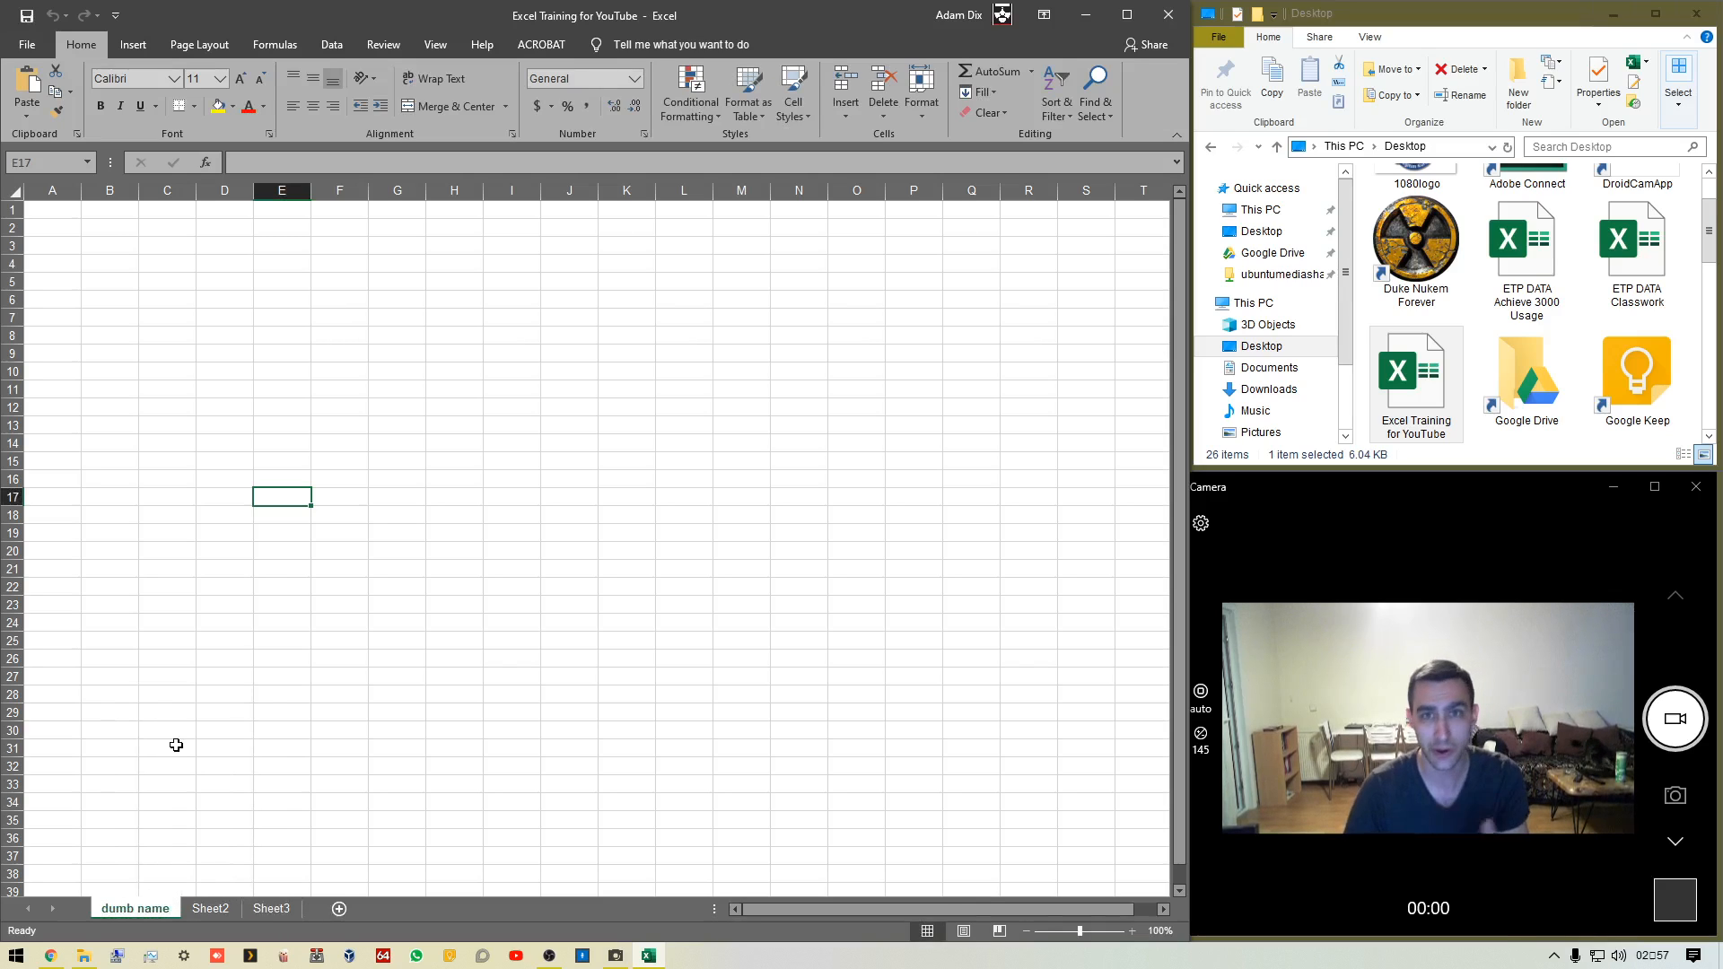
Color the Sheet2 tab green using a theme color
left_click(208, 908)
right_click(208, 907)
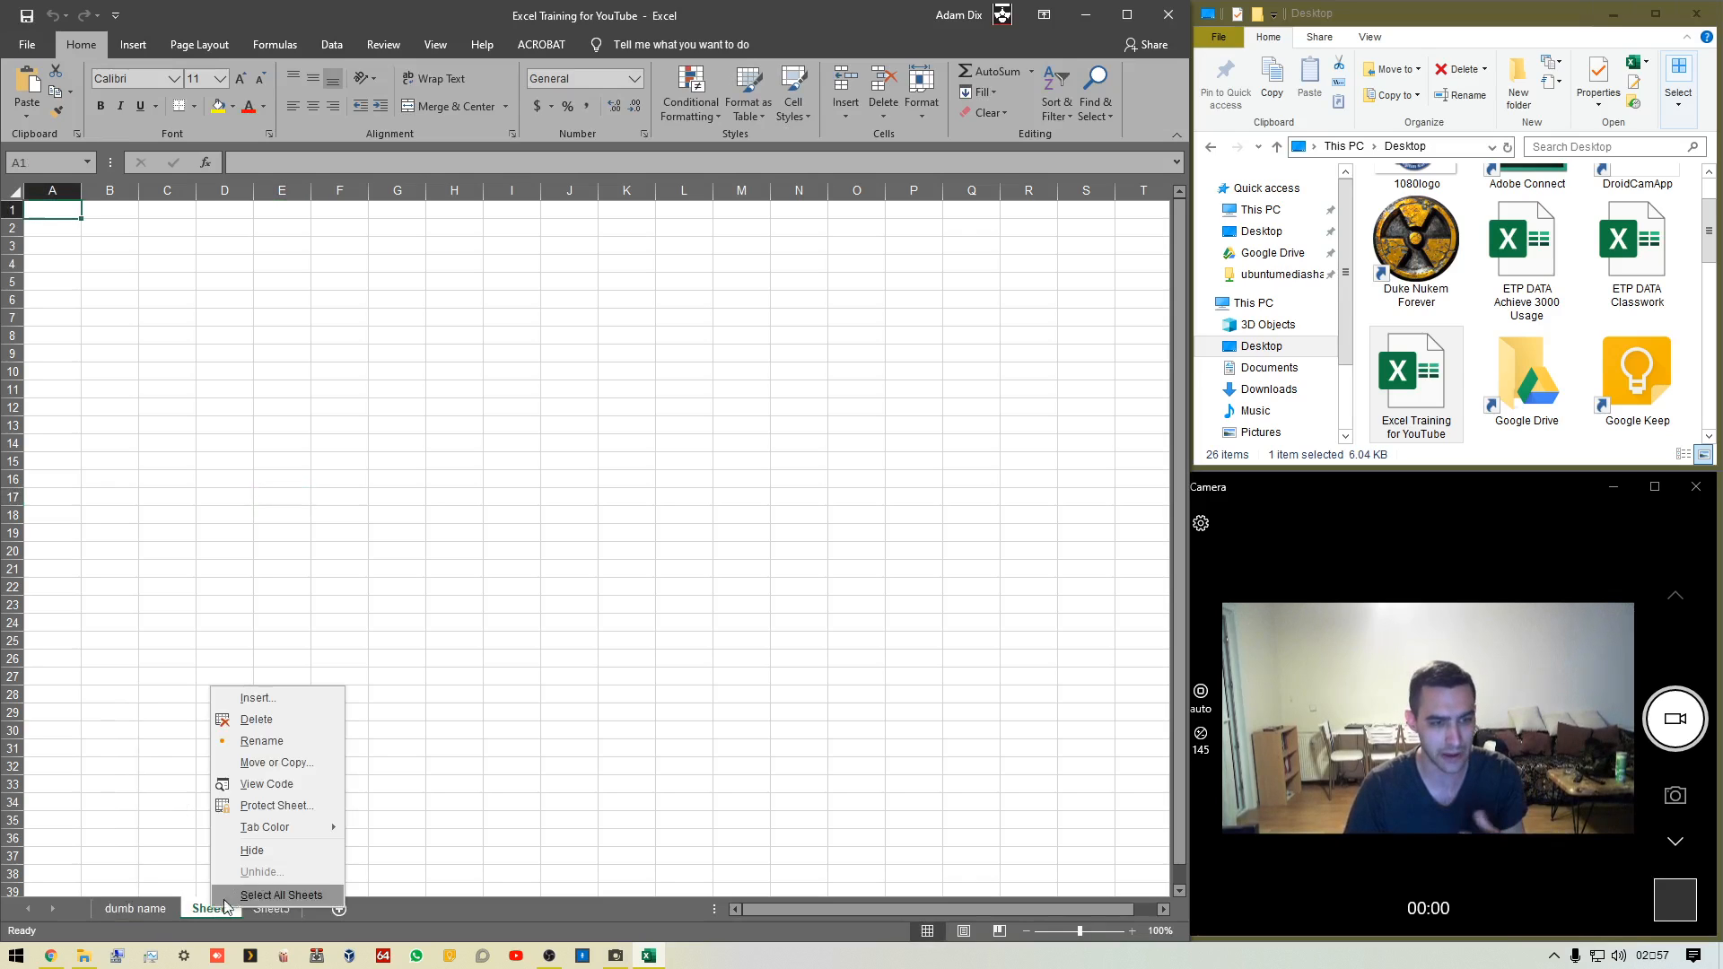
mouse_move(309, 826)
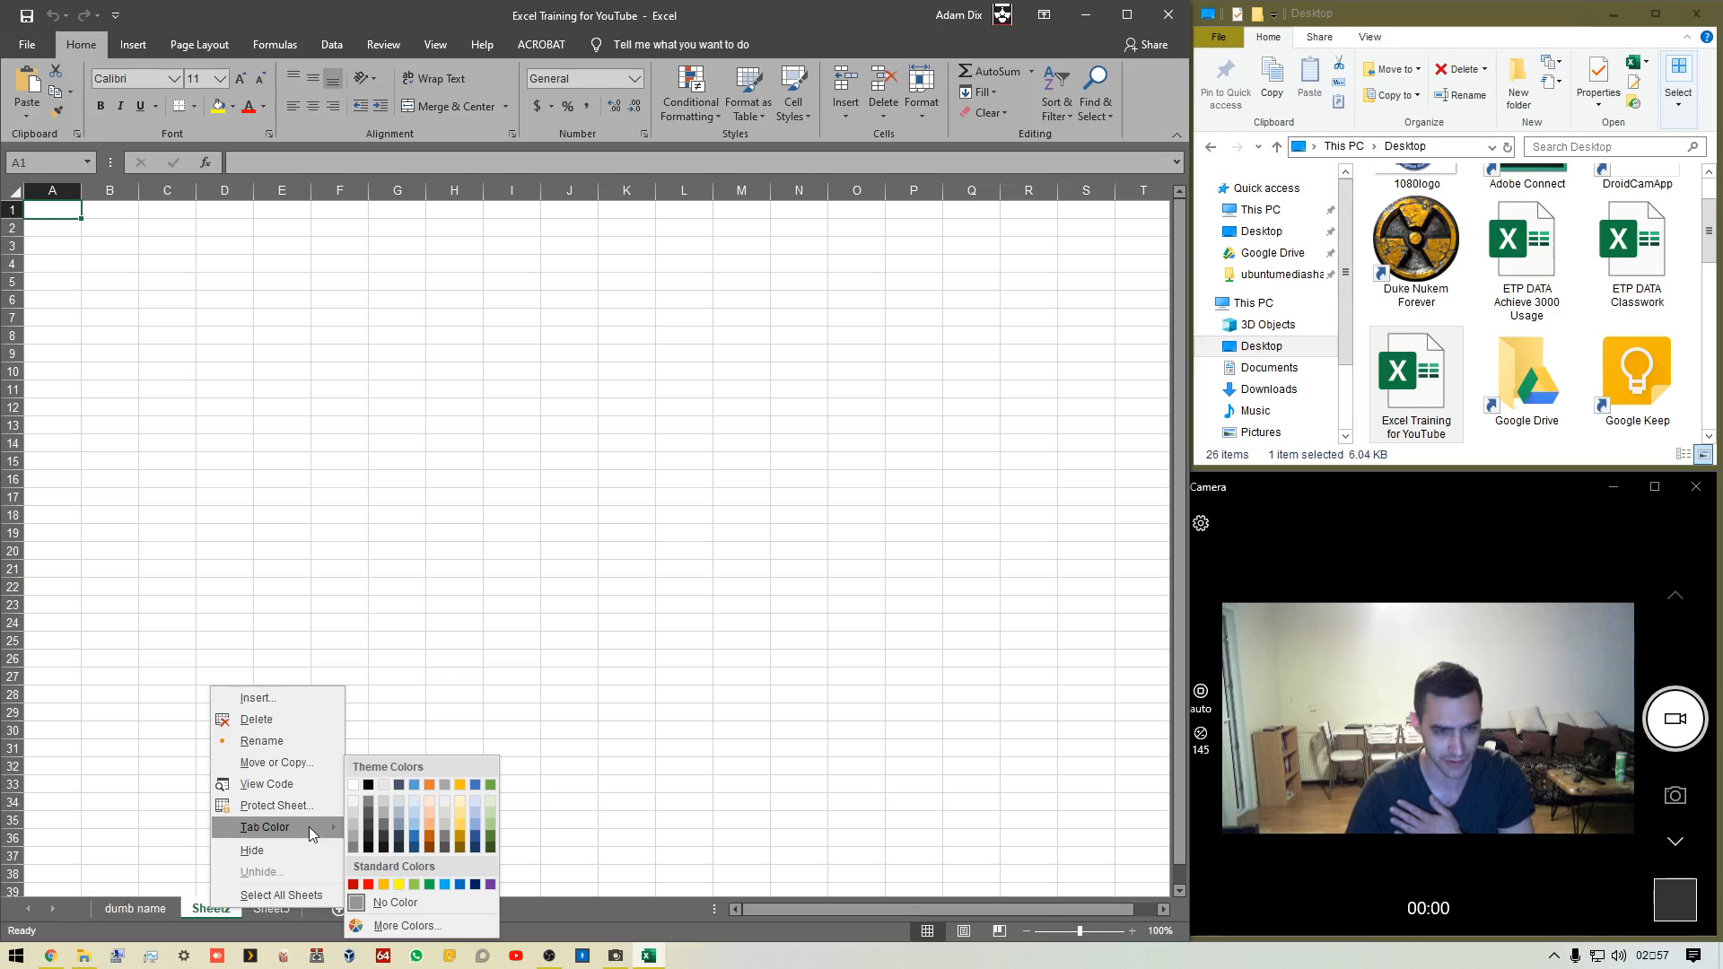
left_click(476, 786)
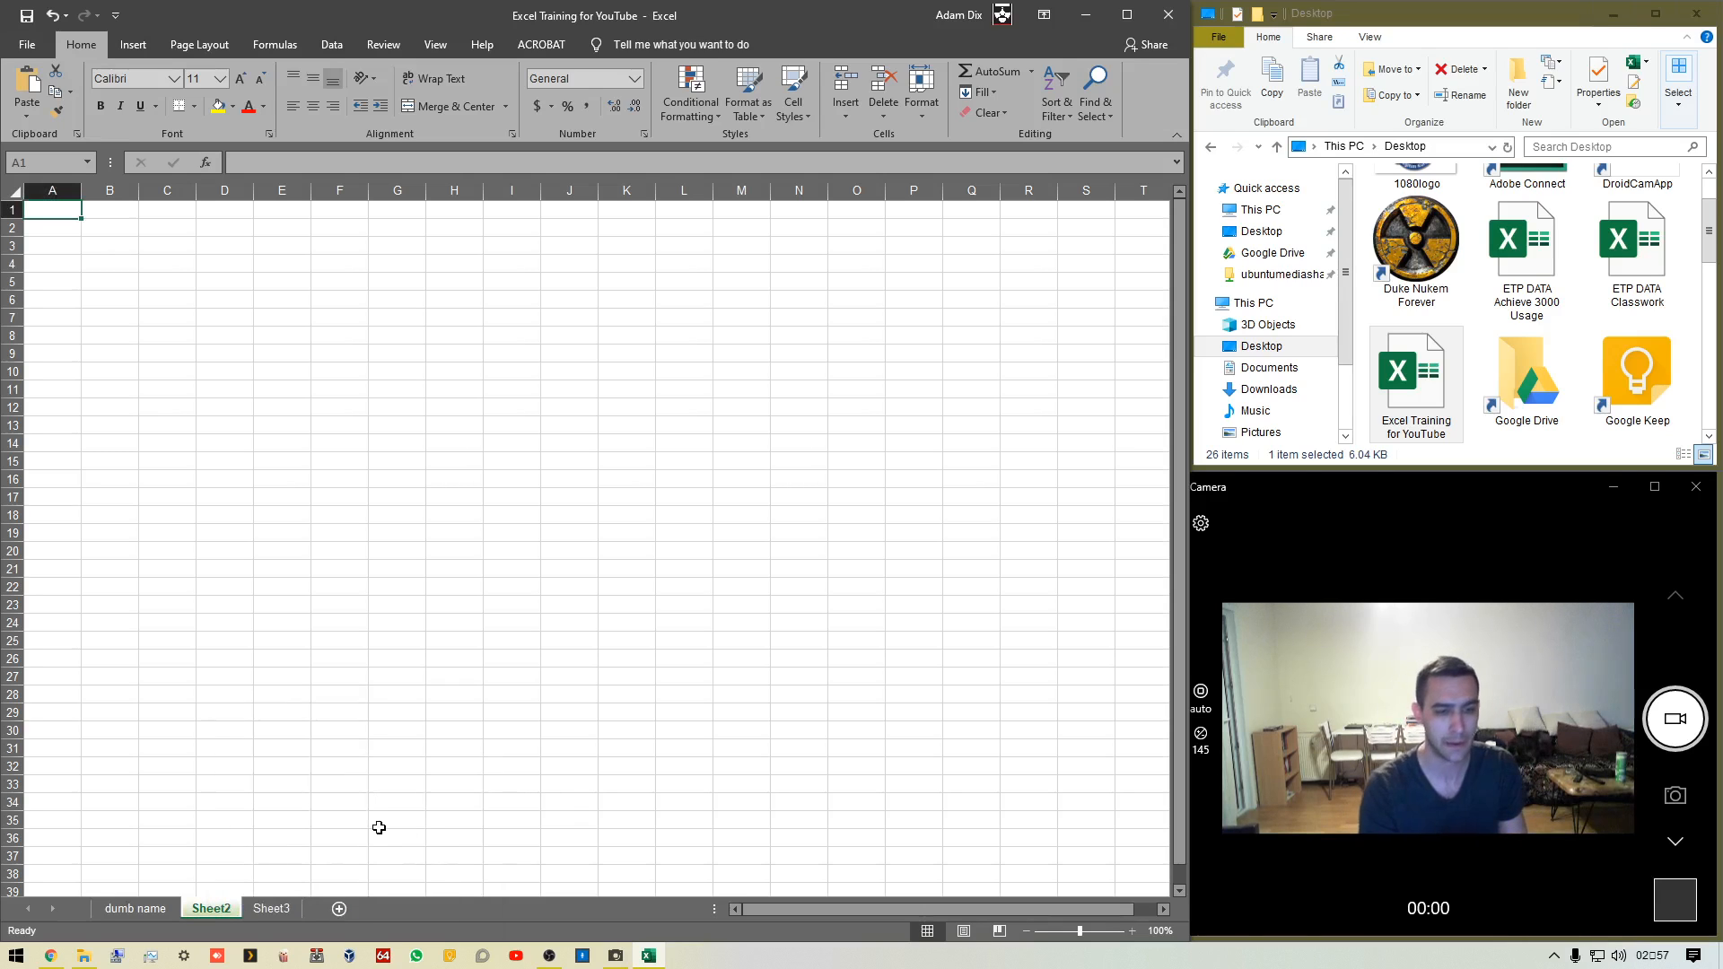
Color the dumb name sheet tab red using a standard color
right_click(151, 908)
mouse_move(256, 829)
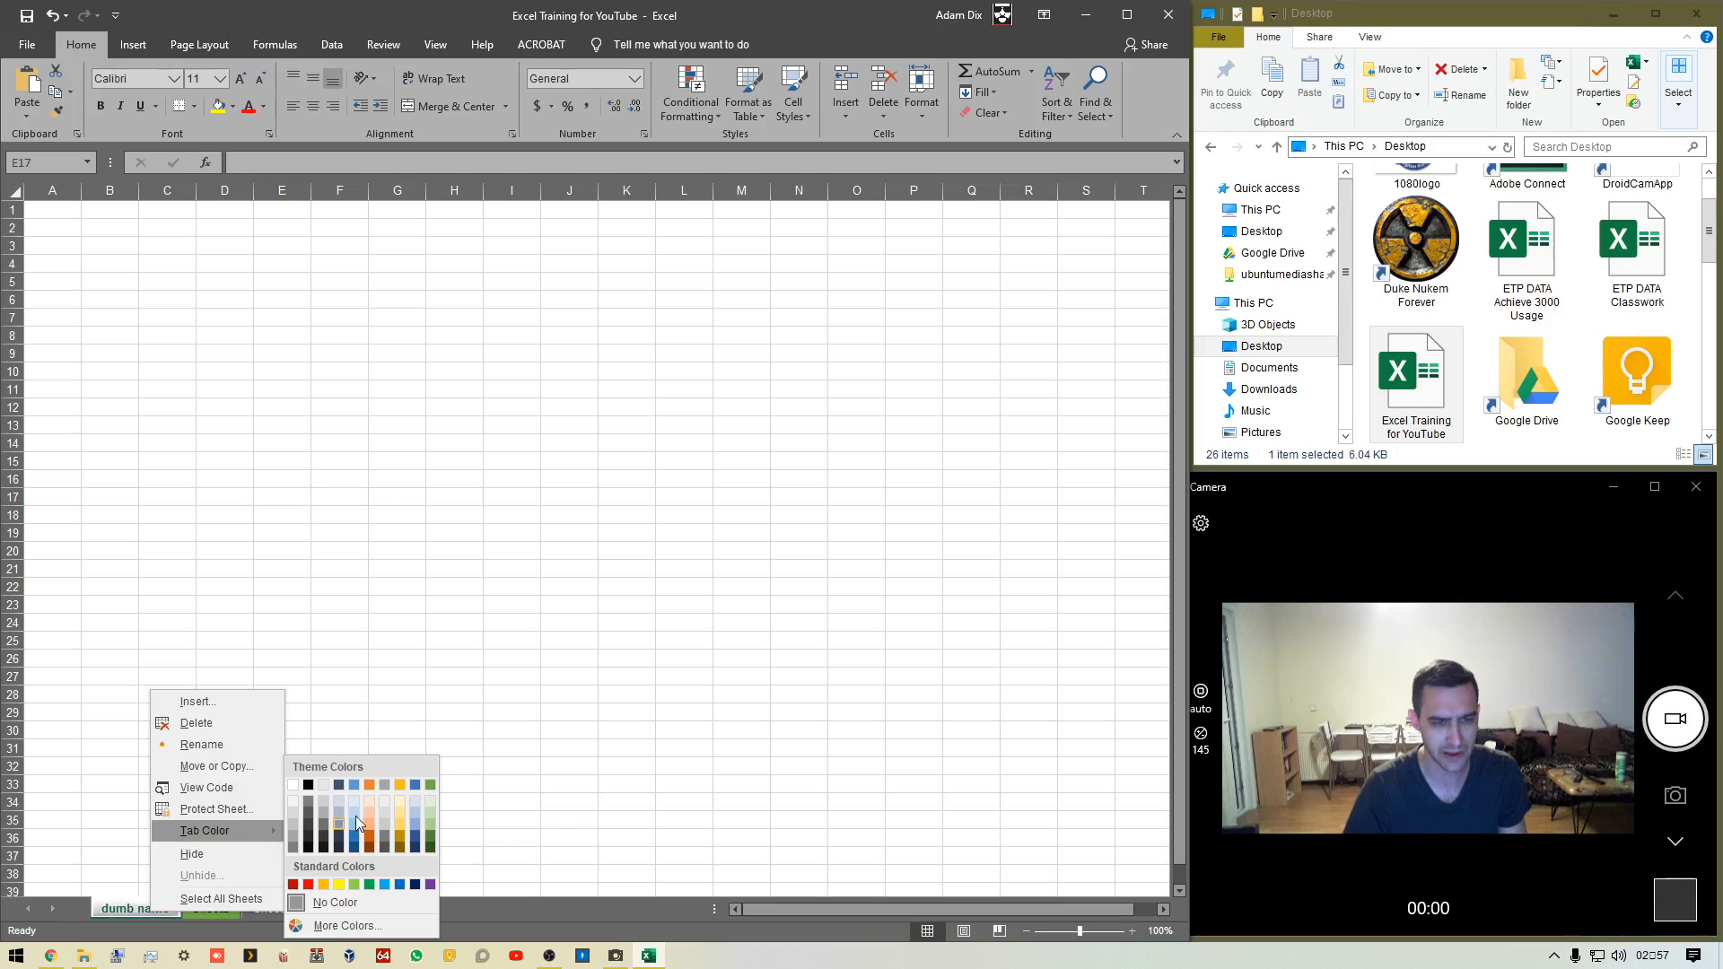
left_click(306, 889)
Rename the dumb name sheet as expenses, correcting the spelling before confirming
right_click(125, 908)
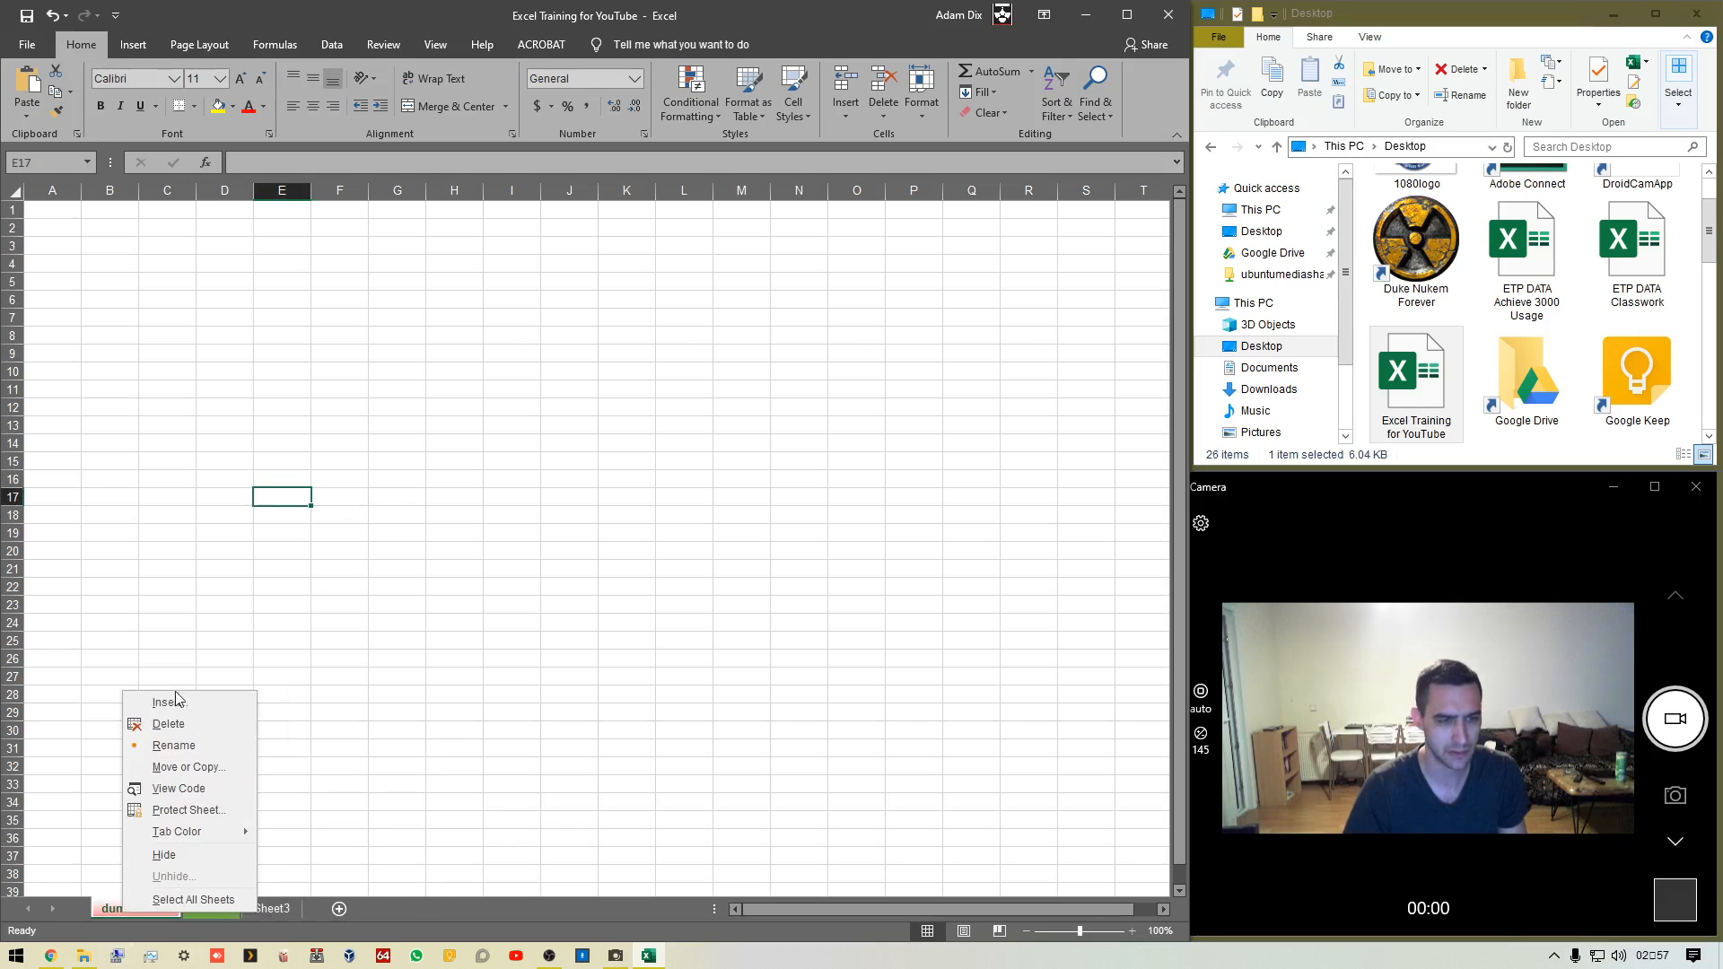
left_click(172, 745)
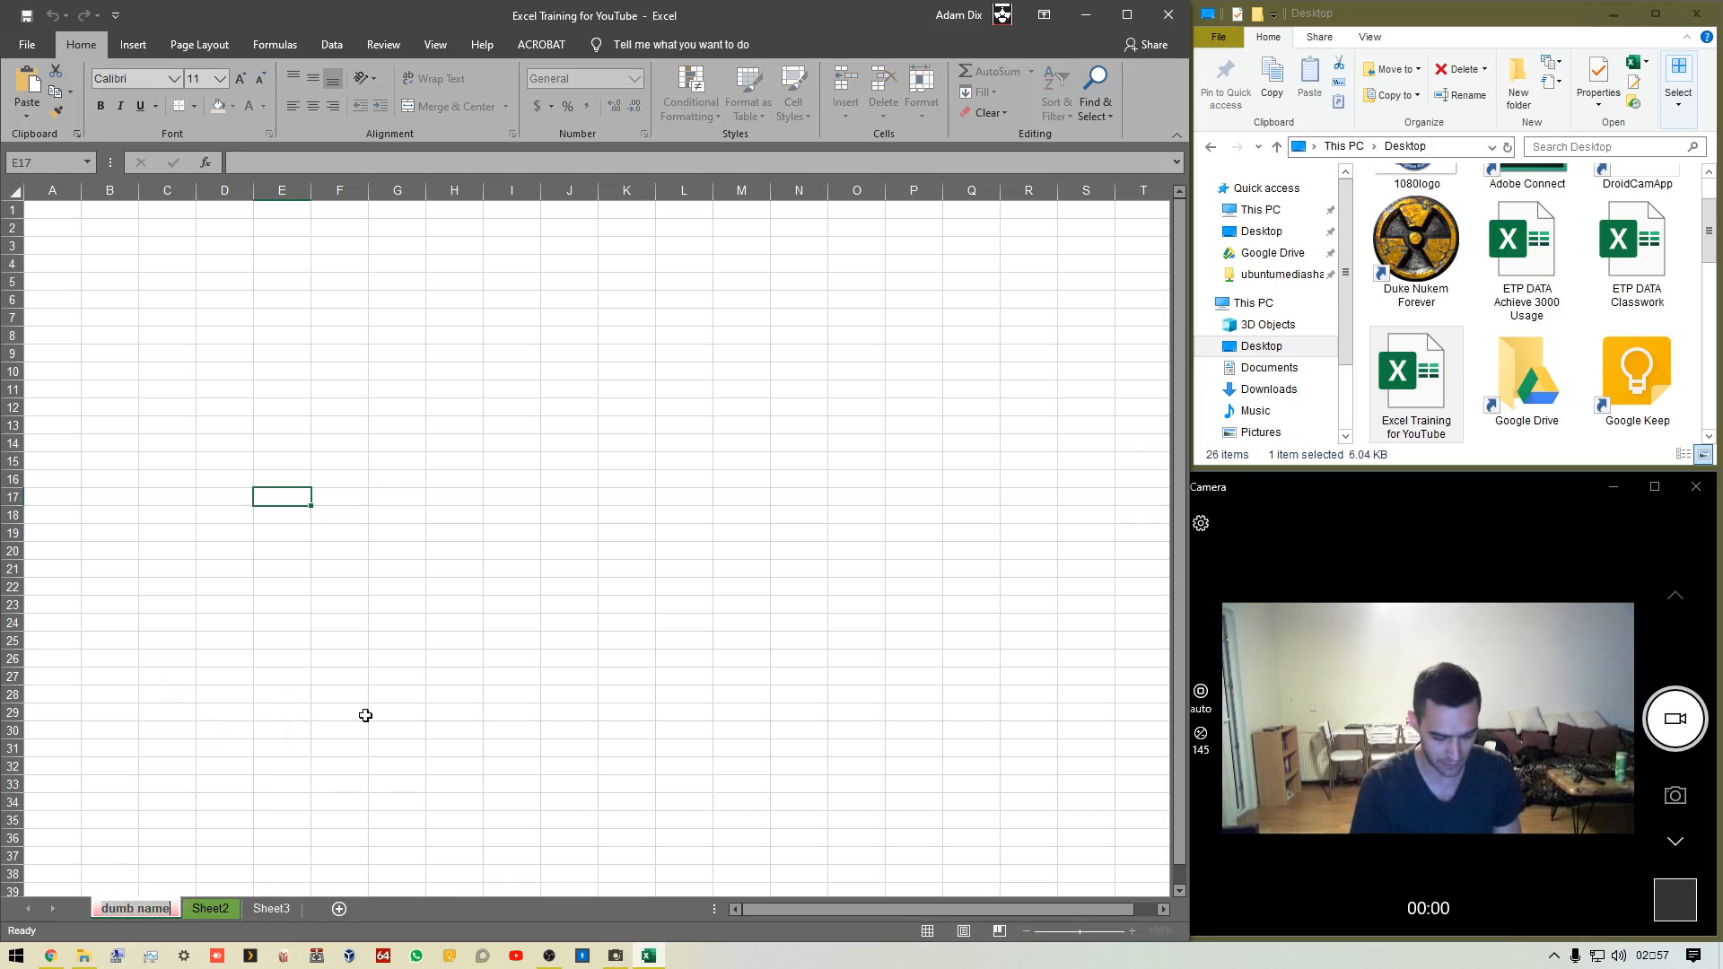
type("expensses")
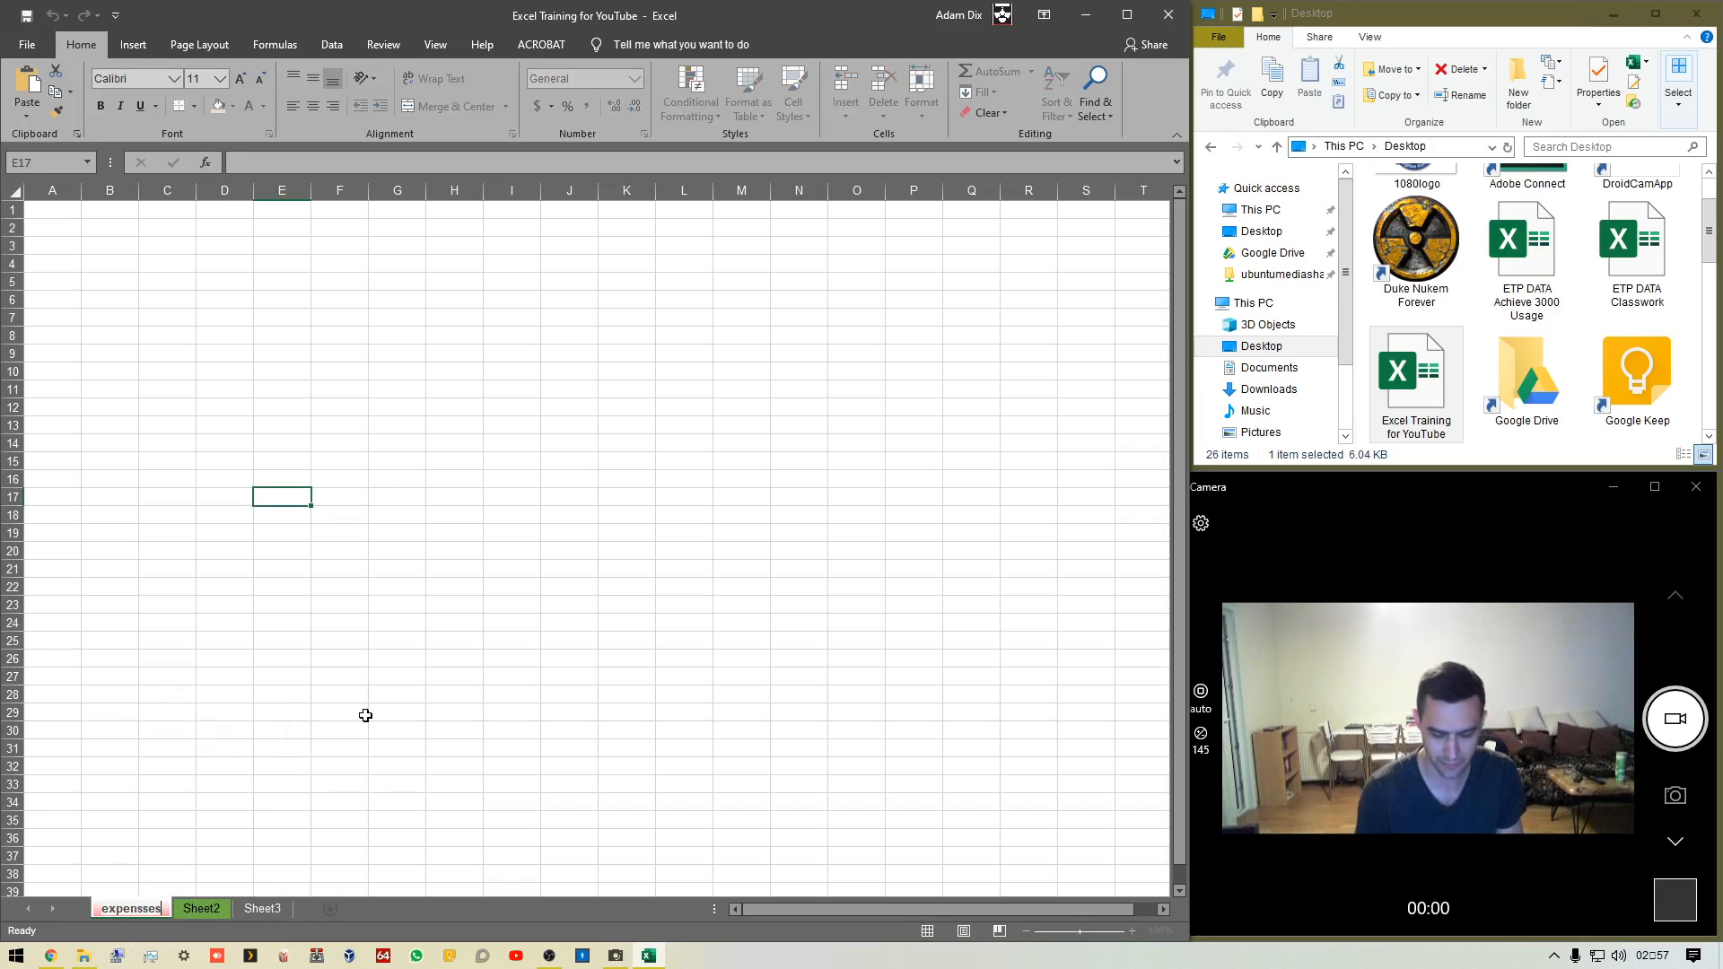
key("Left")
key("Left")
key("Left")
key("BackSpace")
key("Return")
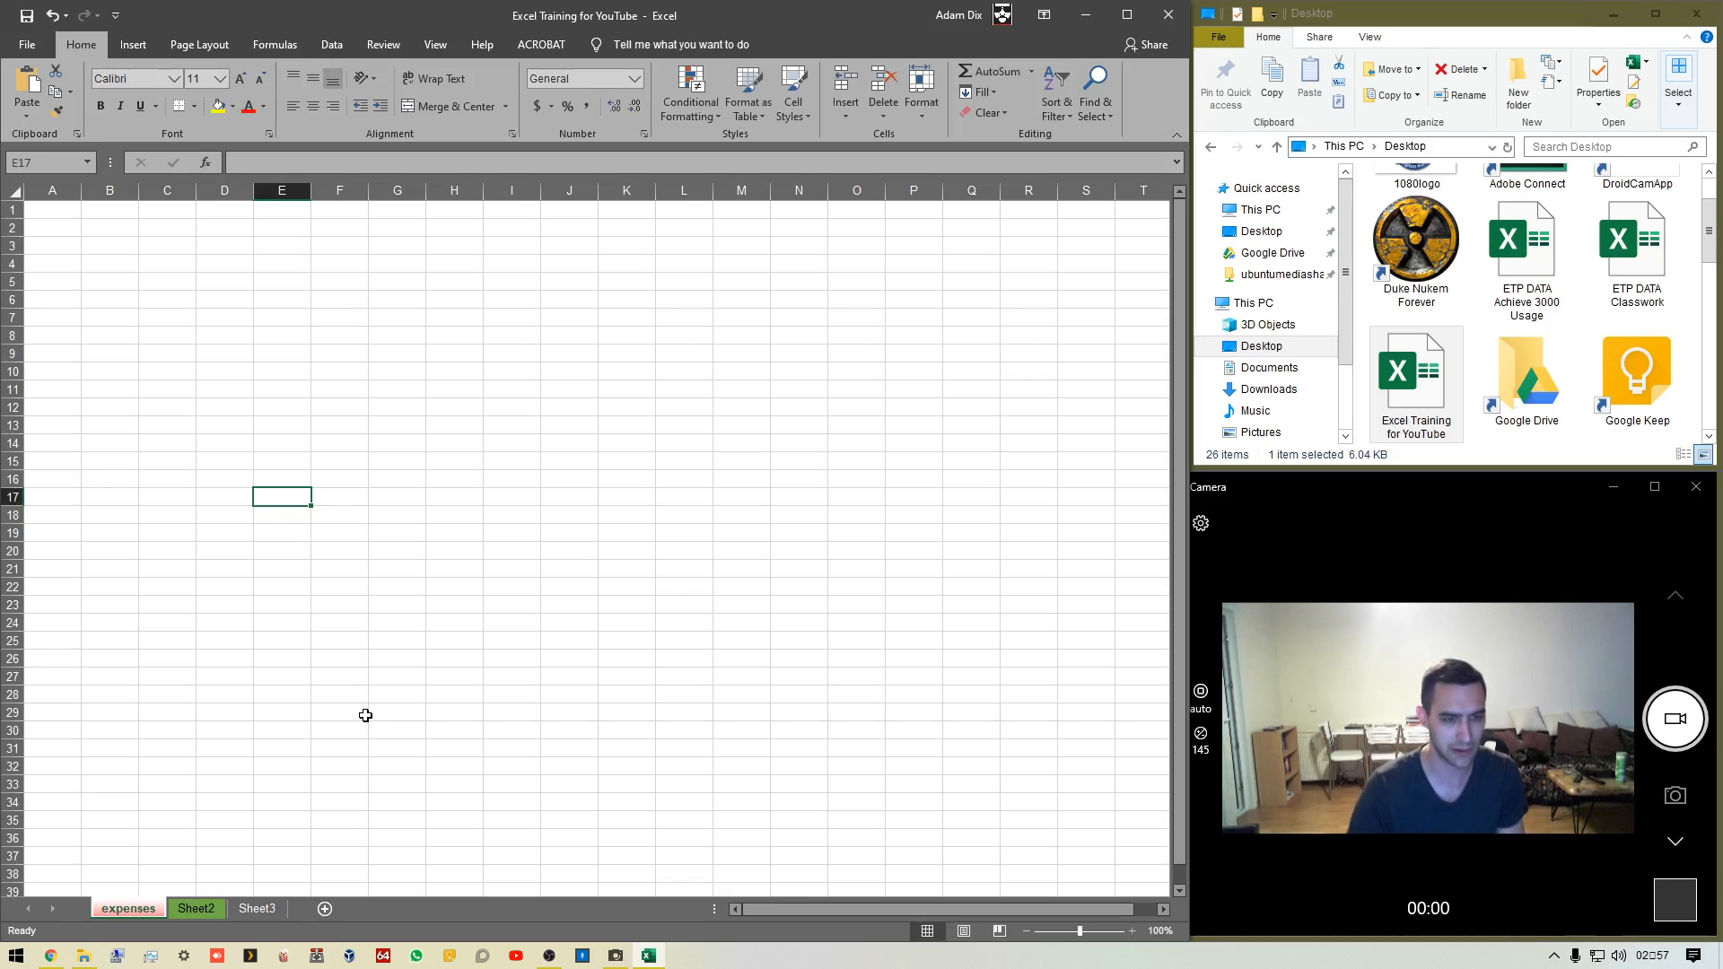
Rename Sheet2 as income, fixing the typo before confirming
right_click(210, 908)
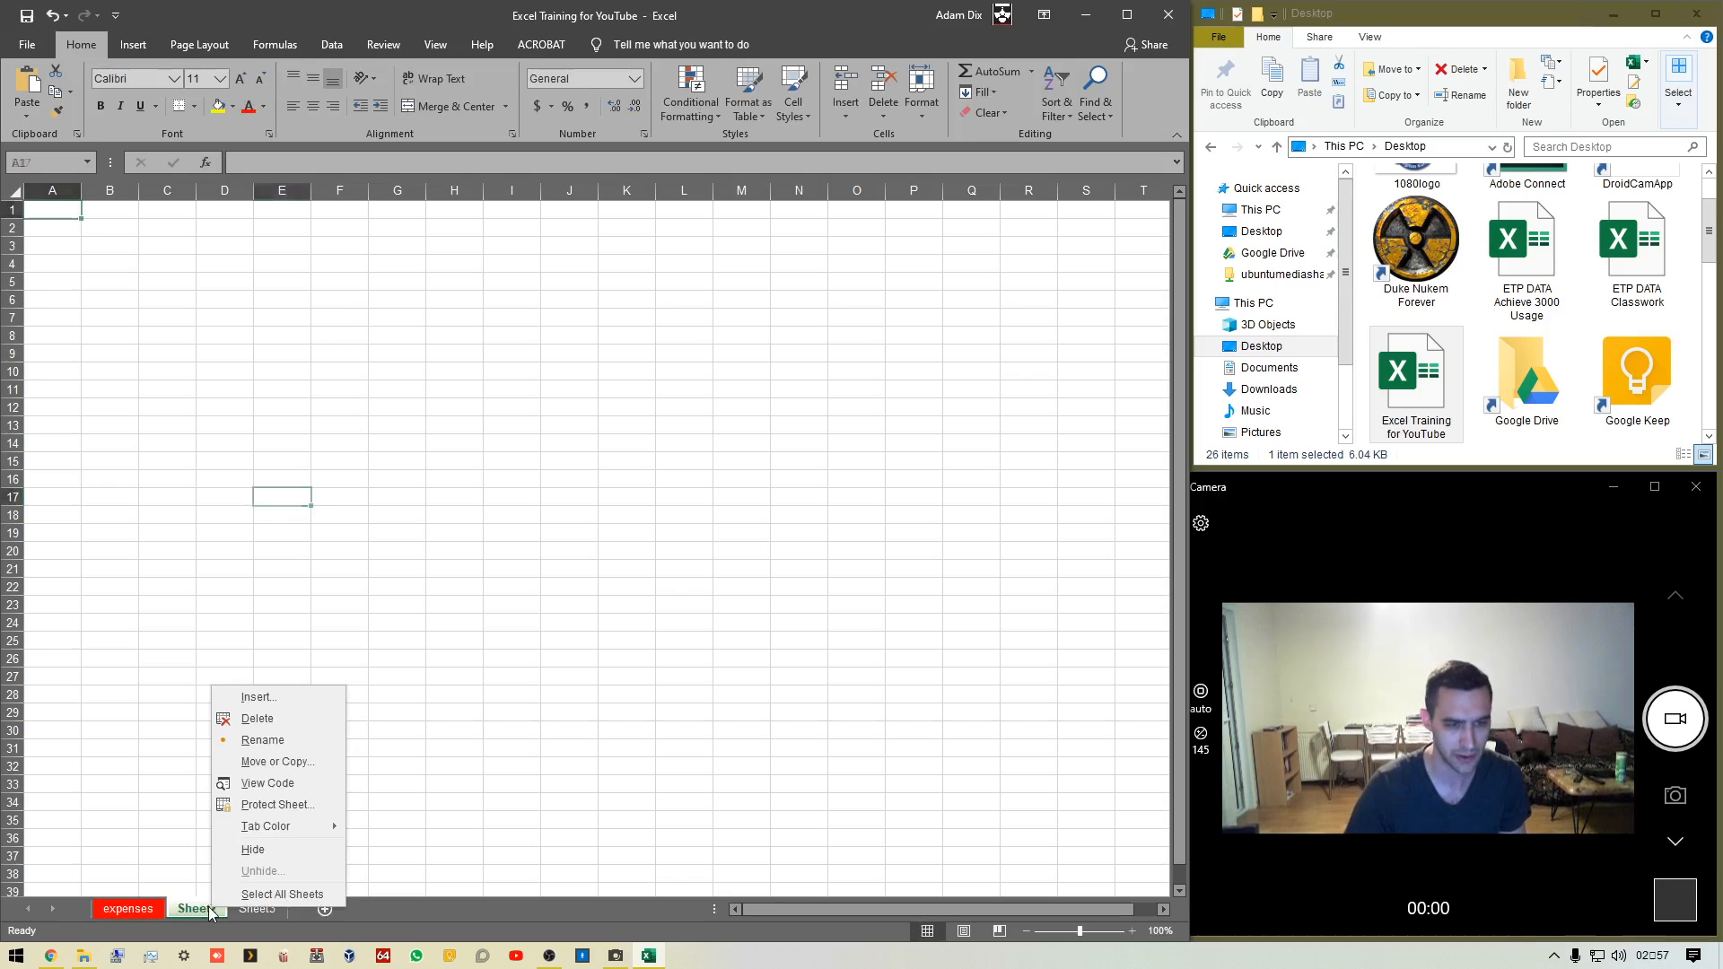
left_click(262, 740)
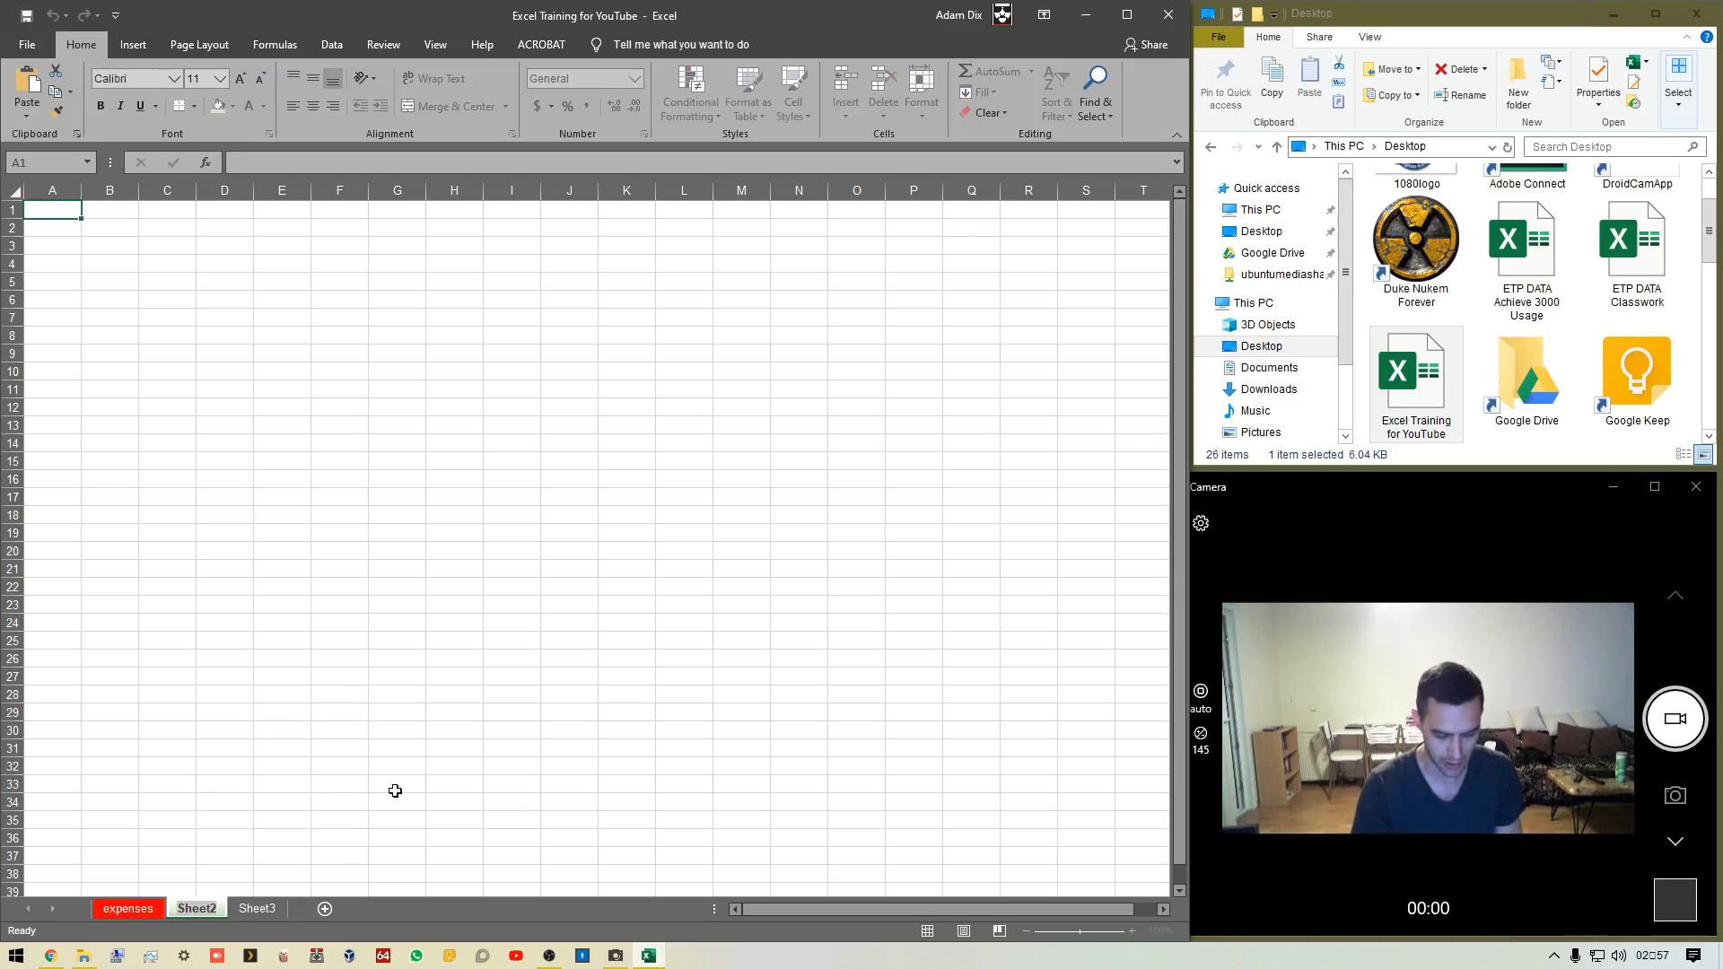
type("inco,me")
key("BackSpace")
key("BackSpace")
key("BackSpace")
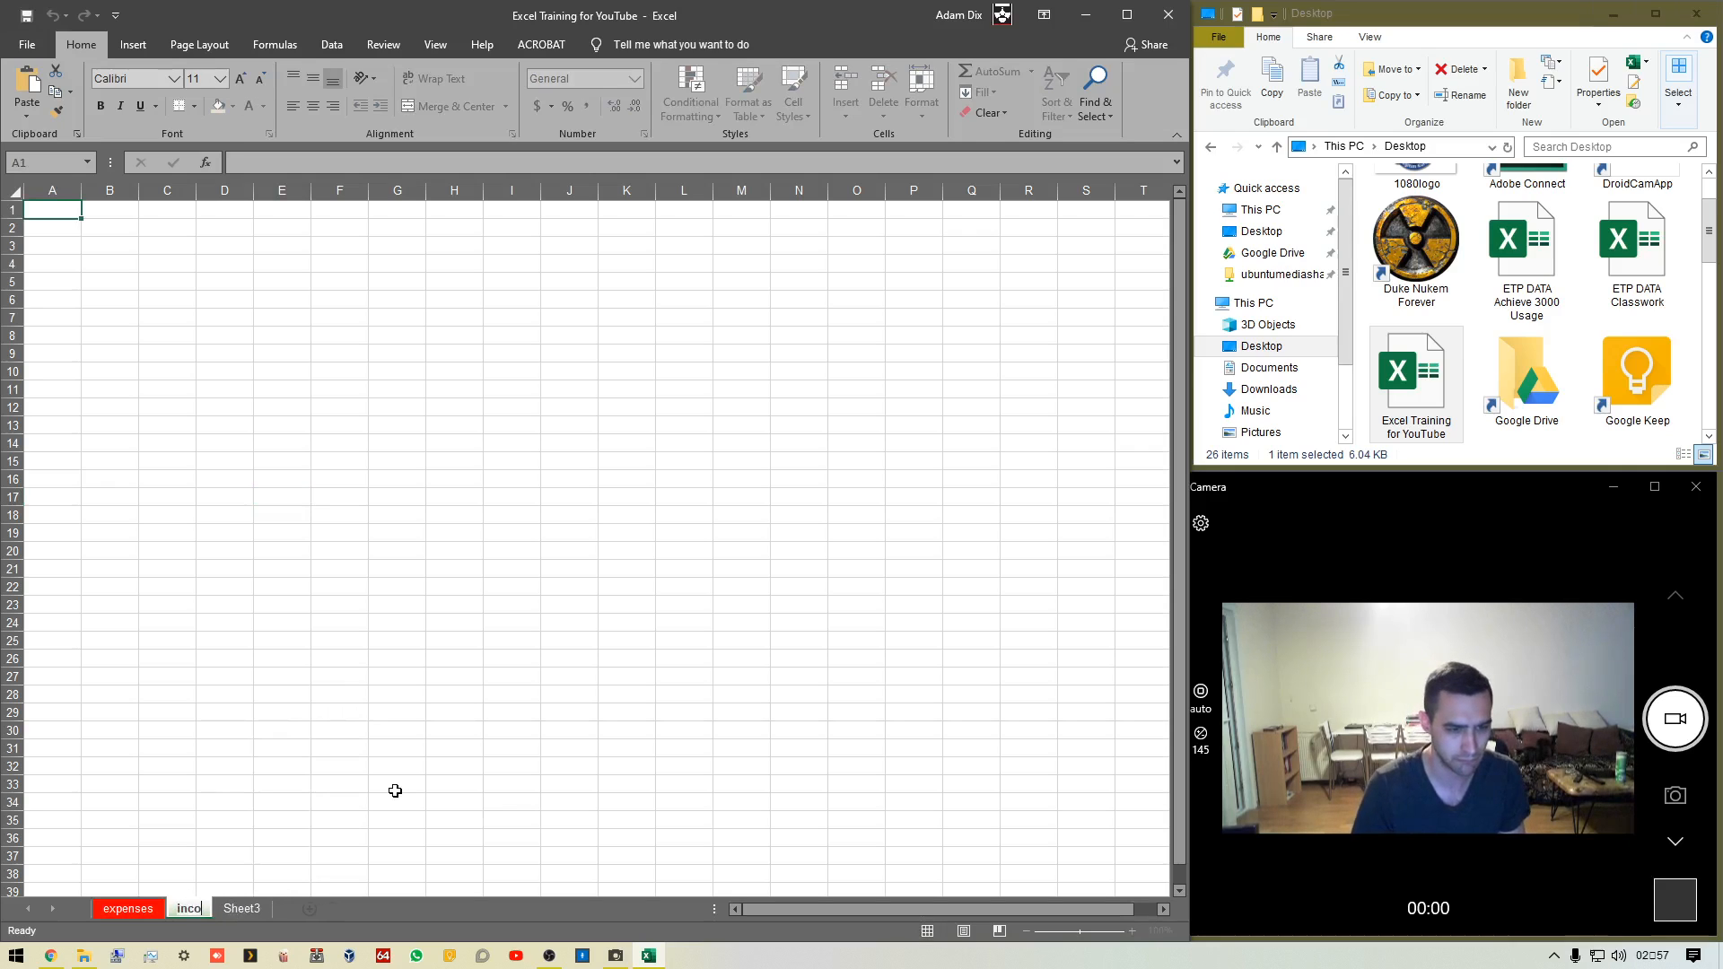
type("me")
key("Return")
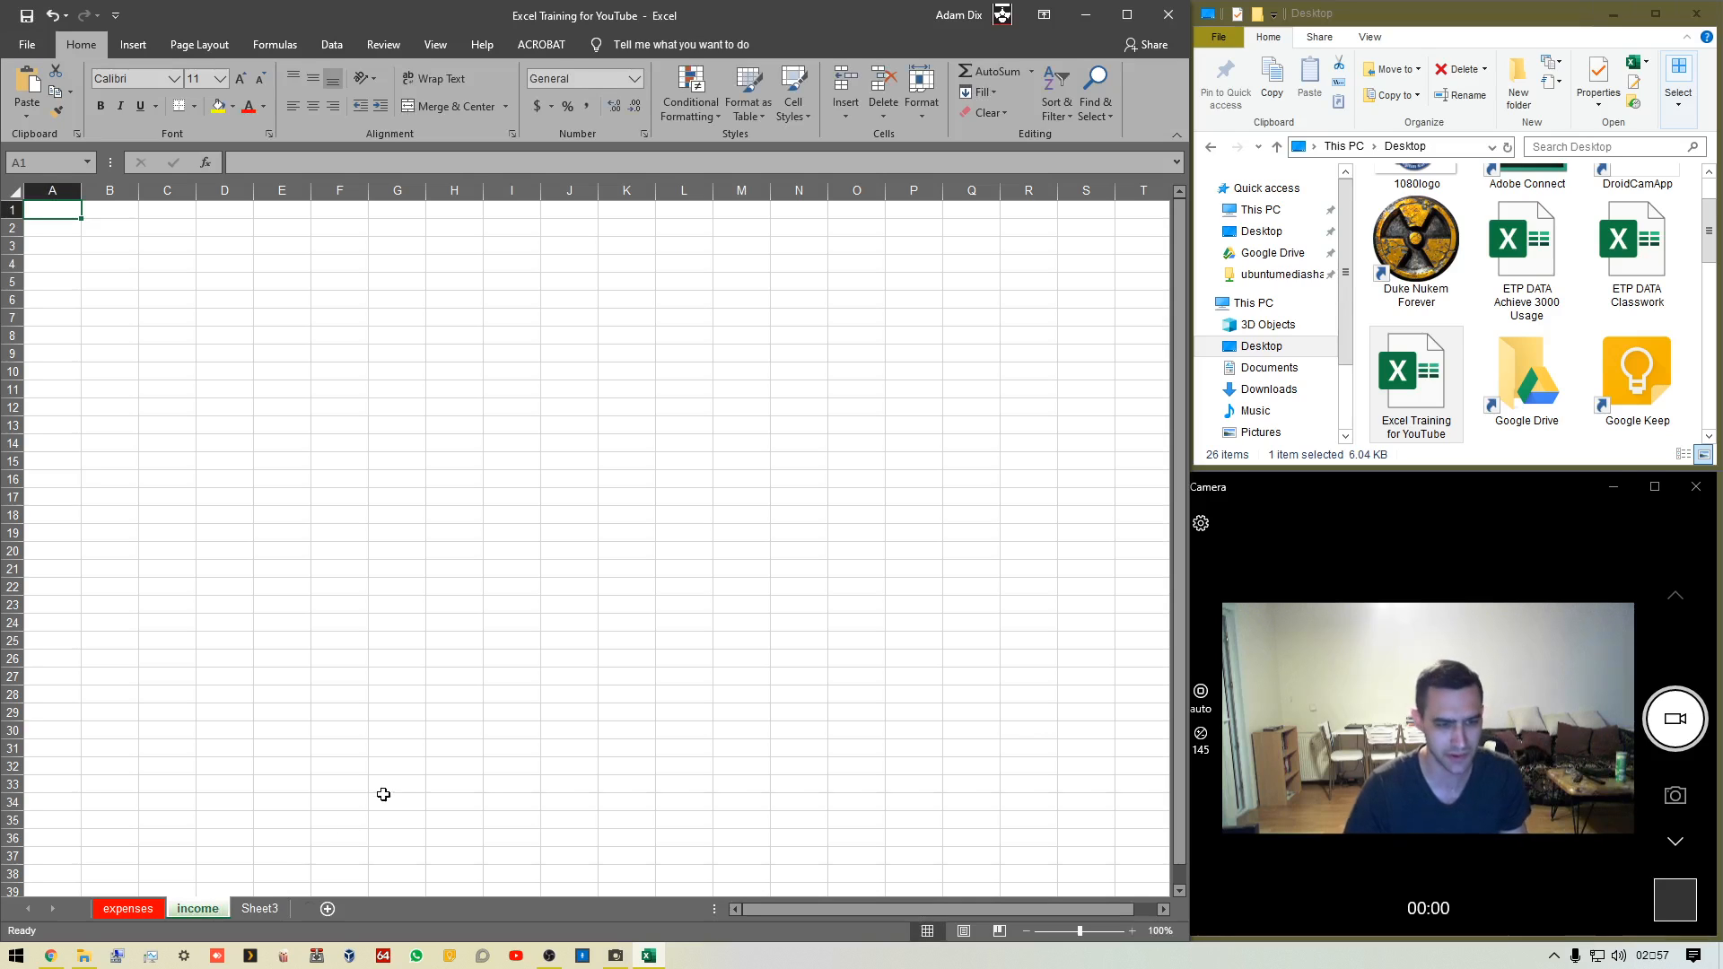
Rename Sheet3 as additional expenses
right_click(260, 912)
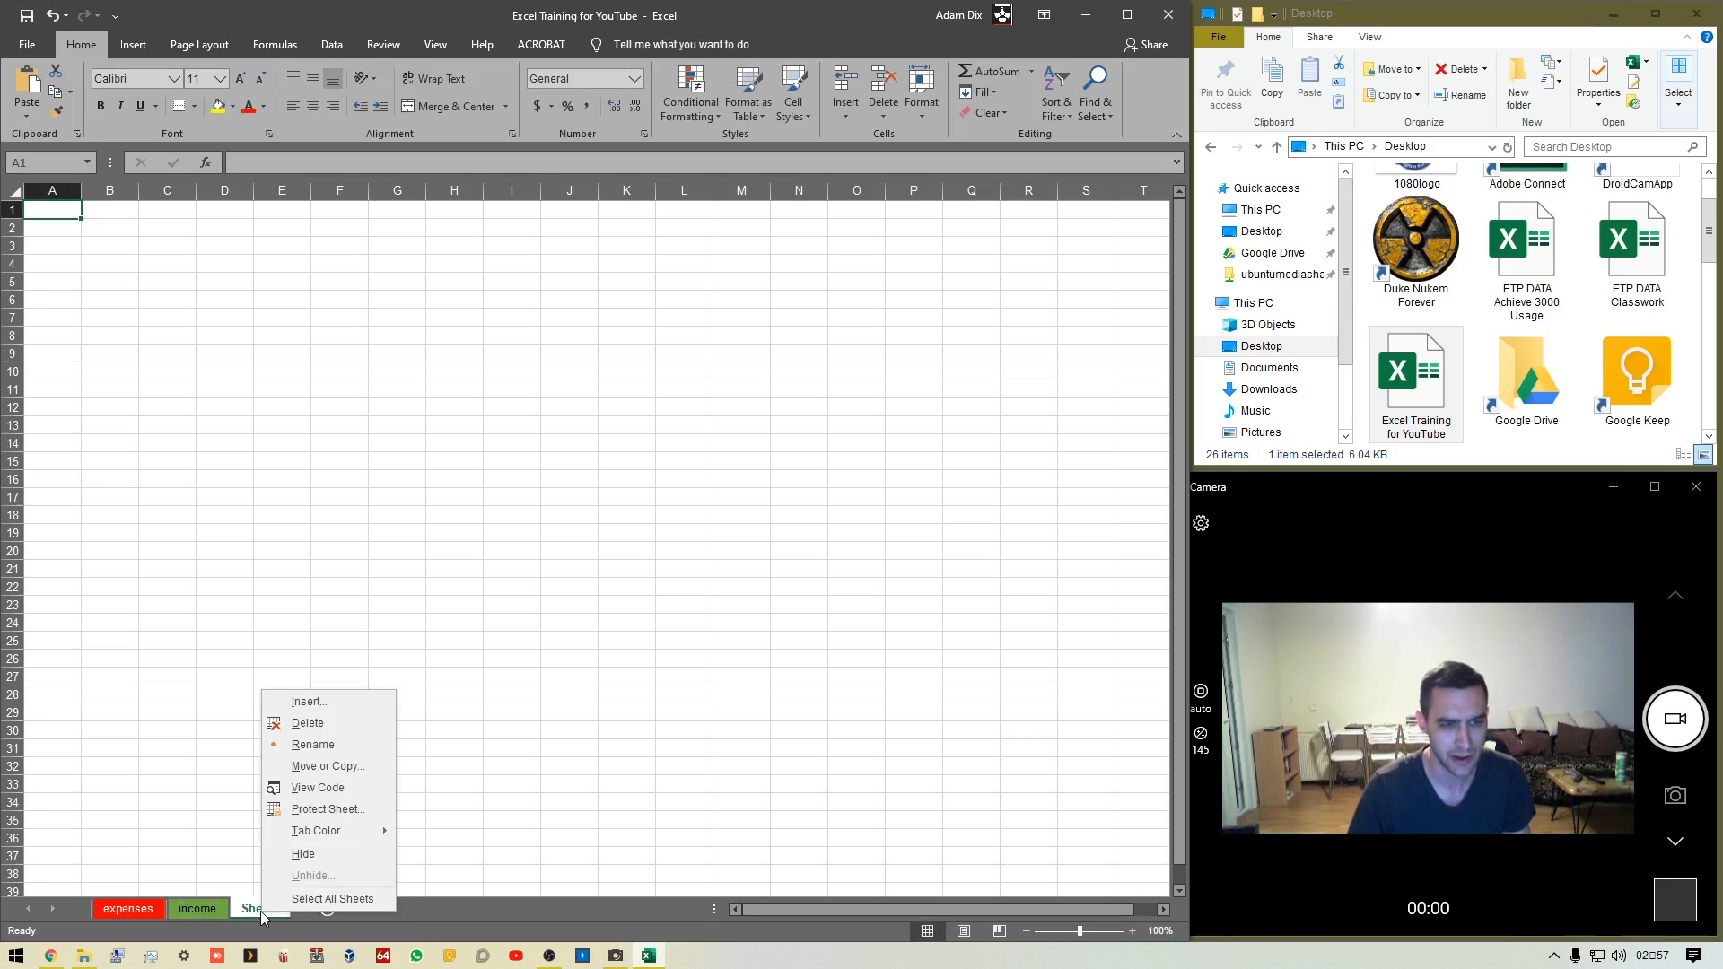
left_click(331, 751)
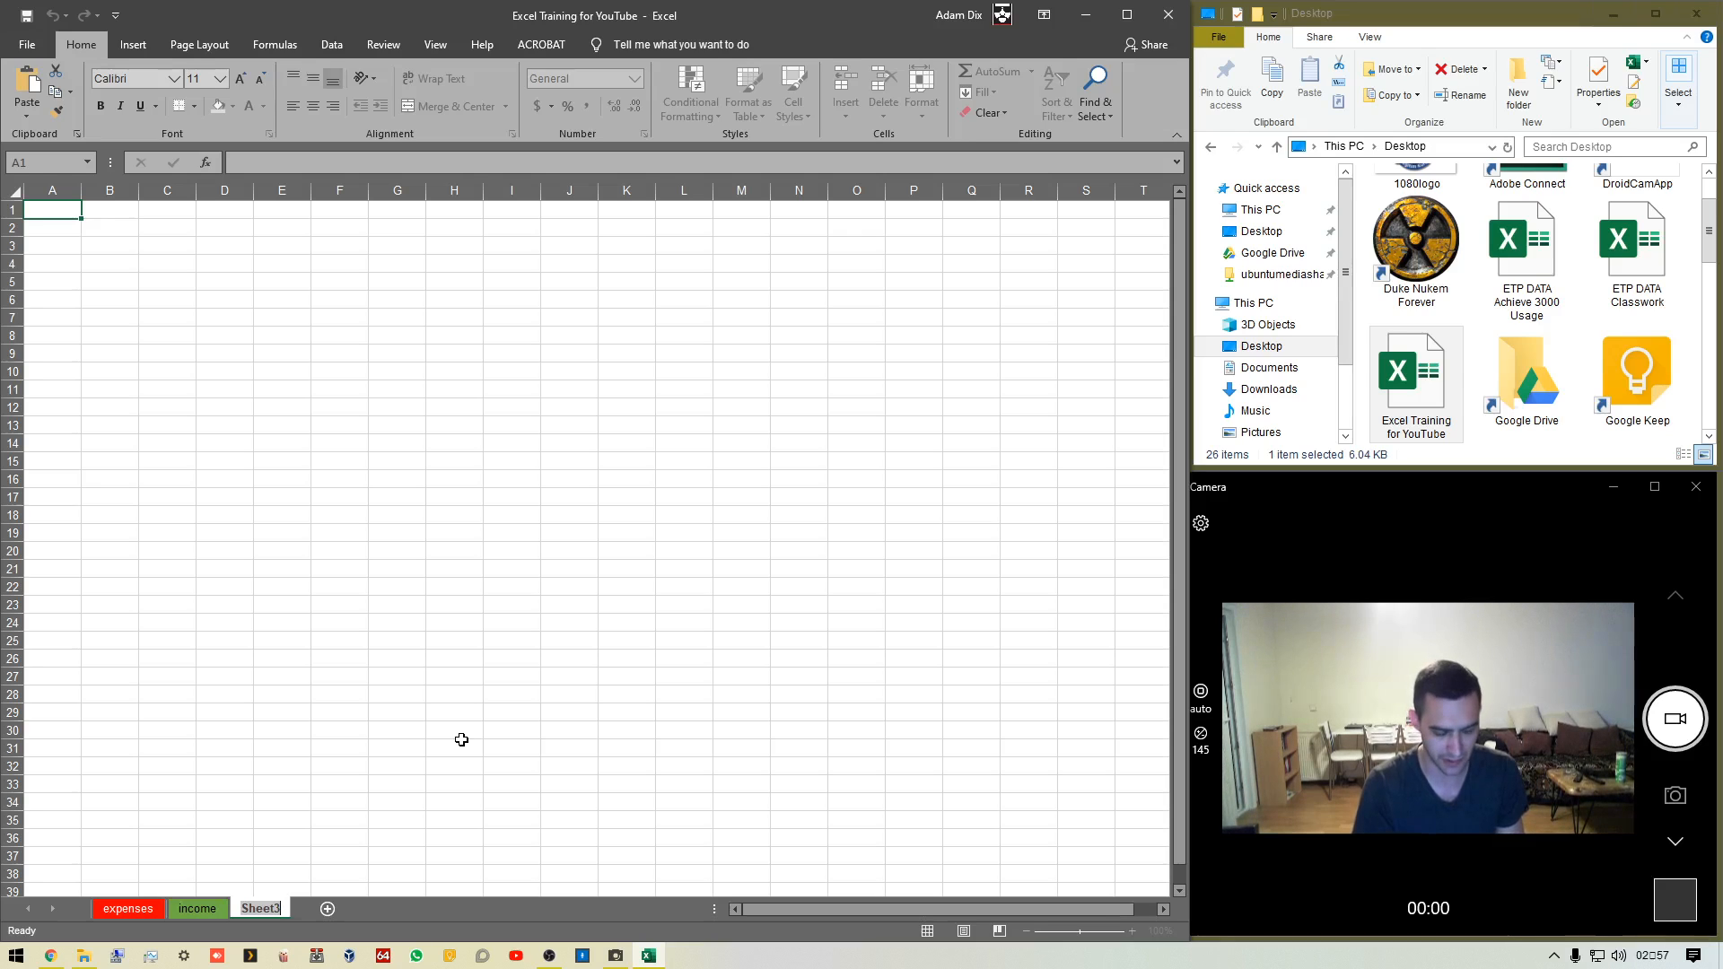
type("addi")
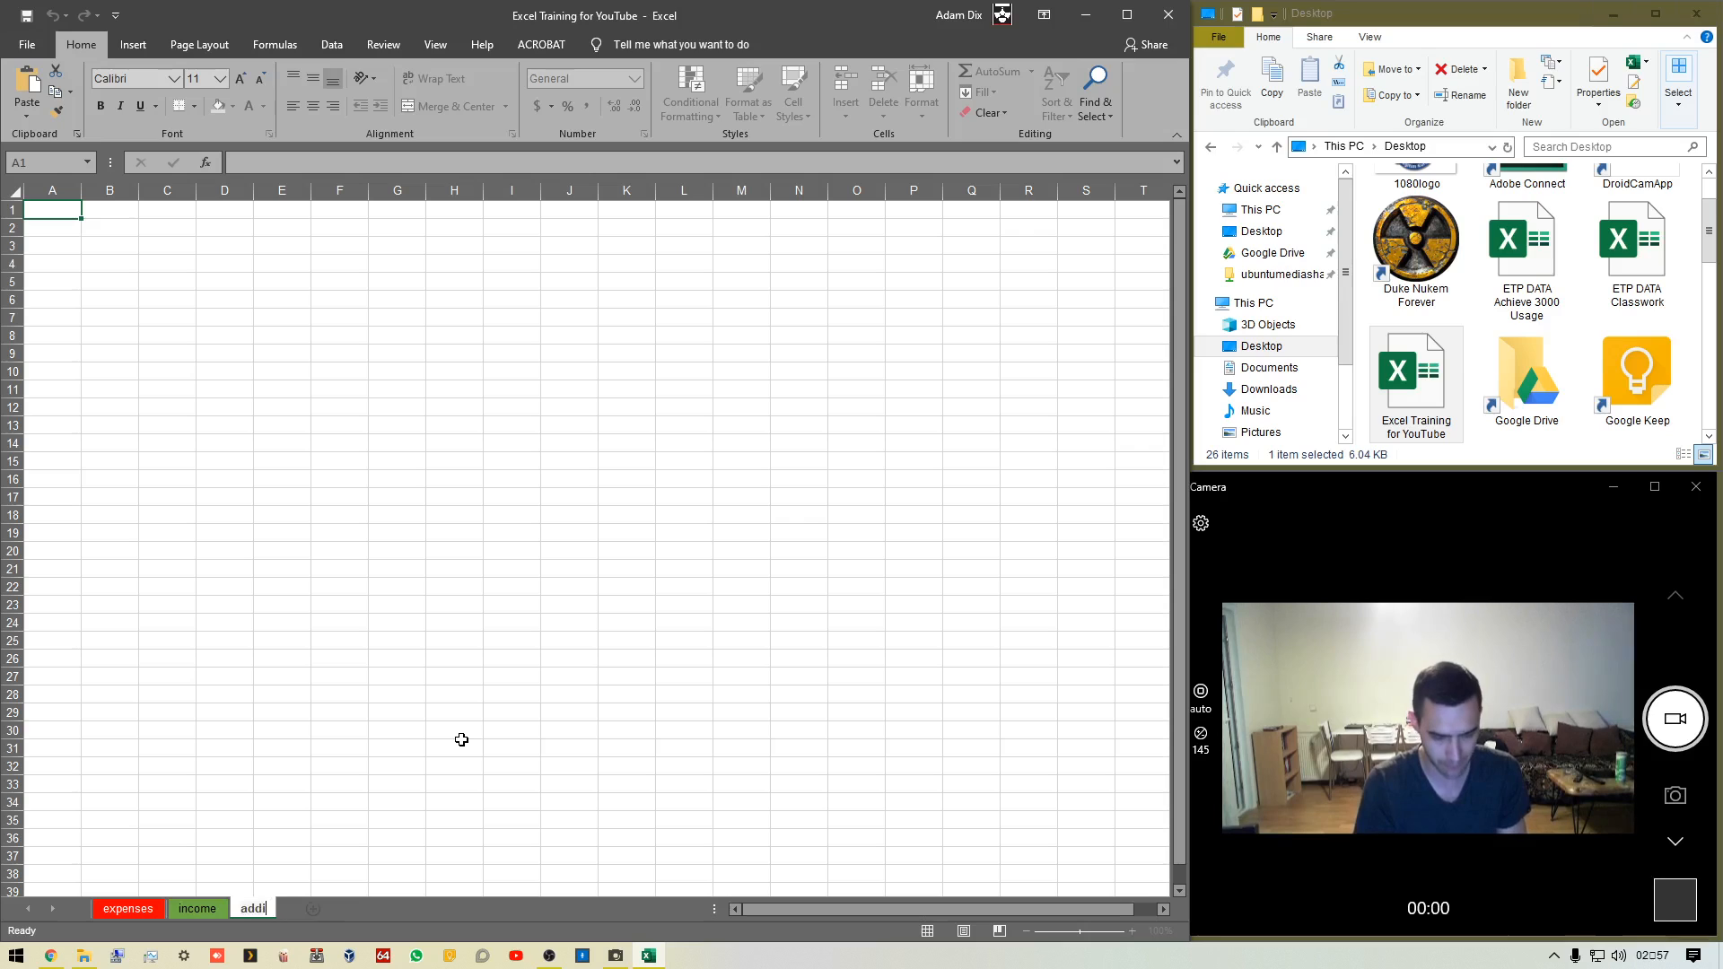
type("tional expenses")
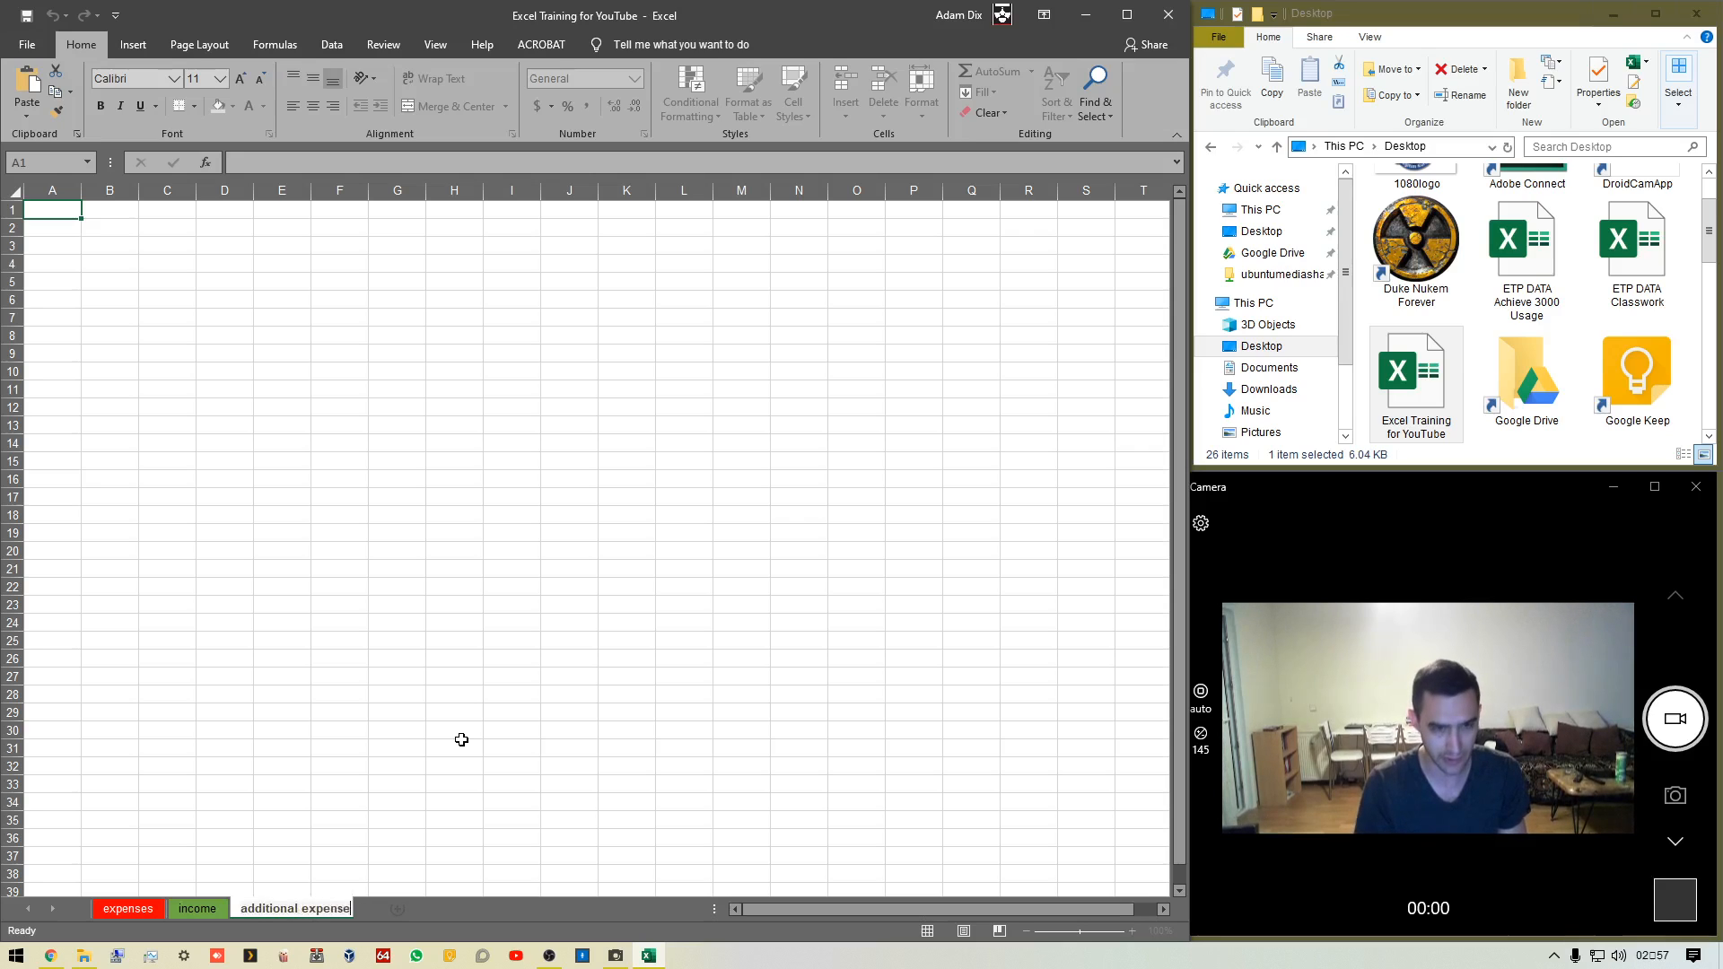
key("Return")
left_click(461, 742)
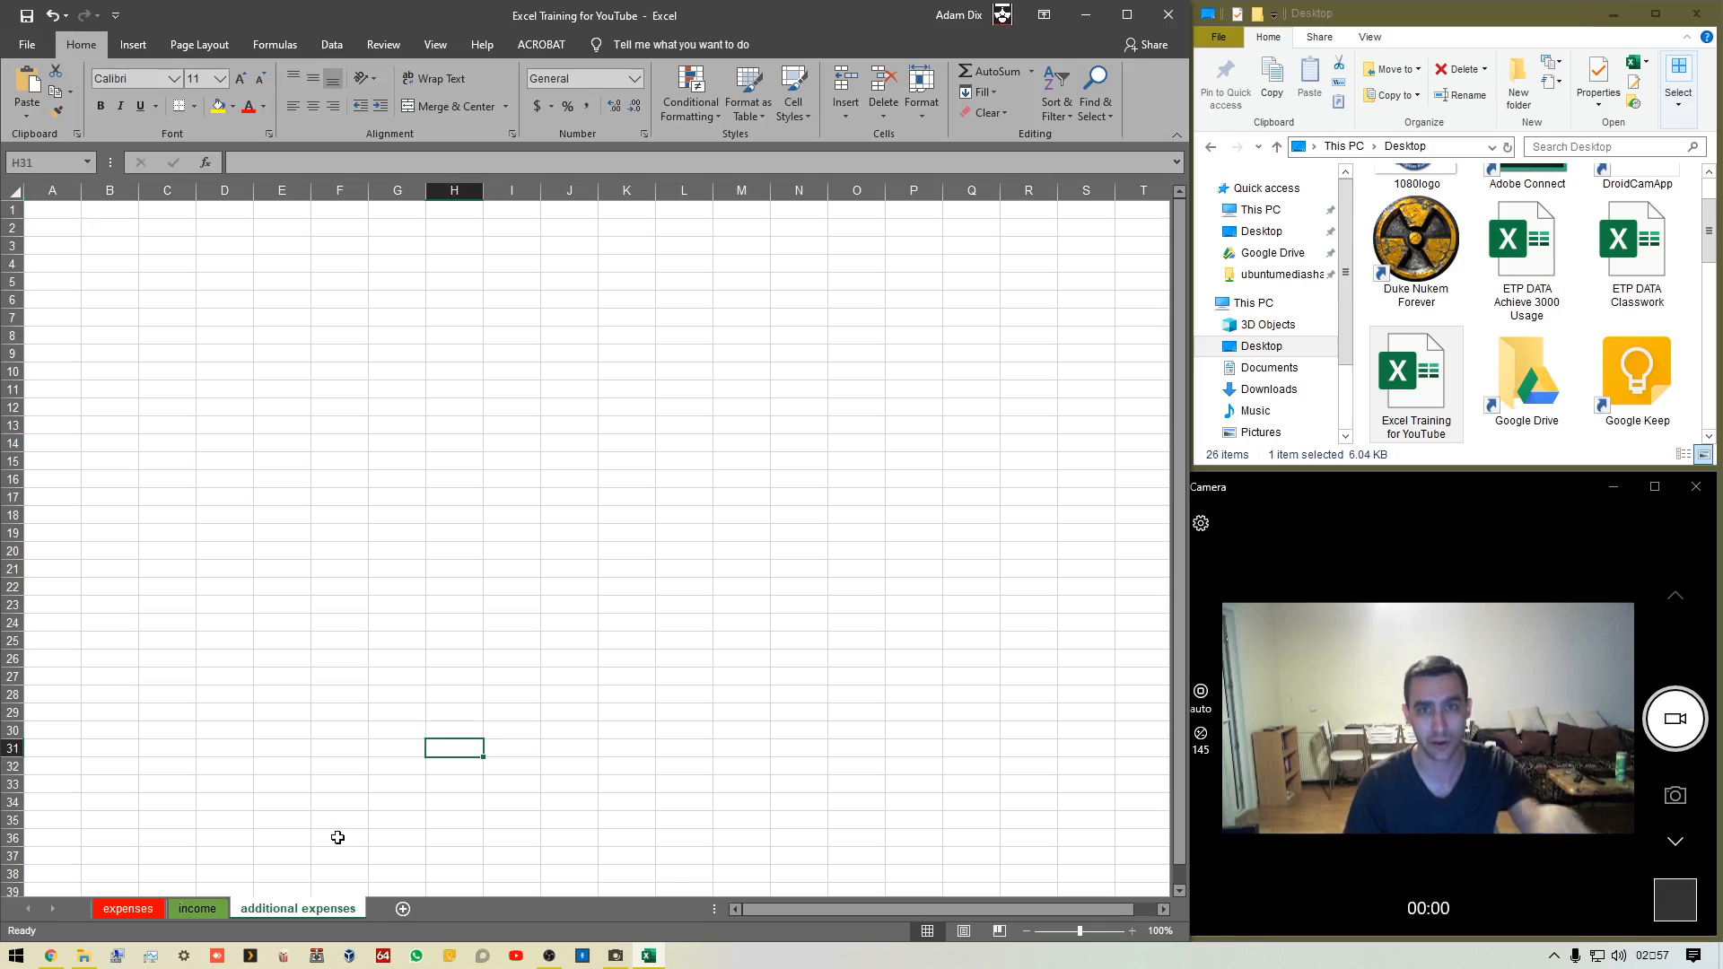
Enter the sample text ;asghlas in cell G11 on the additional expenses sheet
left_click(262, 162)
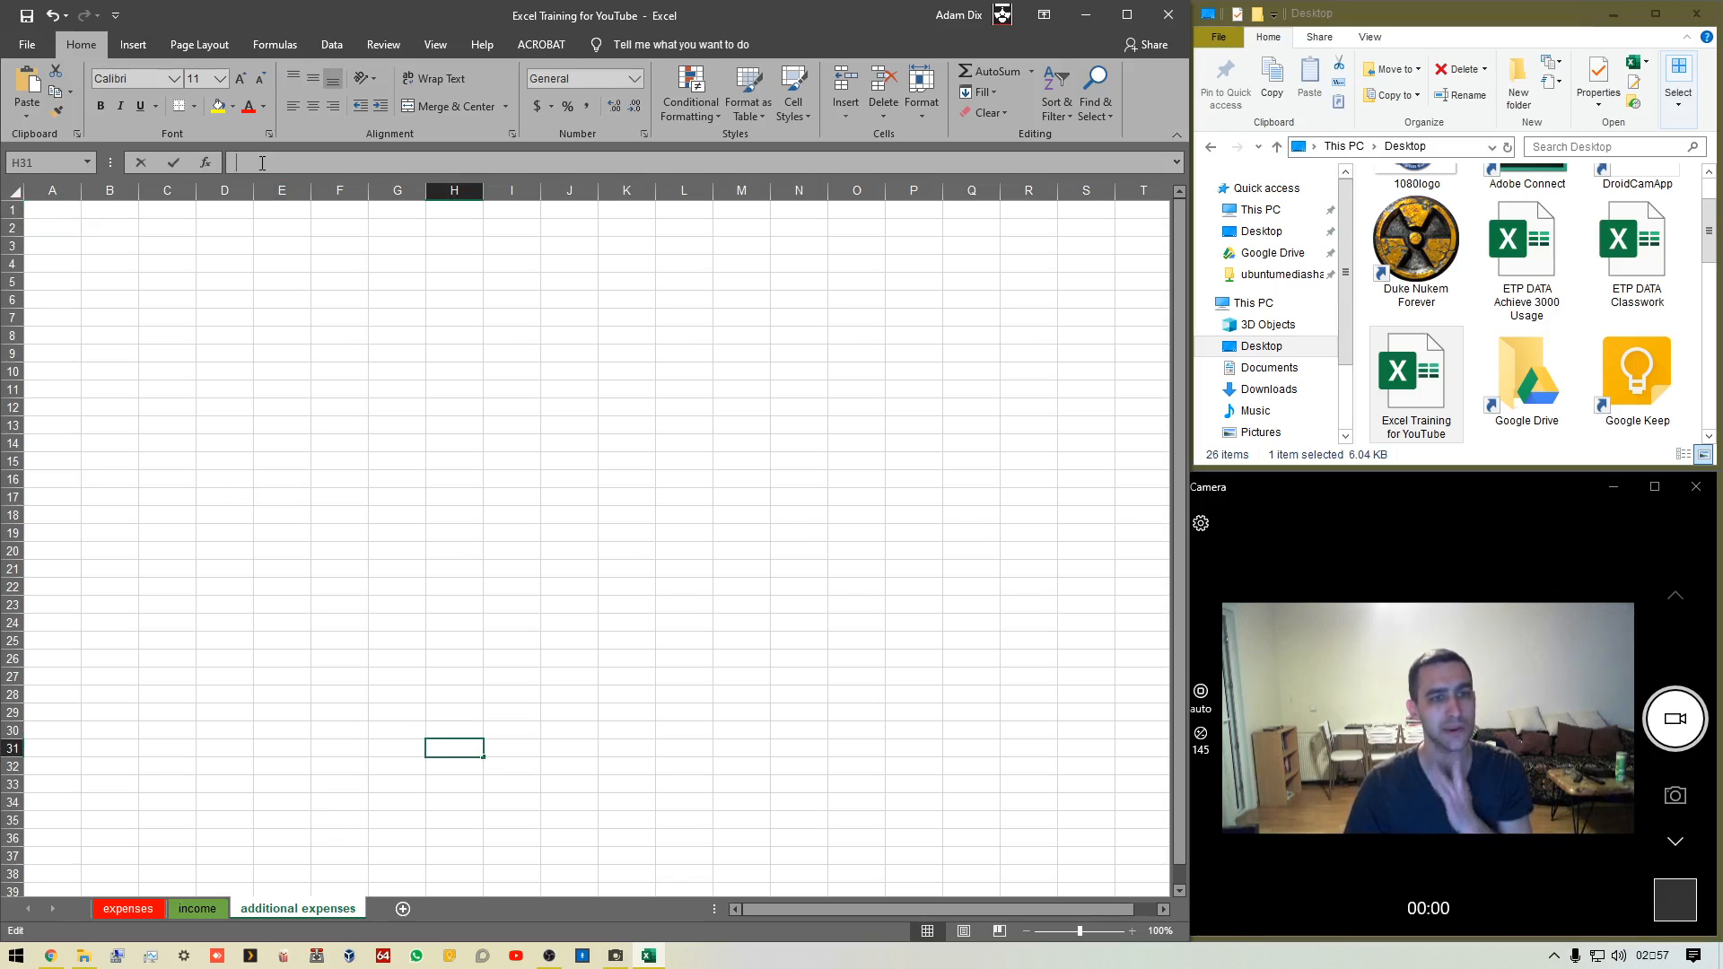
left_click(416, 389)
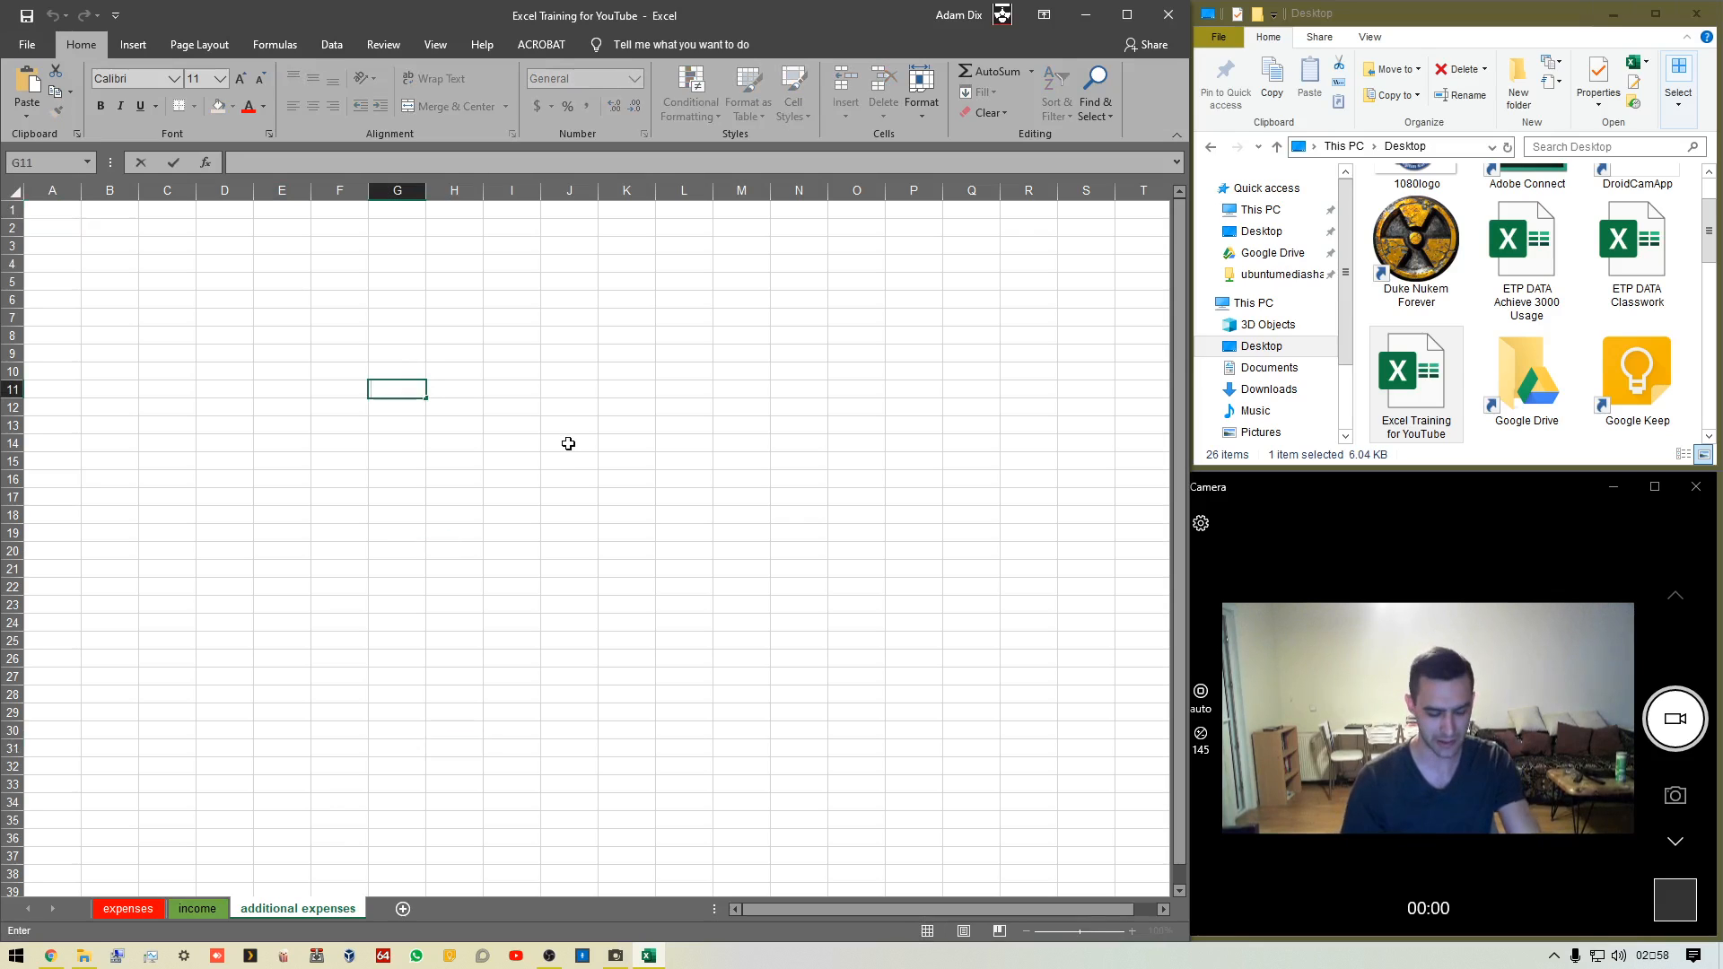
type(";asghlas")
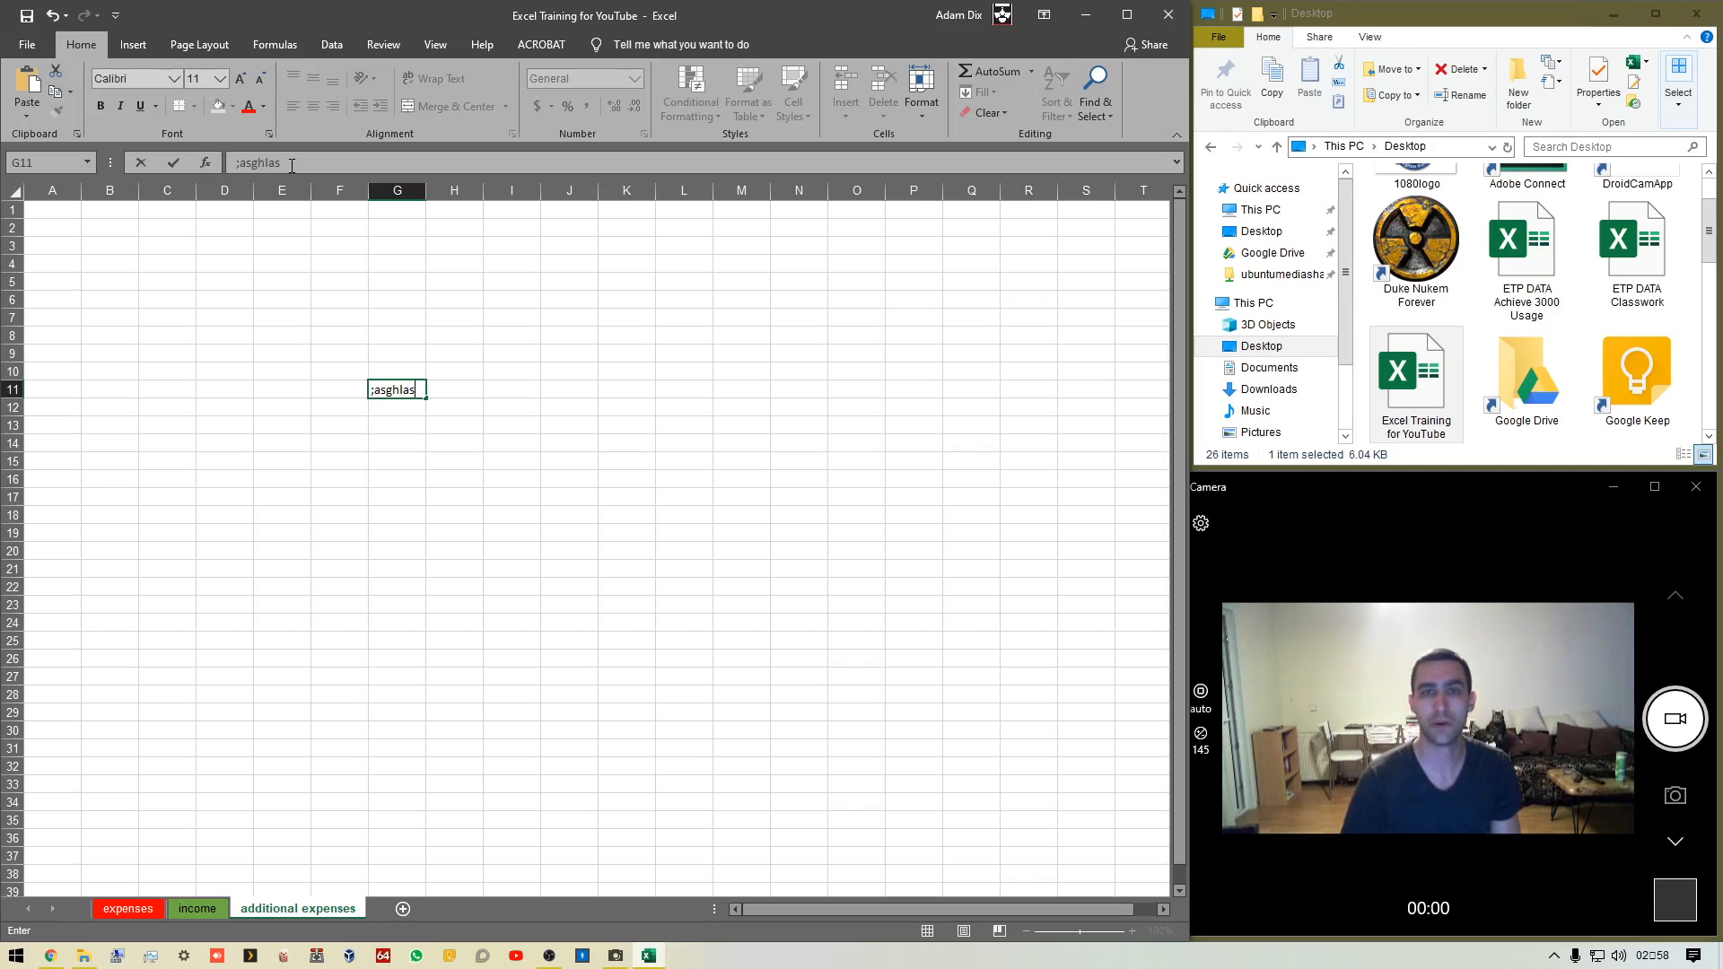
Replace the text in G11 with the formula =G5+L9/M15+G10-J24, expanding the formula bar before confirming
left_click_drag(291, 163, 233, 164)
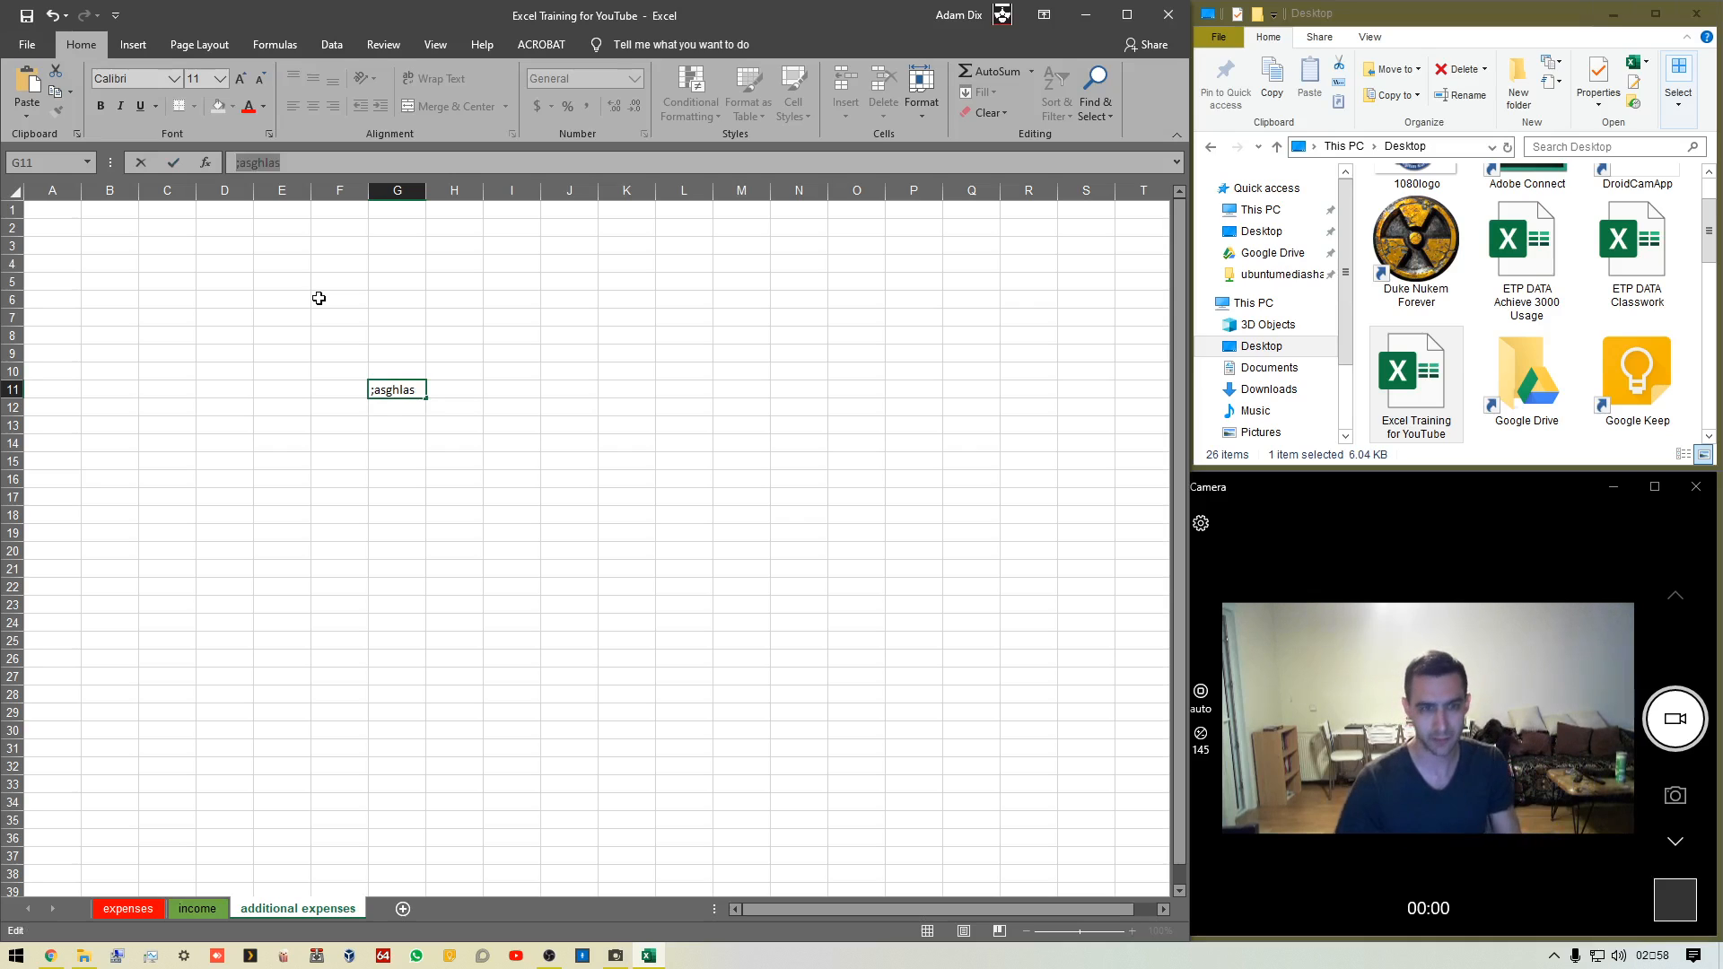
left_click(417, 587)
double_click(413, 389)
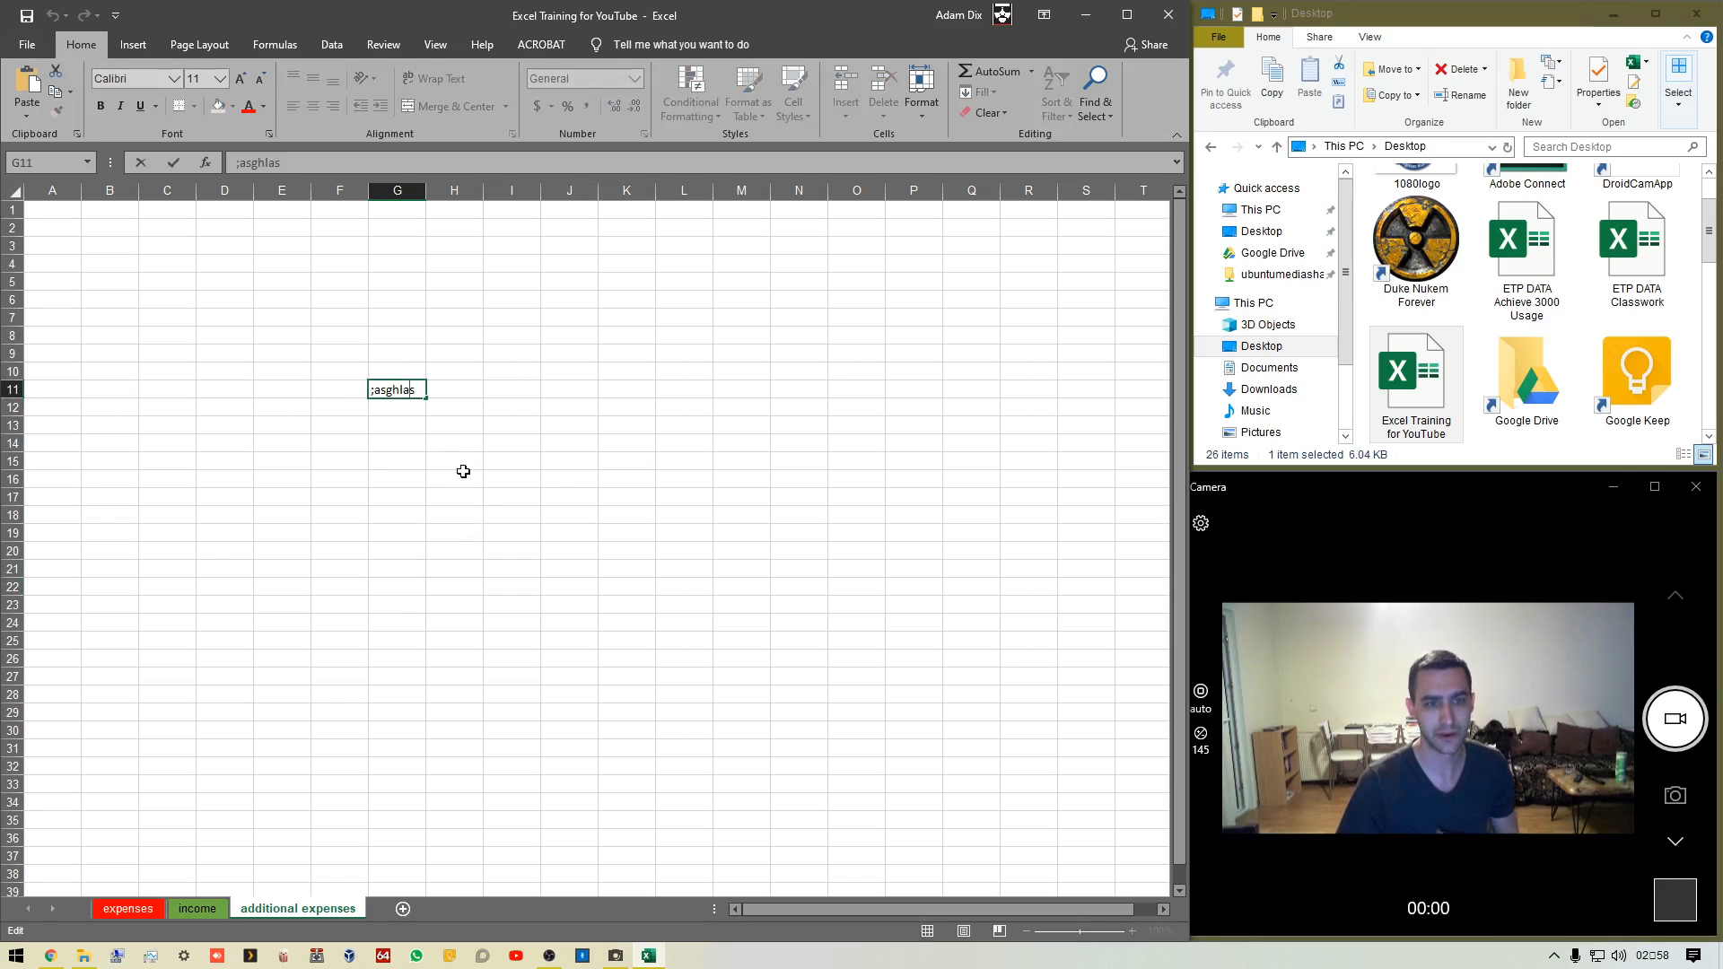
left_click_drag(415, 389, 368, 390)
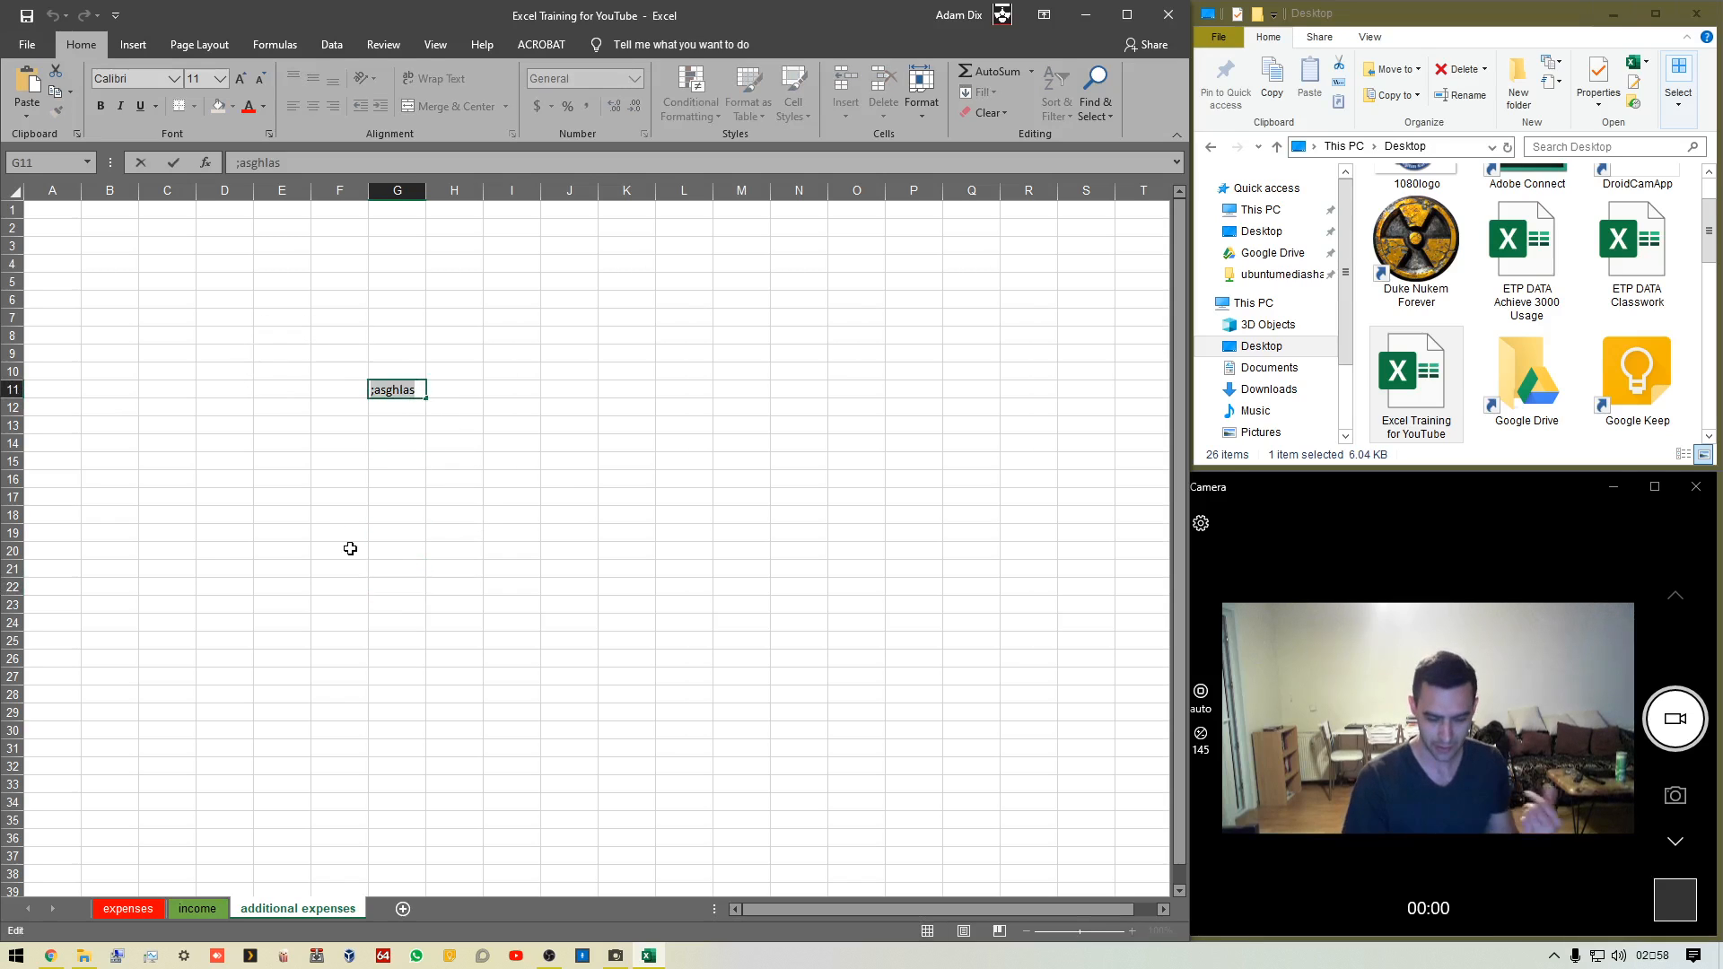
type("=")
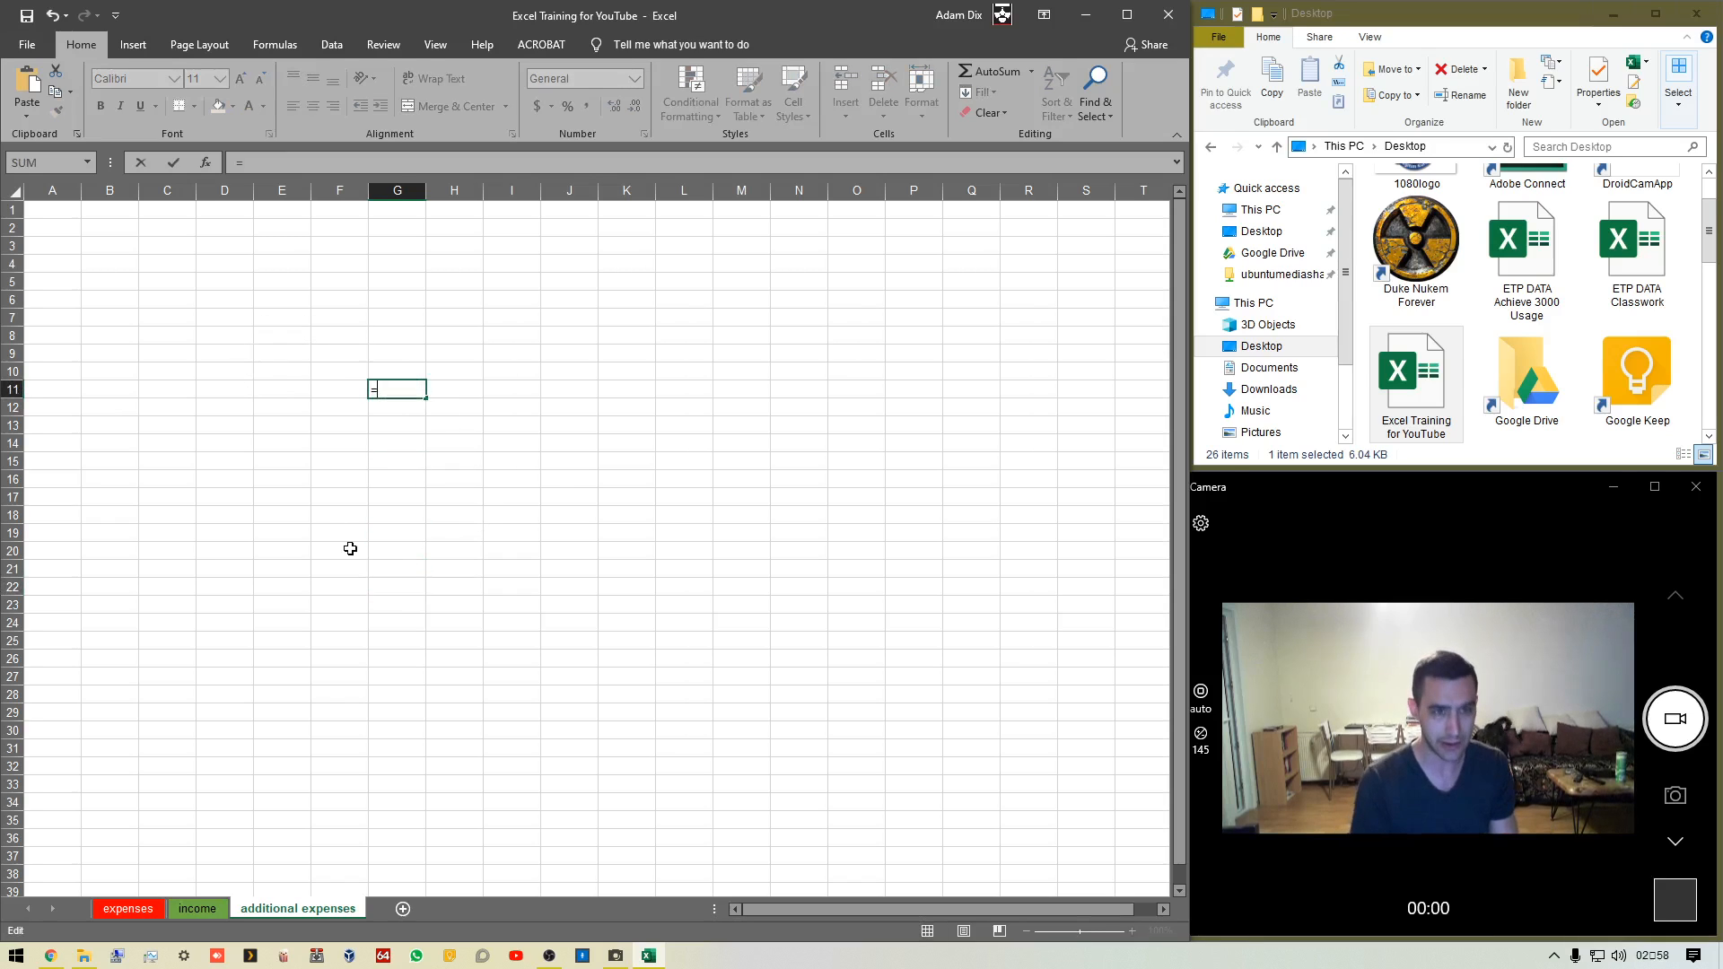
left_click(416, 286)
type("+")
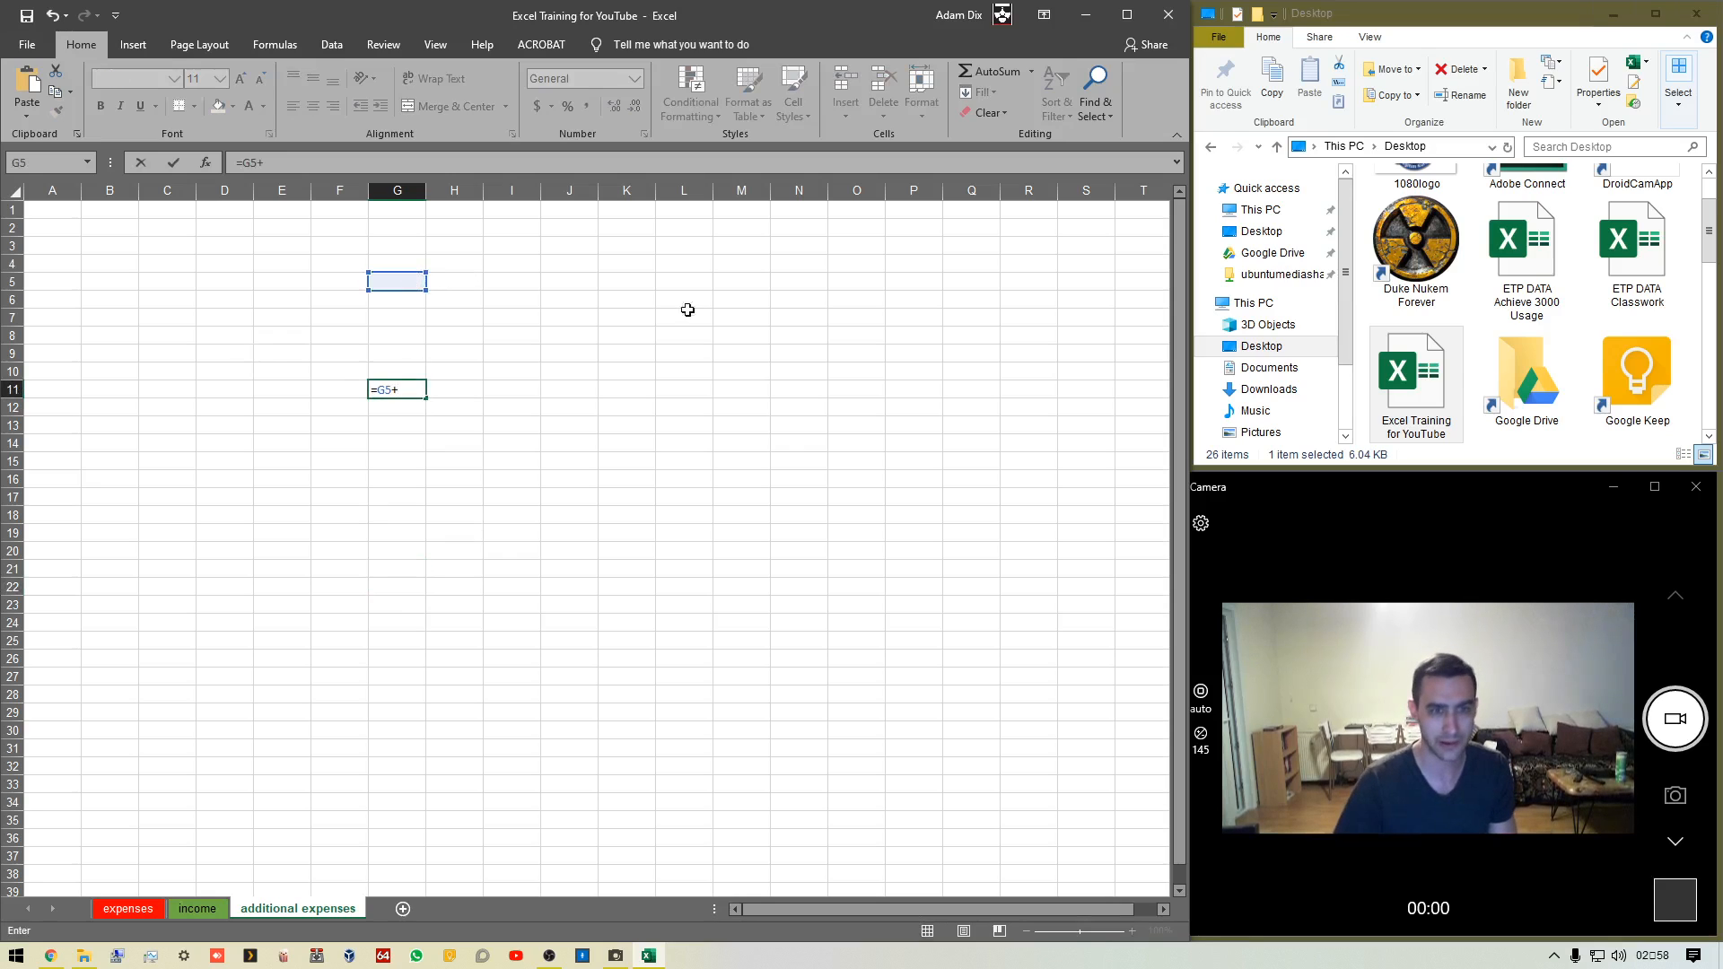
left_click(691, 353)
type("/")
left_click(762, 465)
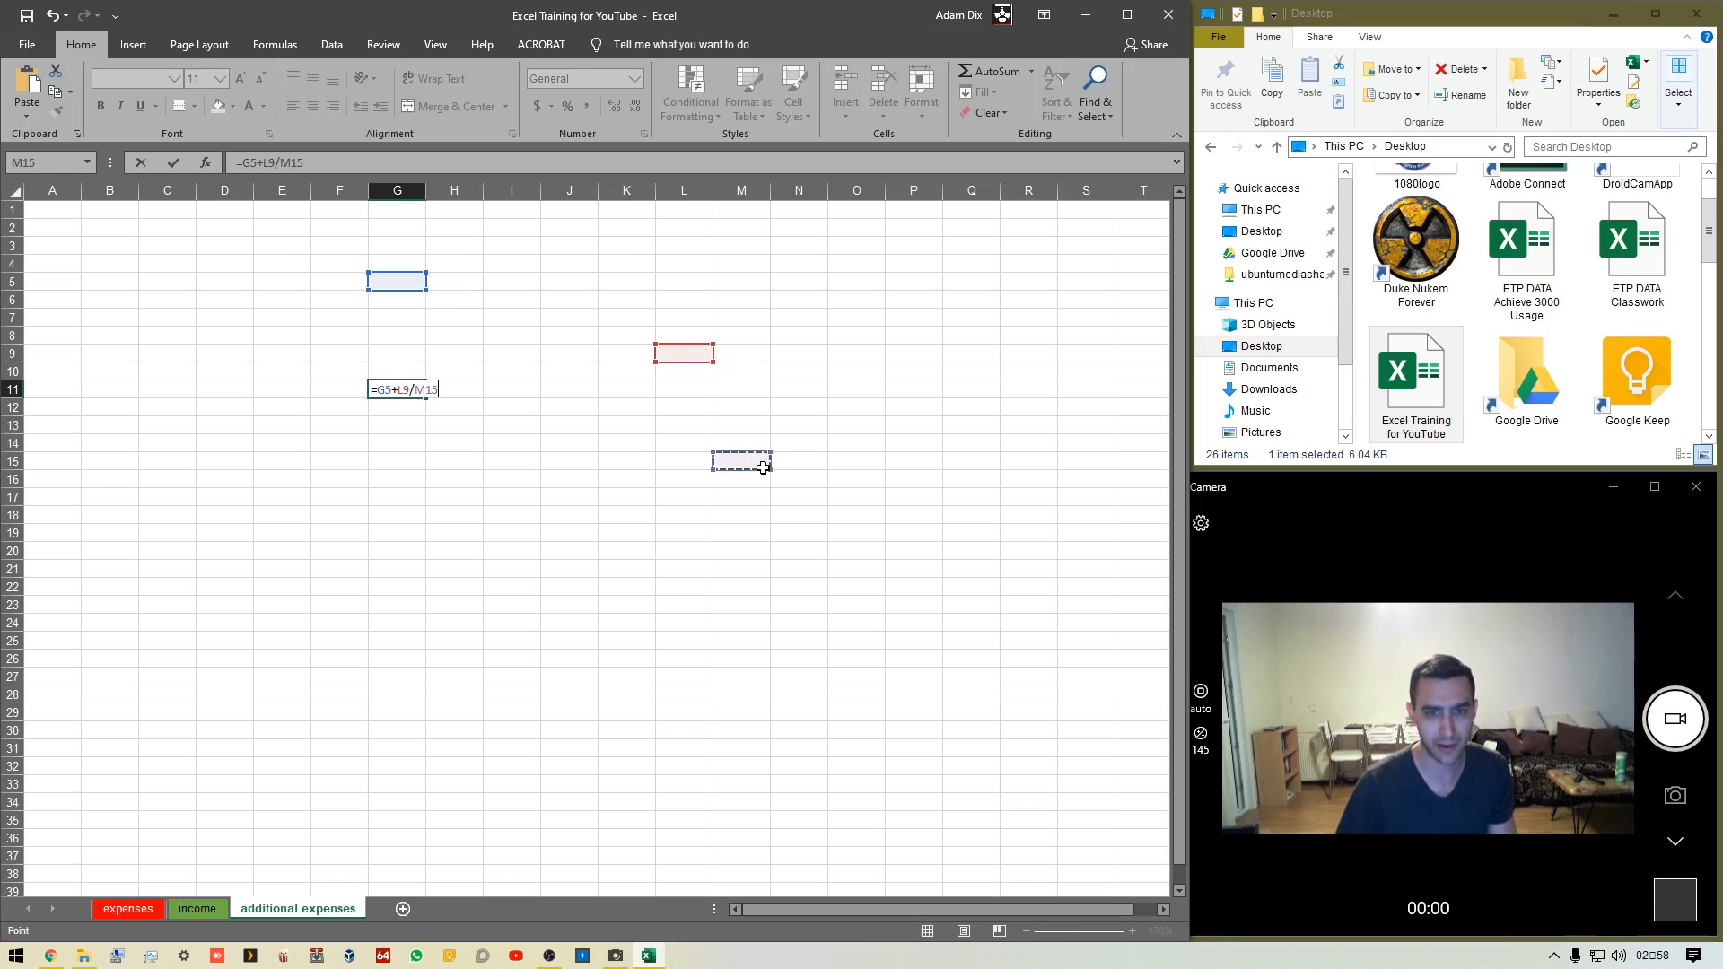
type("+G10")
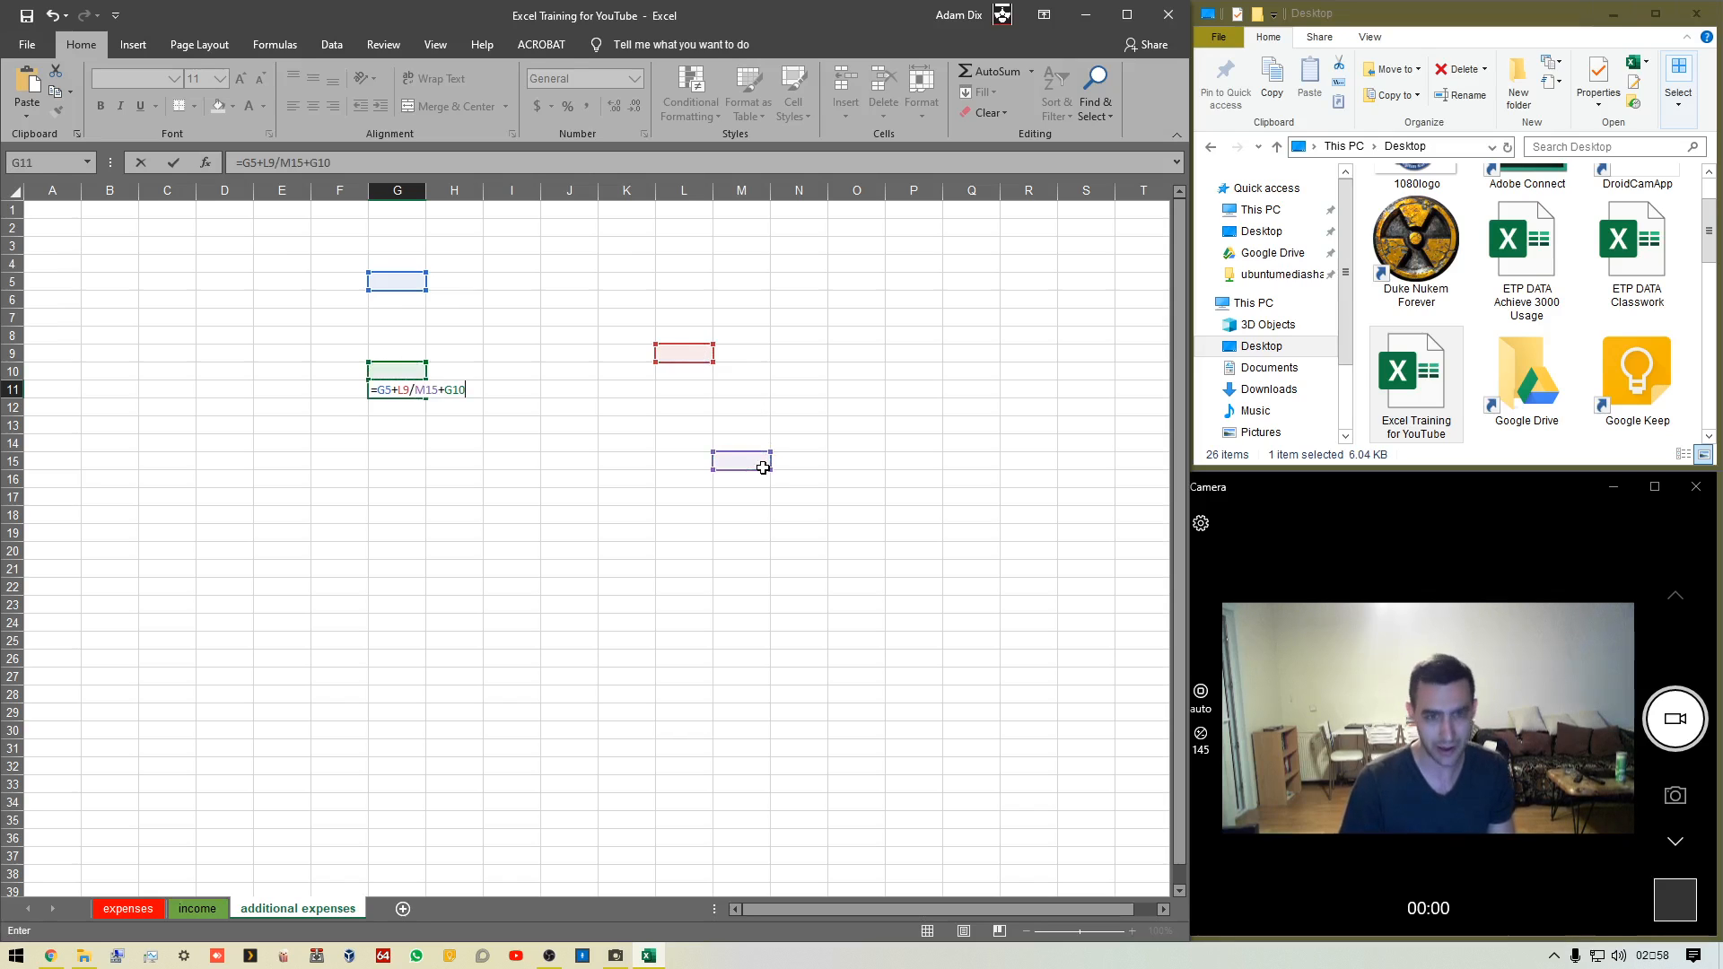
type("-")
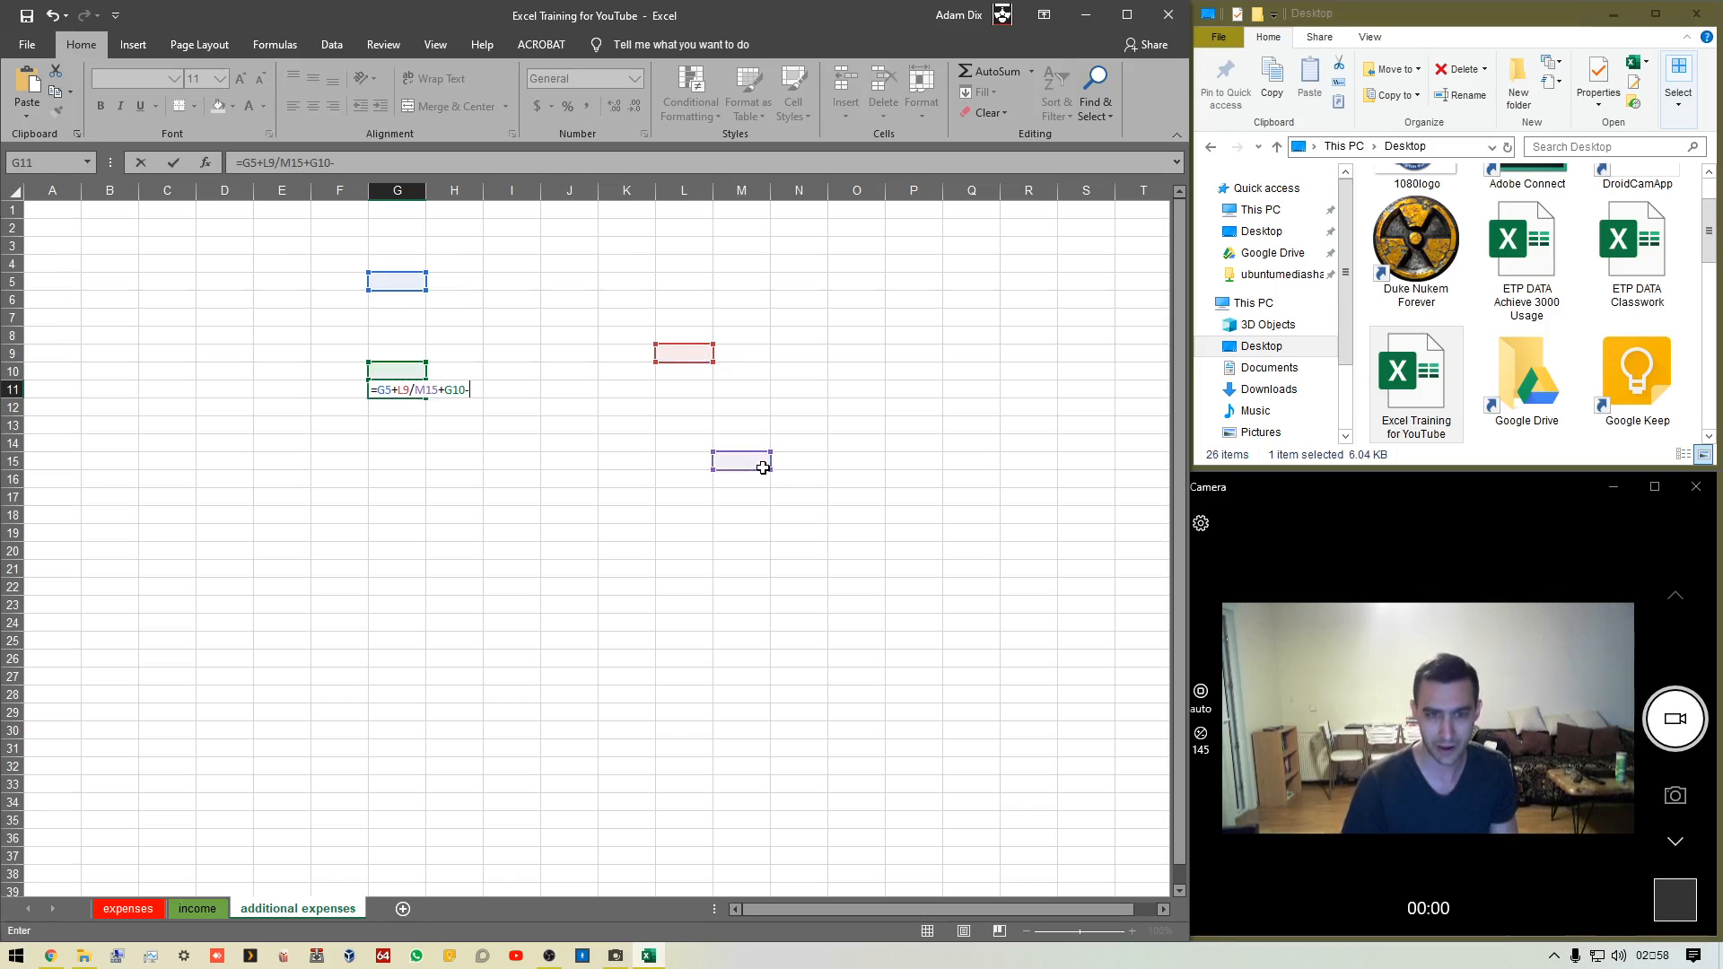
left_click(556, 619)
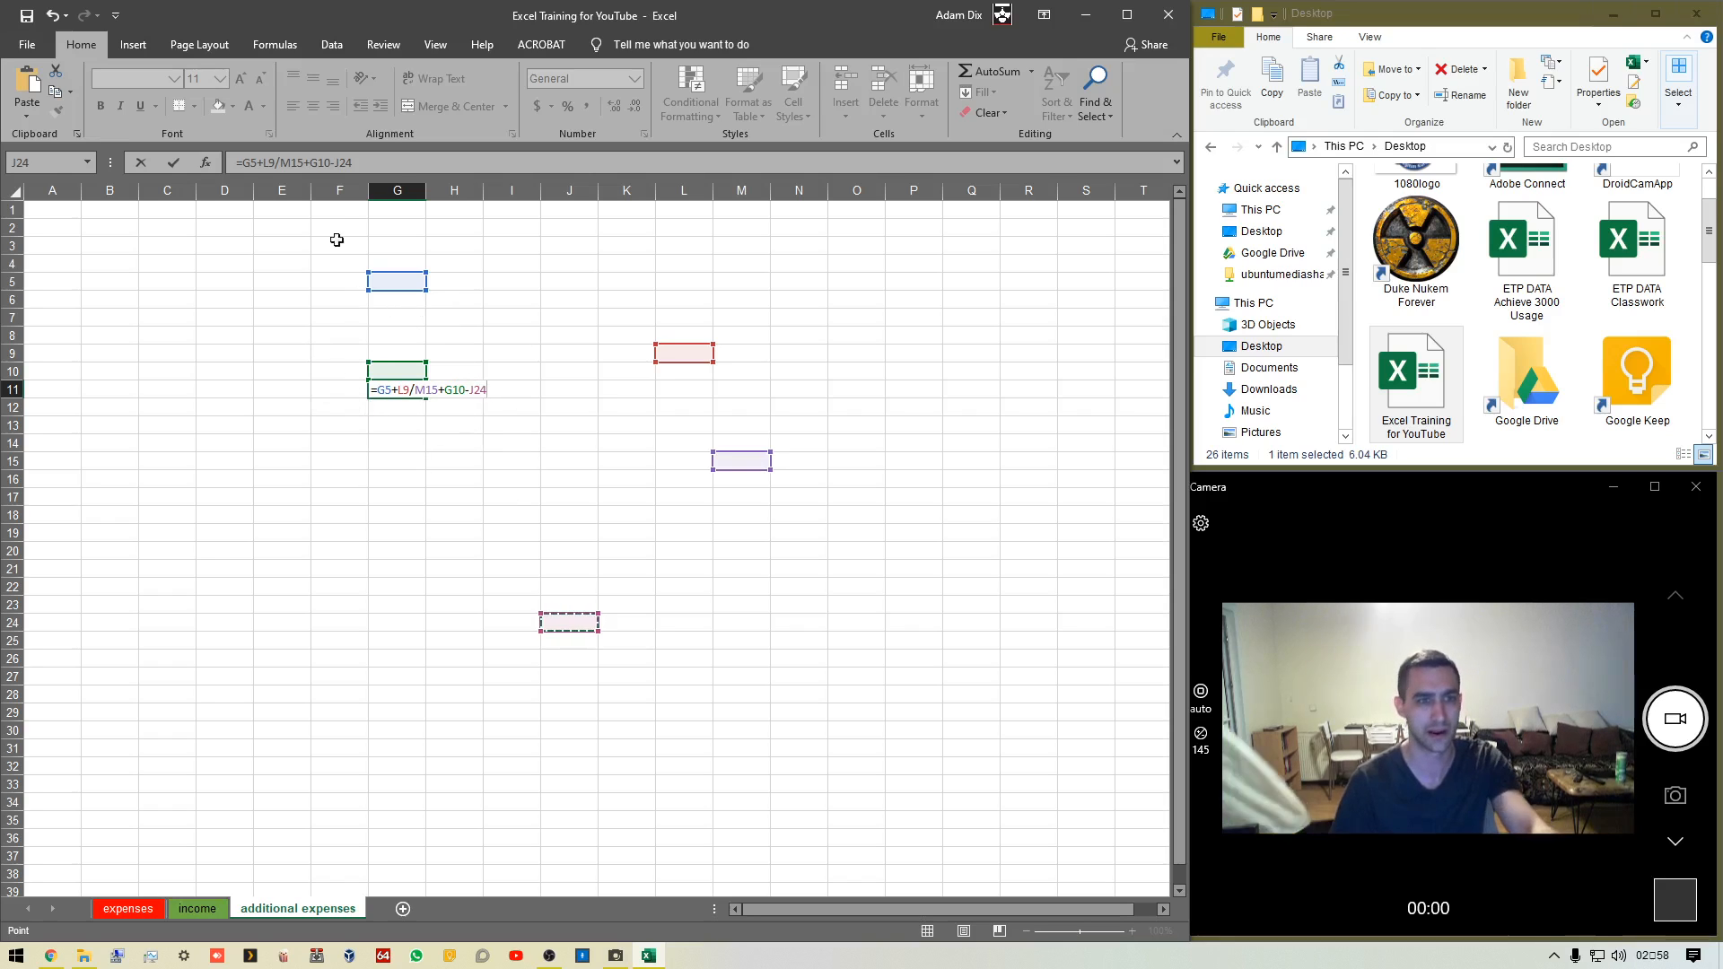
left_click(376, 165)
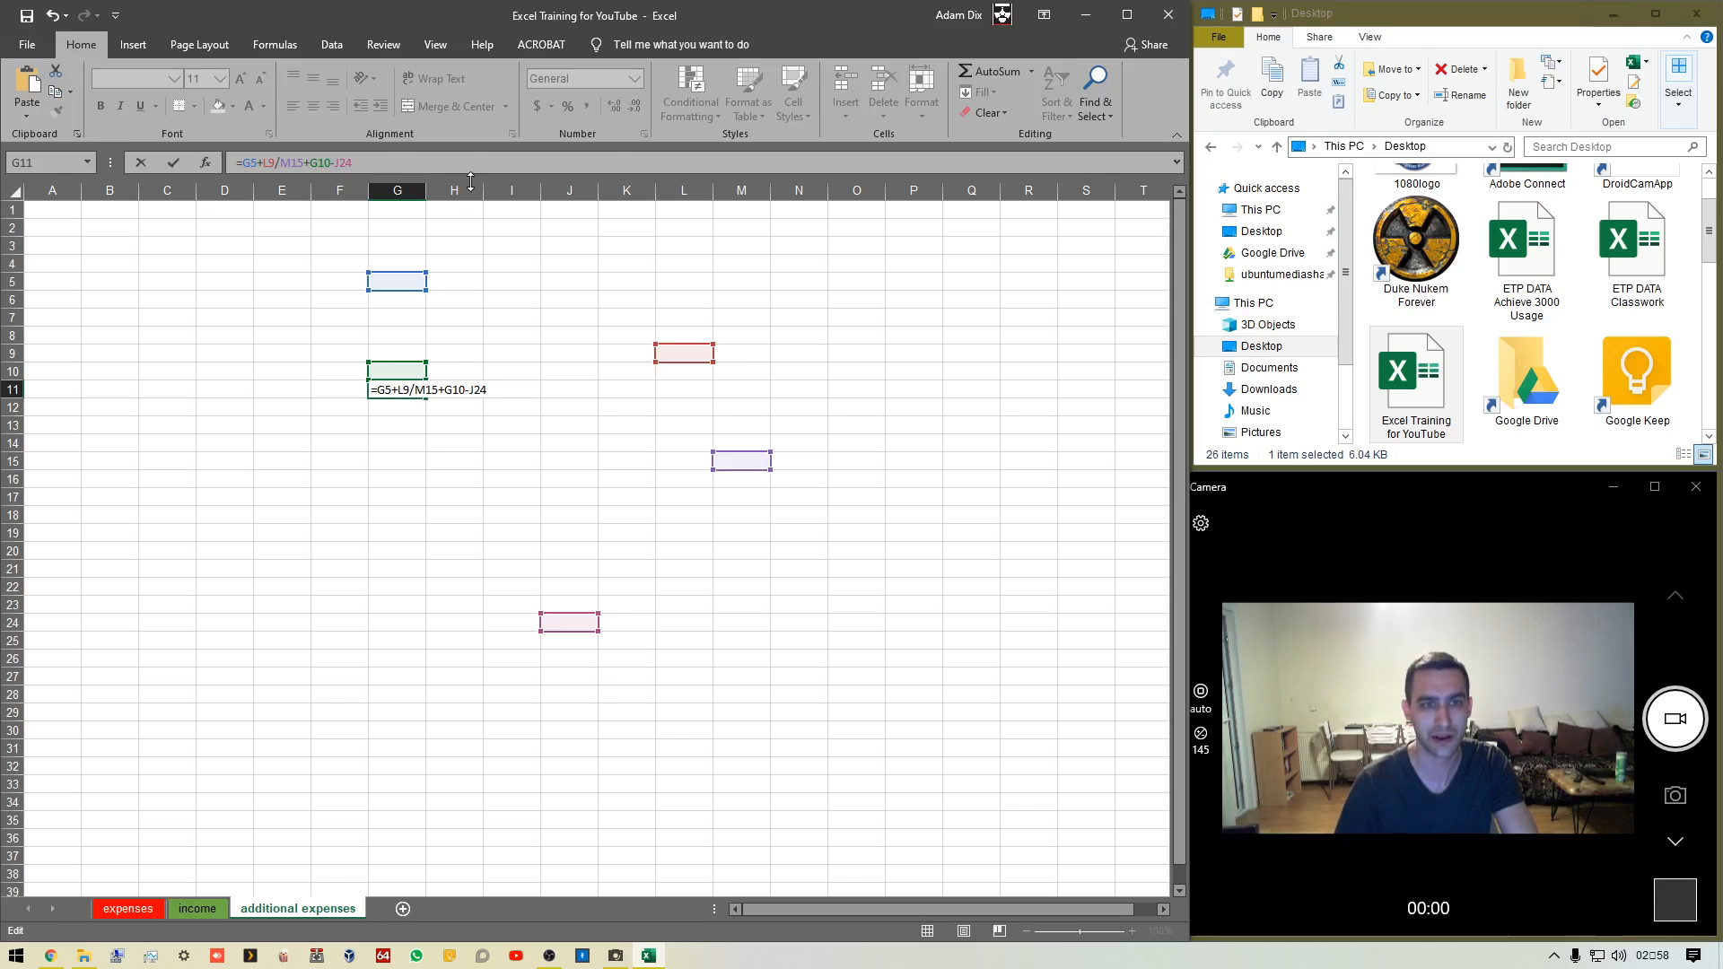
left_click_drag(472, 174, 471, 267)
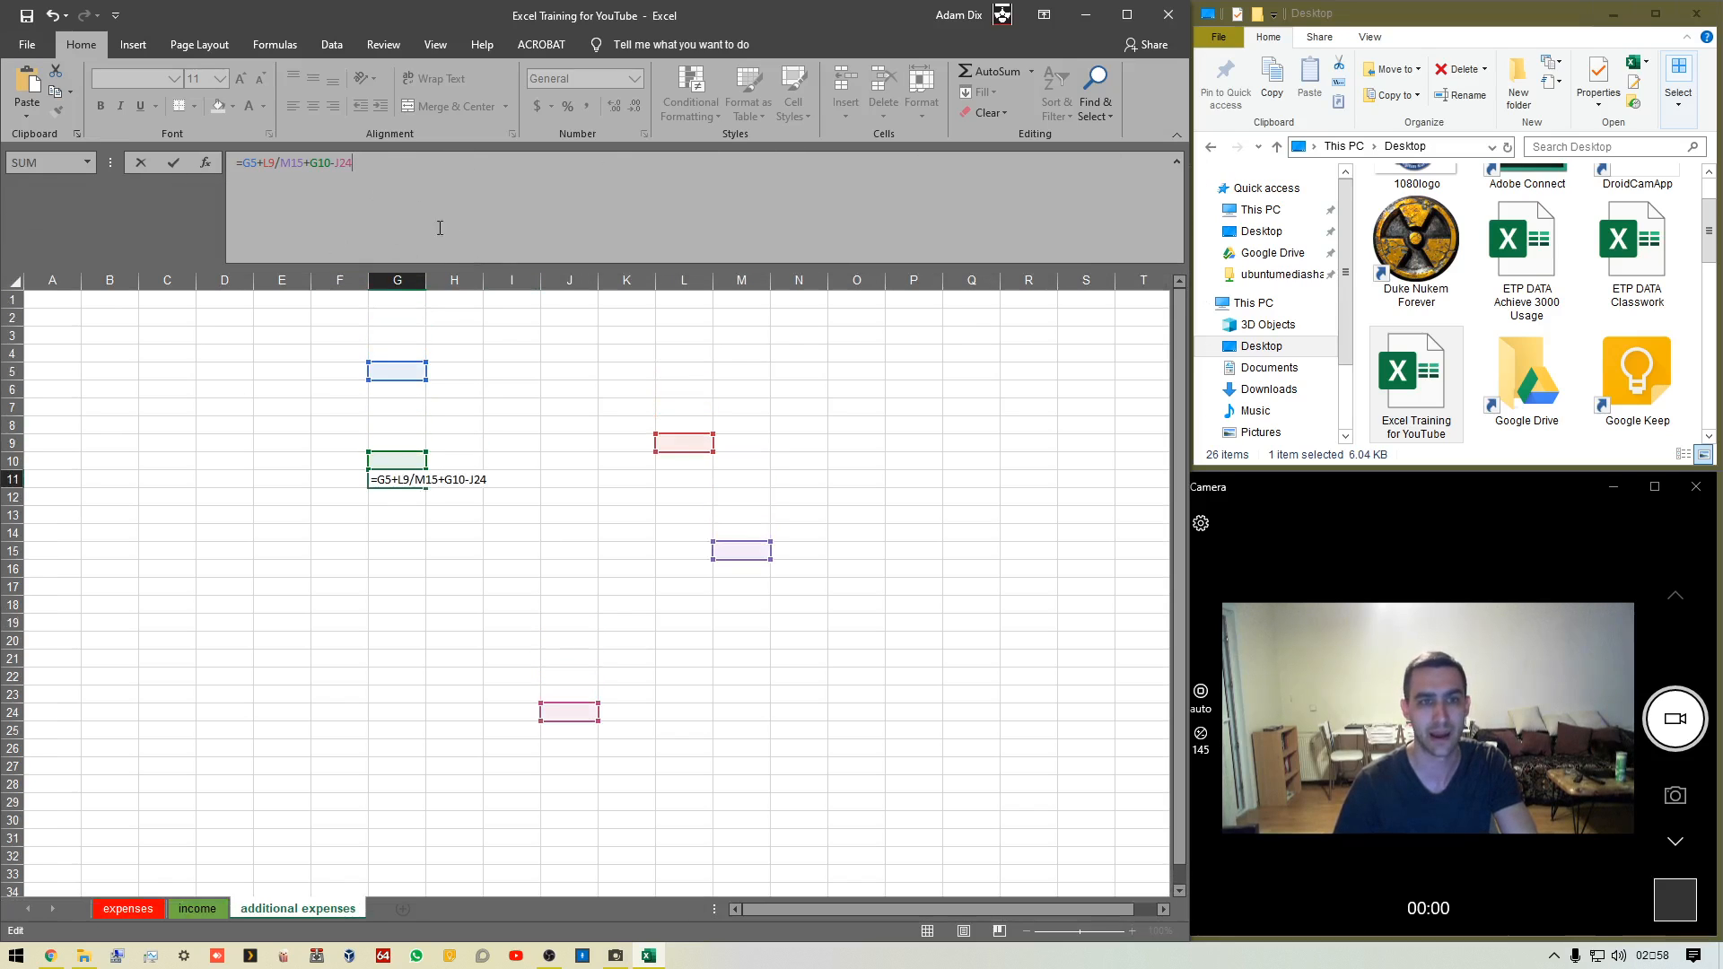
key("Return")
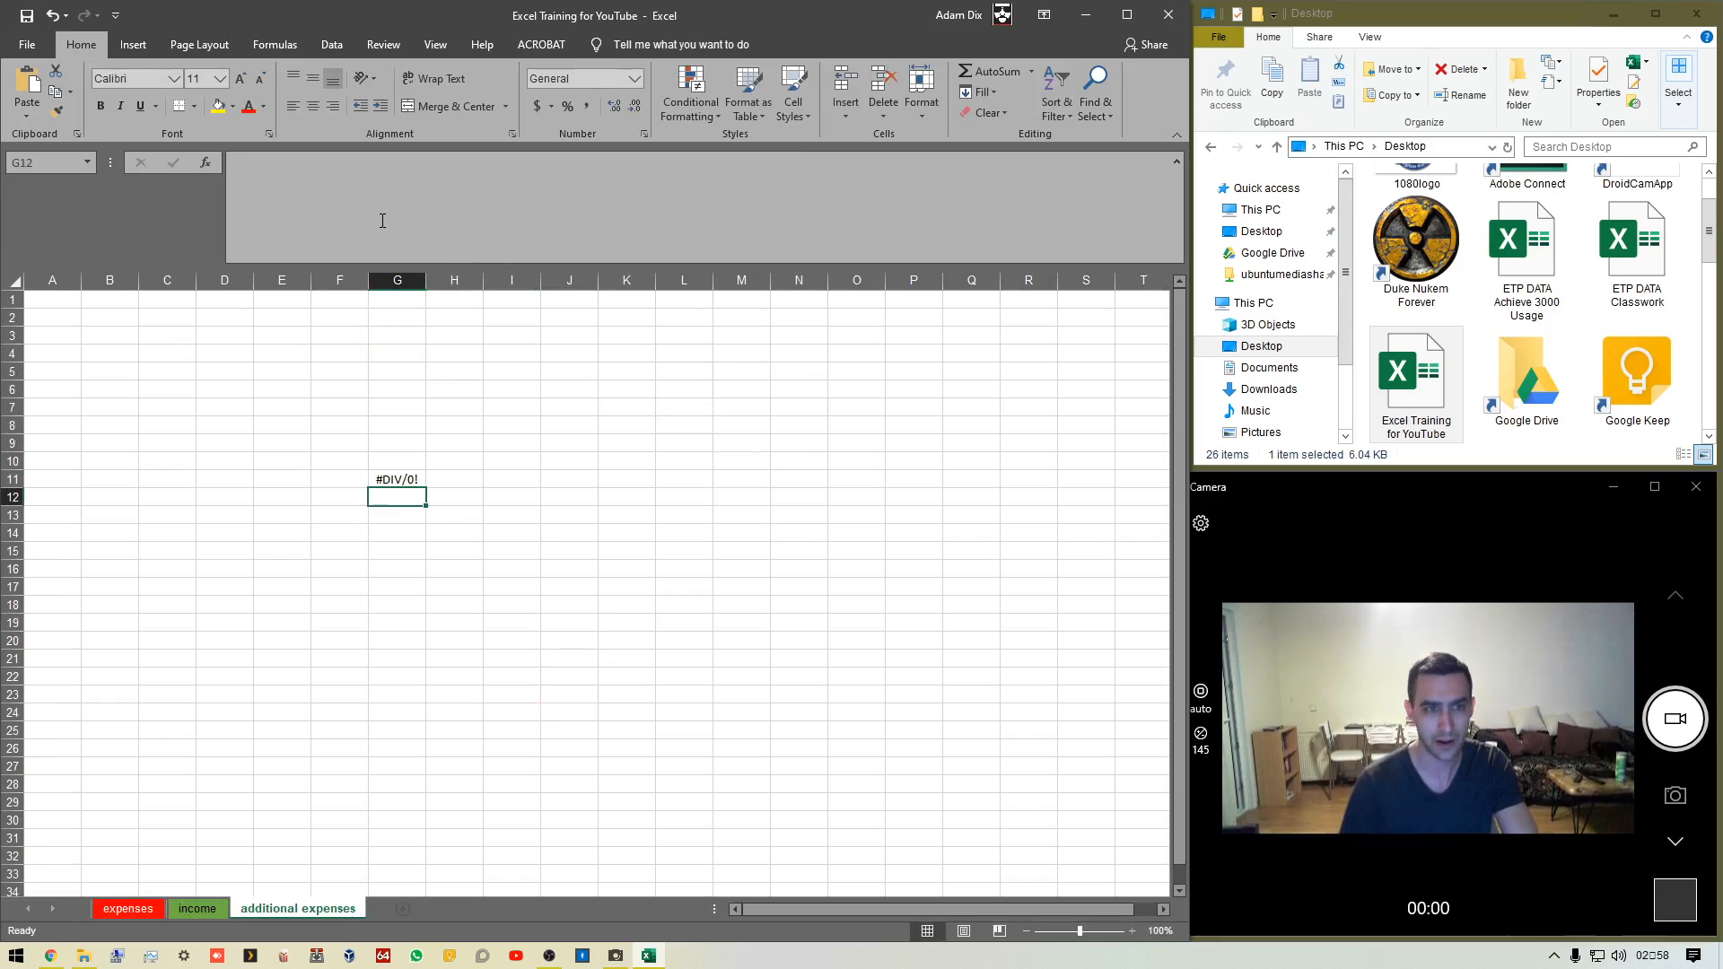
Undo the formula entry in cell G11
key("ctrl+z")
left_click(496, 496)
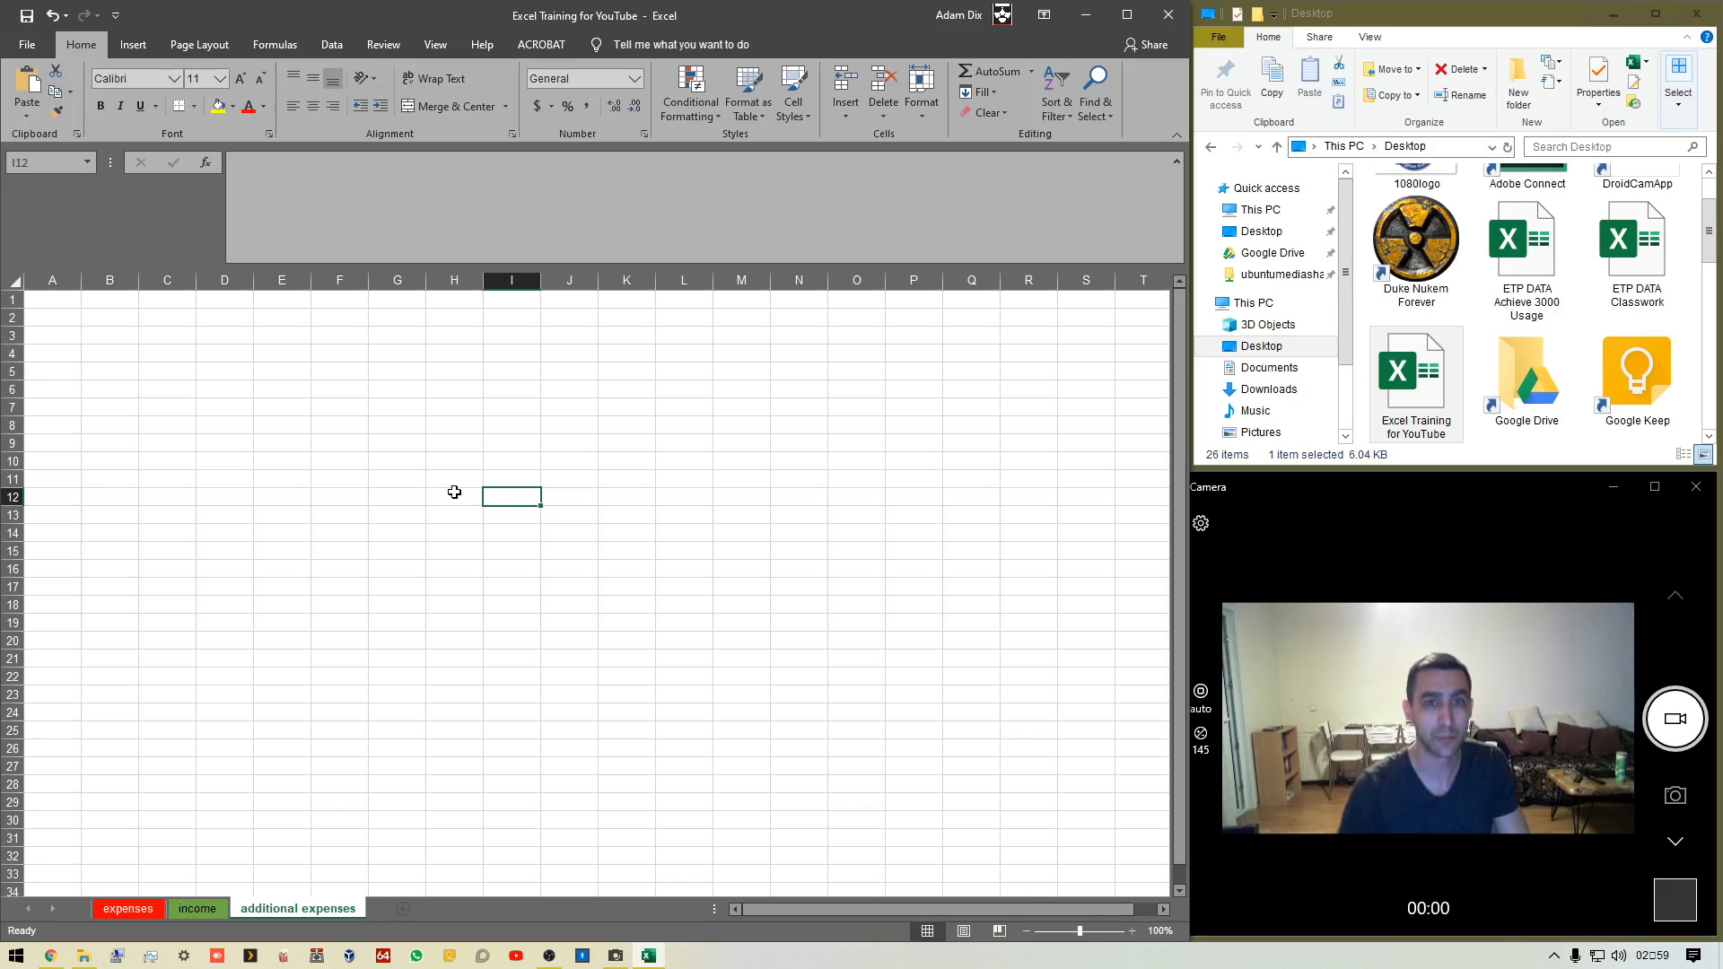
Enter three lines of sample text in cell I12, starting with notenesonoewrynosegndozgndoasgn, using in-cell line breaks
double_click(518, 502)
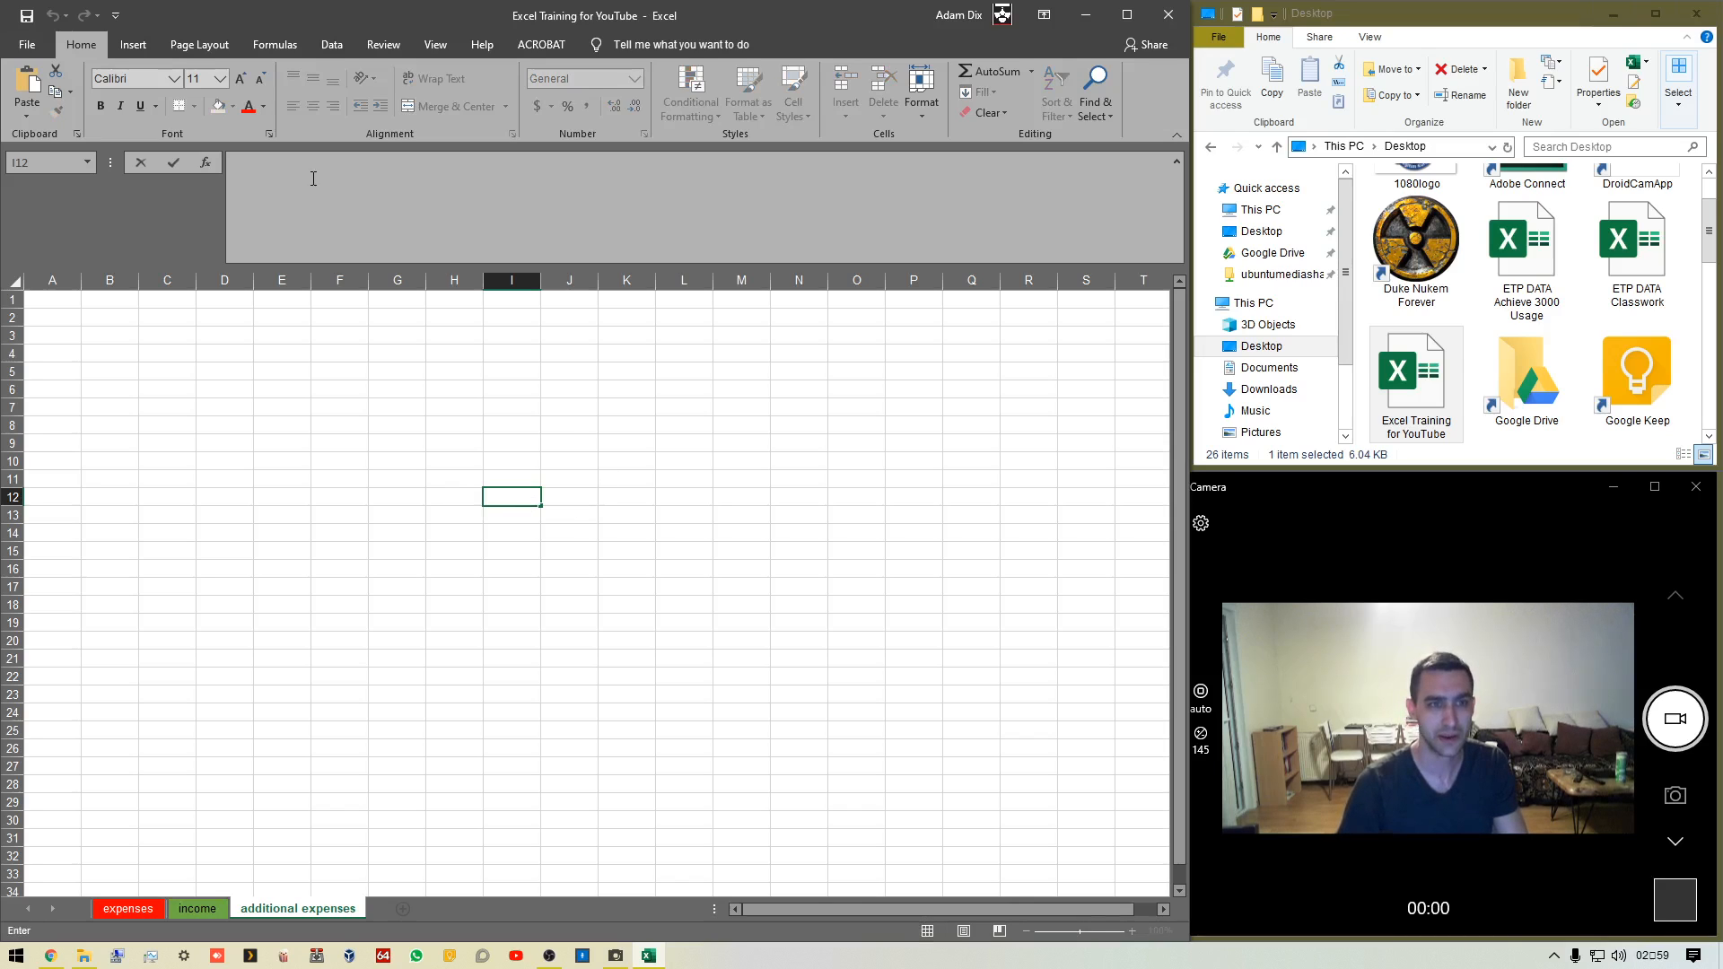
type("notenes")
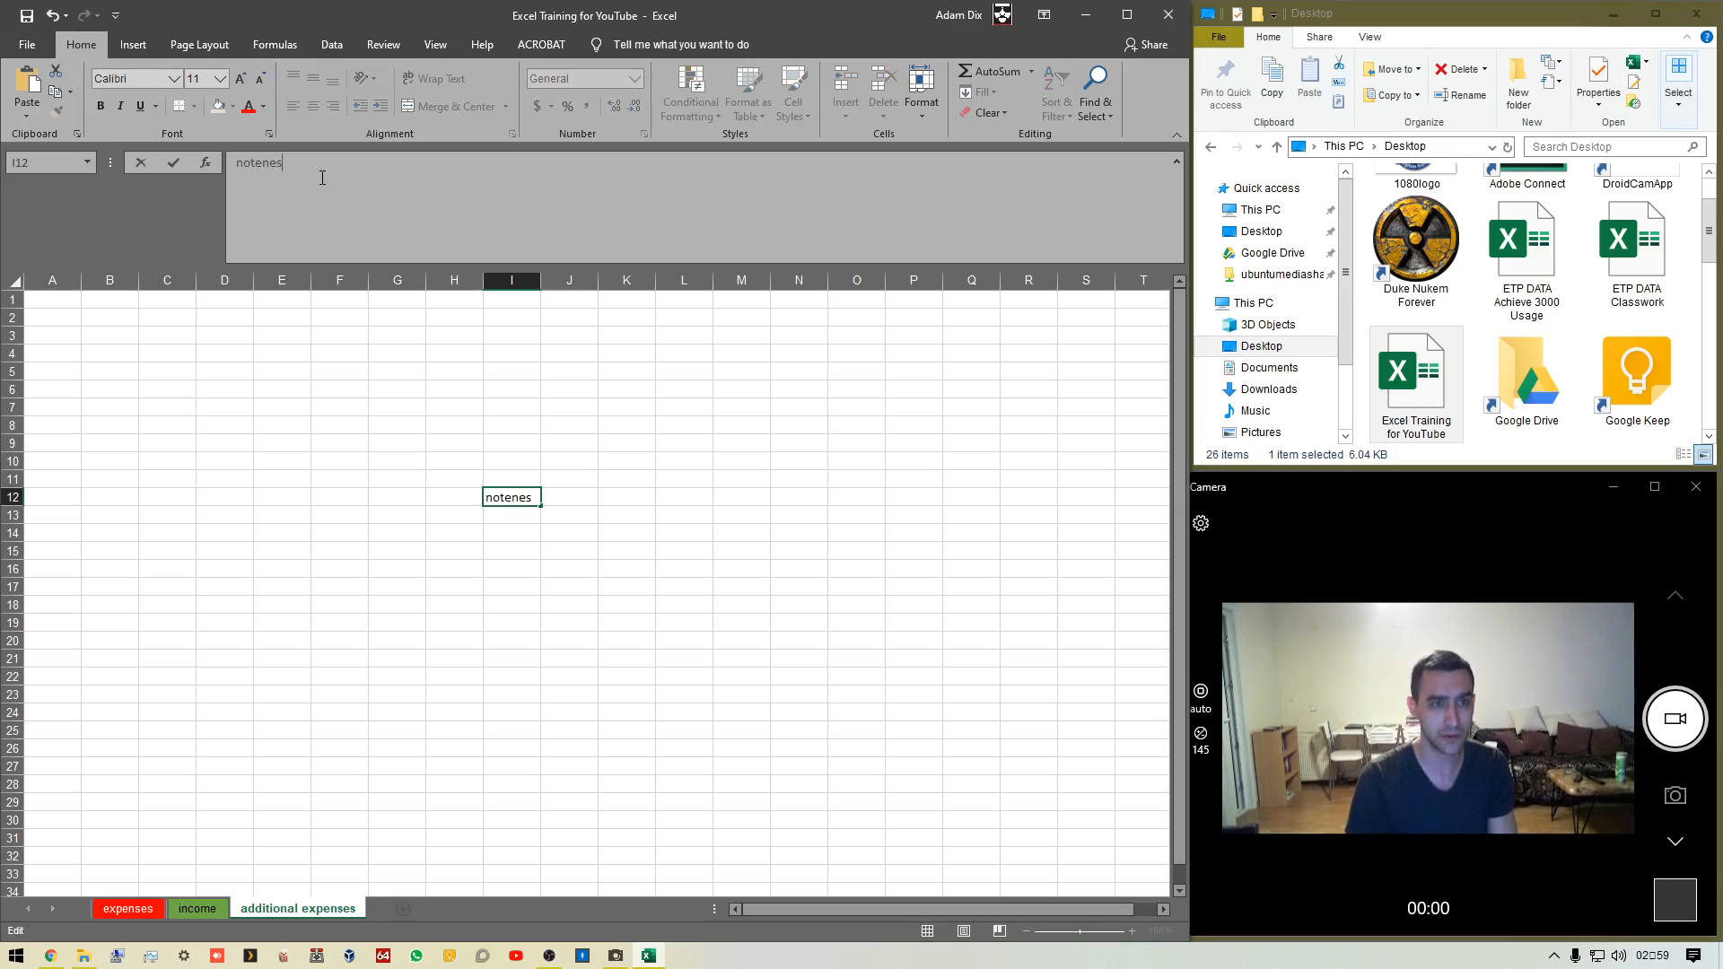
type("onoewrynosegndozgndoasgn ")
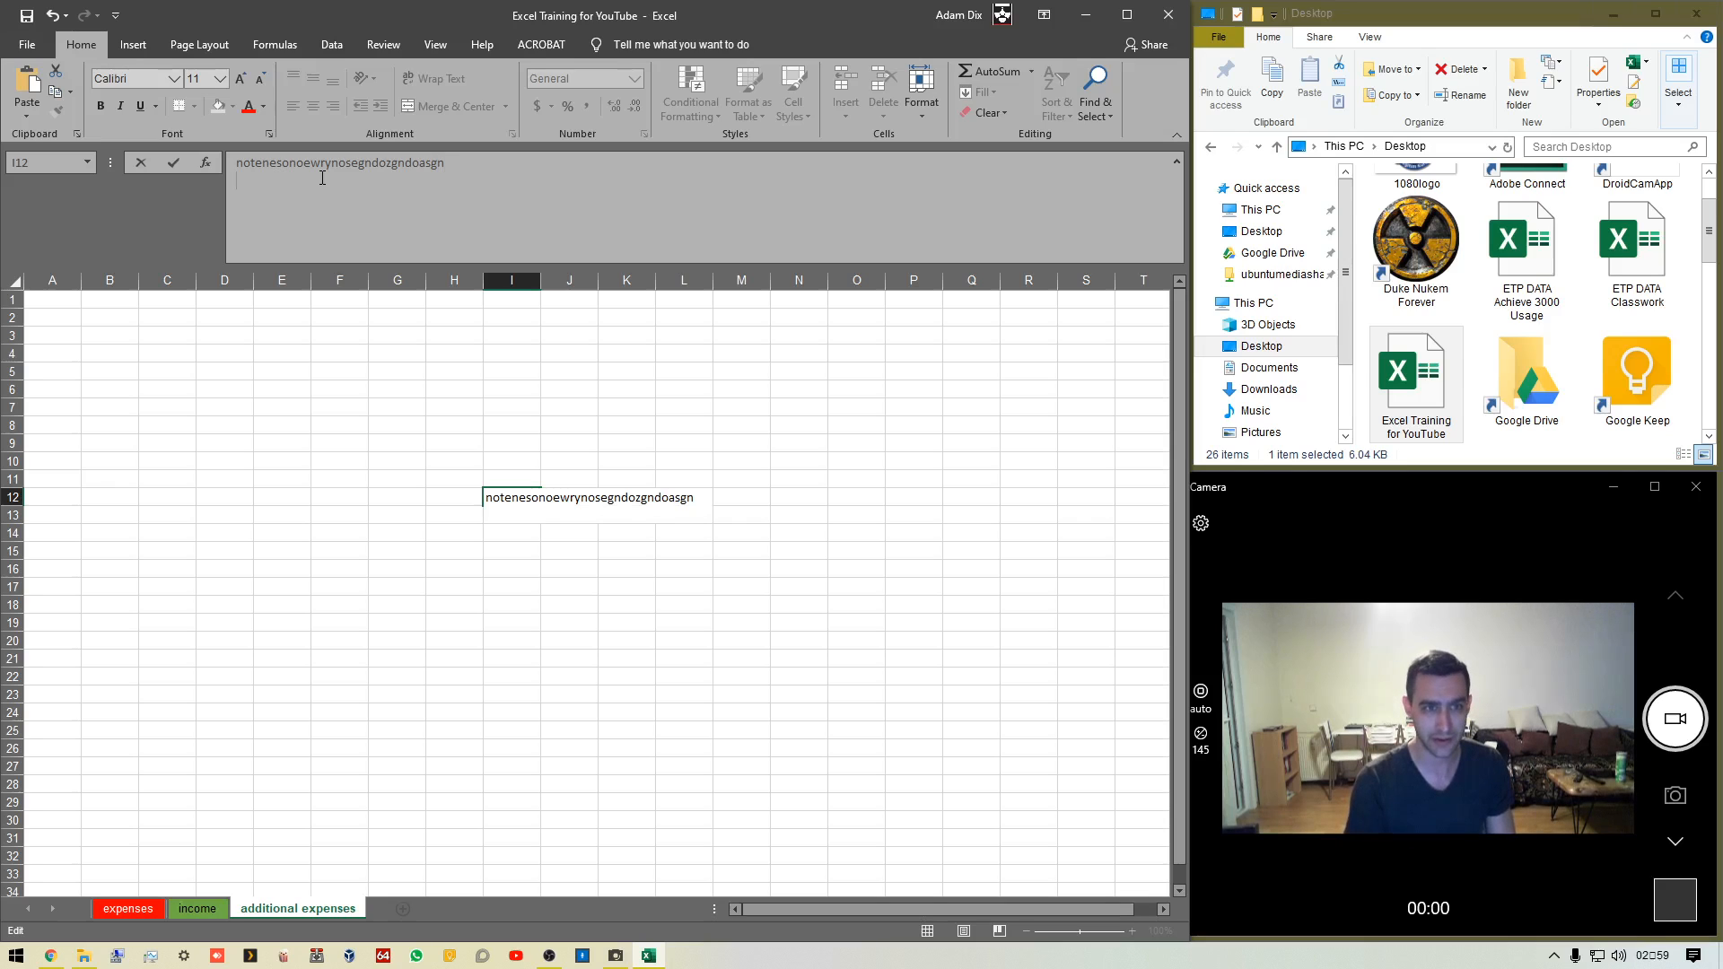
type("pasguha;lgbnr;laegn")
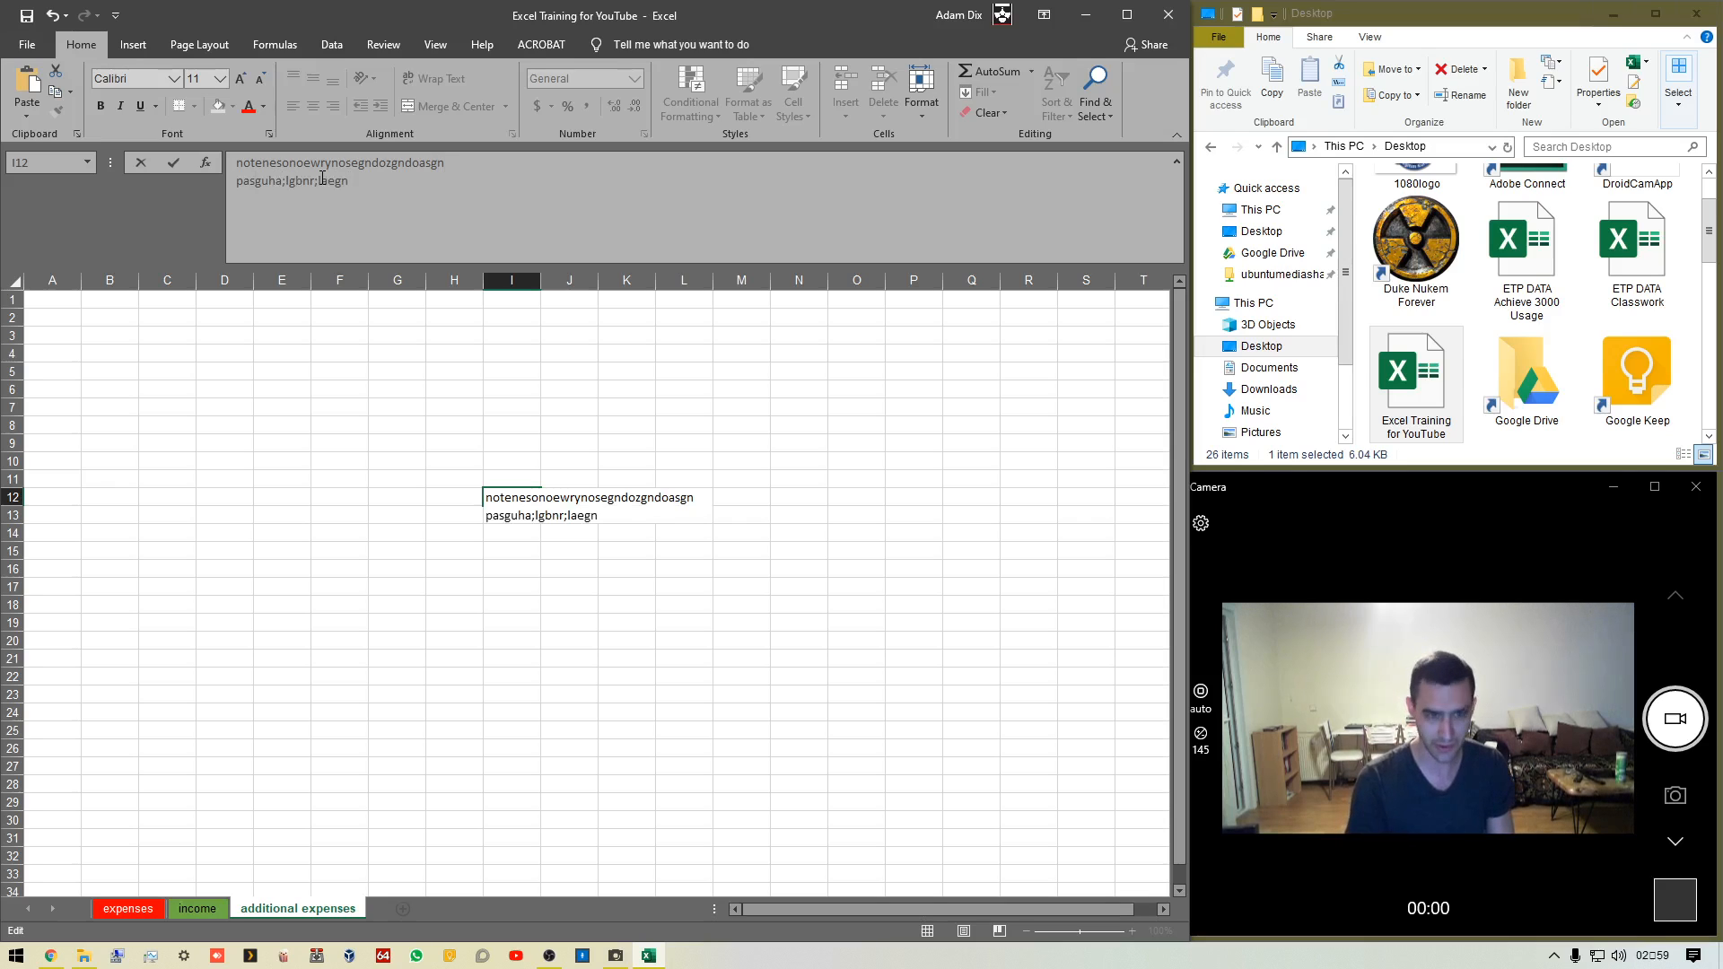
key("alt+Return")
type("sdmniss'mgn'smgn")
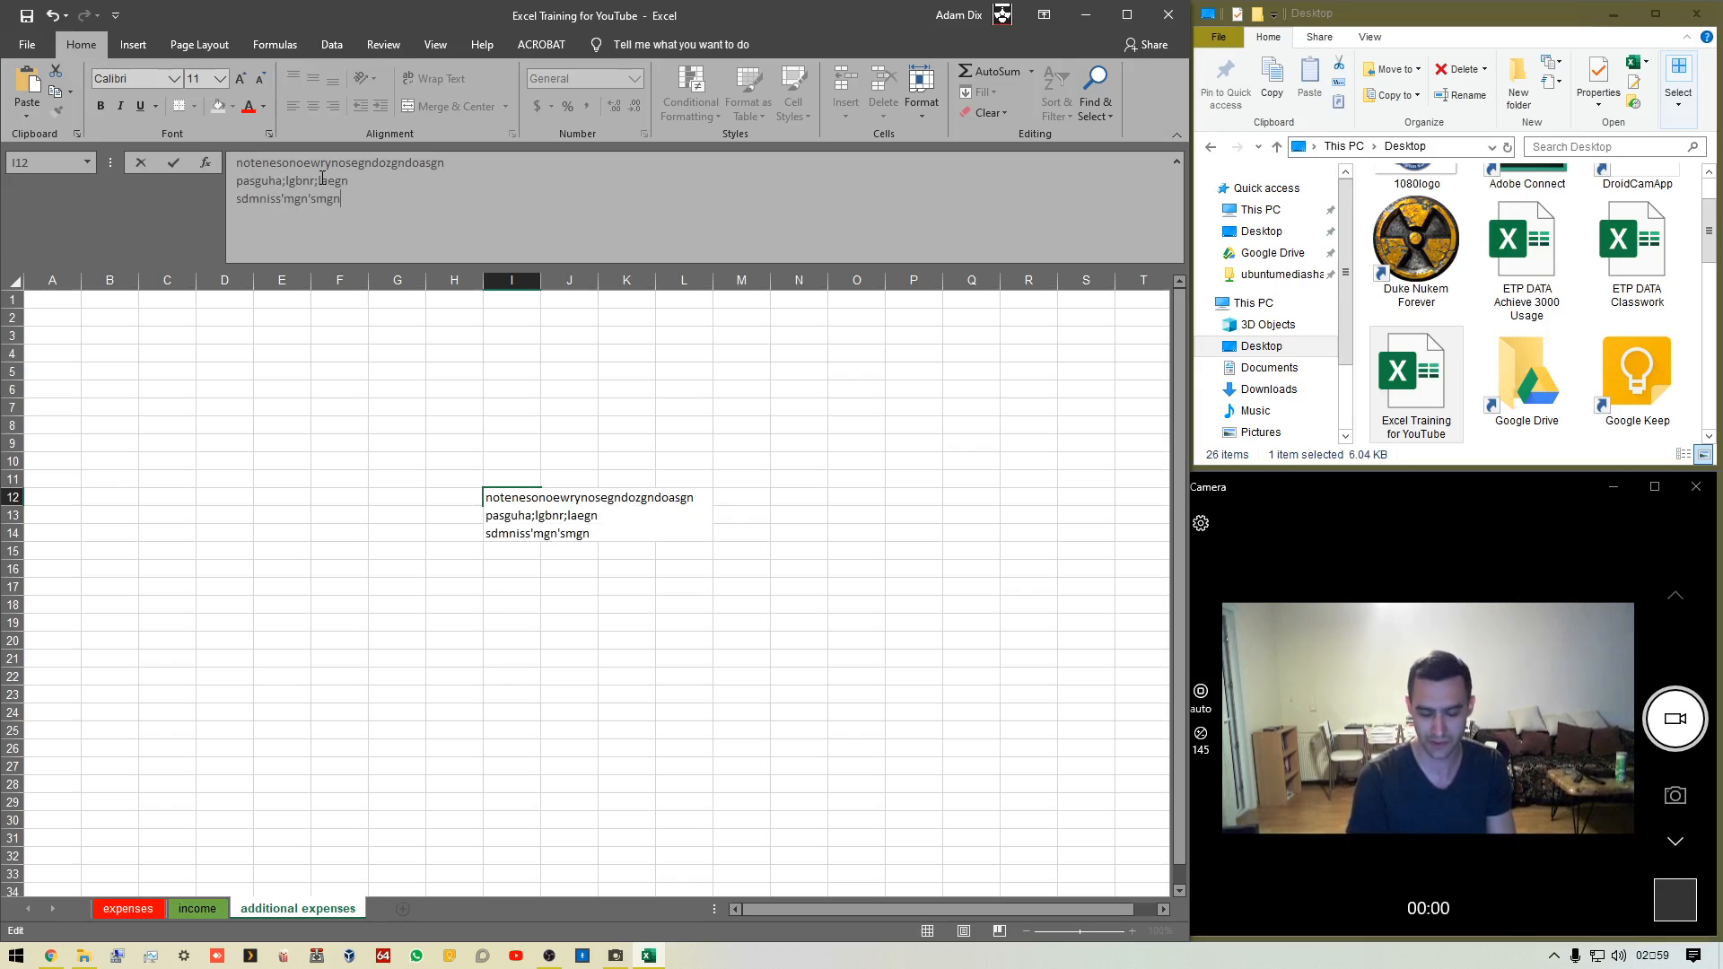
key("Return")
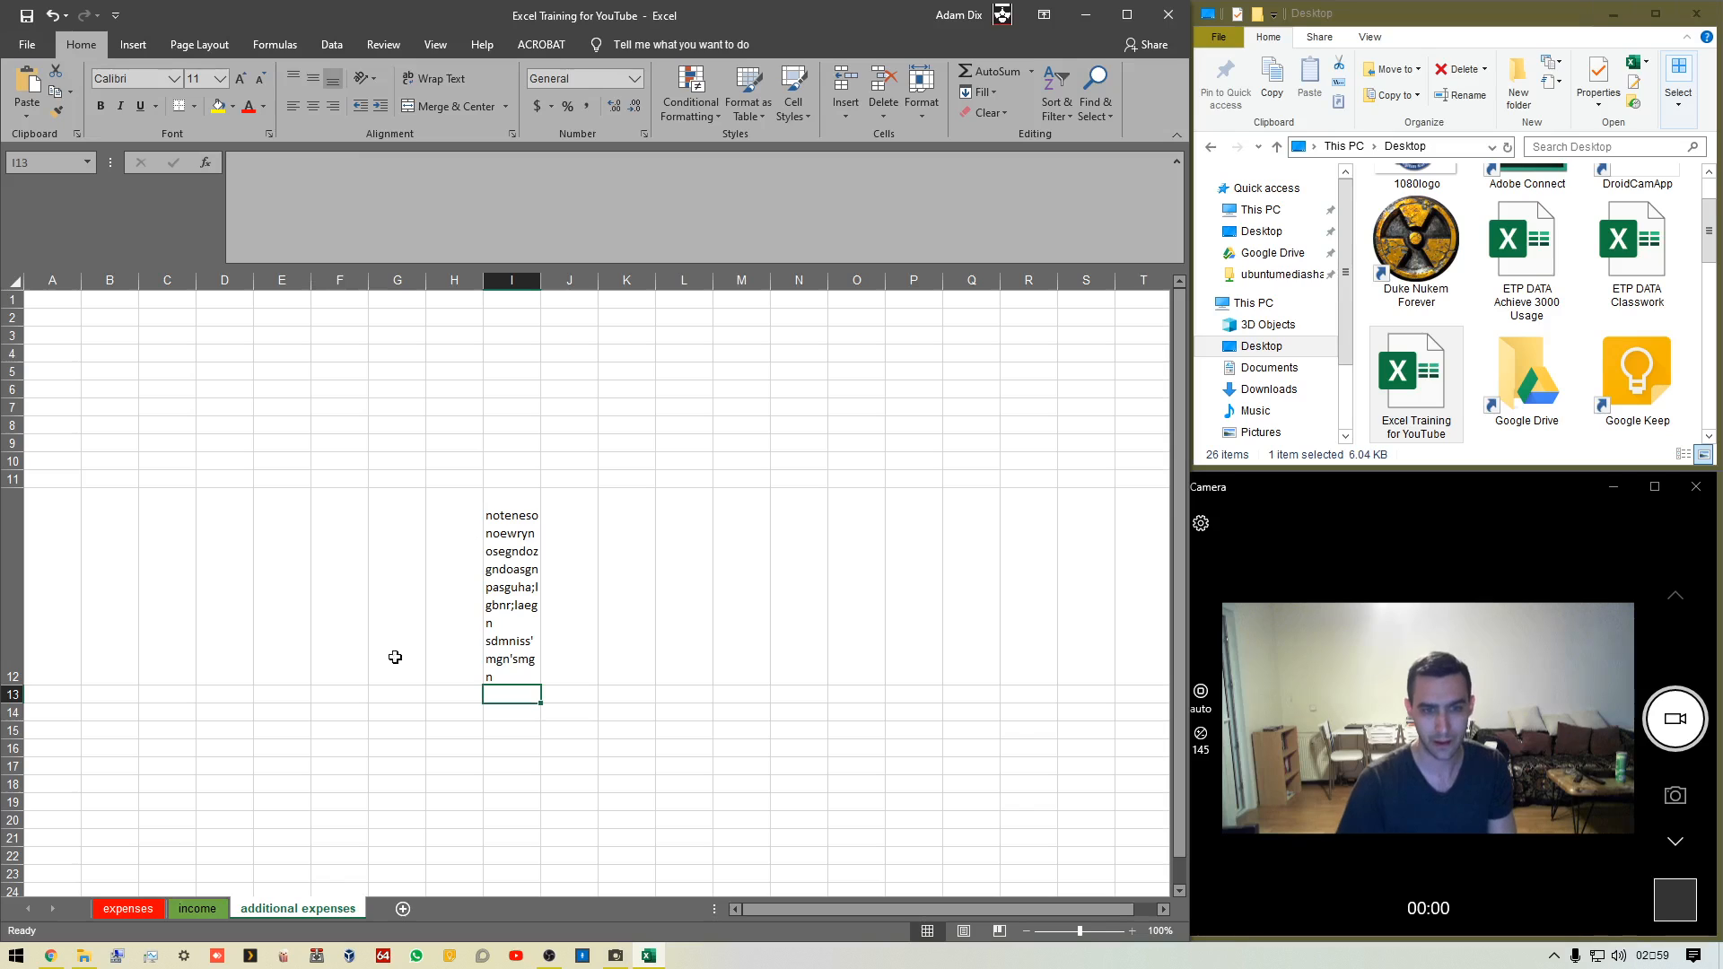
Turn off Wrap text for cell I12 through the Format Cells alignment options
left_click(495, 610)
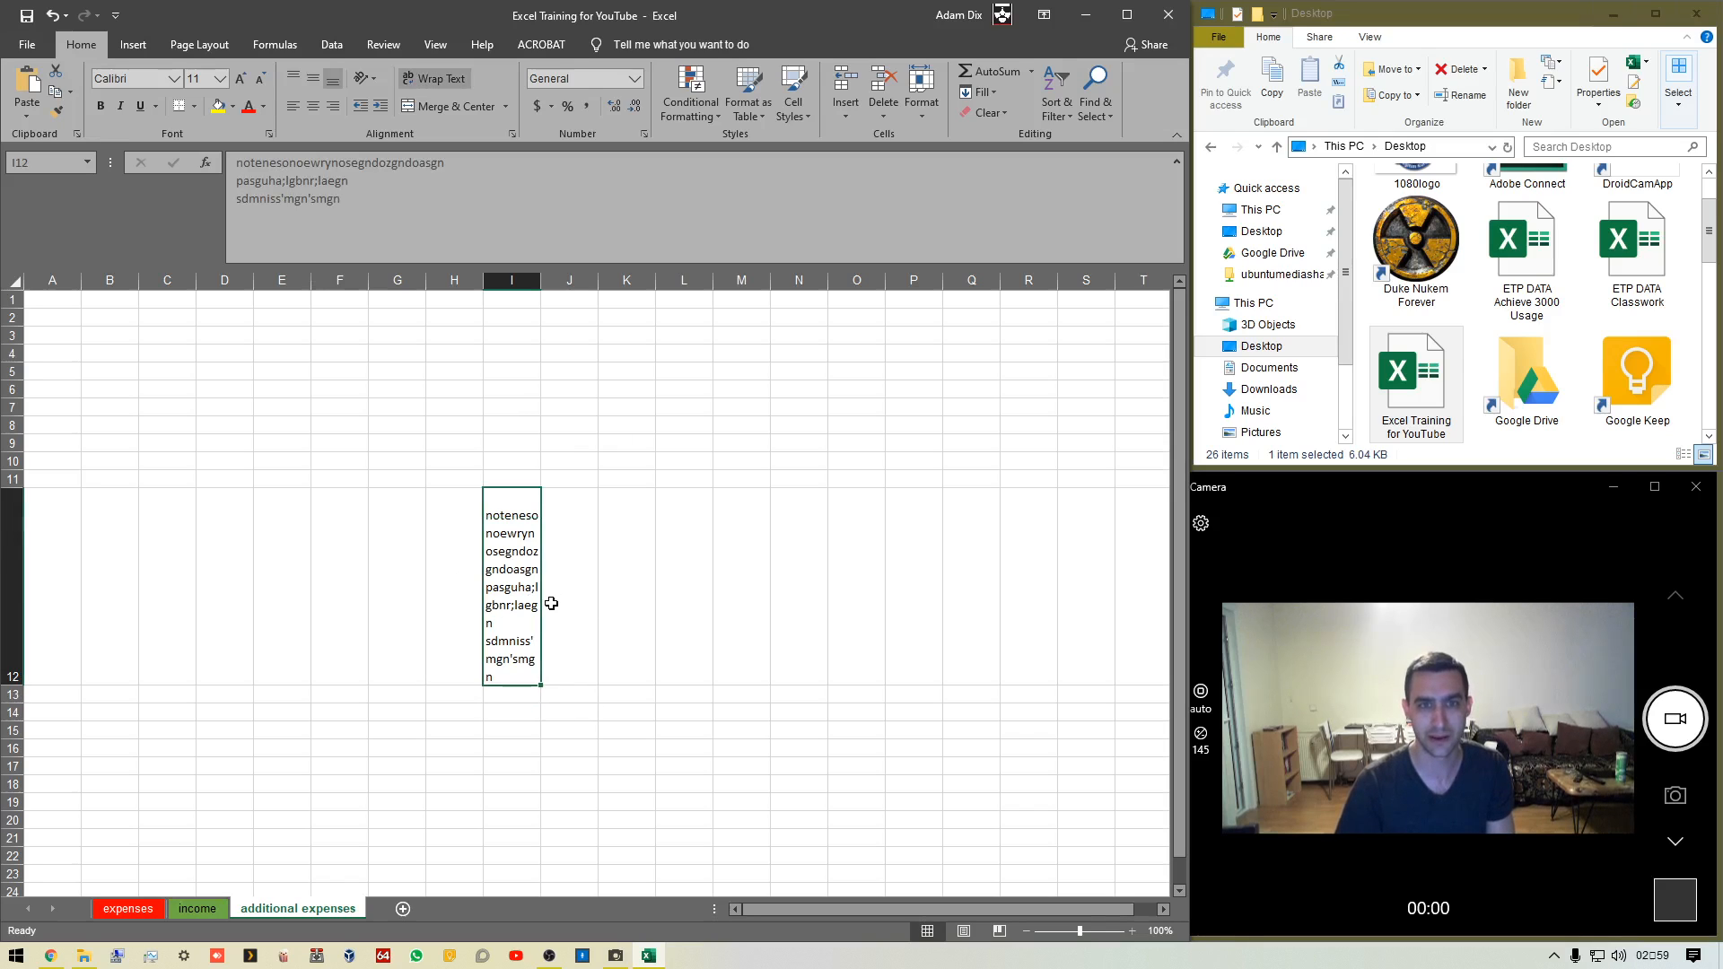
right_click(496, 542)
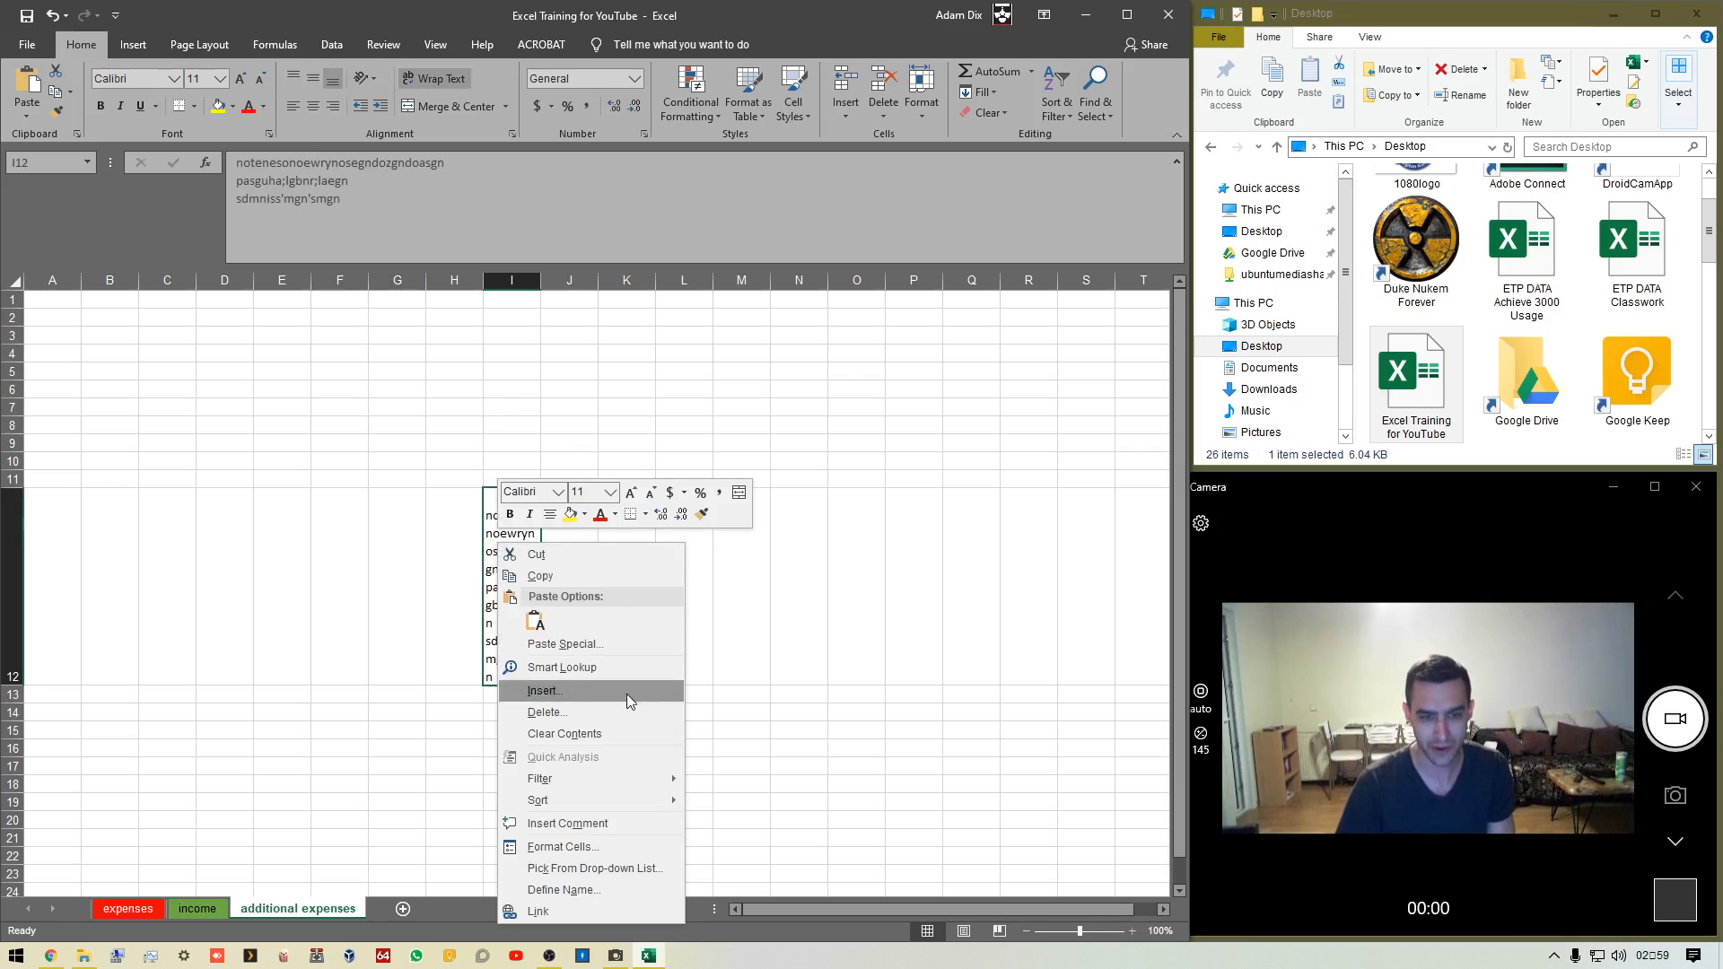
left_click(619, 847)
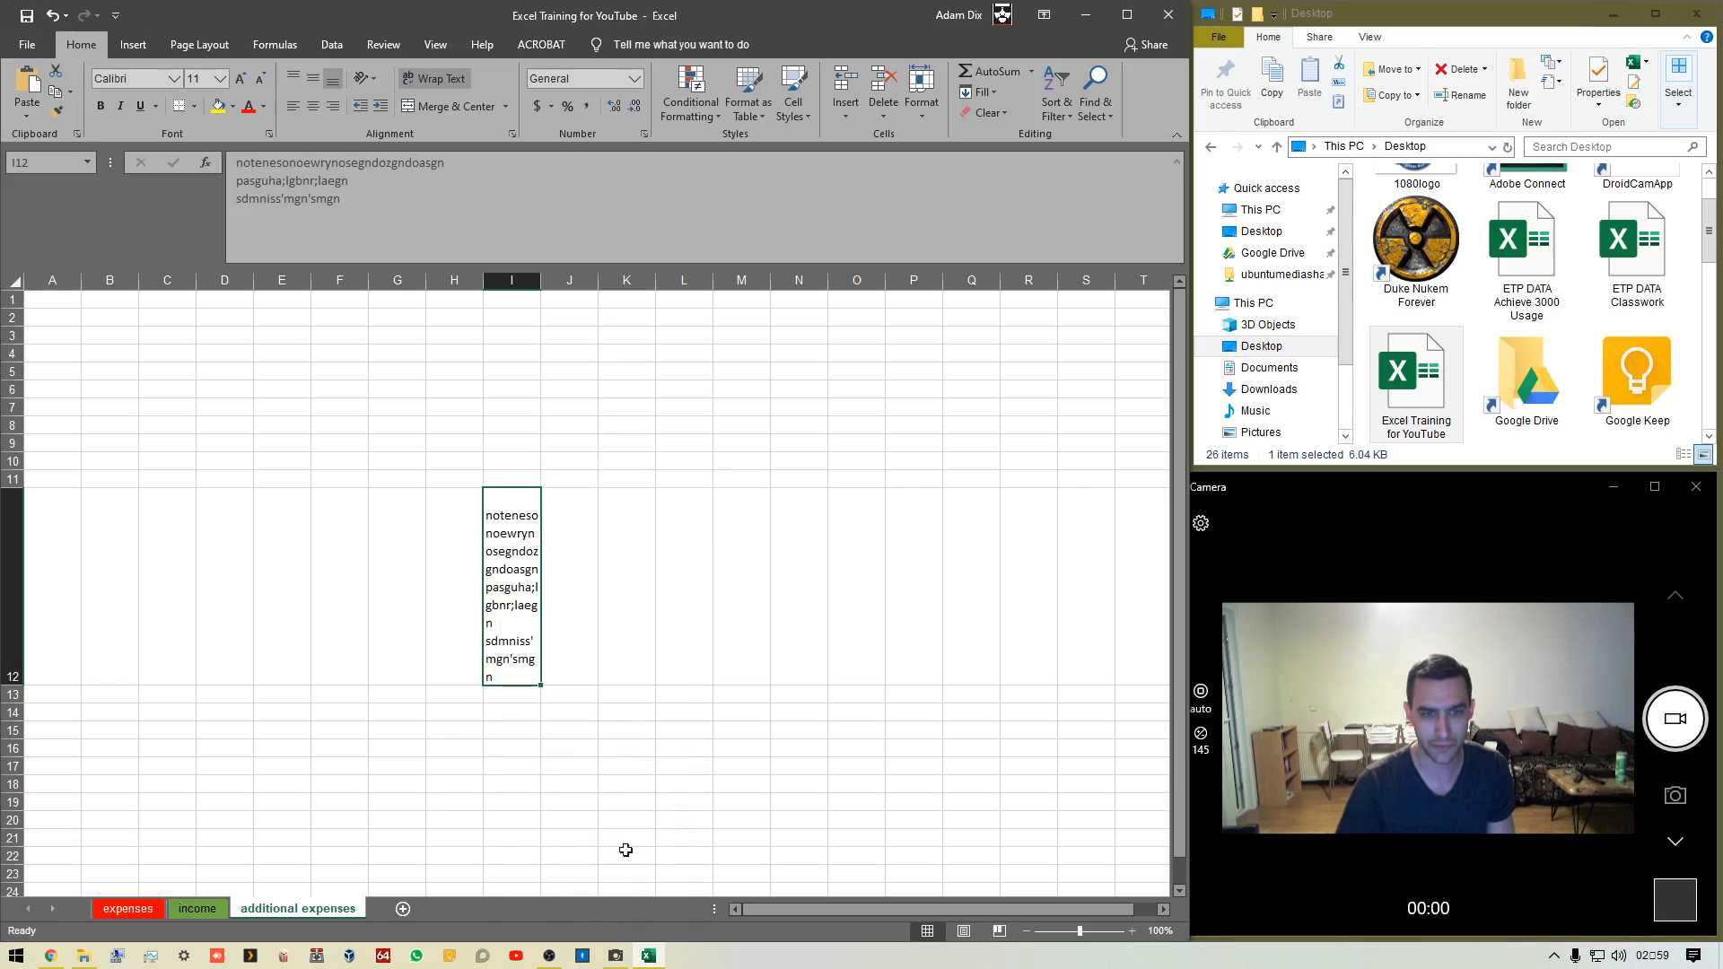
left_click(467, 482)
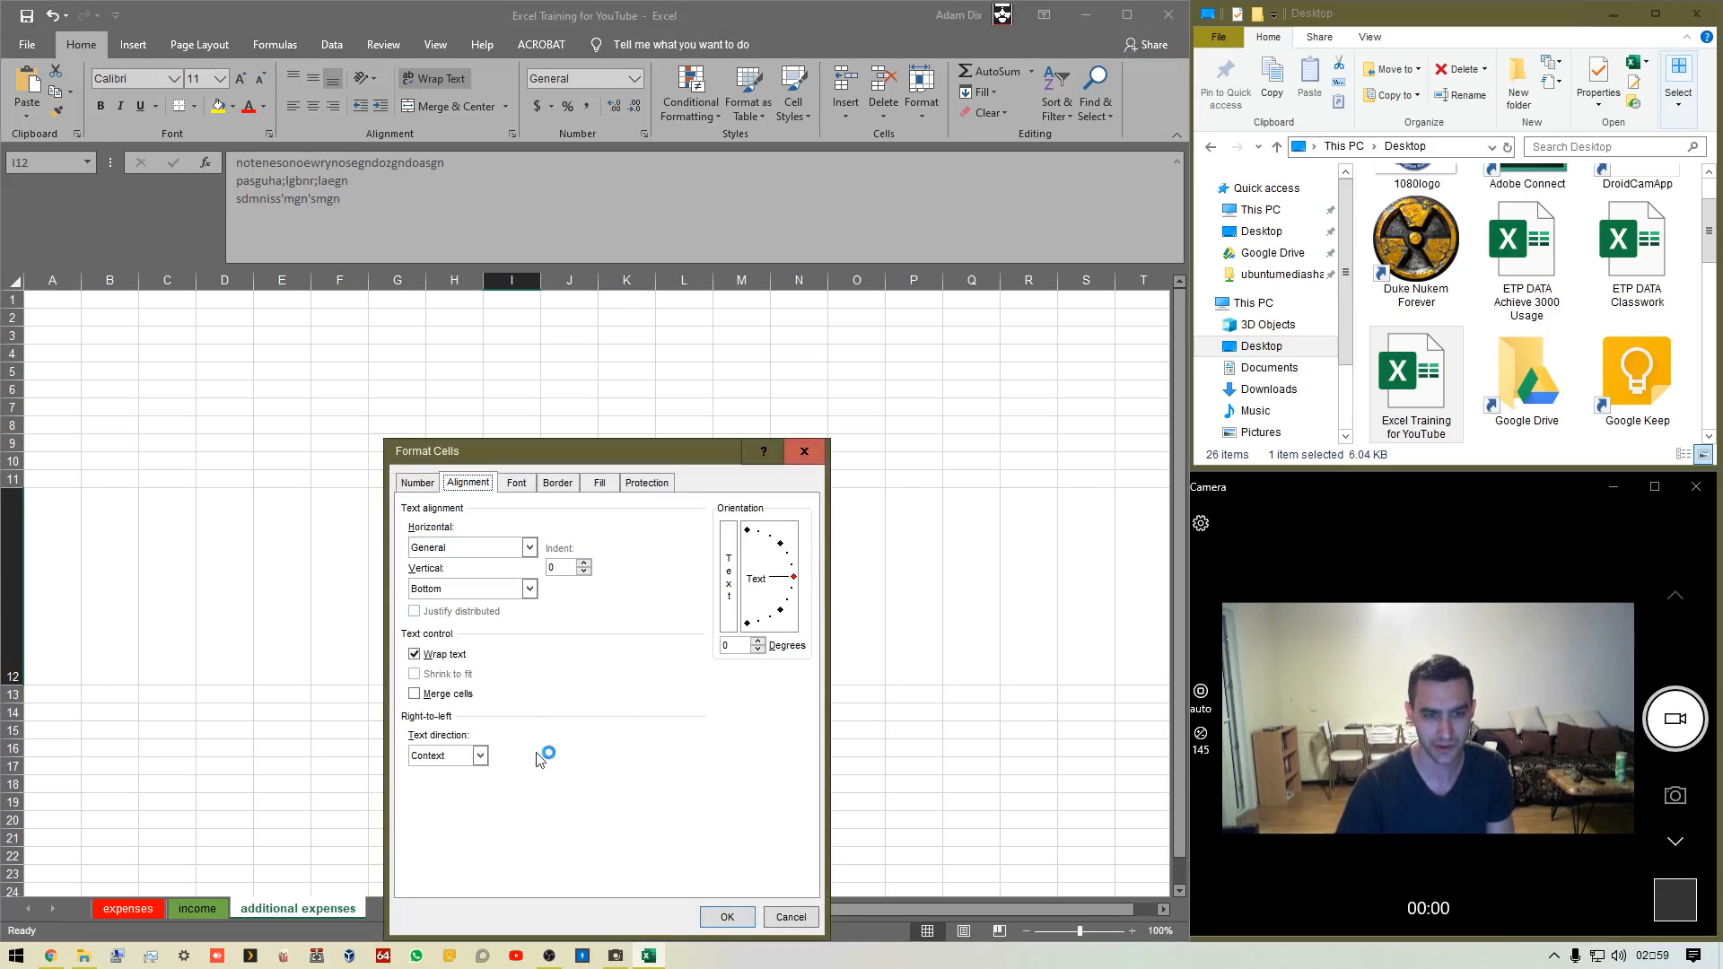
left_click(414, 655)
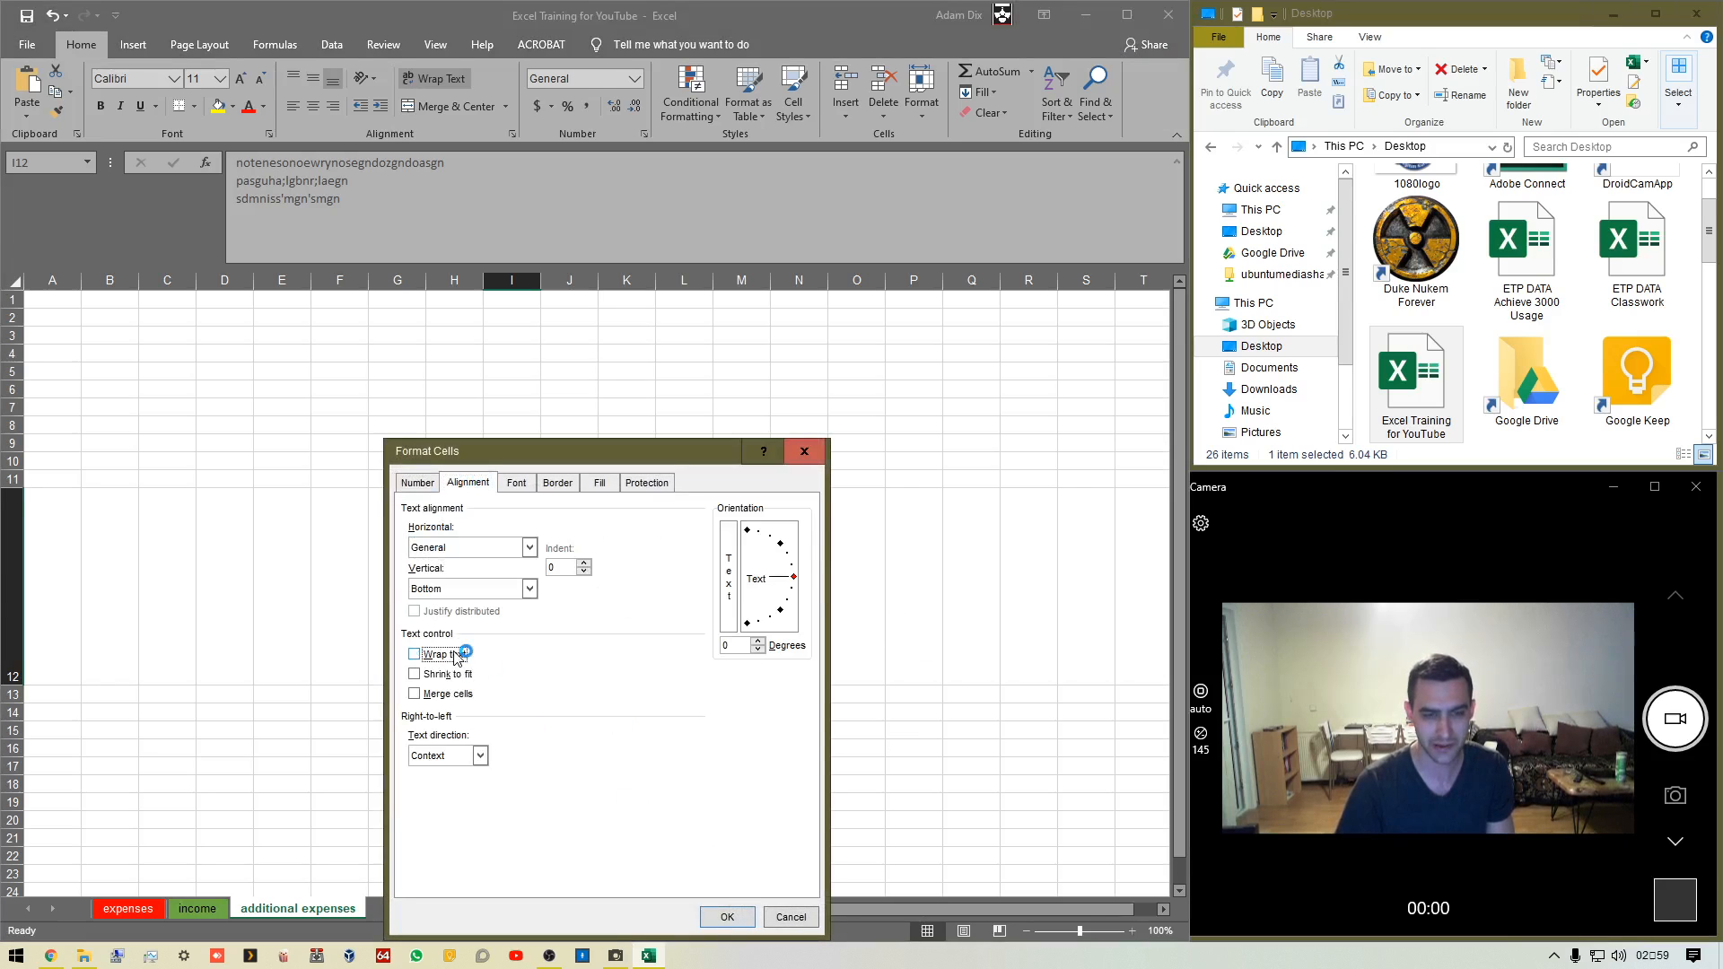
left_click(728, 916)
Clear the contents of cell I12 and move the selection to H13
left_click(529, 587)
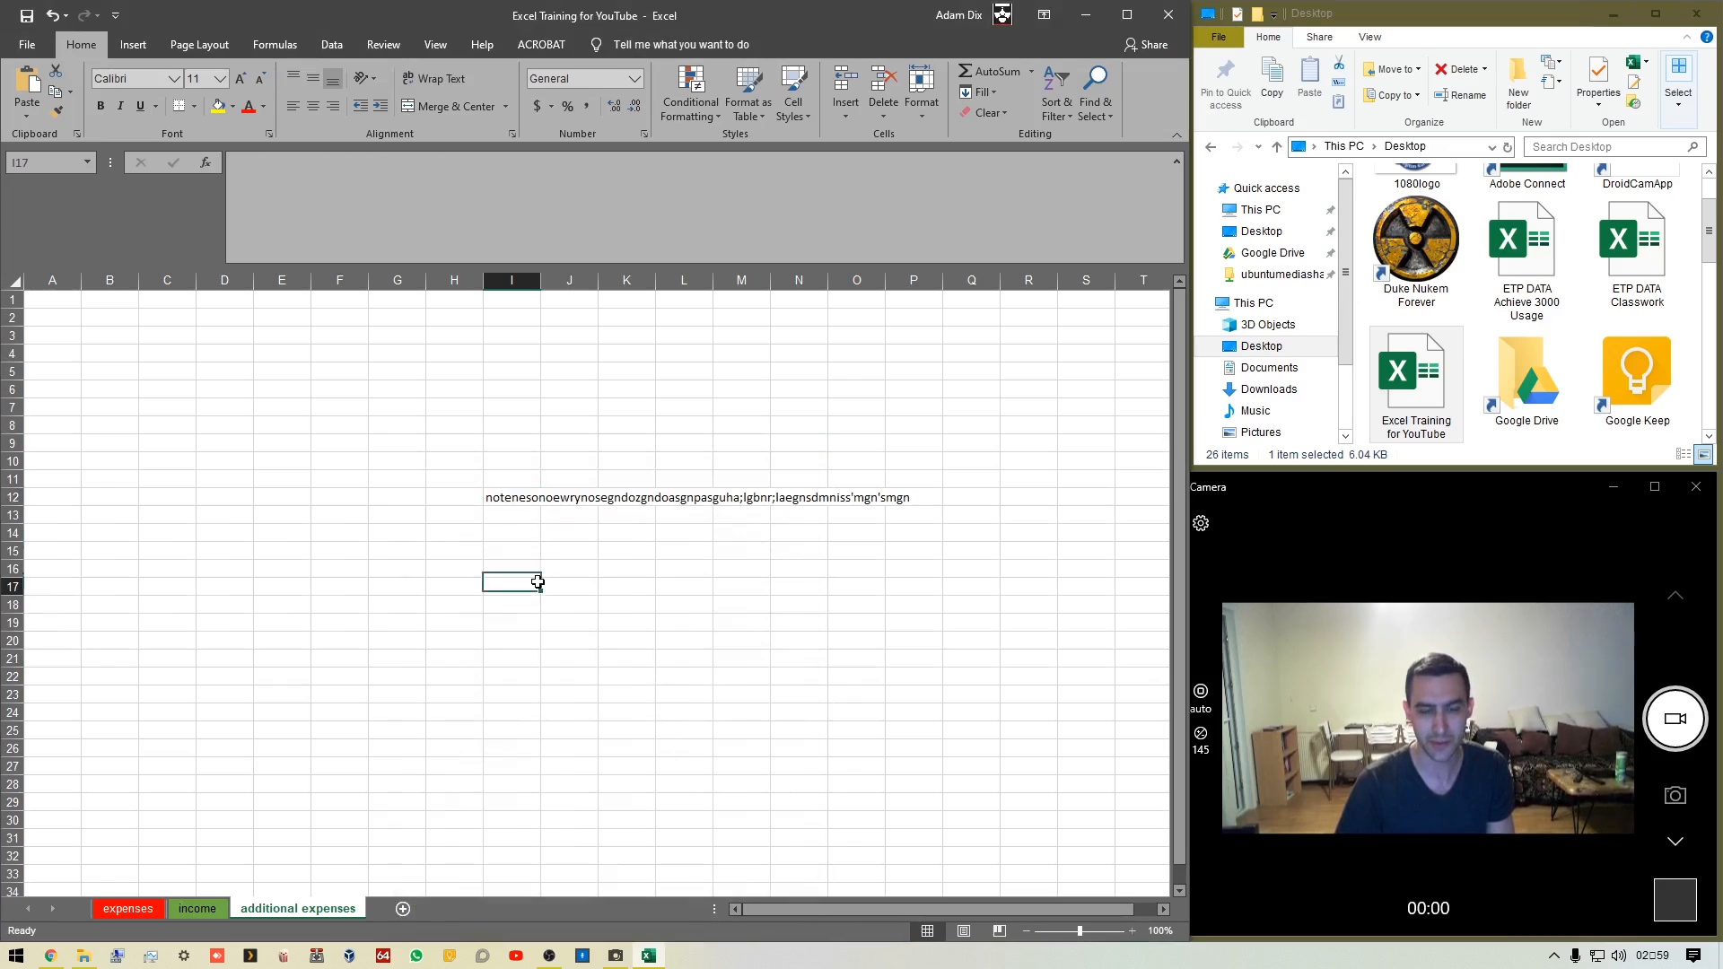
left_click(526, 498)
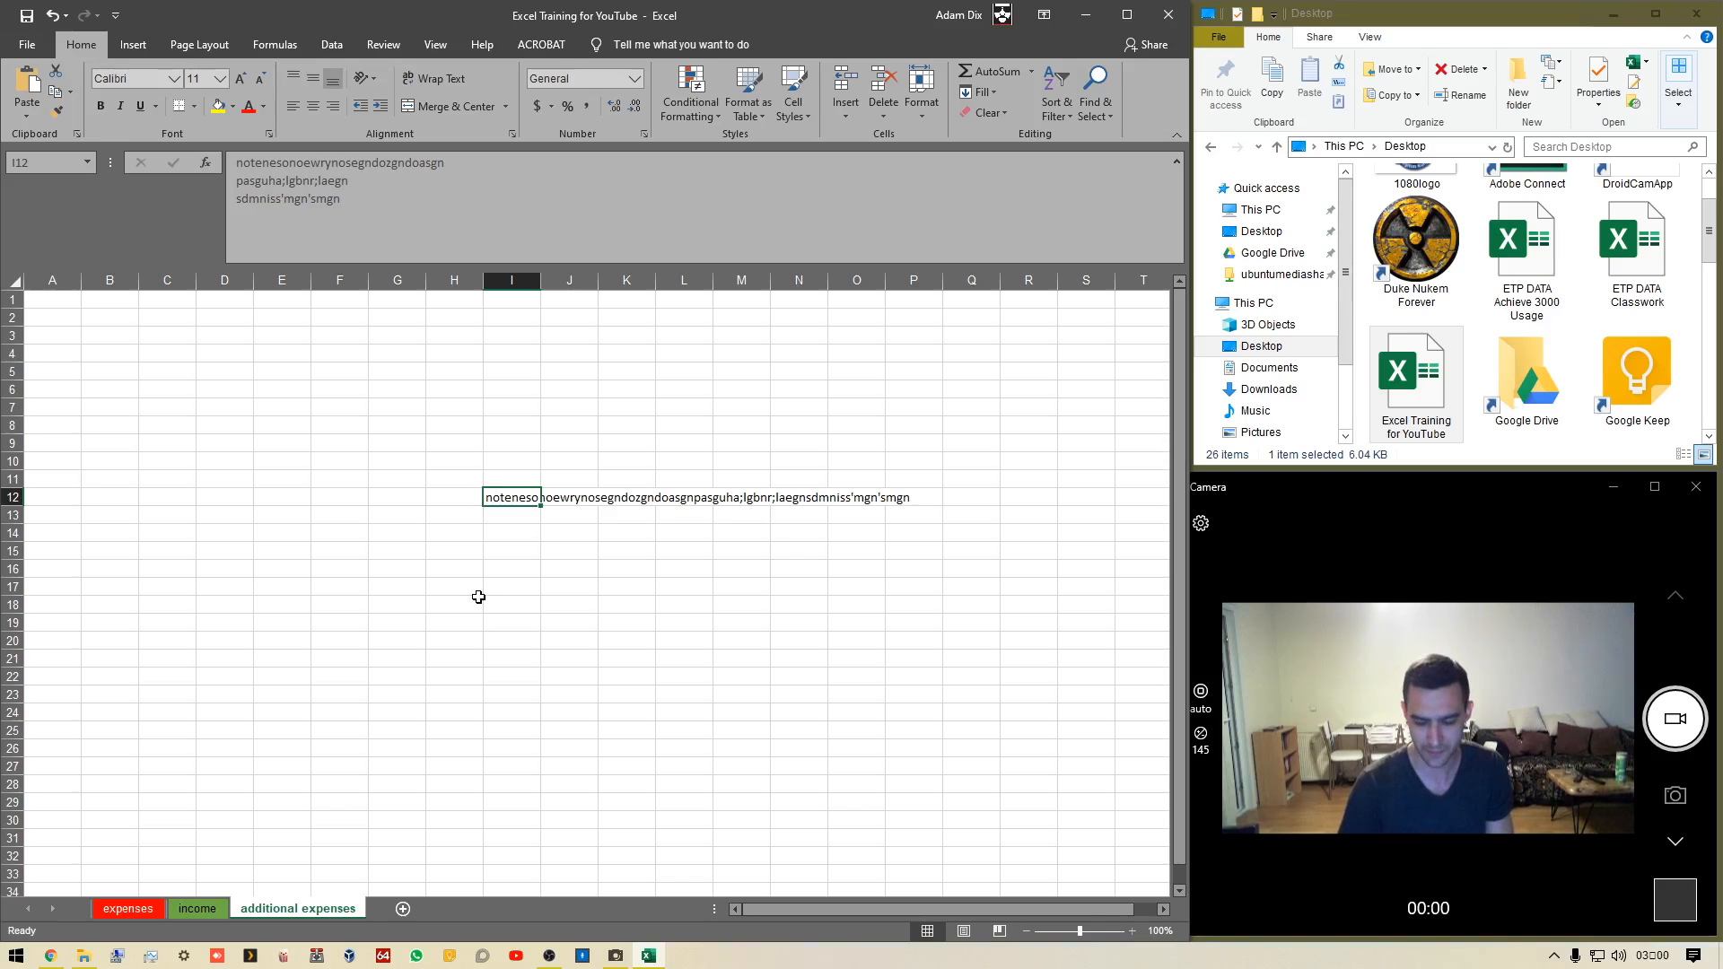
key("Delete")
key("Left")
key("Down")
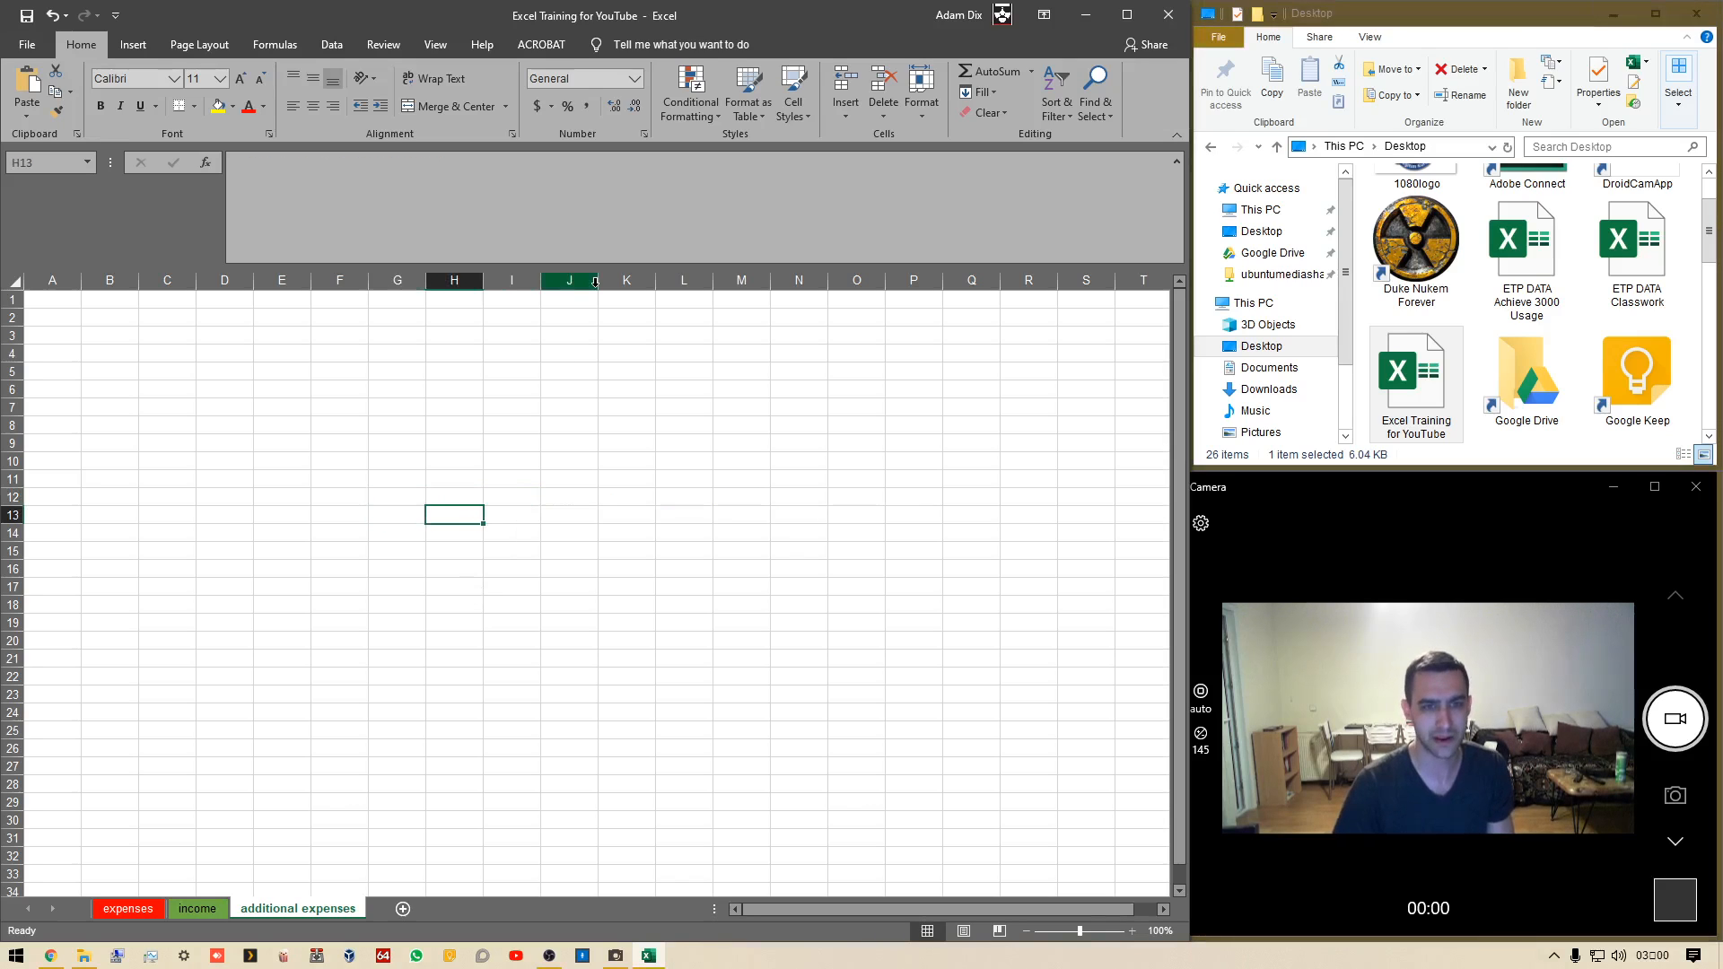
Collapse the formula bar and enter HEADING in cell H11
left_click_drag(562, 265, 571, 206)
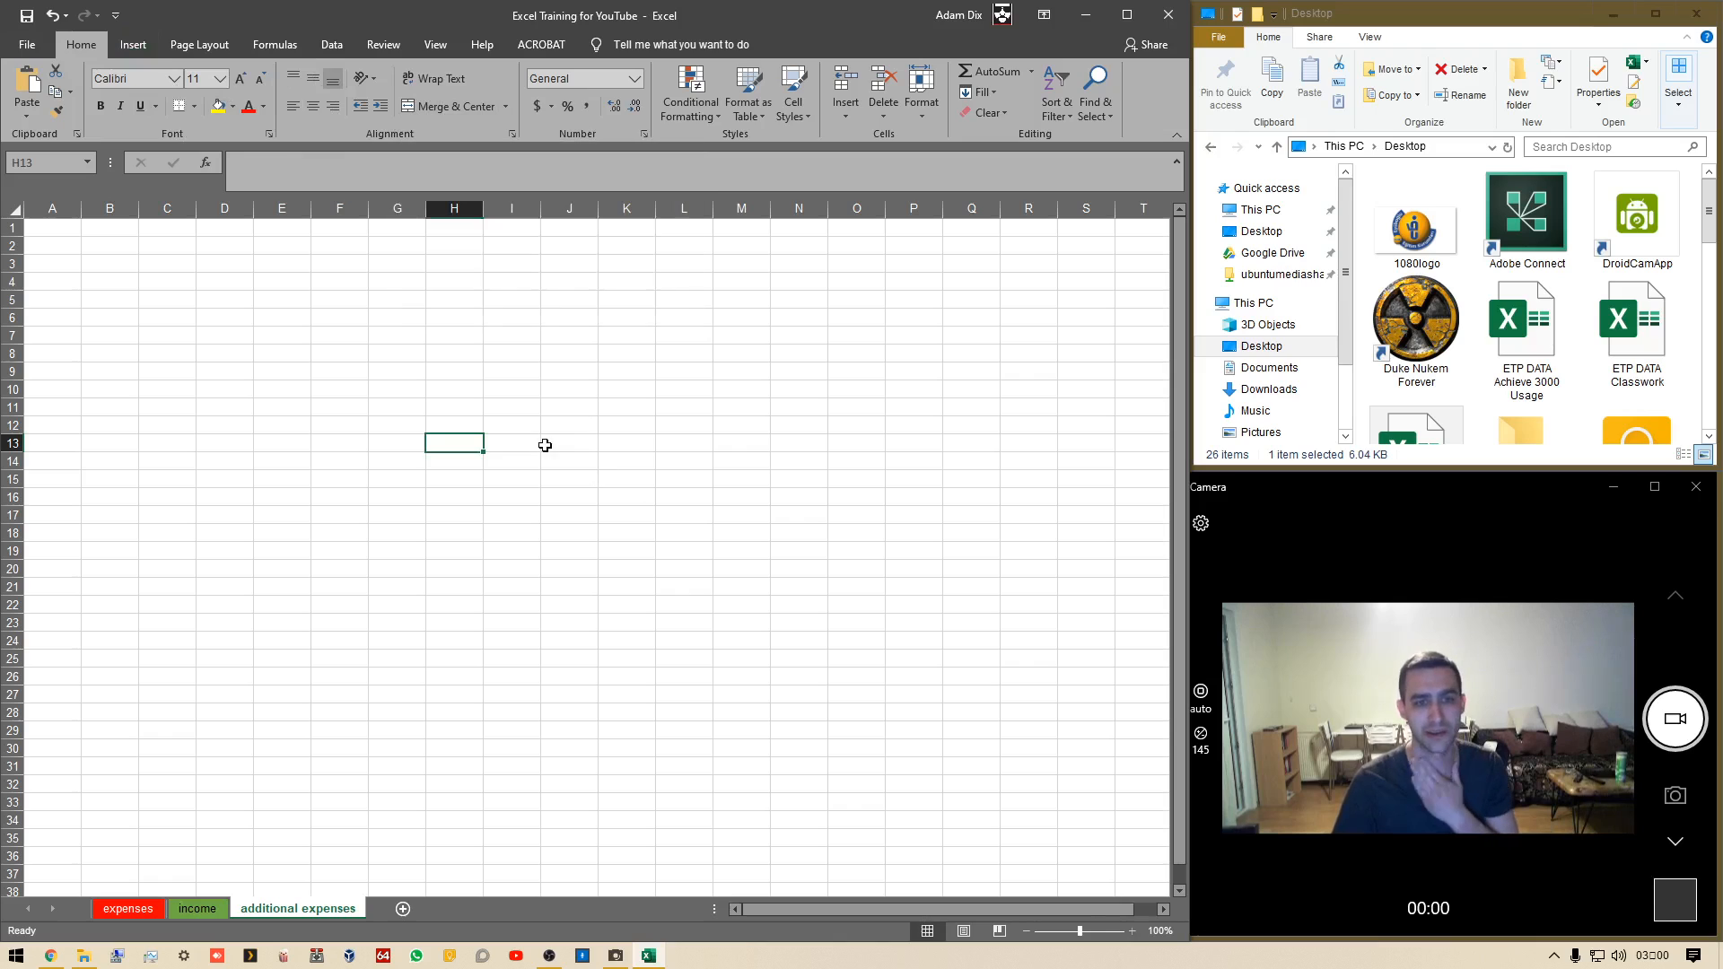
left_click(508, 404)
left_click(471, 410)
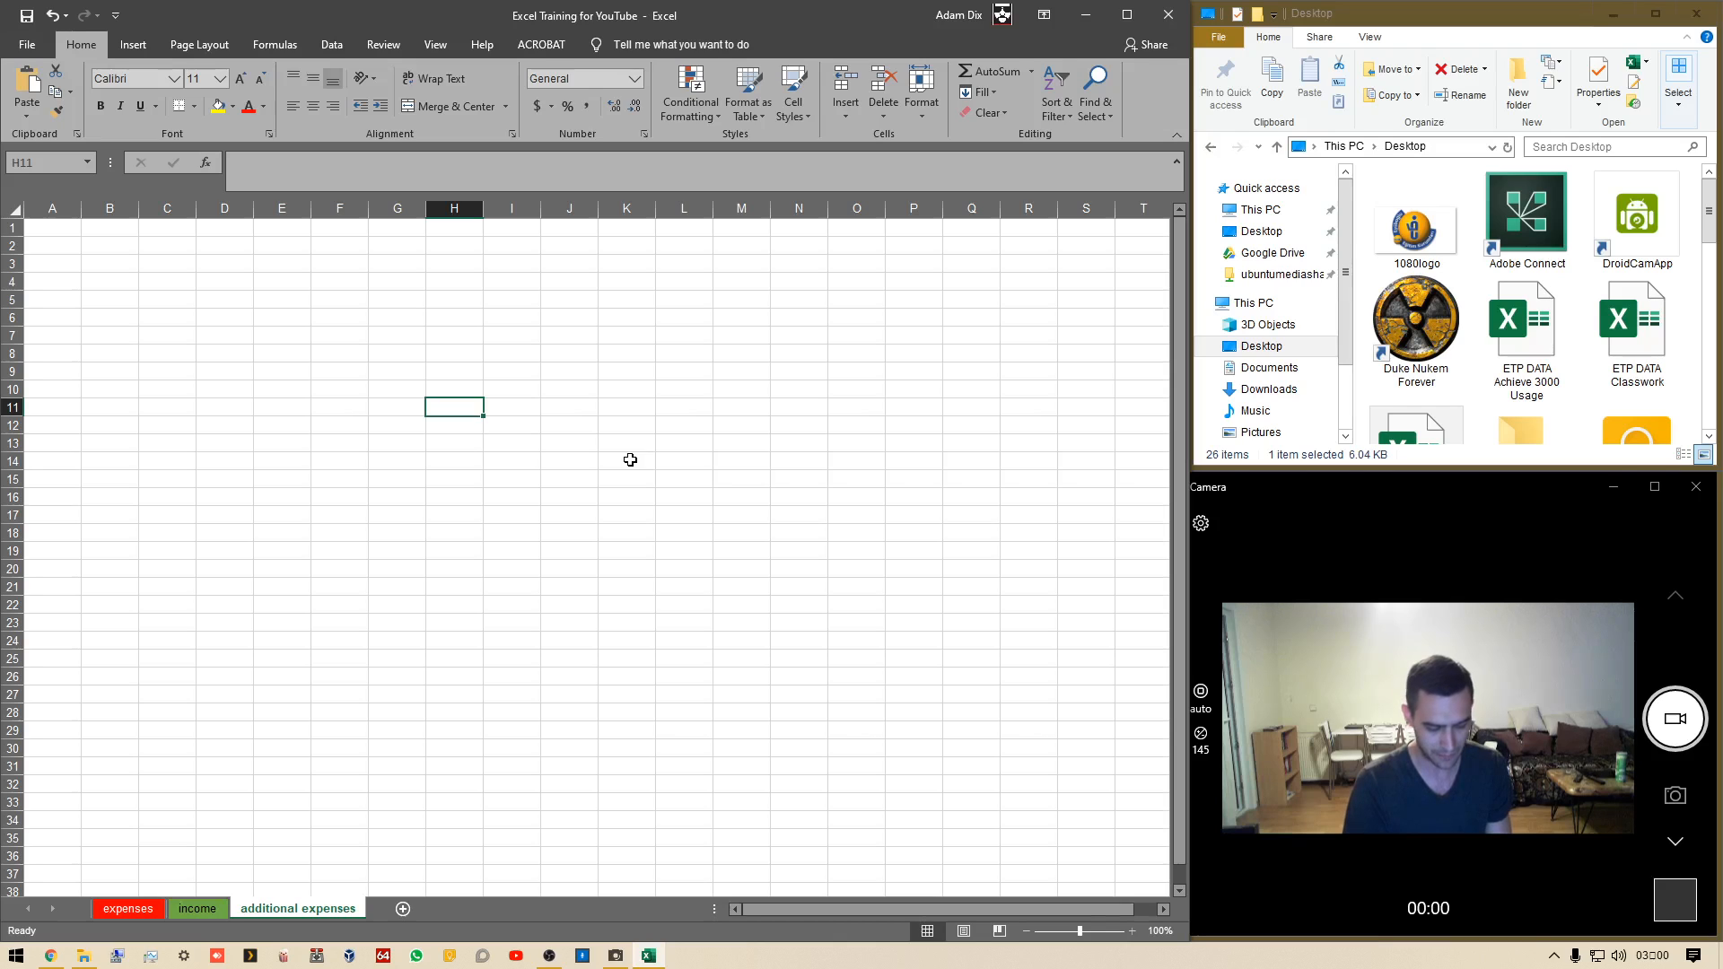
type("HEADING")
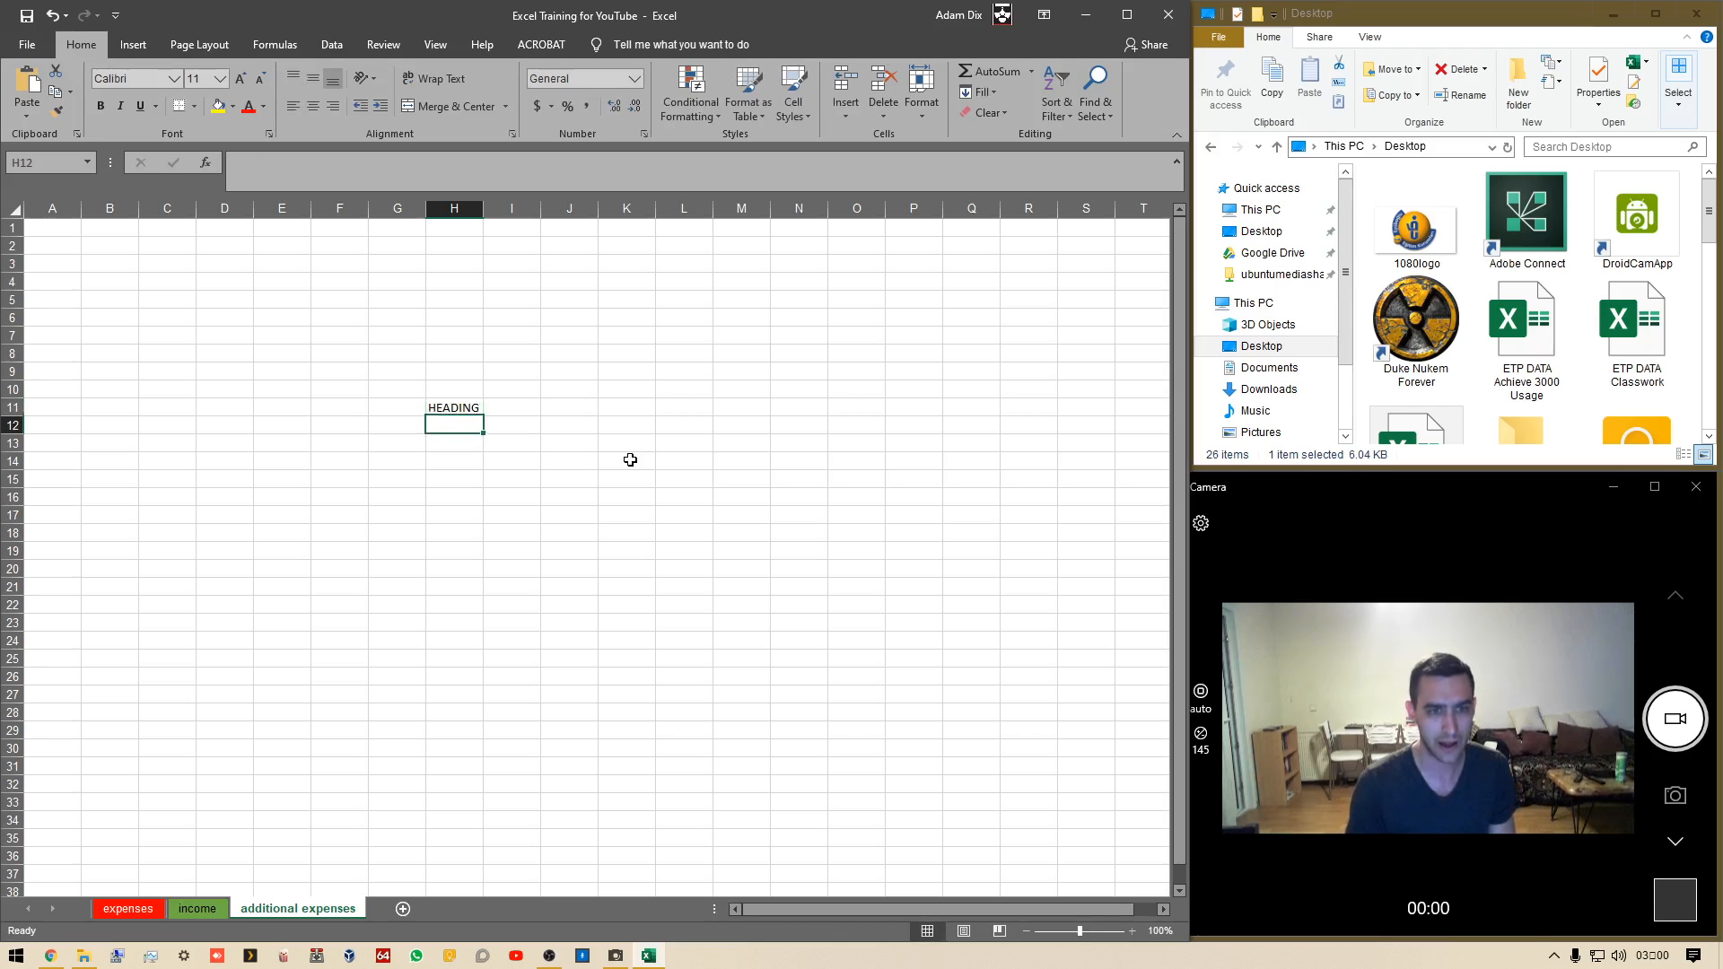
key("Return")
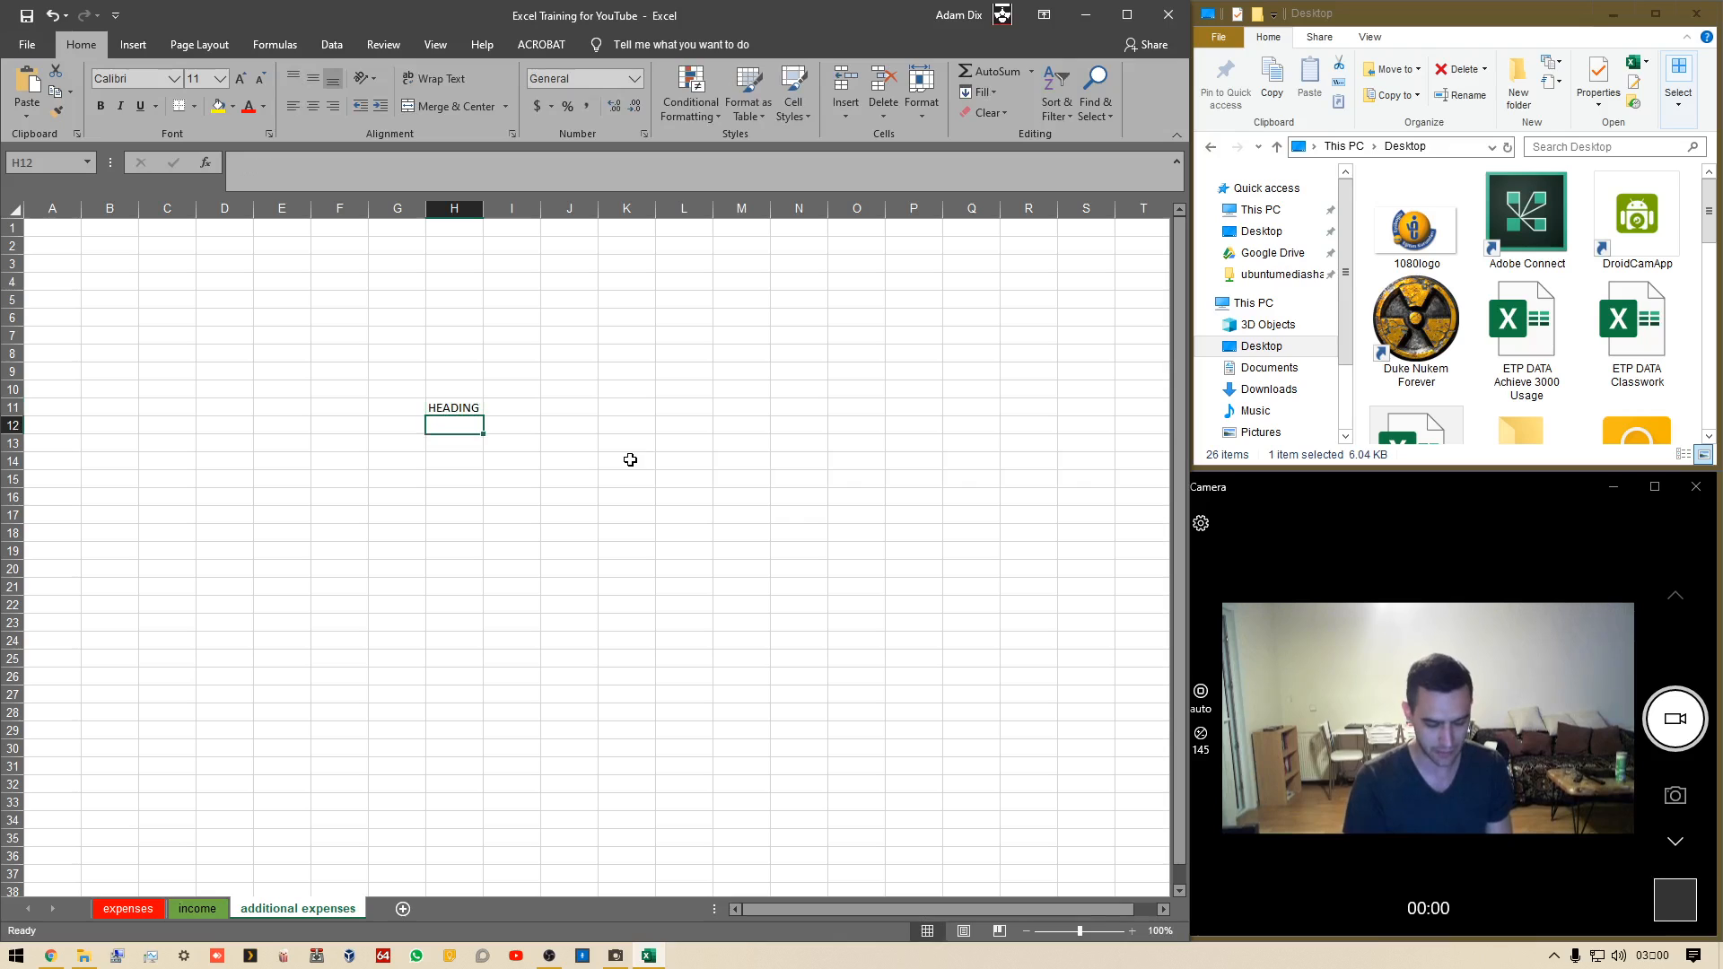
Enter the column headers Subheading 1, Subheading 2 and Subheading 3 across H12 to J12
type("Subheading 1")
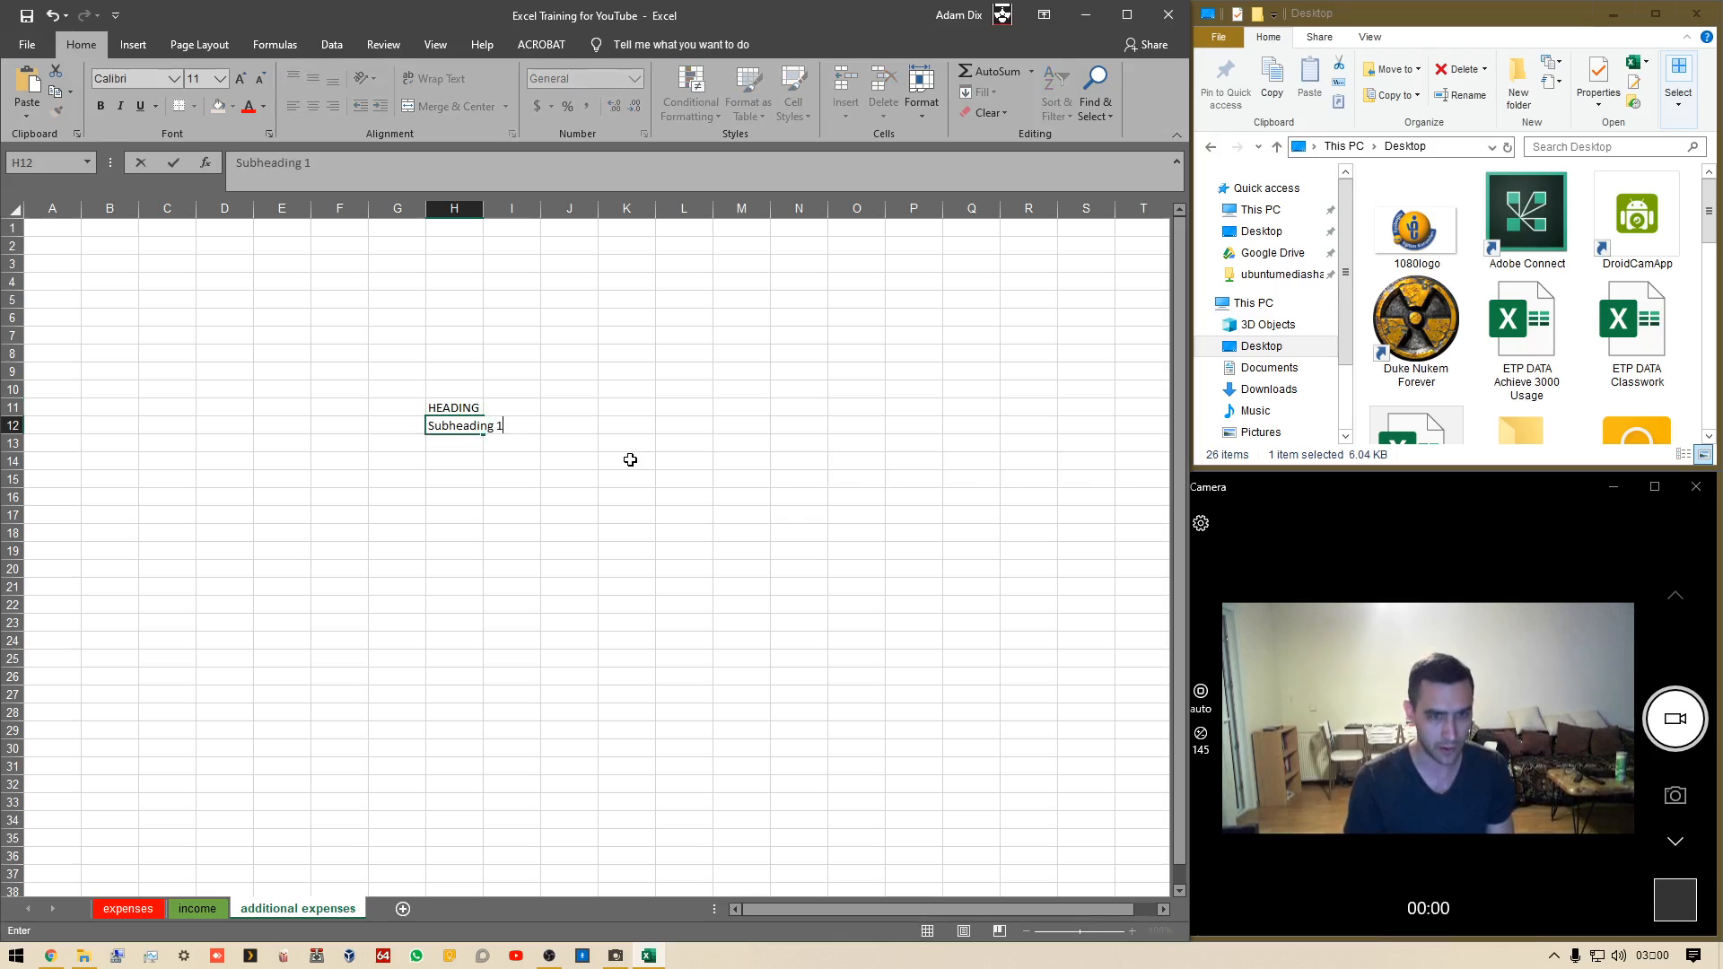
key("Tab")
type("Subh")
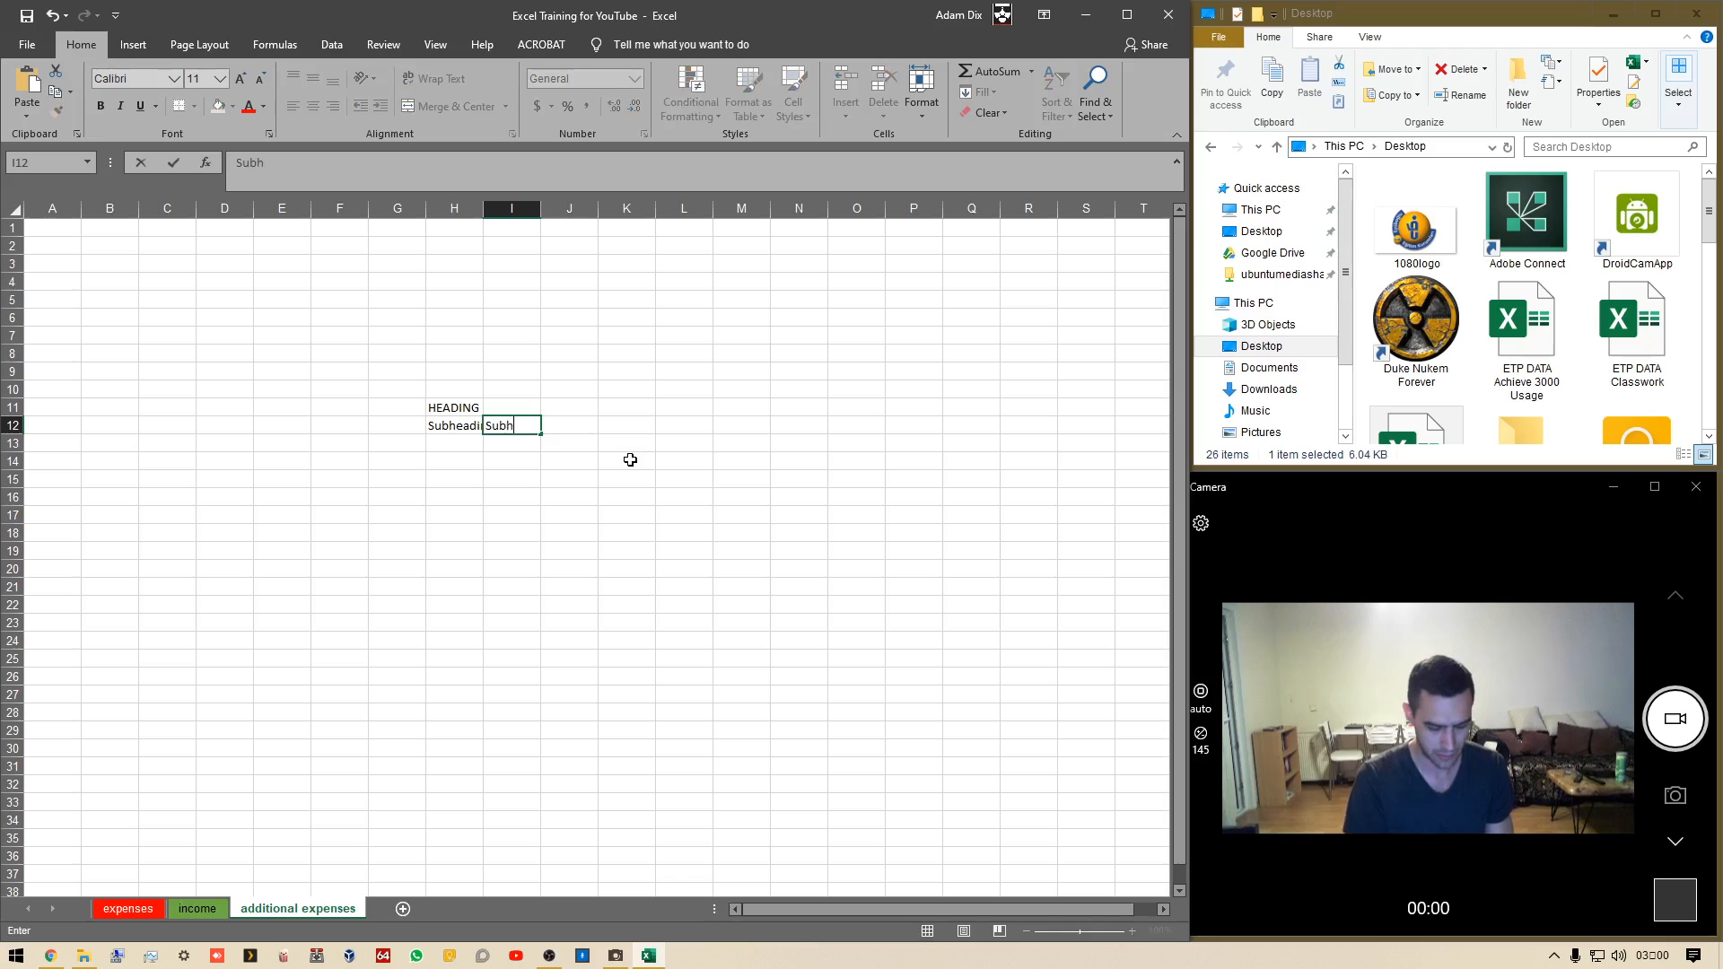
type("eading 2")
key("Tab")
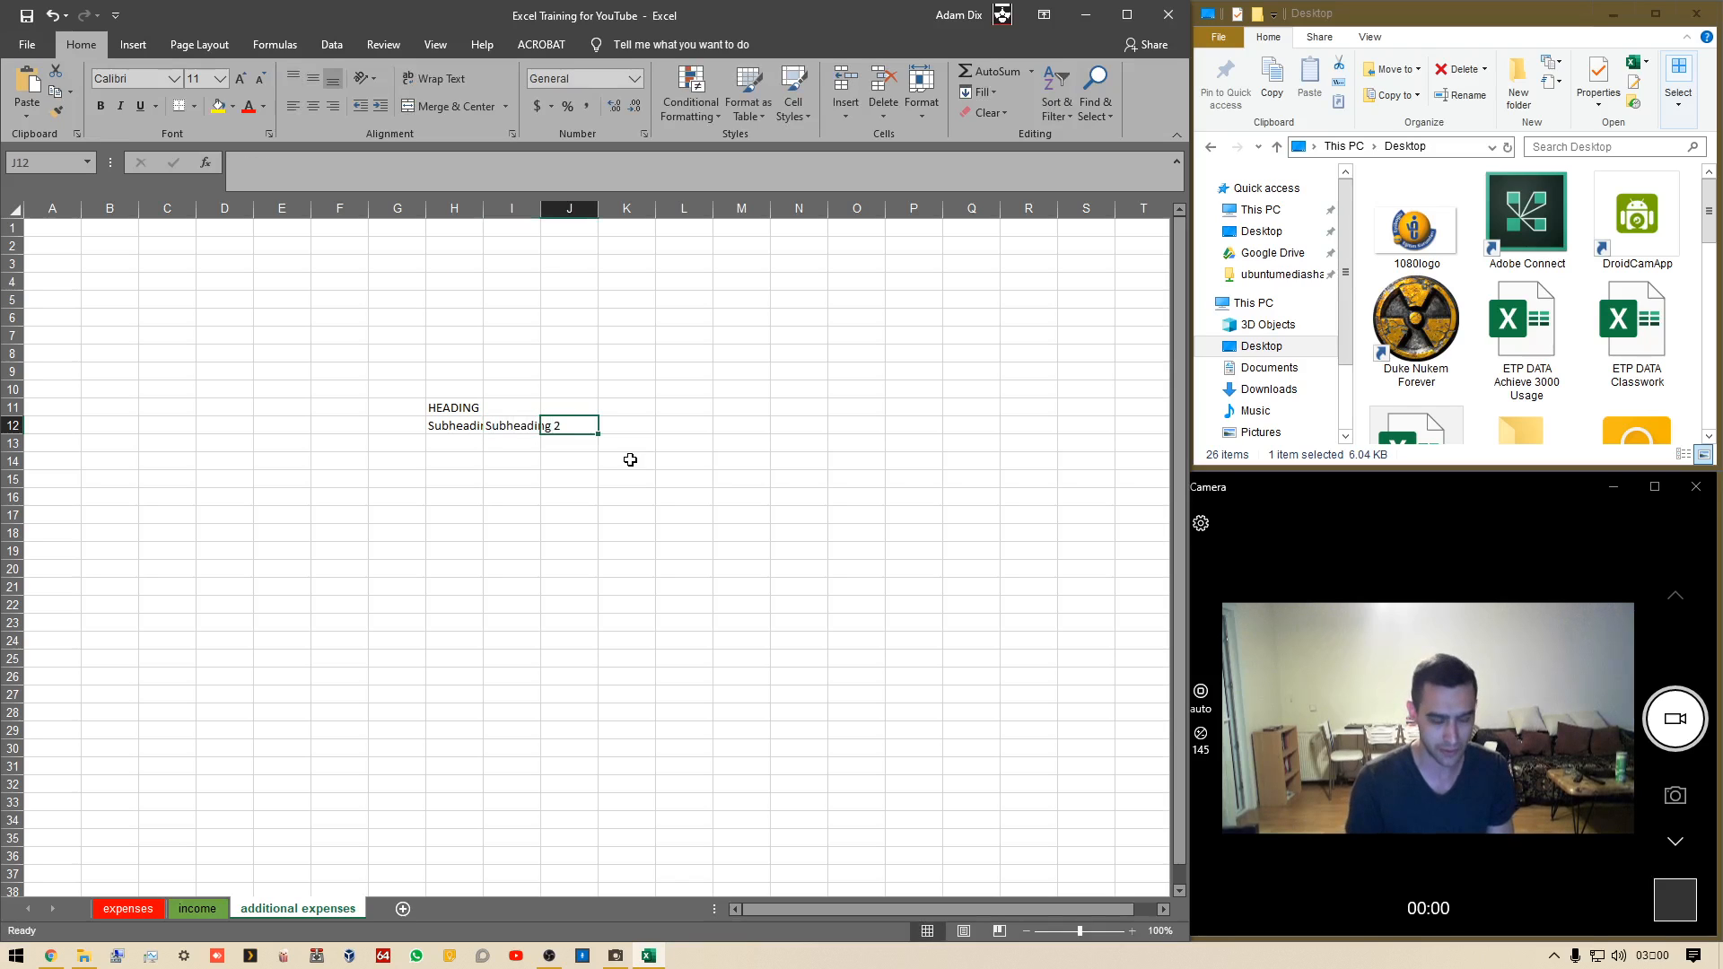
type("Subhead")
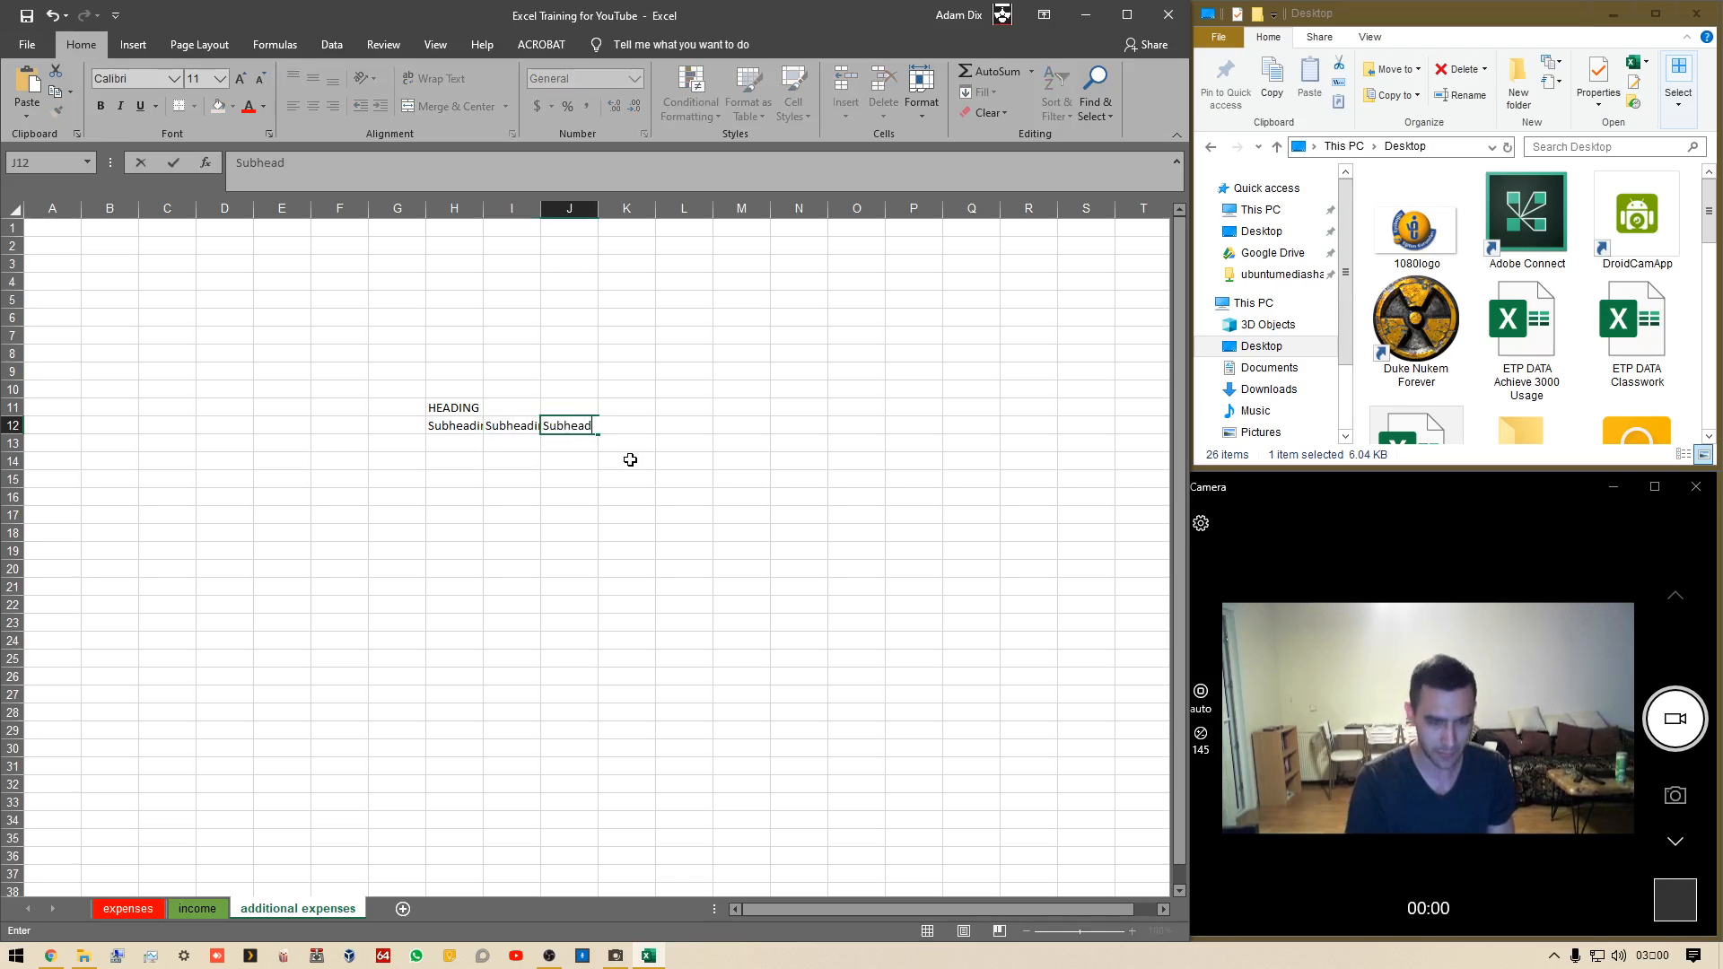
type("ing 3")
key("Return")
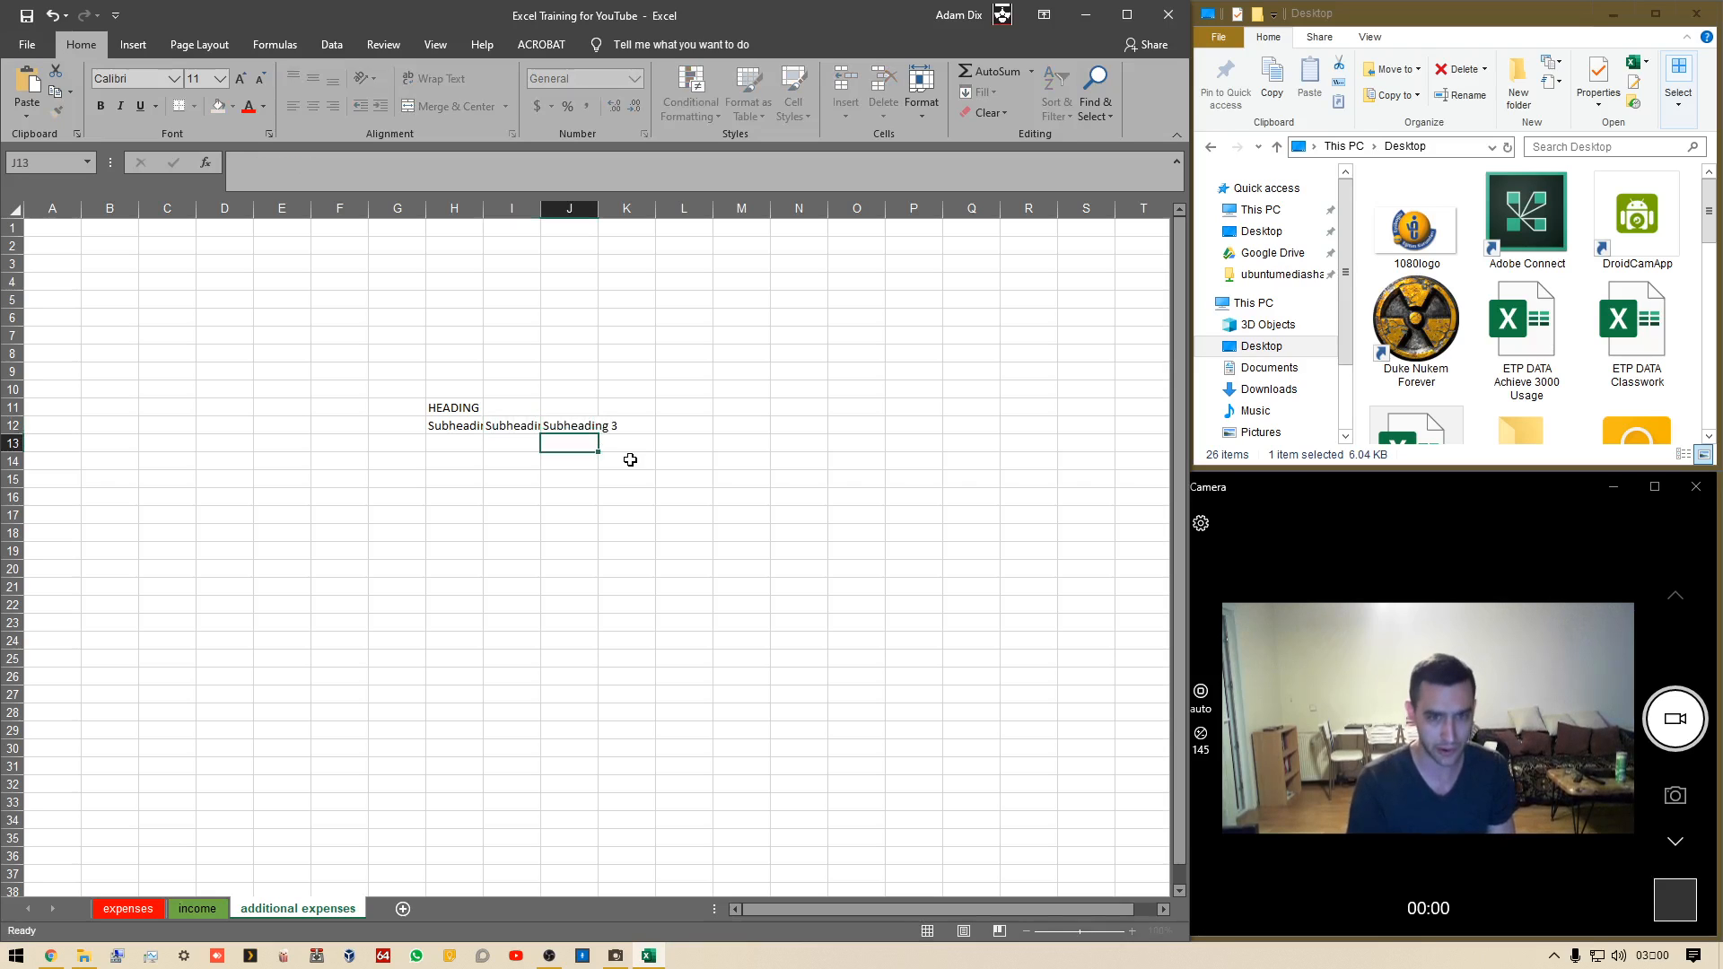
Fill H13:H17 with 1 in each cell and I13:I17 with 234, 23, 23, 24 and 24
key("Left")
key("Left")
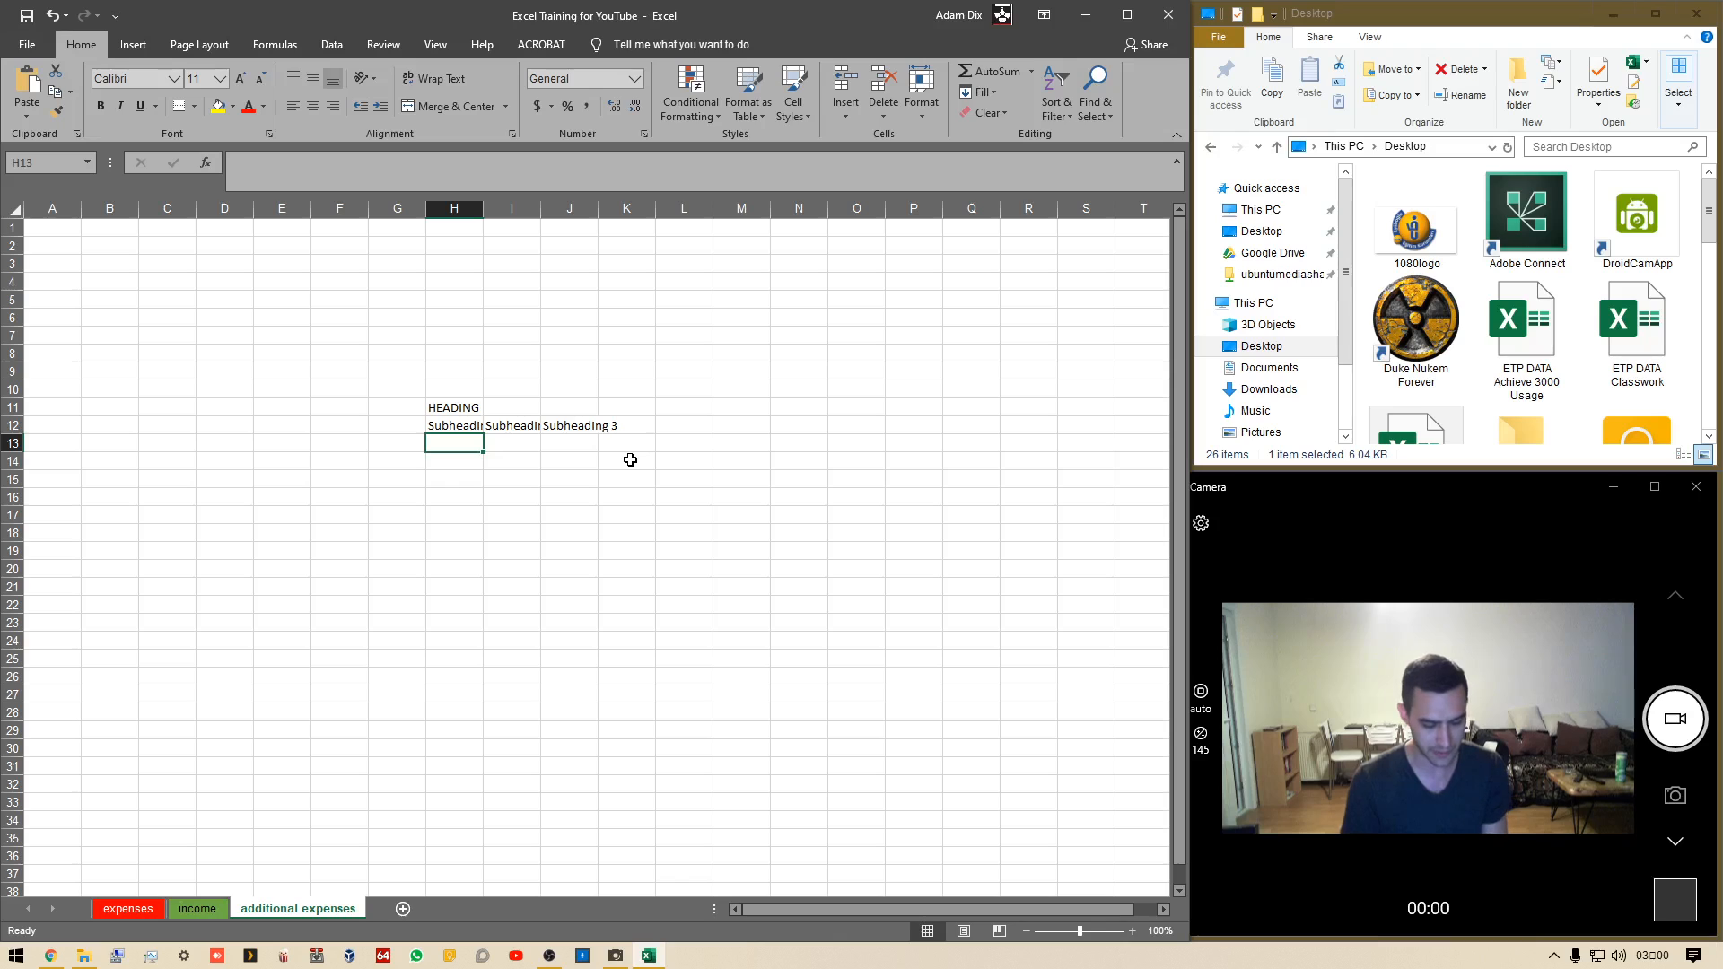
type("1")
key("Down")
type("1")
key("Down")
type("1")
key("Down")
key("1")
key("Down")
key("1")
key("Right")
key("Up")
key("Up")
key("Up")
key("Up")
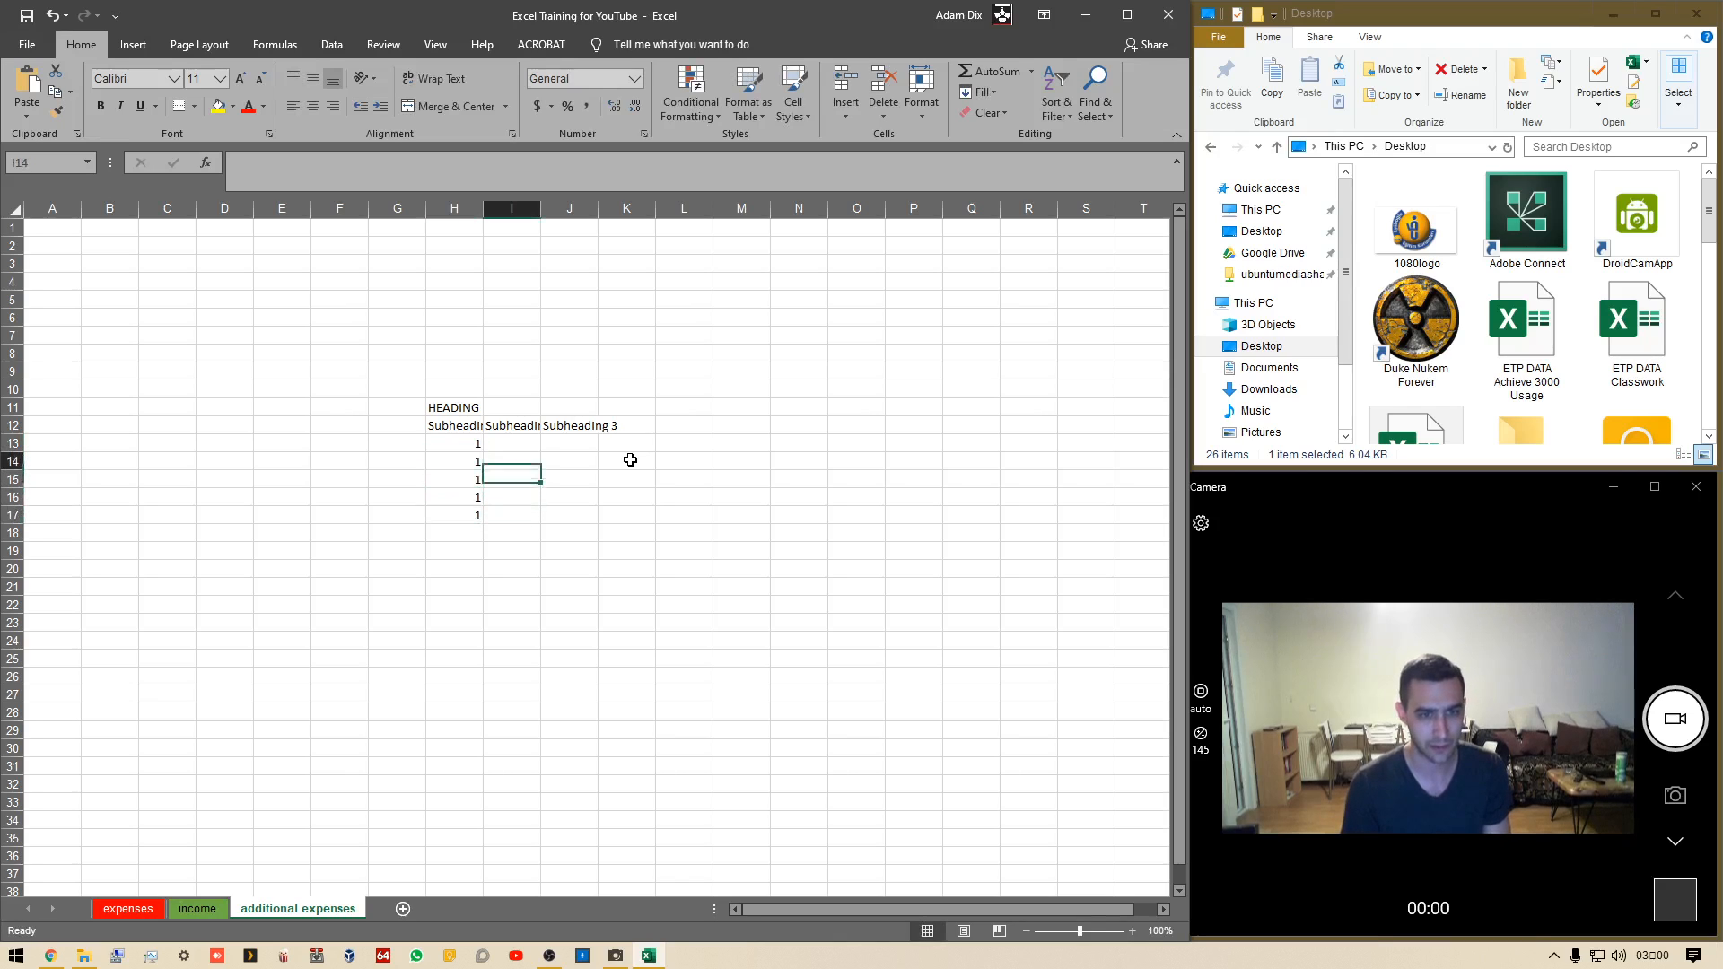
type("234")
Fill J13:J17 with the values 2352, 235, 235, 235 and 5
key("Down")
type("23")
key("Down")
type("23")
key("Down")
key("2")
key("4")
key("Down")
key("2")
key("4")
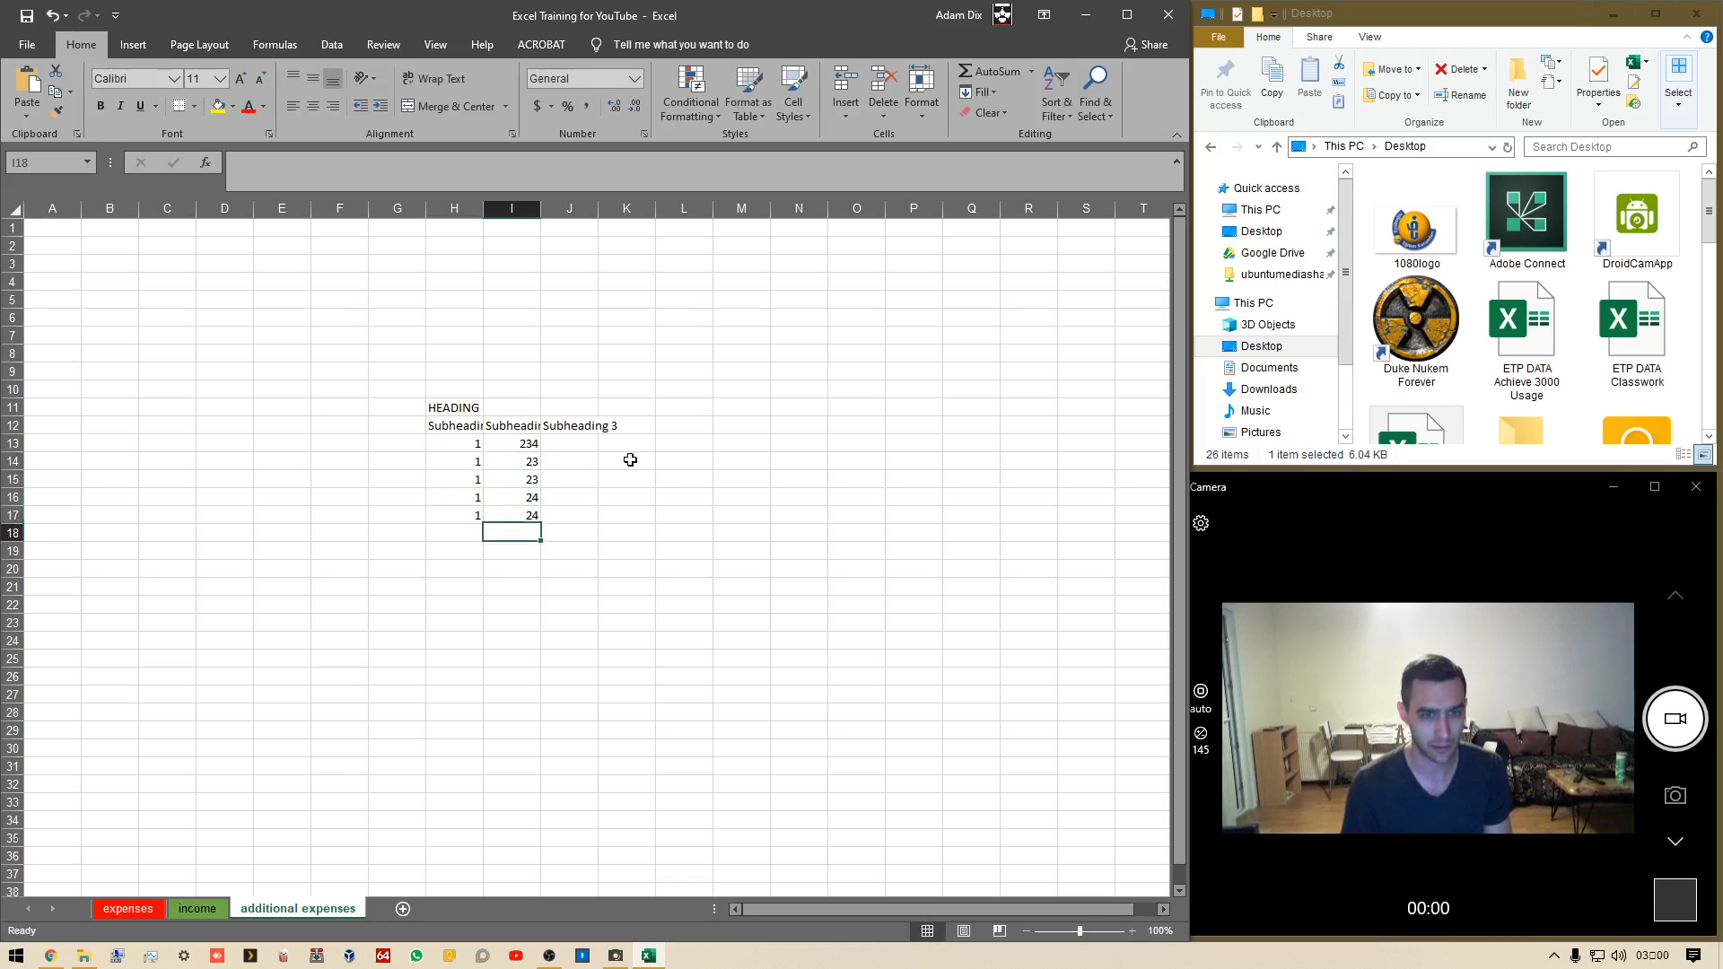
key("Right")
key("Up")
key("Up")
key("Up")
key("Up")
type("2352")
key("Down")
key("Down")
type("235")
key("Down")
type("235")
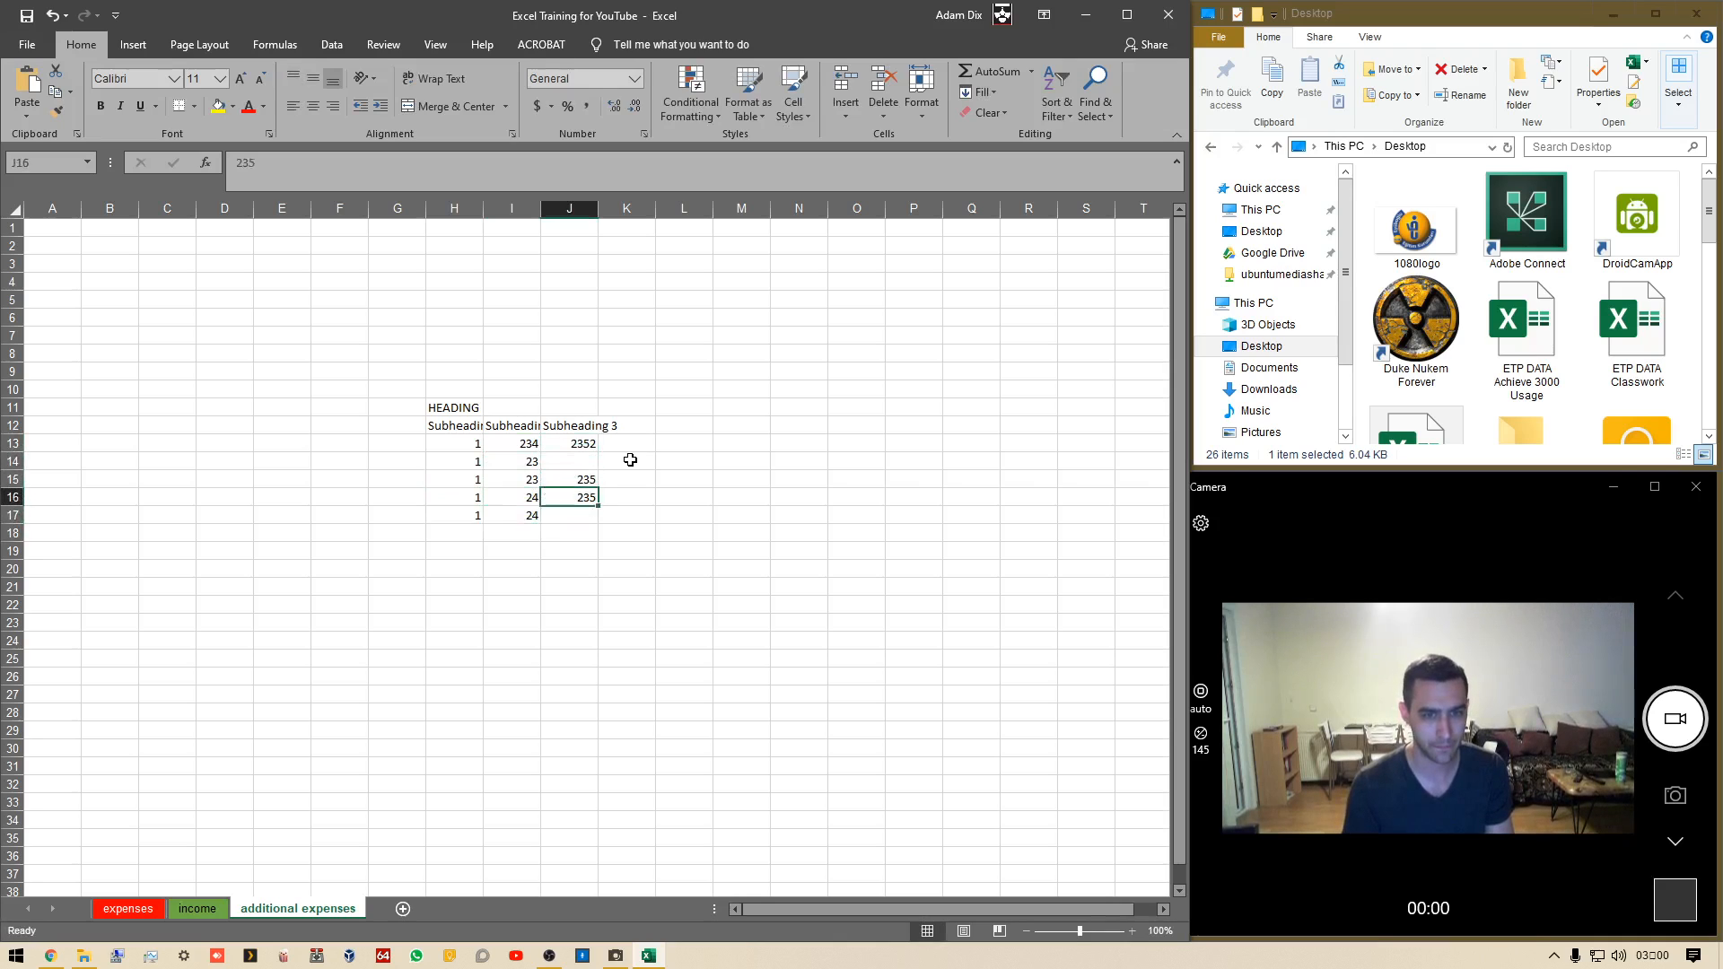
key("Down")
key("5")
key("Up")
key("Up")
key("Up")
type("235")
key("Down")
key("Down")
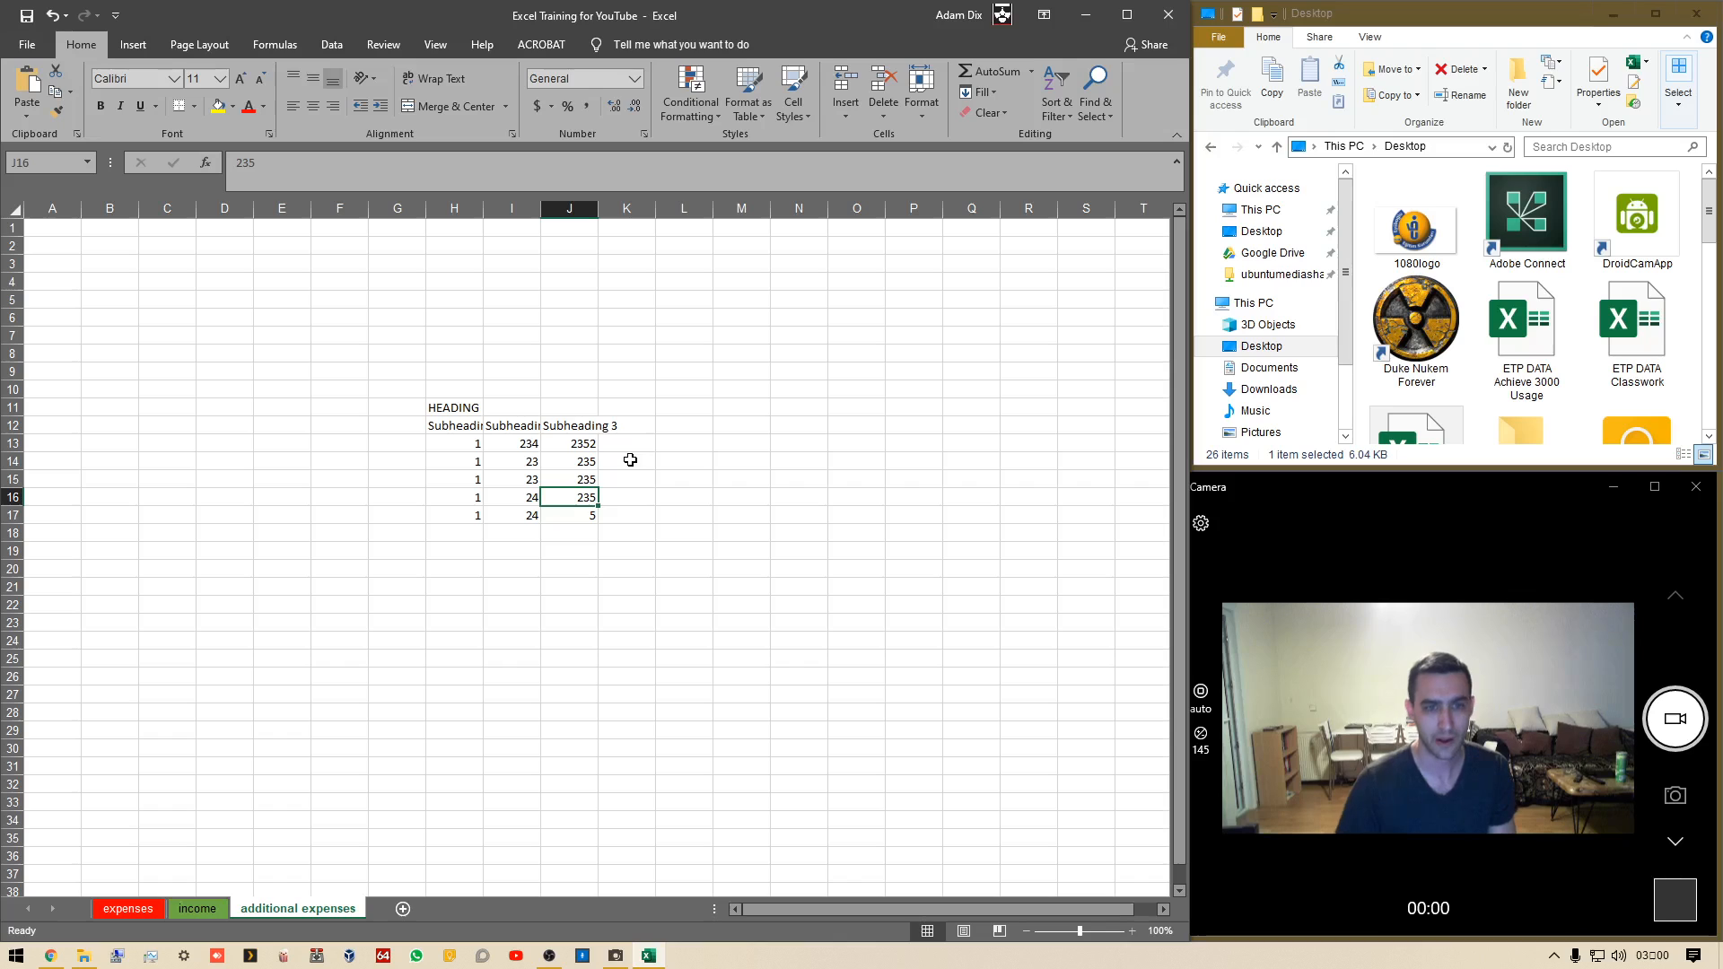
Merge and center the HEADING cell across H11 to J11
left_click_drag(456, 410, 639, 425)
left_click(573, 662)
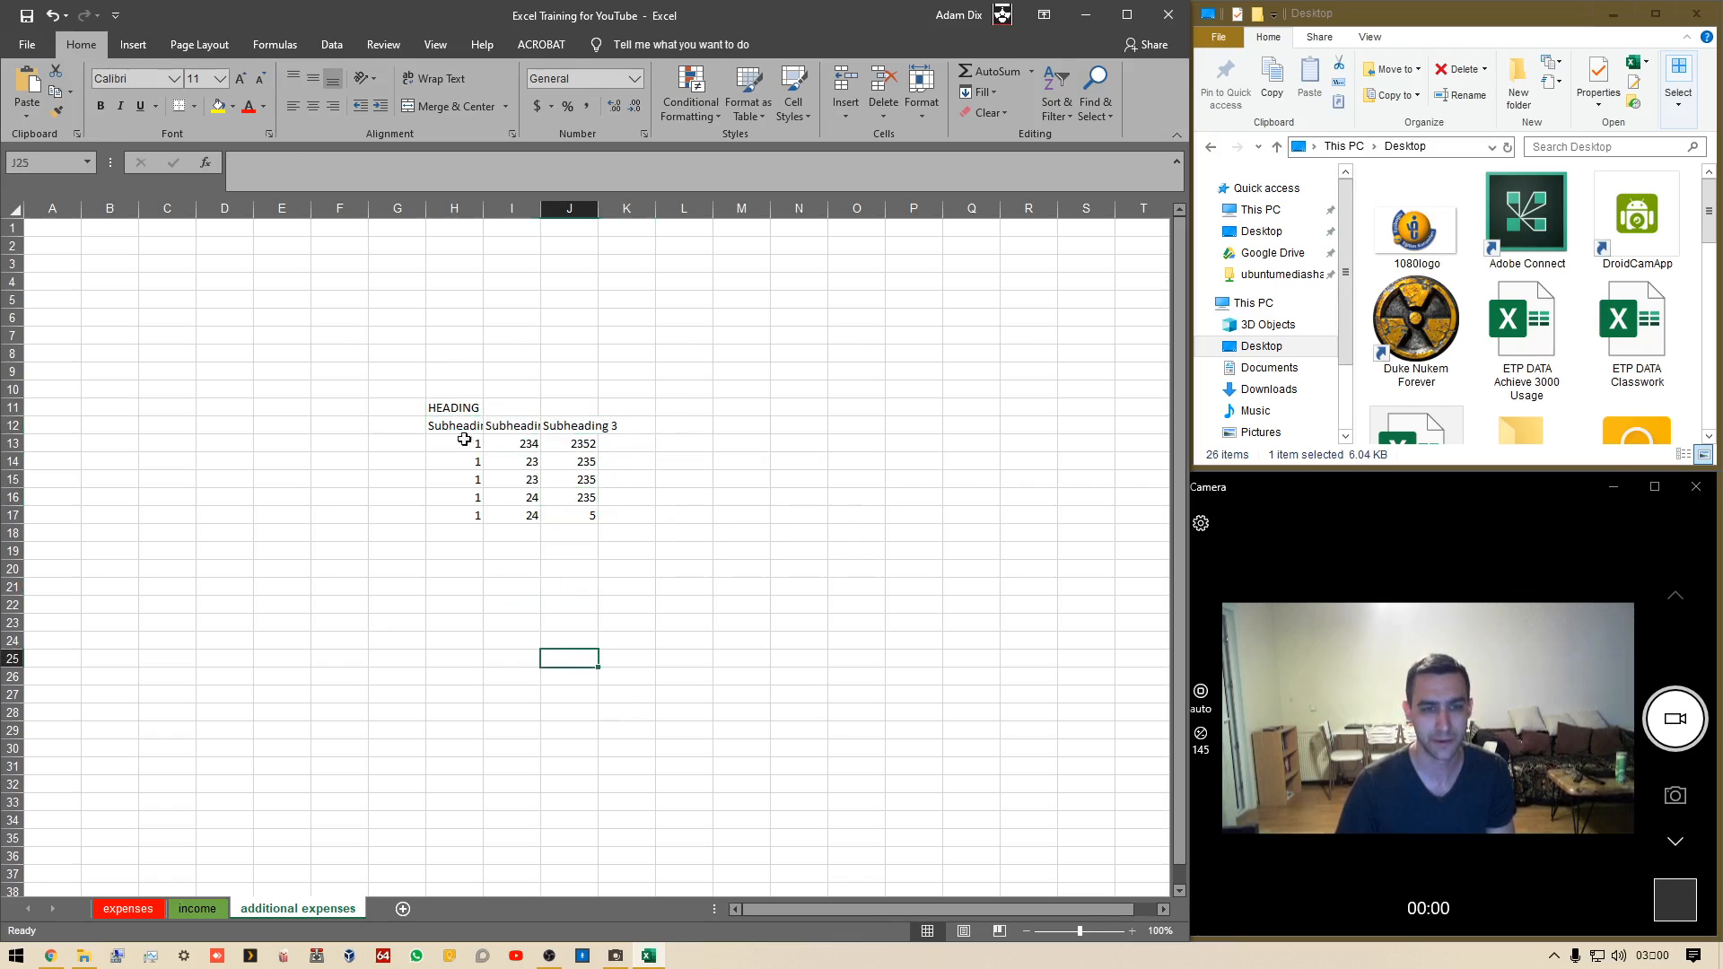
left_click_drag(455, 407, 565, 408)
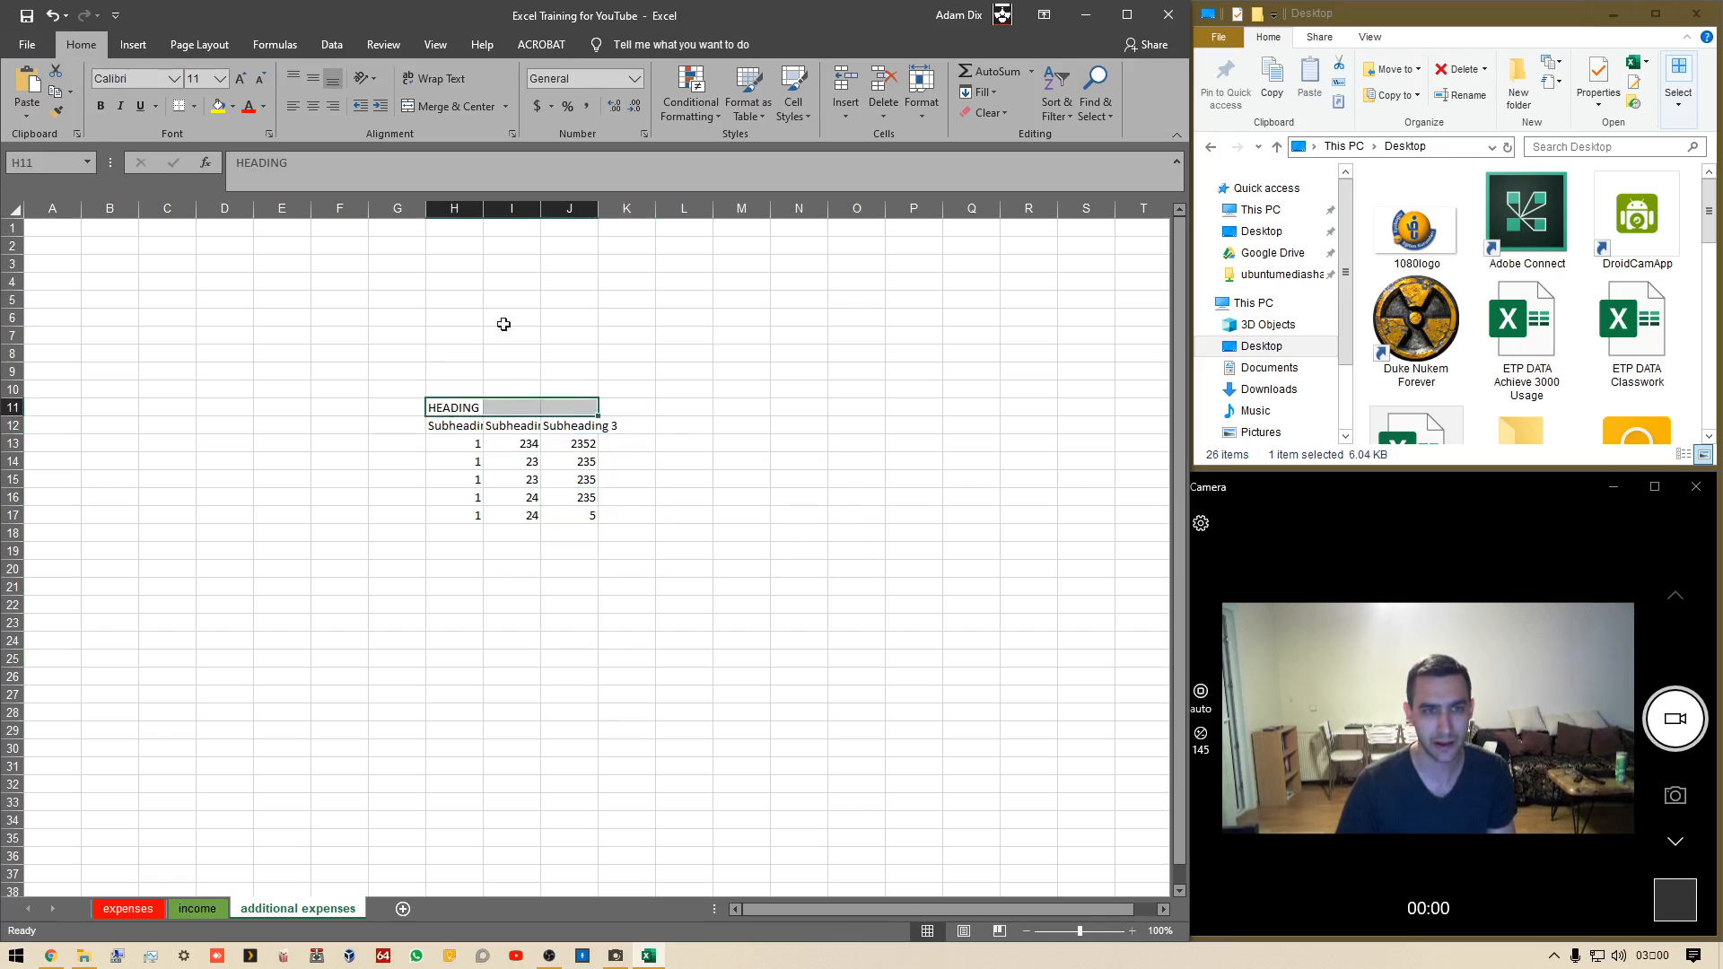
left_click(466, 106)
left_click(396, 569)
left_click(545, 409)
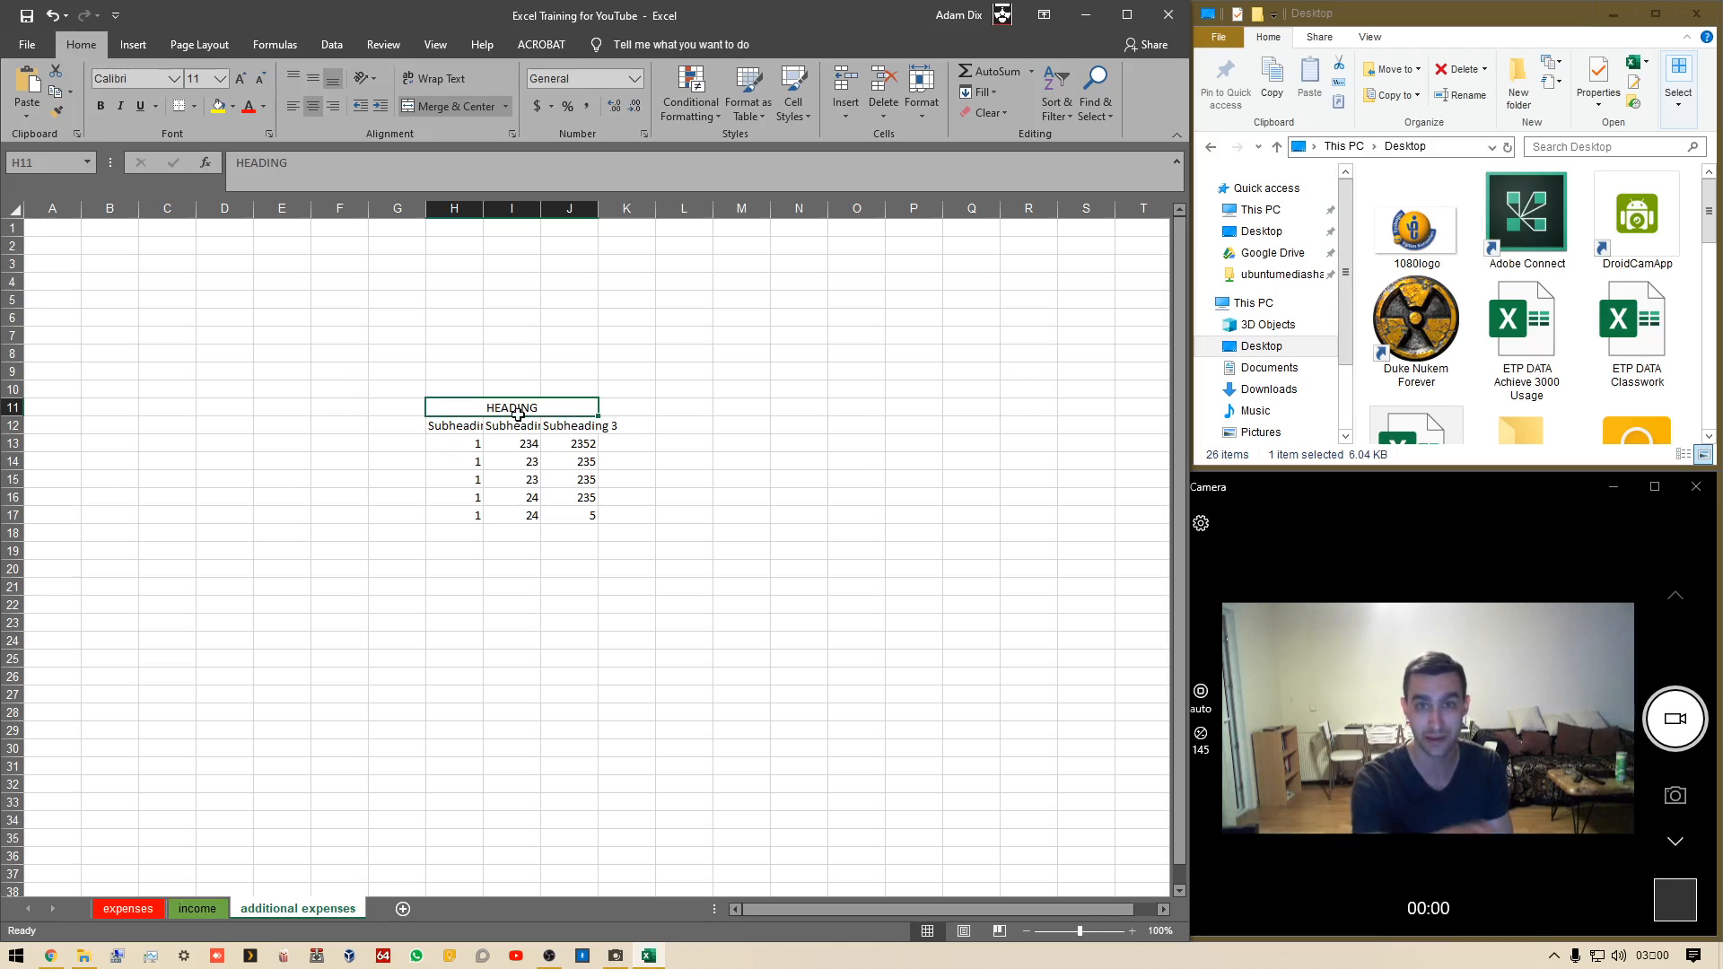
Autofit the widths of columns H through J to fit their contents
left_click(468, 427)
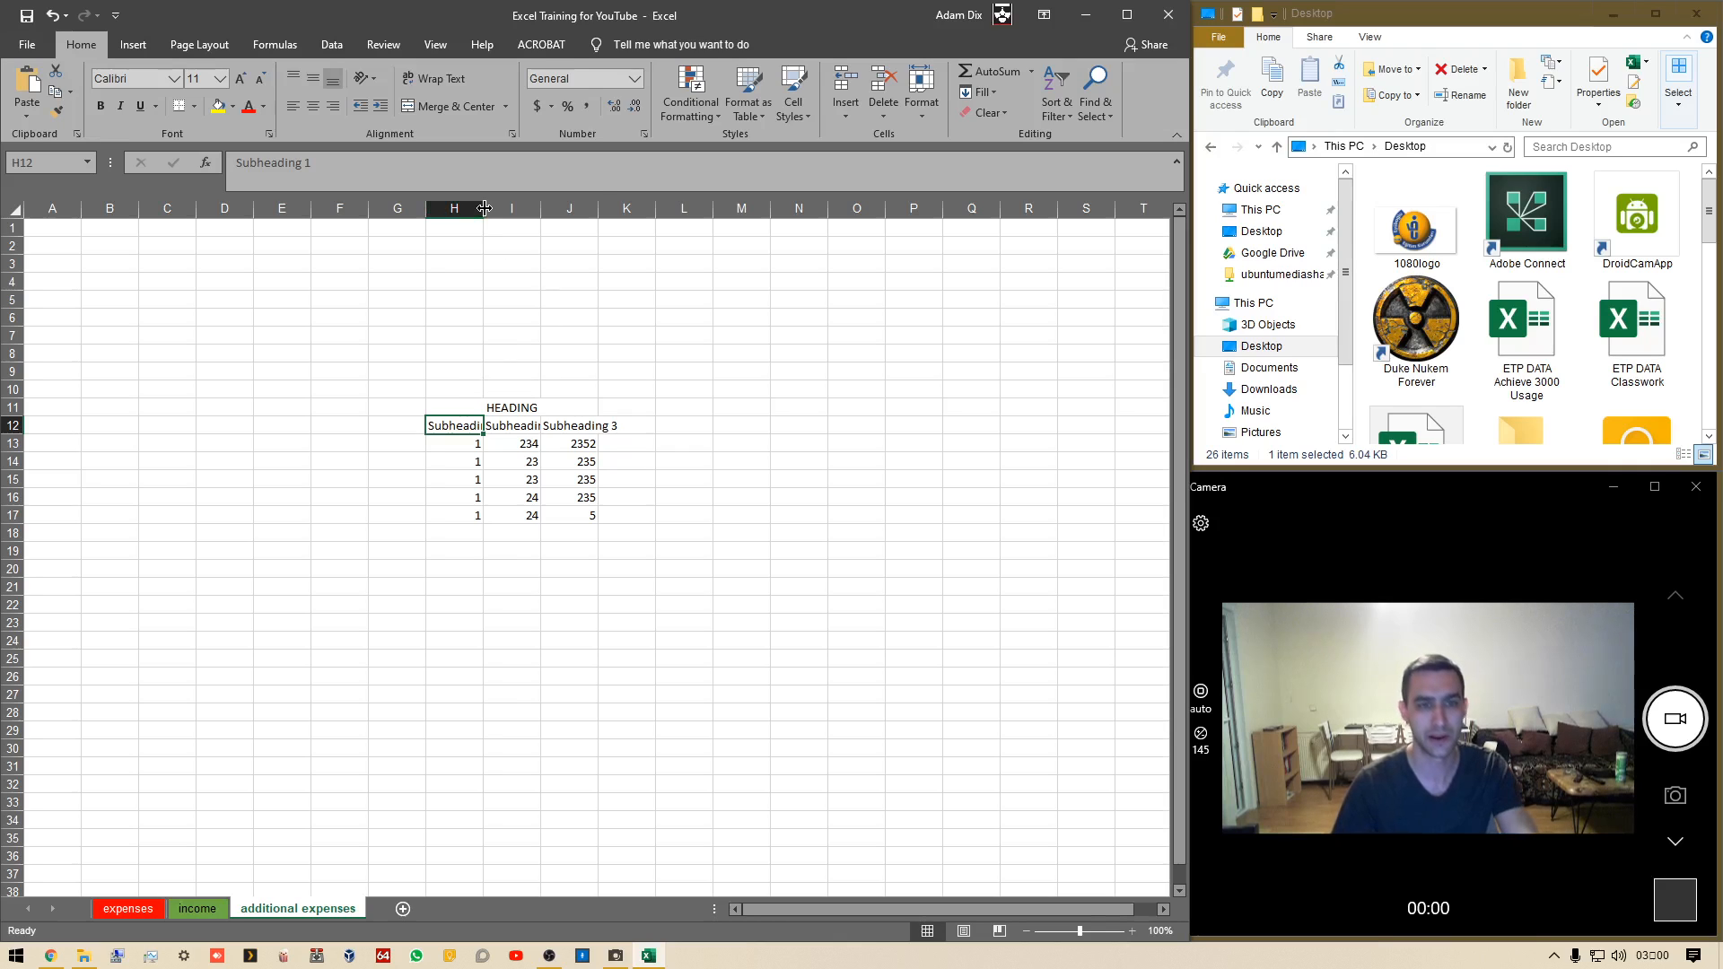
mouse_move(483, 208)
left_mouse_down()
mouse_move(514, 211)
mouse_move(490, 212)
left_mouse_up()
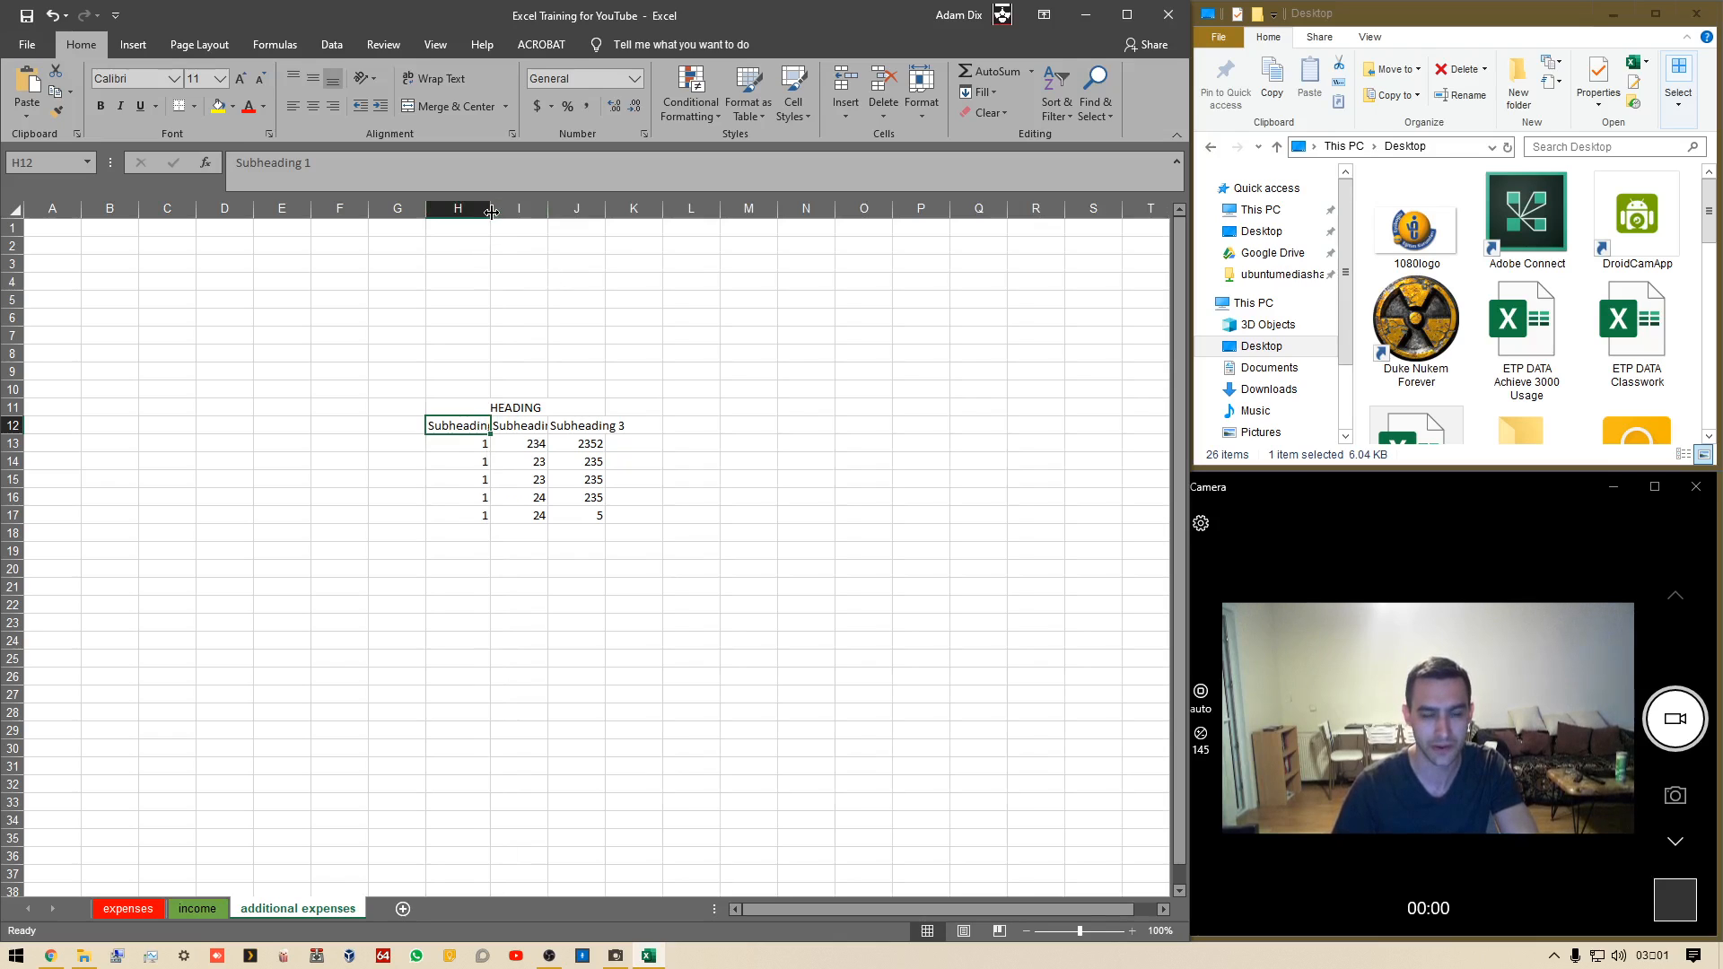
double_click(492, 211)
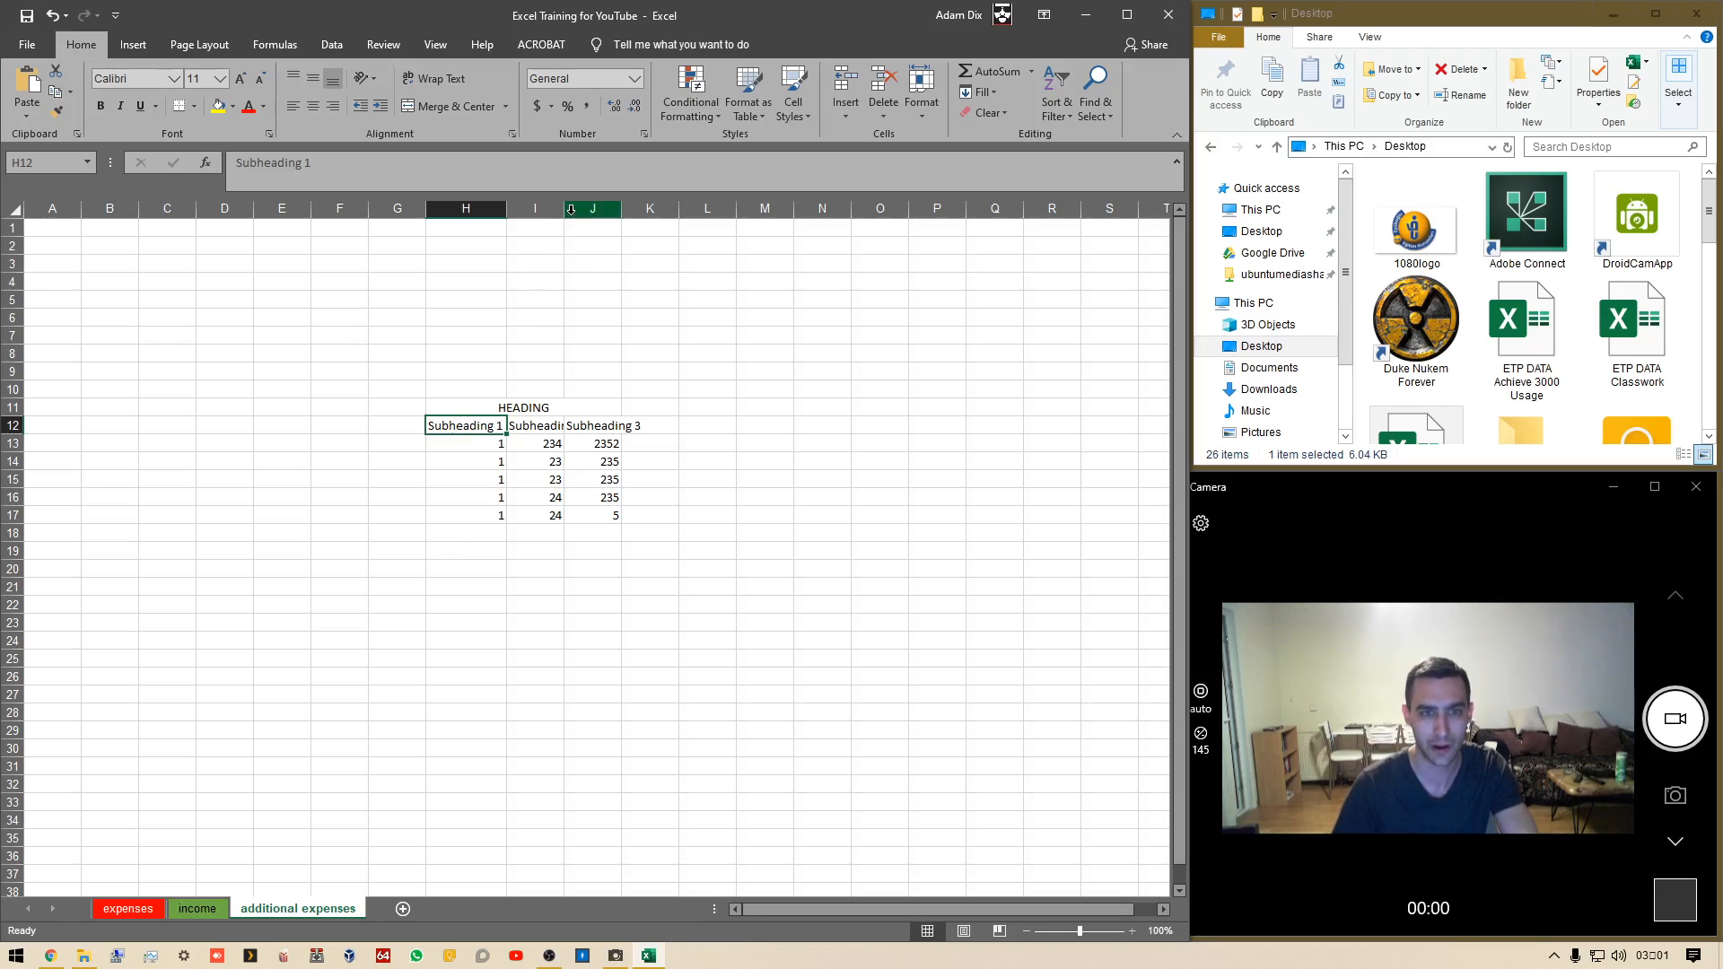
left_click(469, 209)
left_click(597, 209, "shift")
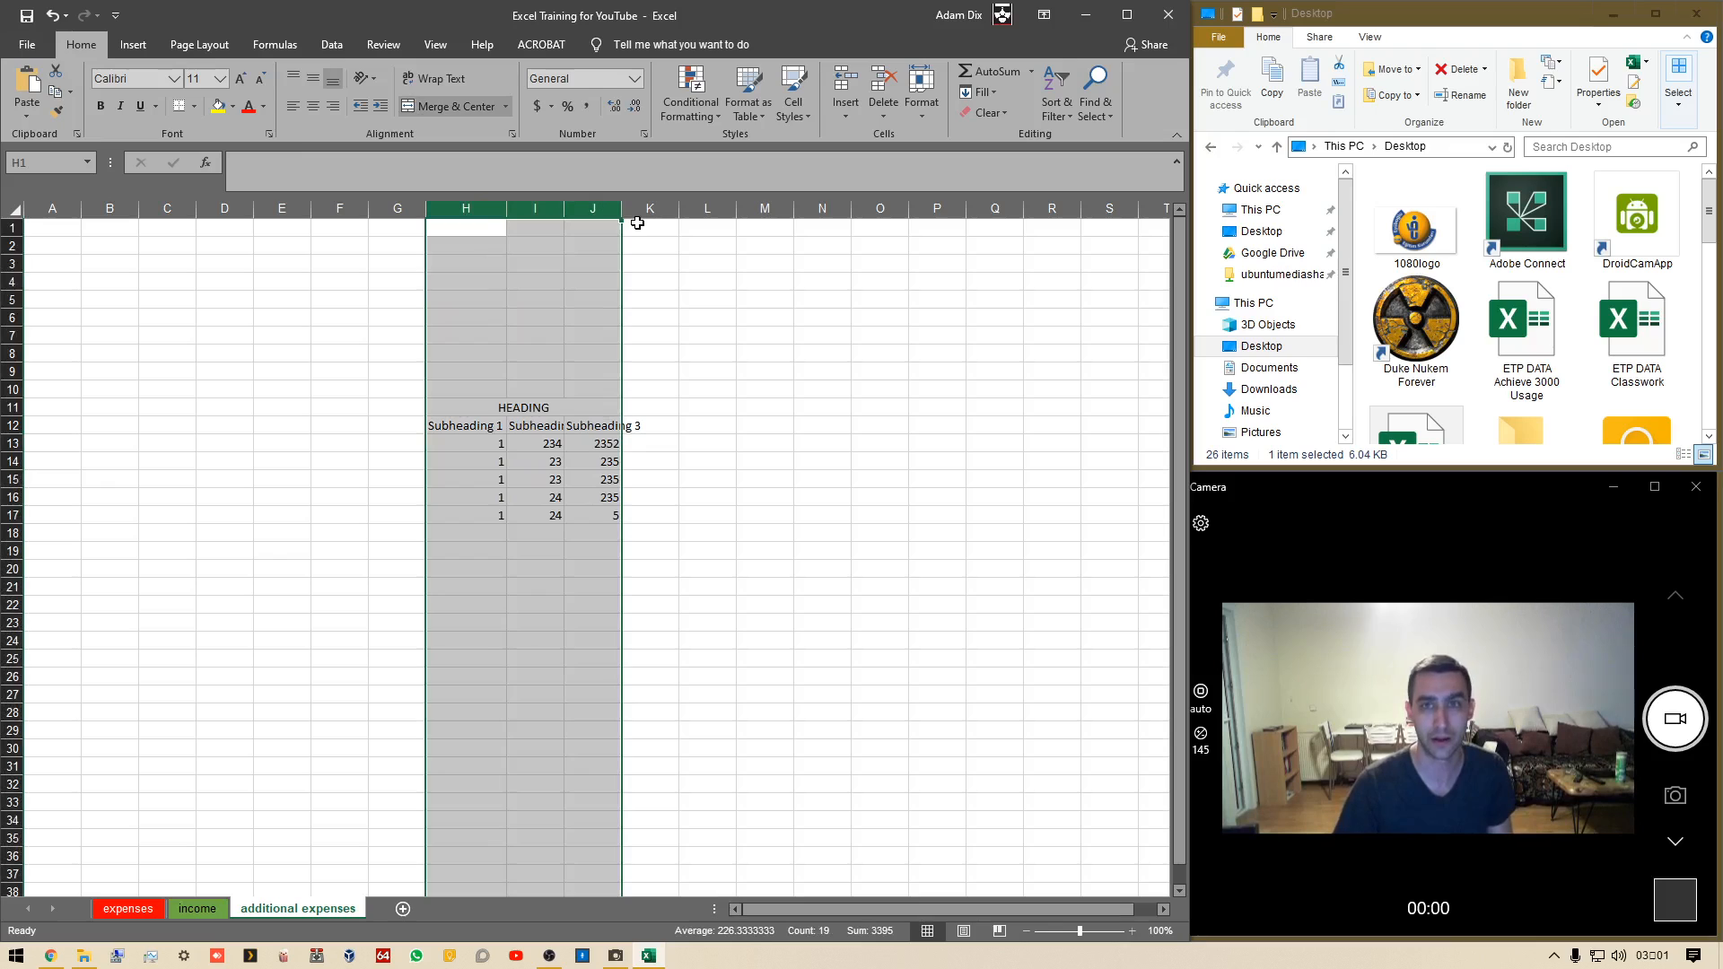
double_click(564, 213)
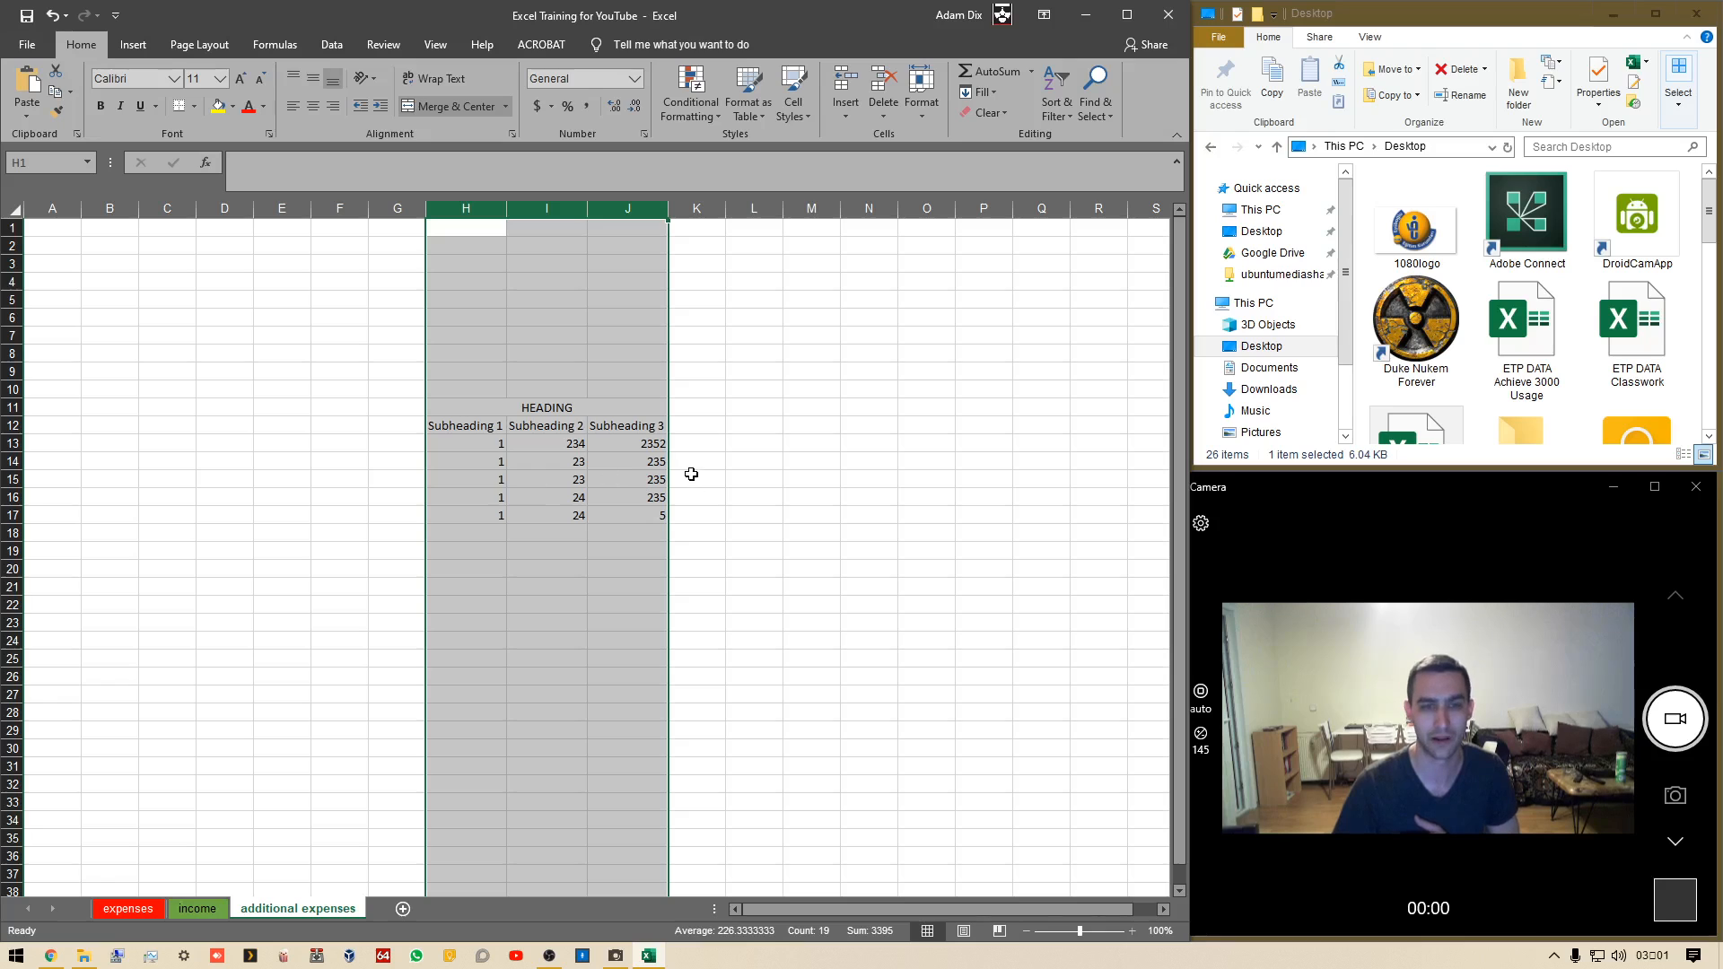
Practise selecting columns F and J, first as a continuous range and then as separate columns
left_click(589, 353)
left_click(339, 208)
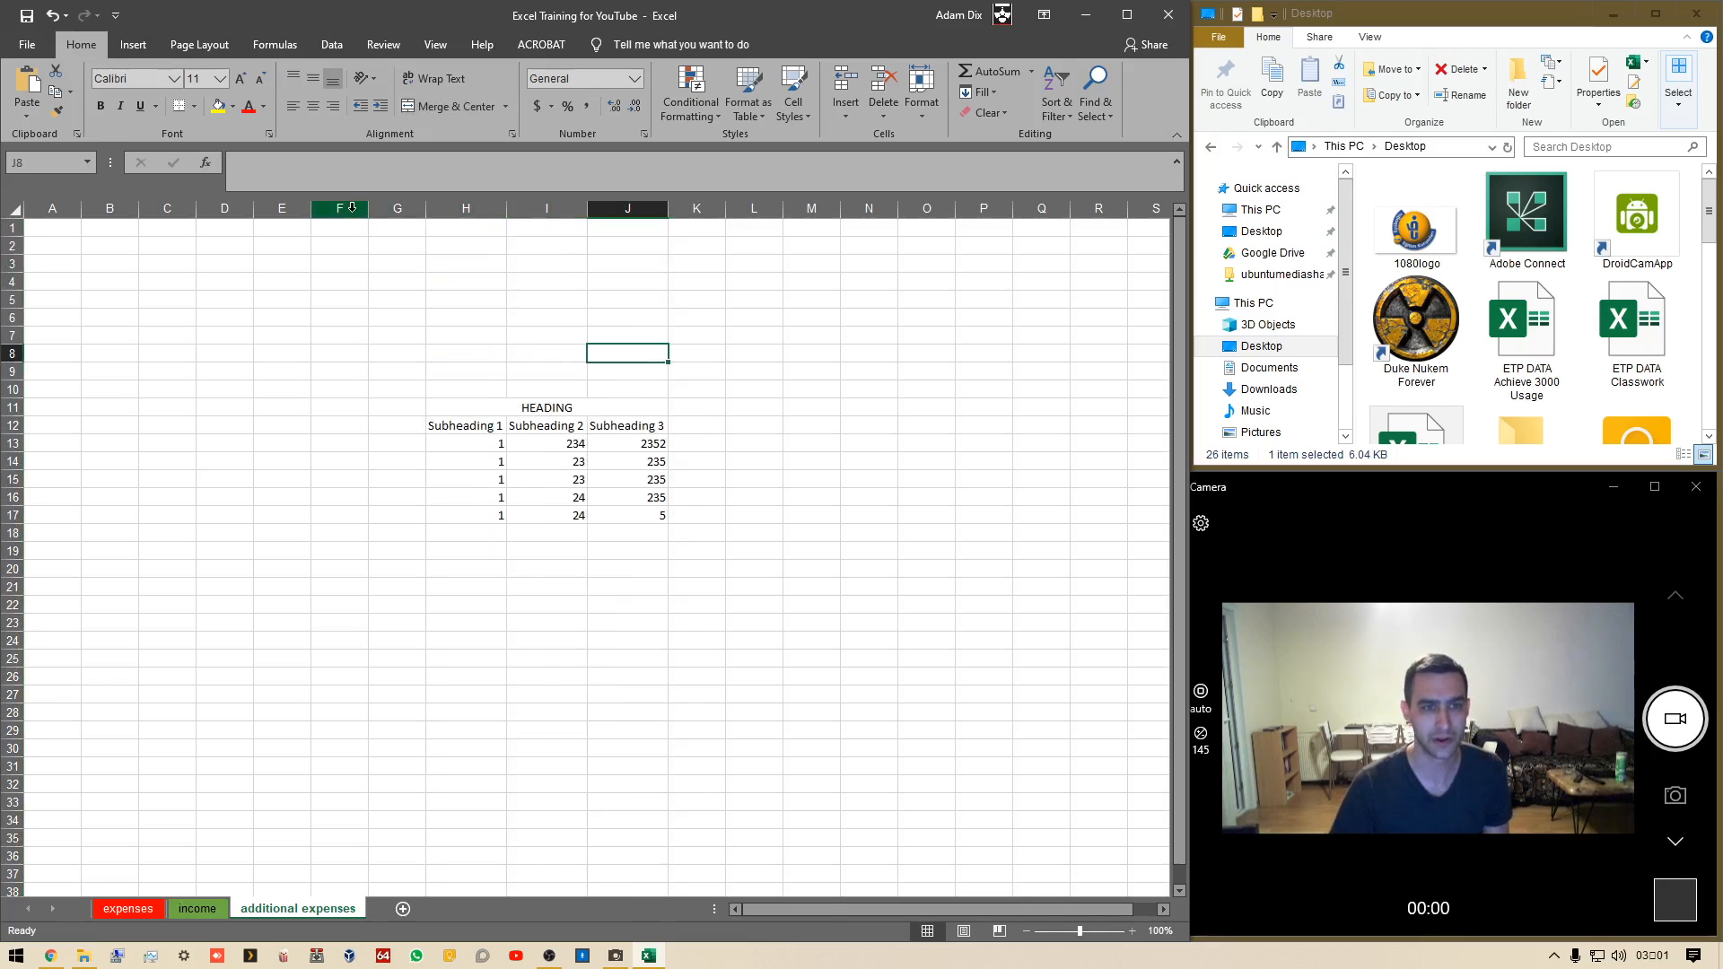
left_click(645, 211, "shift")
left_click(808, 334)
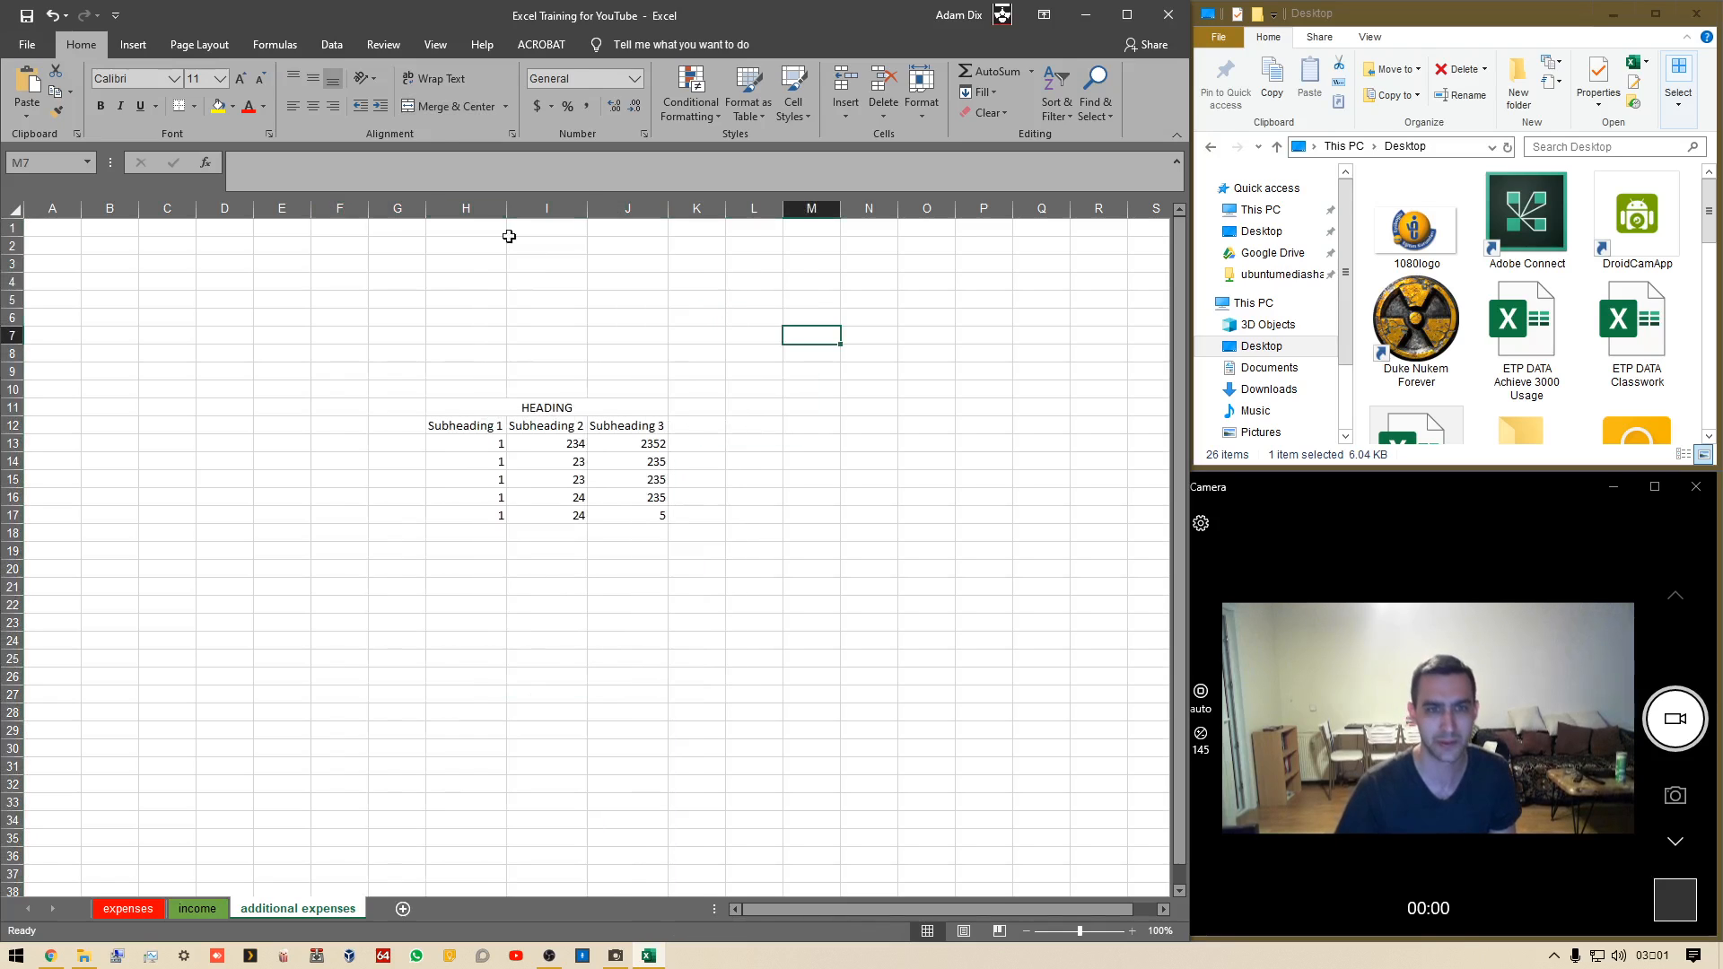
left_click(344, 205)
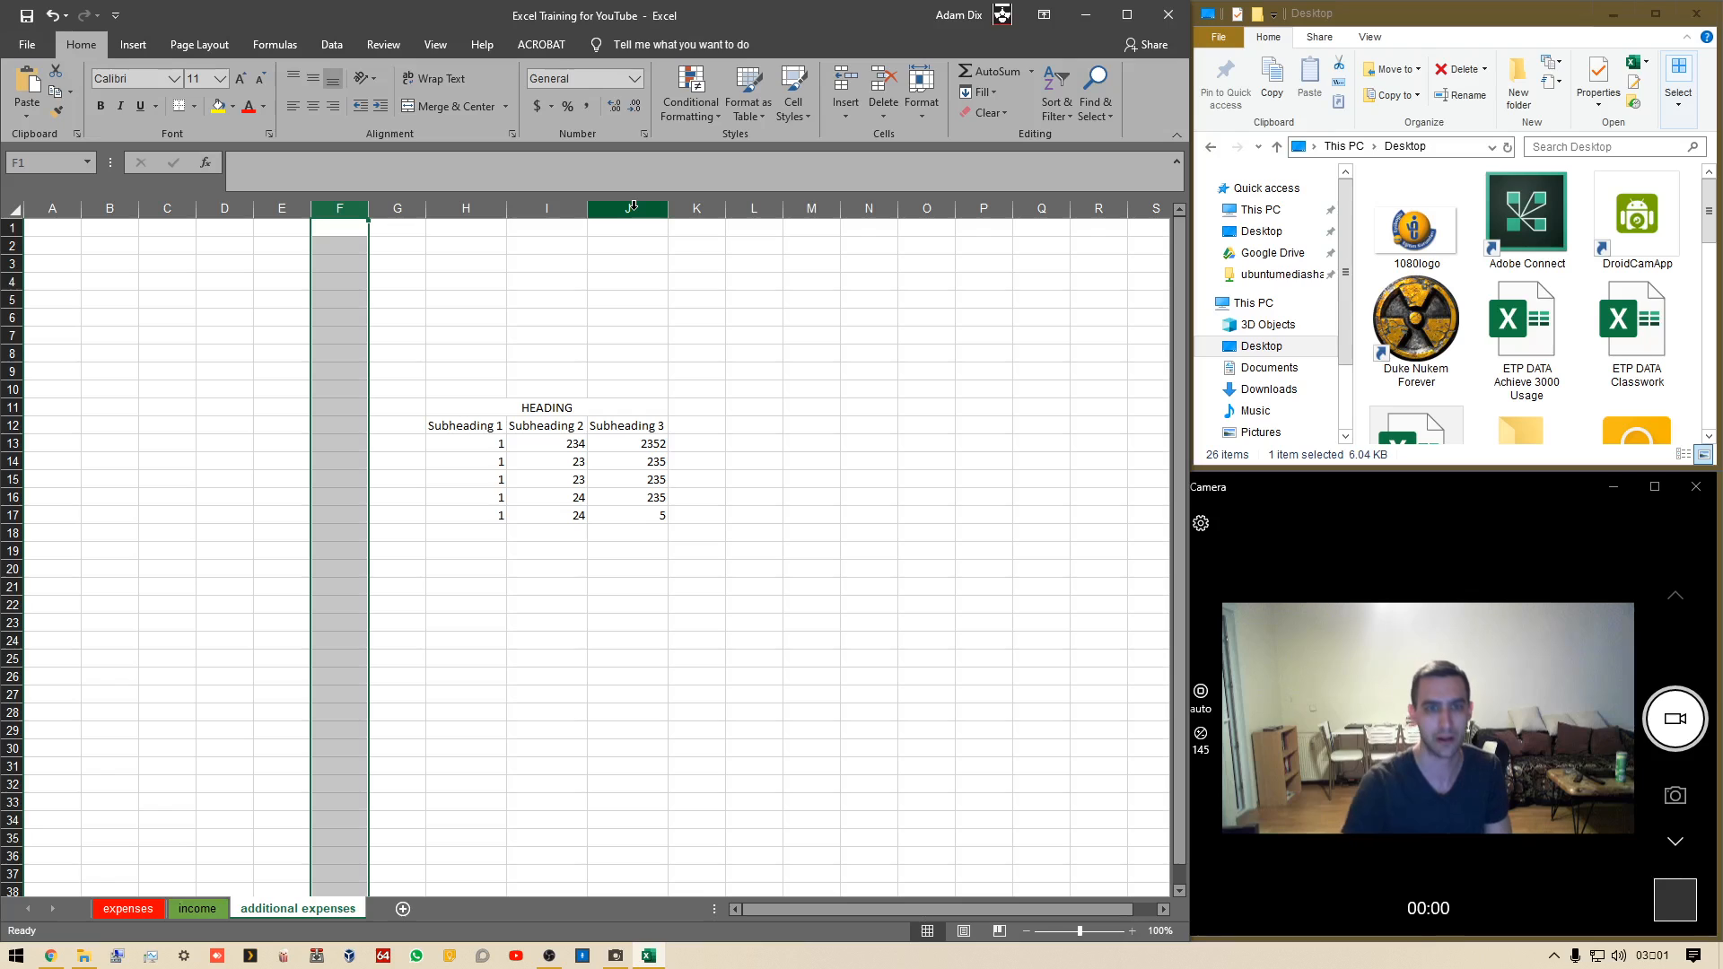
left_click(633, 208, "shift")
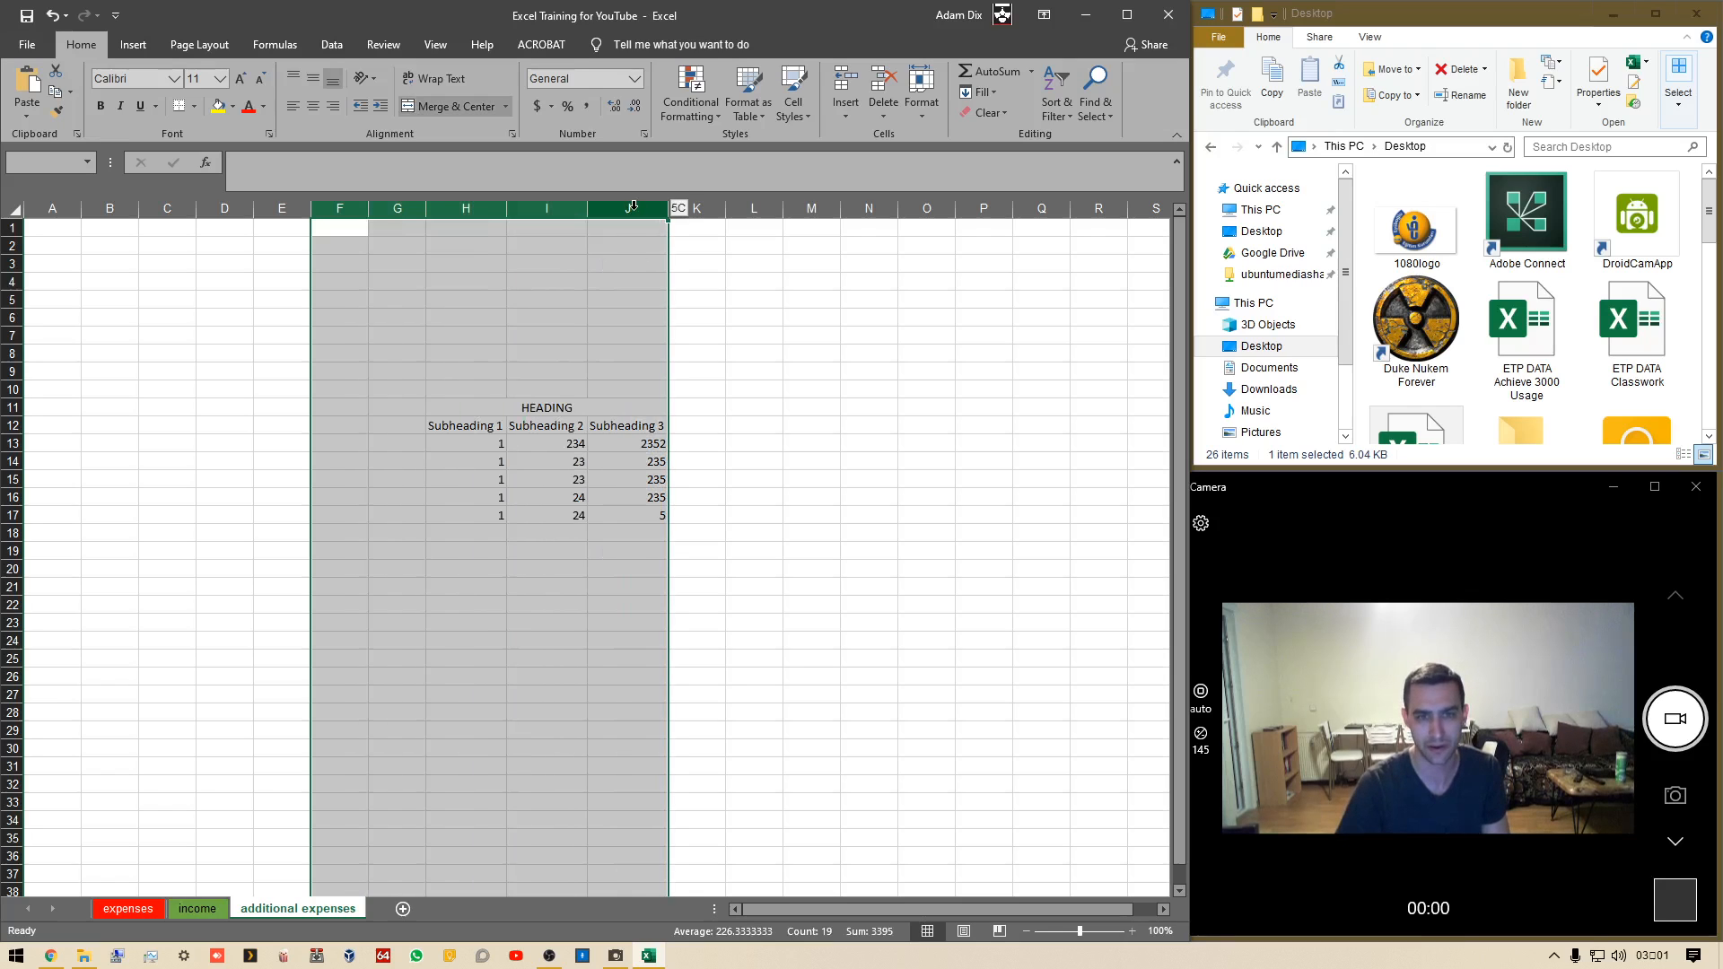
left_click(760, 345)
left_click(340, 208)
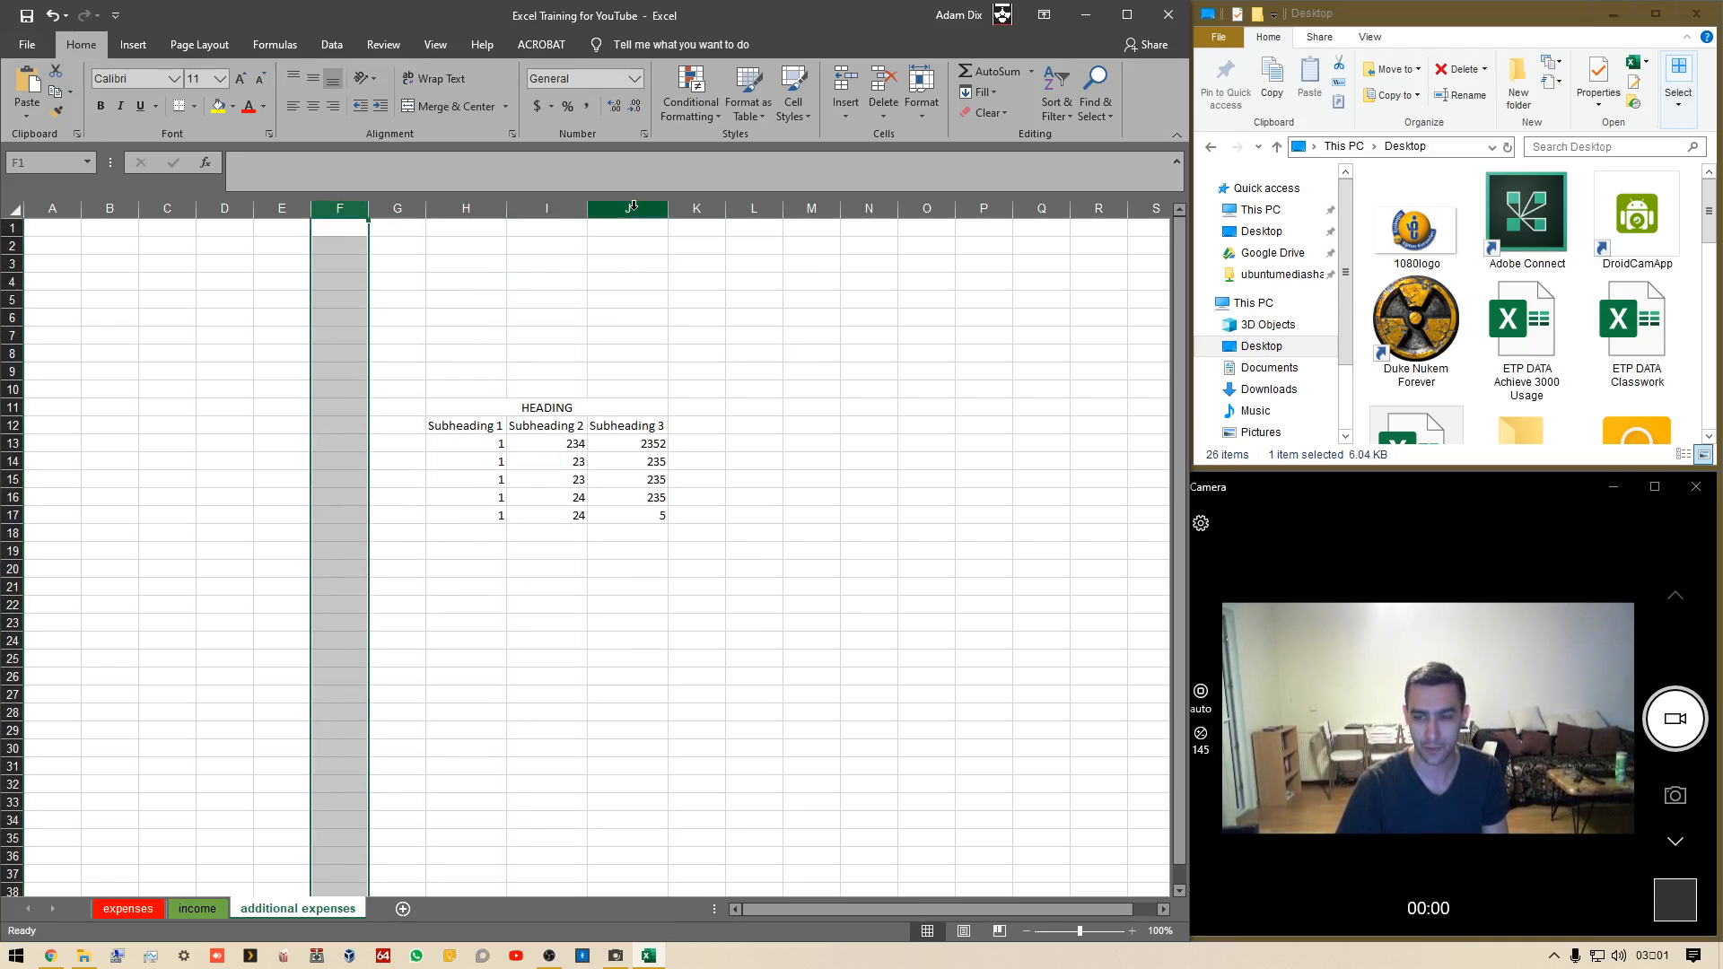
left_click(633, 205, "ctrl")
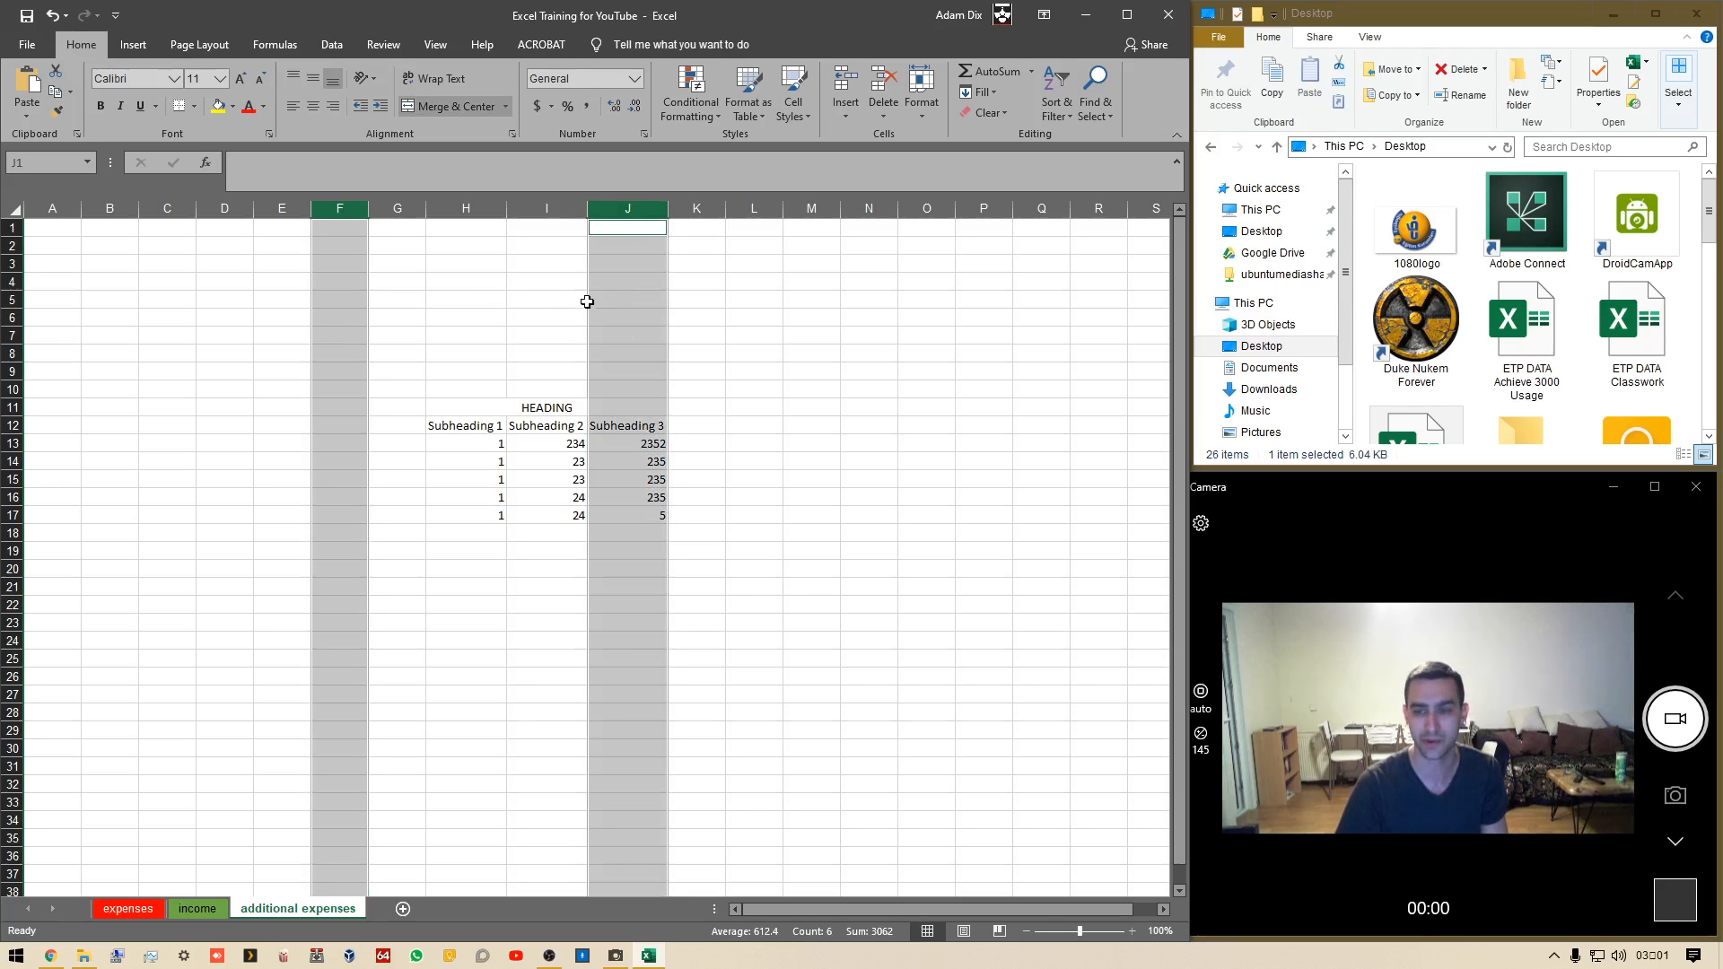
left_click(869, 334)
Widen columns G through L together to one uniform larger width
mouse_move(397, 208)
left_mouse_down()
mouse_move(697, 231)
mouse_move(766, 211)
left_mouse_up()
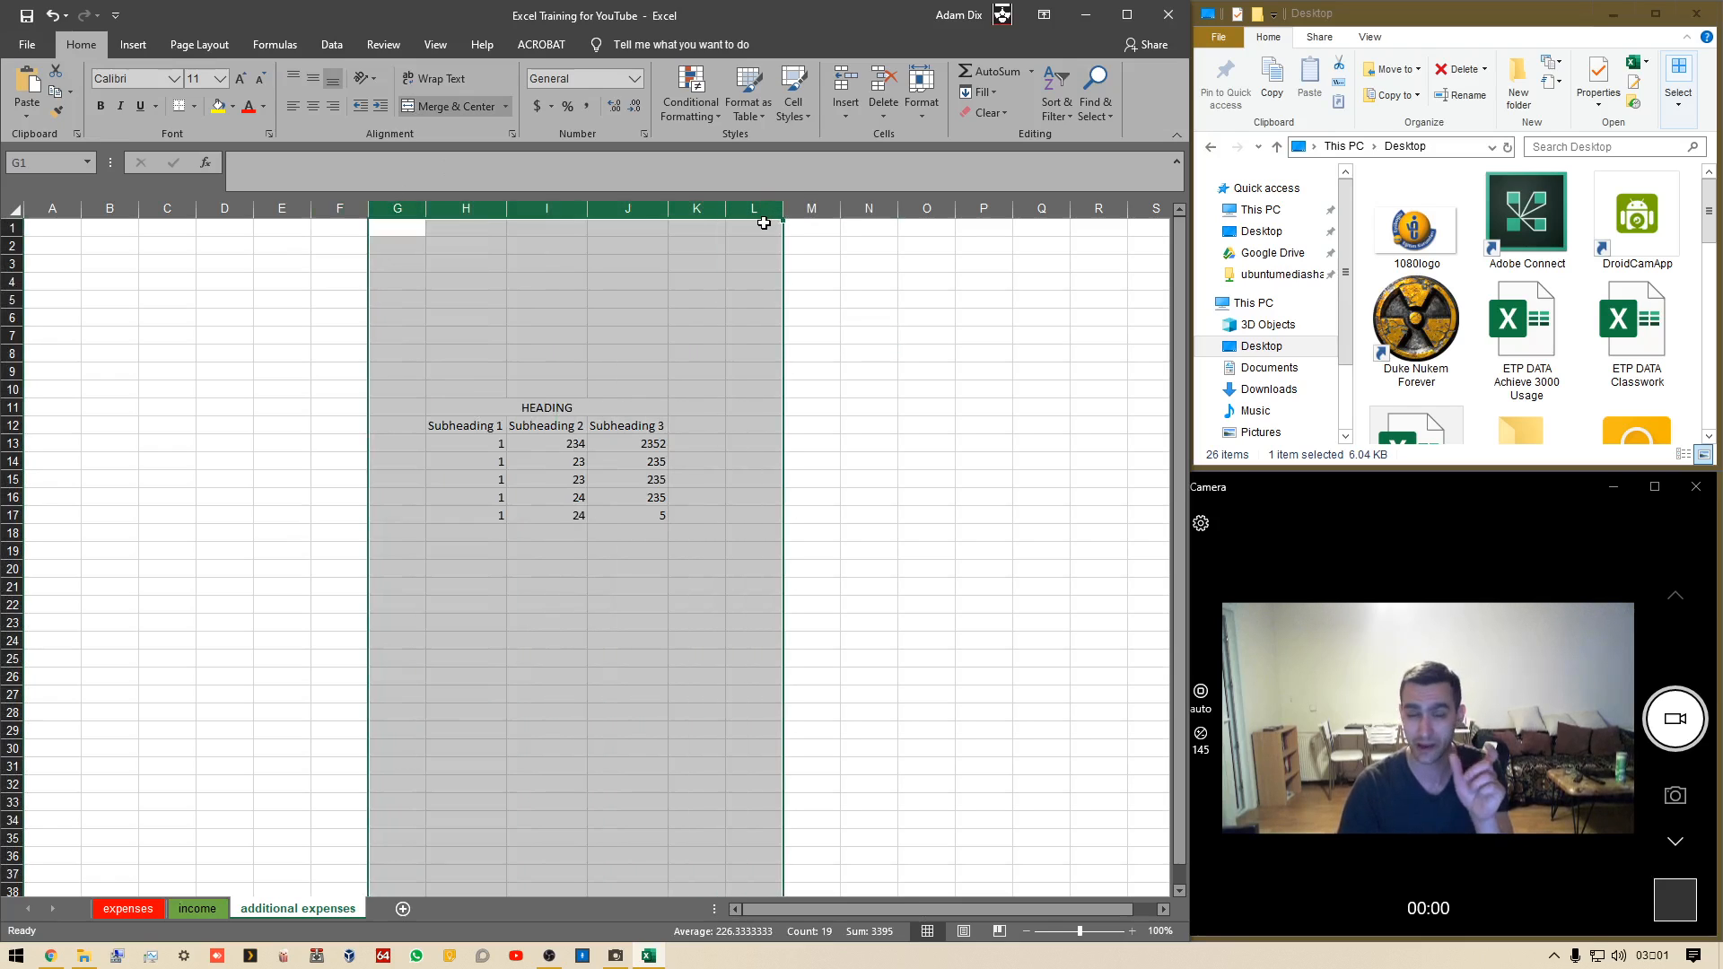
left_click_drag(587, 208, 604, 206)
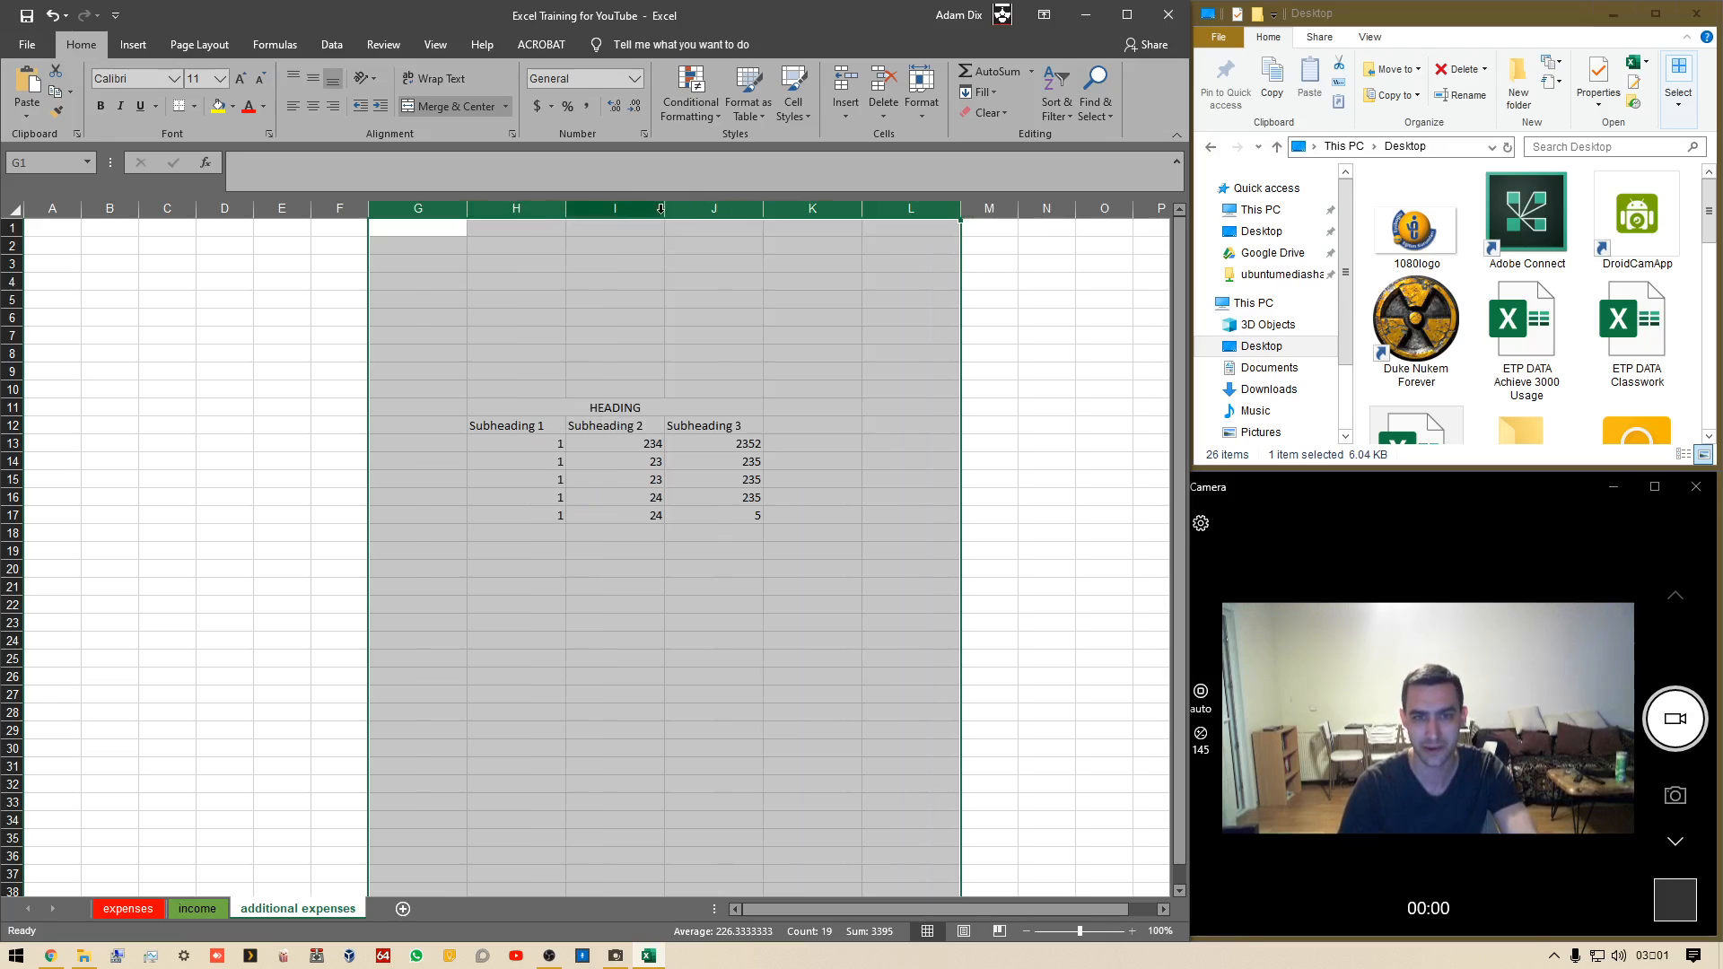
left_click(912, 359)
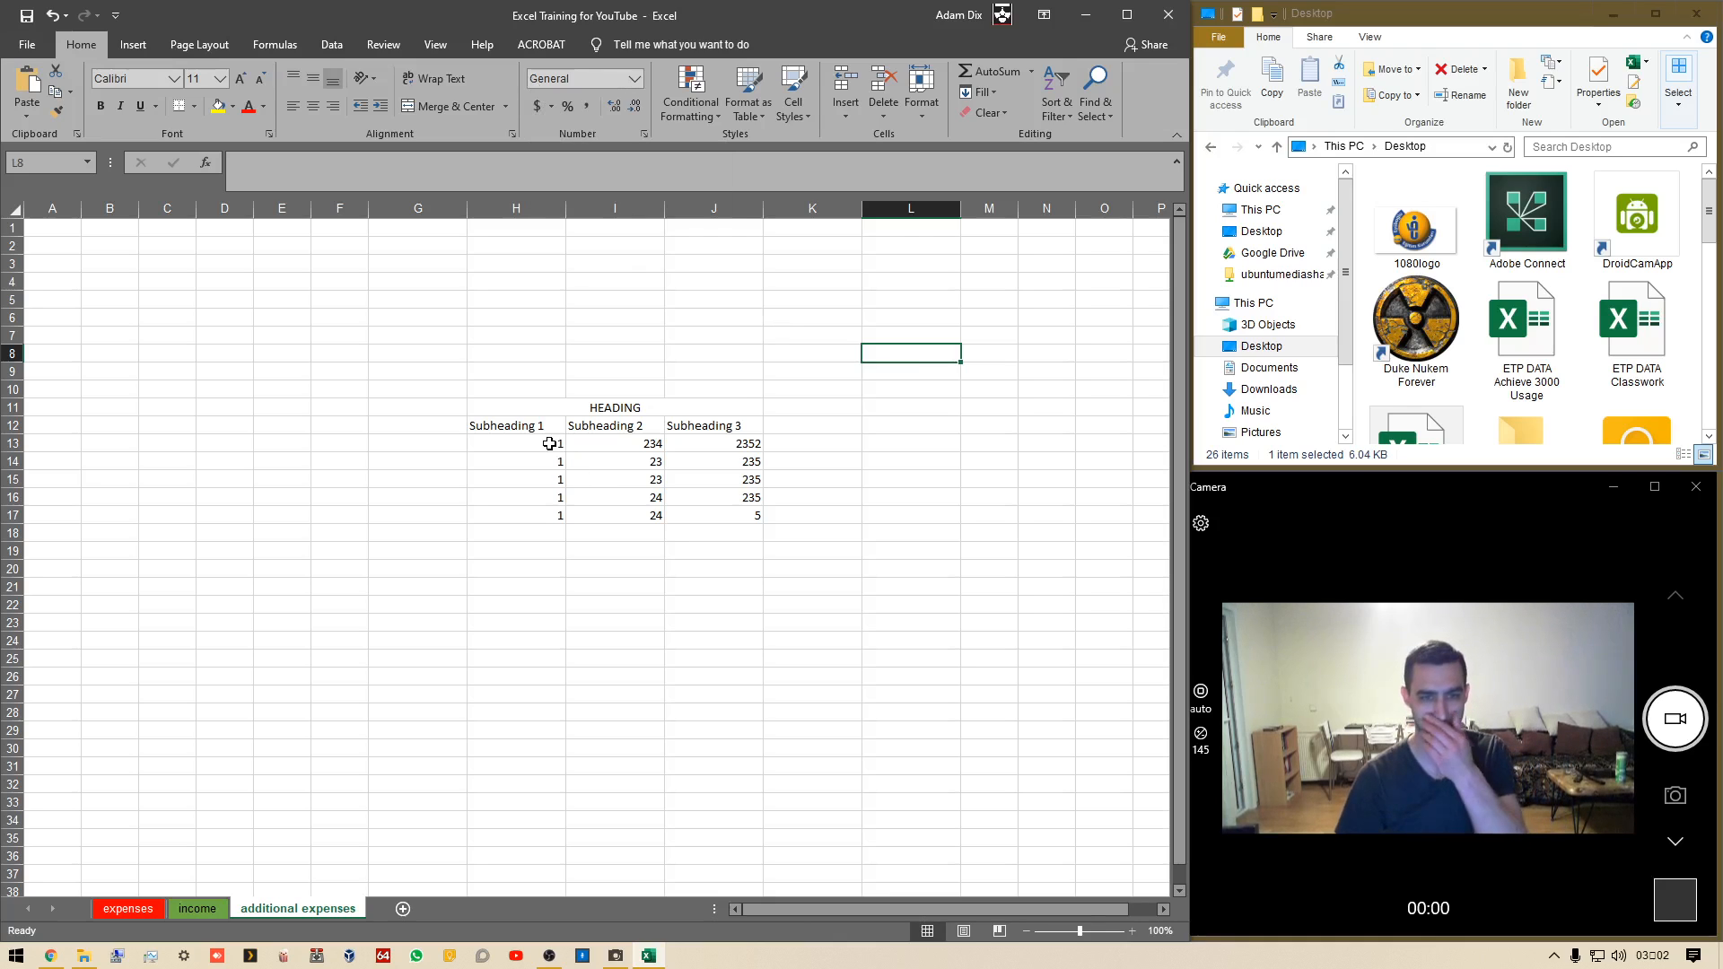
Apply the Accounting number format to the values in H13:H17
left_click_drag(550, 443, 550, 533)
left_click(684, 584)
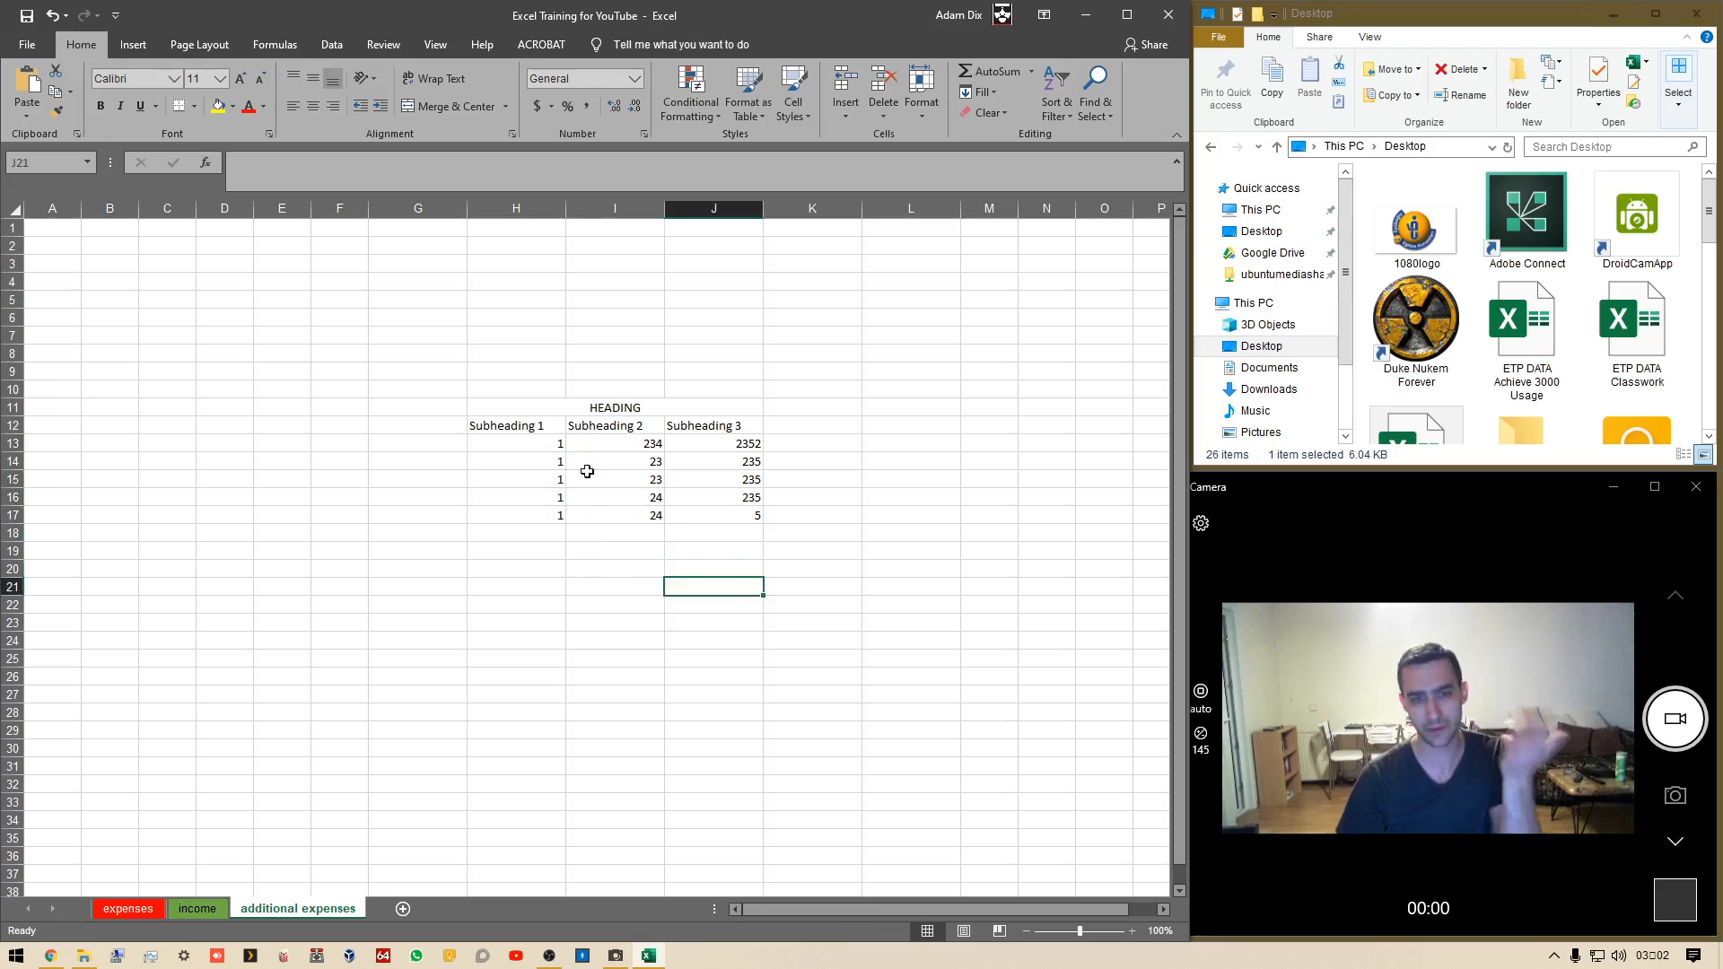
left_click_drag(539, 449, 546, 515)
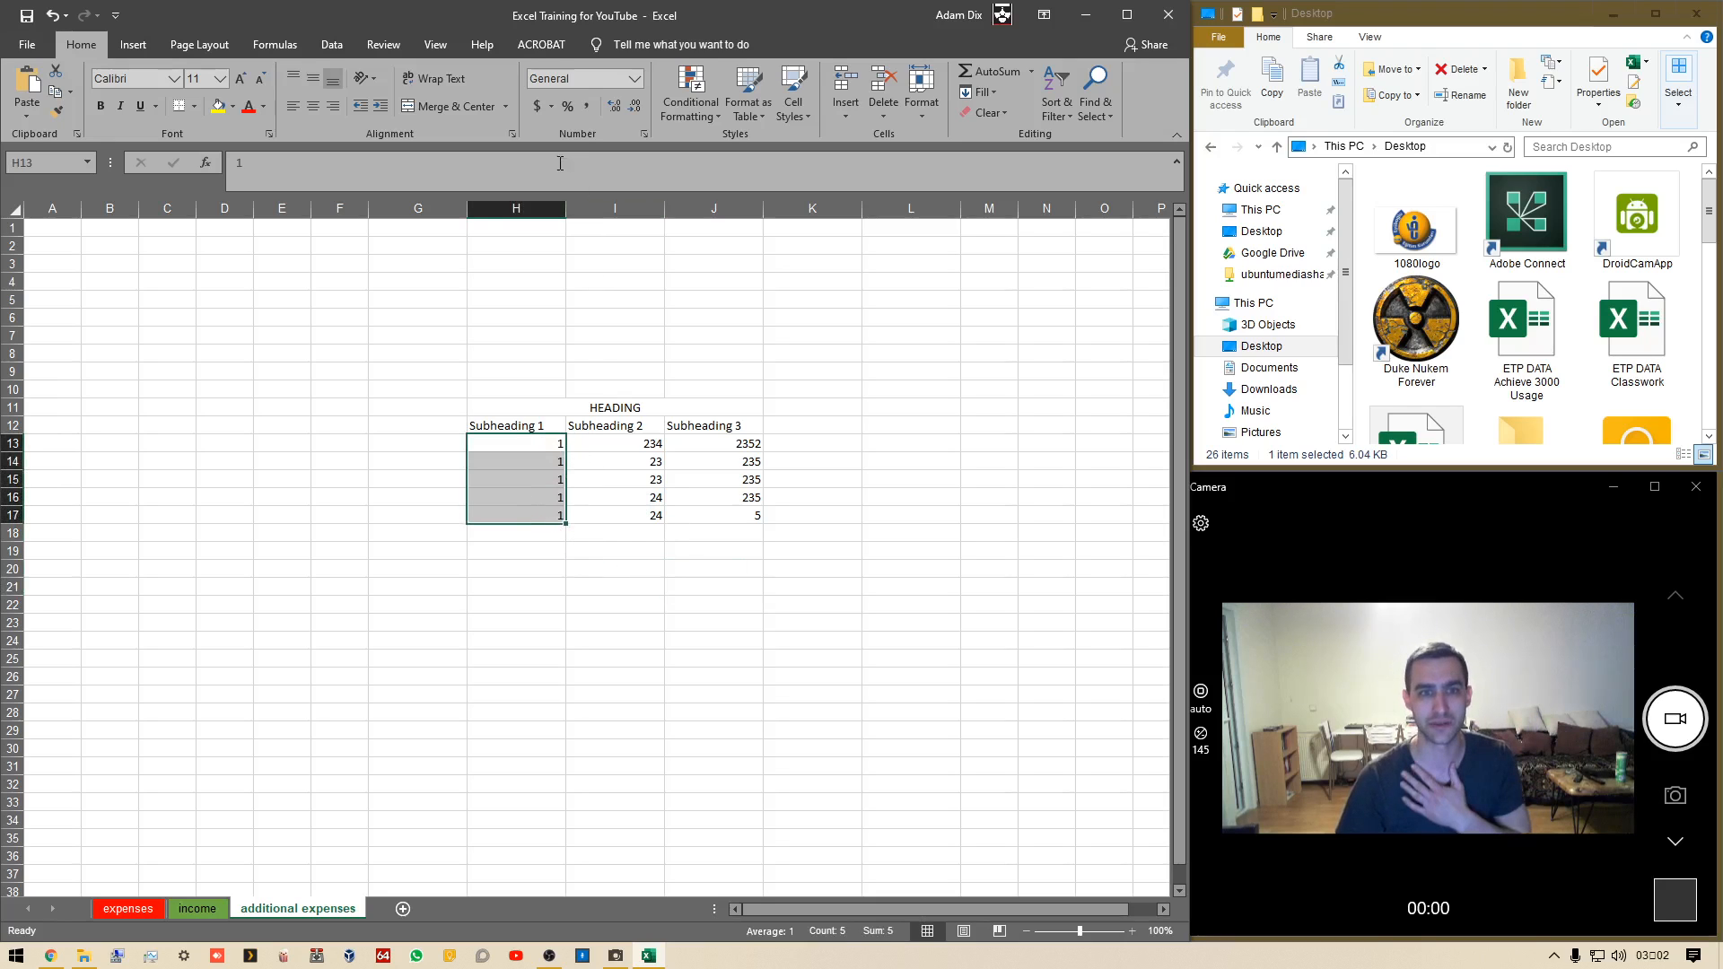
left_click(540, 104)
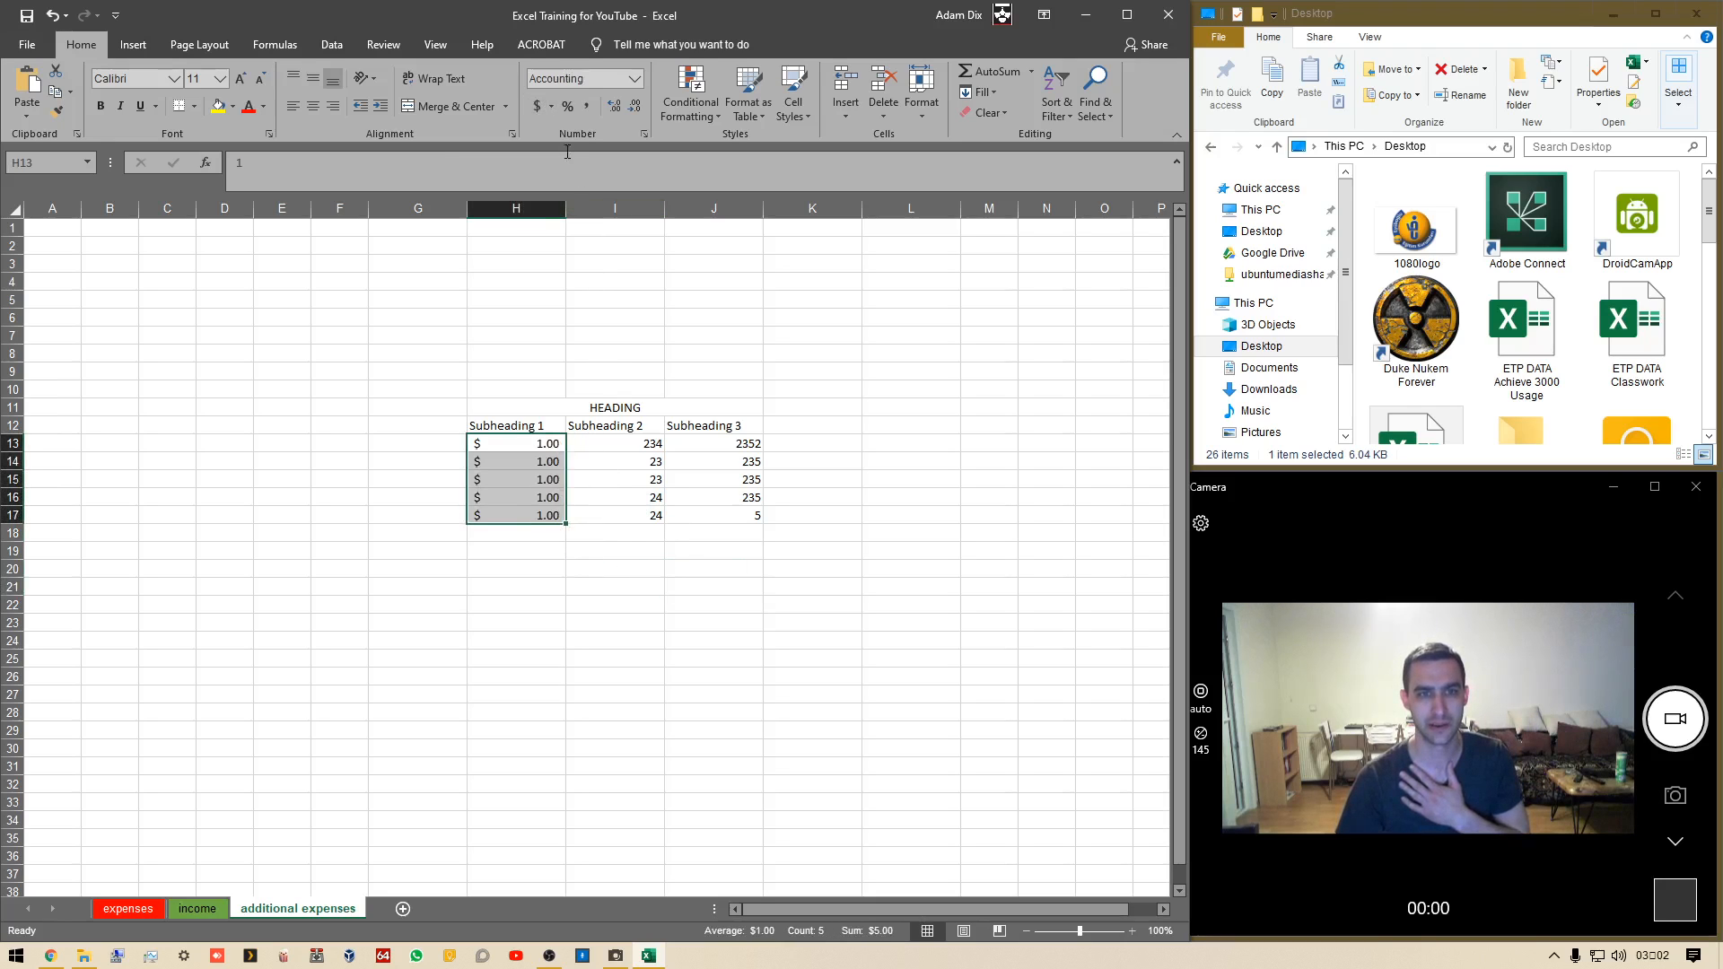
Change the accounting currency symbol of H13:H17 to Chinese (China) ¥, trying Euro first
left_click(552, 106)
left_click(597, 171)
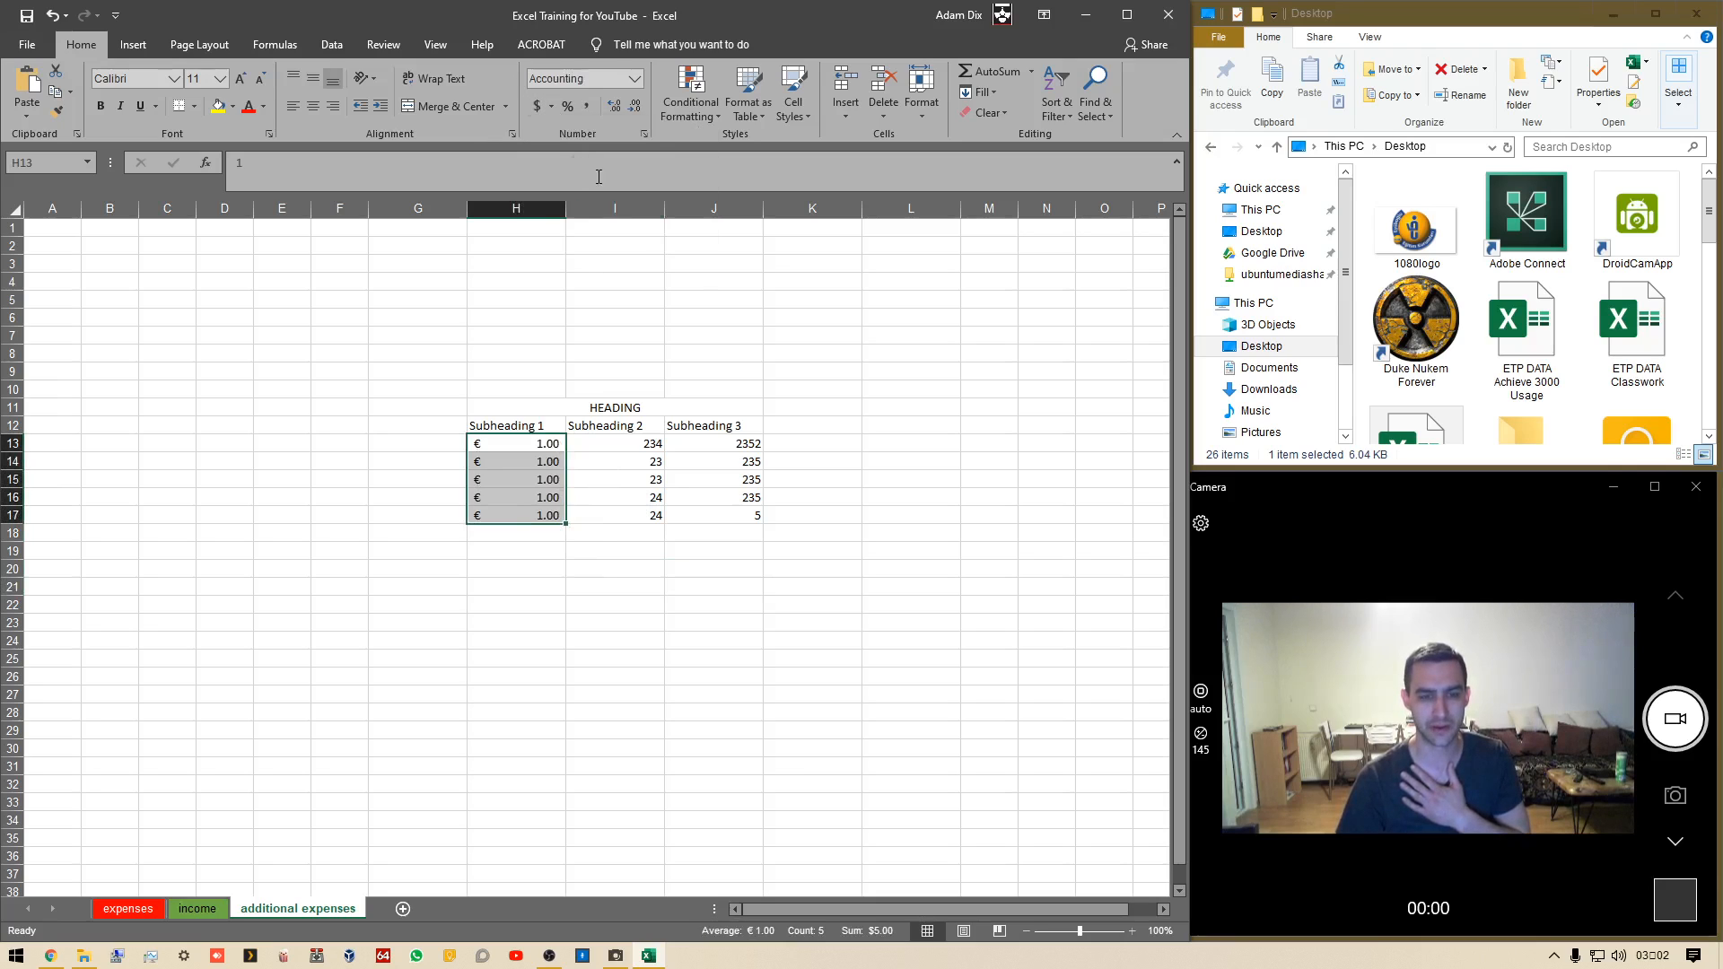
left_click(552, 106)
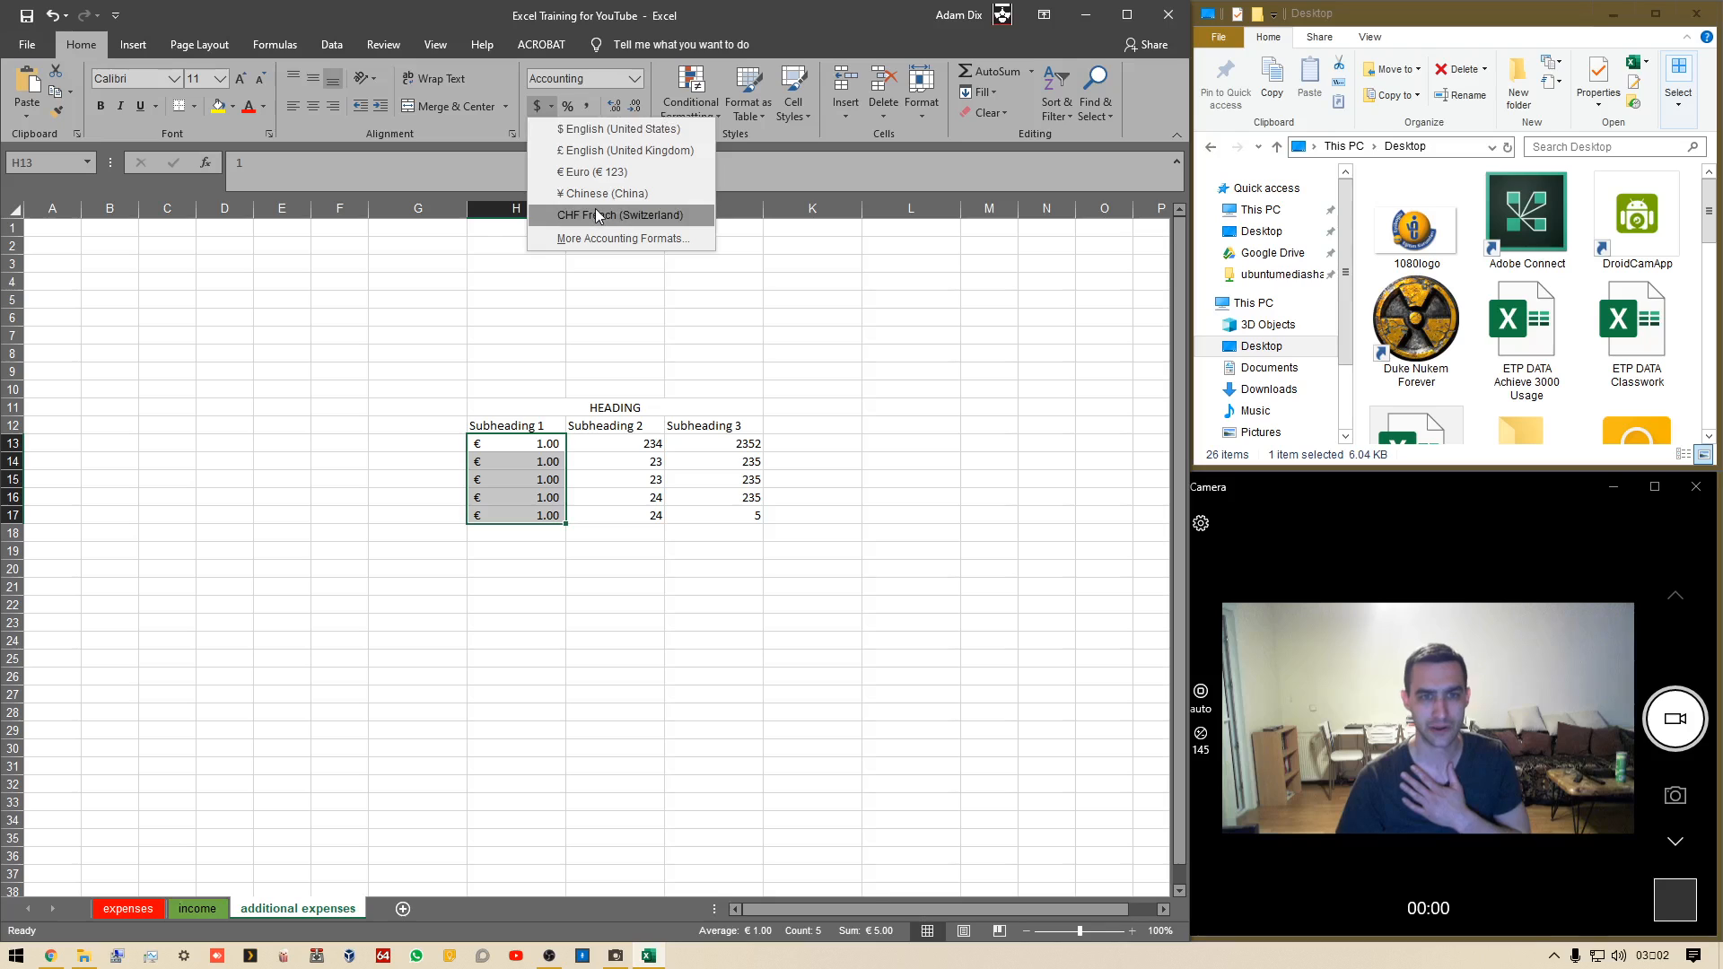
left_click(597, 194)
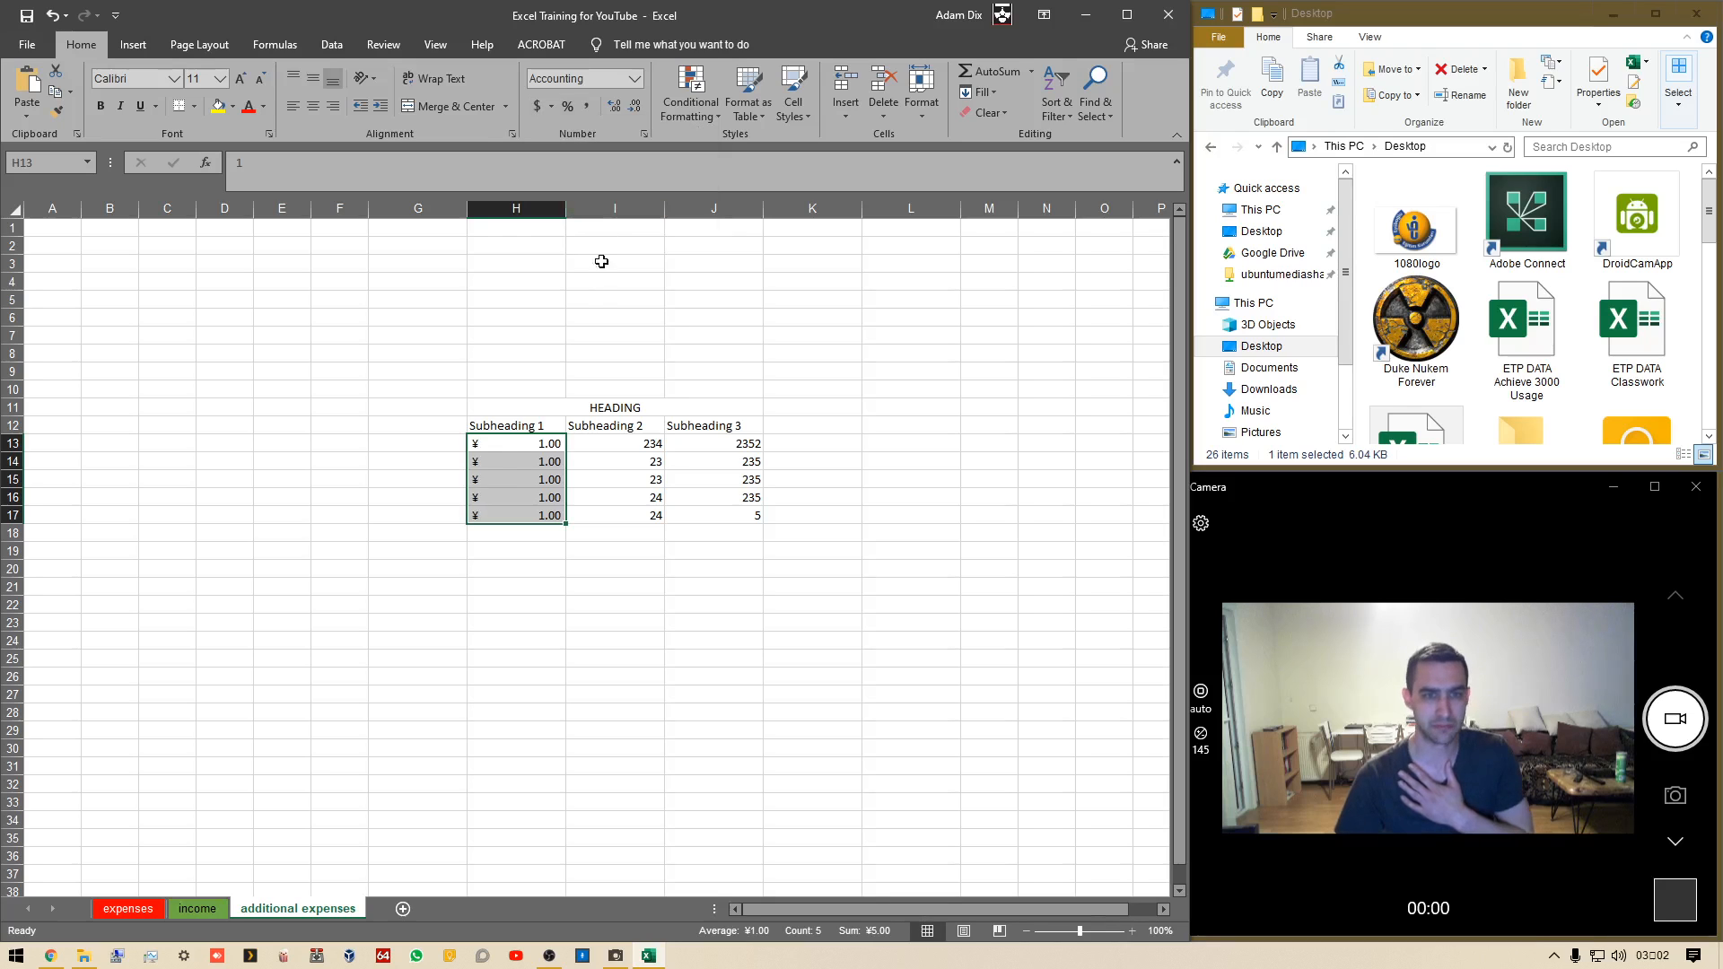
left_click(551, 106)
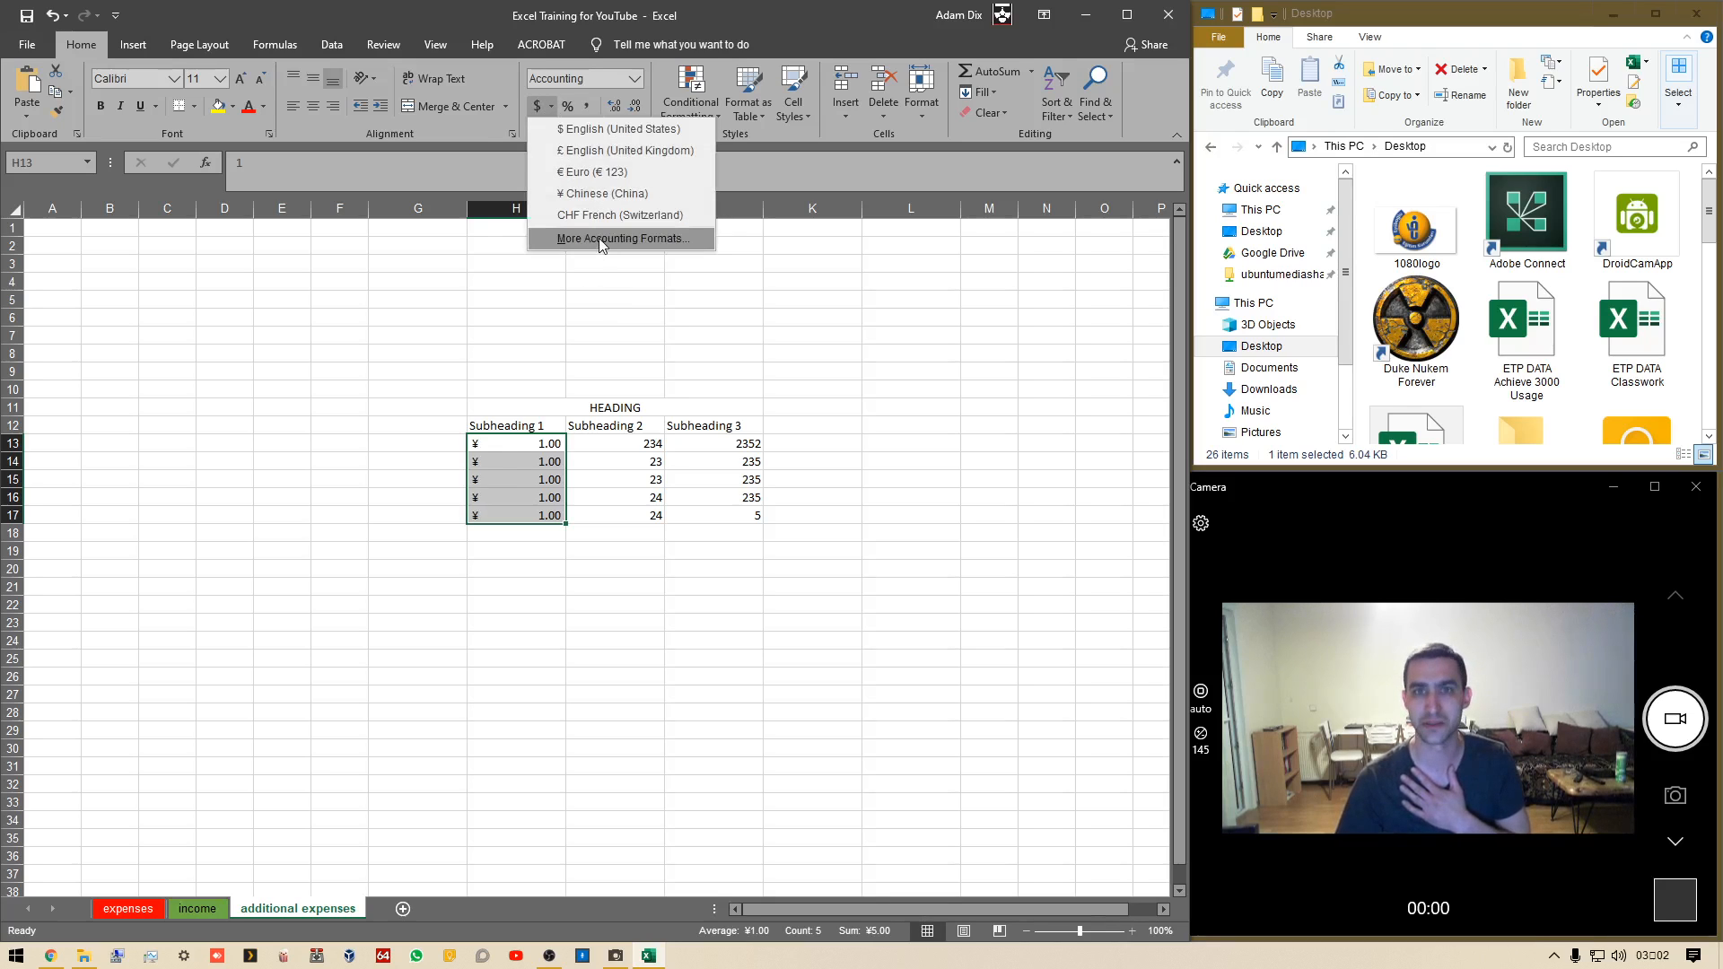
left_click(710, 314)
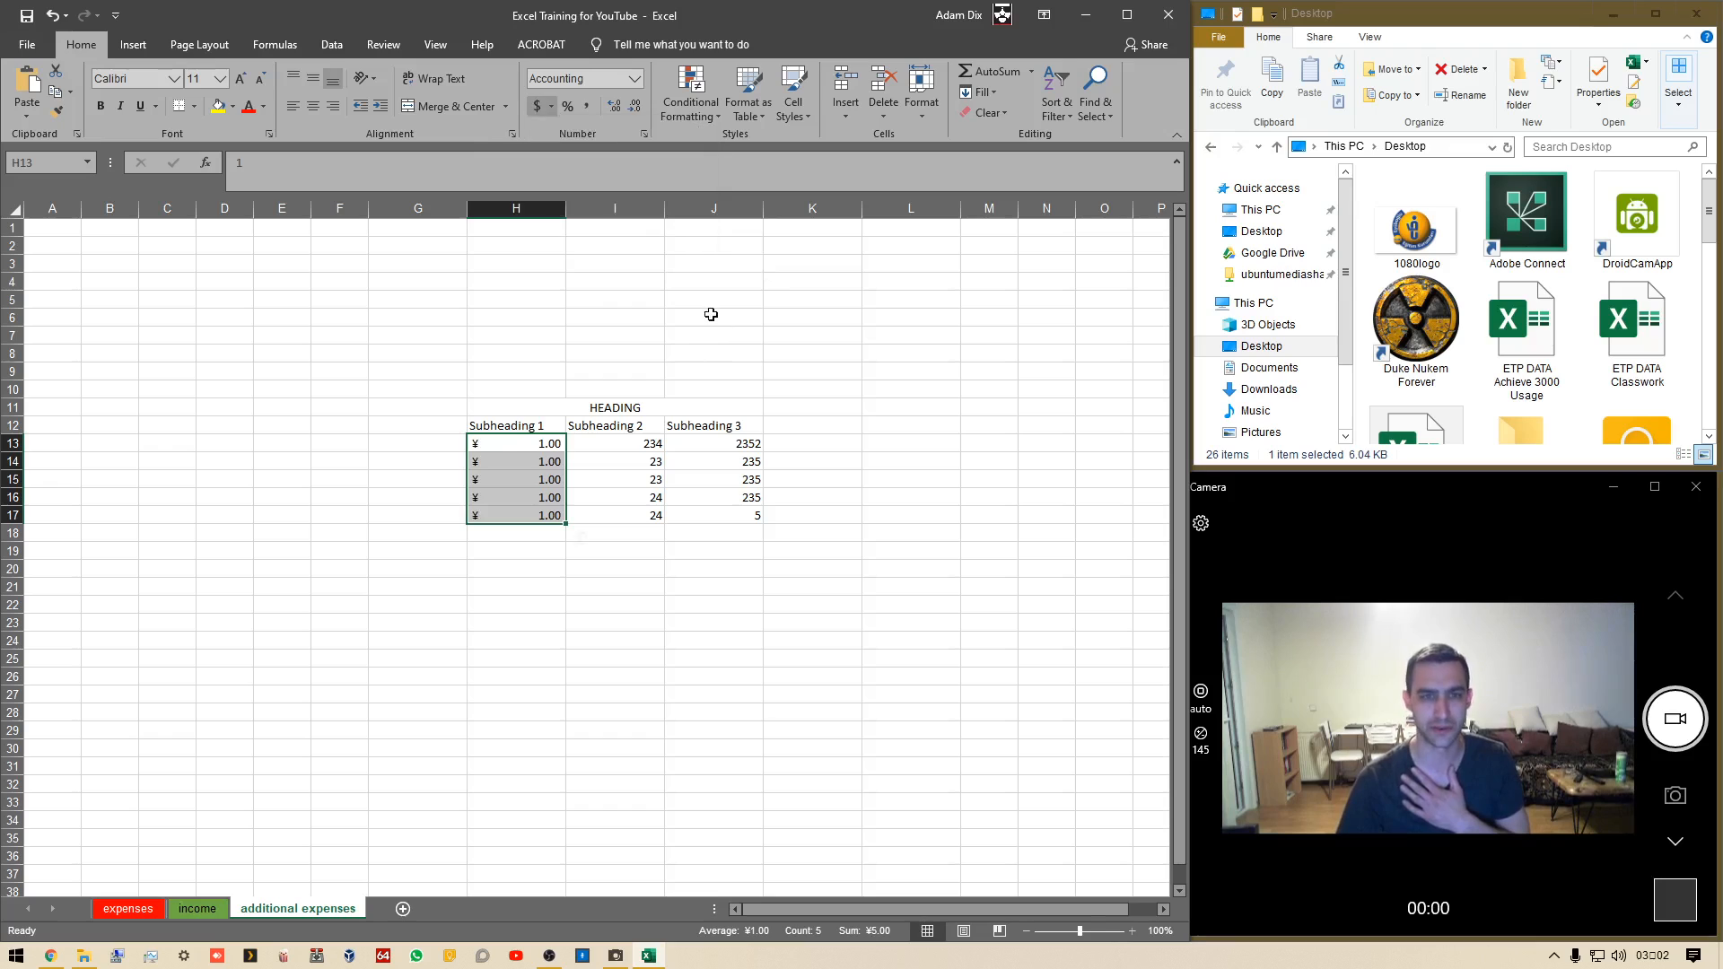
Apply the Percent Style format to the values in H13:H17
left_click(567, 106)
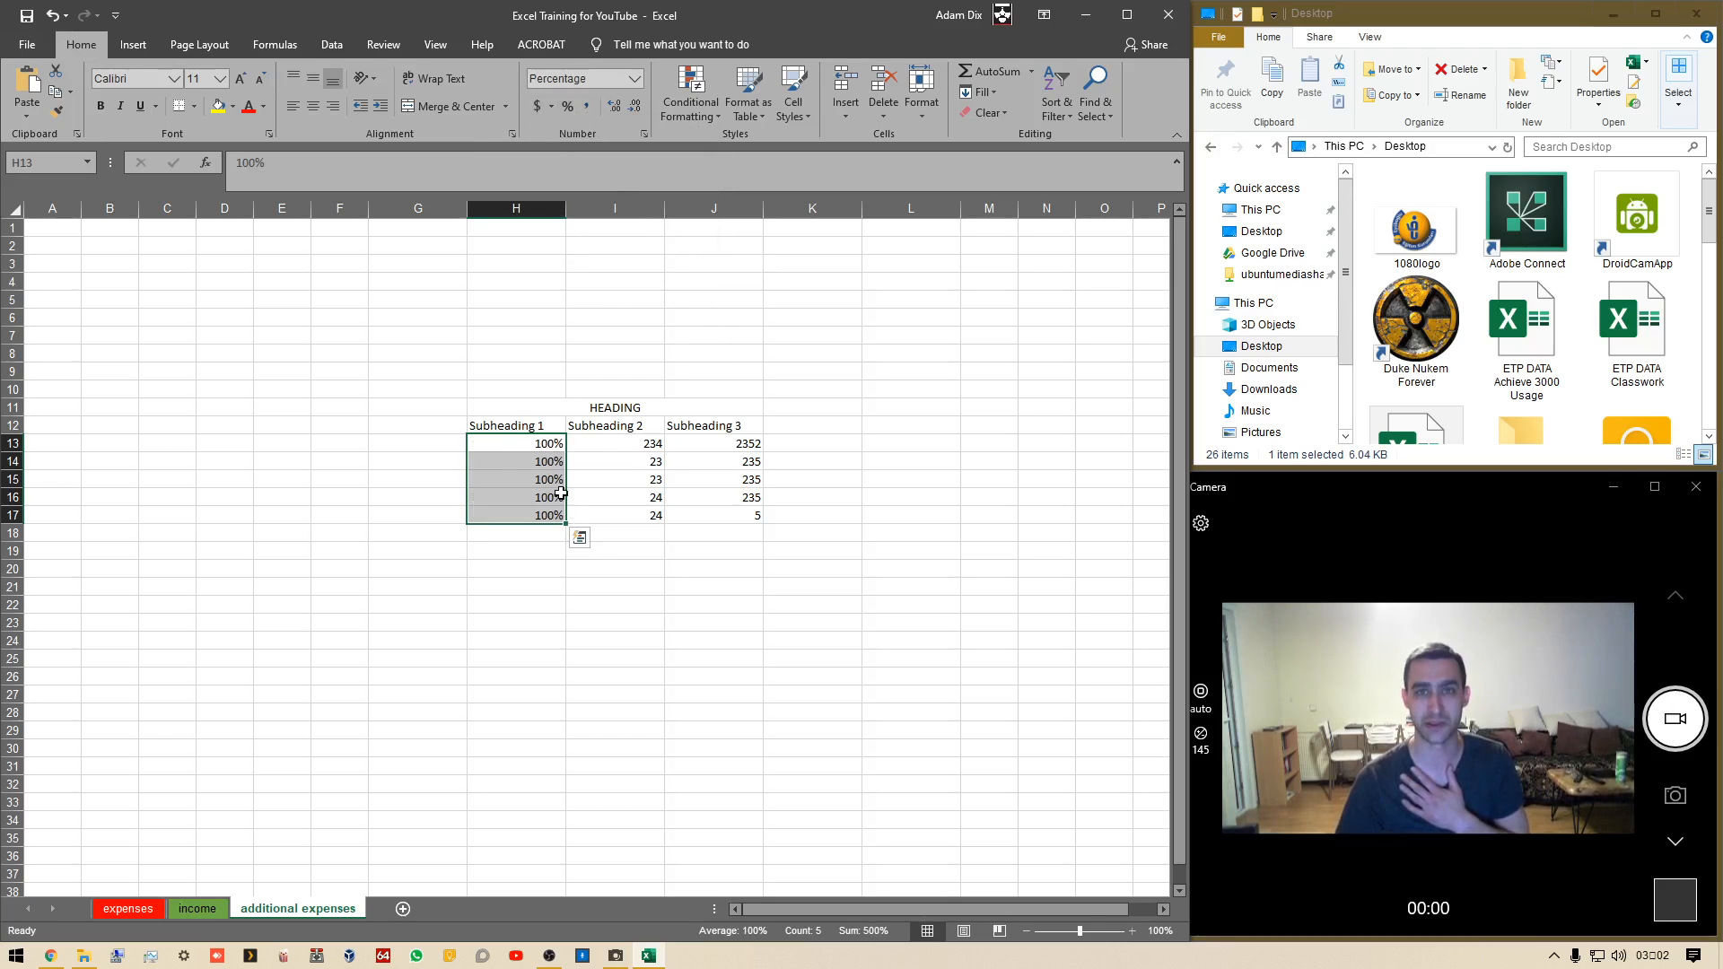
left_click(538, 673)
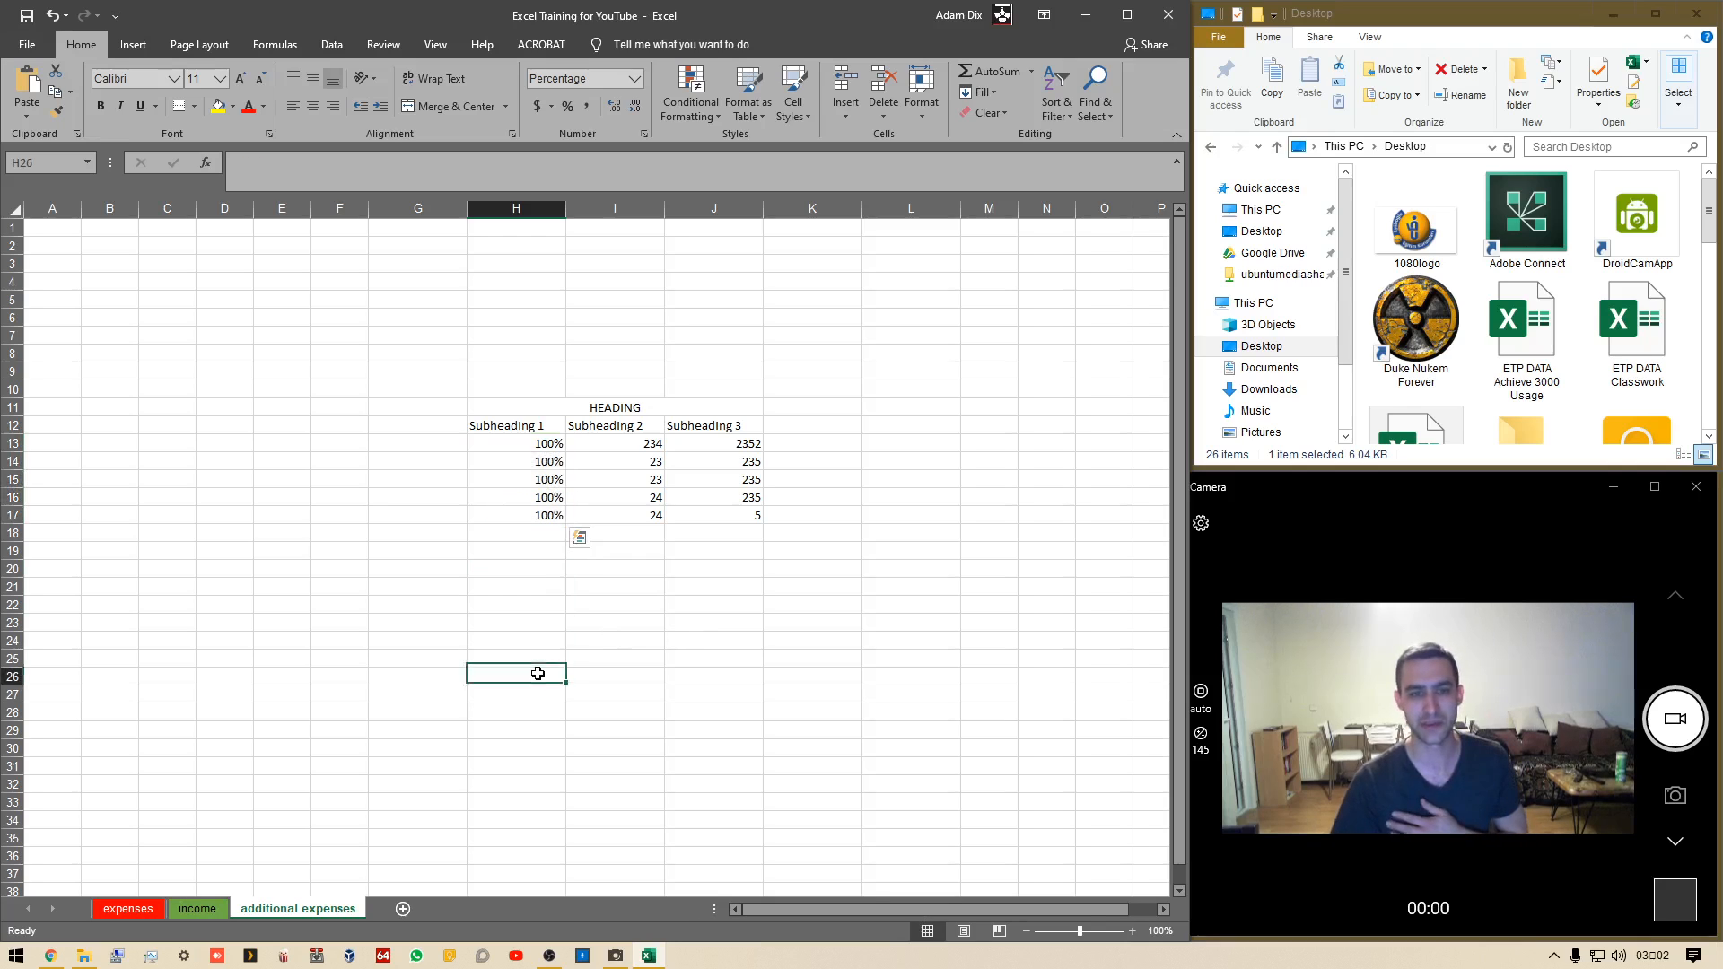
left_click(538, 443)
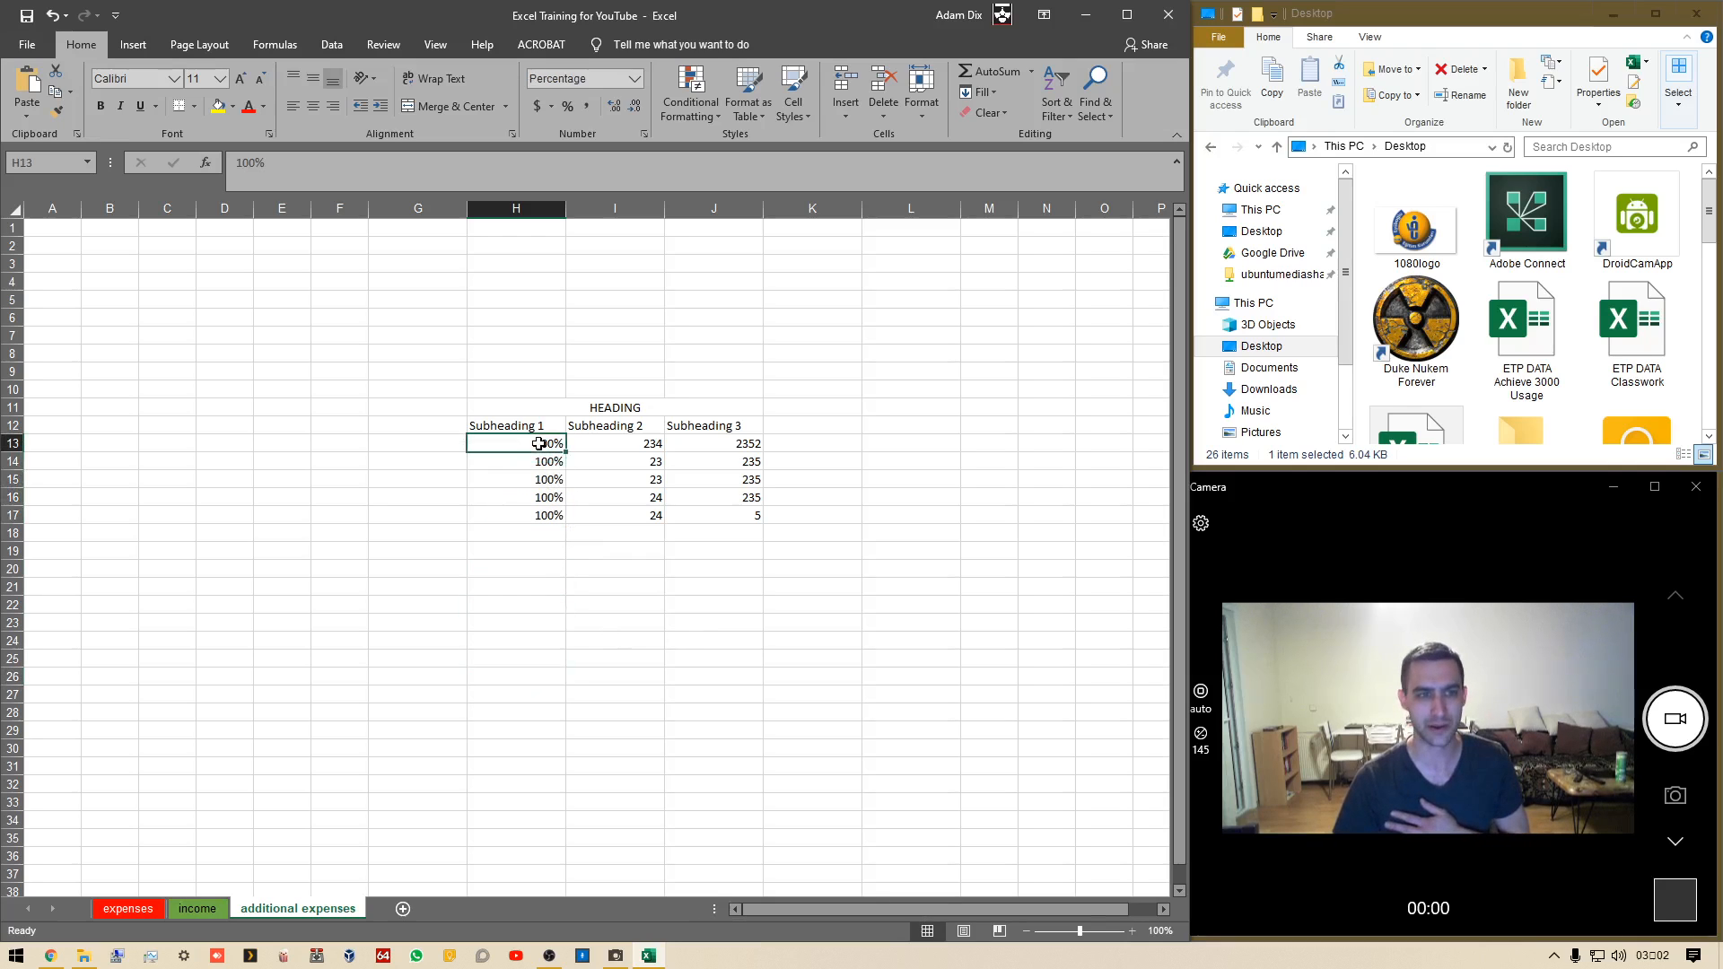
left_click(502, 485)
left_click(516, 521)
left_click(519, 499)
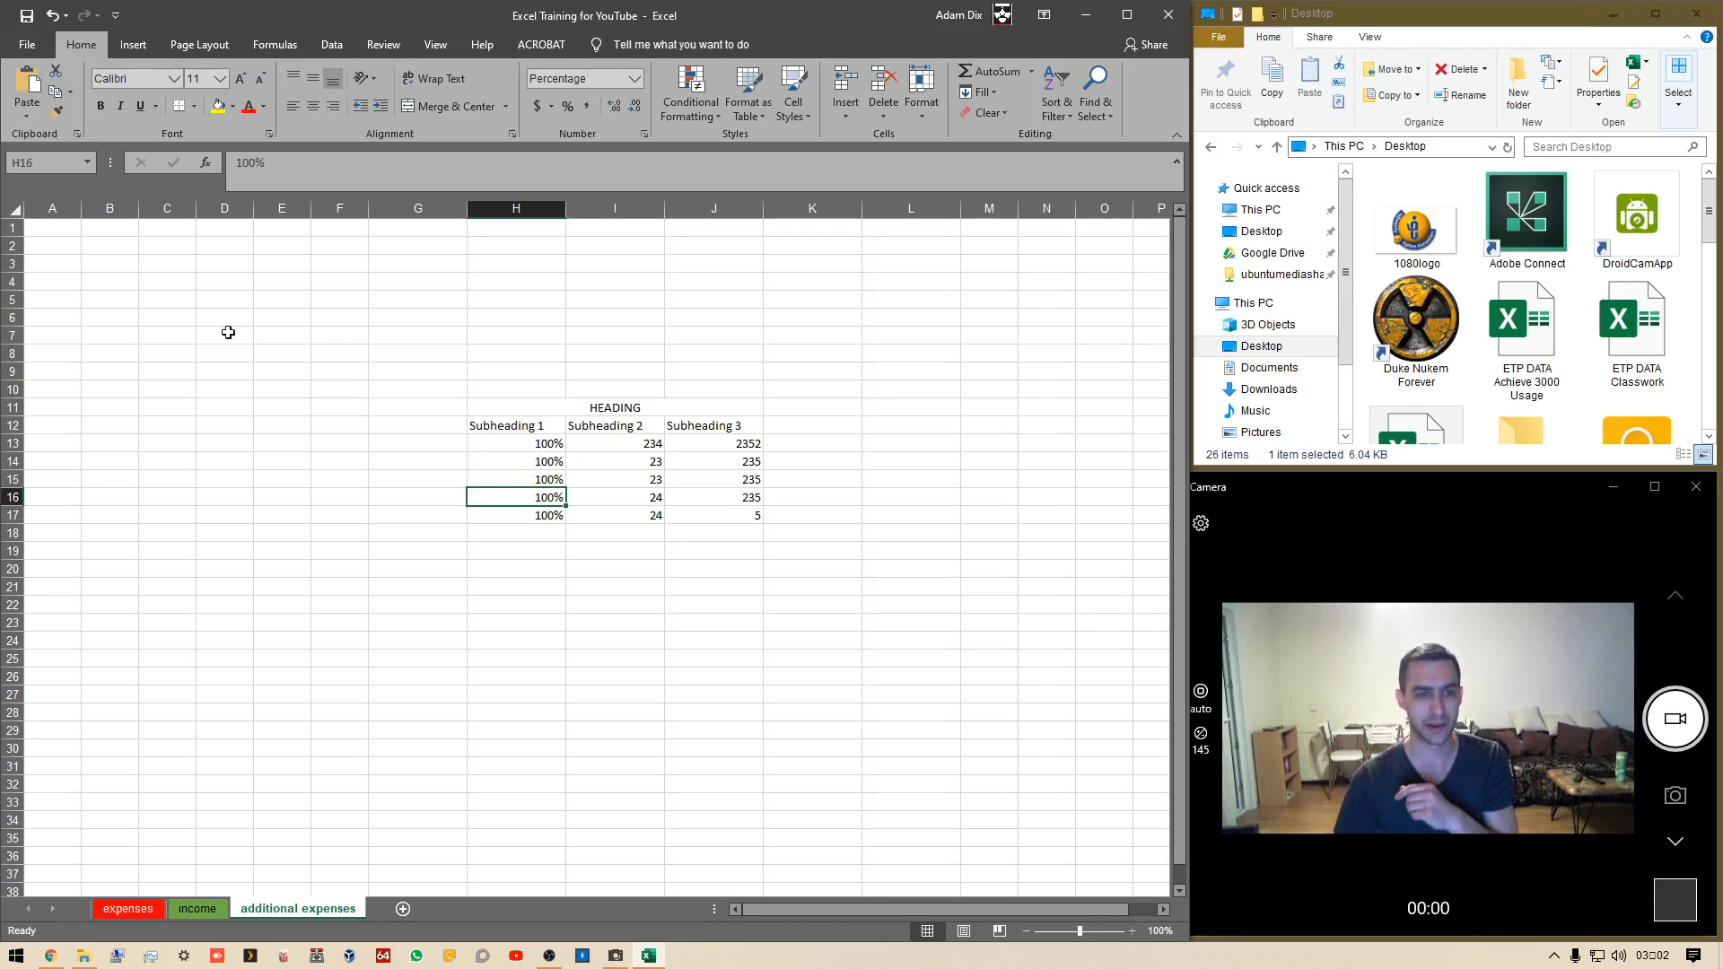
Enter 9 in C7 and the formula =C7/10 in D7
left_click(190, 340)
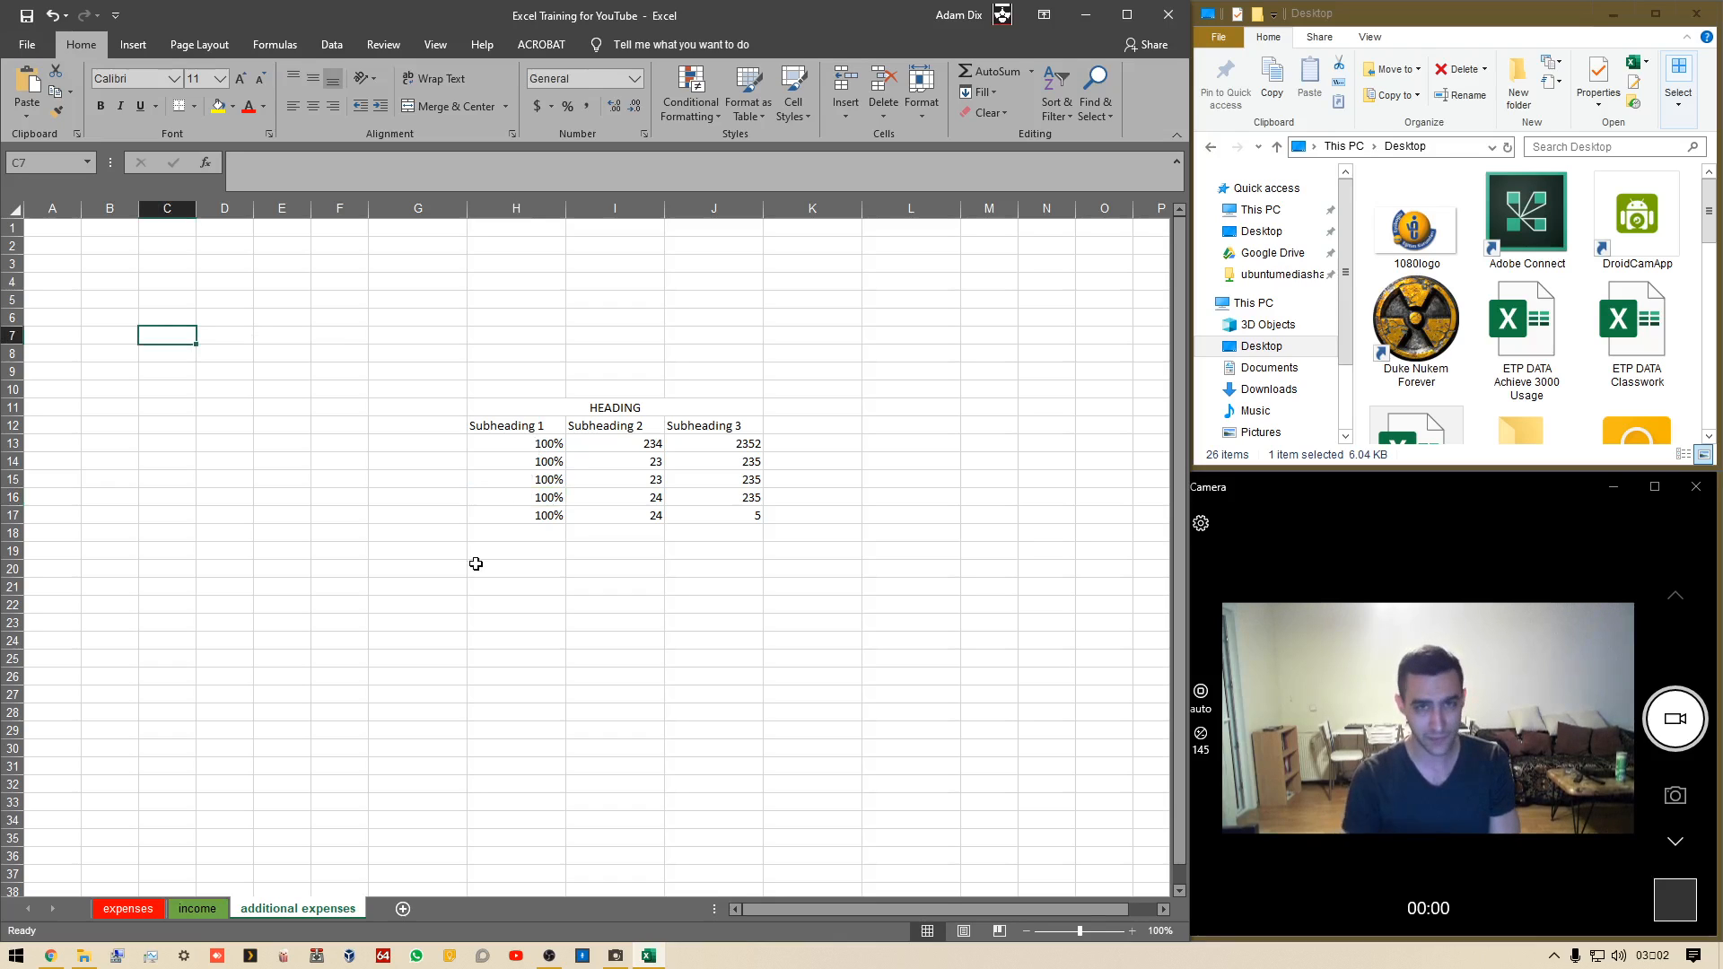
type("9")
key("Return")
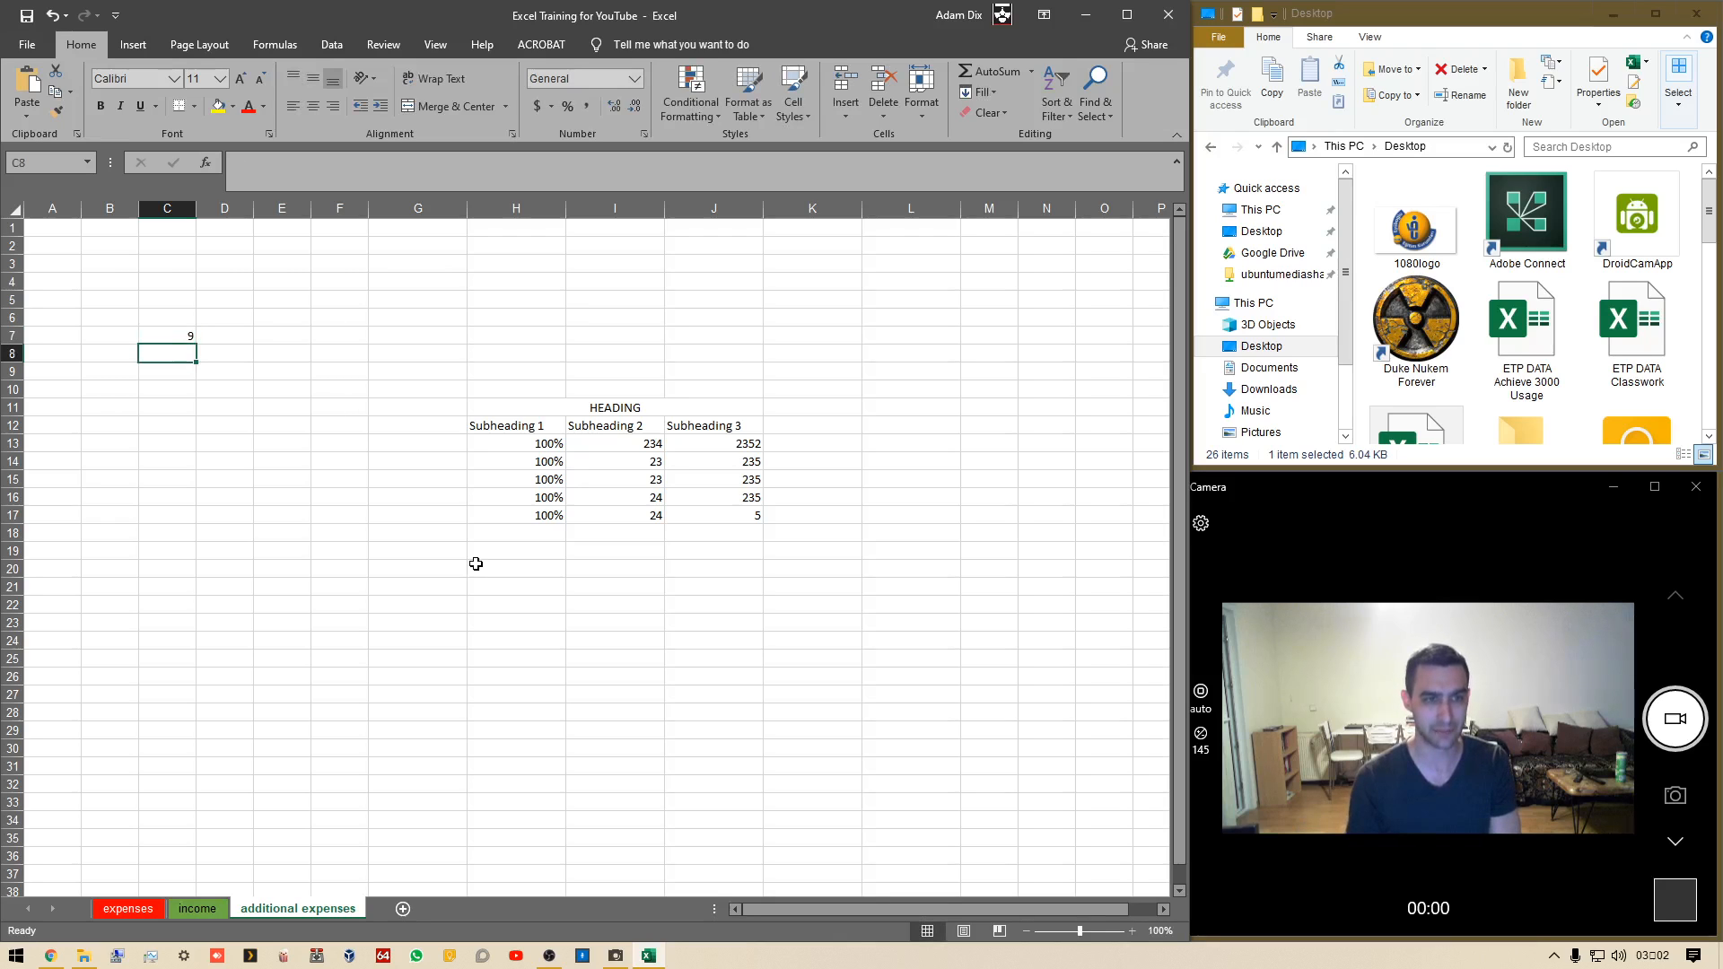
key("Up")
key("Right")
type("=C7/190")
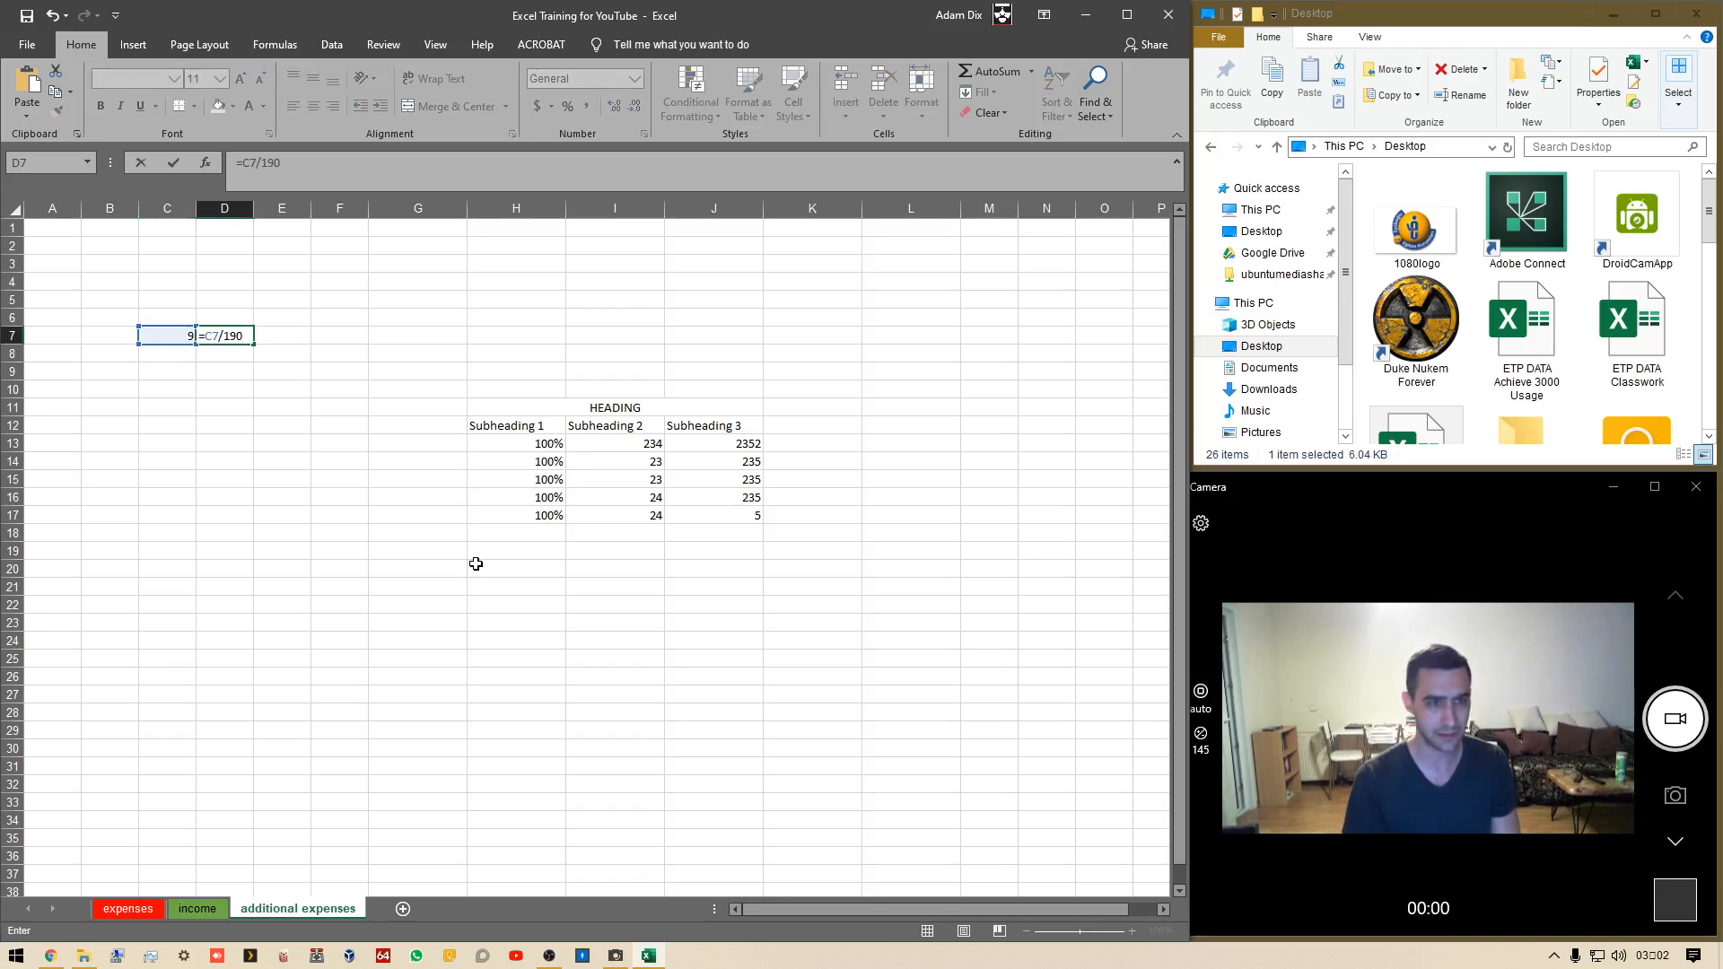
key("BackSpace")
key("BackSpace")
type("0")
key("Return")
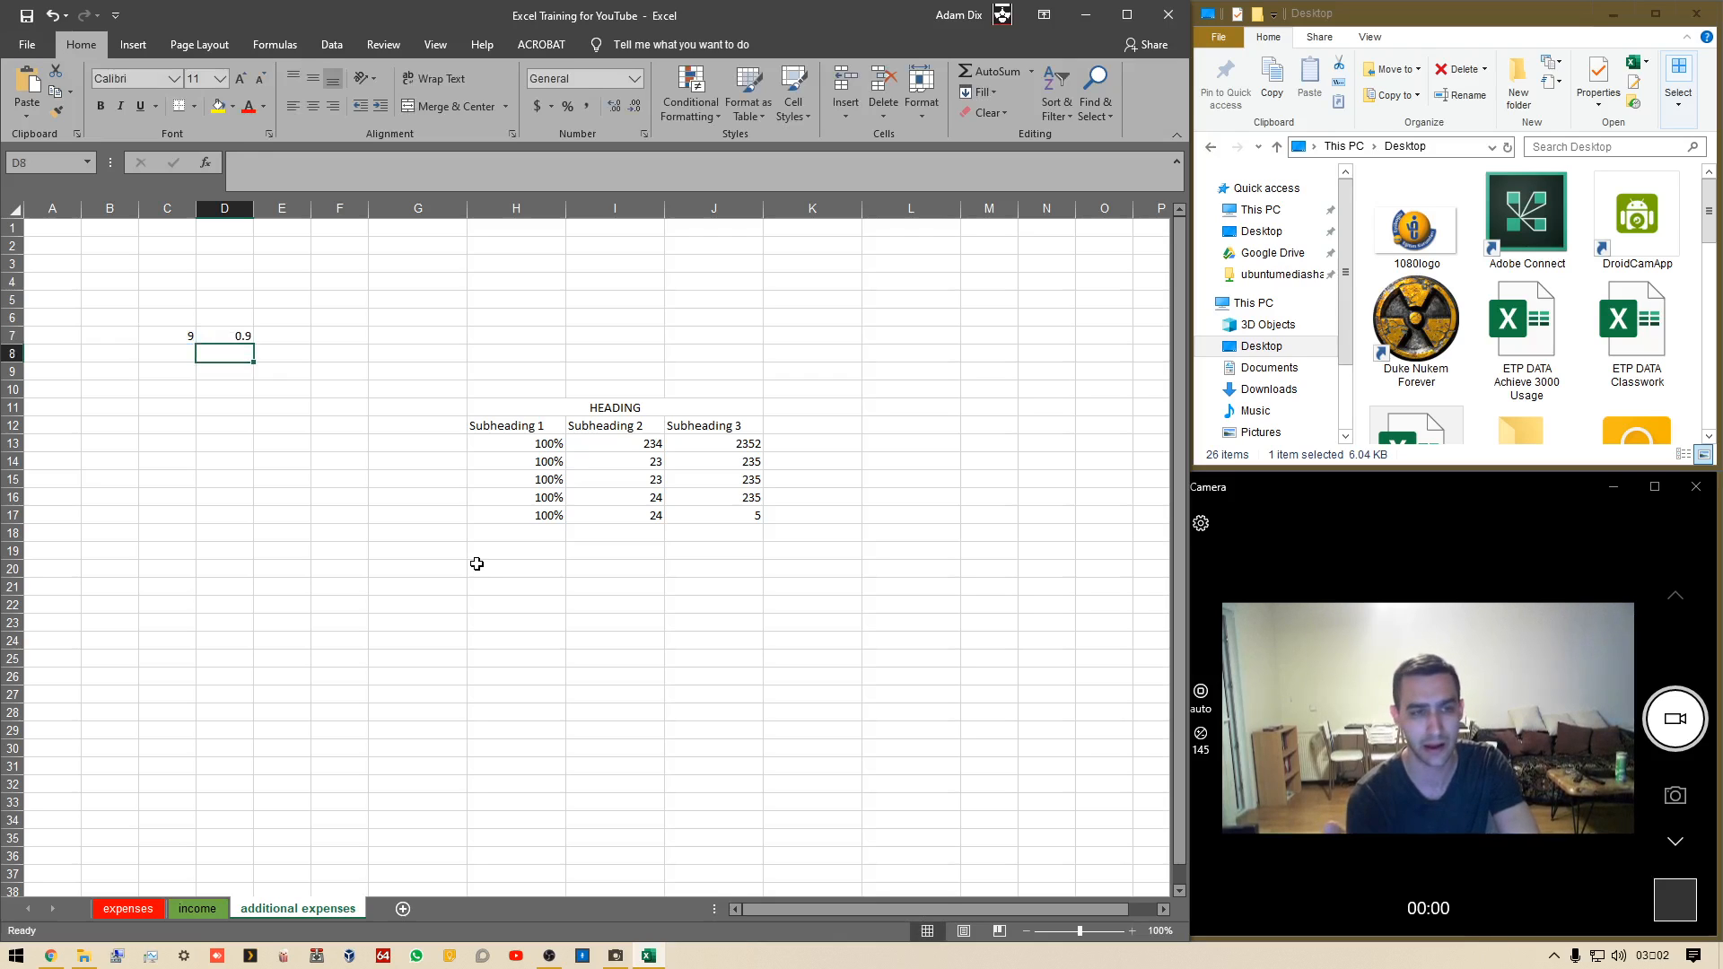
Enter the formula =D7*100 in E7
key("Up")
key("Right")
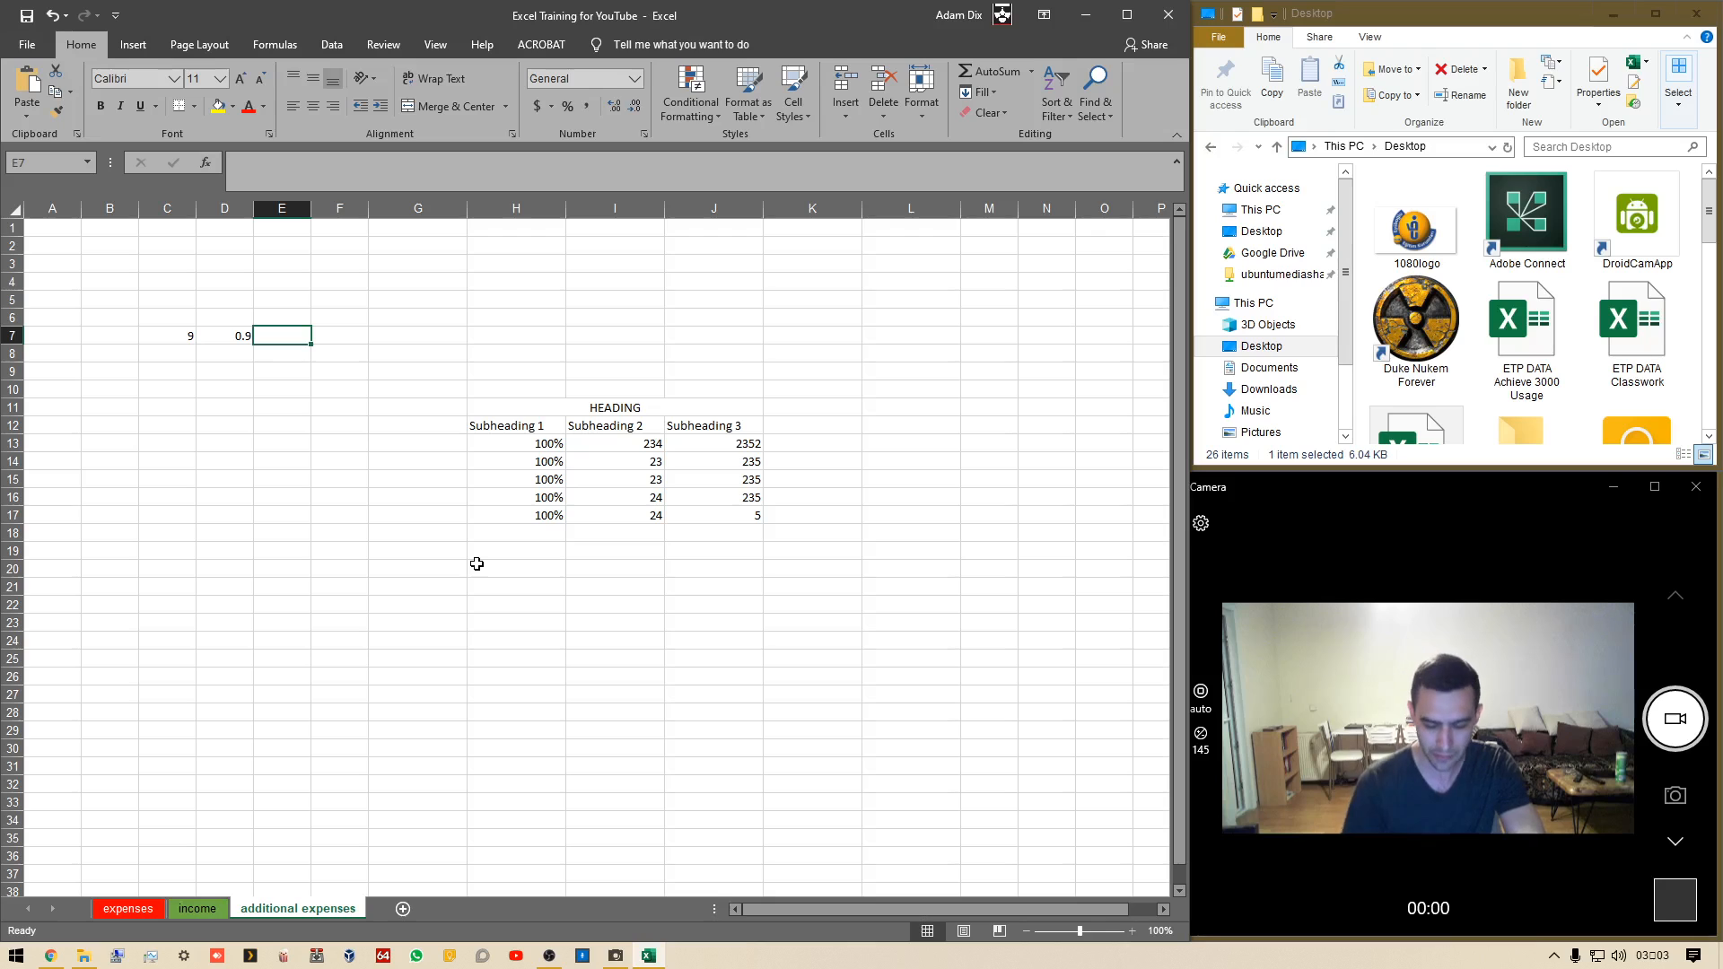
type("=")
key("Left")
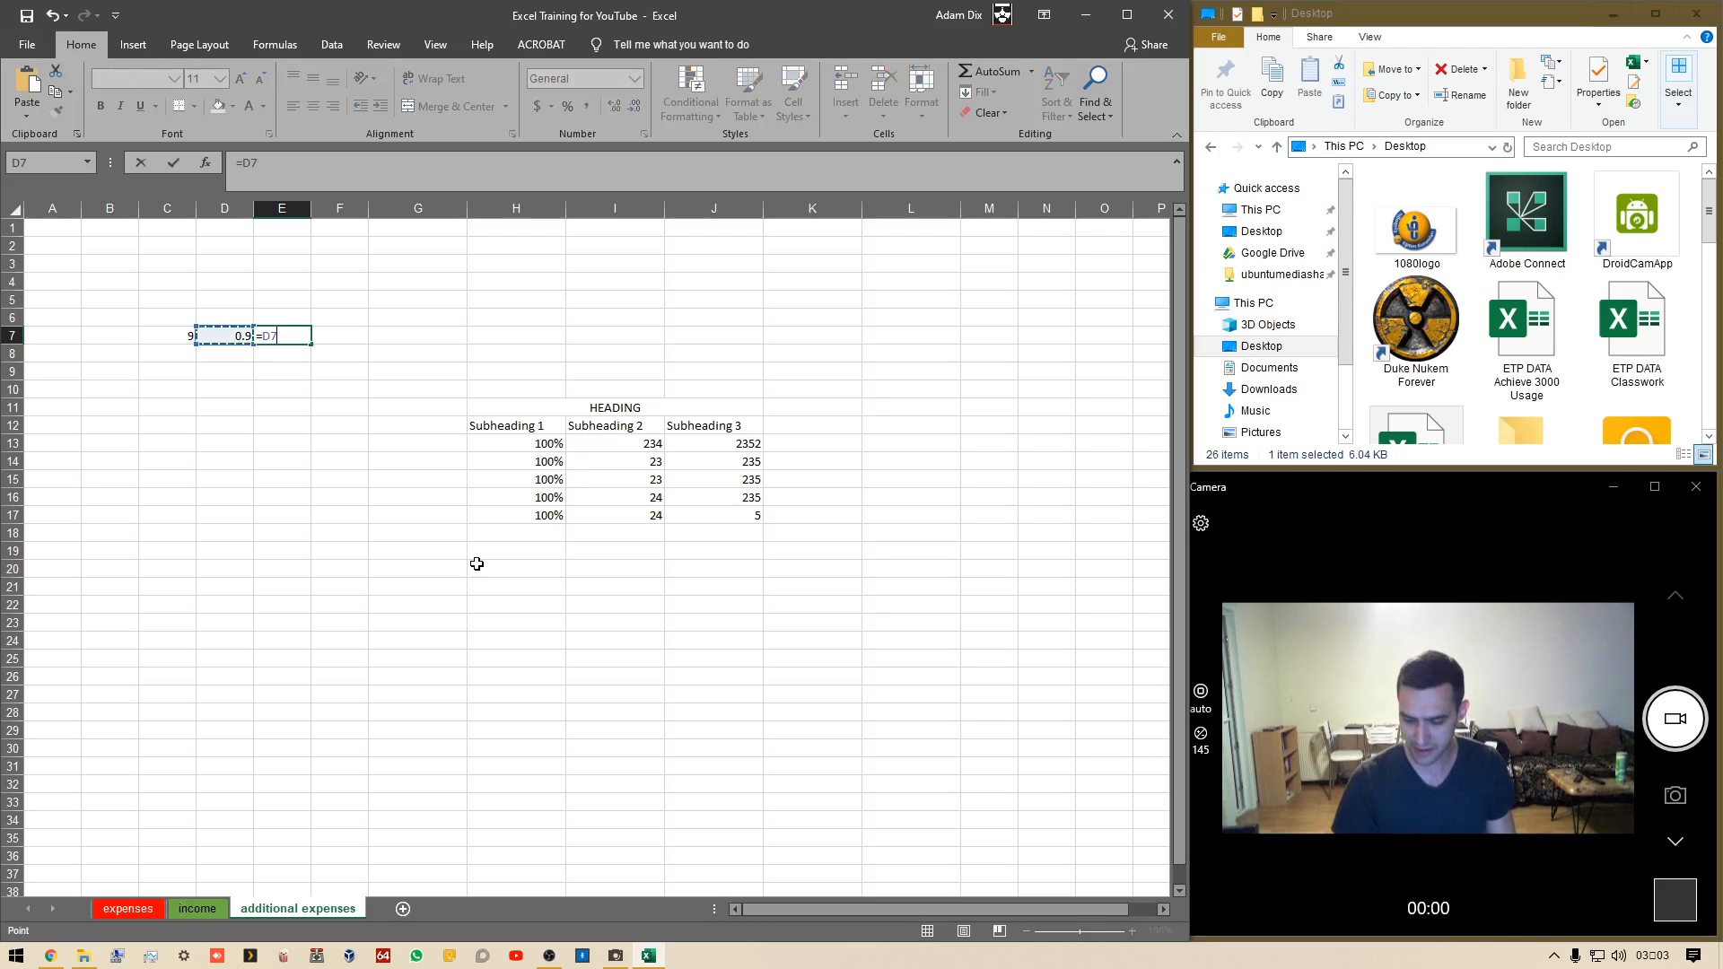
type("*")
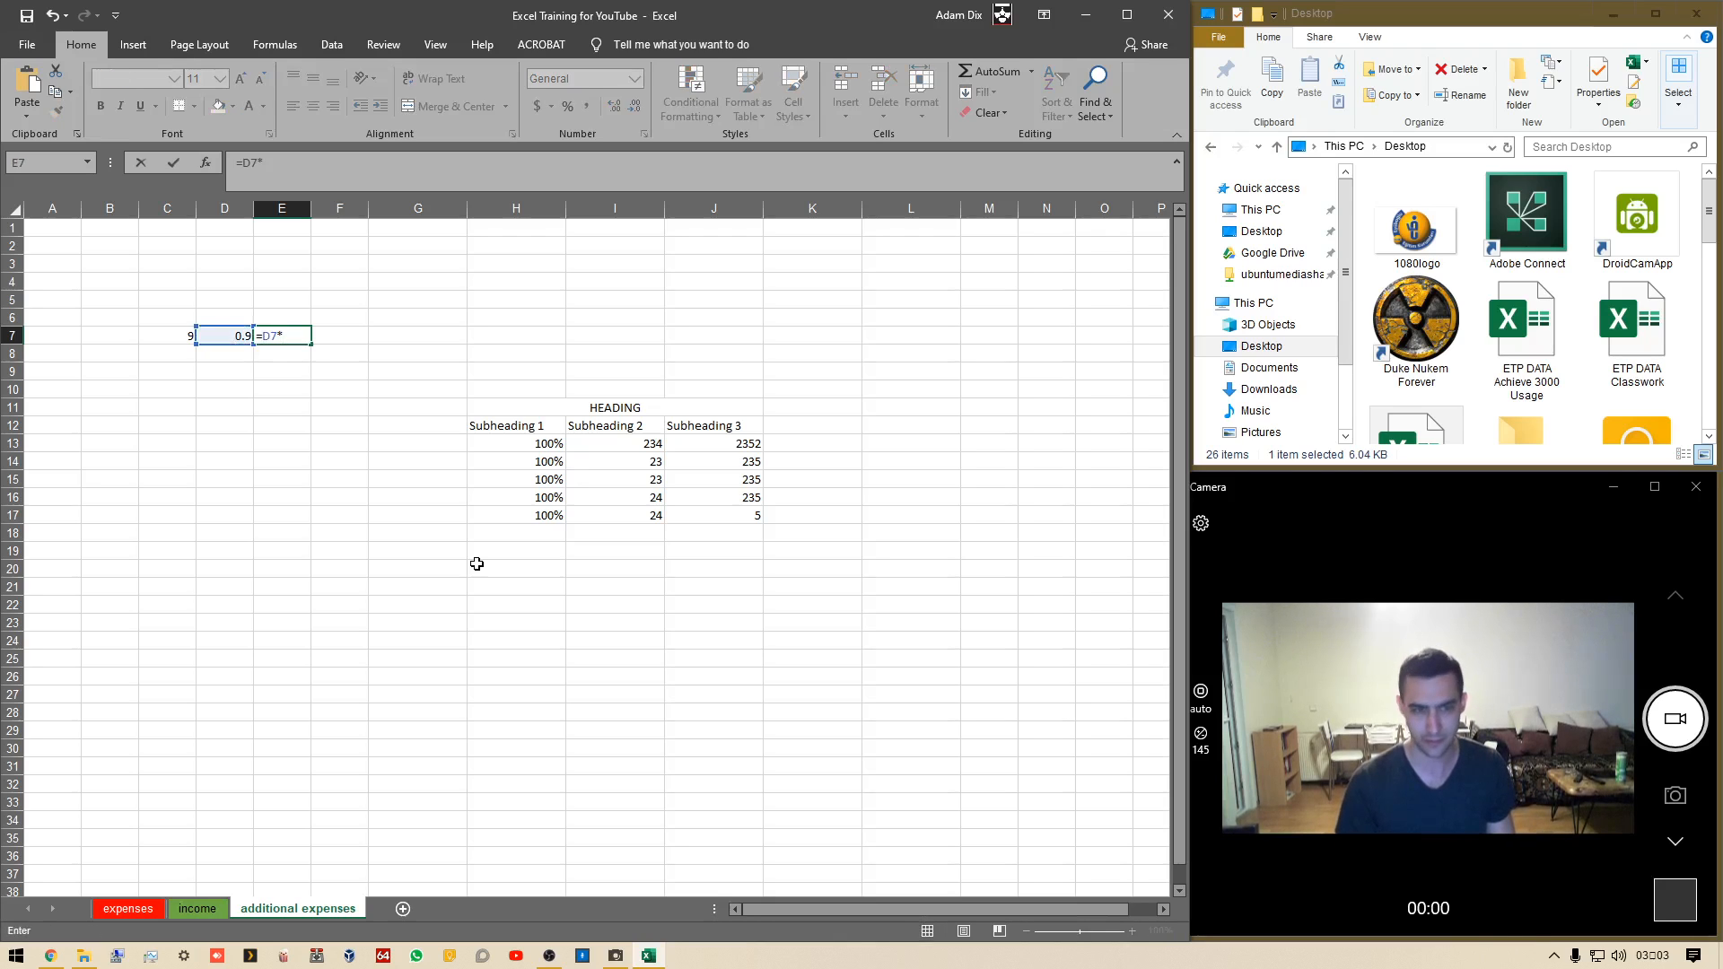
type("100")
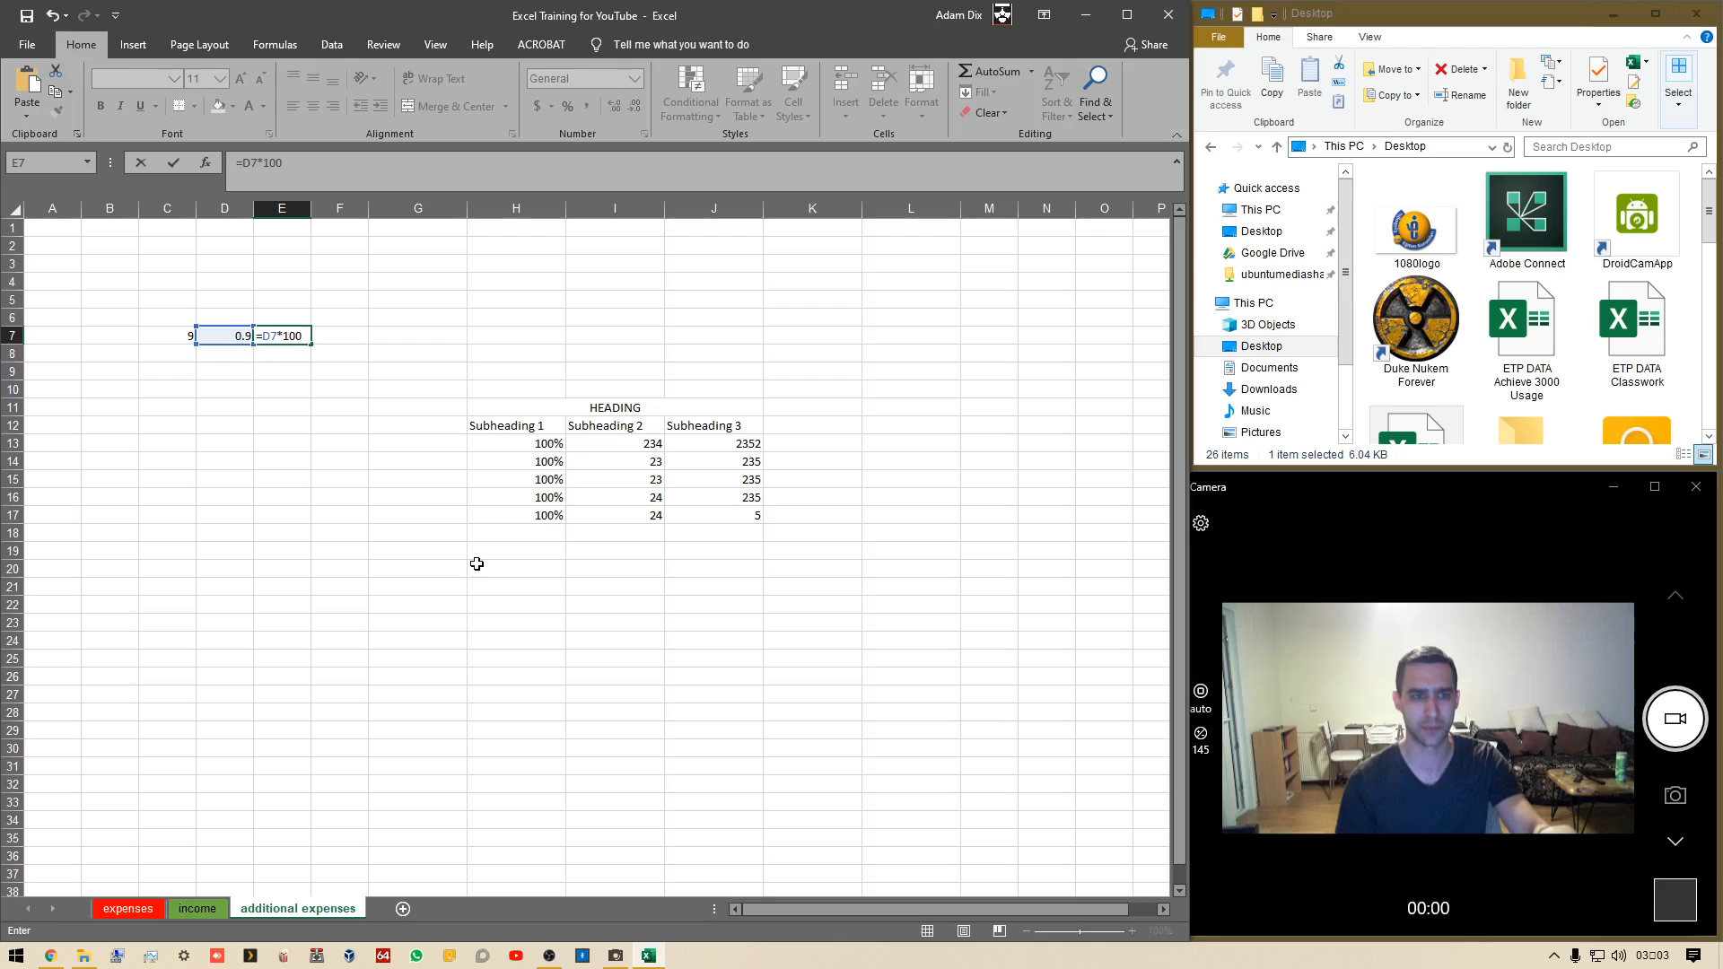
key("Return")
key("Up")
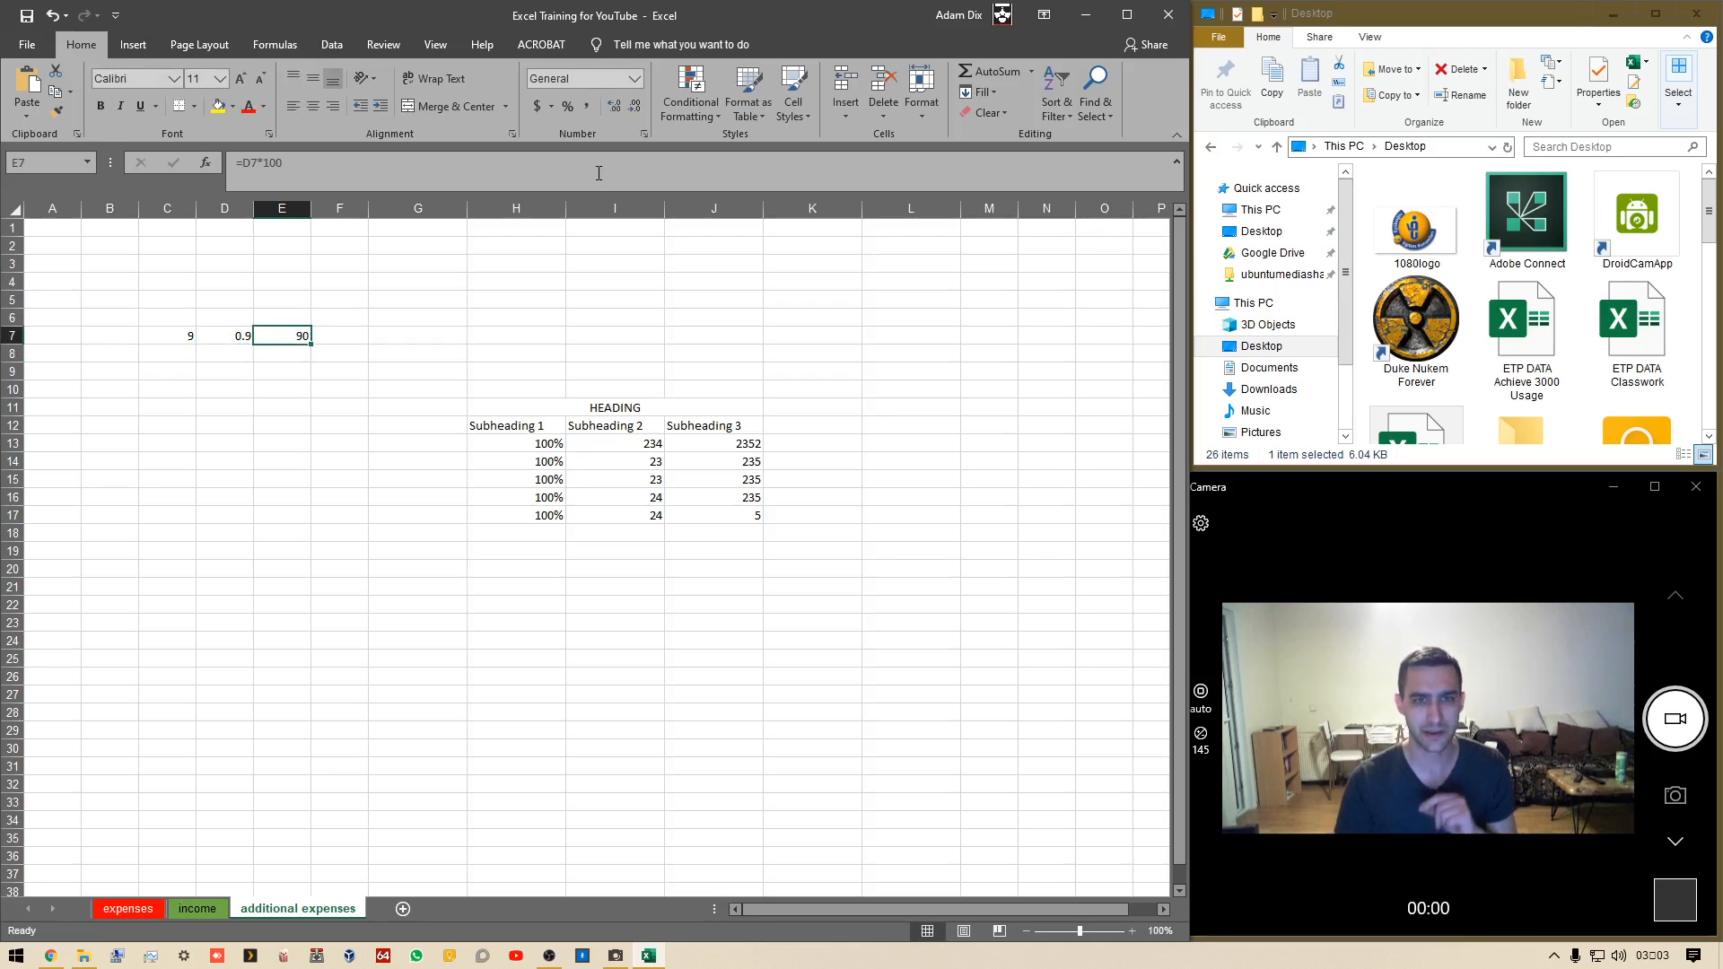
Delete the E7 formula and display D7 as a percentage instead
left_click(566, 104)
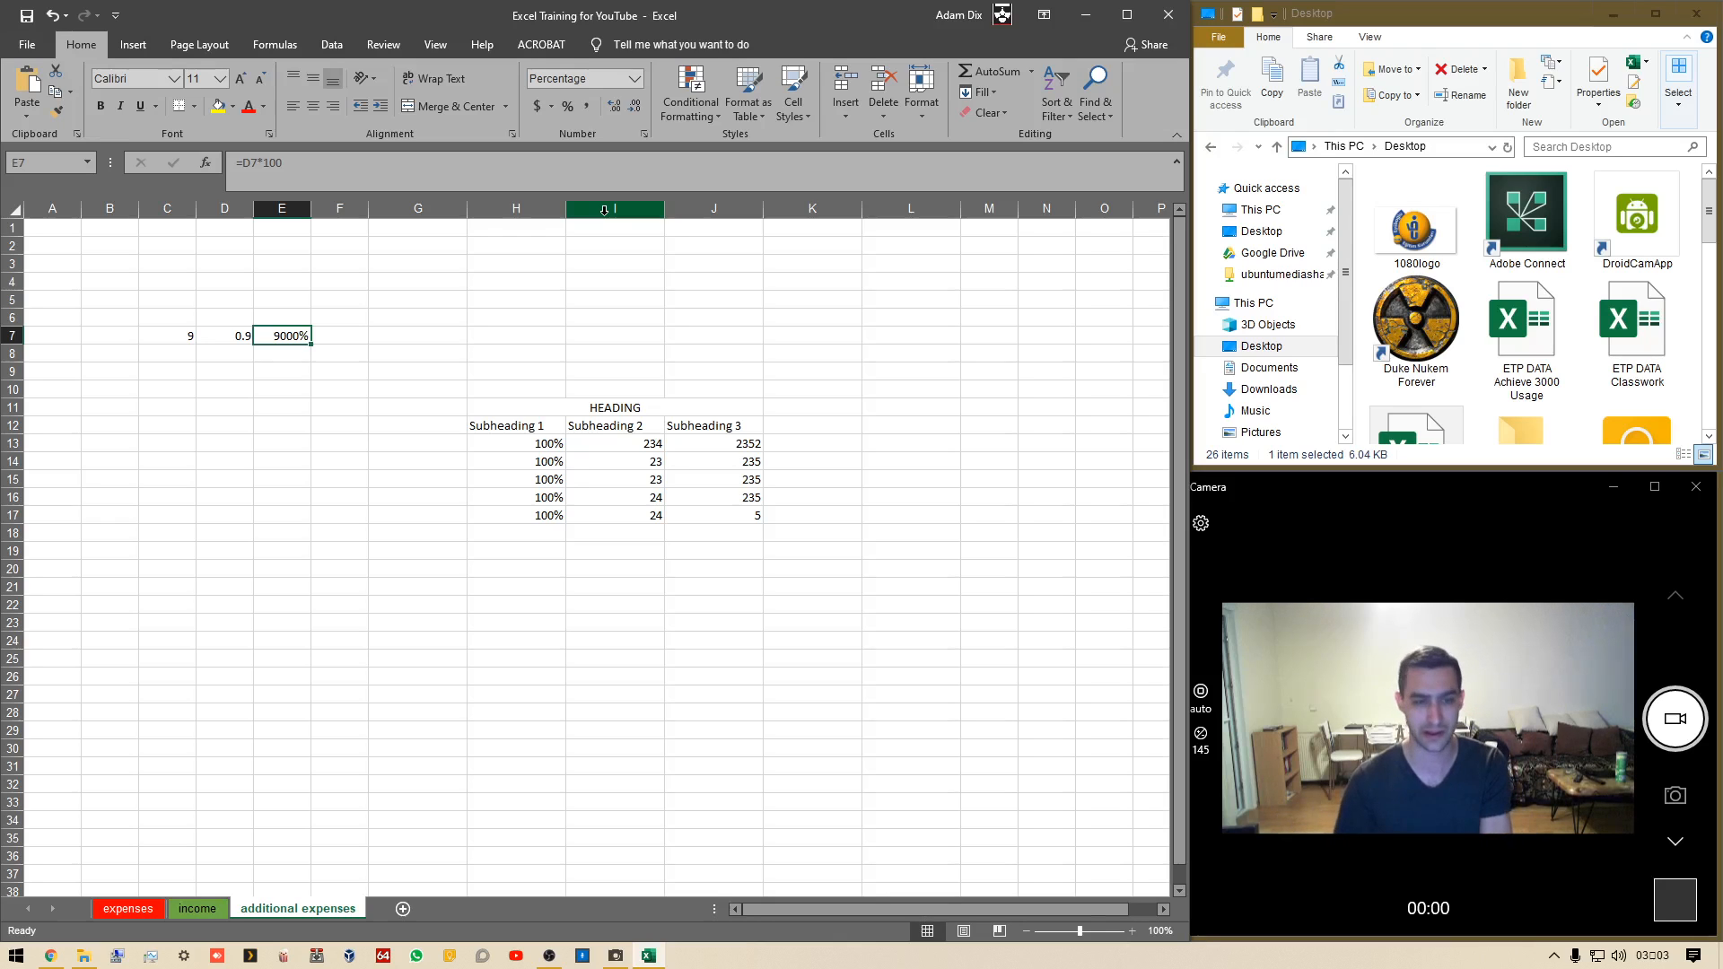
key("Delete")
key("Left")
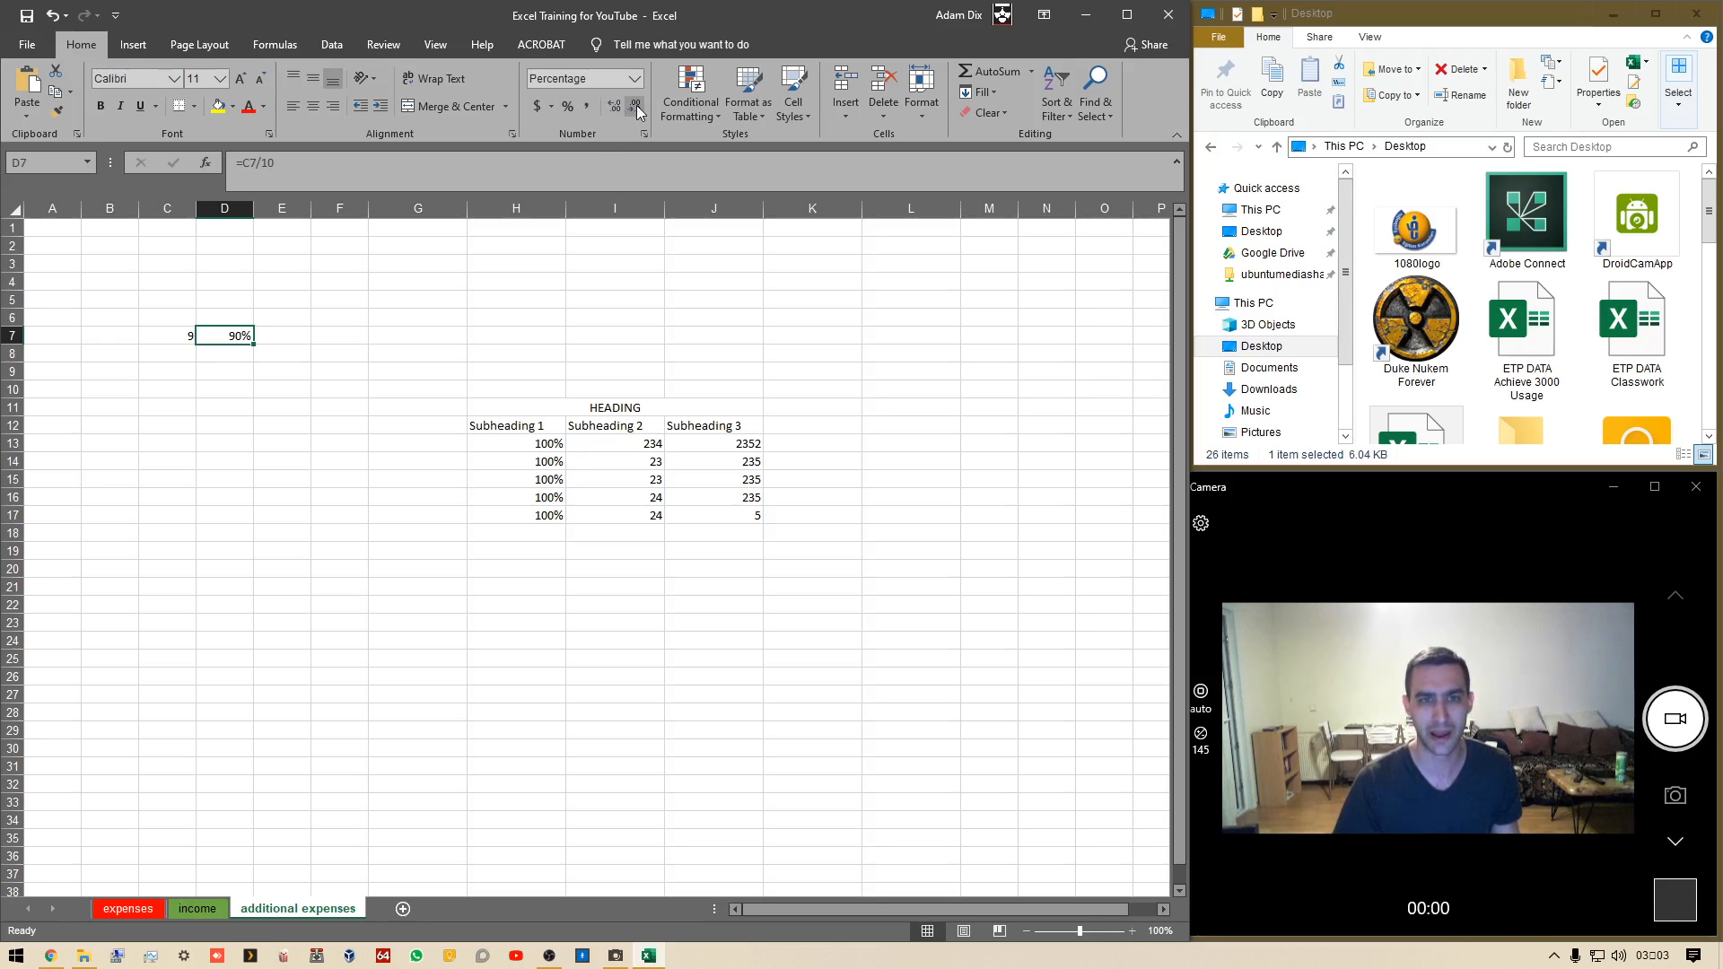
Increase the decimal places shown in I14 to four
left_click(632, 458)
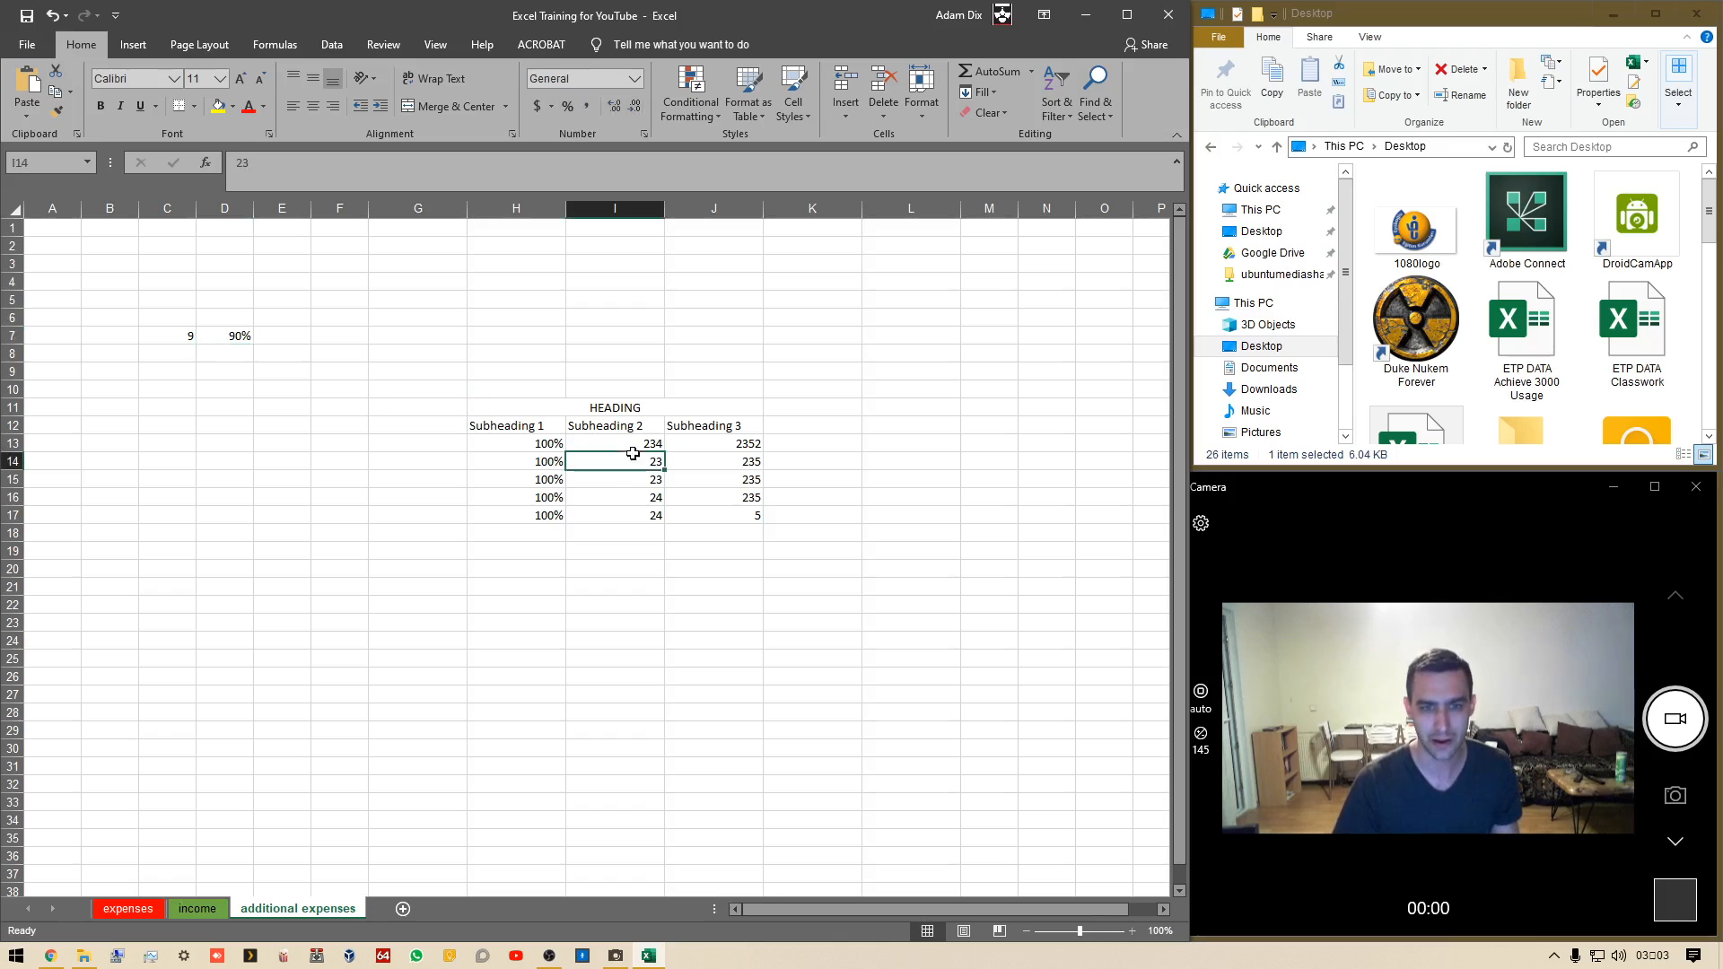
left_click(612, 112)
left_click(612, 111)
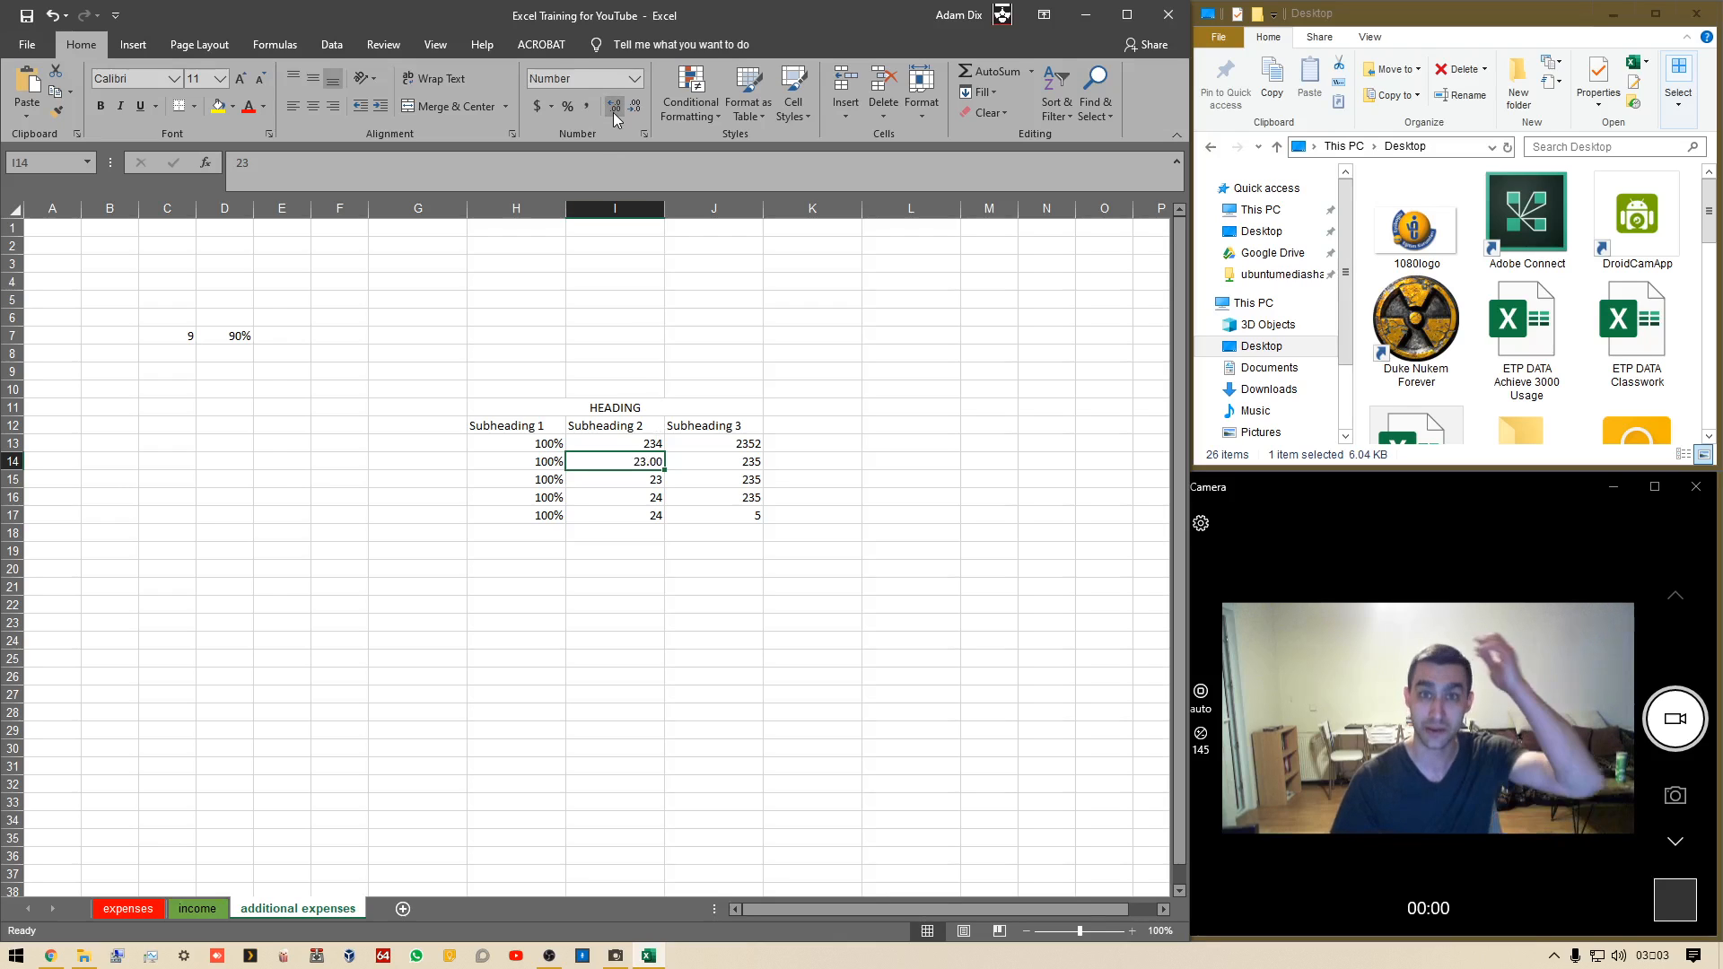
left_click(612, 111)
left_click(612, 111)
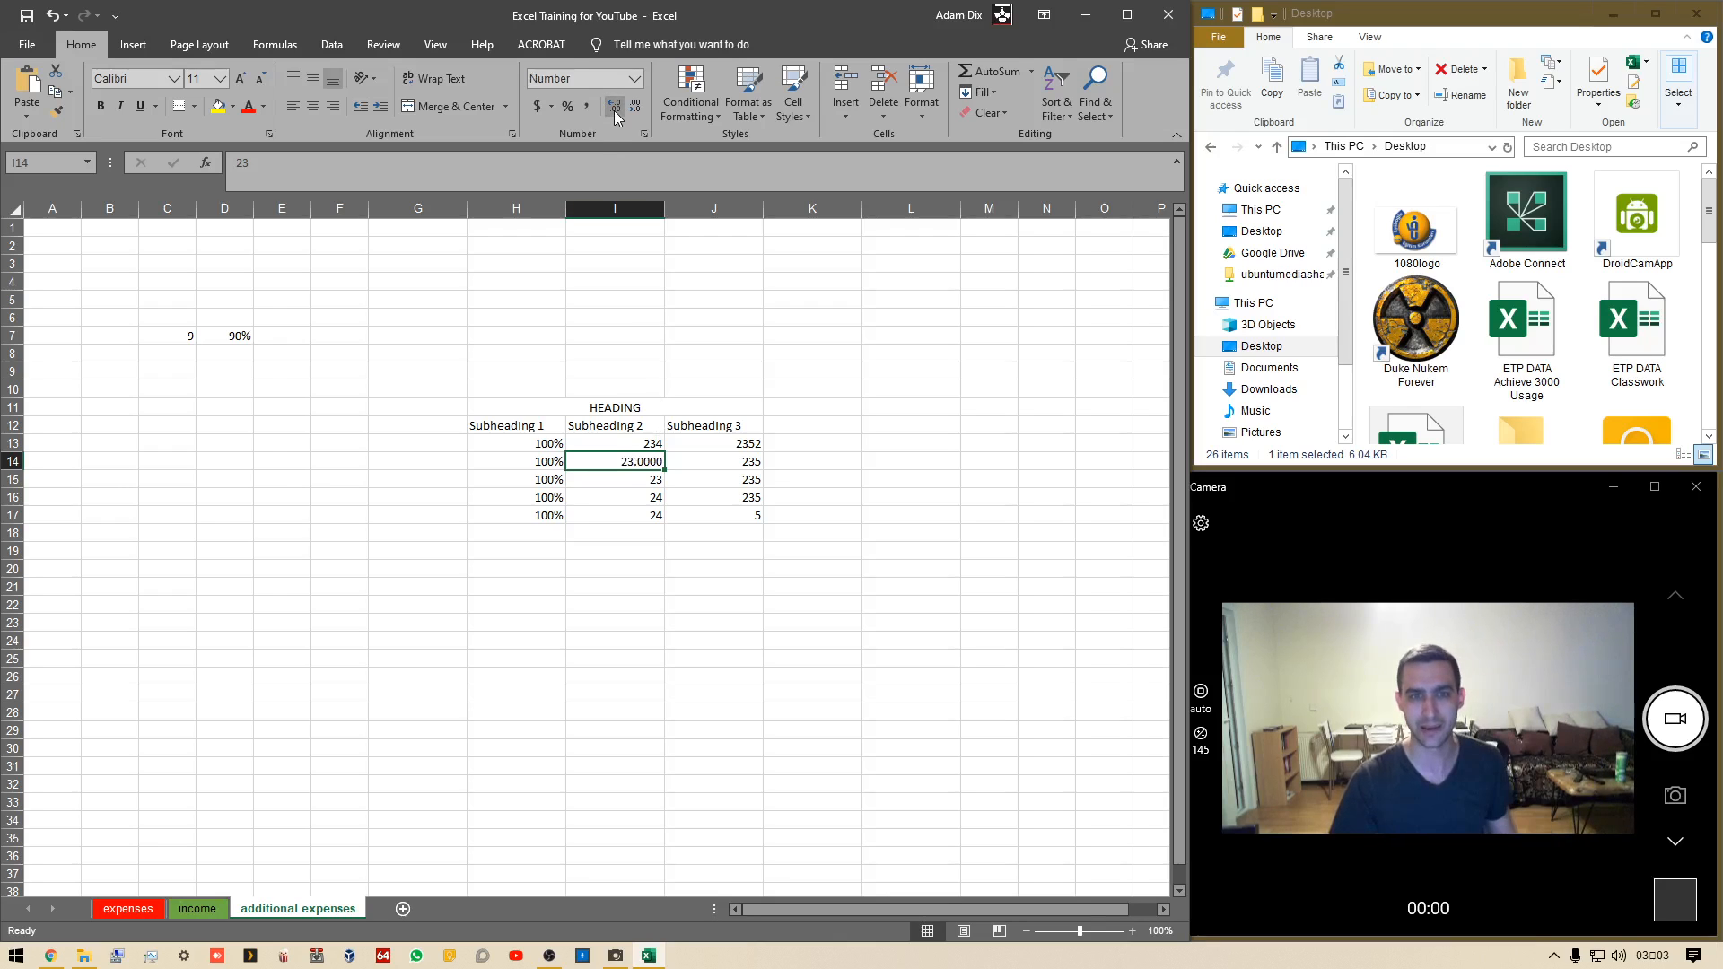
Change the value in I14 to 22.569874025
double_click(648, 467)
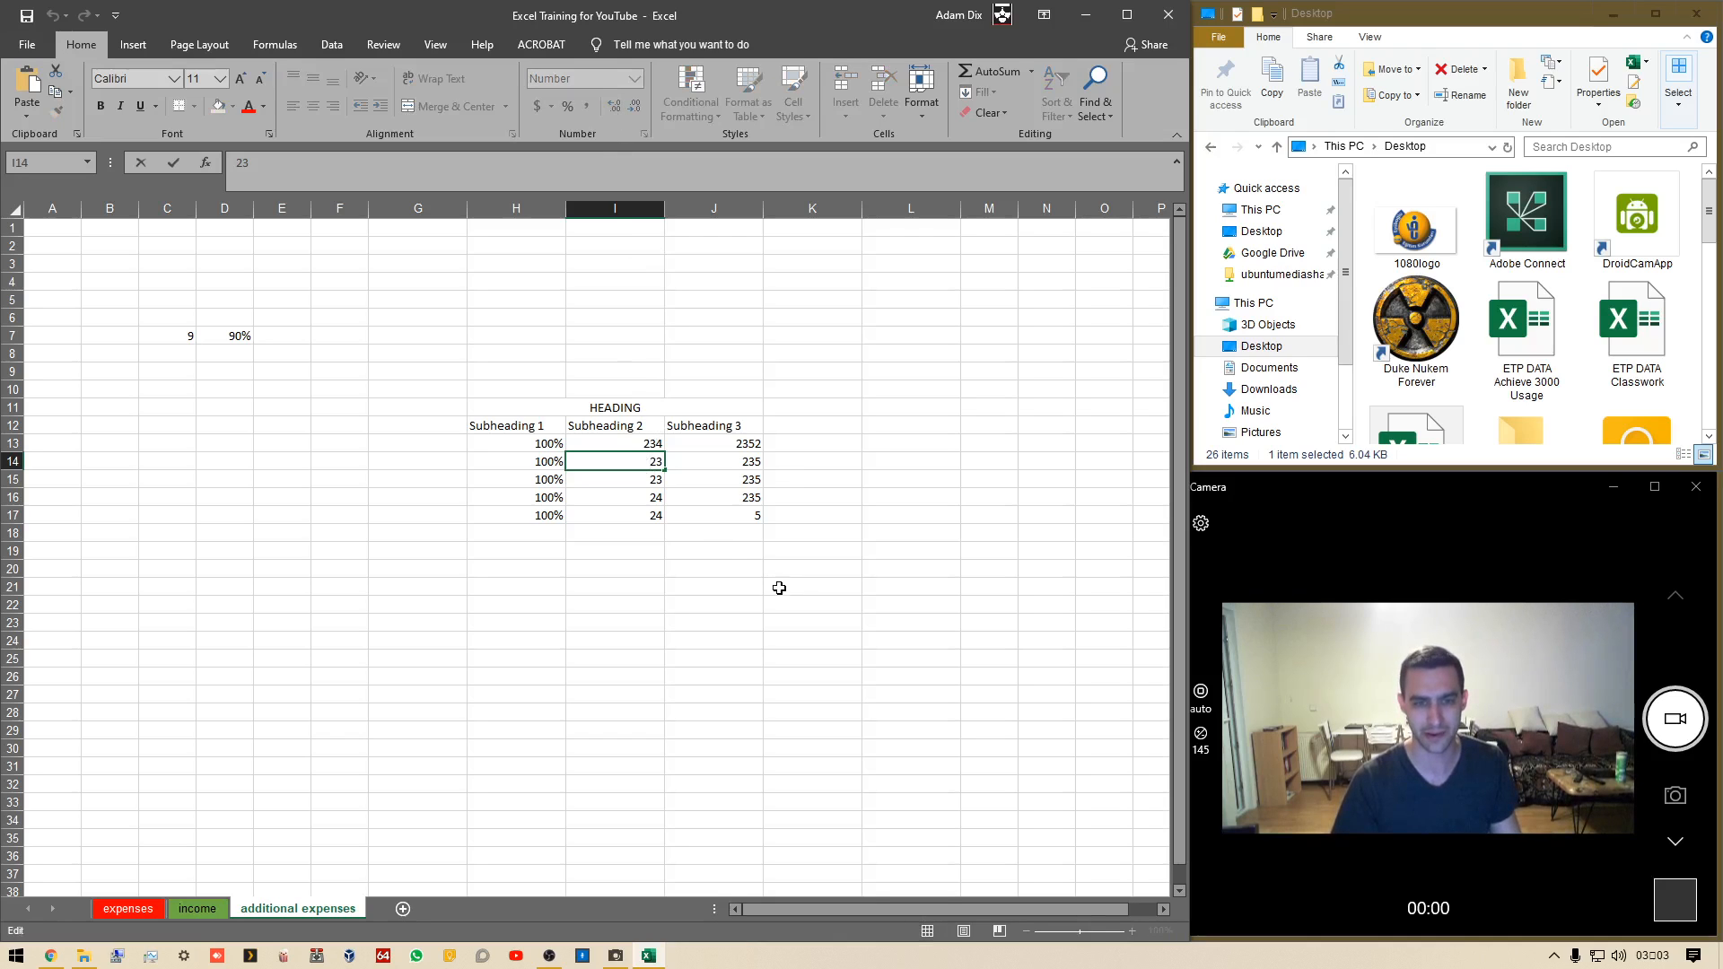
key("BackSpace")
key("BackSpace")
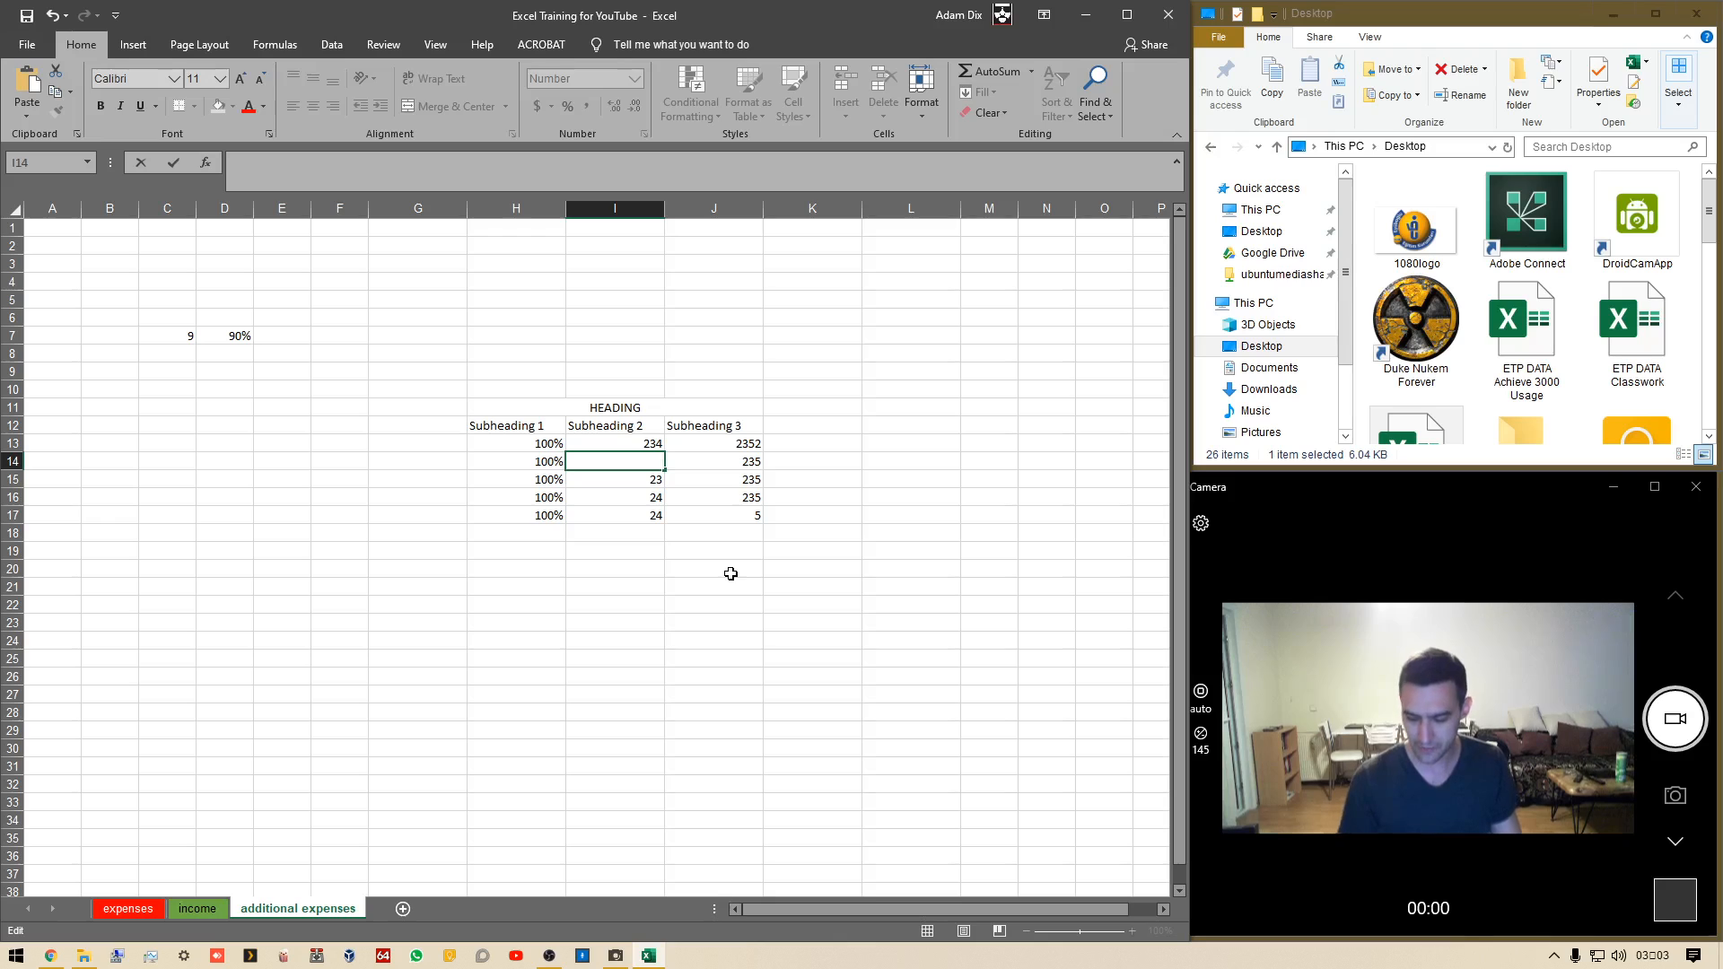
type("22.56")
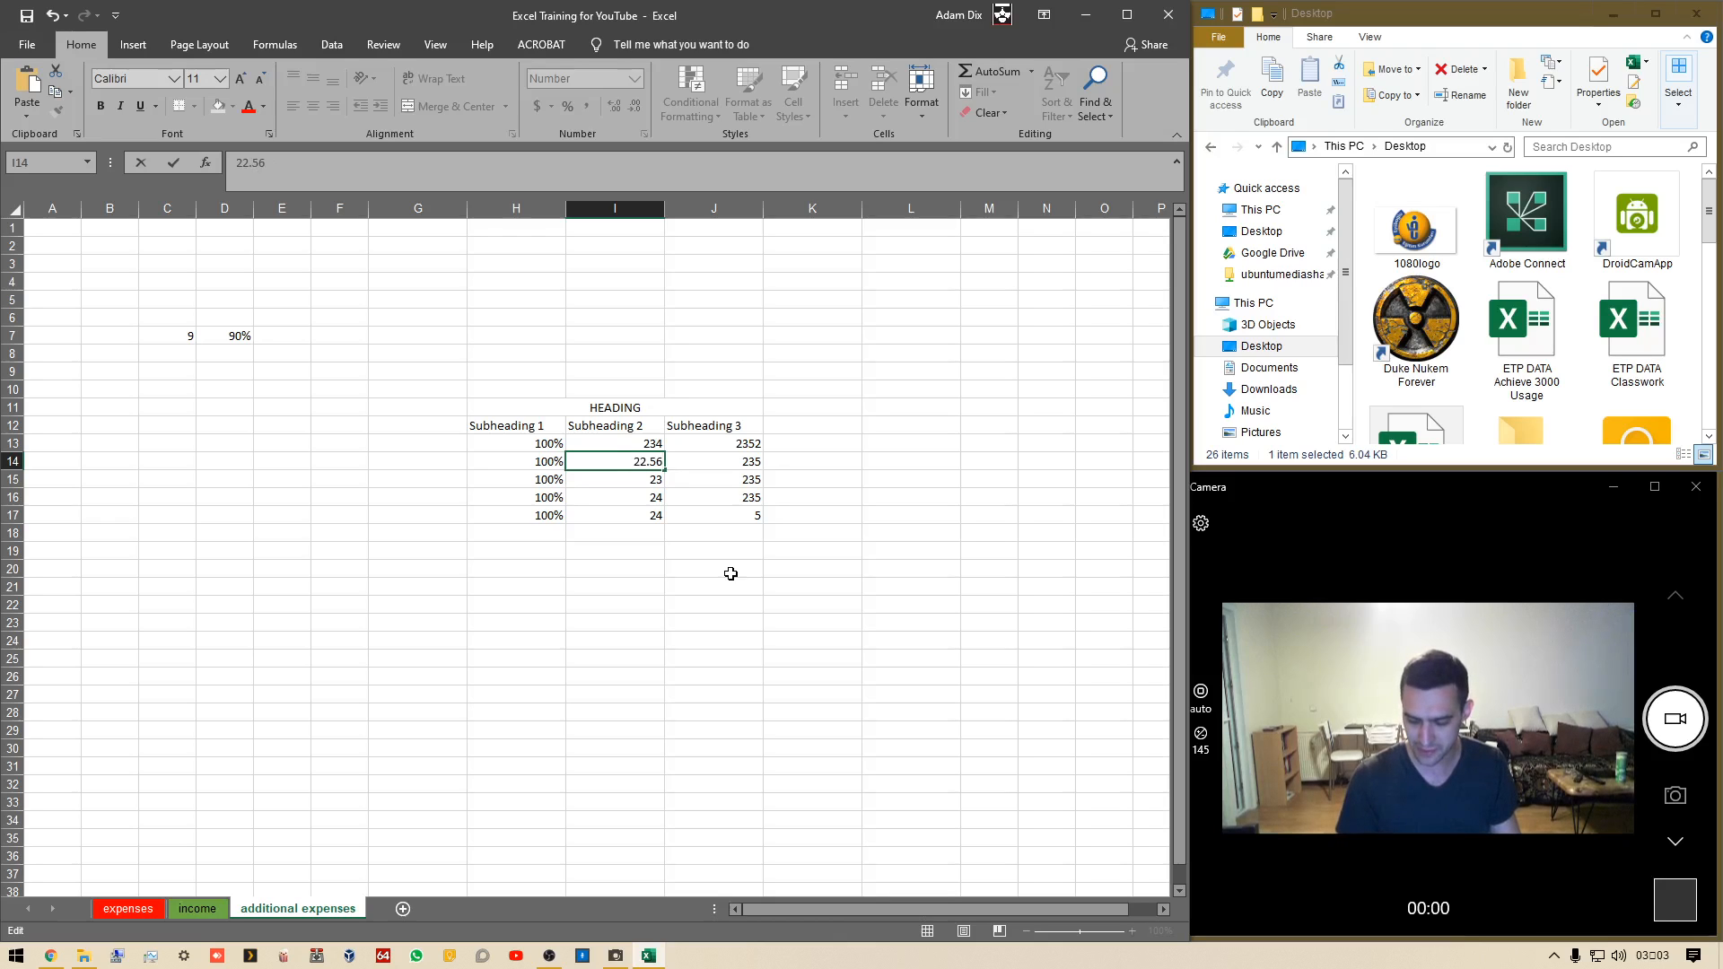
type("9874025")
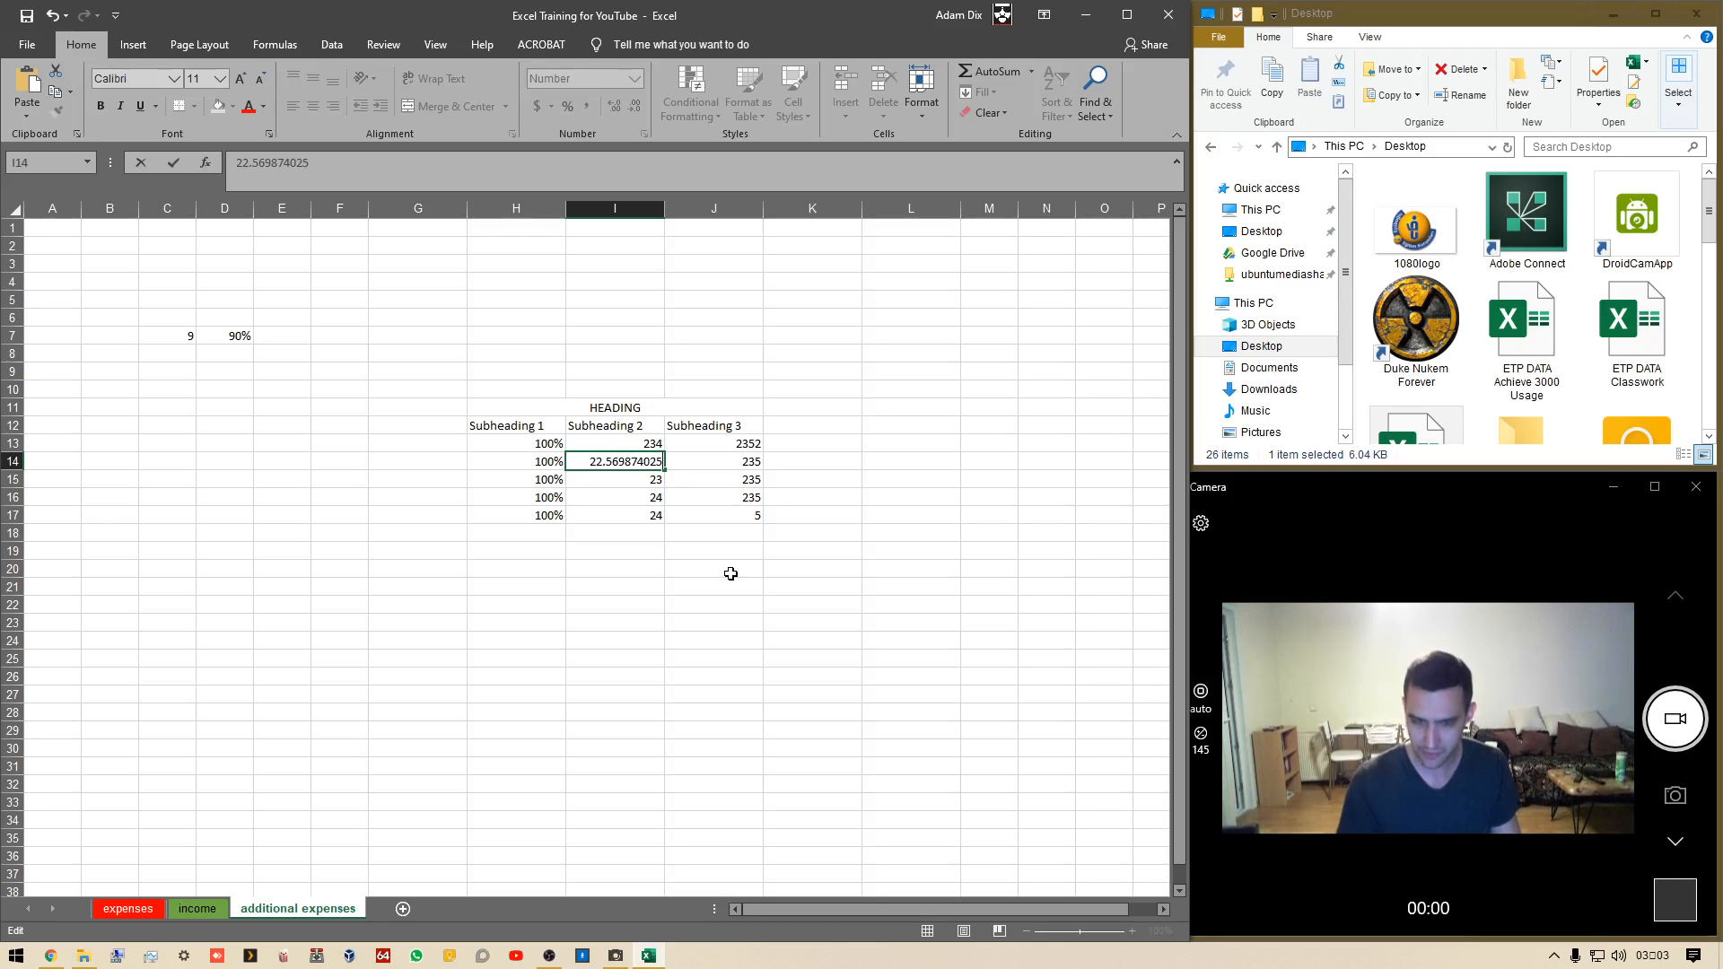
key("ctrl+Return")
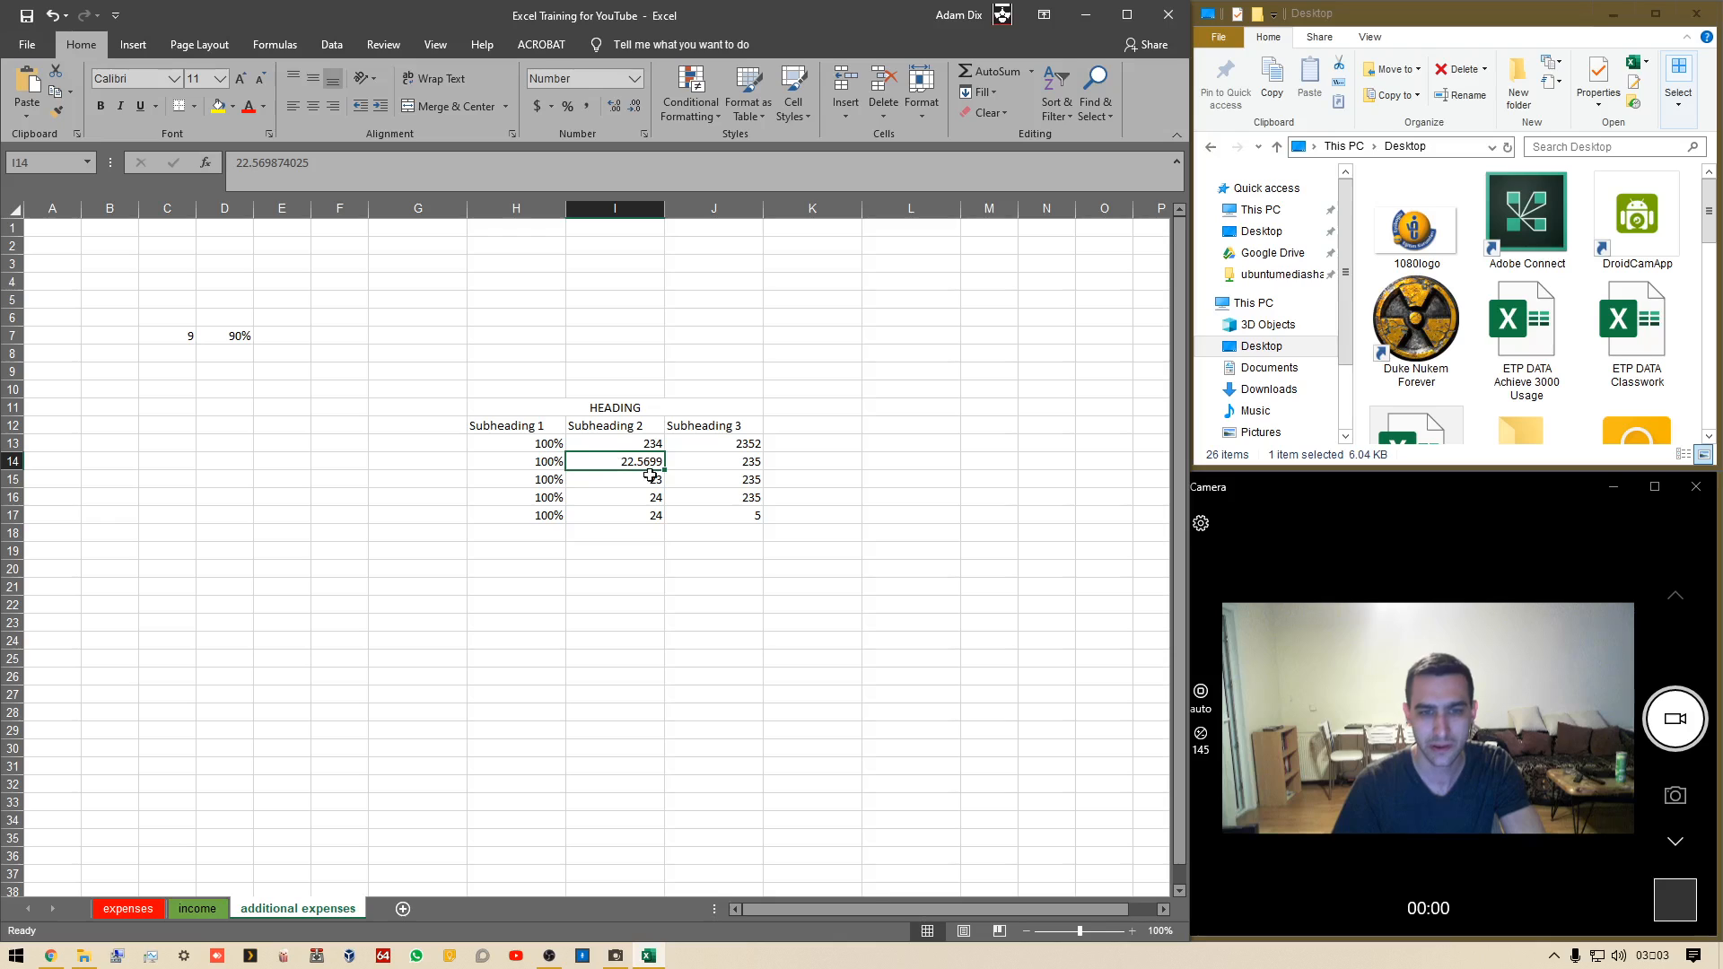
Decrease the decimal places of I14 to one
left_click(635, 106)
left_click(636, 106)
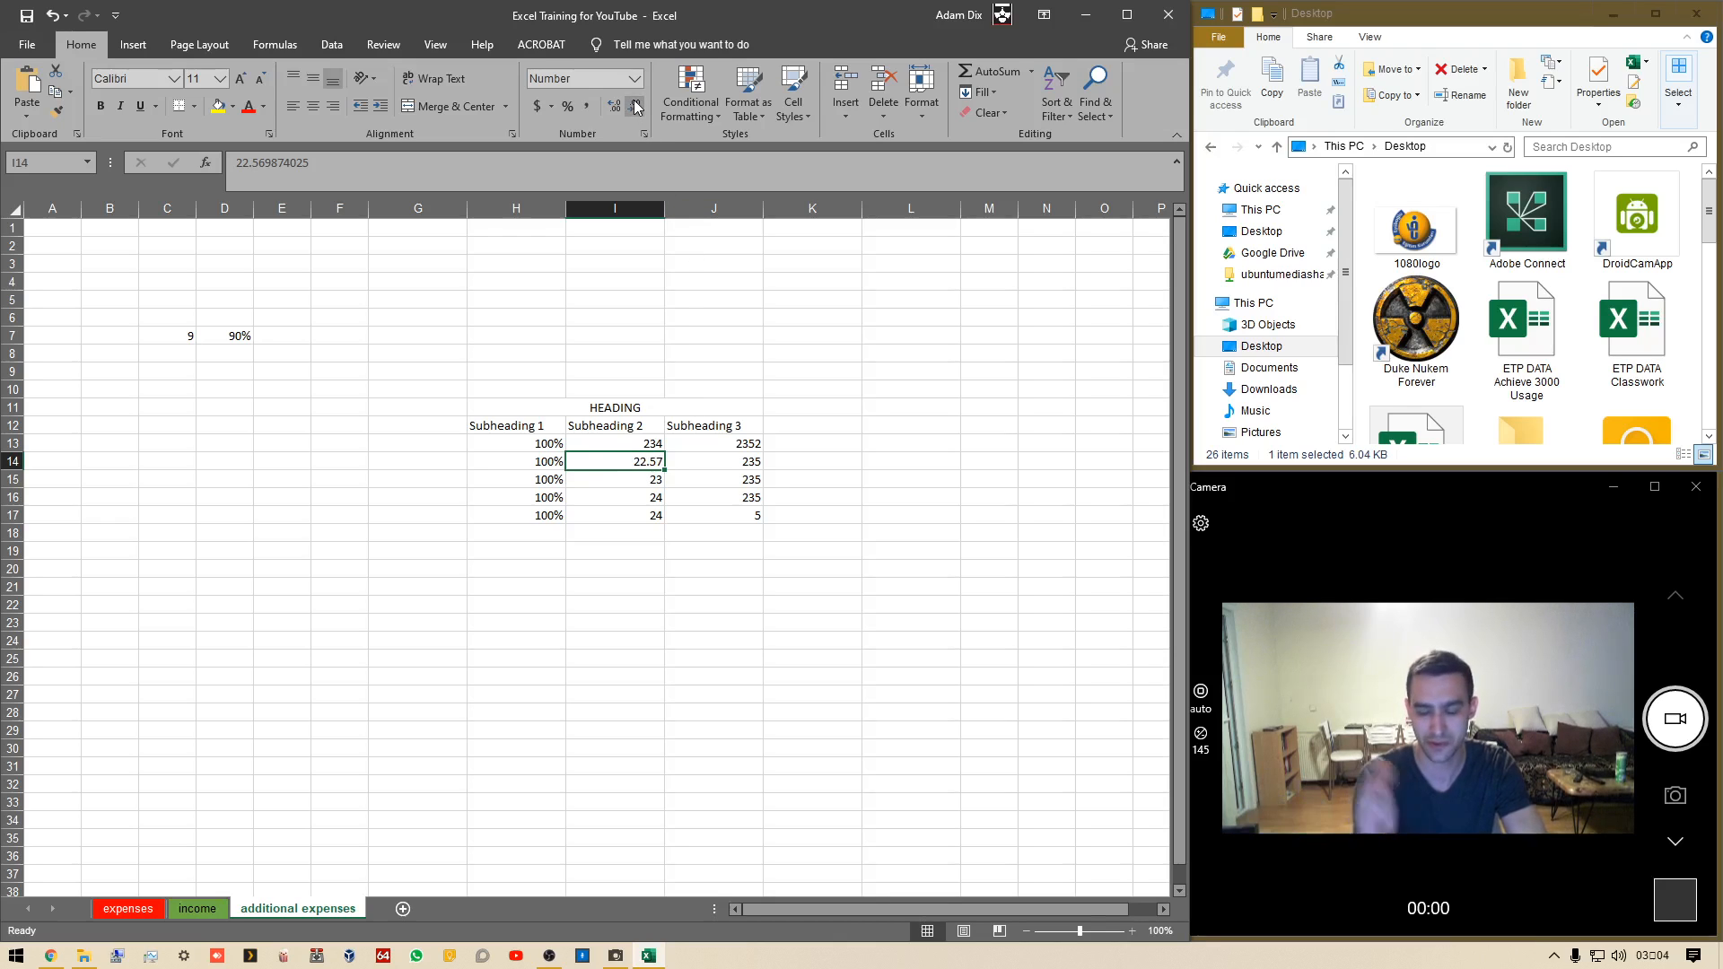
left_click(635, 106)
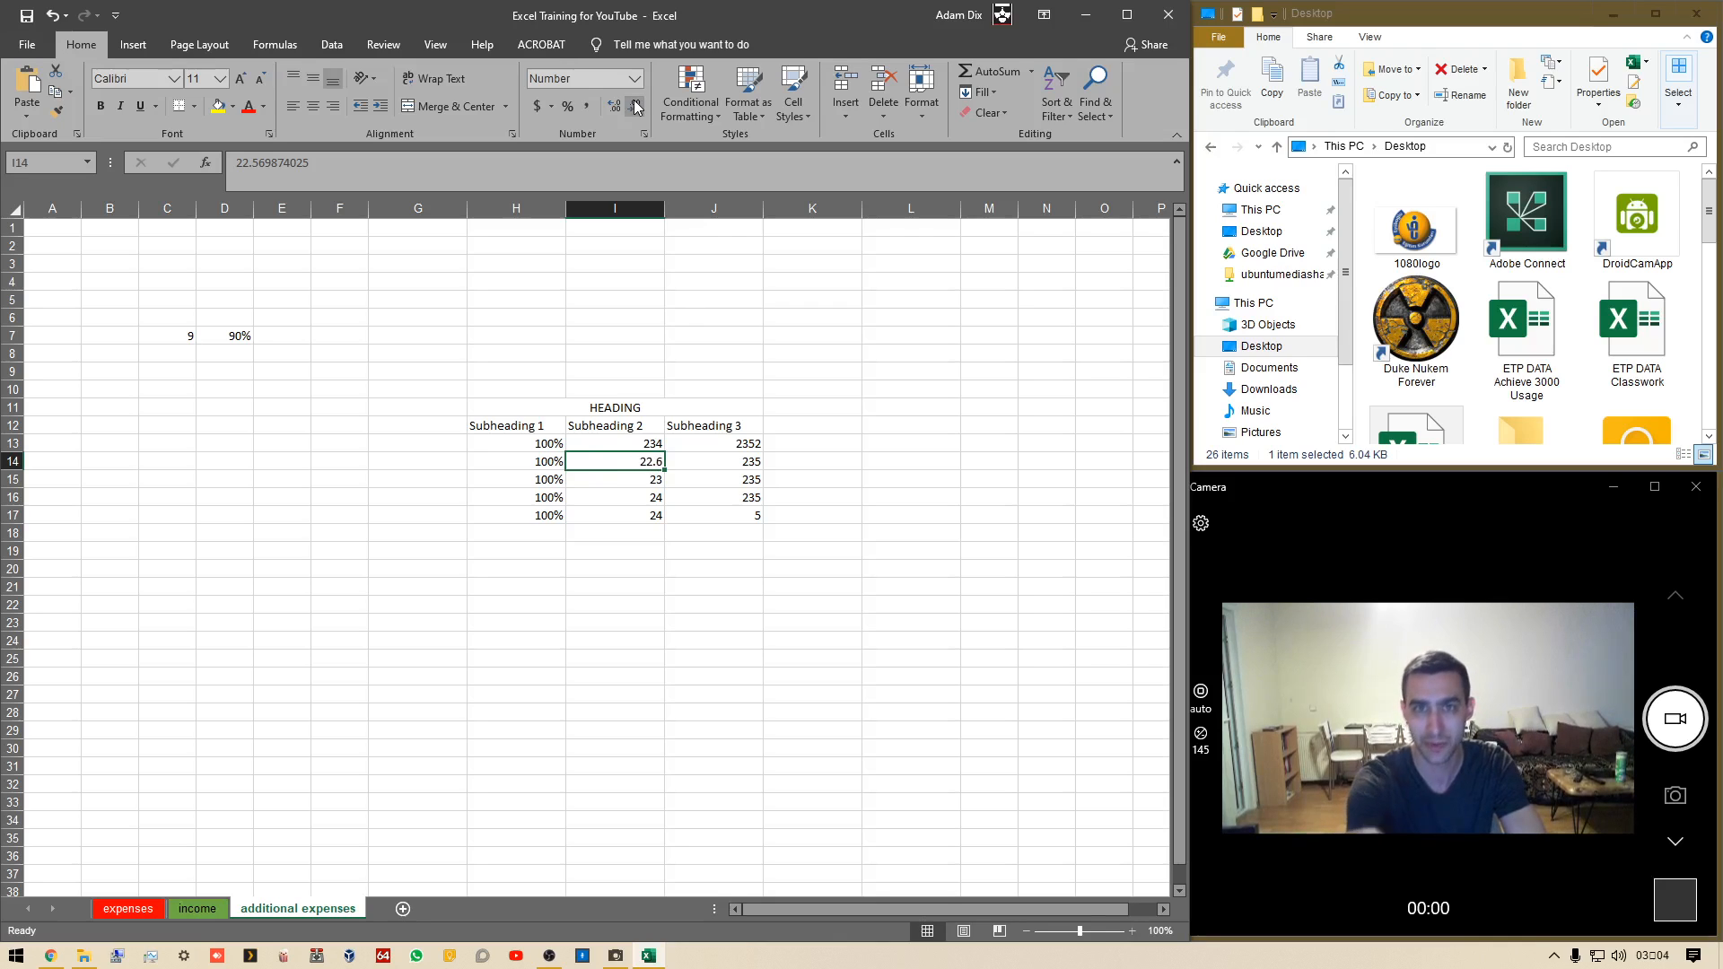
Increase the decimal places of I14 until all nine digits show
left_click(617, 107)
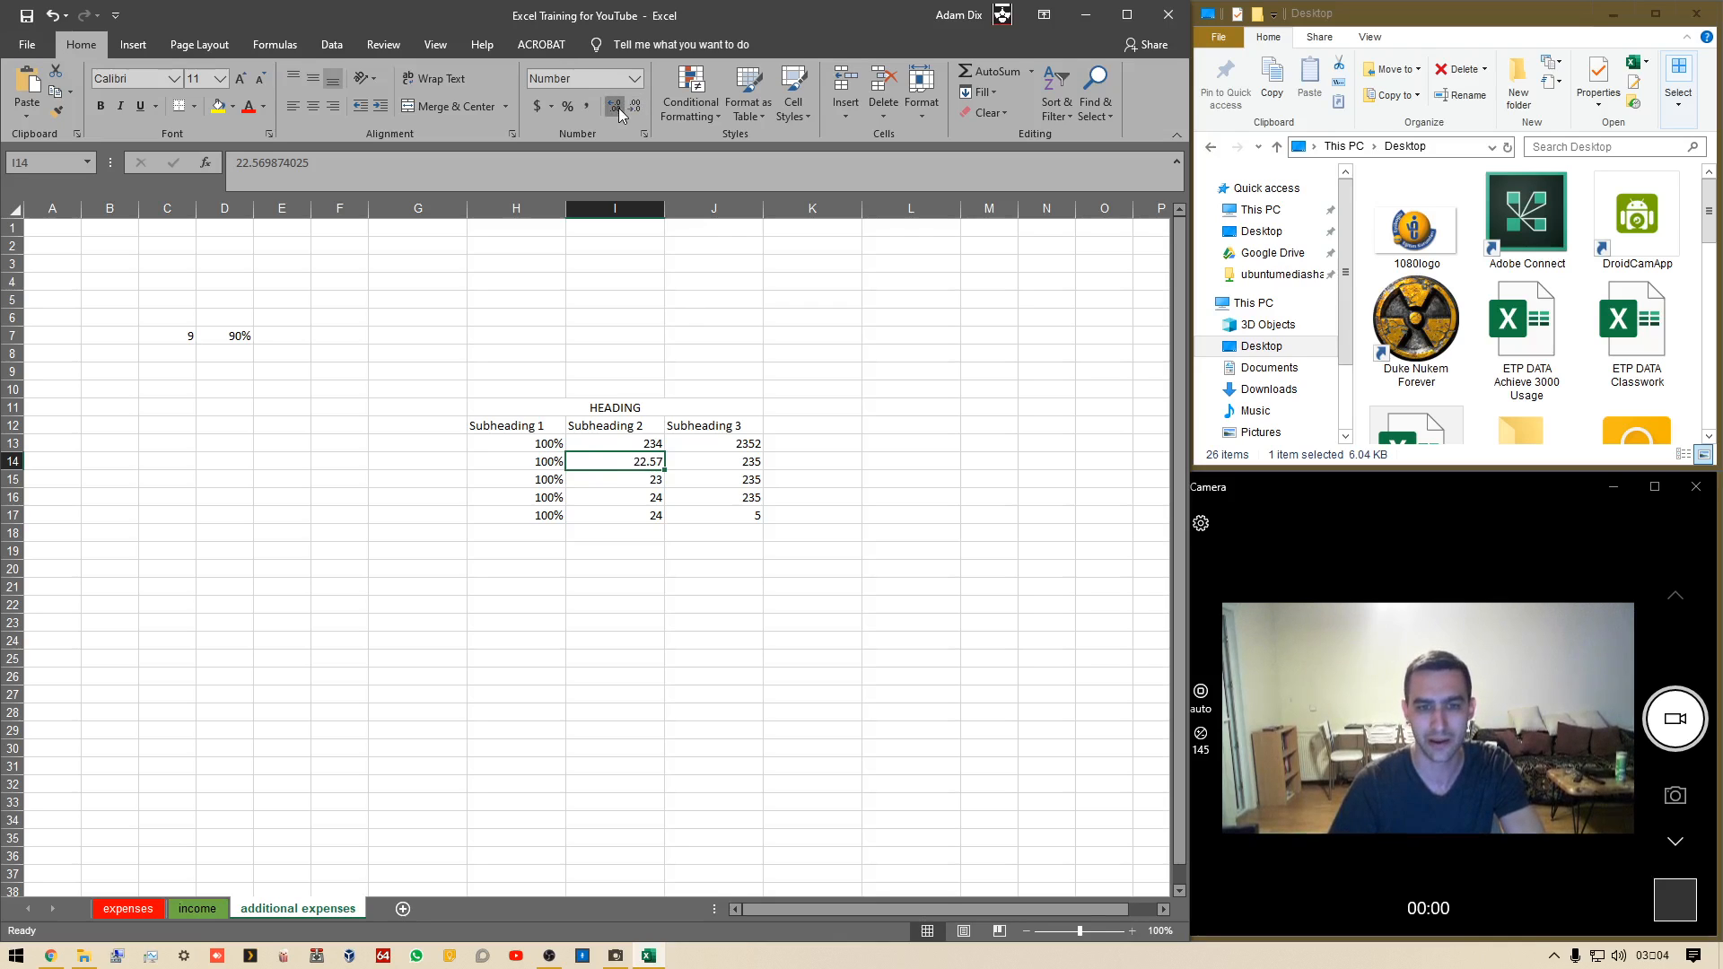
left_click(617, 108)
double_click(618, 108)
left_click(618, 108)
left_click(617, 108)
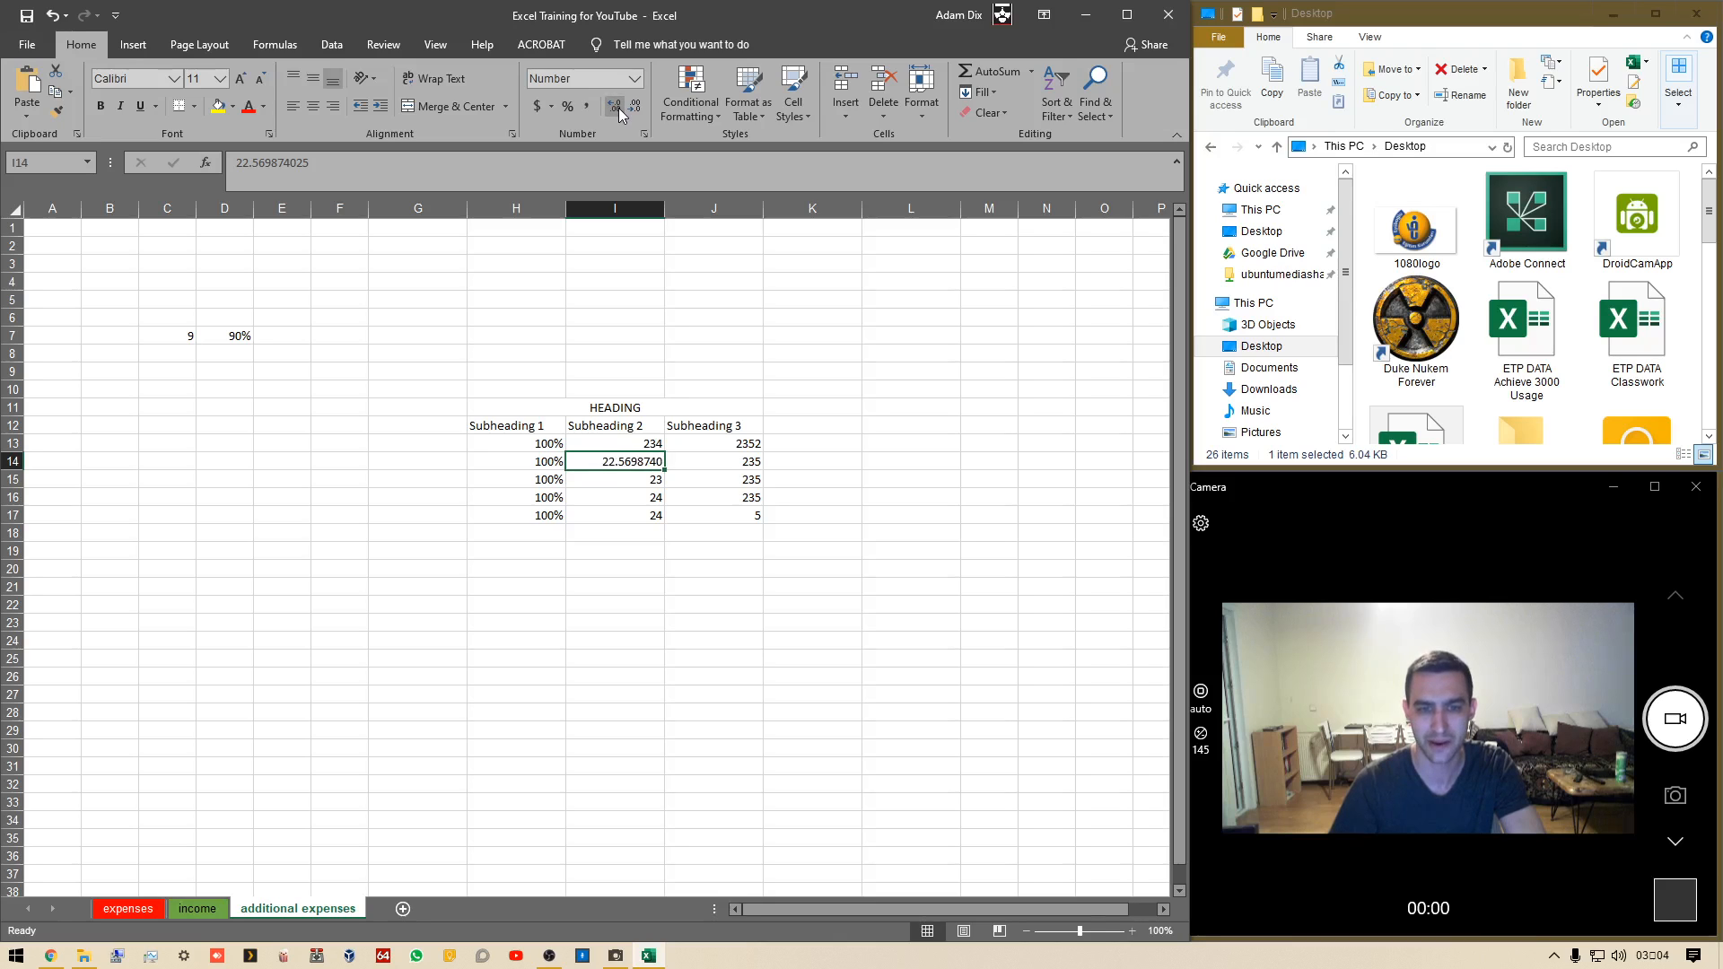
left_click(618, 108)
left_click(618, 108)
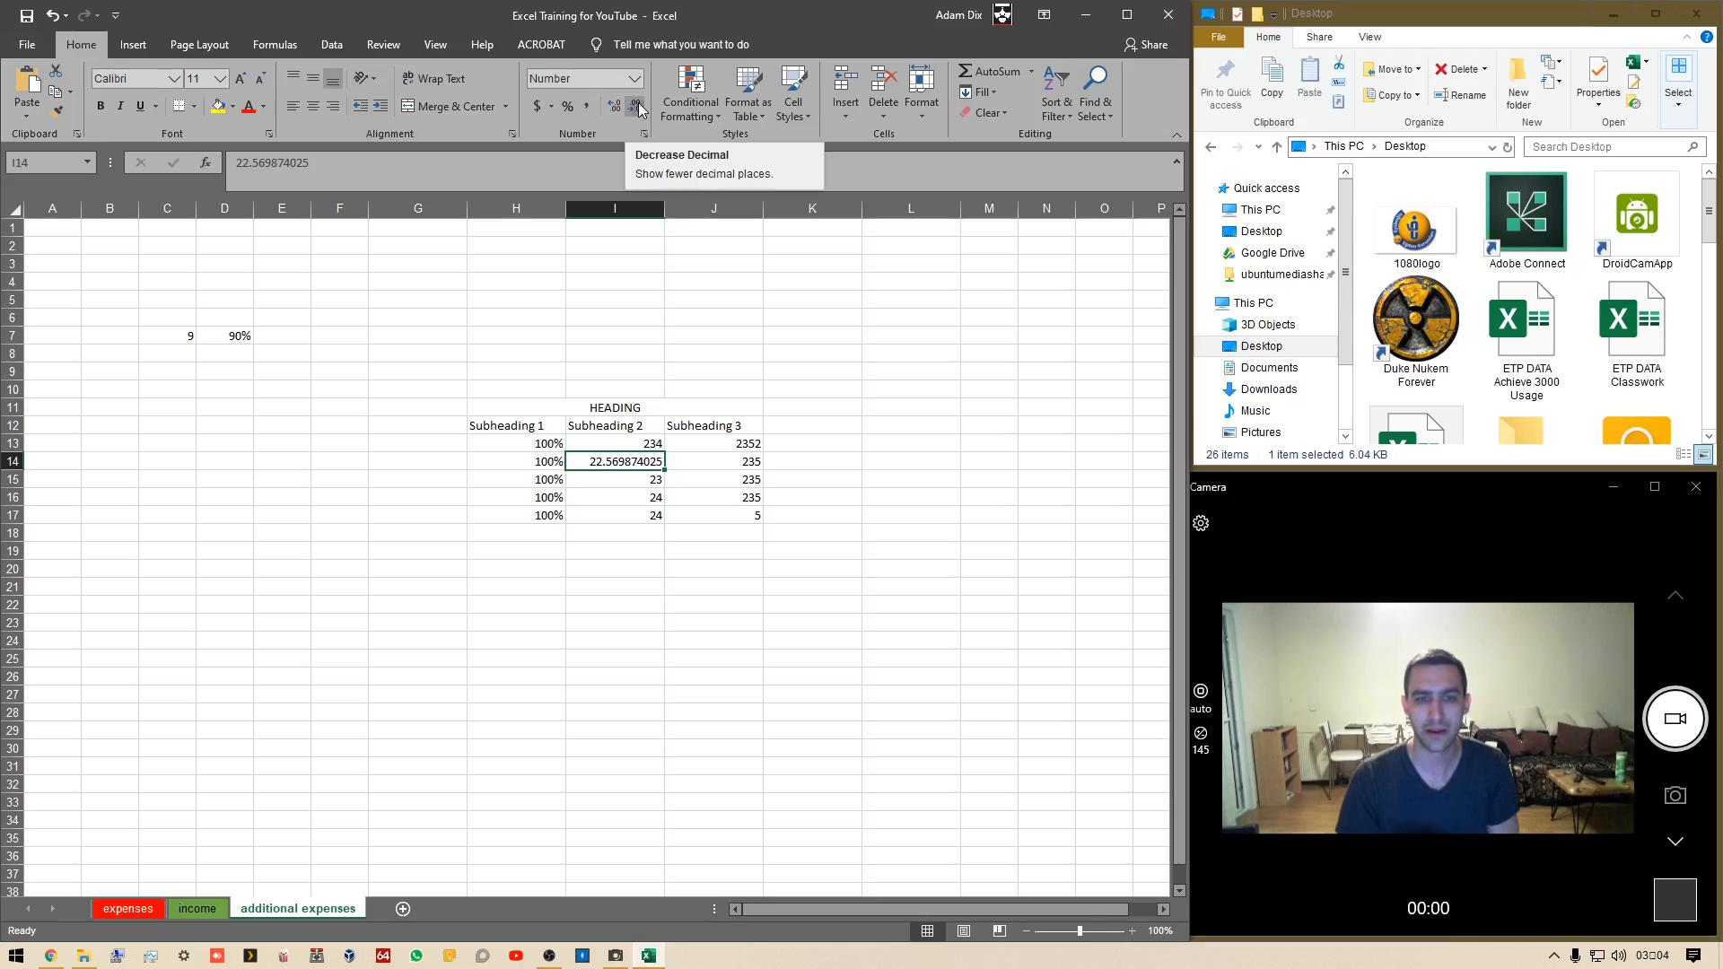
Reduce I14 back to one decimal place
left_click(638, 102)
left_click(638, 103)
left_click(638, 103)
left_click(638, 102)
left_click(638, 102)
left_click(638, 102)
left_click(638, 102)
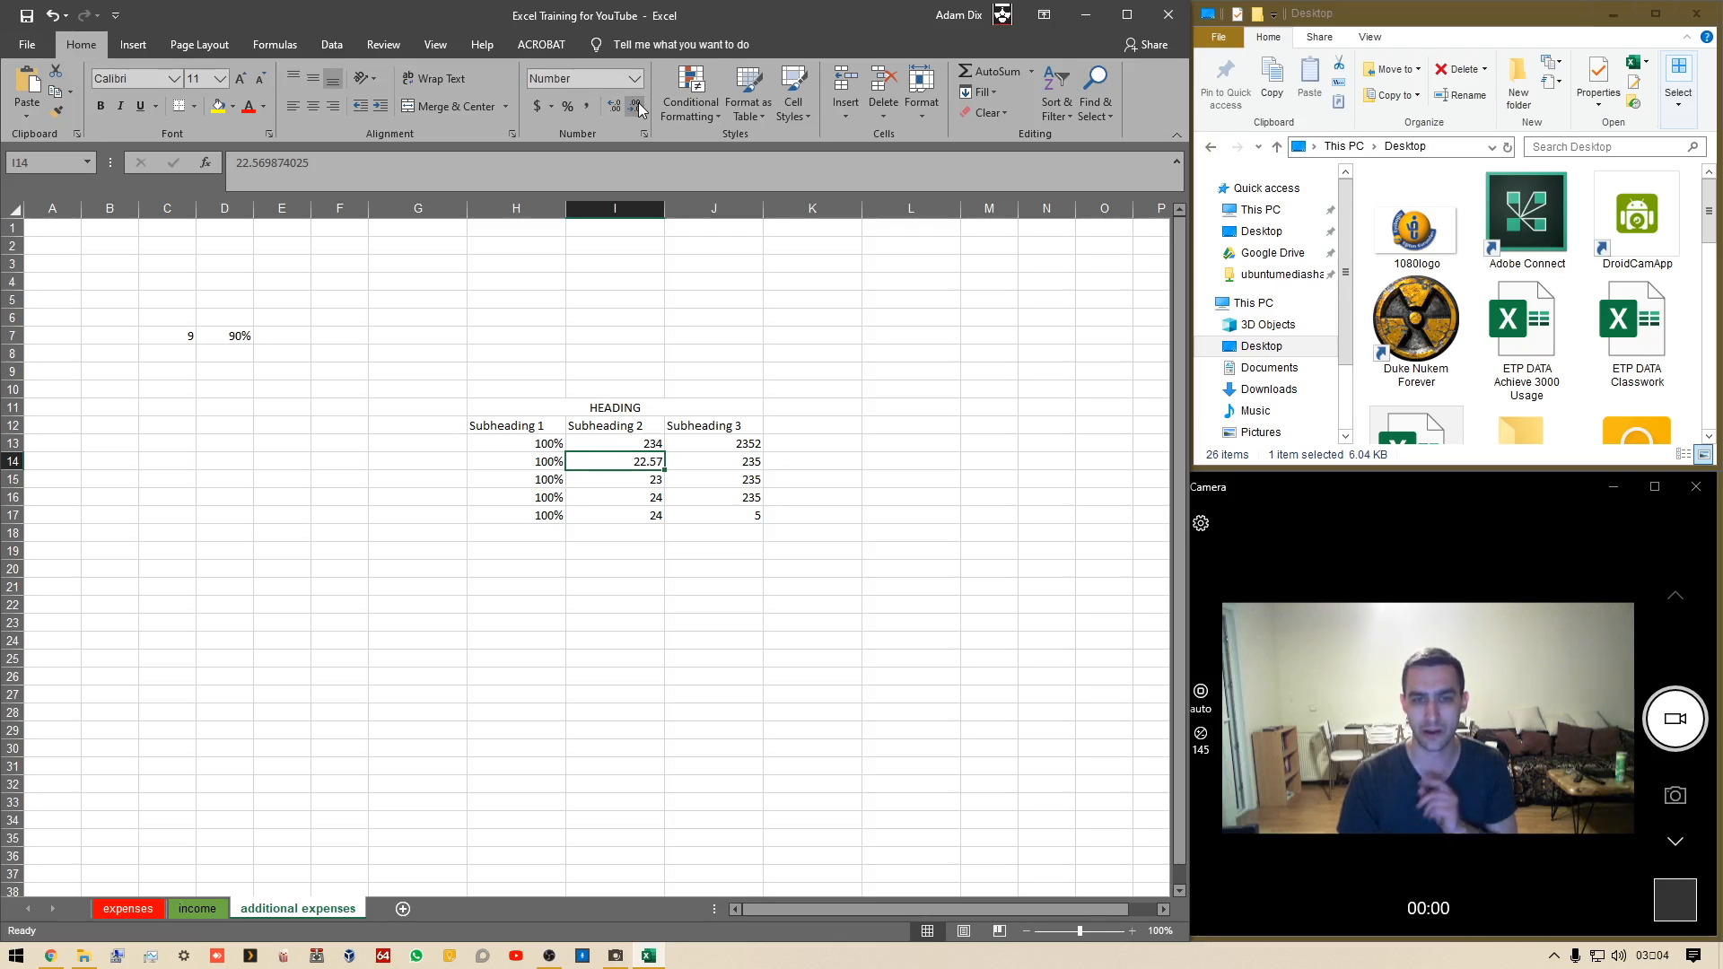
left_click(638, 102)
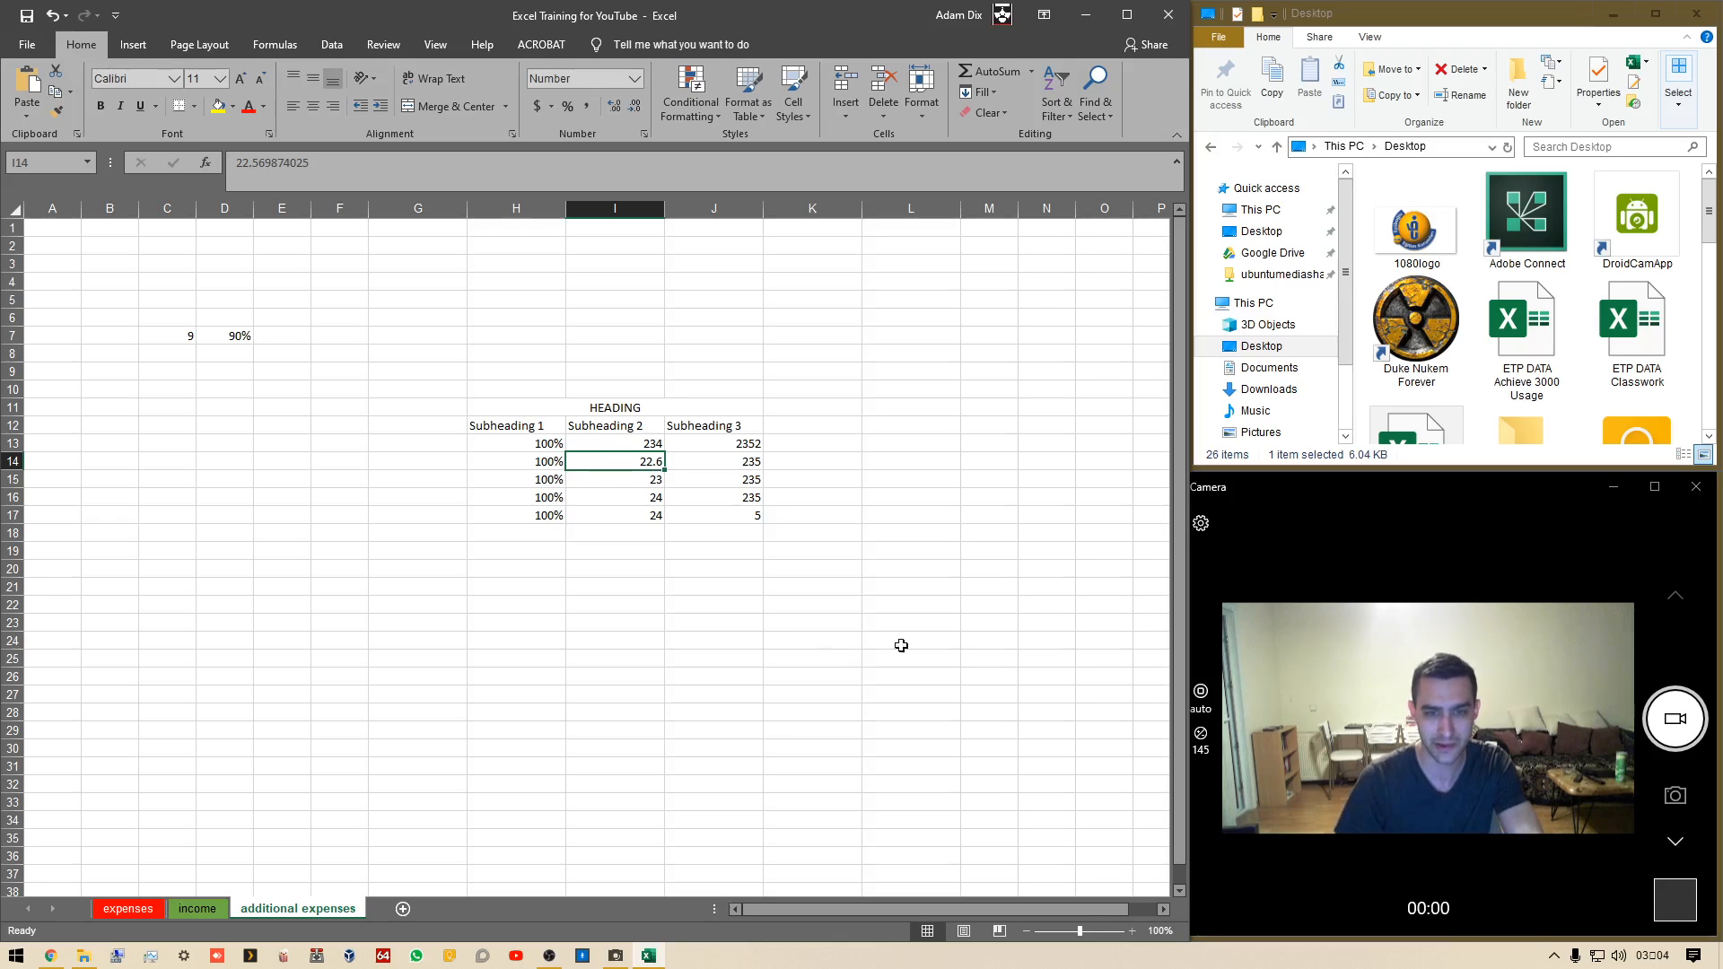
Enter the formula =10*I14 in L14, referencing I14 by selecting it
left_click(879, 461)
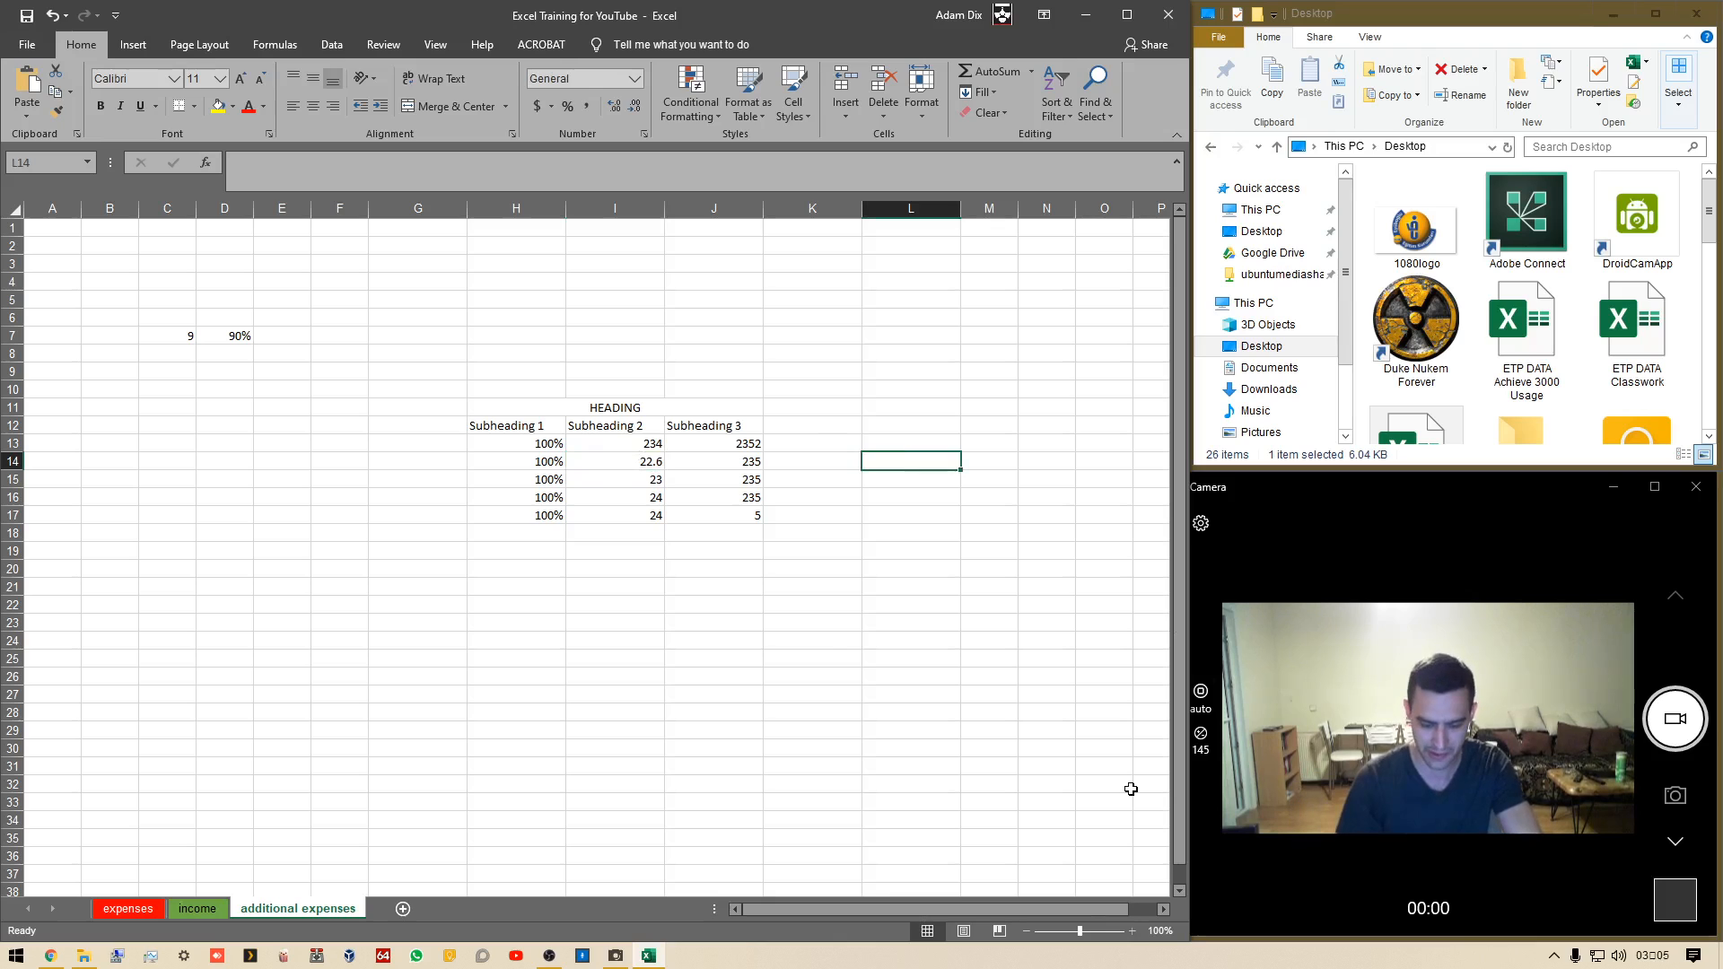
type("=10*")
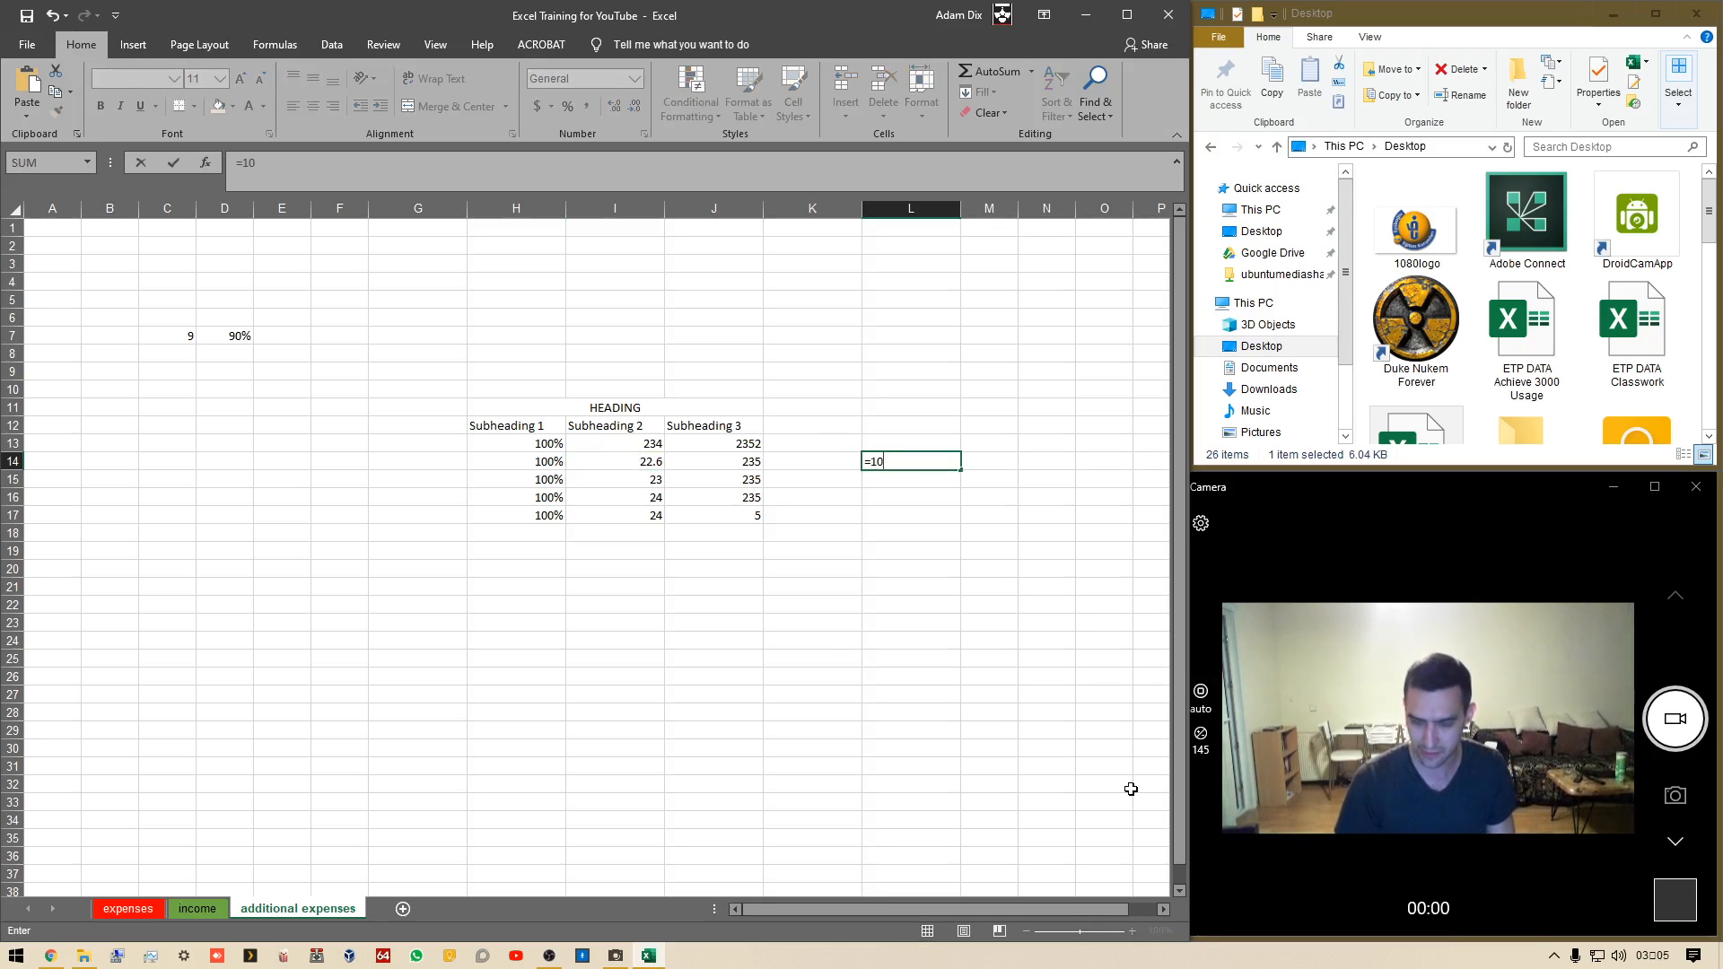
left_click(647, 461)
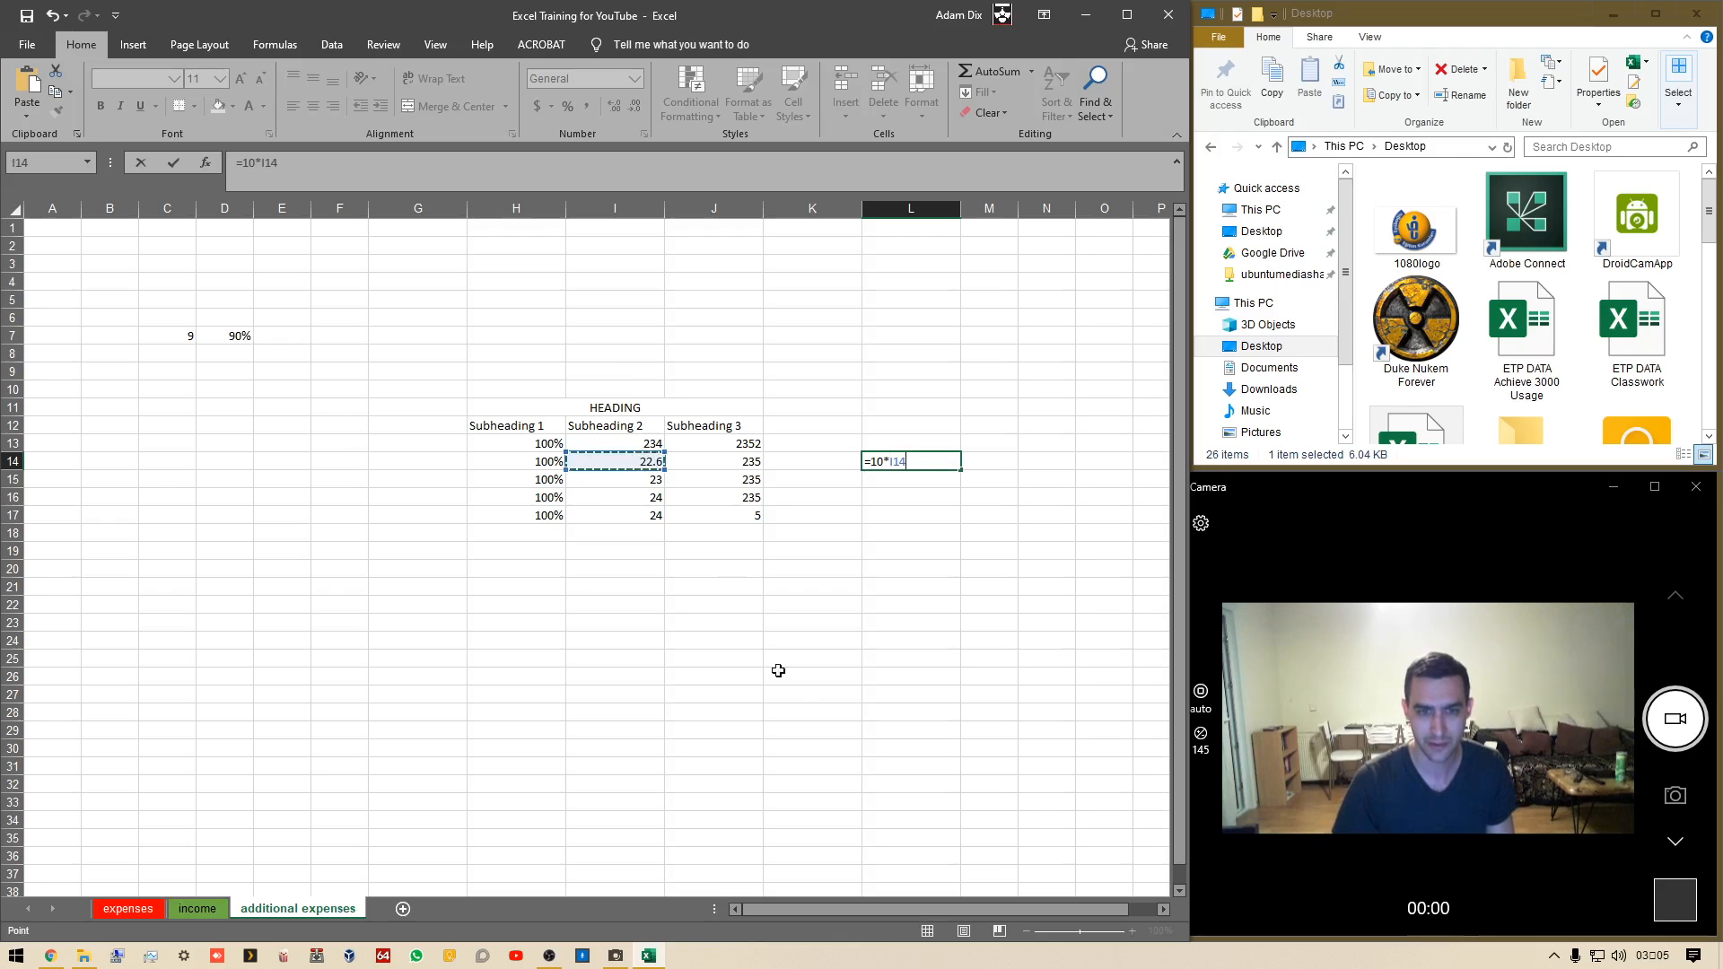
key("Return")
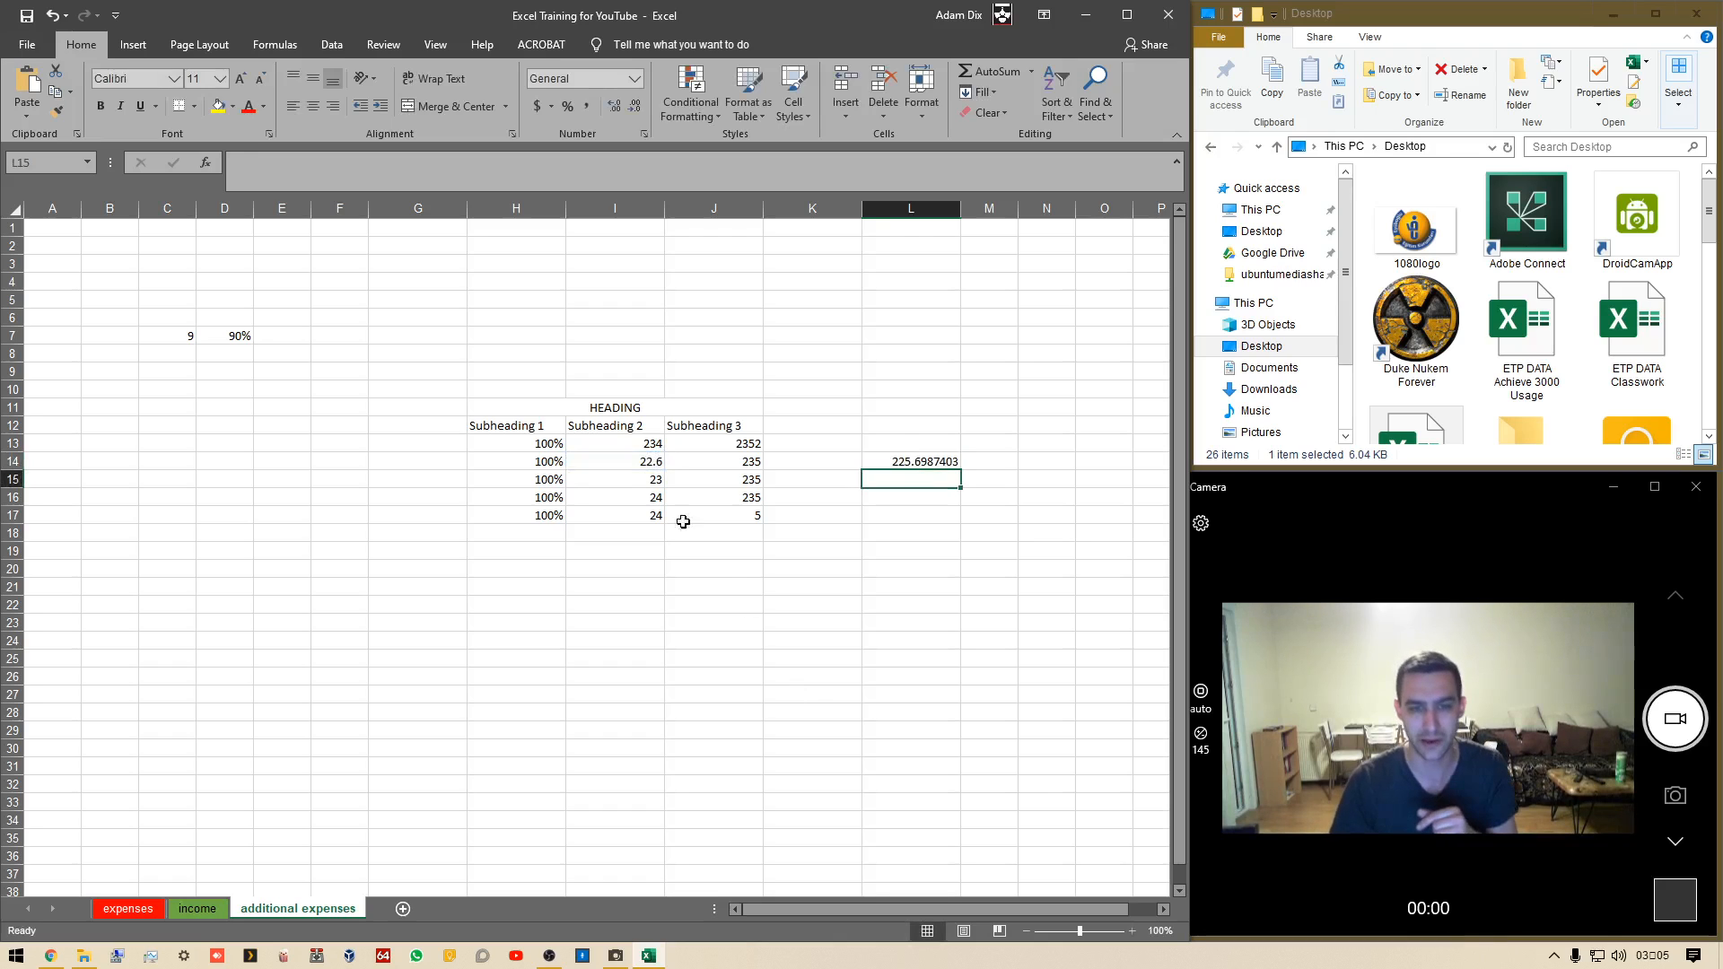
left_click(628, 464)
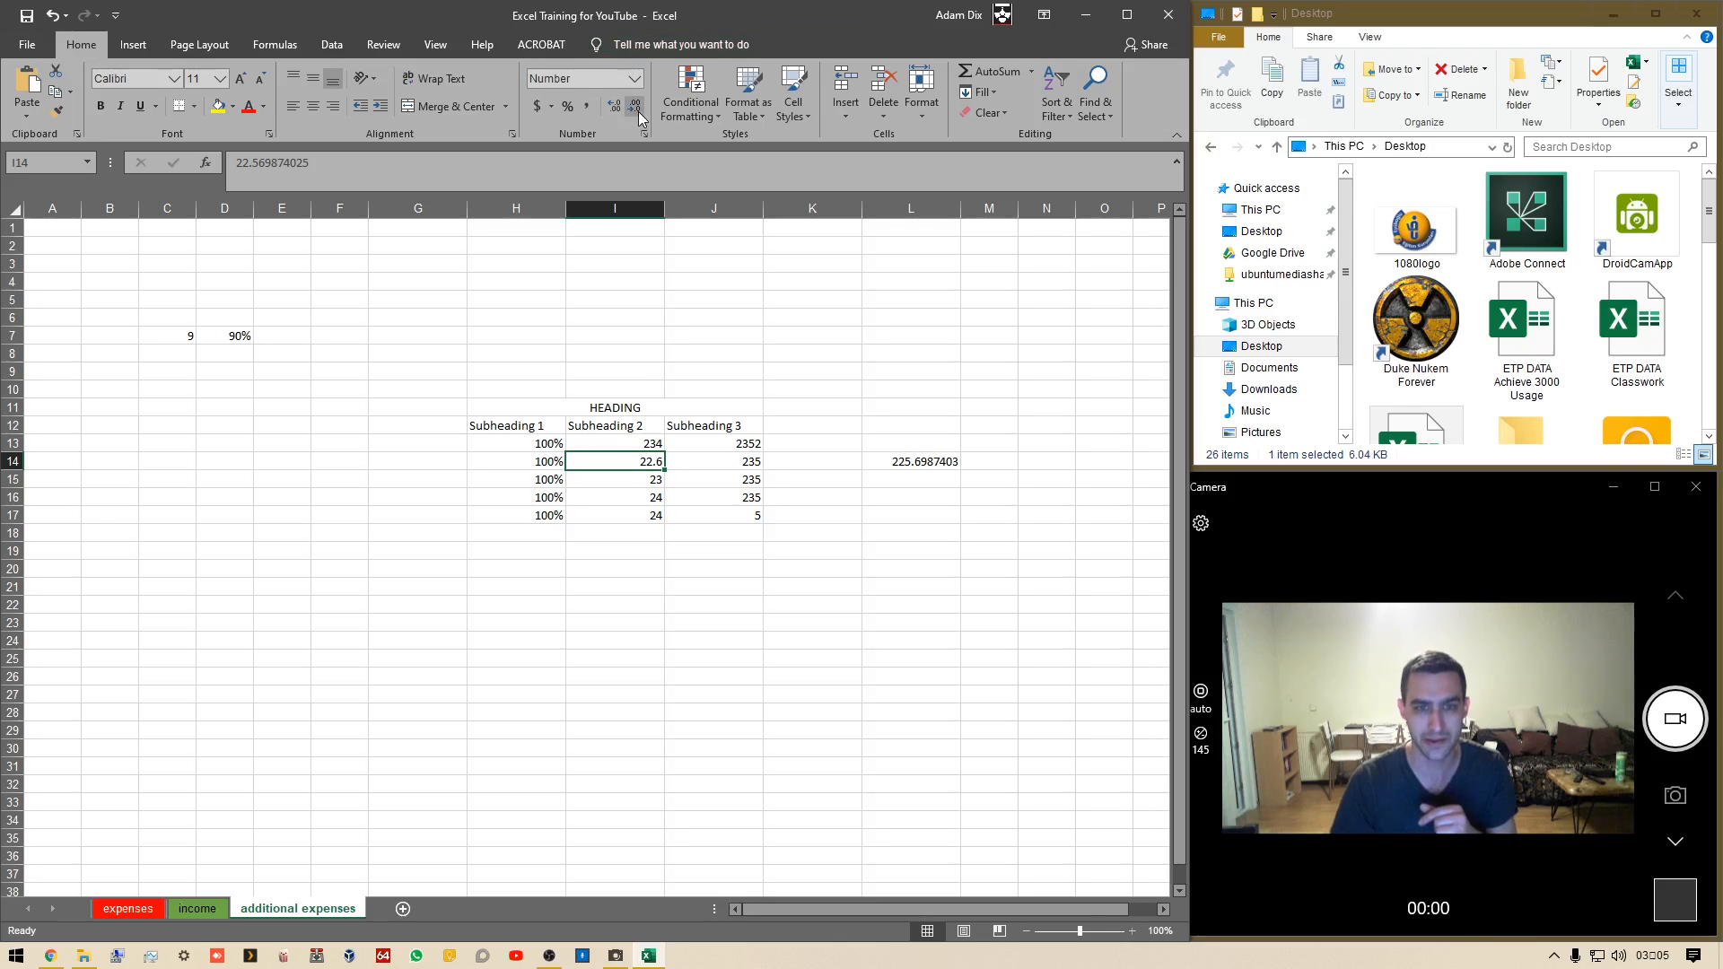
Increase the decimal places of I14 to three
left_click(638, 111)
left_click(610, 109)
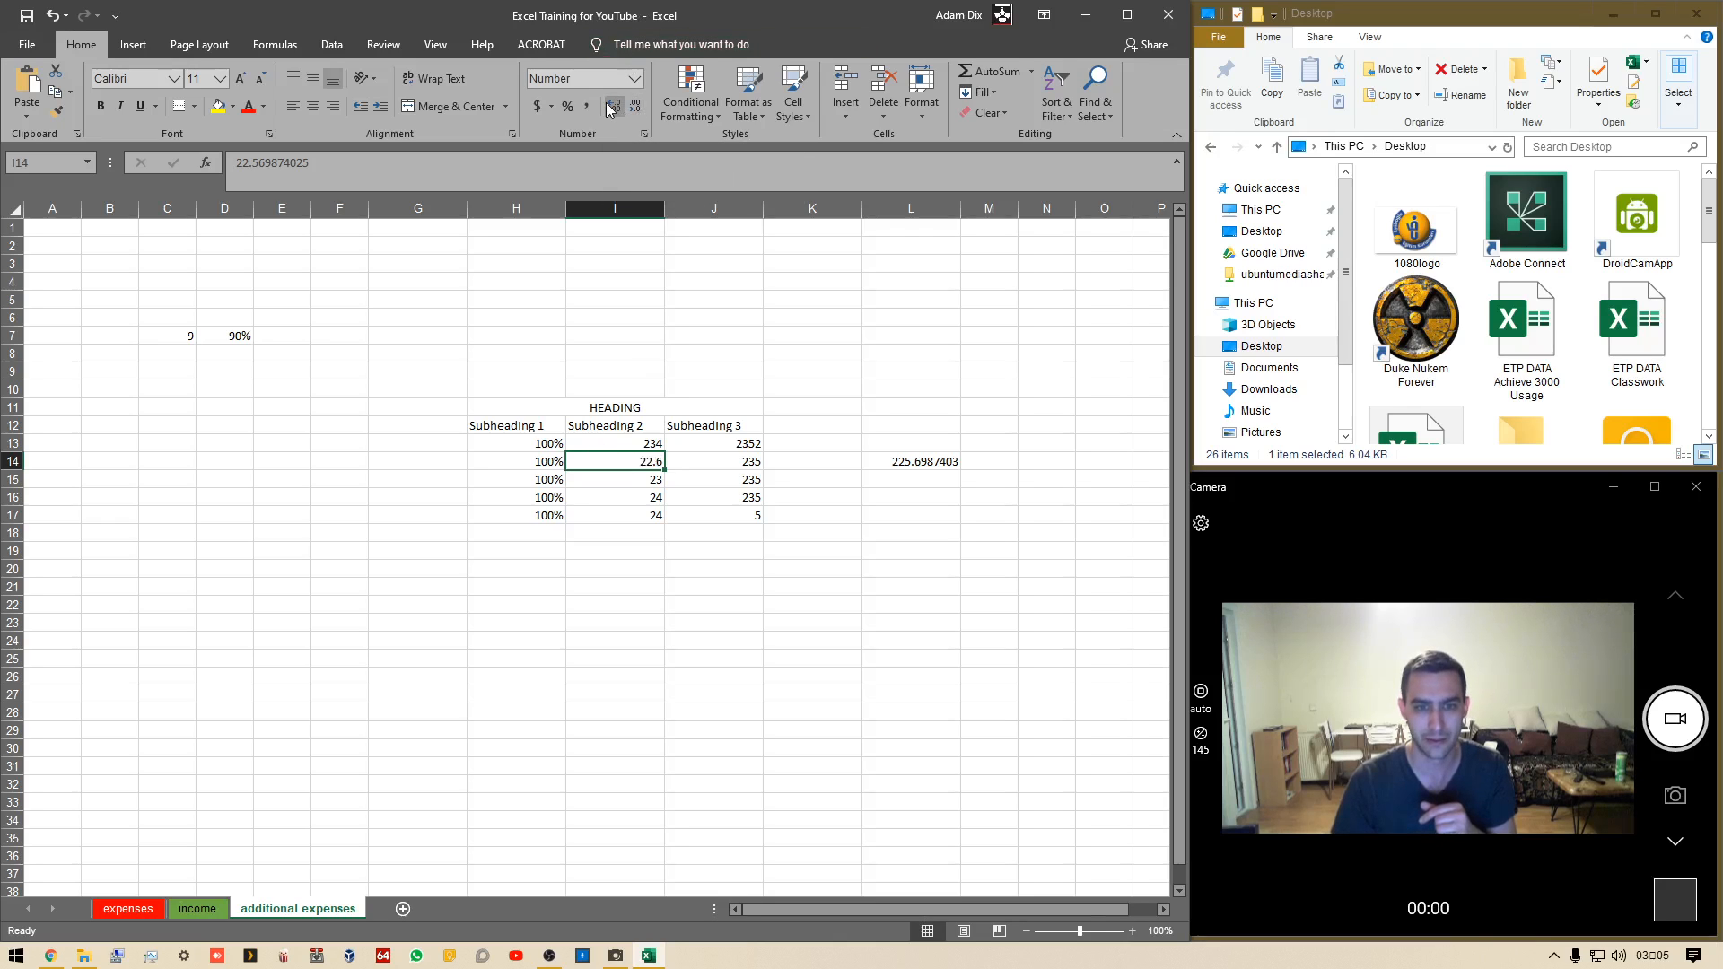
left_click(610, 109)
left_click(610, 109)
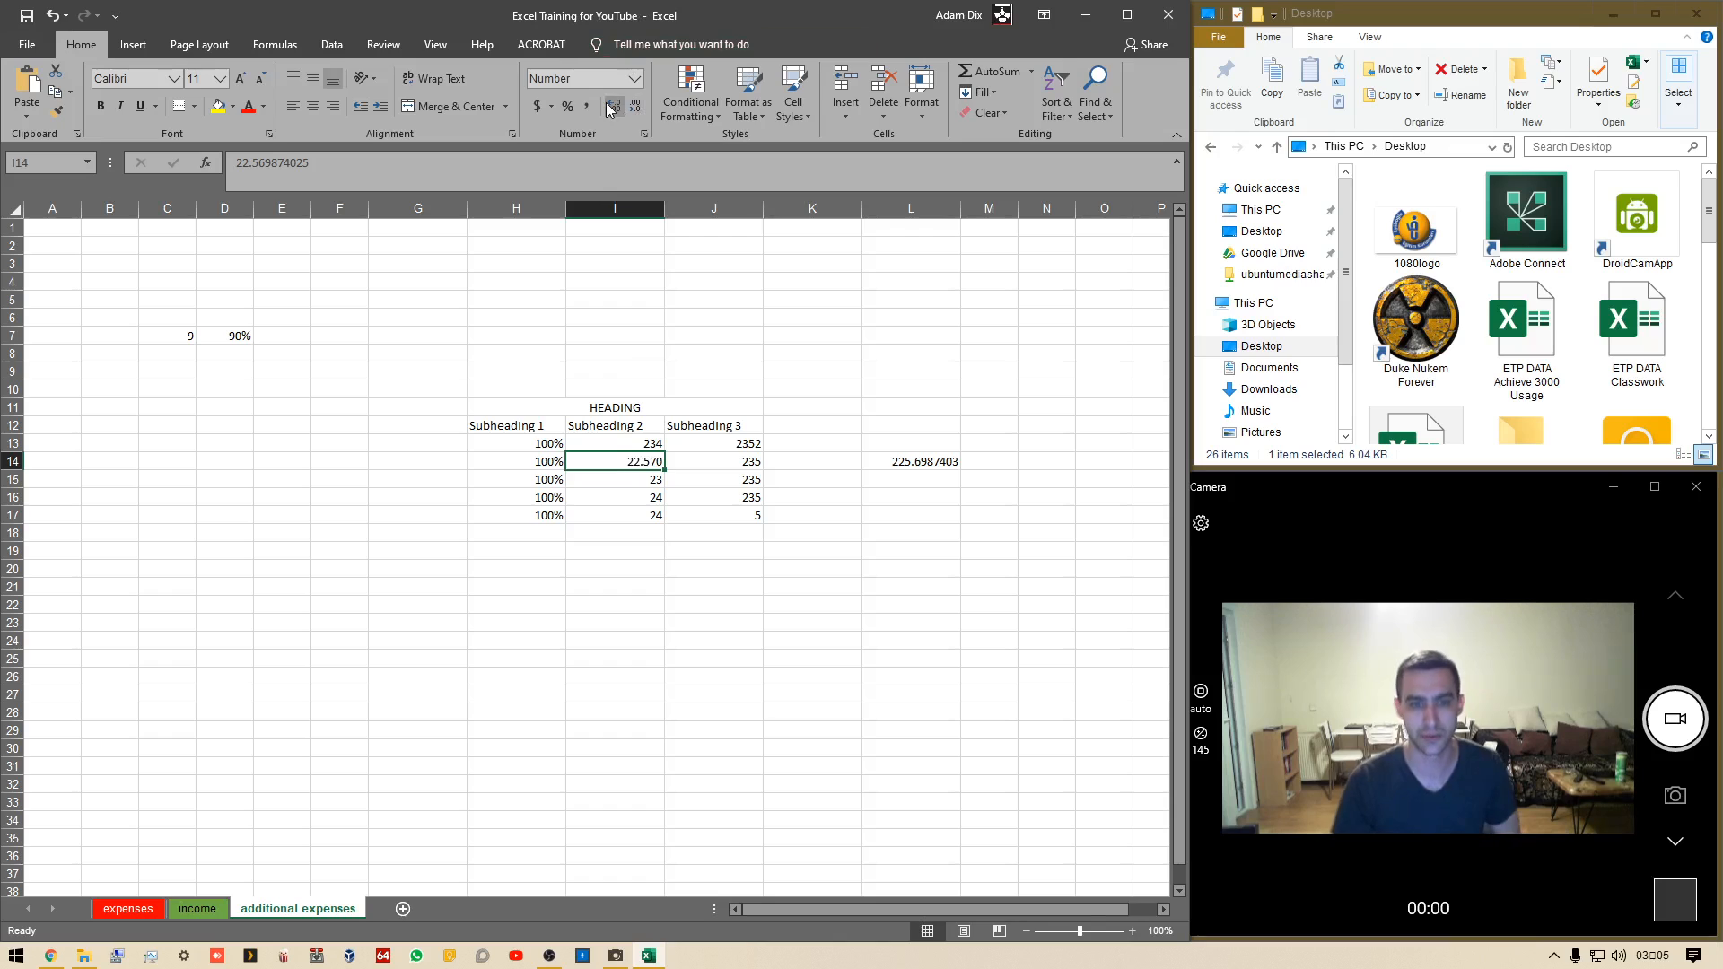
Decrease the decimal places of I14 until it shows a whole number
left_click(636, 106)
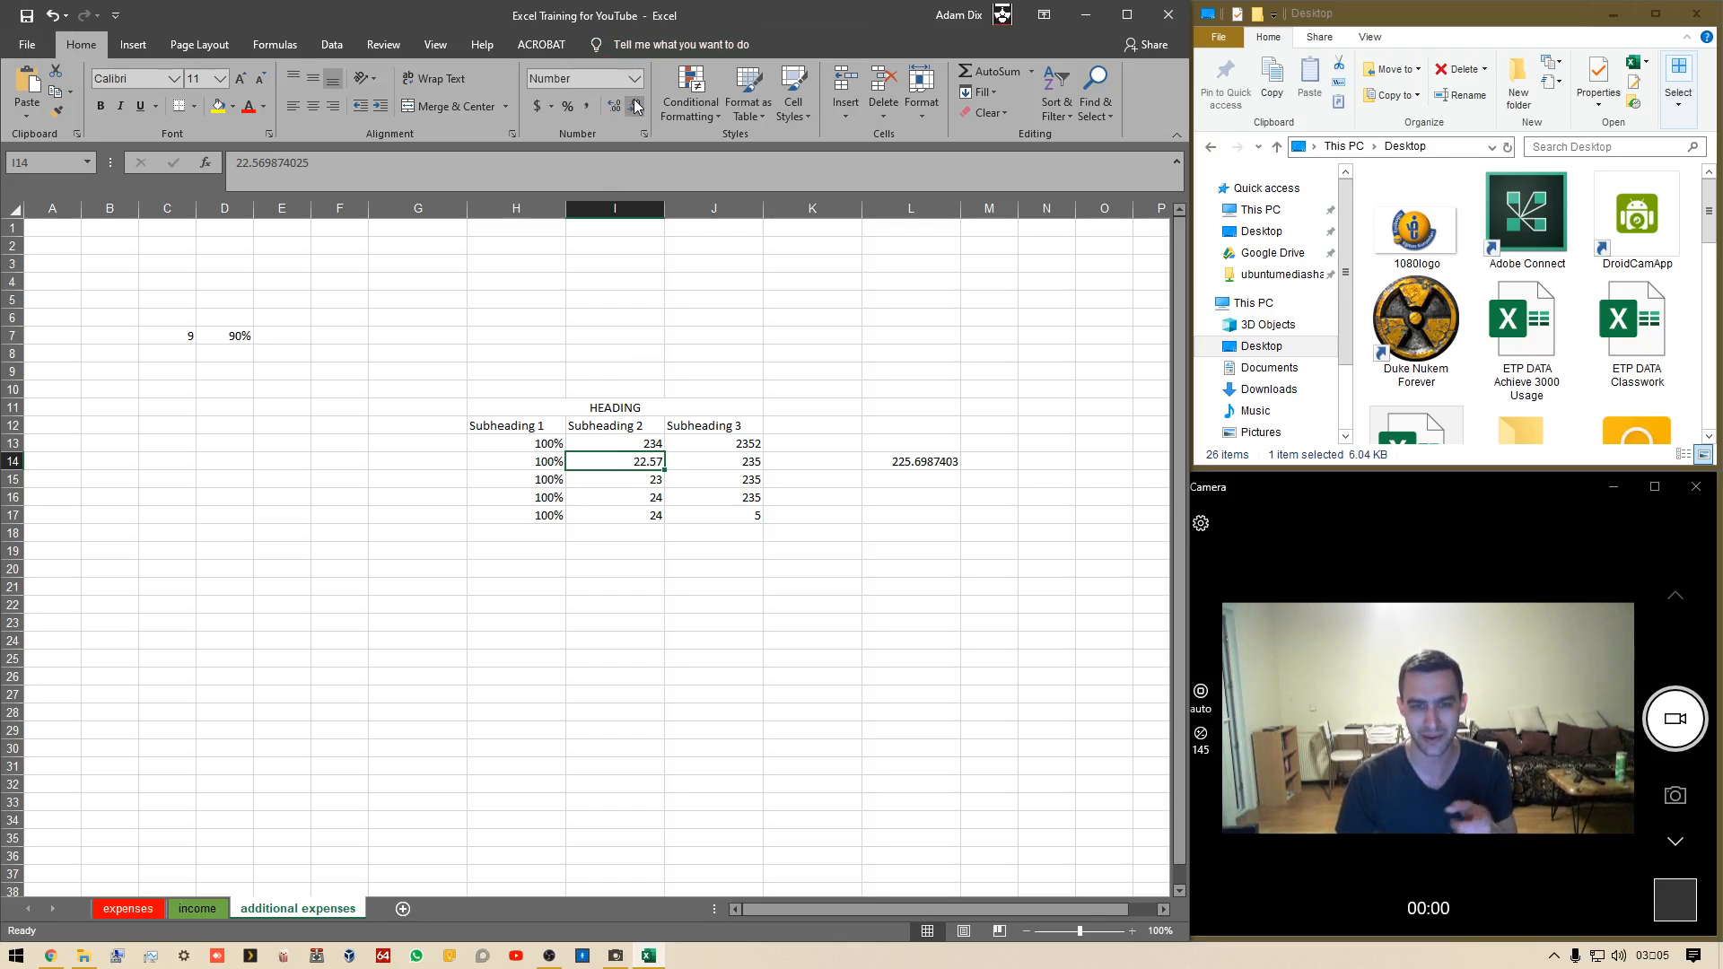
left_click(636, 107)
left_click(636, 107)
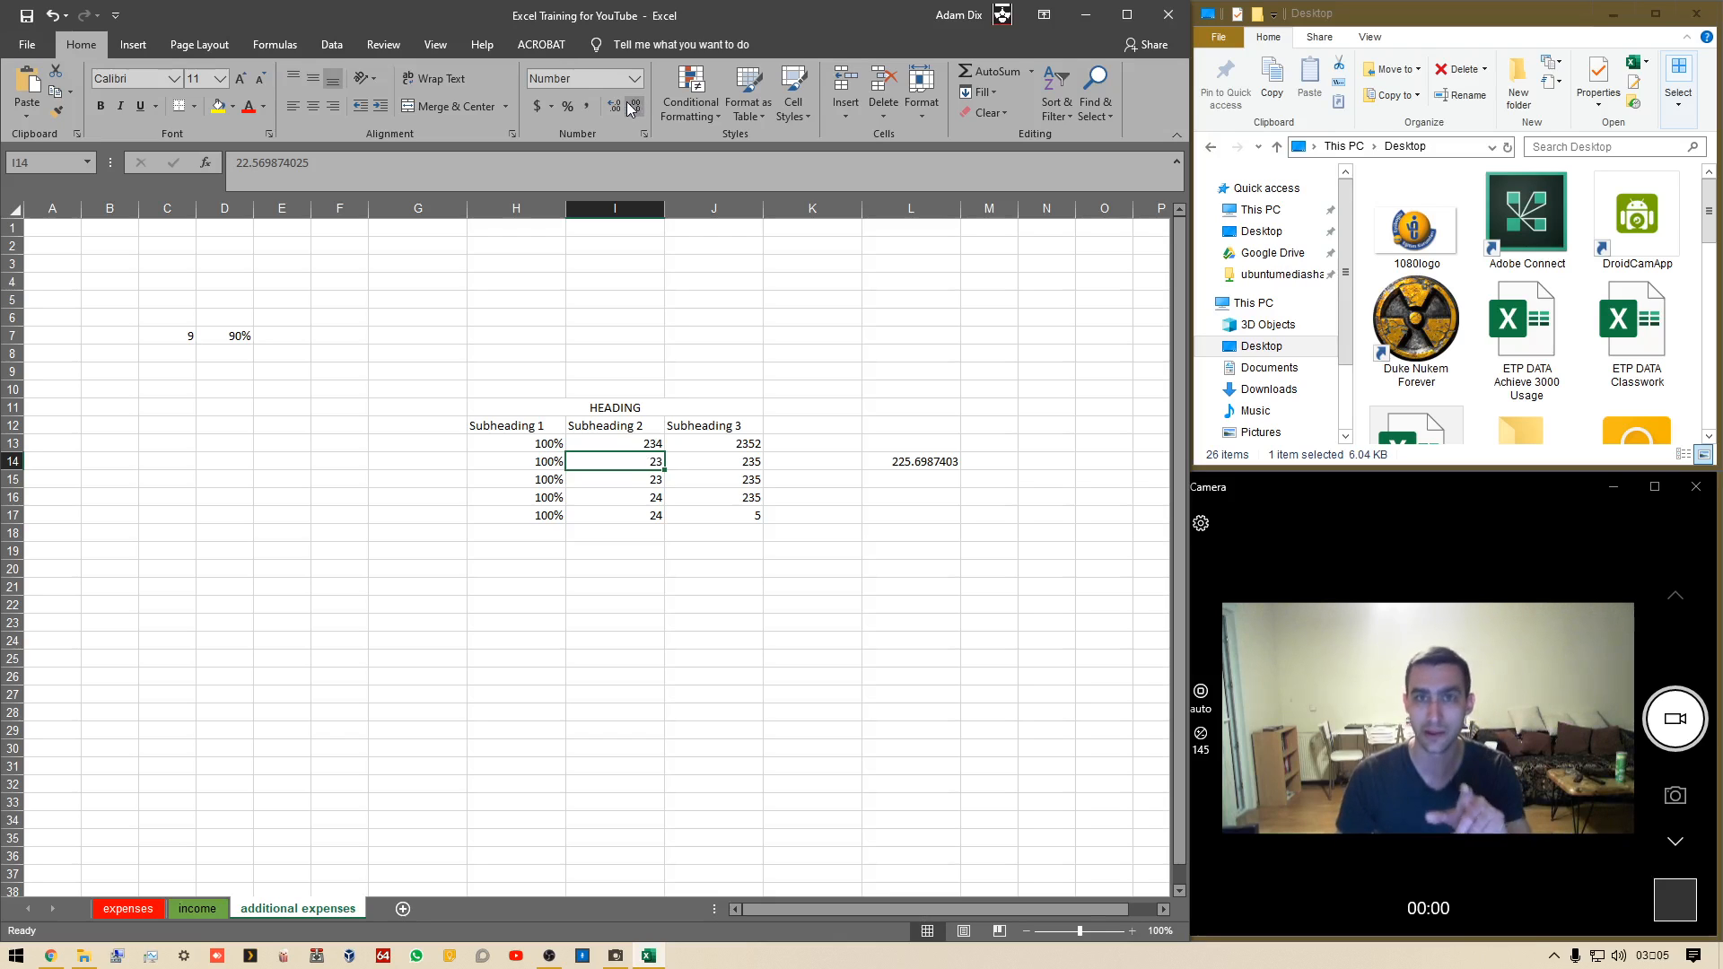
Increase the decimal places of I14 until all nine digits show
double_click(618, 104)
double_click(617, 104)
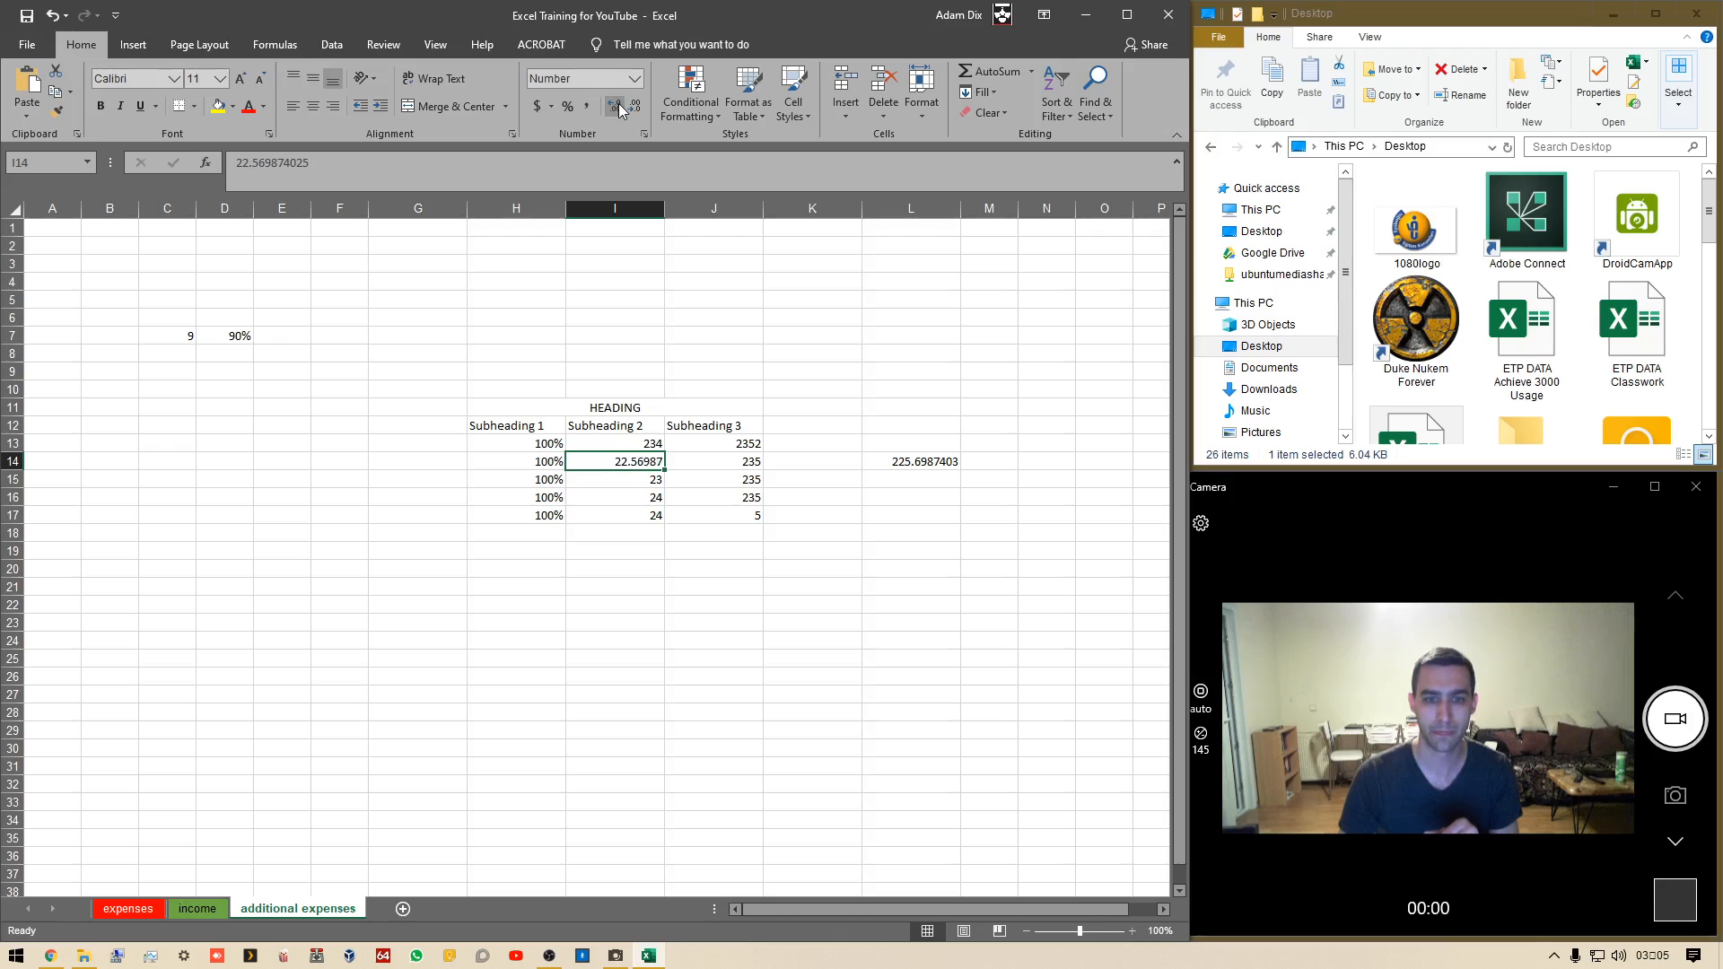
double_click(618, 104)
double_click(618, 104)
left_click(617, 104)
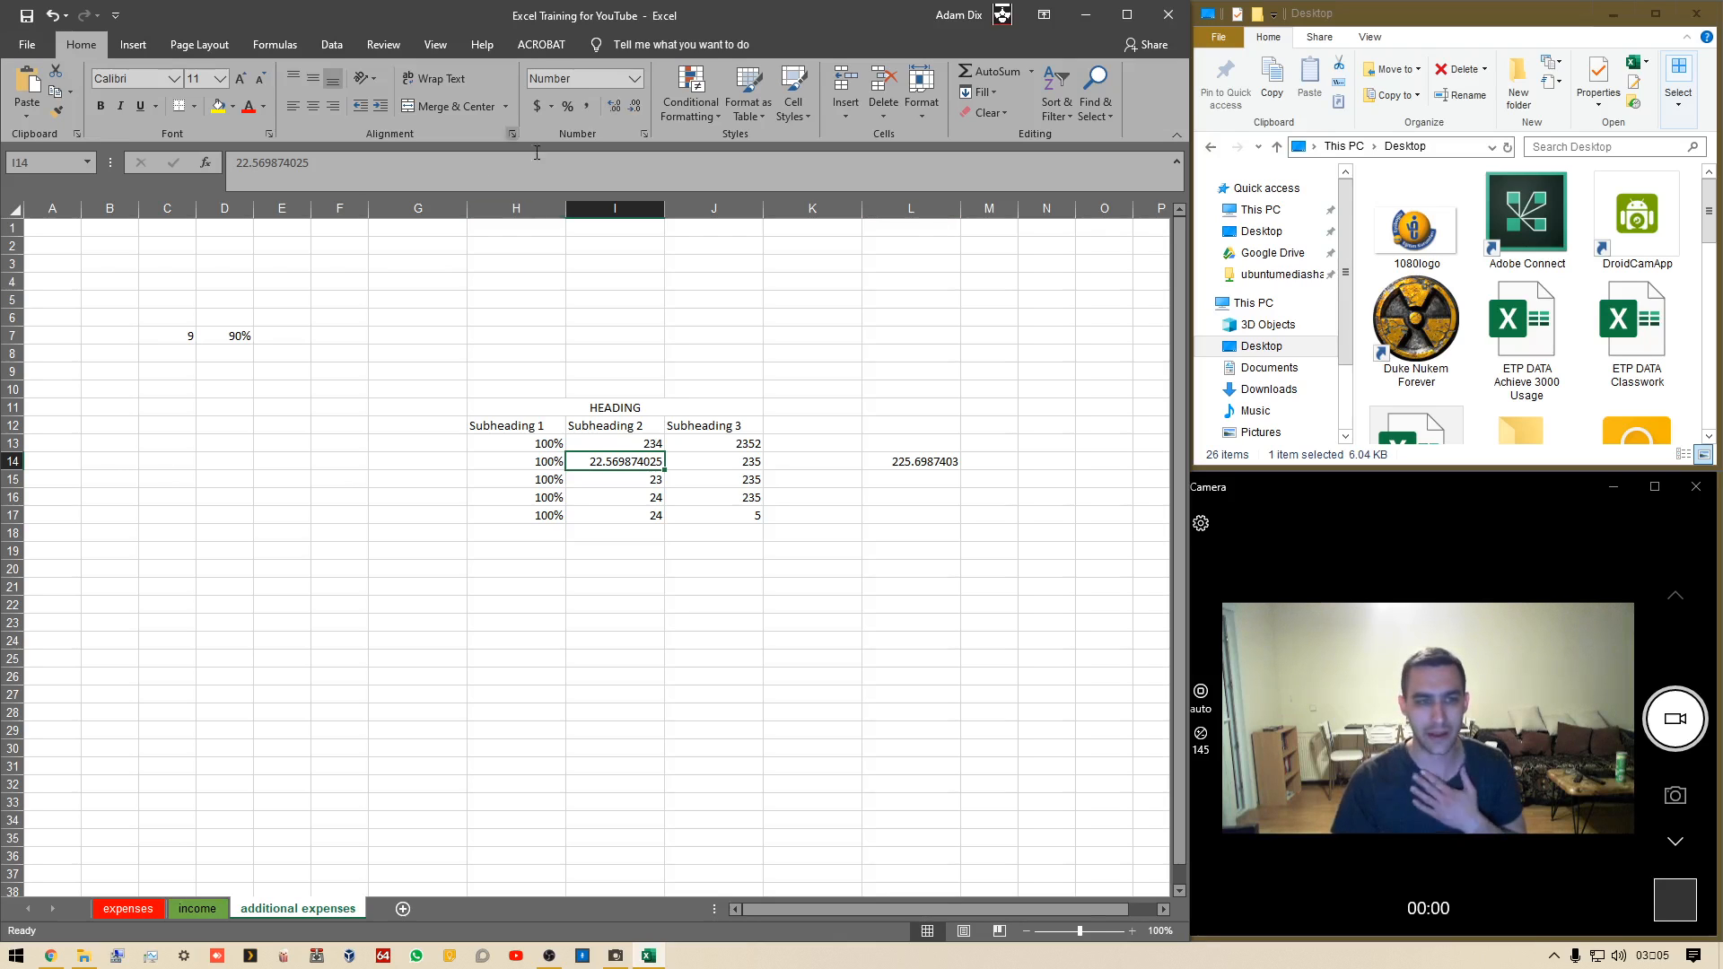
Enter the formula =I15+J15 in H6 by selecting the referenced cells, removing a stray trailing period
left_click(319, 173)
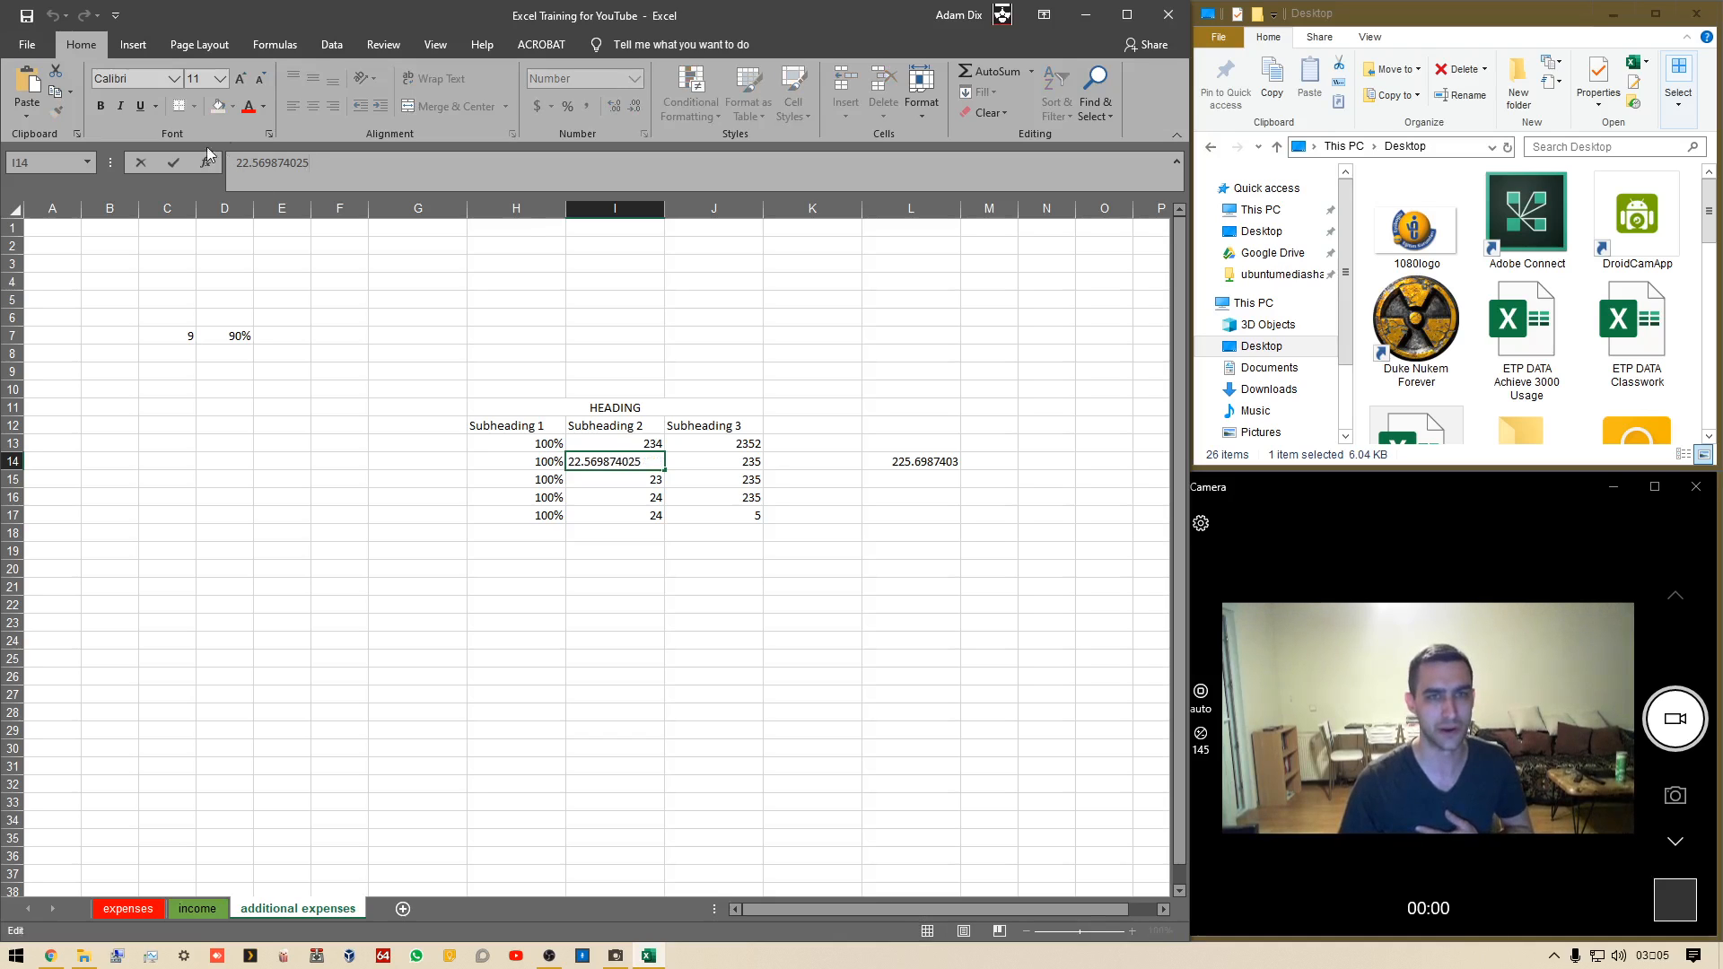
left_click(494, 320)
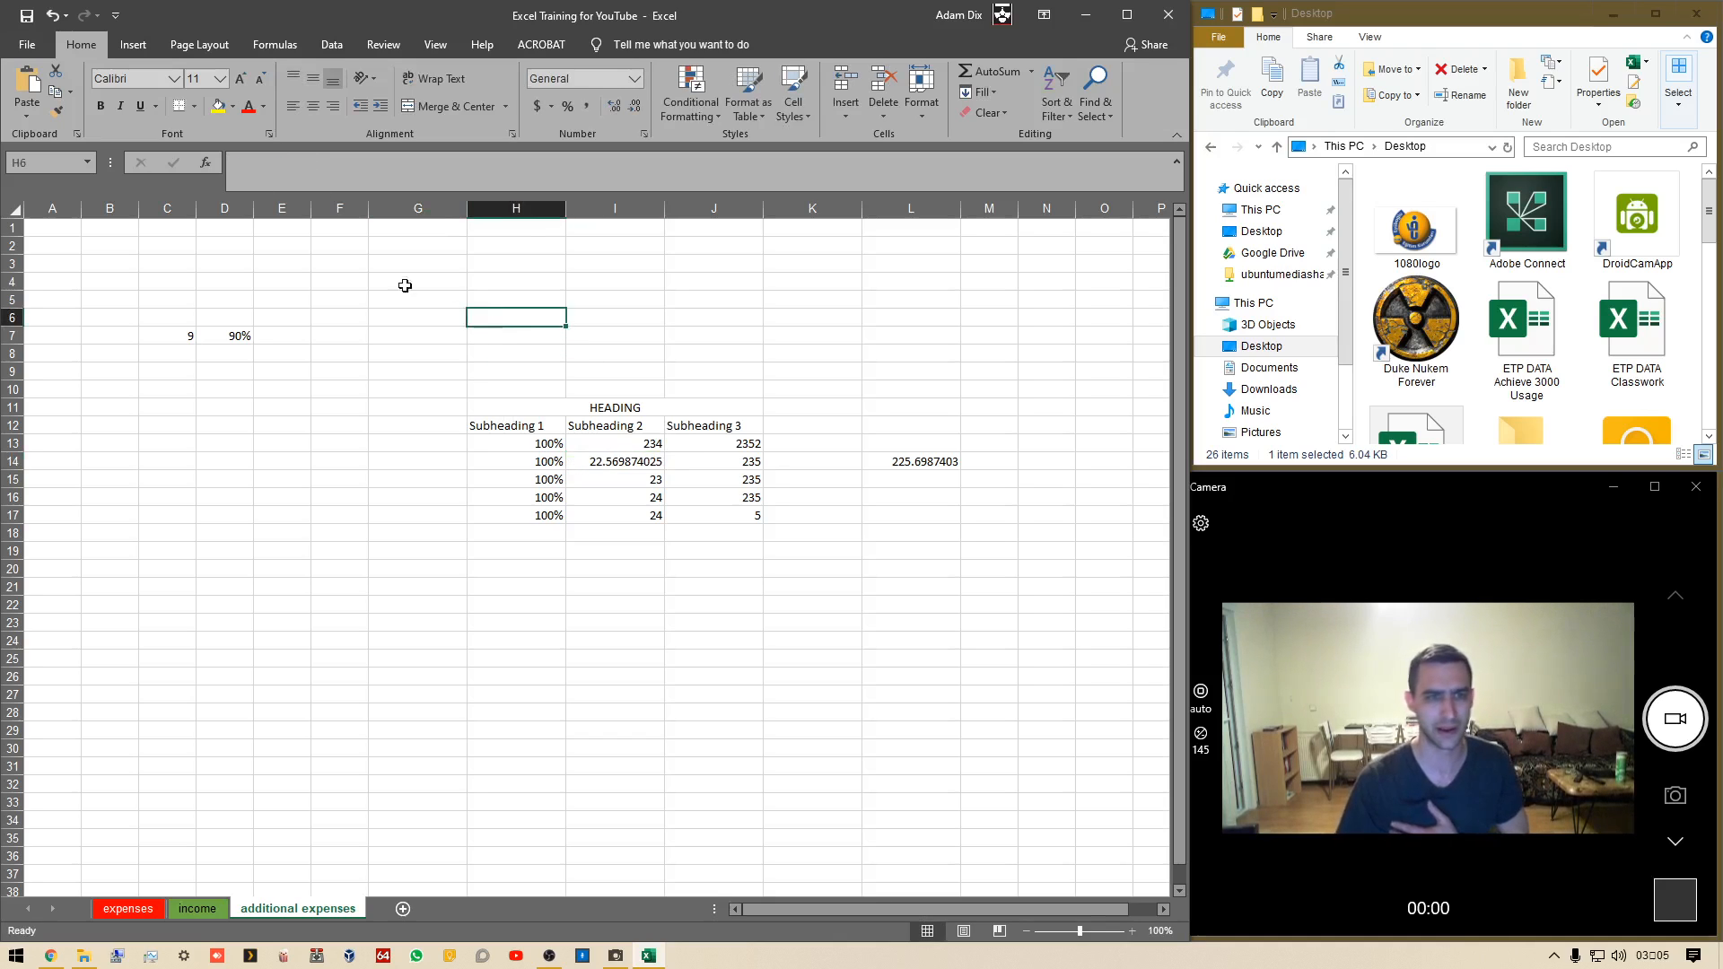
left_click(353, 168)
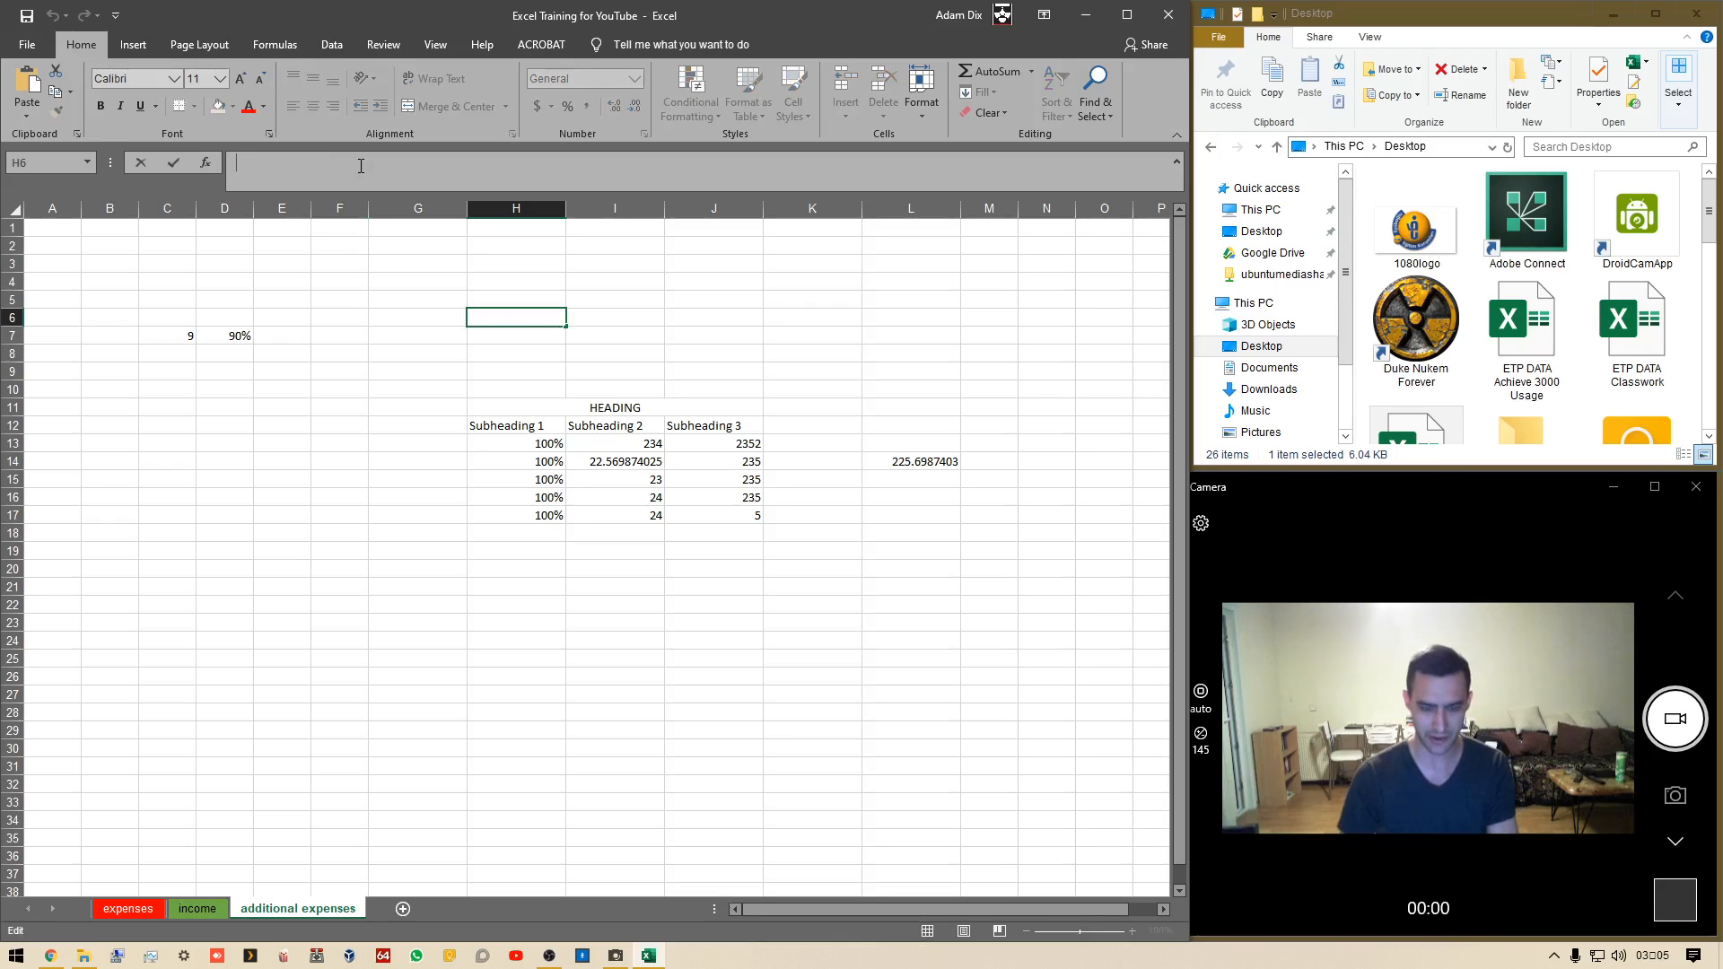
type("=")
left_click(619, 479)
type("+")
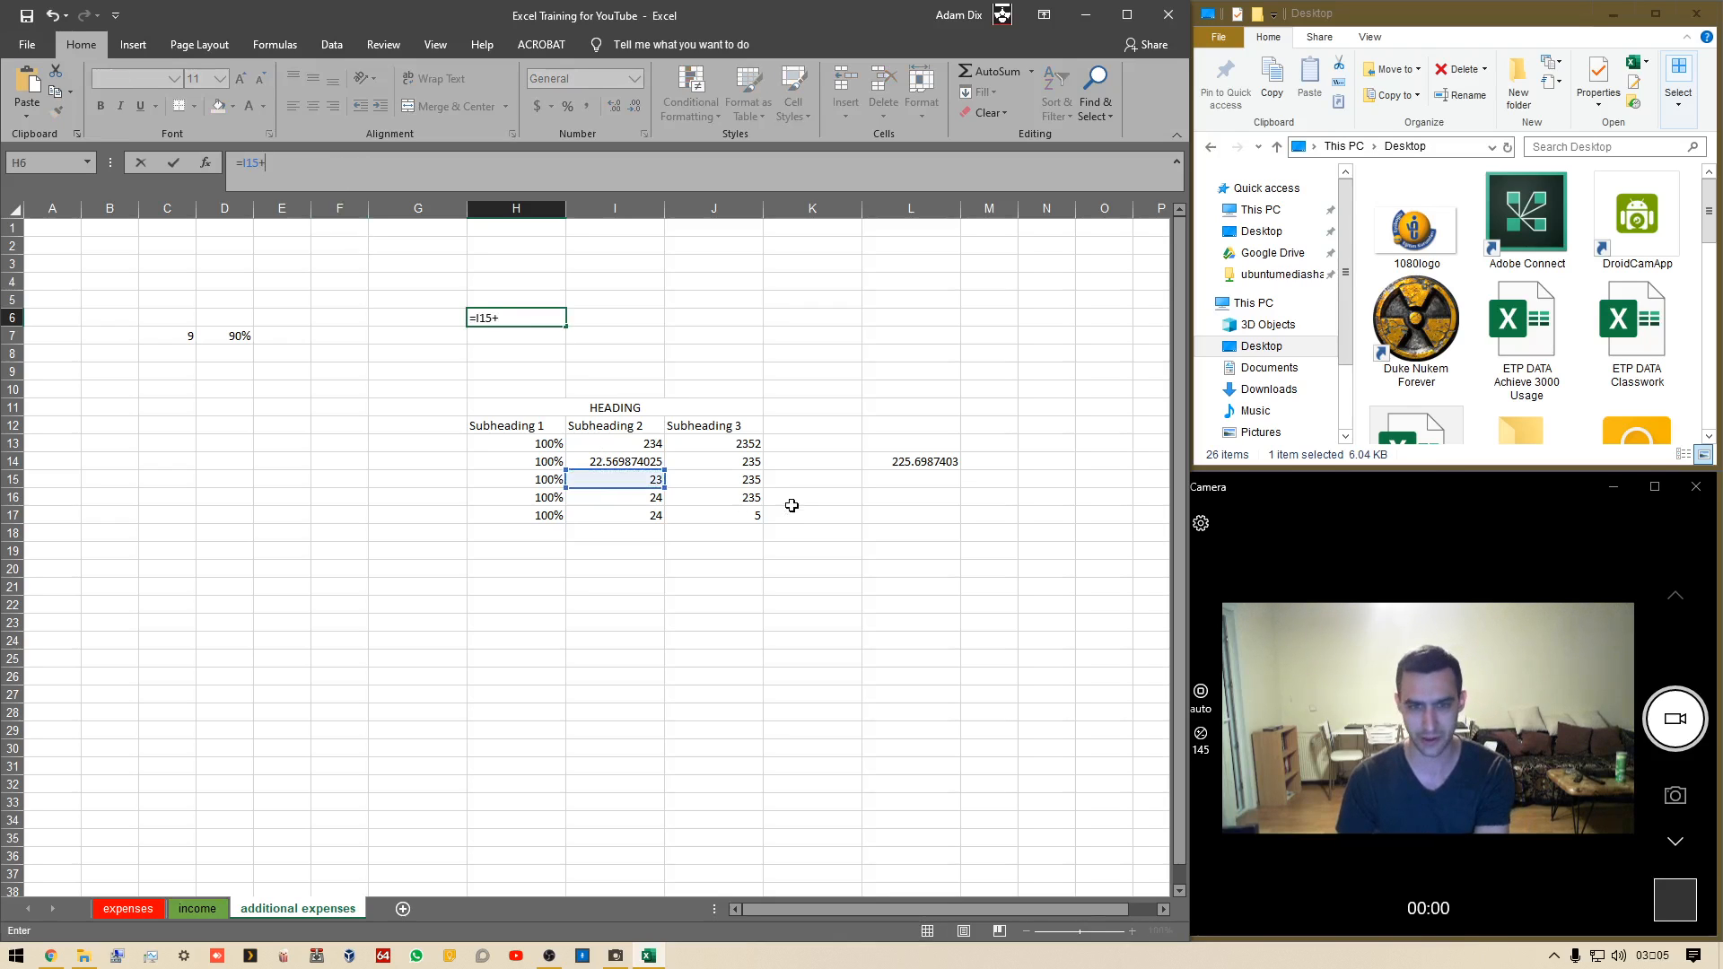
left_click(742, 482)
type(".")
key("Return")
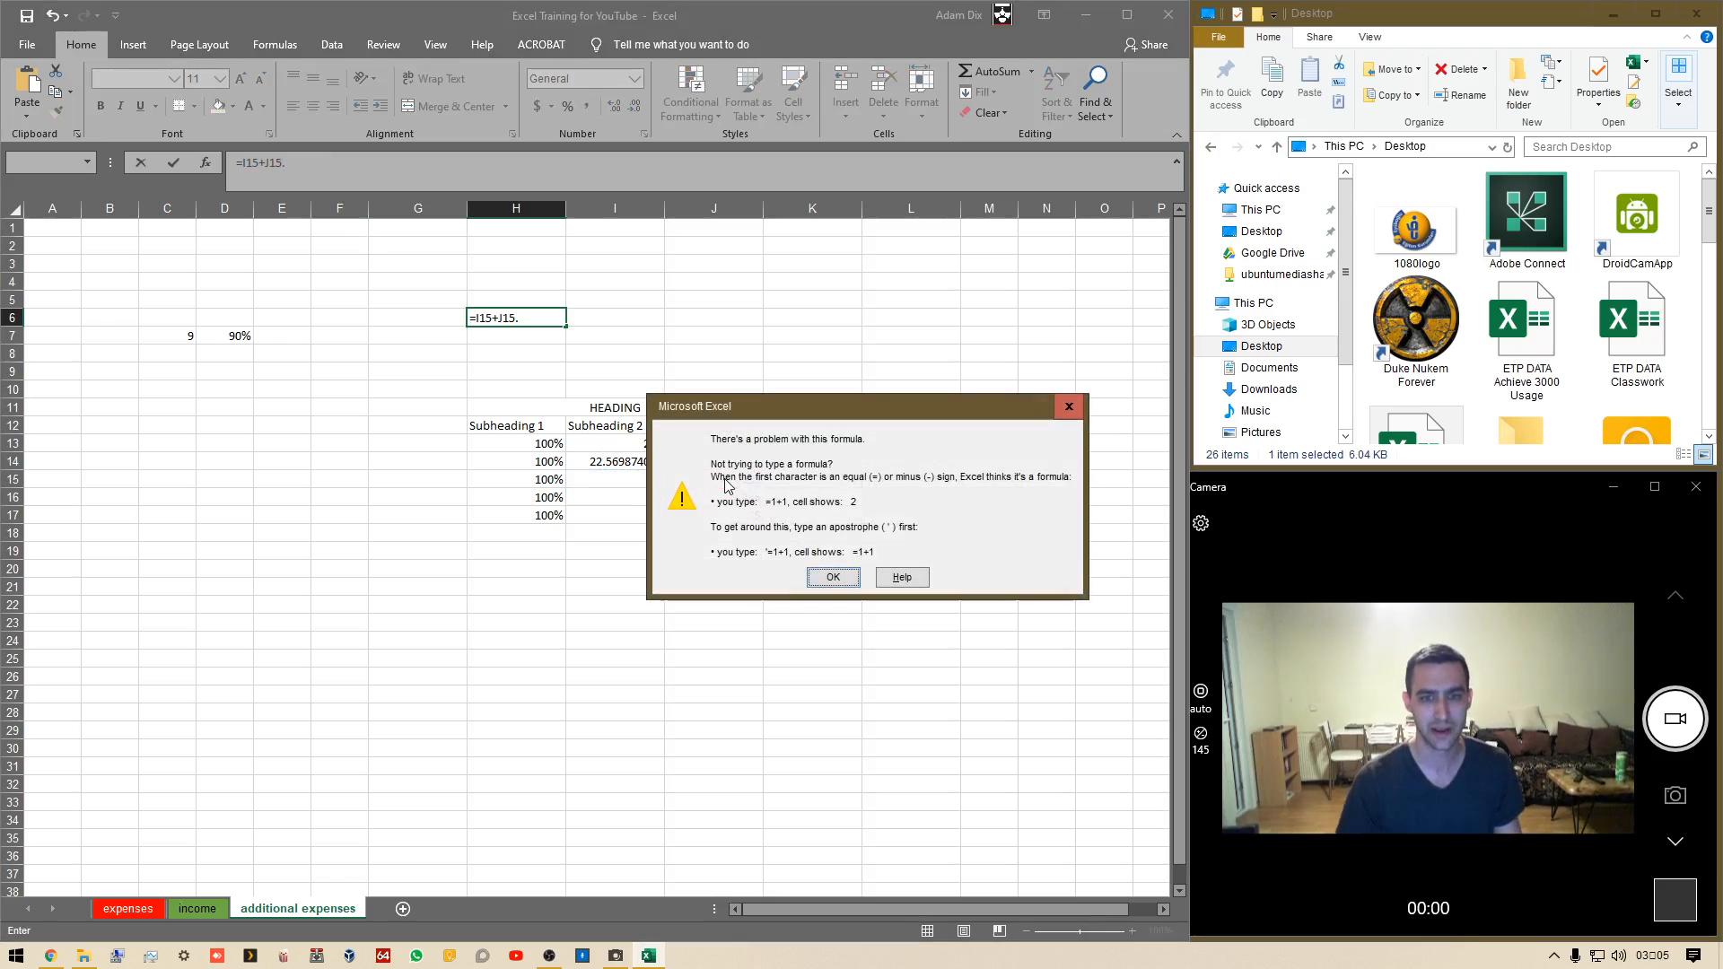
left_click(833, 577)
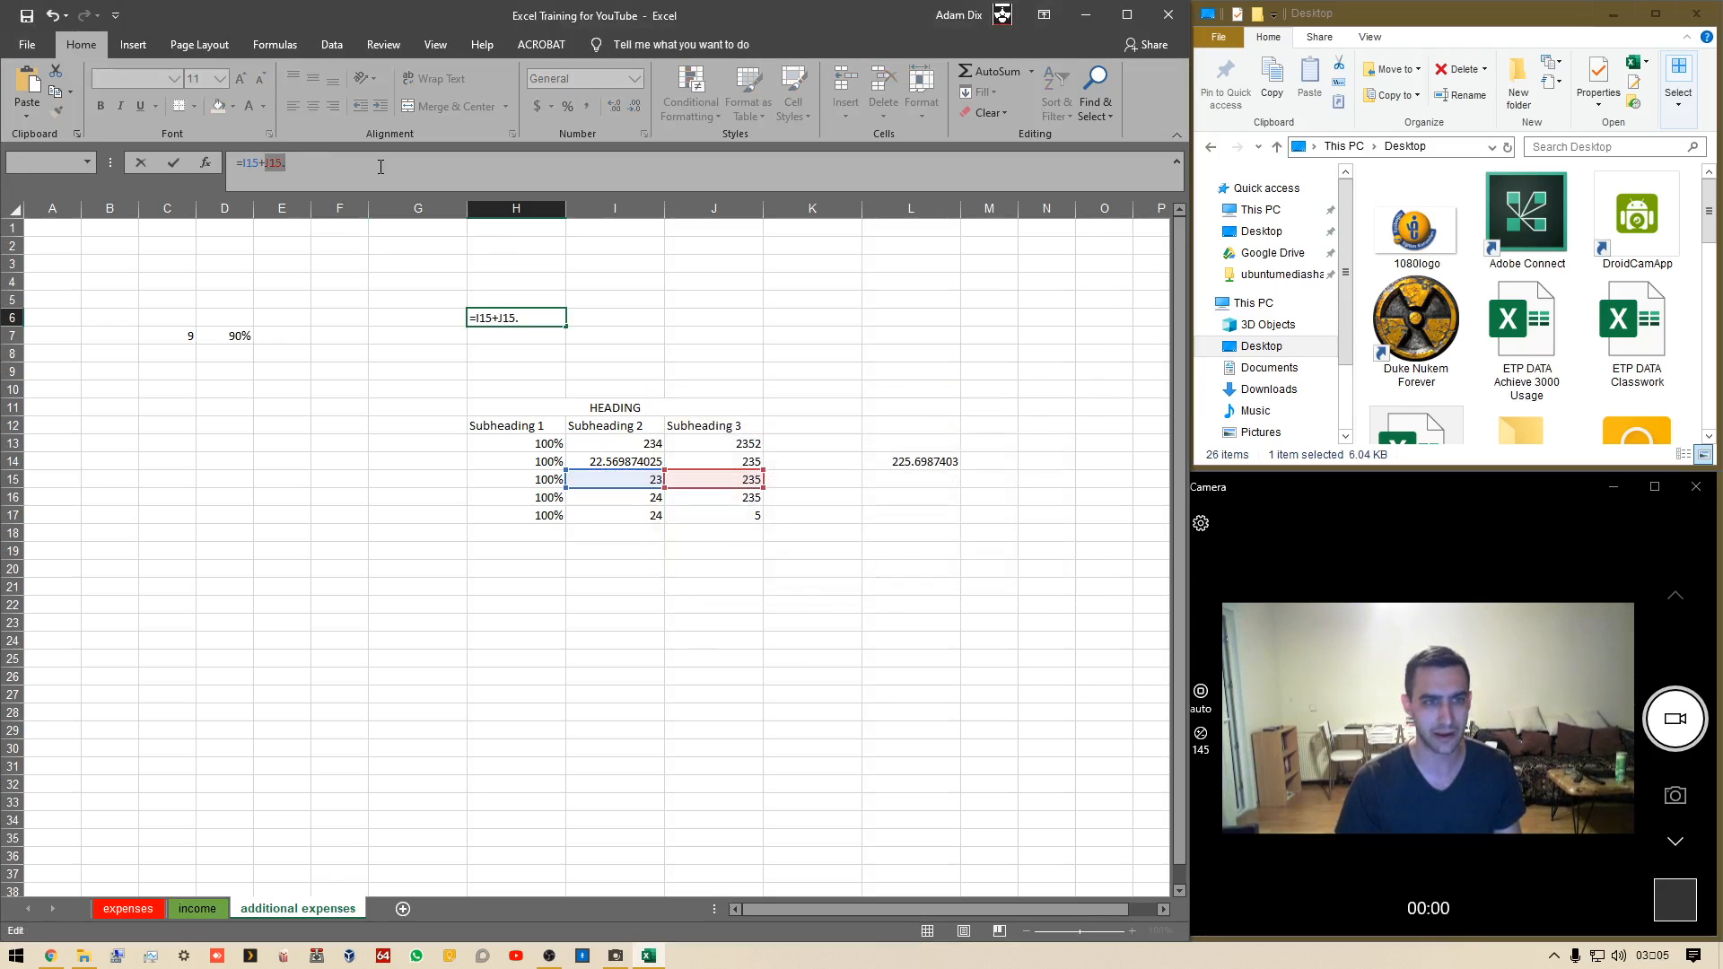
key("Right")
key("BackSpace")
key("Return")
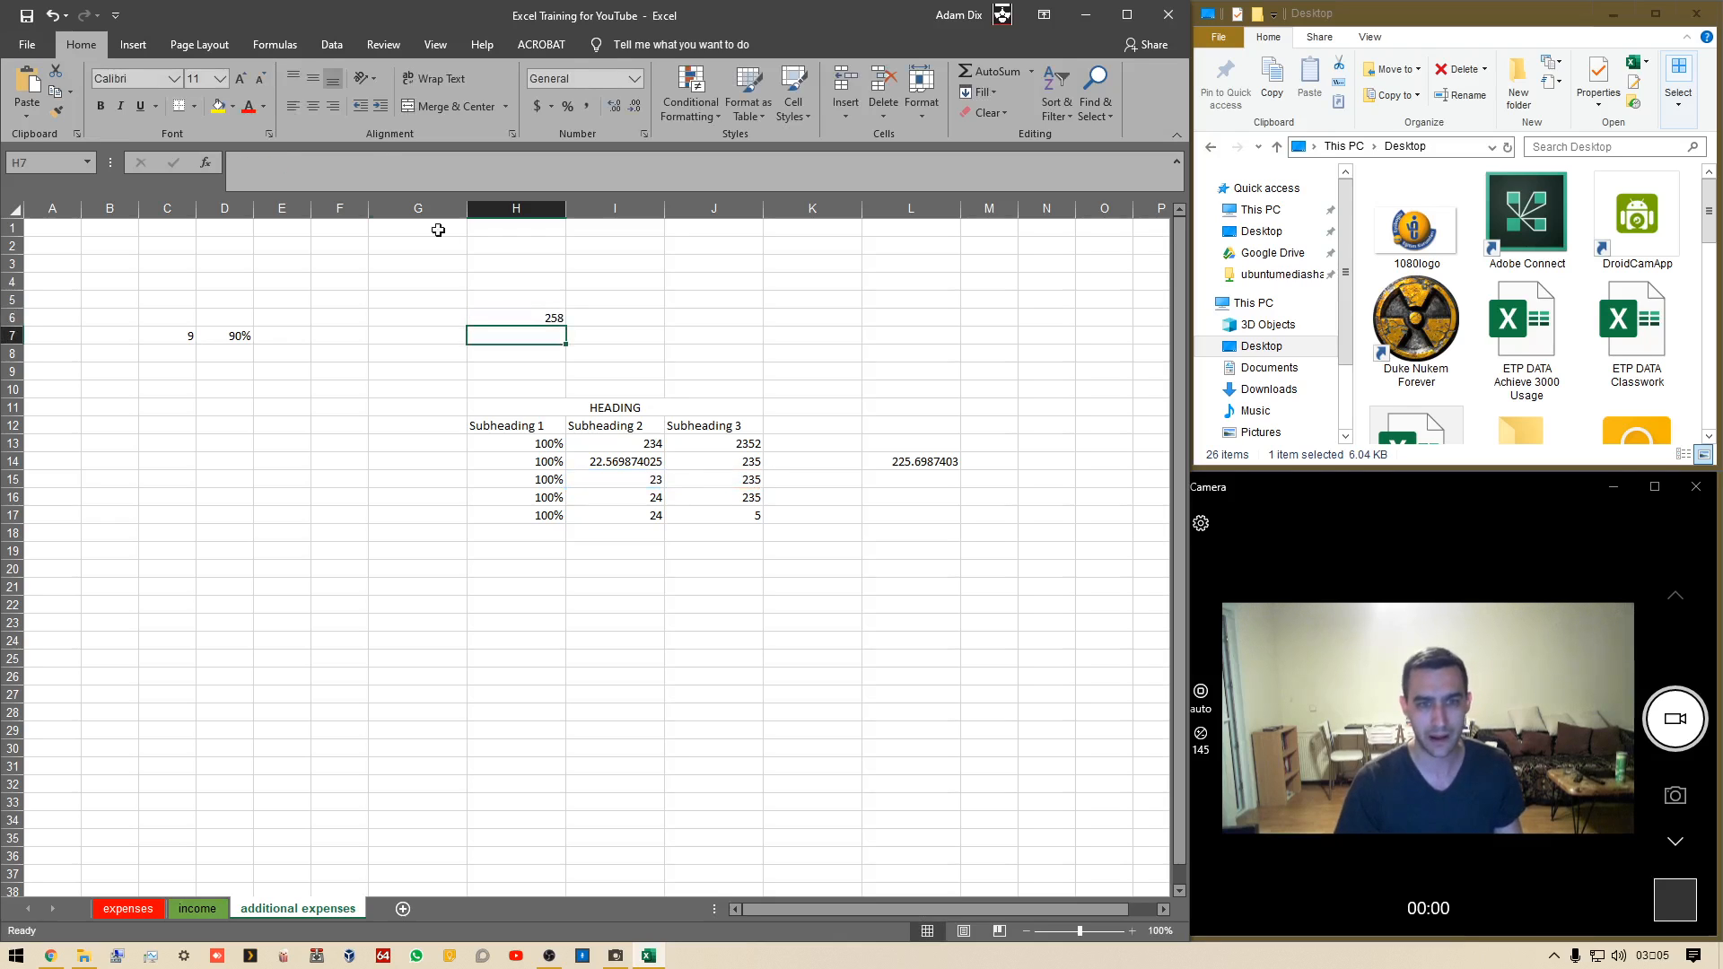
Enter the formula =2+2 in H7
left_click(501, 318)
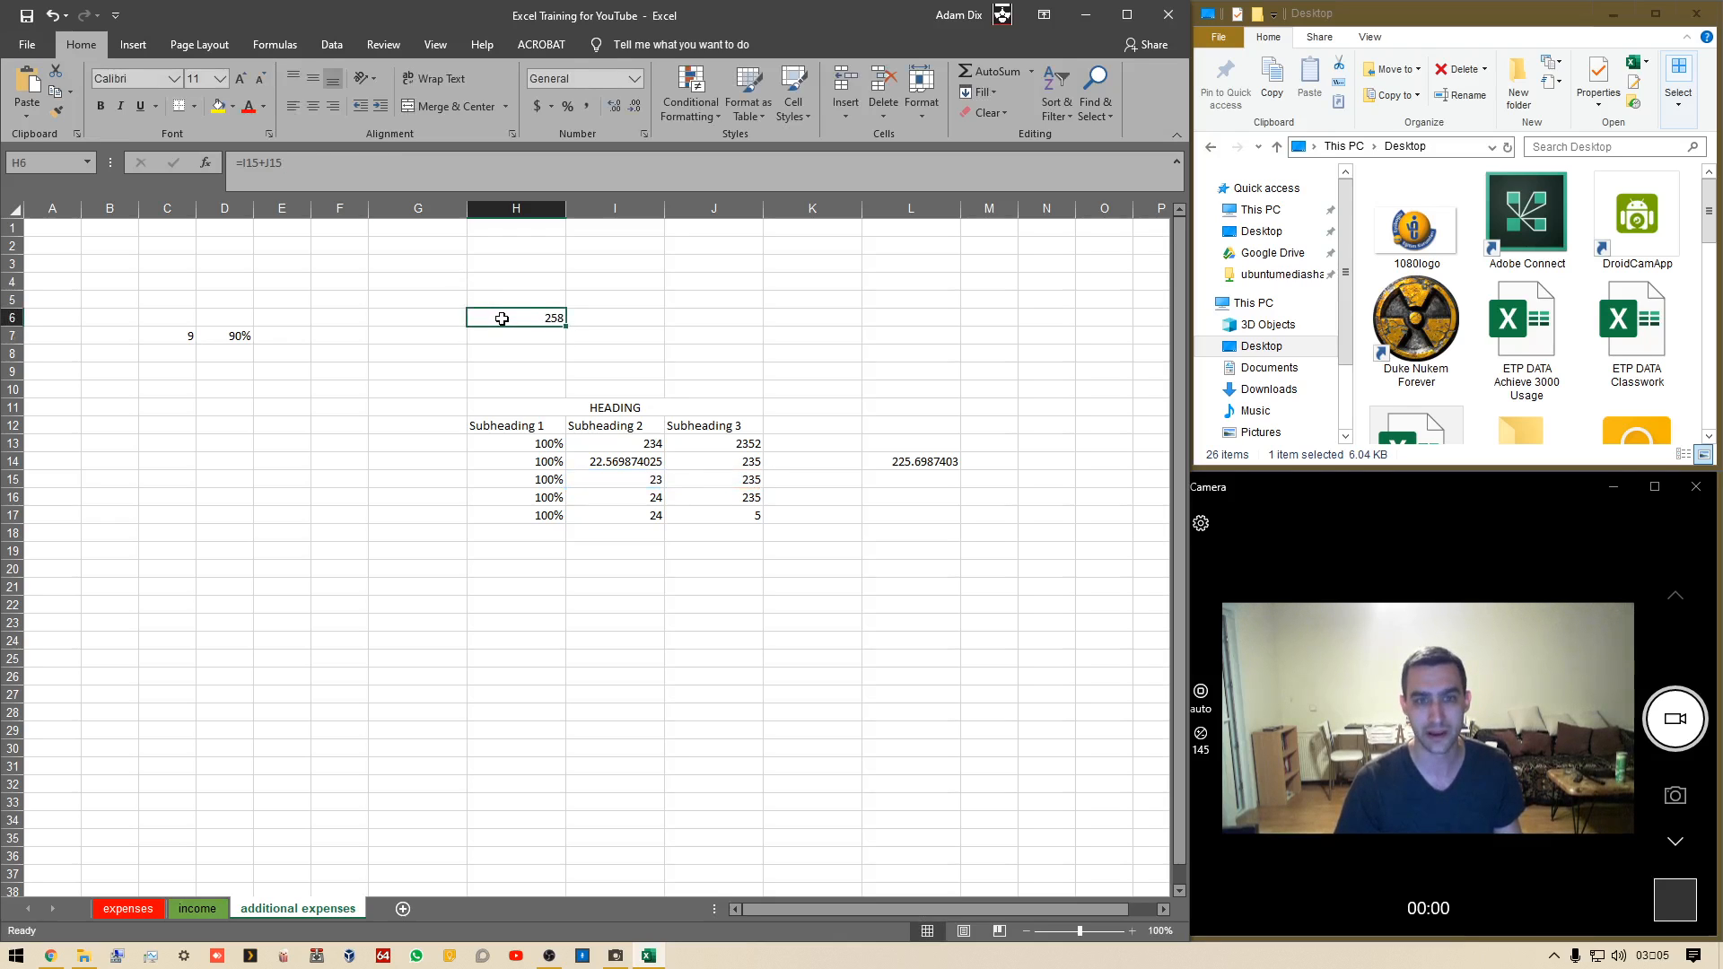
left_click(543, 340)
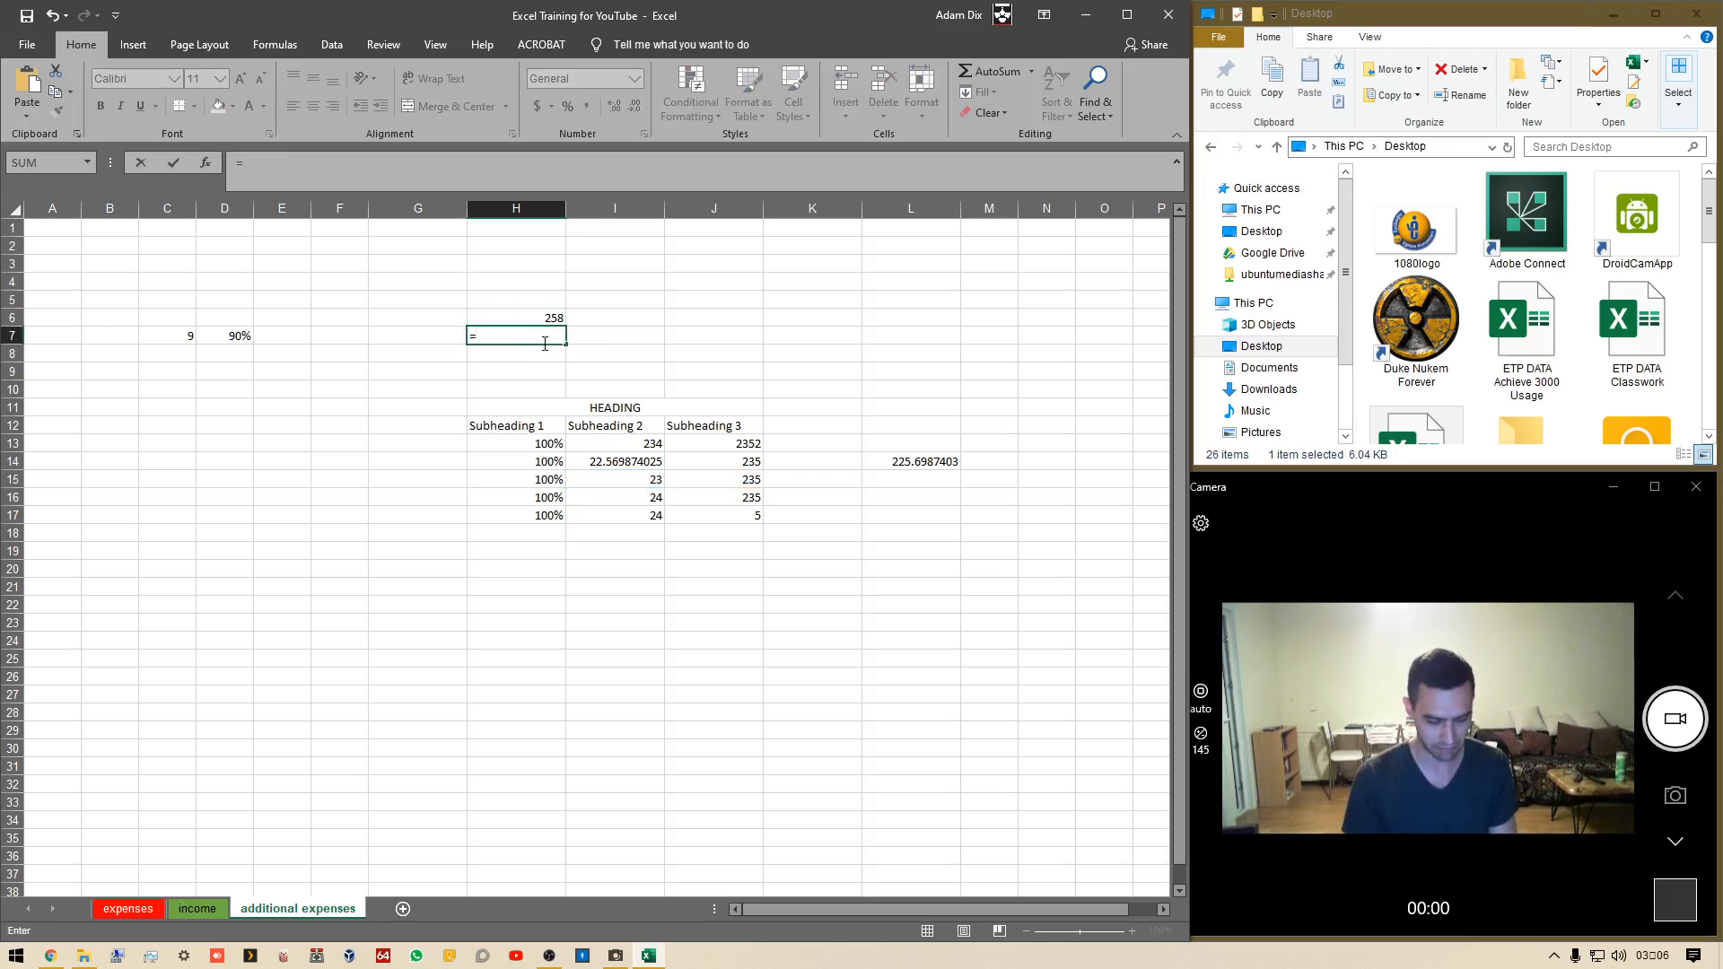
type("2=2")
key("BackSpace")
key("BackSpace")
type("+2")
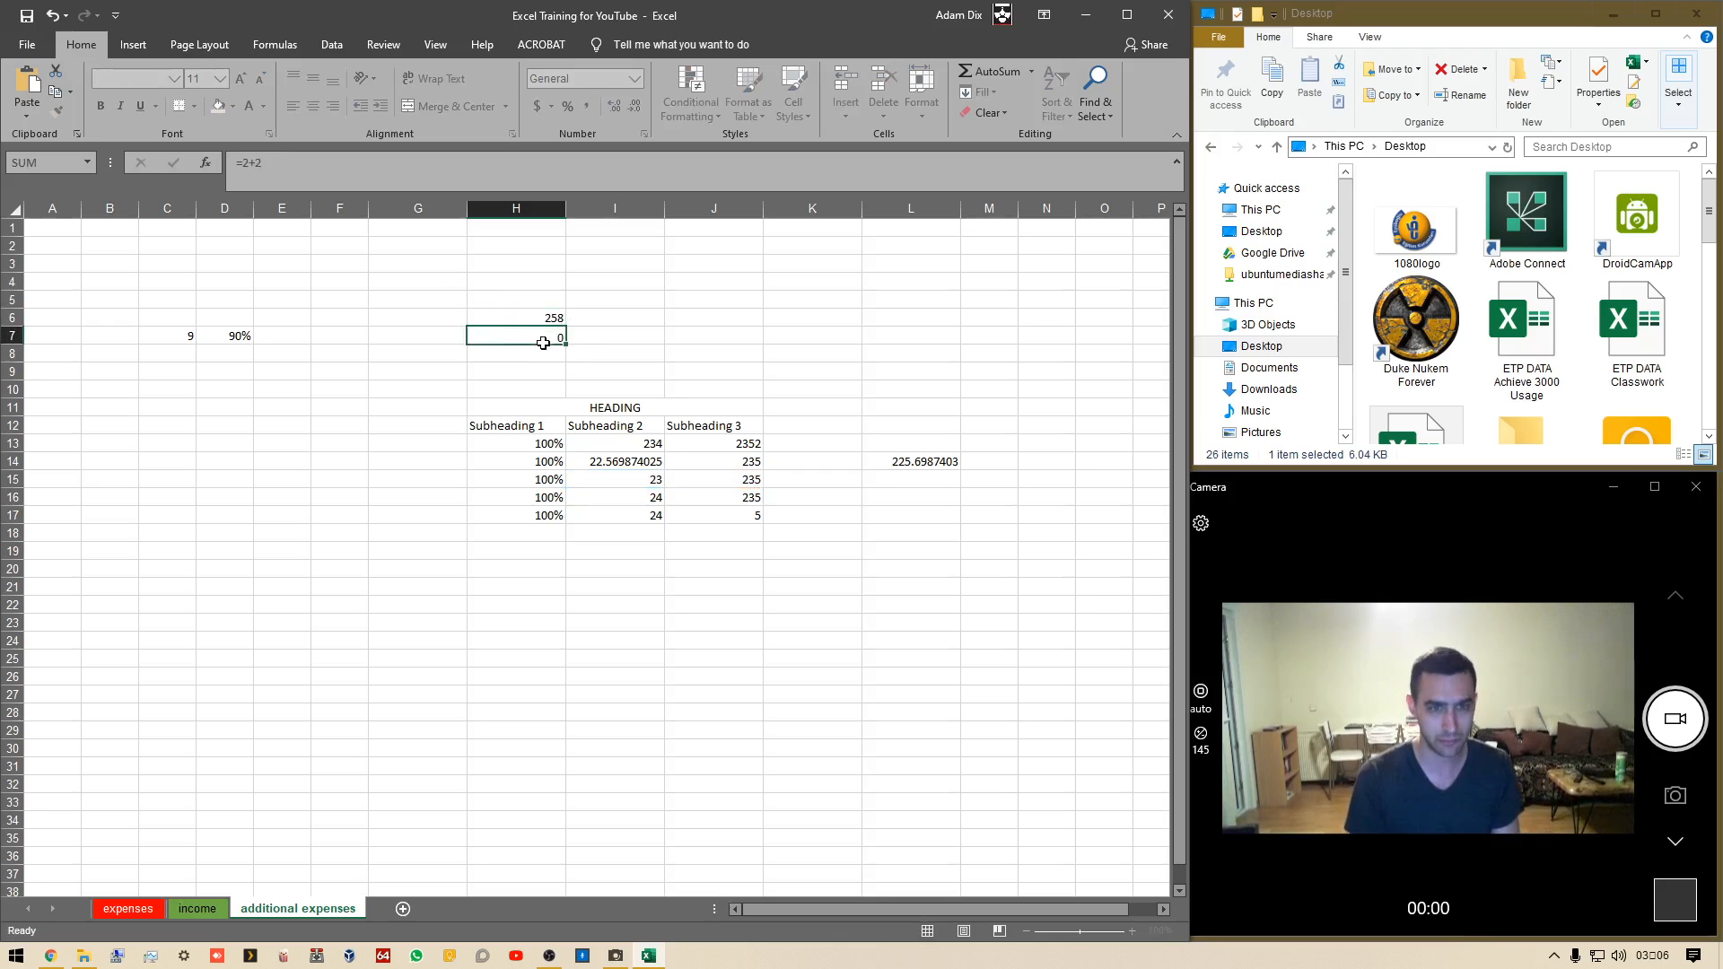
key("Return")
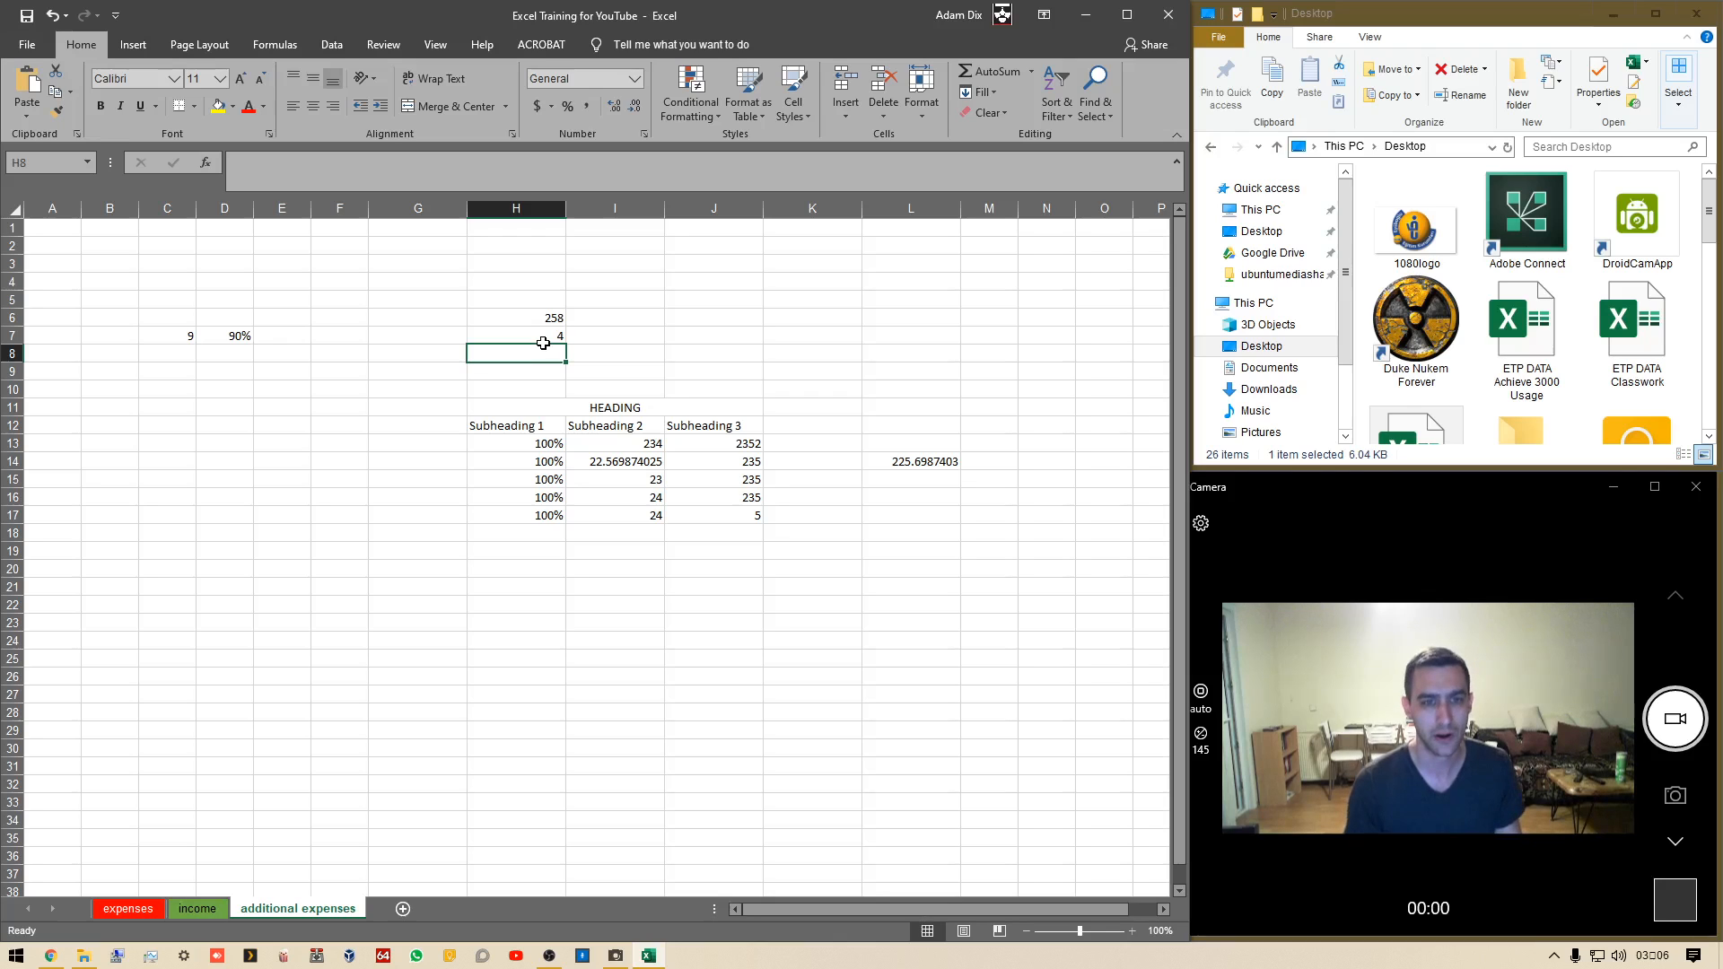
Enter the formula =H6+2 in I6, referencing H6 with the arrow keys
key("Right")
key("Up")
key("Up")
type("=")
key("Left")
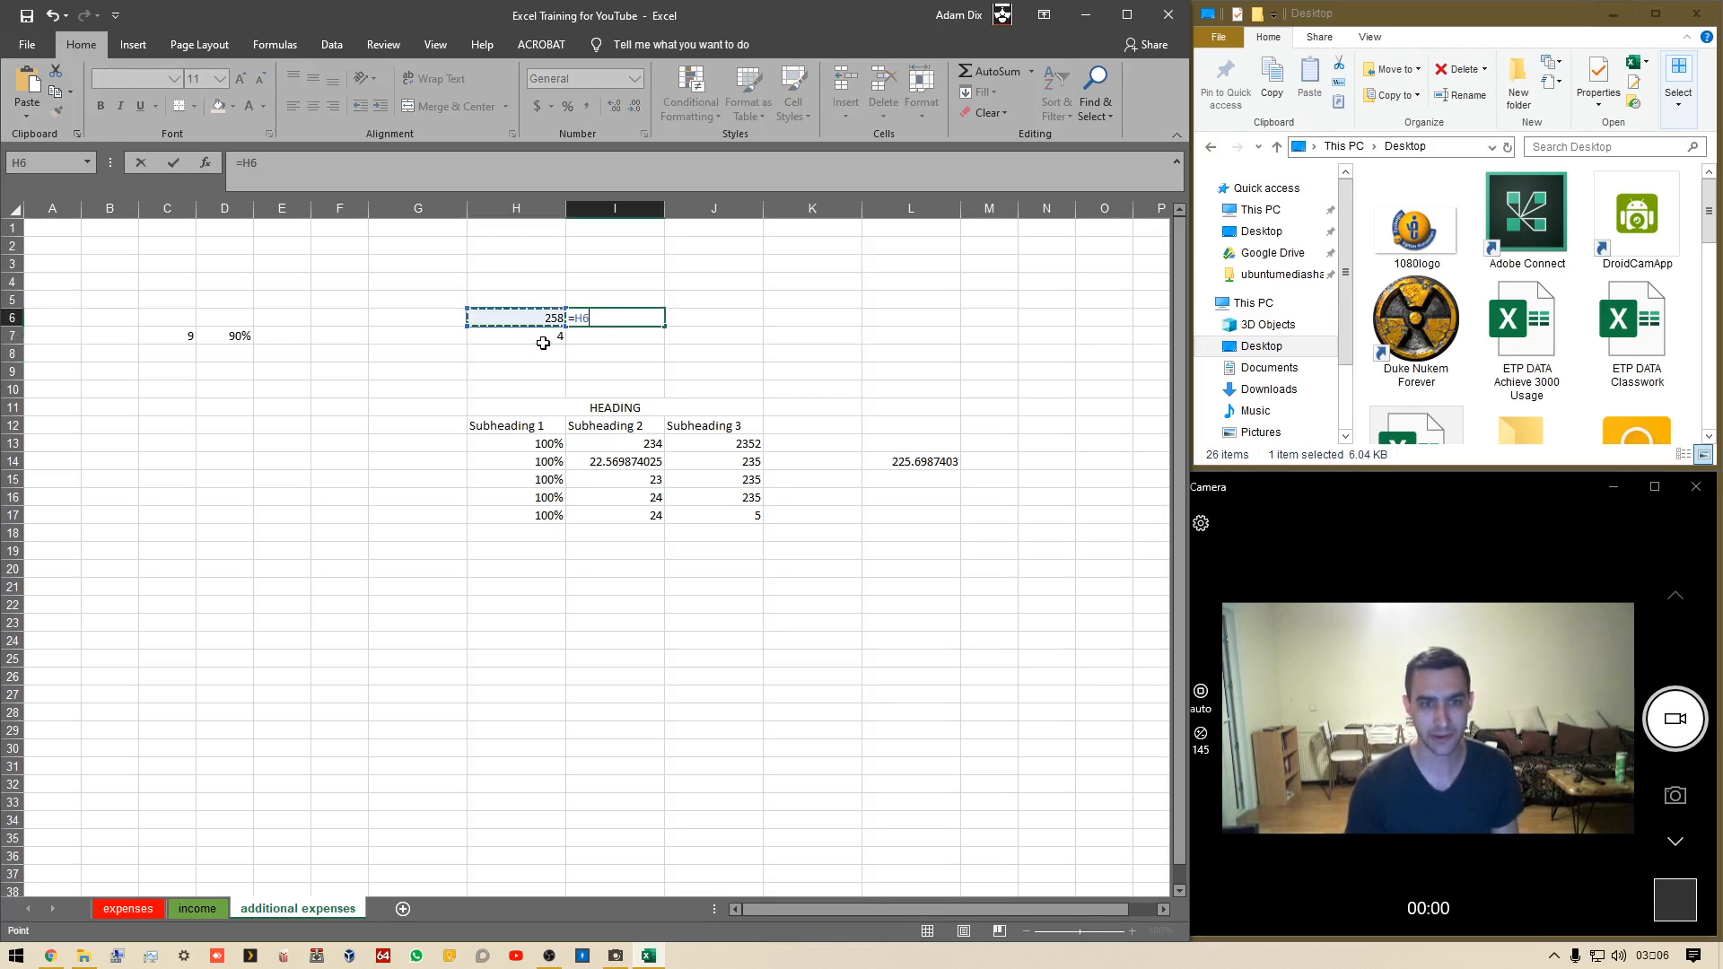
type("+2")
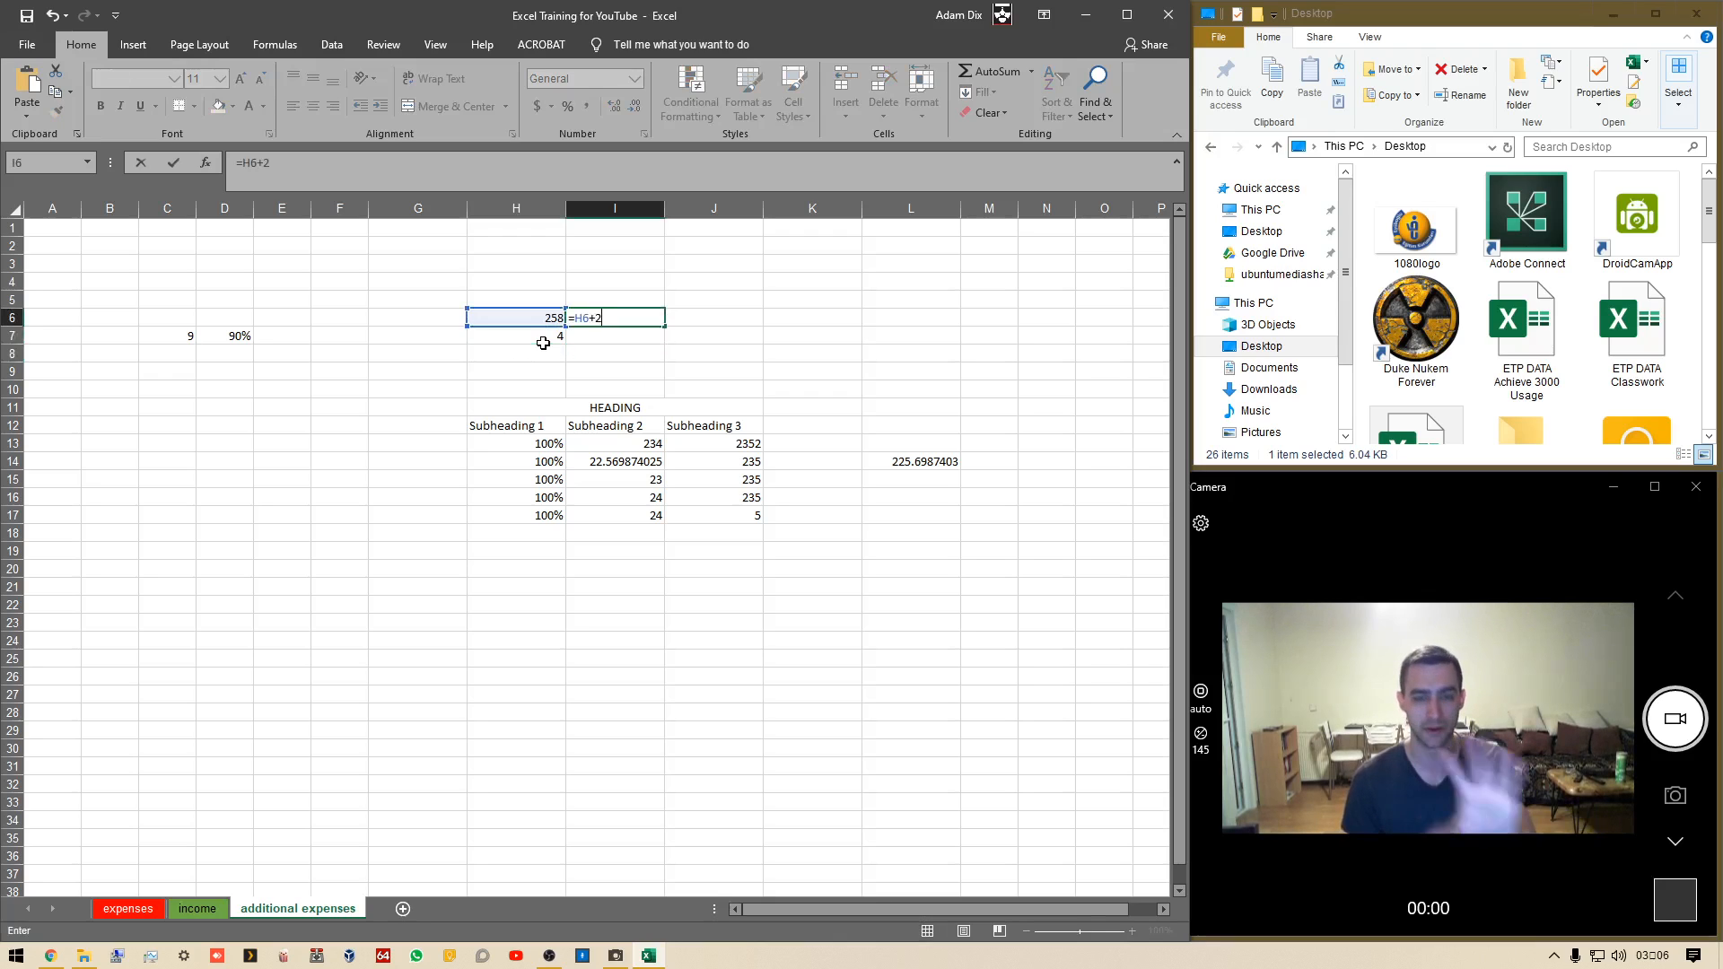
key("Return")
Enter the formula =pi()*H7 in J6, selecting H7 for the reference
key("Up")
key("Right")
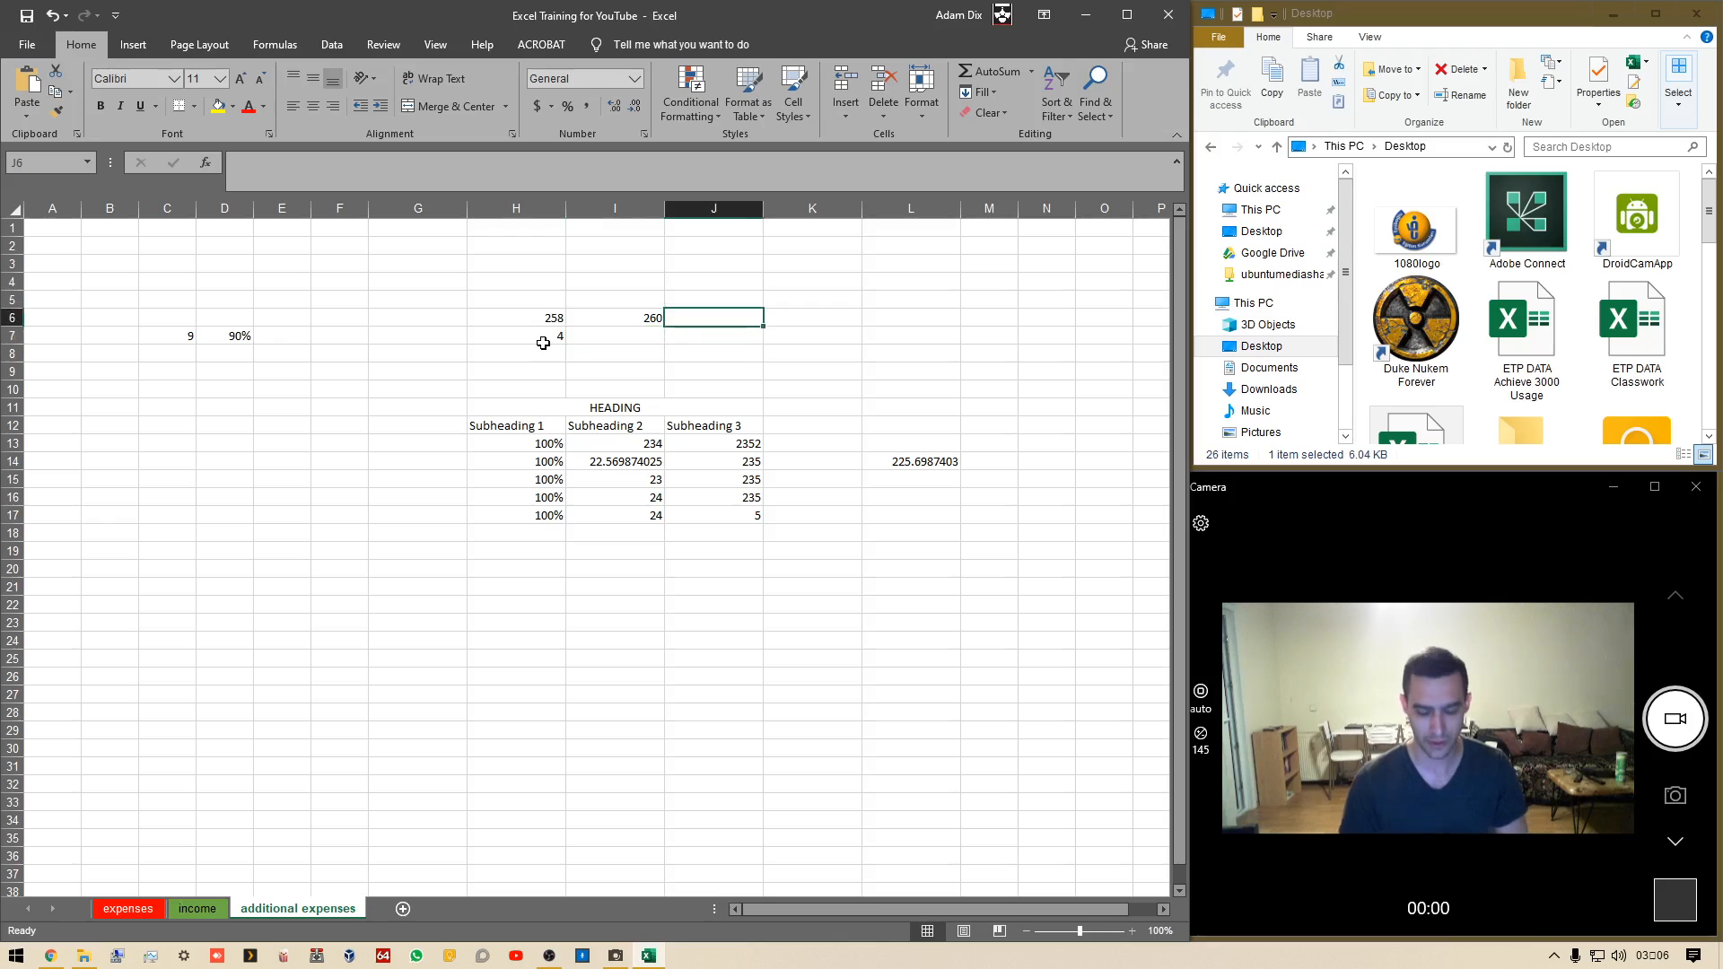
type("=")
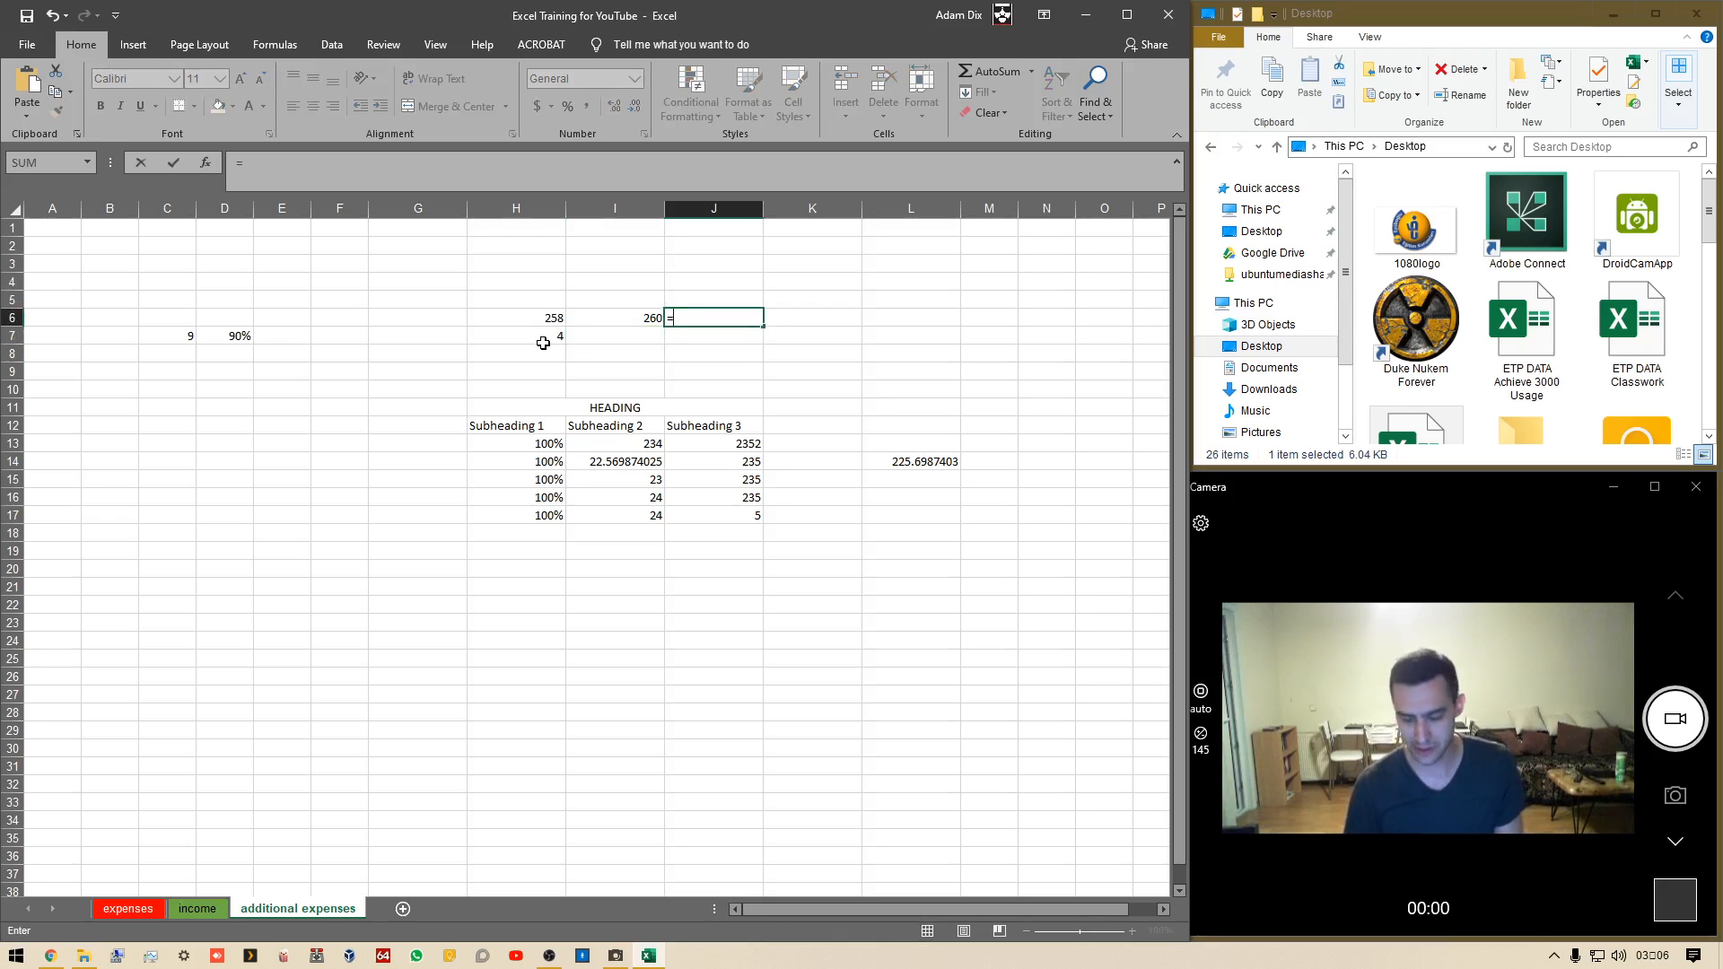
type("pi")
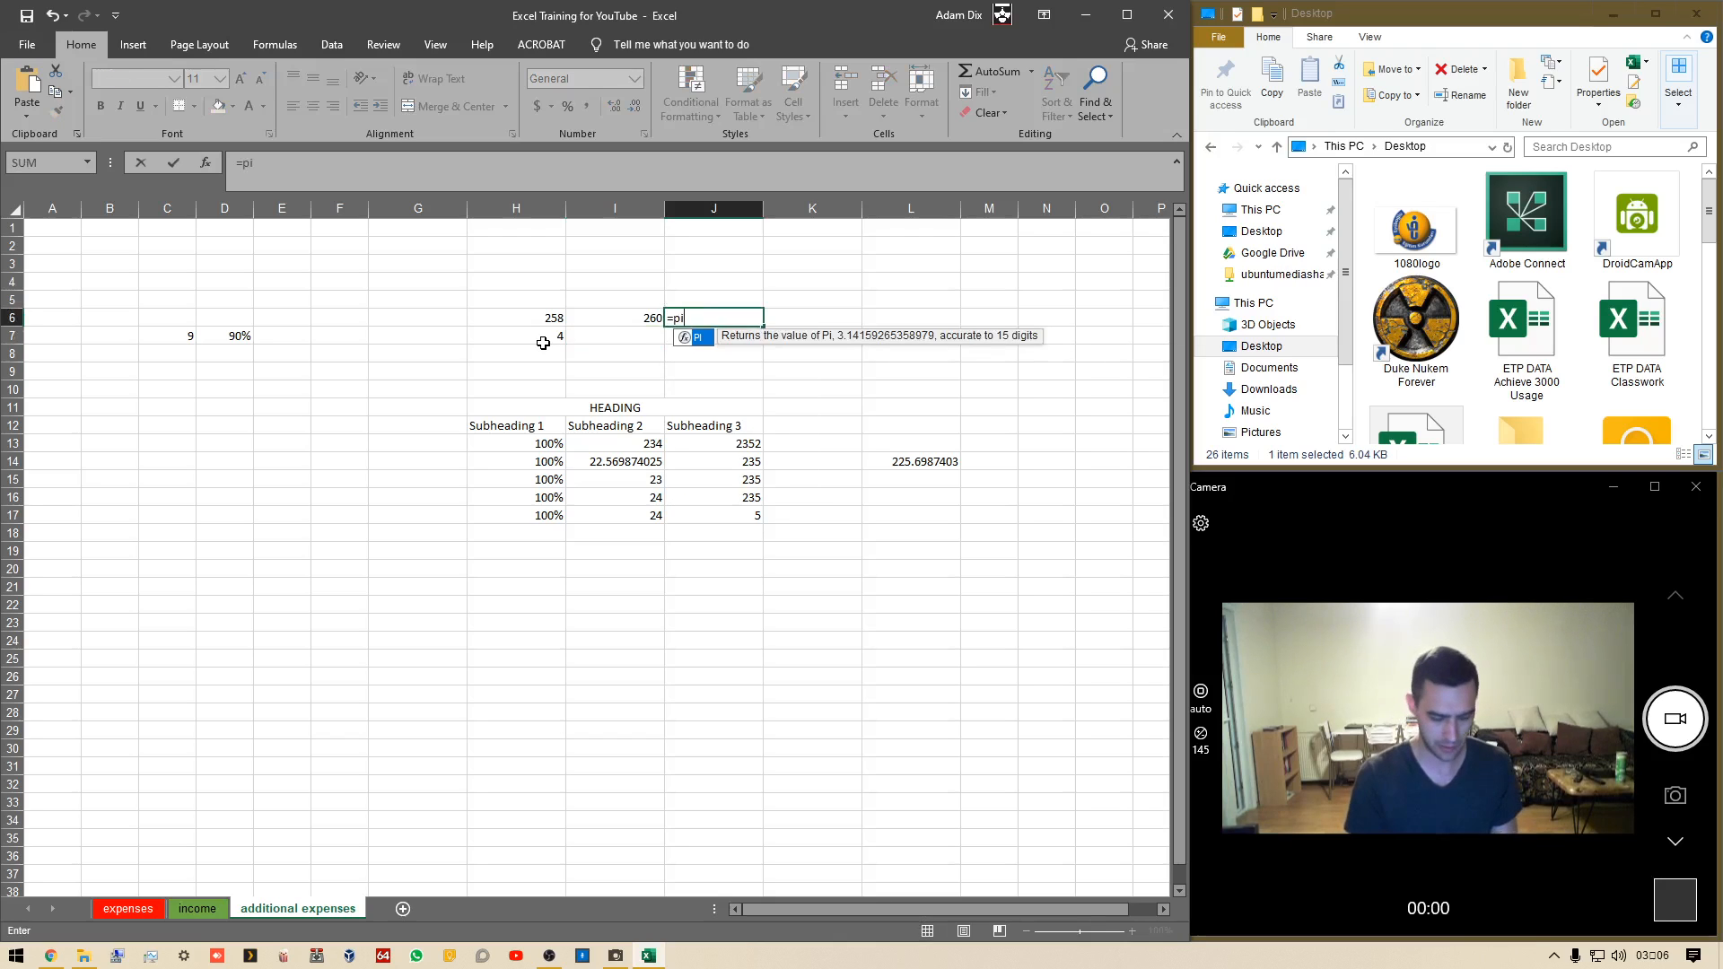
type("()")
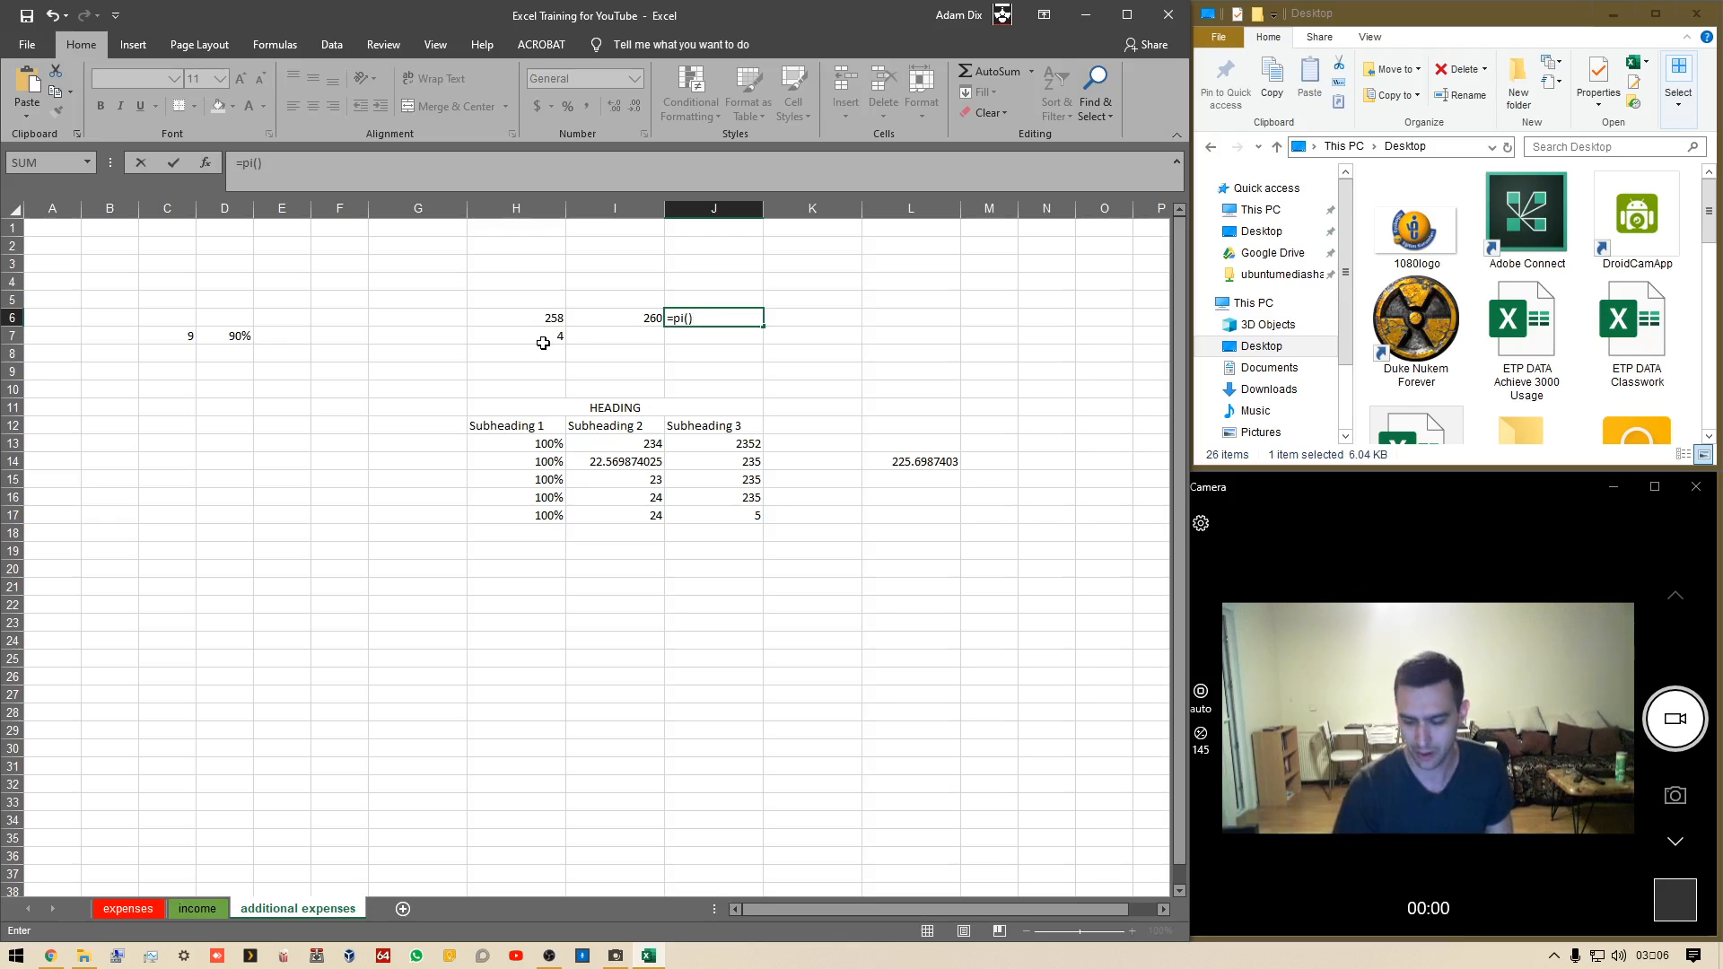
type("*")
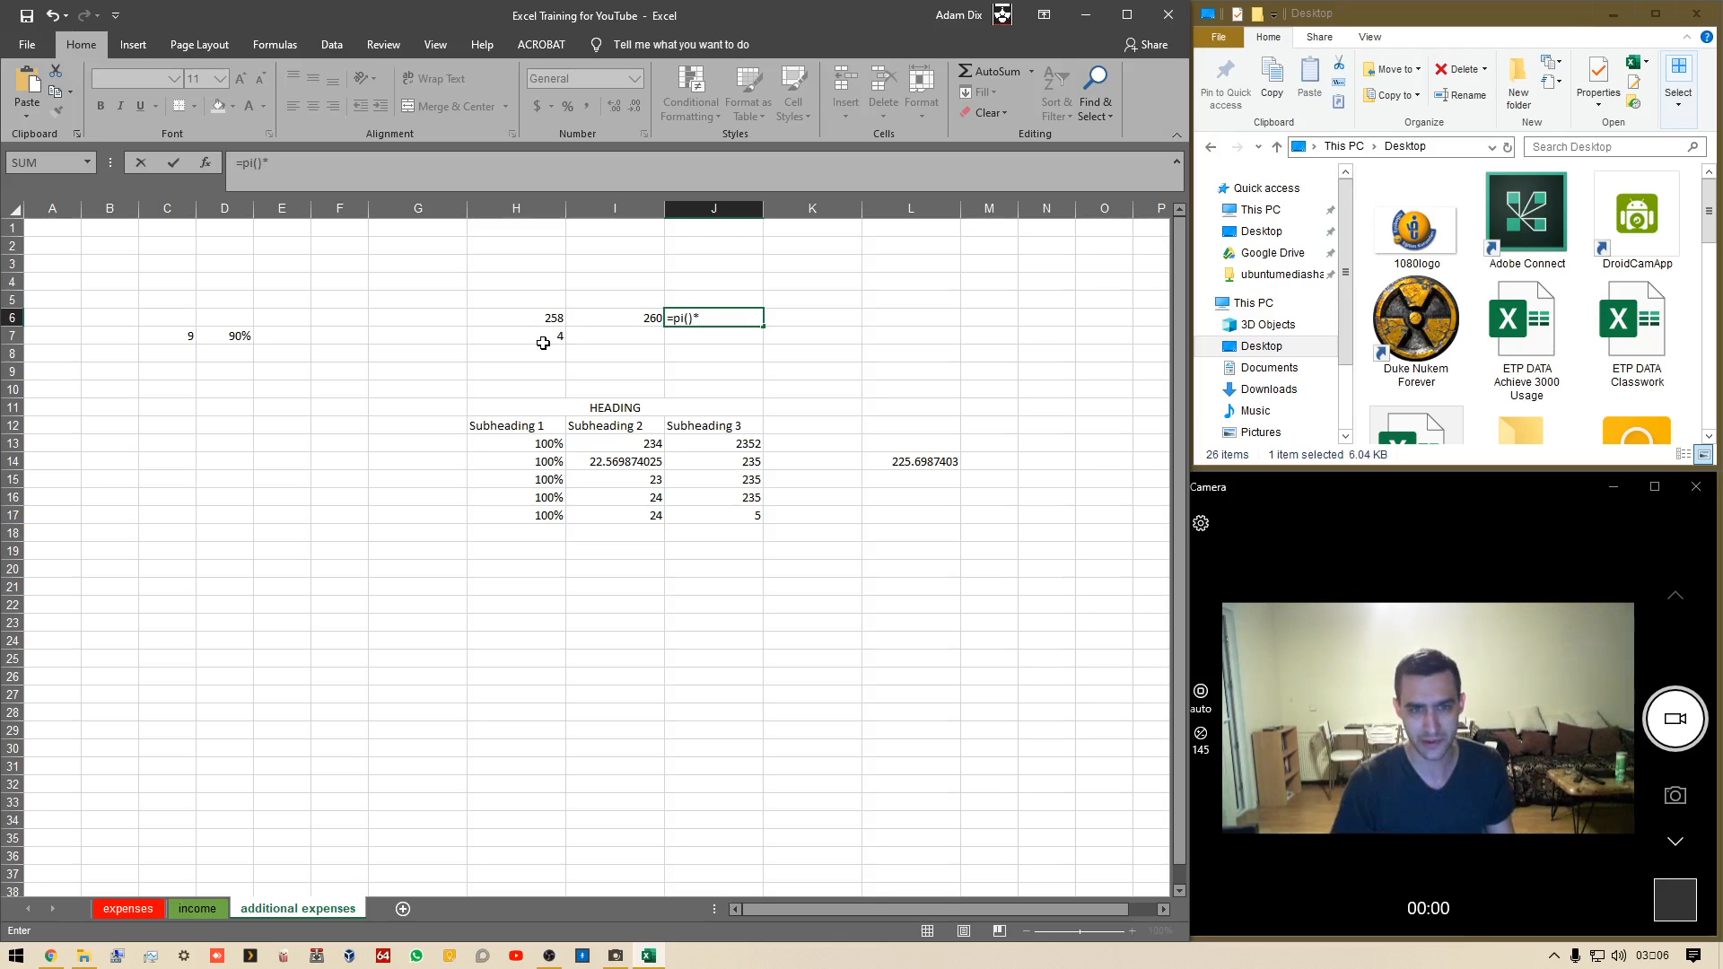
left_click(543, 343)
key("Return")
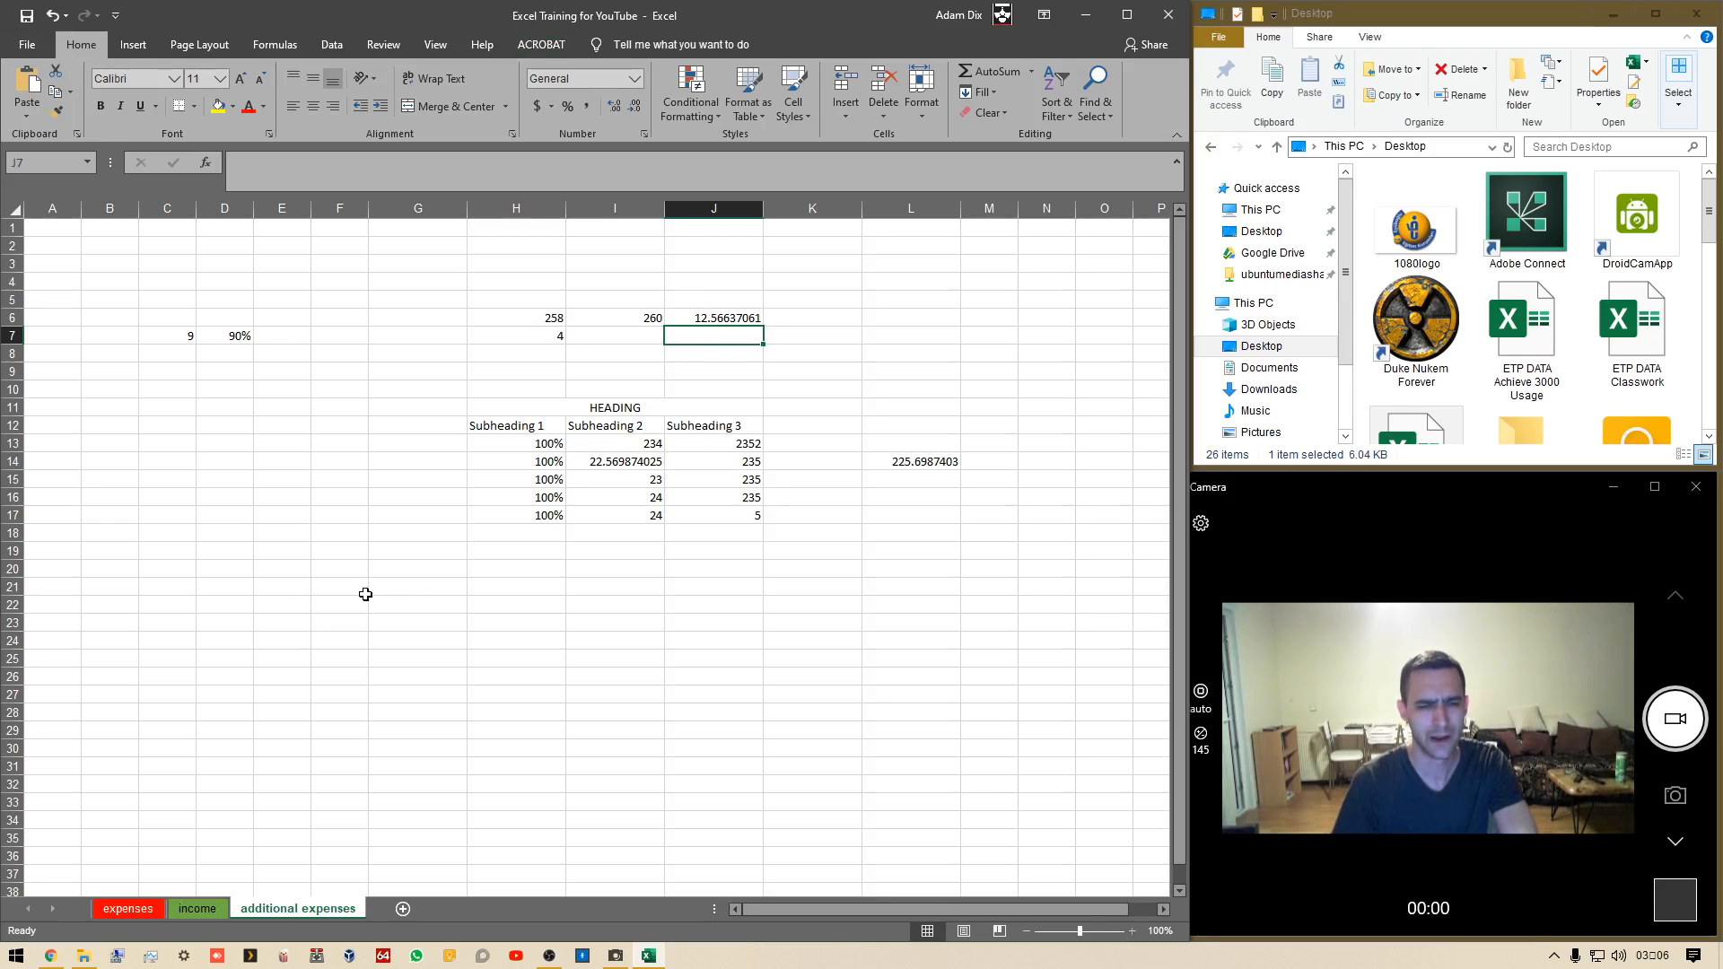
Enter the text A=pi*r^2 in G21
left_click(453, 582)
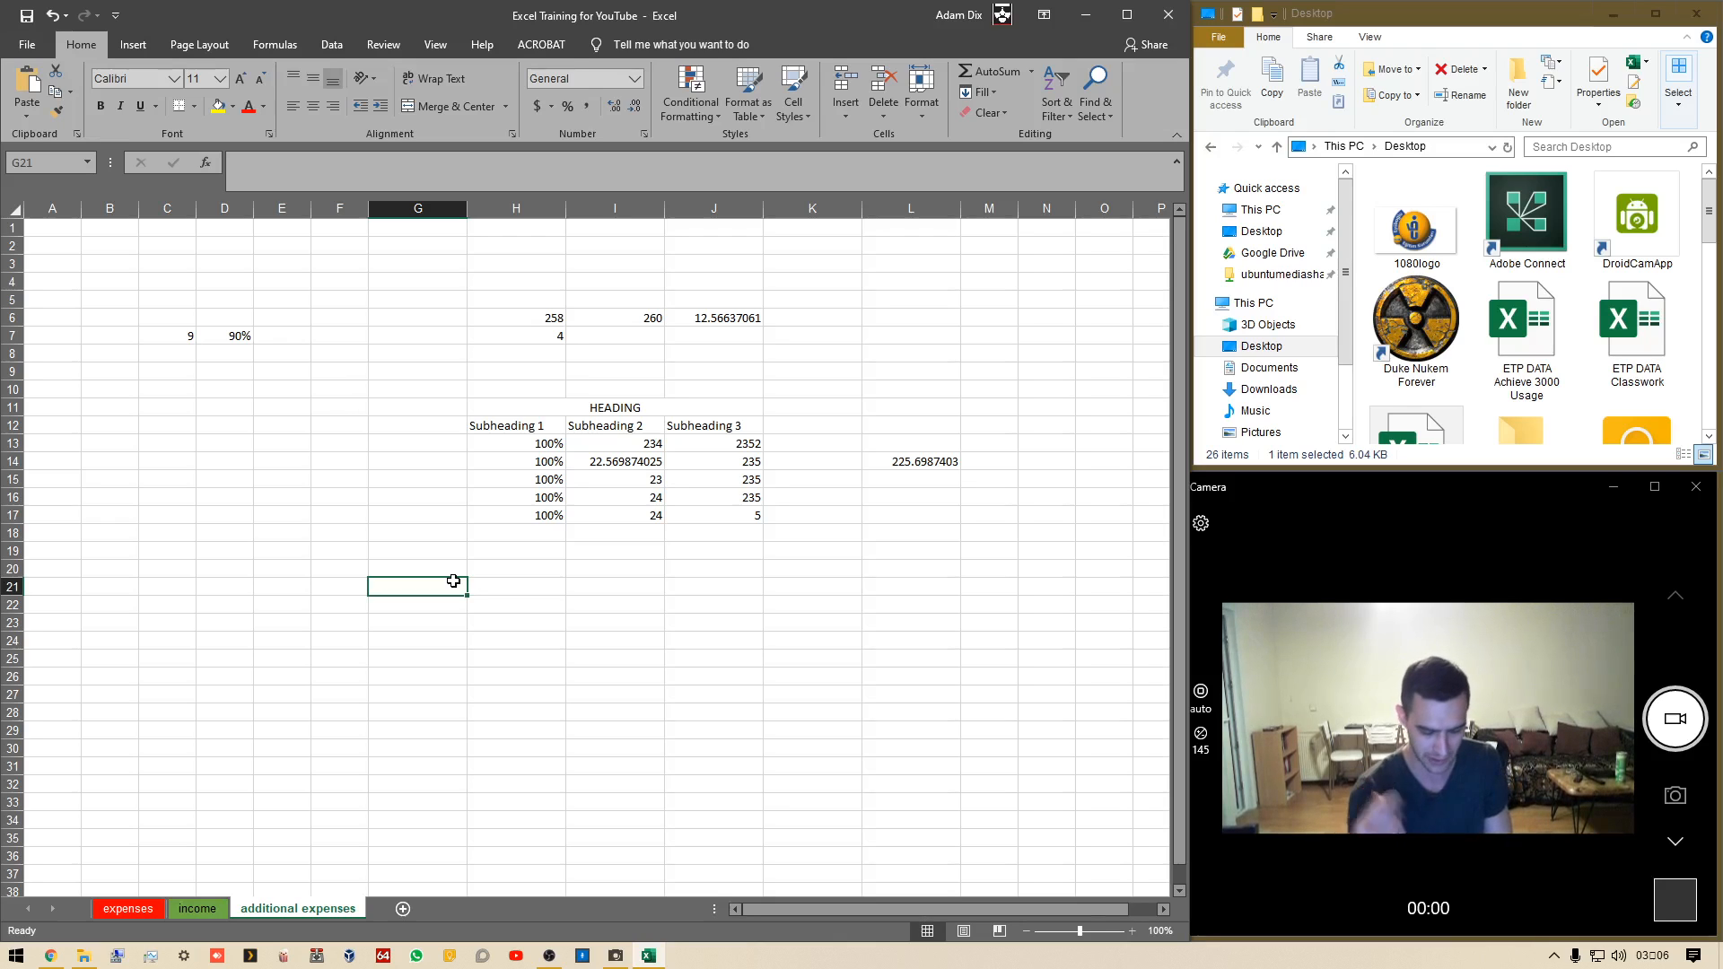
type("A=")
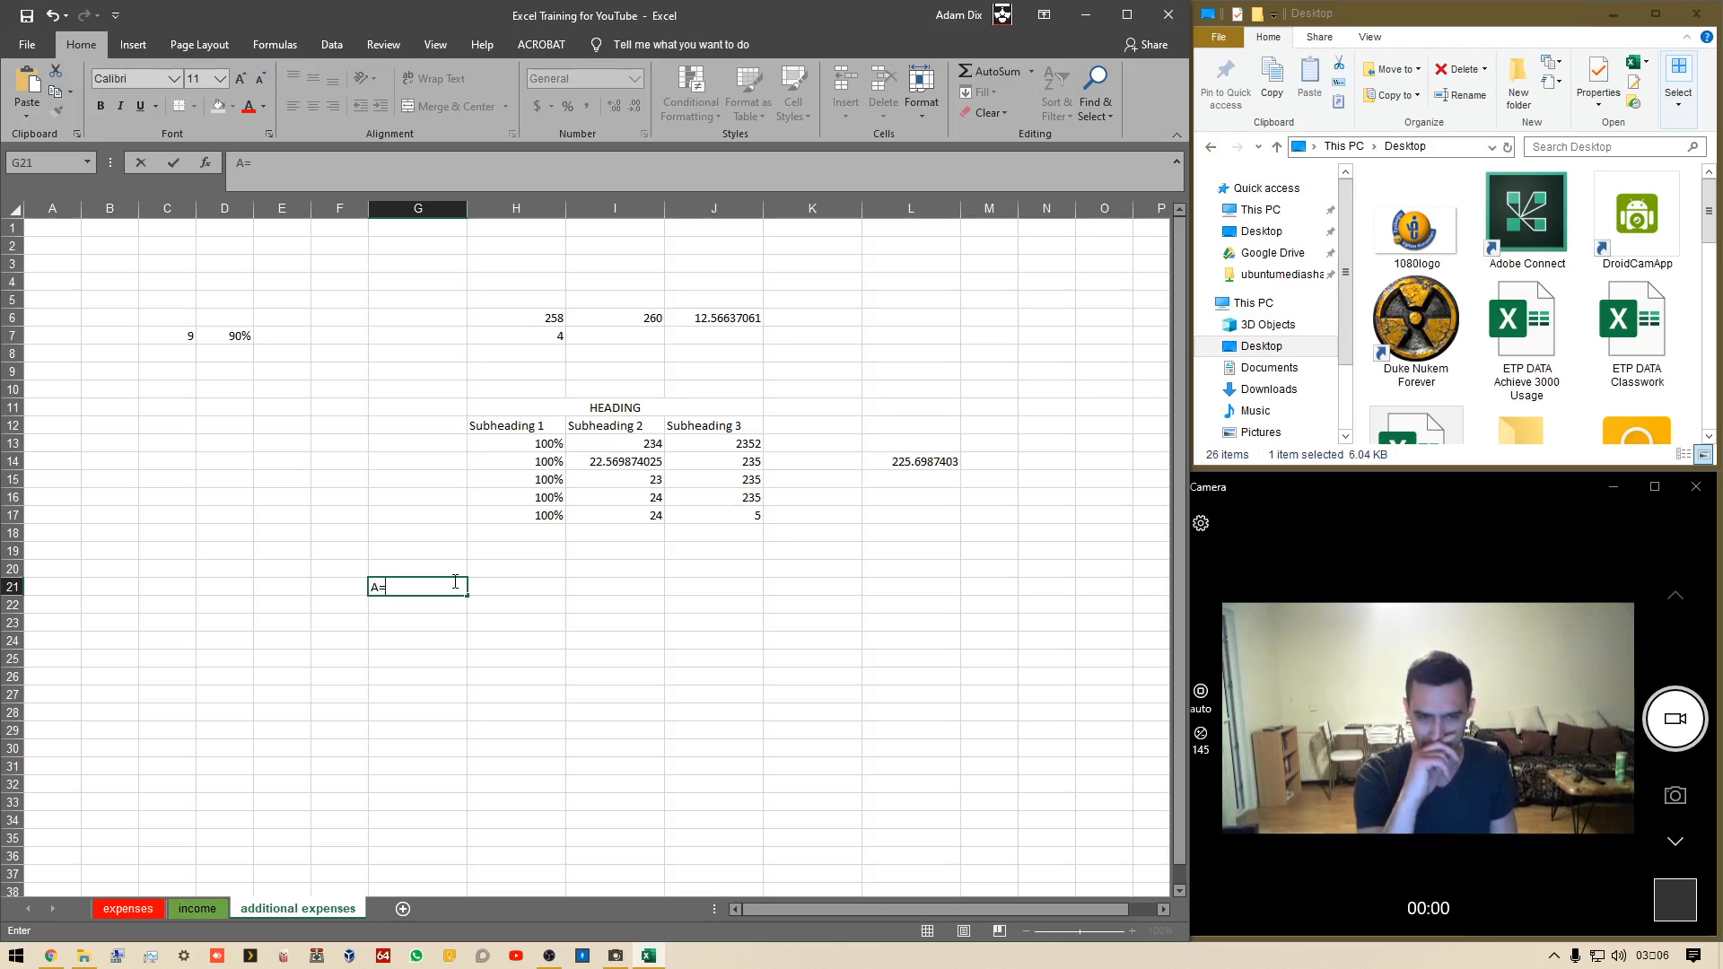
type("pi")
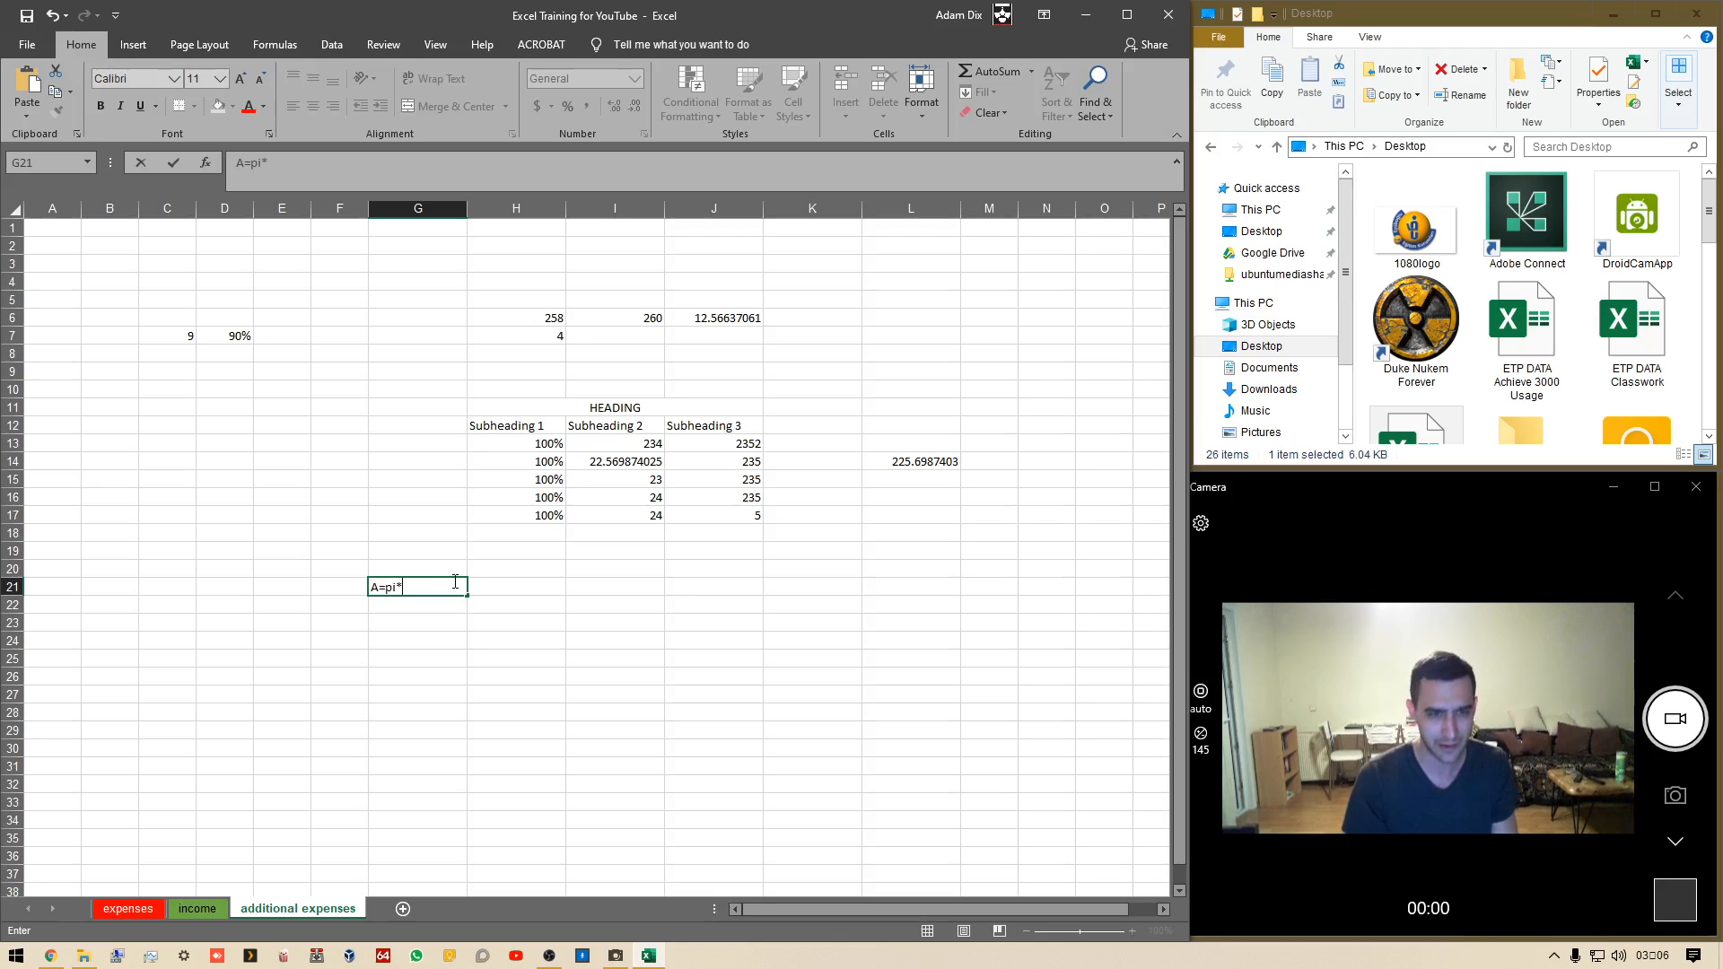
type("*r^2")
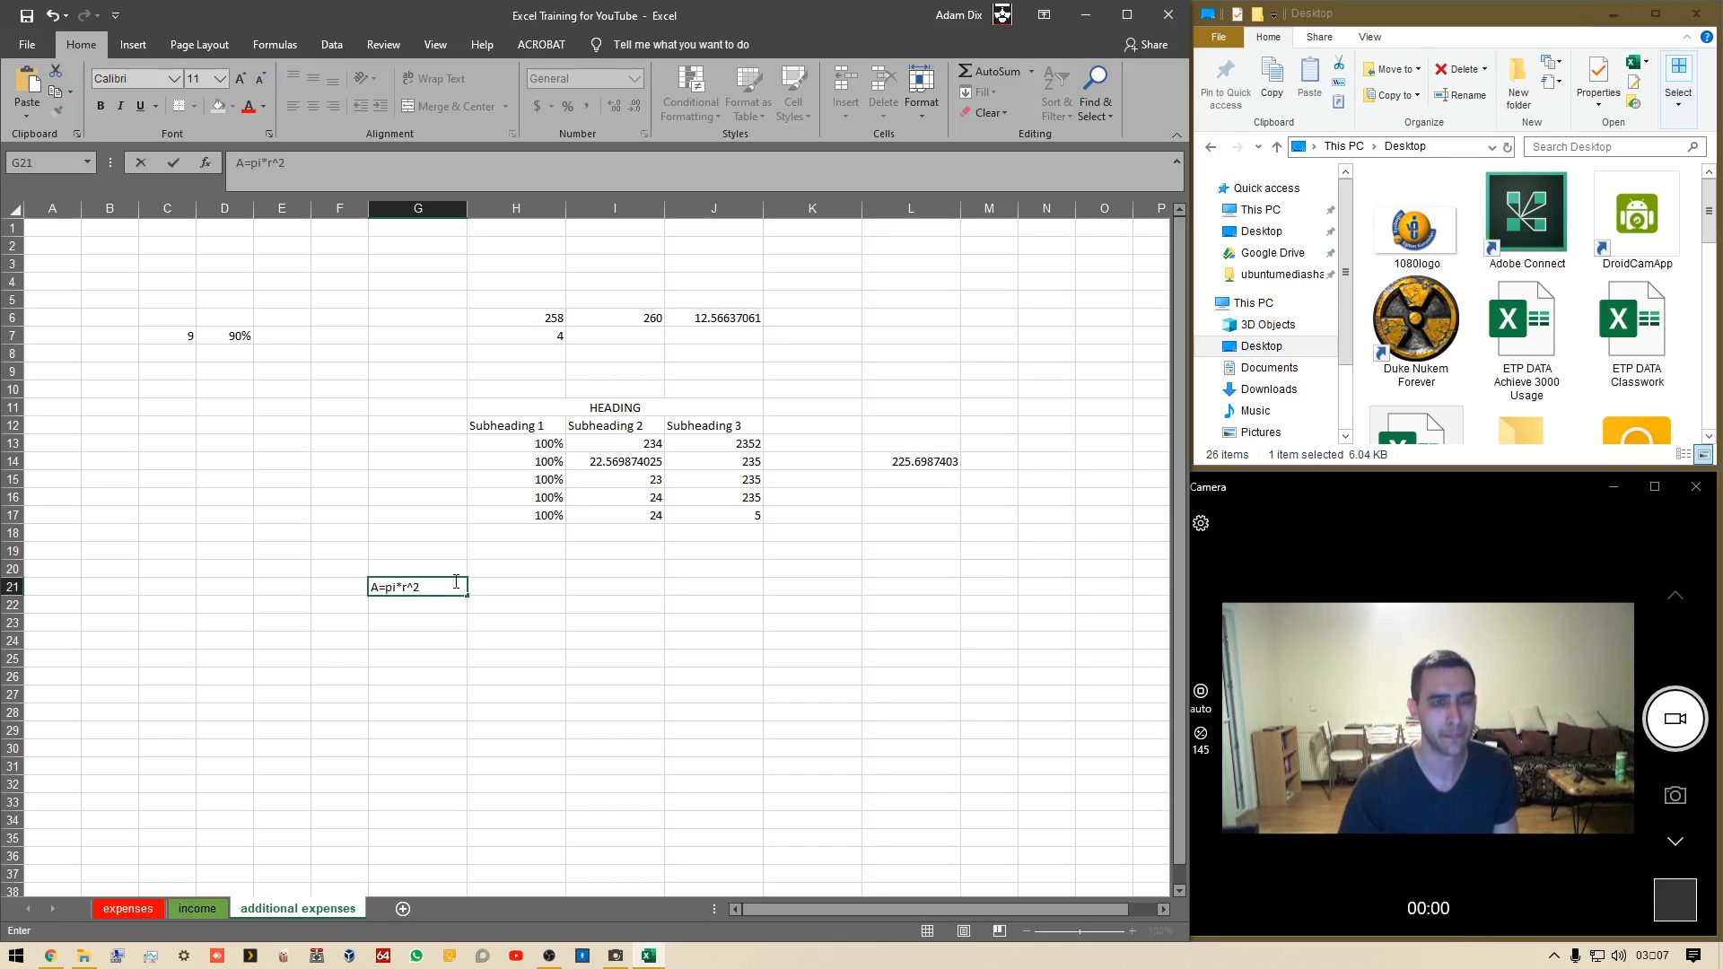
key("shift+Left")
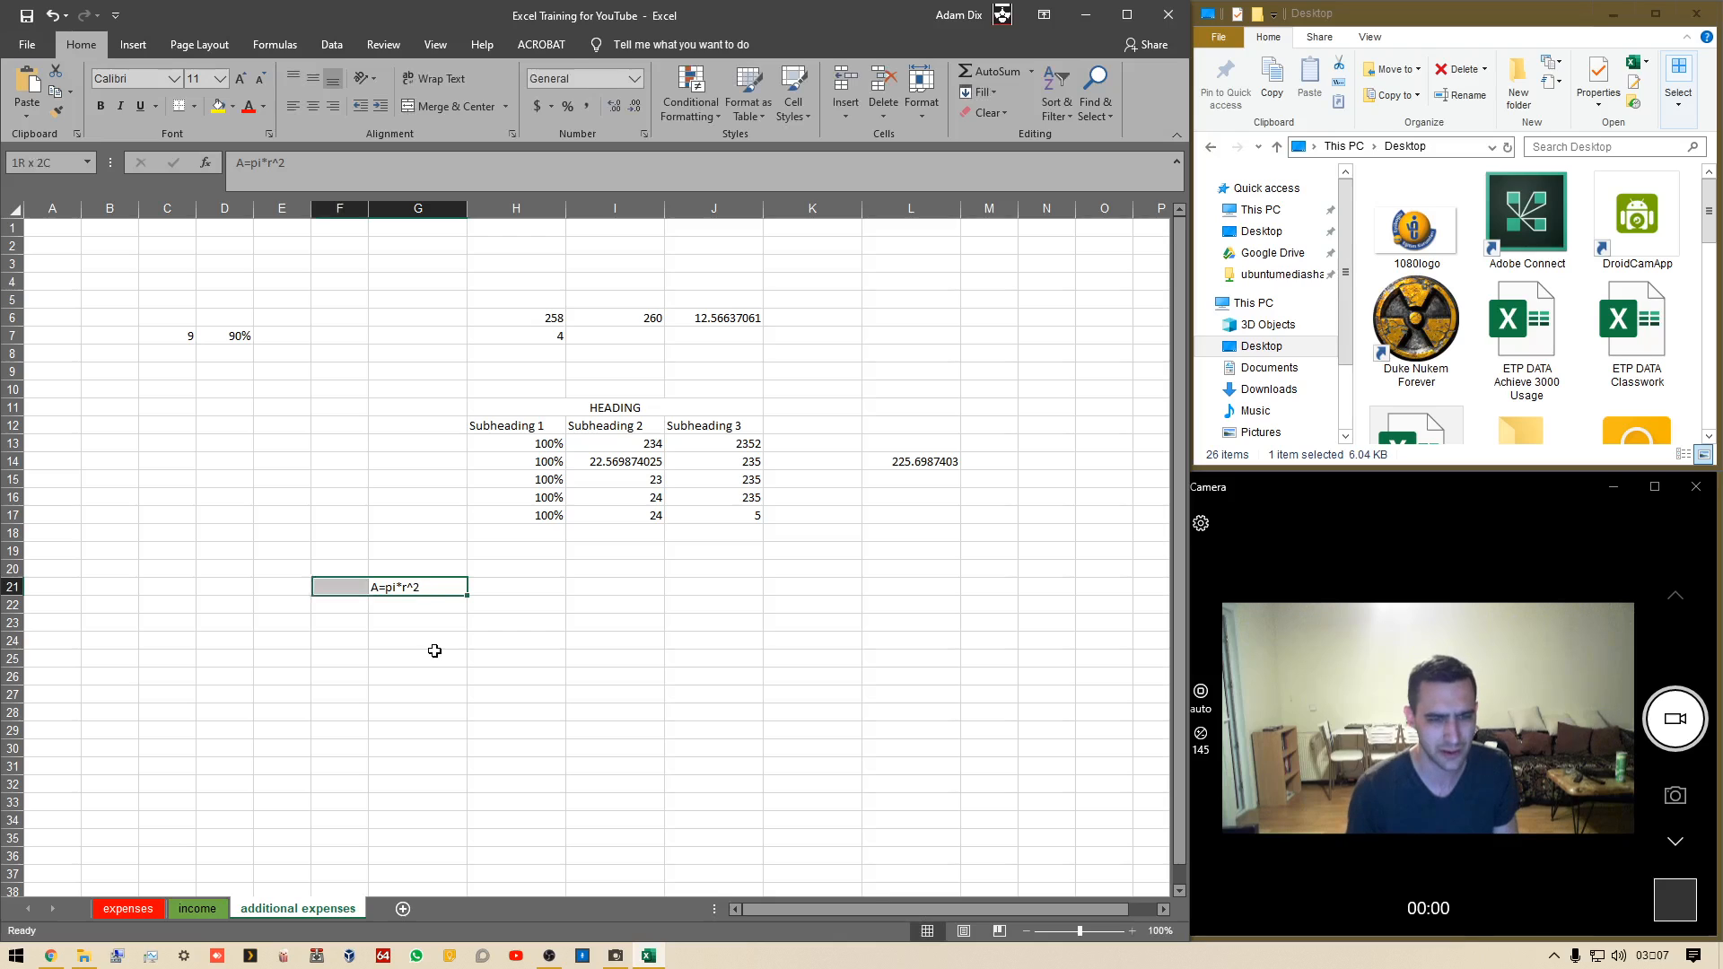
left_click(319, 168)
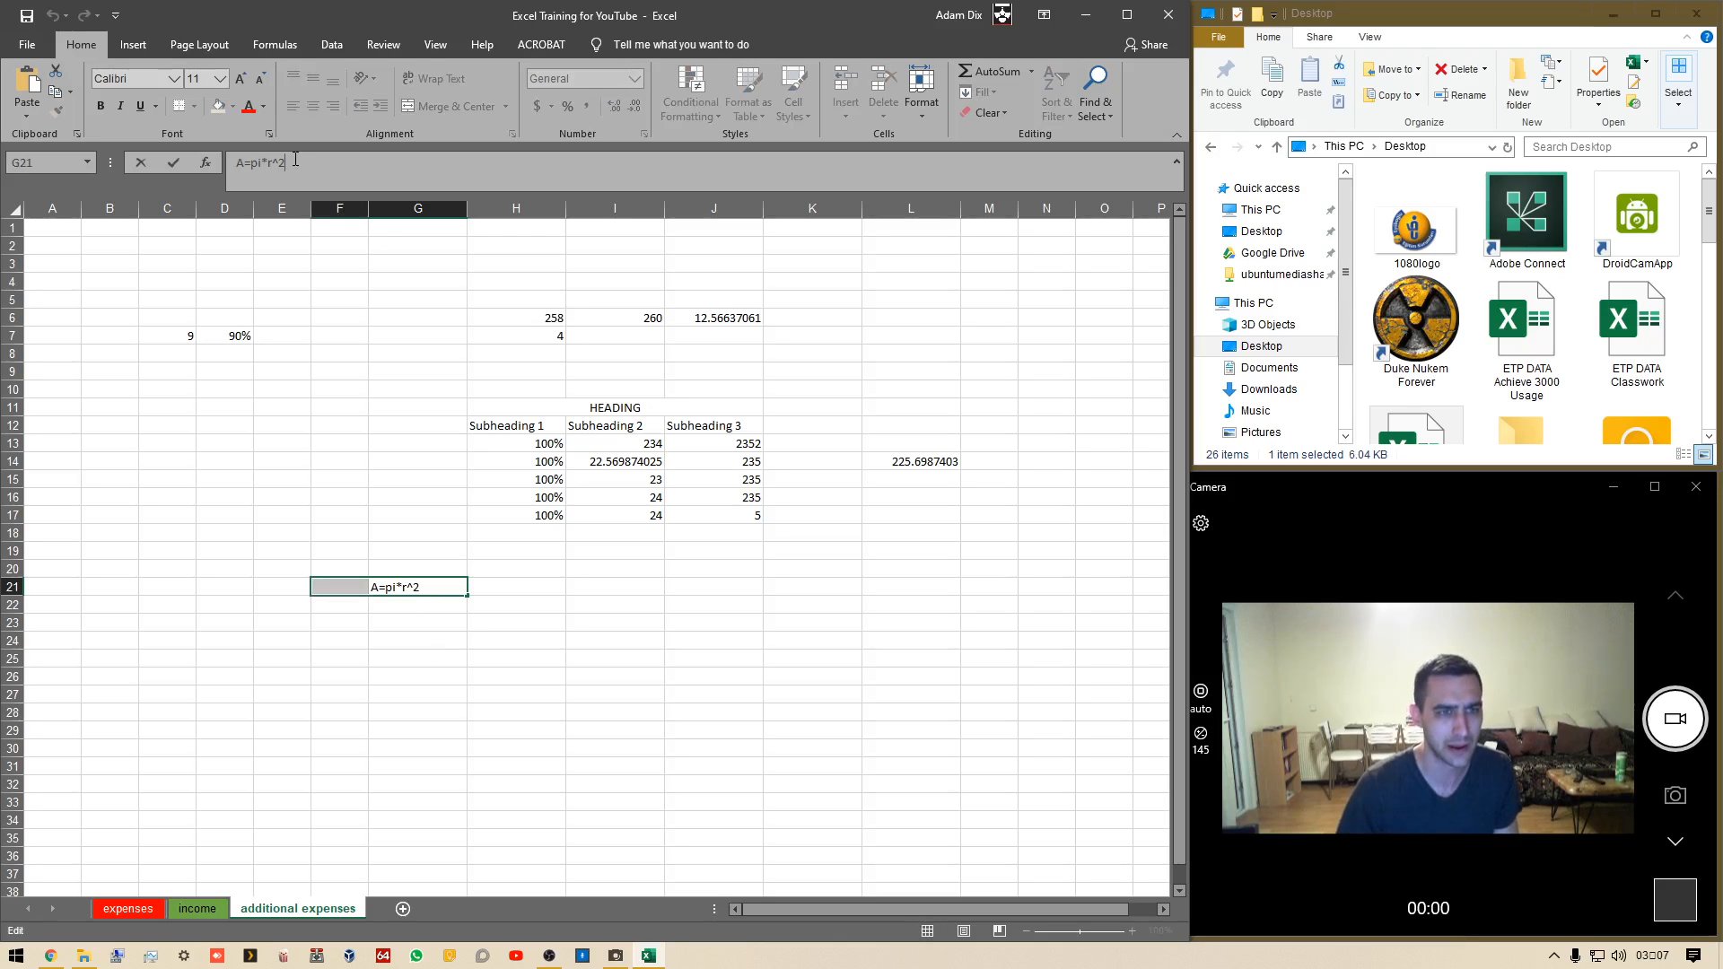
key("shift+Left")
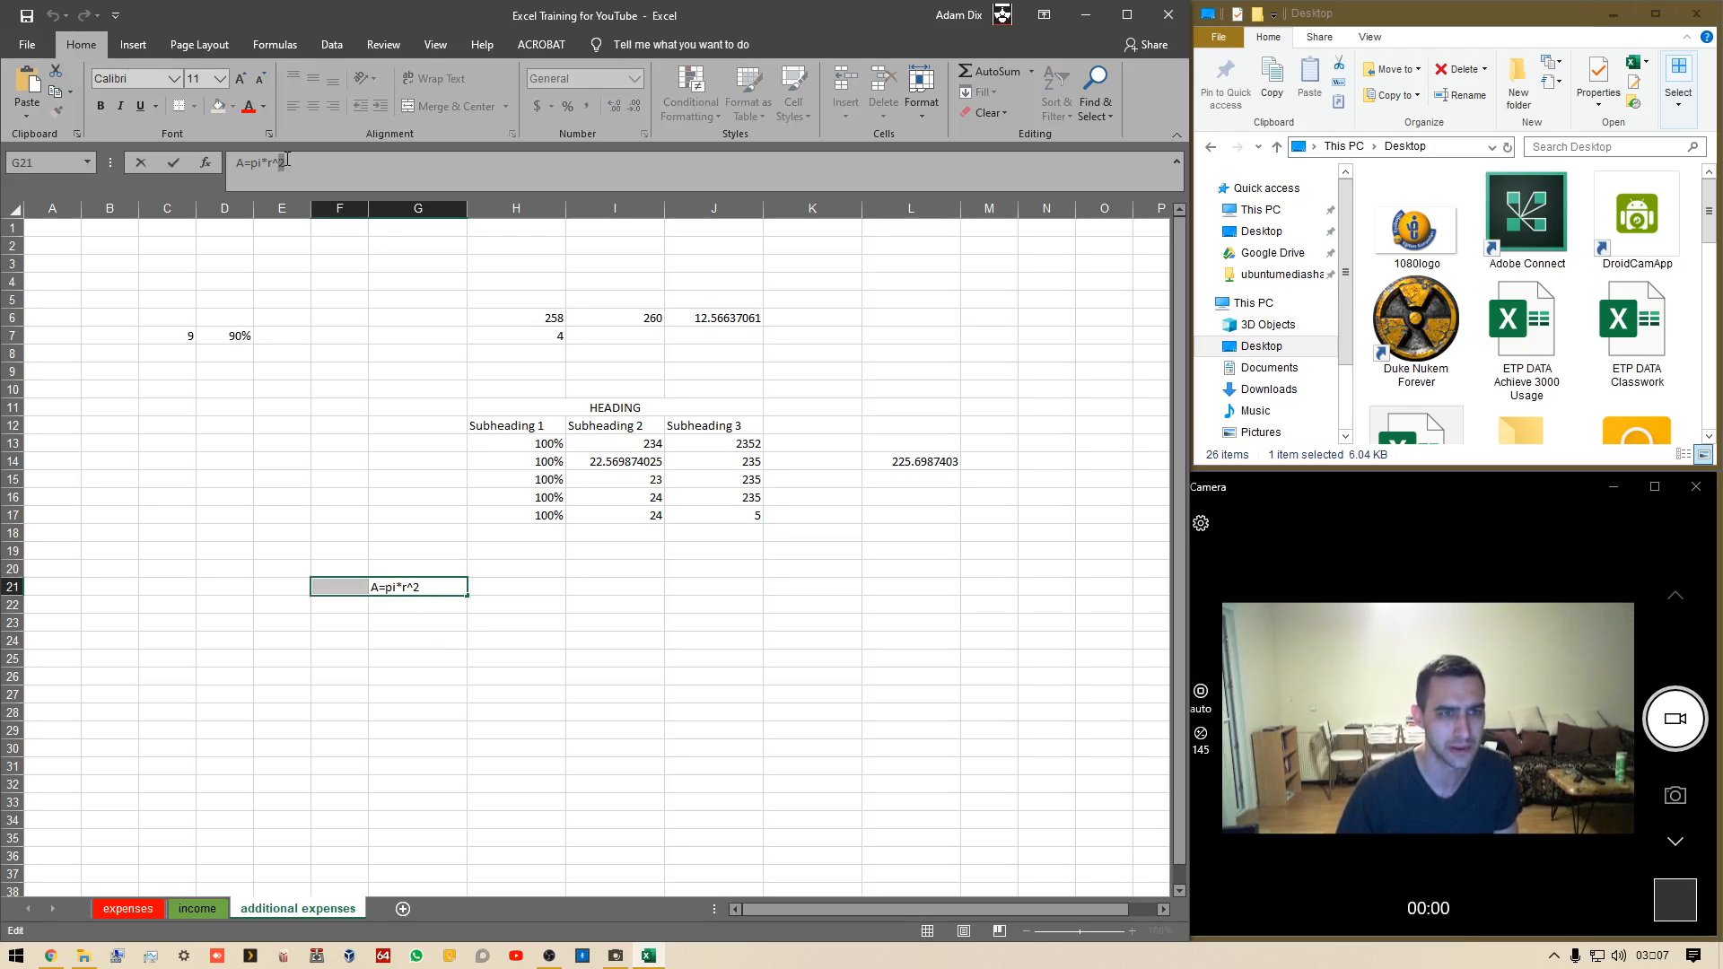
right_click(281, 165)
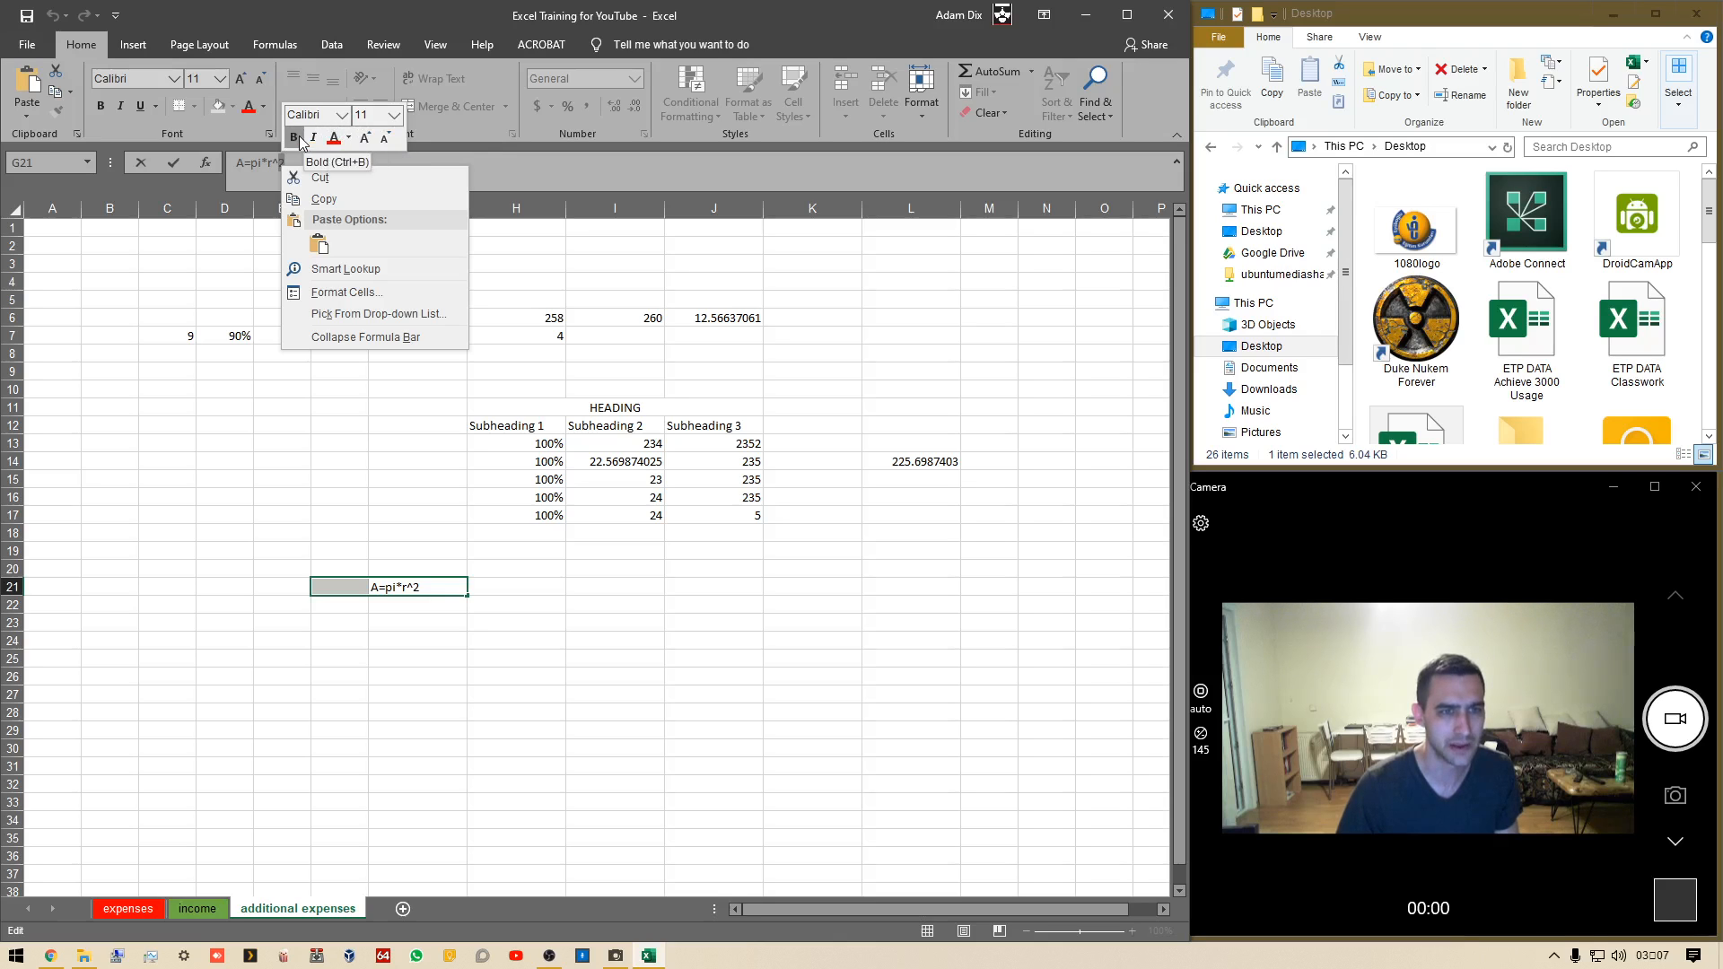
left_click(371, 425)
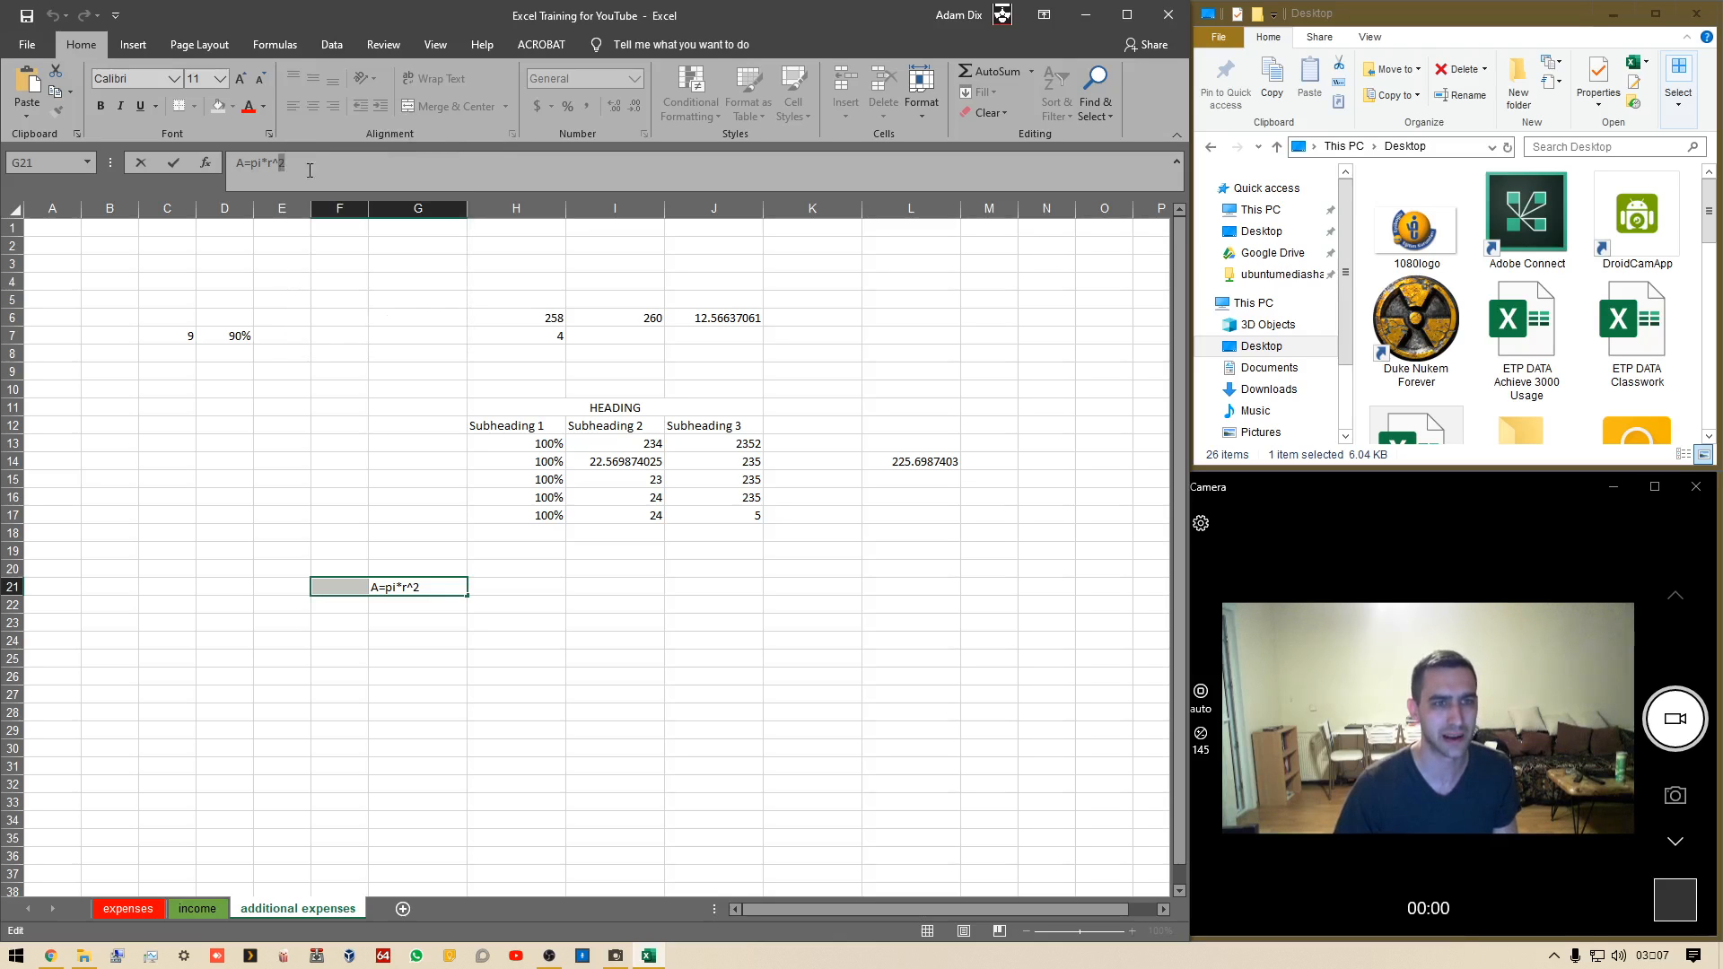
left_click(422, 385)
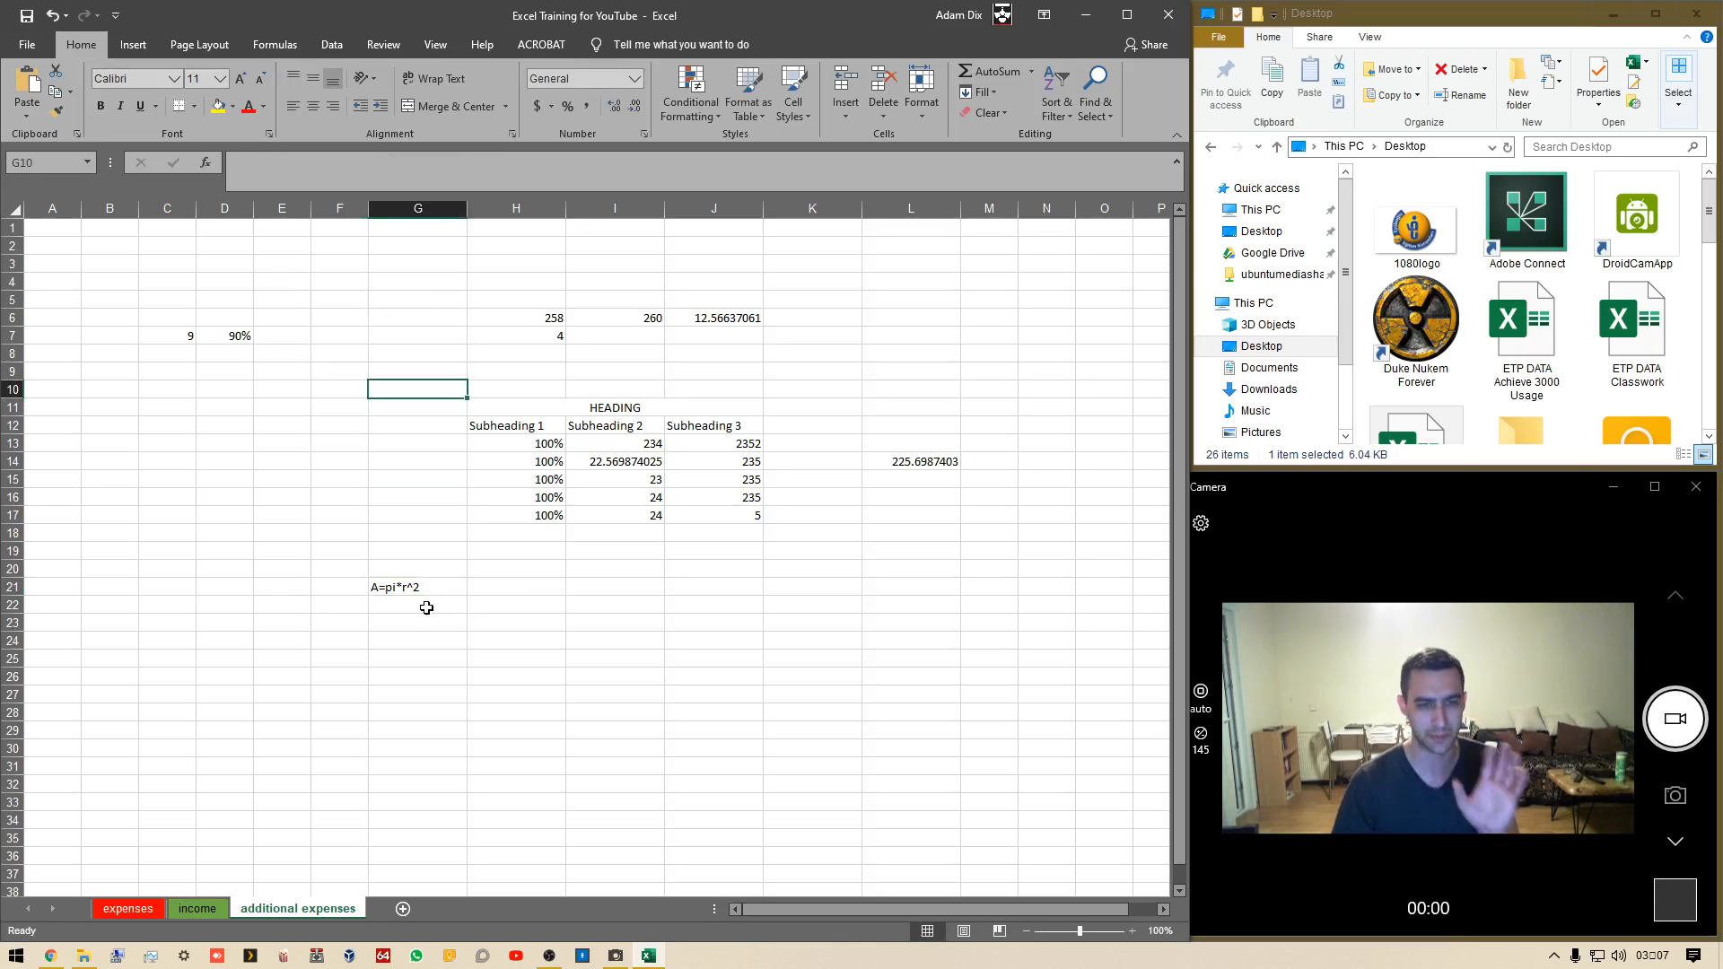
Enter the formula =pi() in G23
left_click(386, 623)
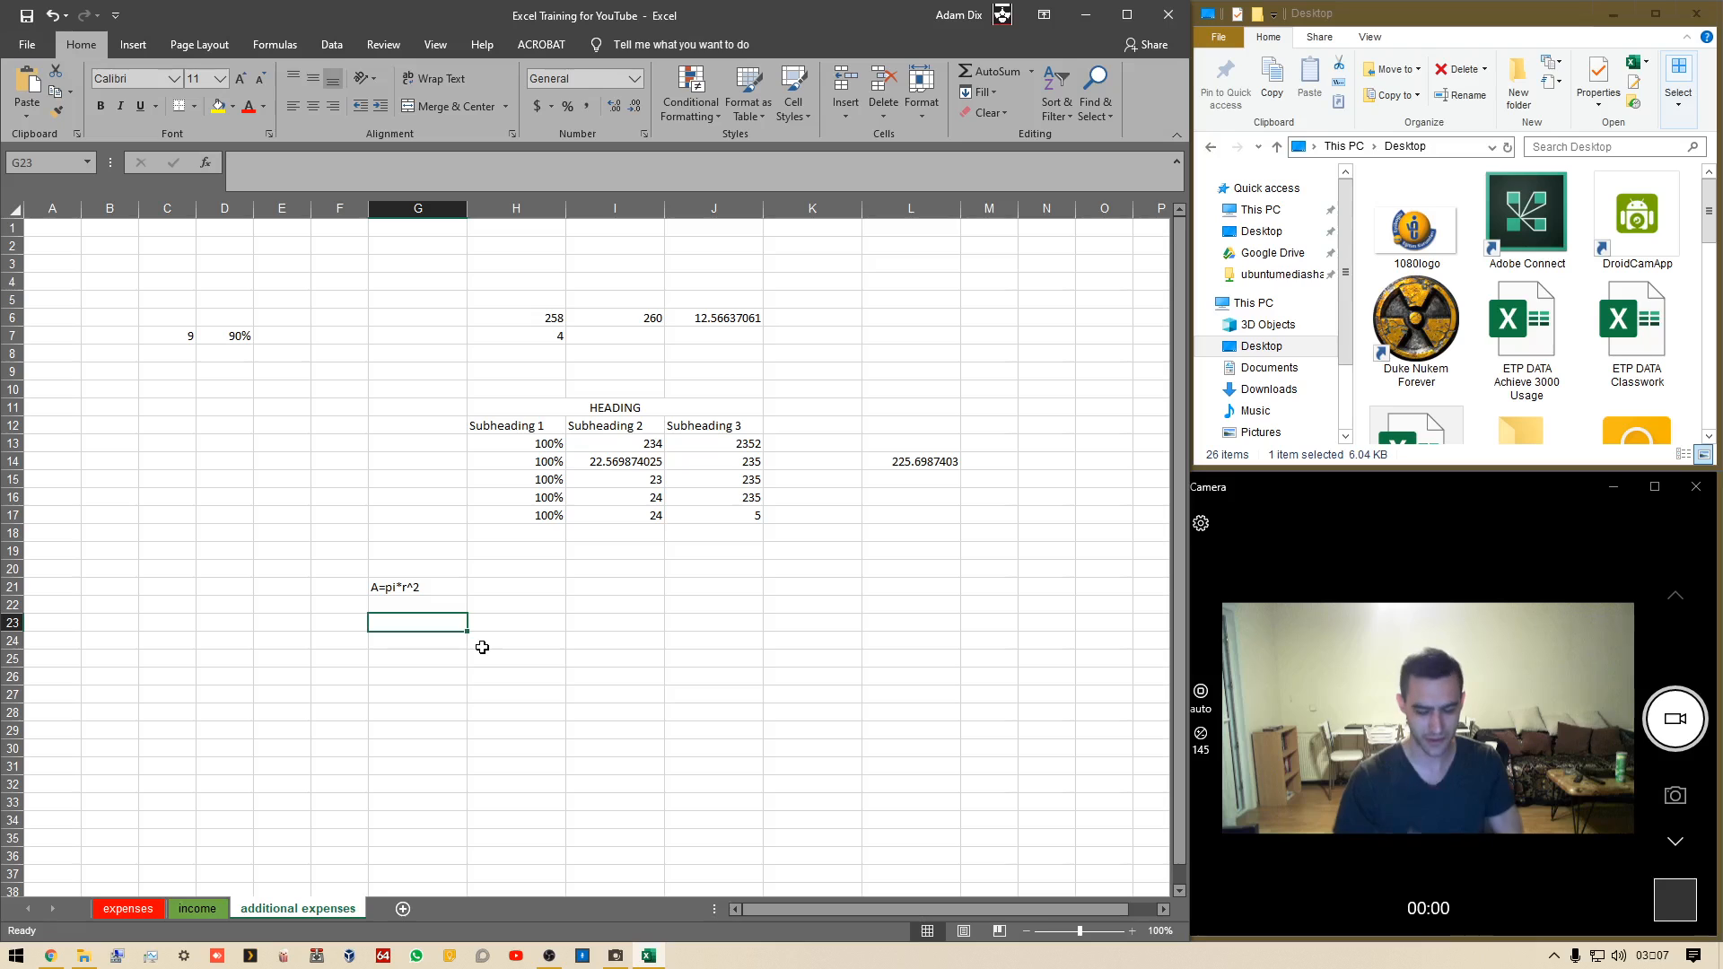
type("=pi()")
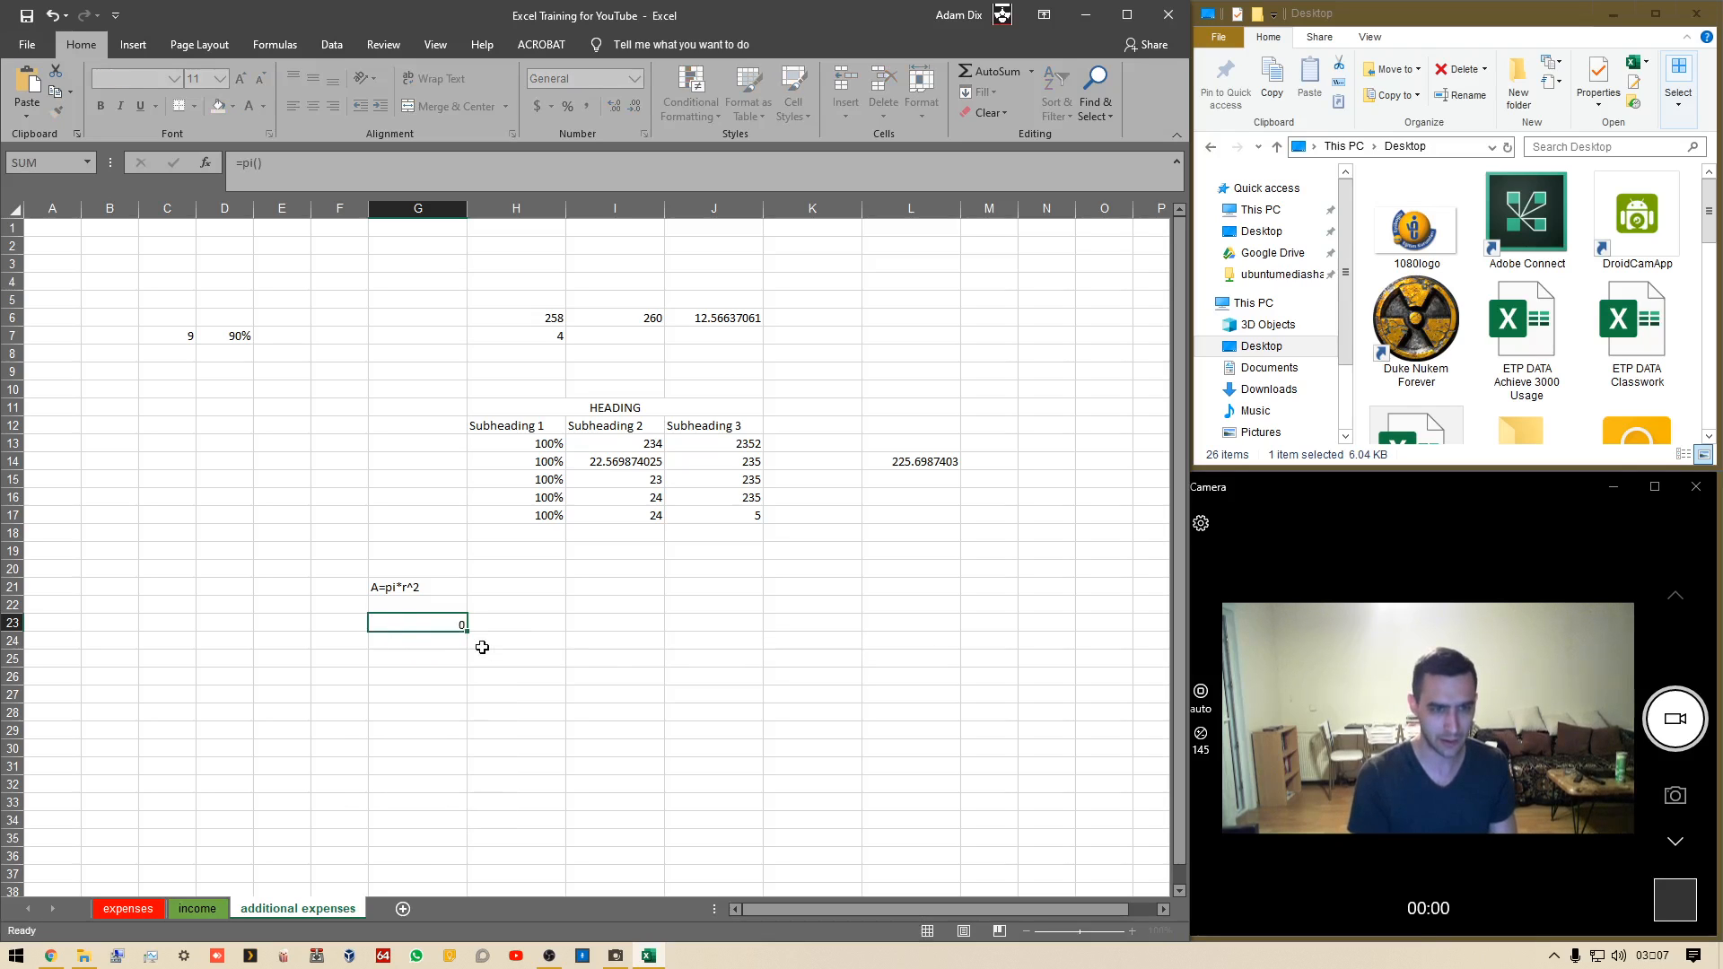
key("Return")
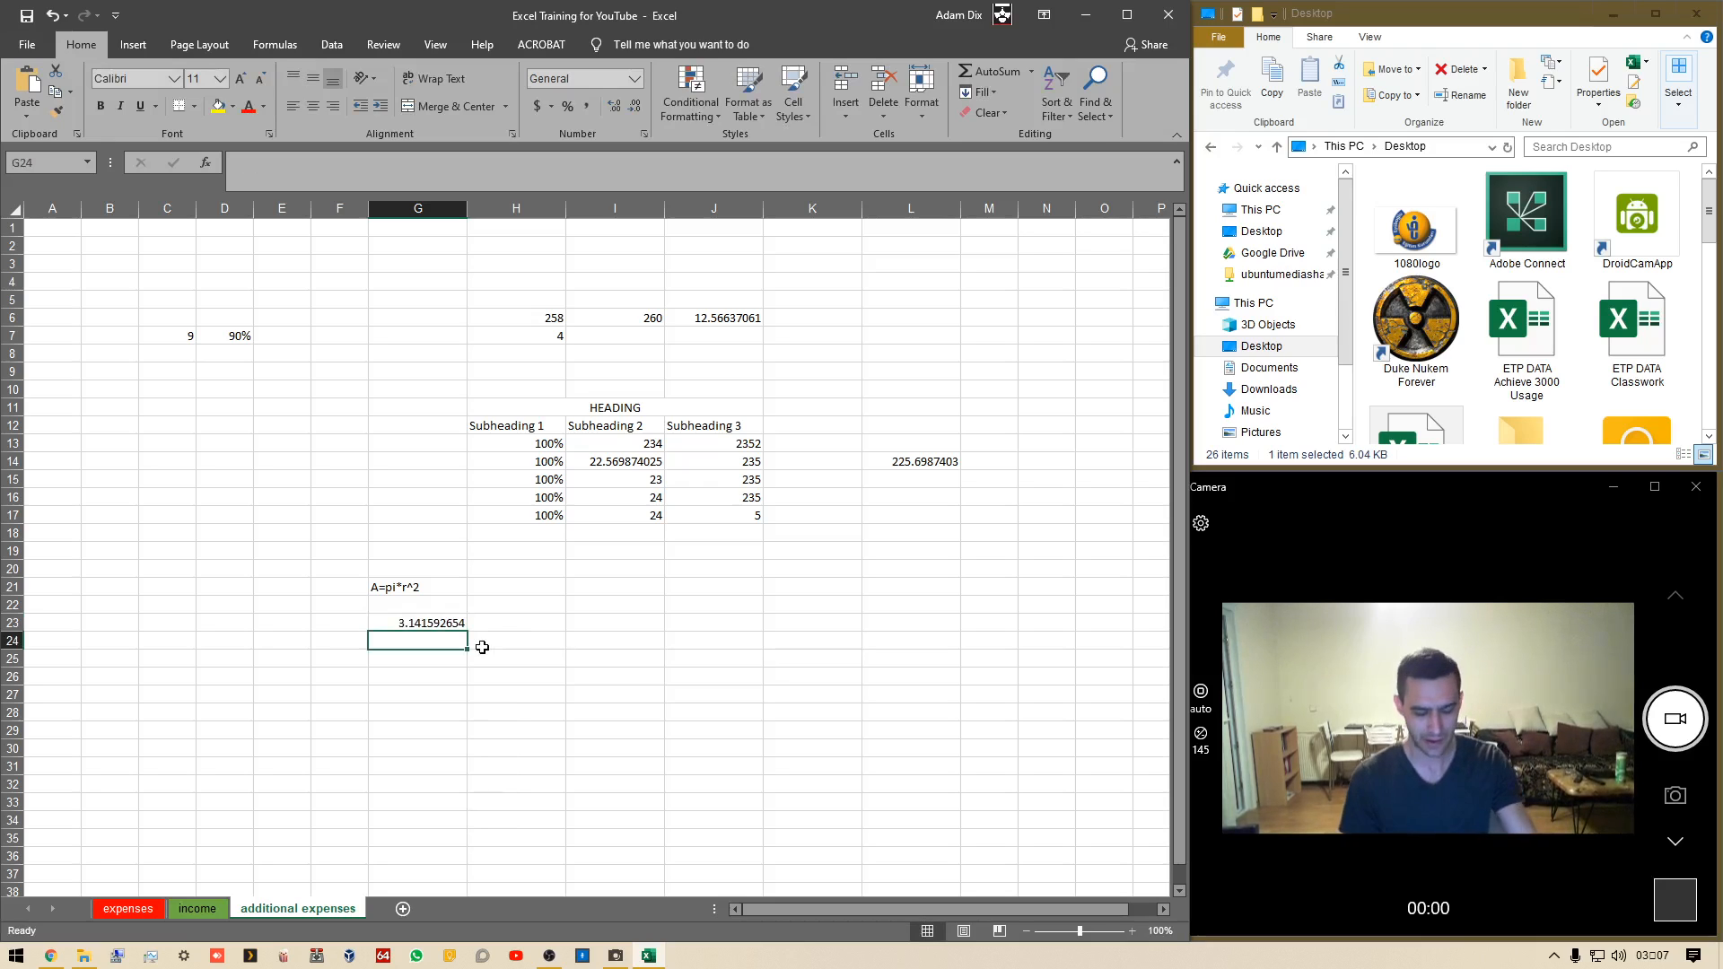
Label F23 as pi and F24 as r, and enter a radius of 4 in G24
key("Up")
key("Left")
type("pi")
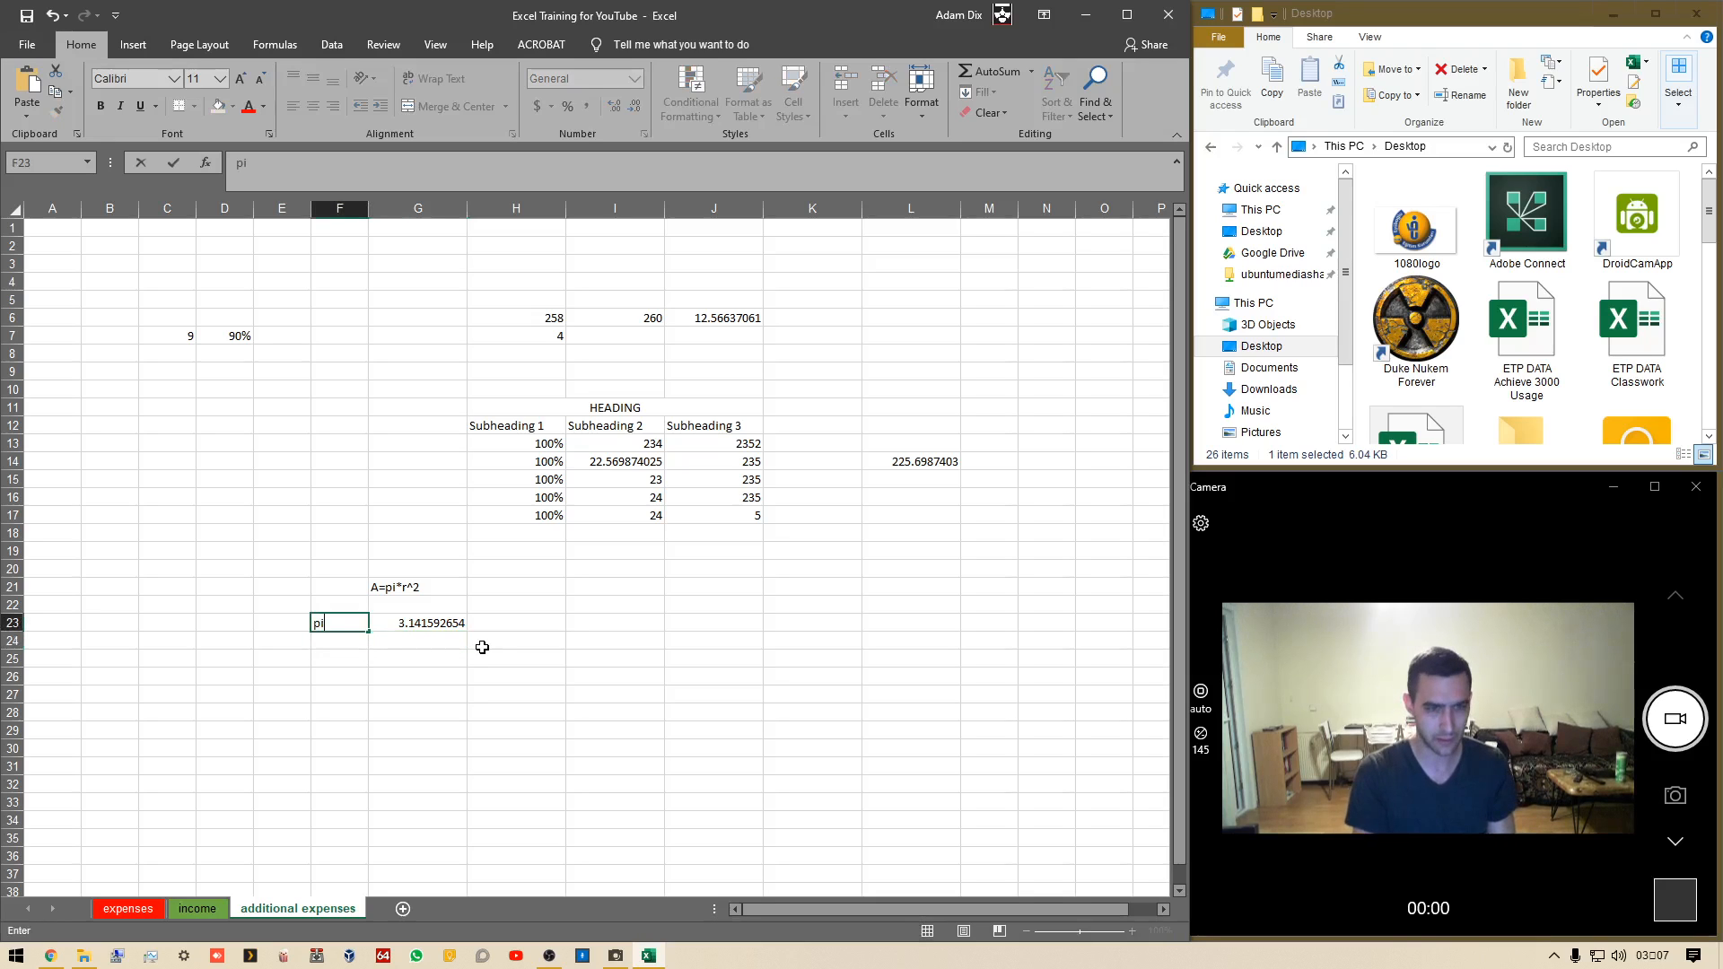
key("Return")
type("r")
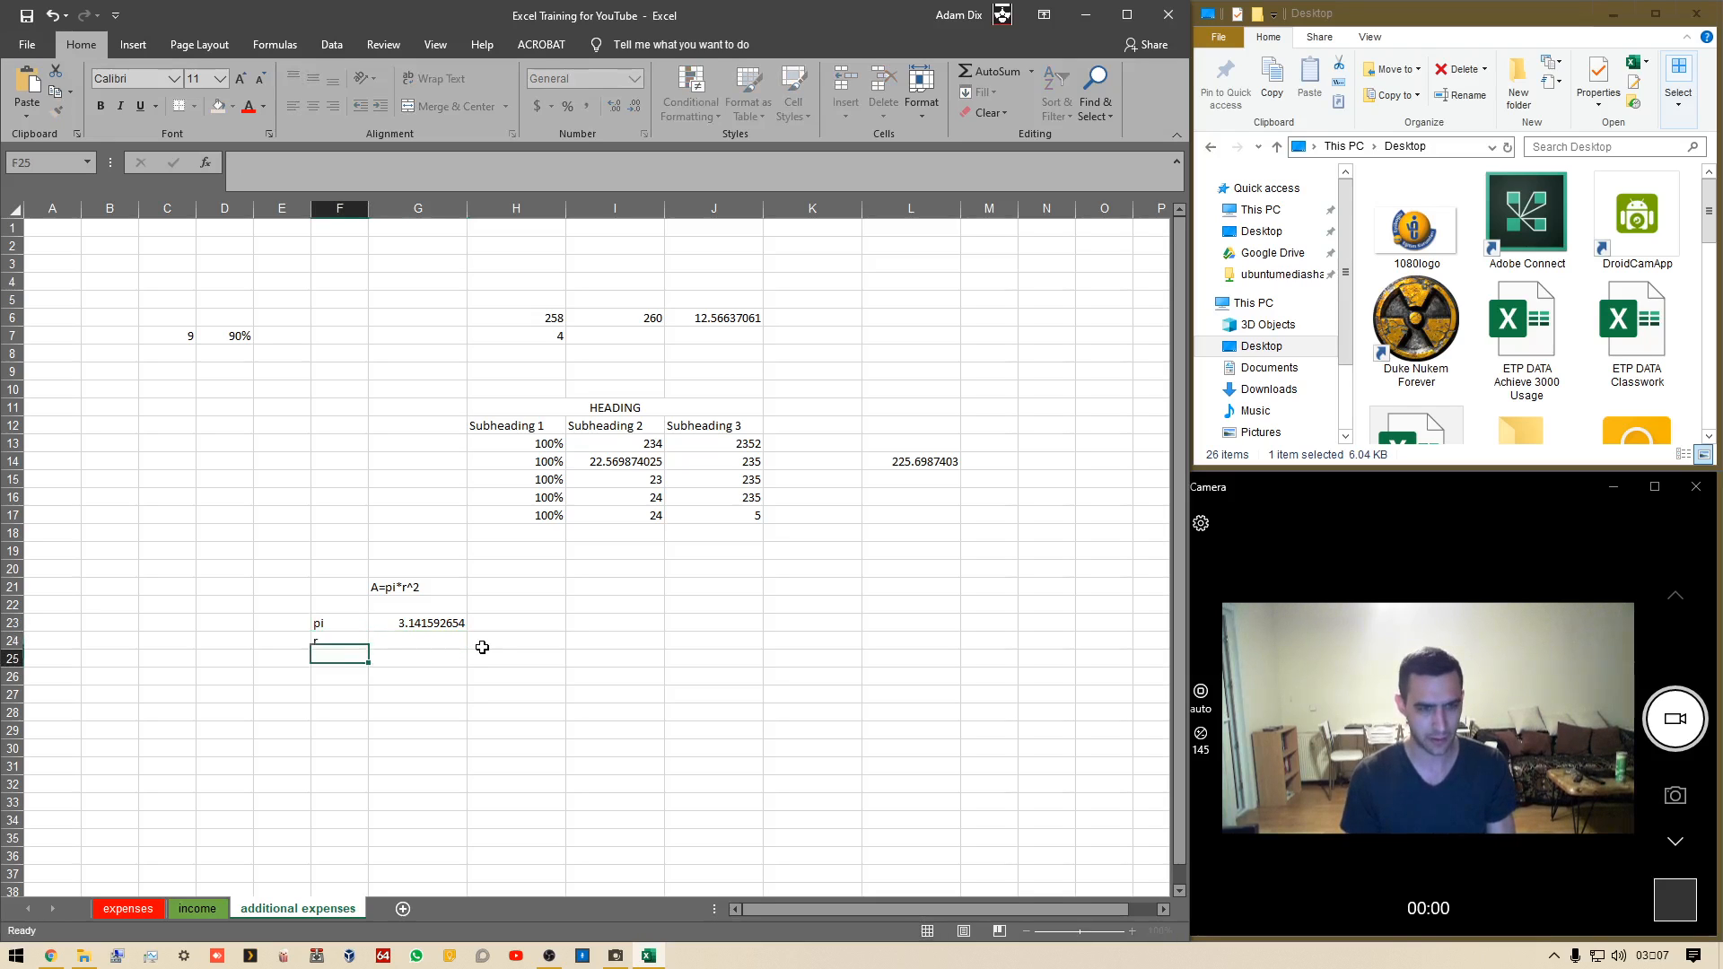
key("Tab")
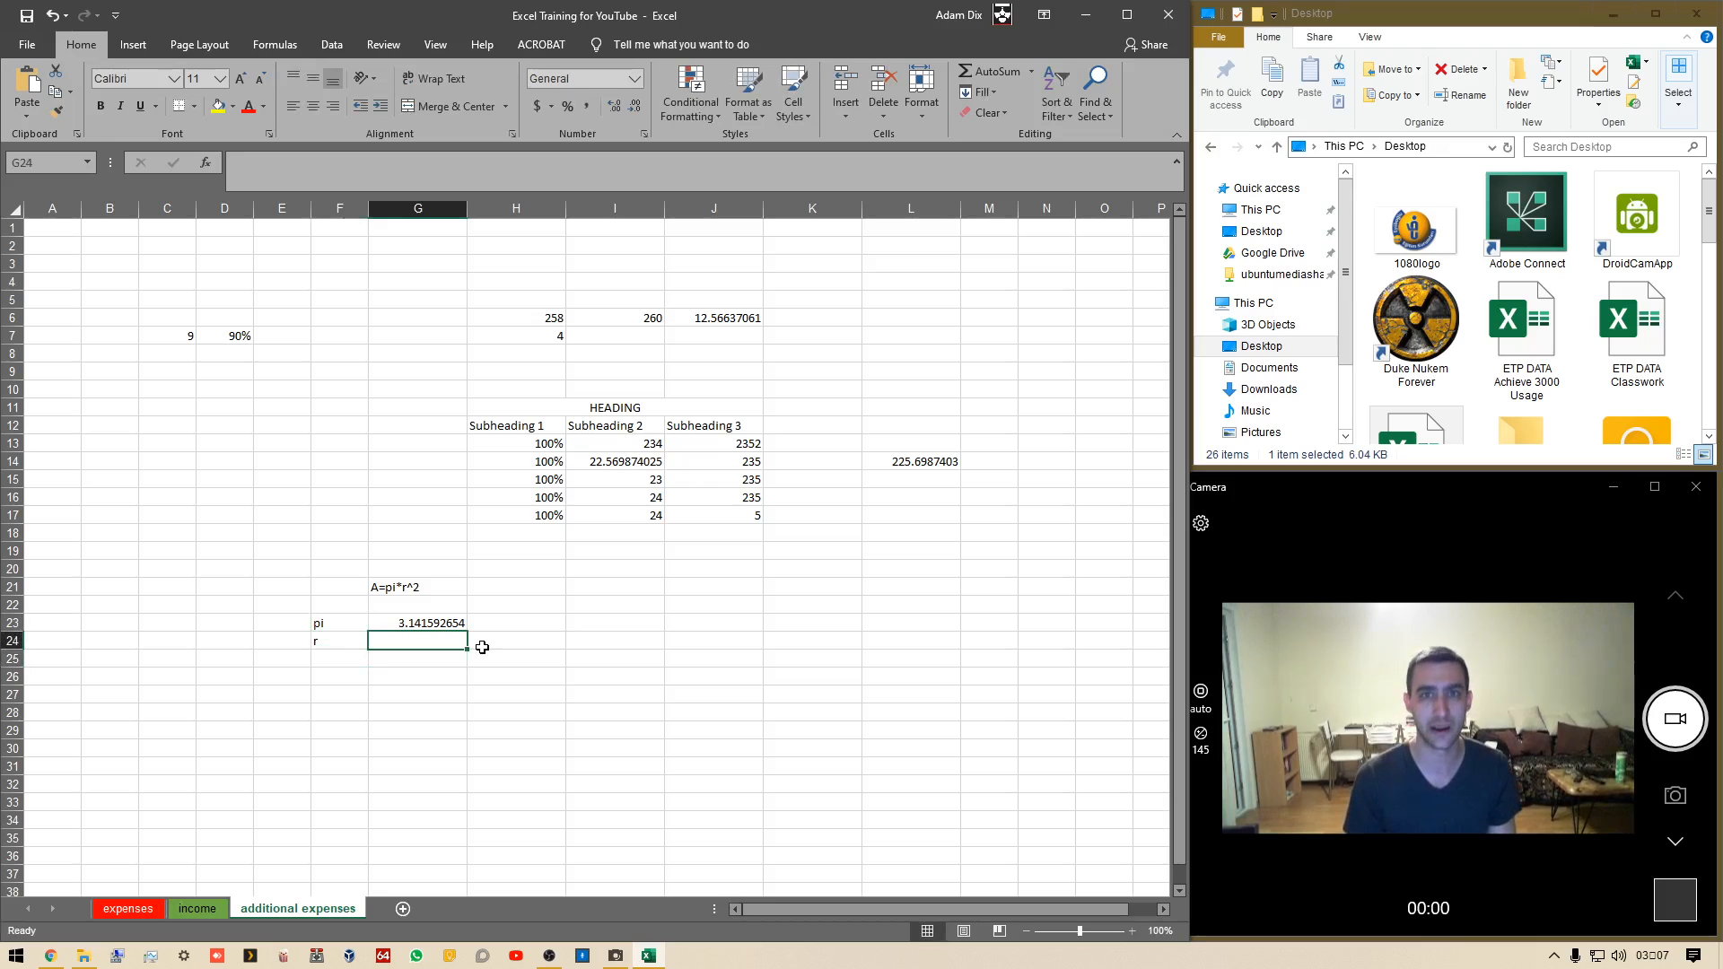
type("4")
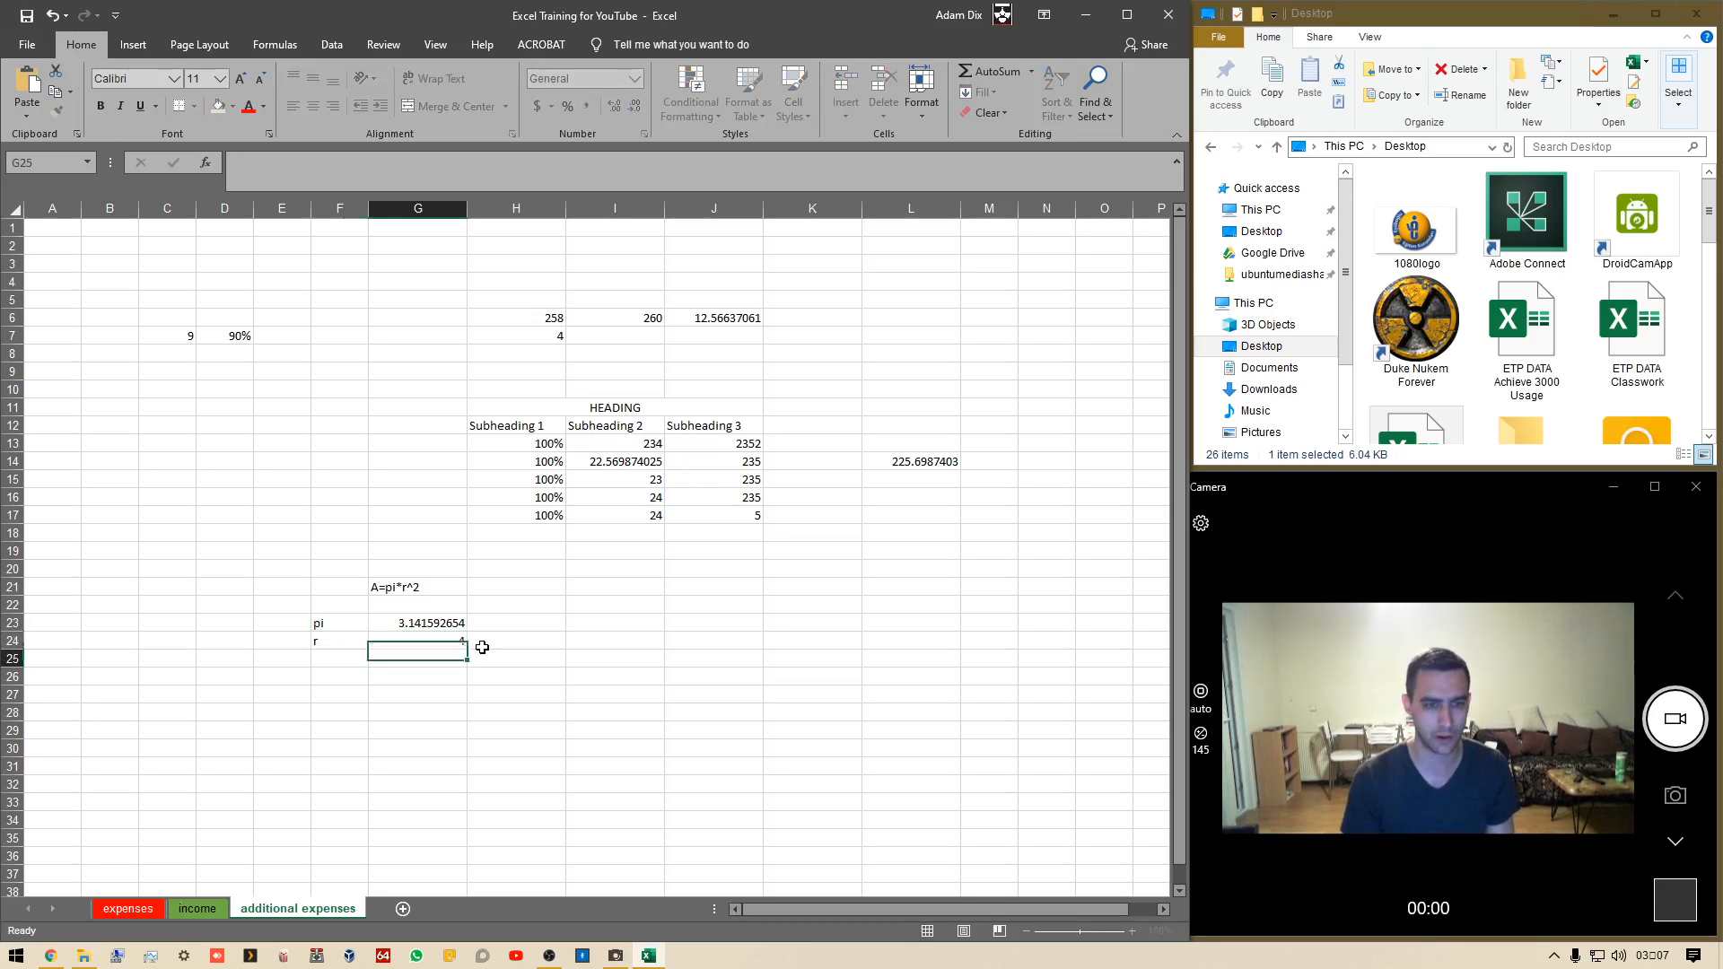
key("Return")
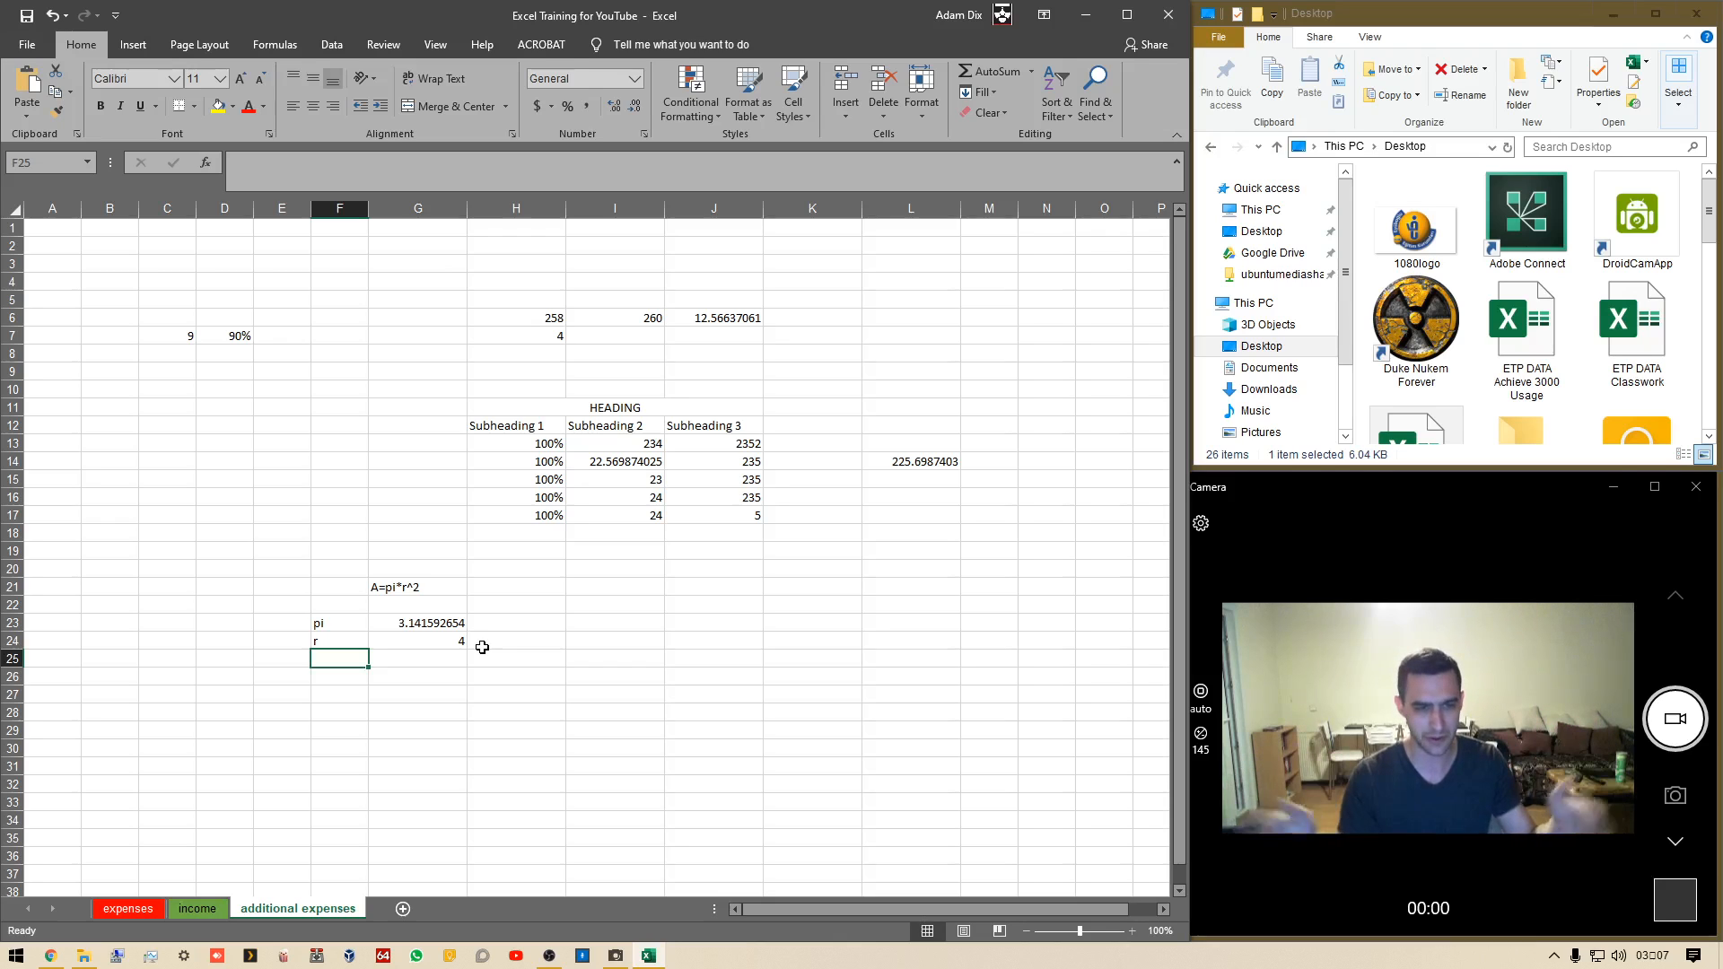
key("Return")
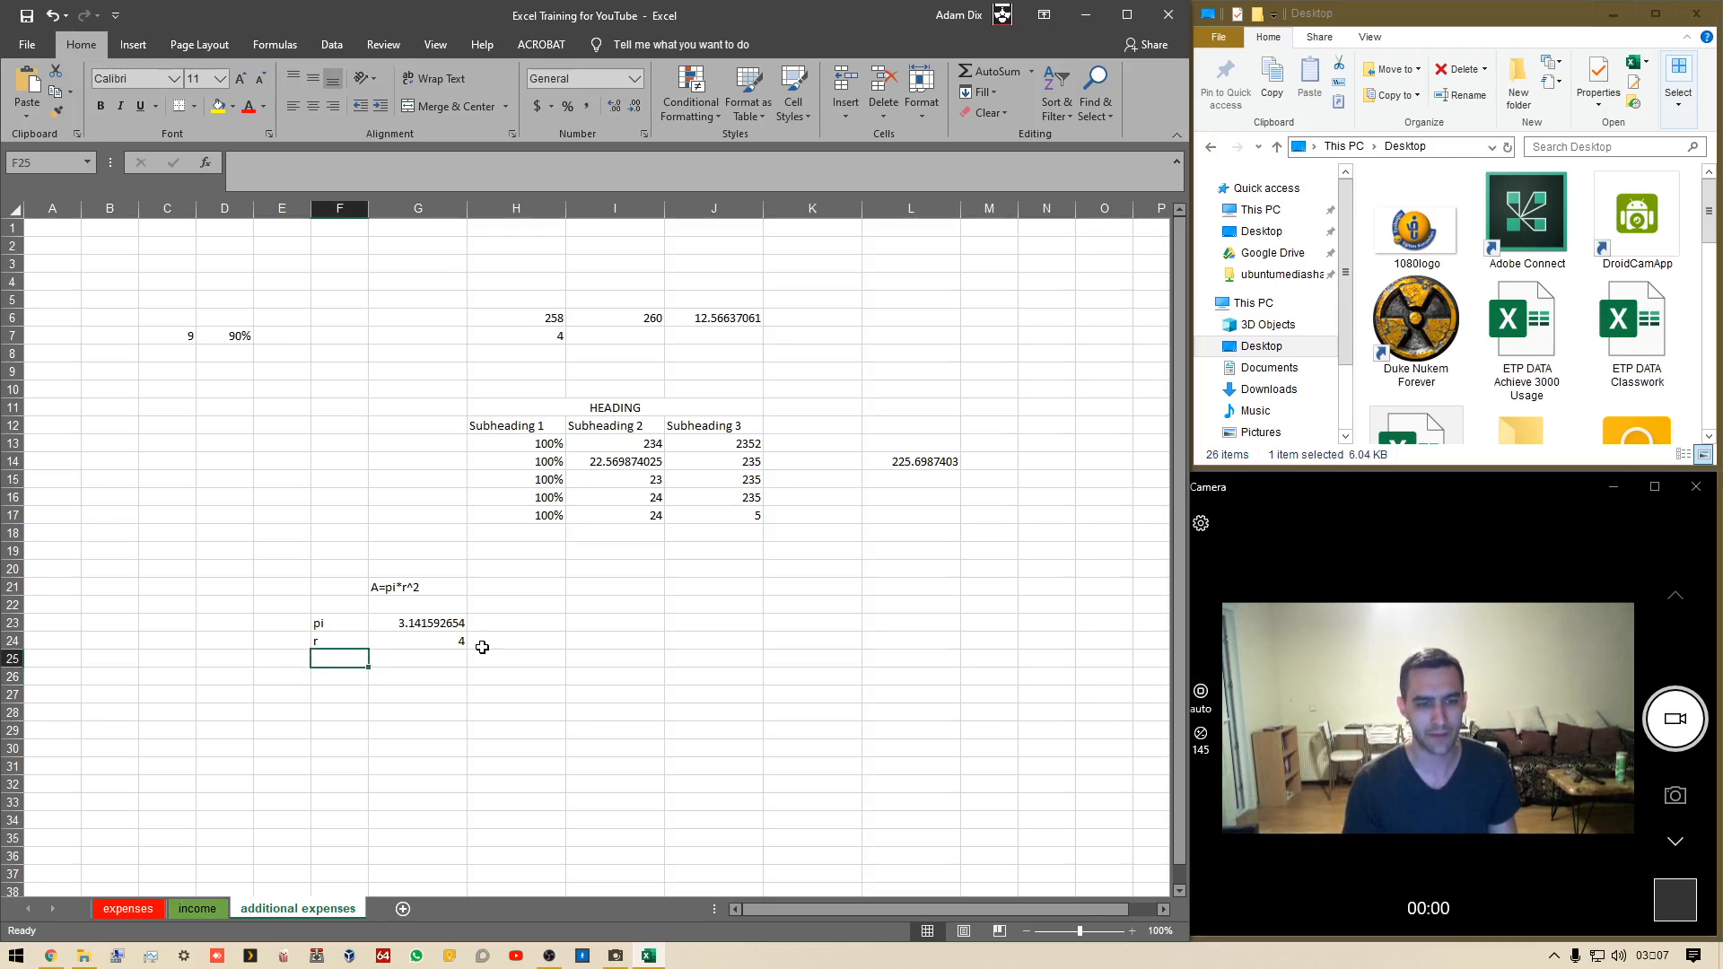
Label F26 as A and enter the area formula =G23*(G24^2) in G26, pointing to the pi and radius cells
type("A")
key("Tab")
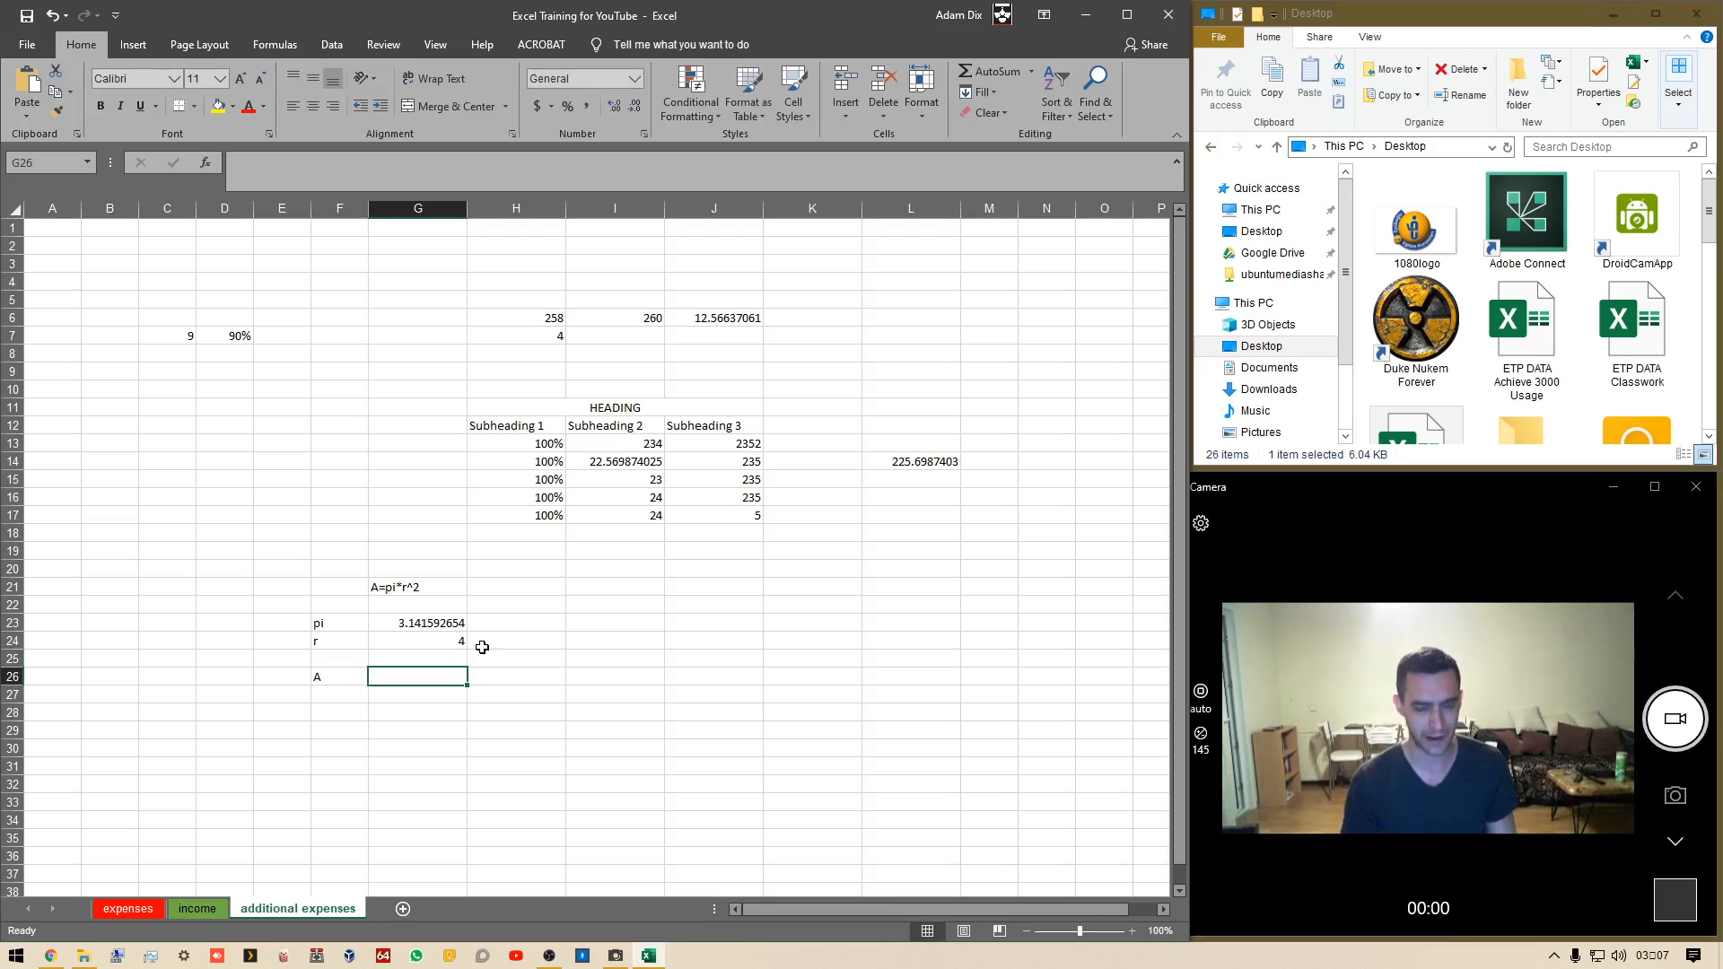
type("=")
key("Up")
key("Up")
key("Up")
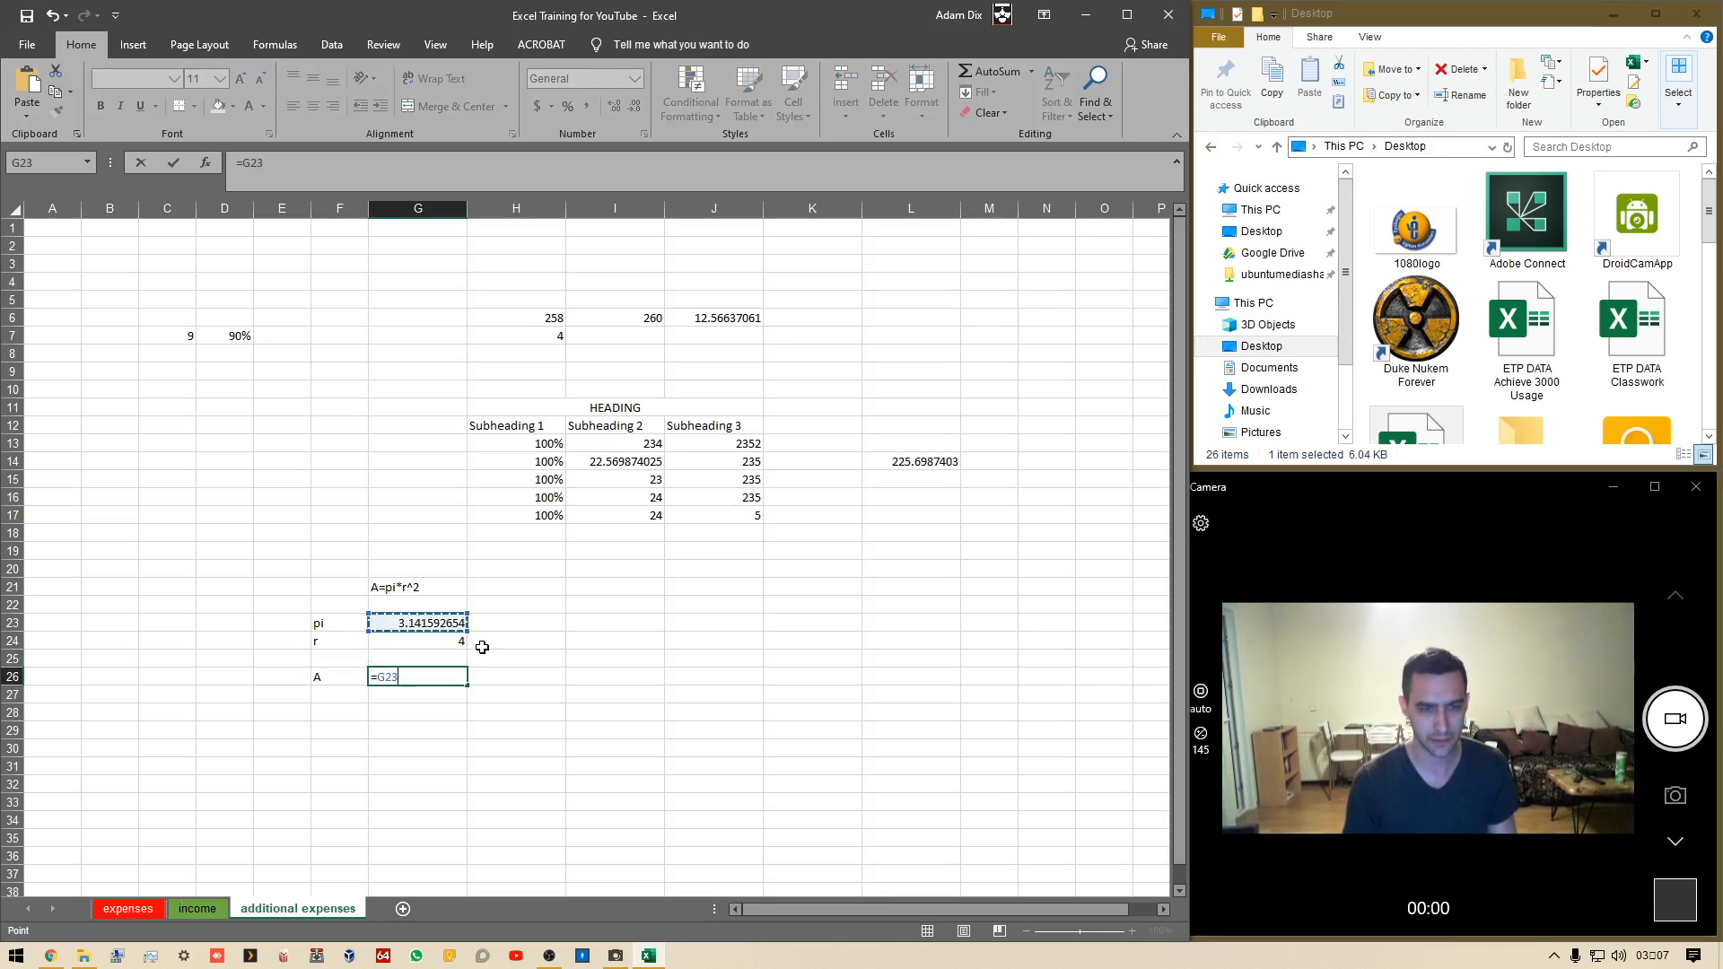
type("*")
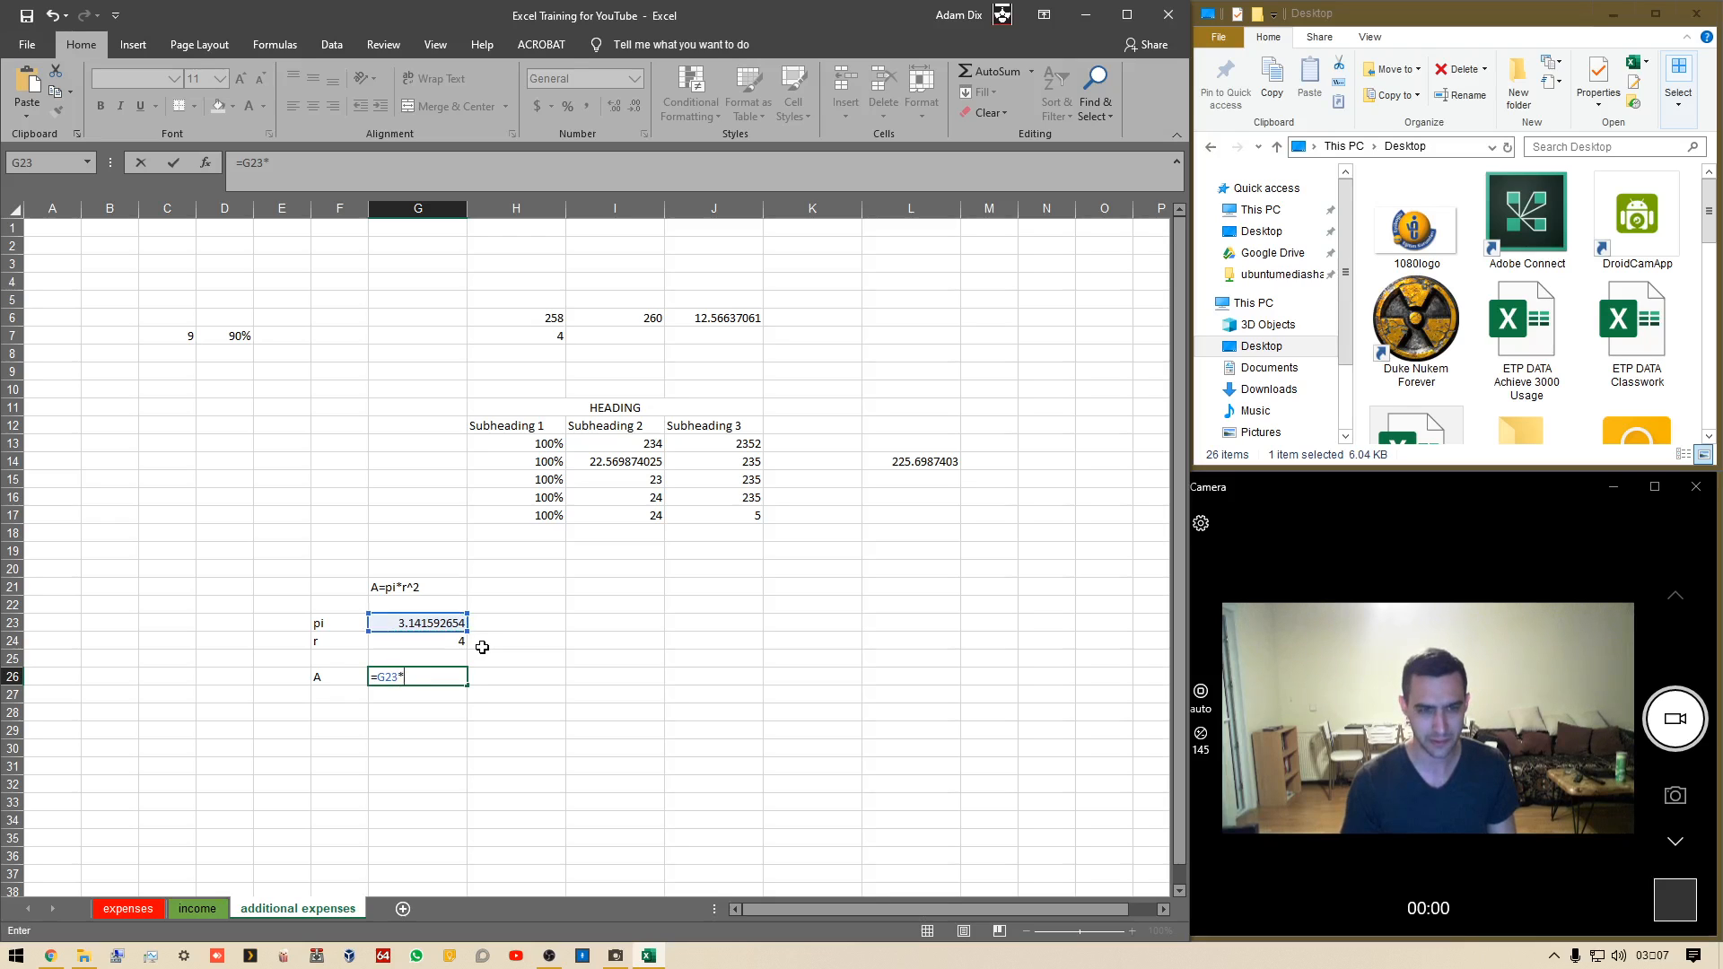
key("Up")
key("Up")
type("^")
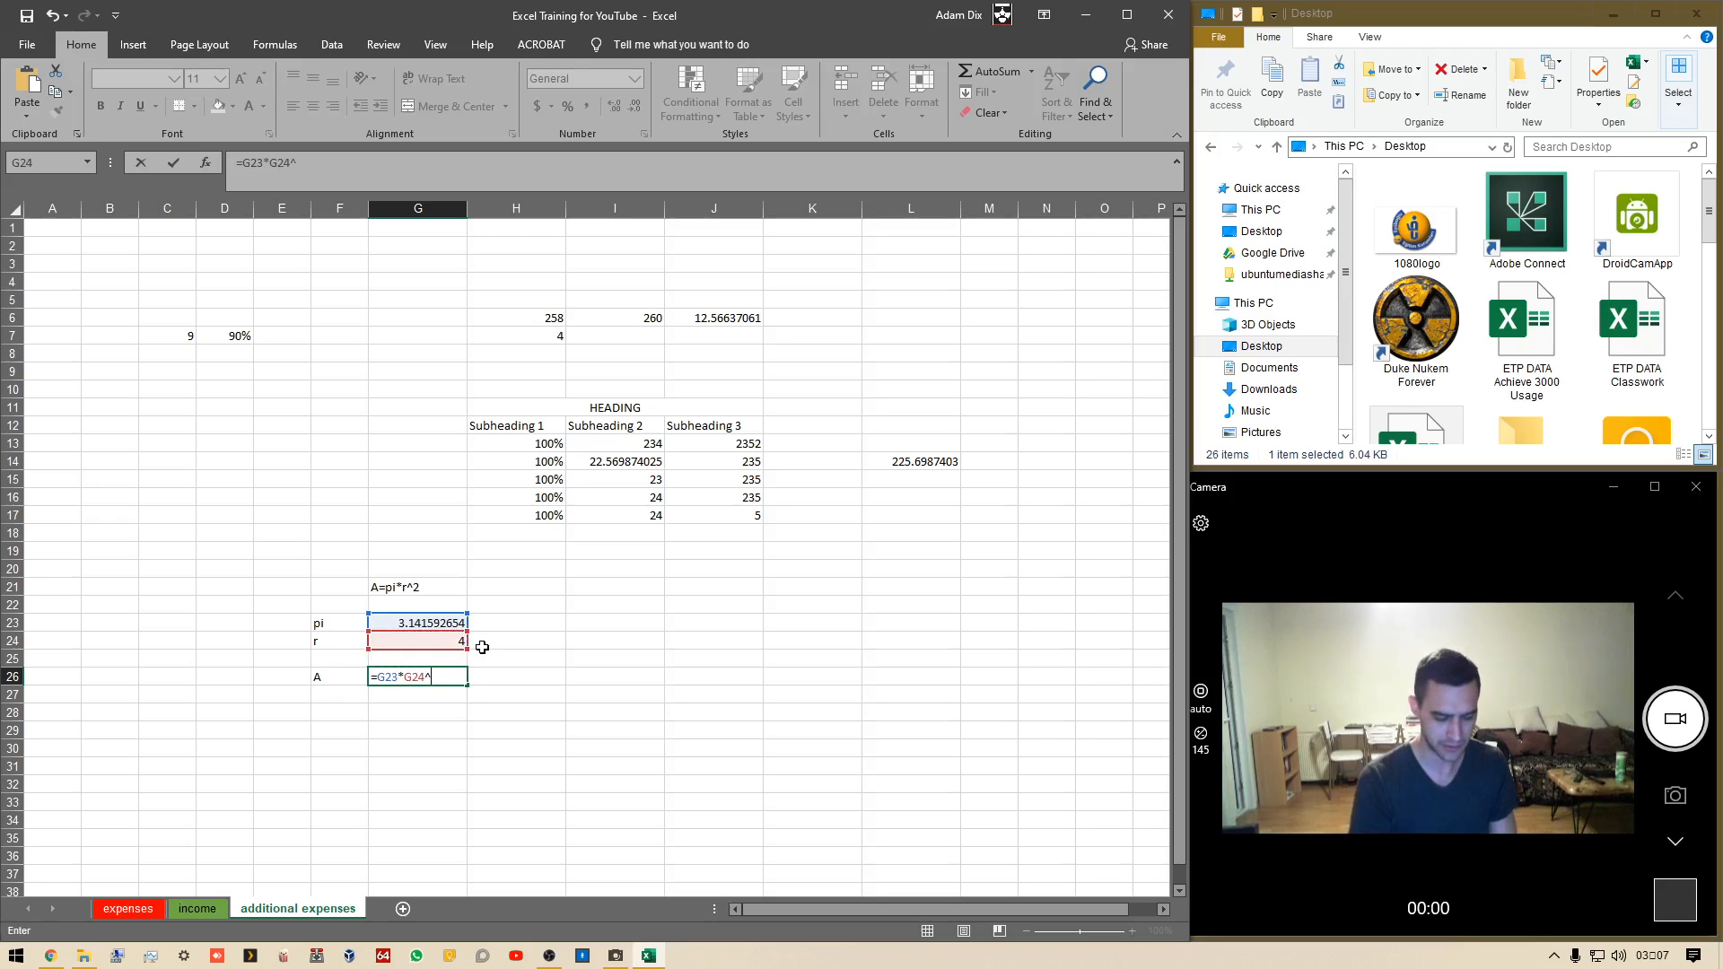
type("2")
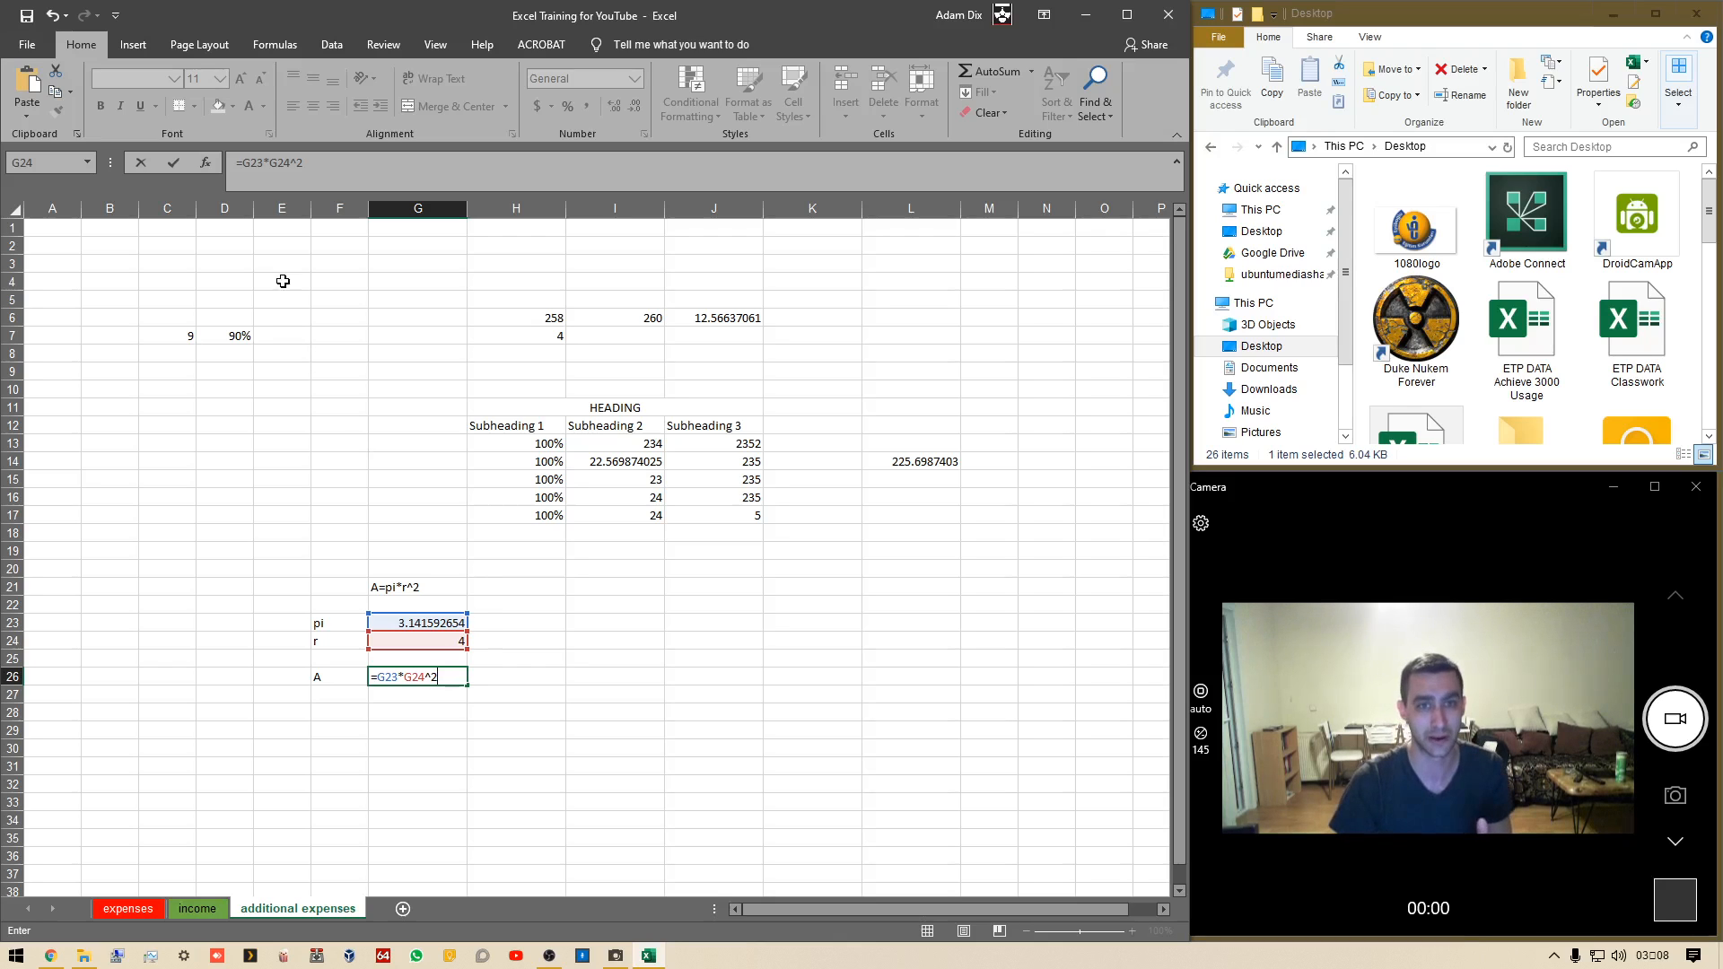
left_click(272, 163)
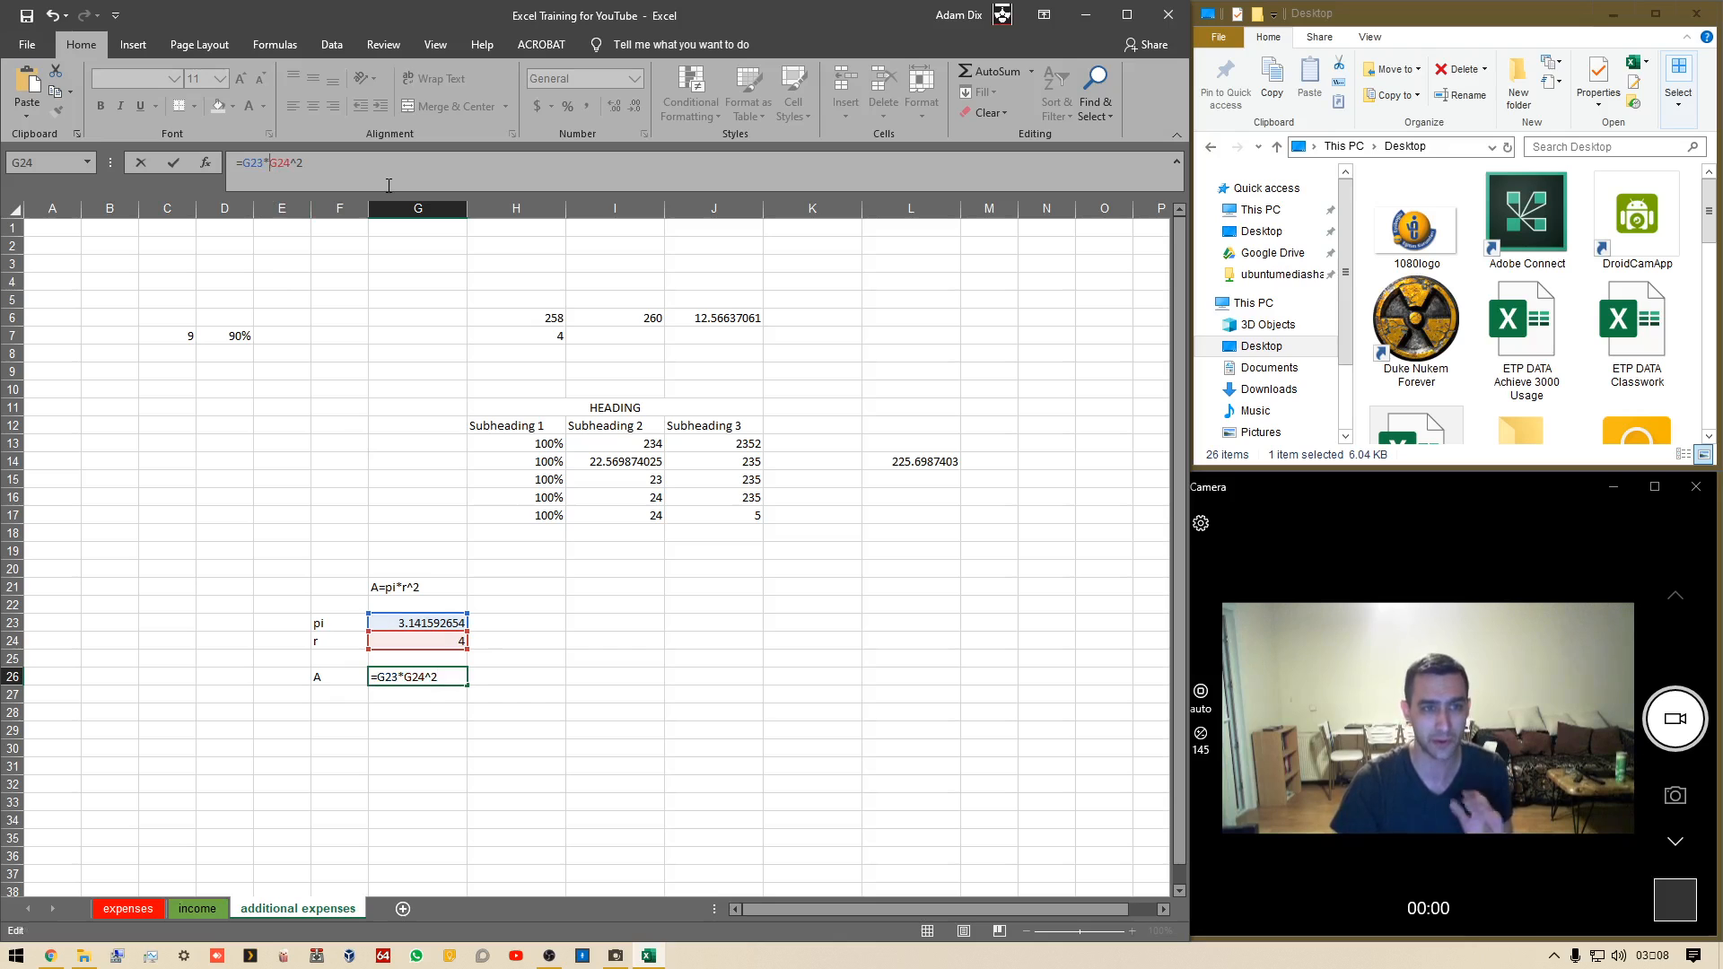
type("(")
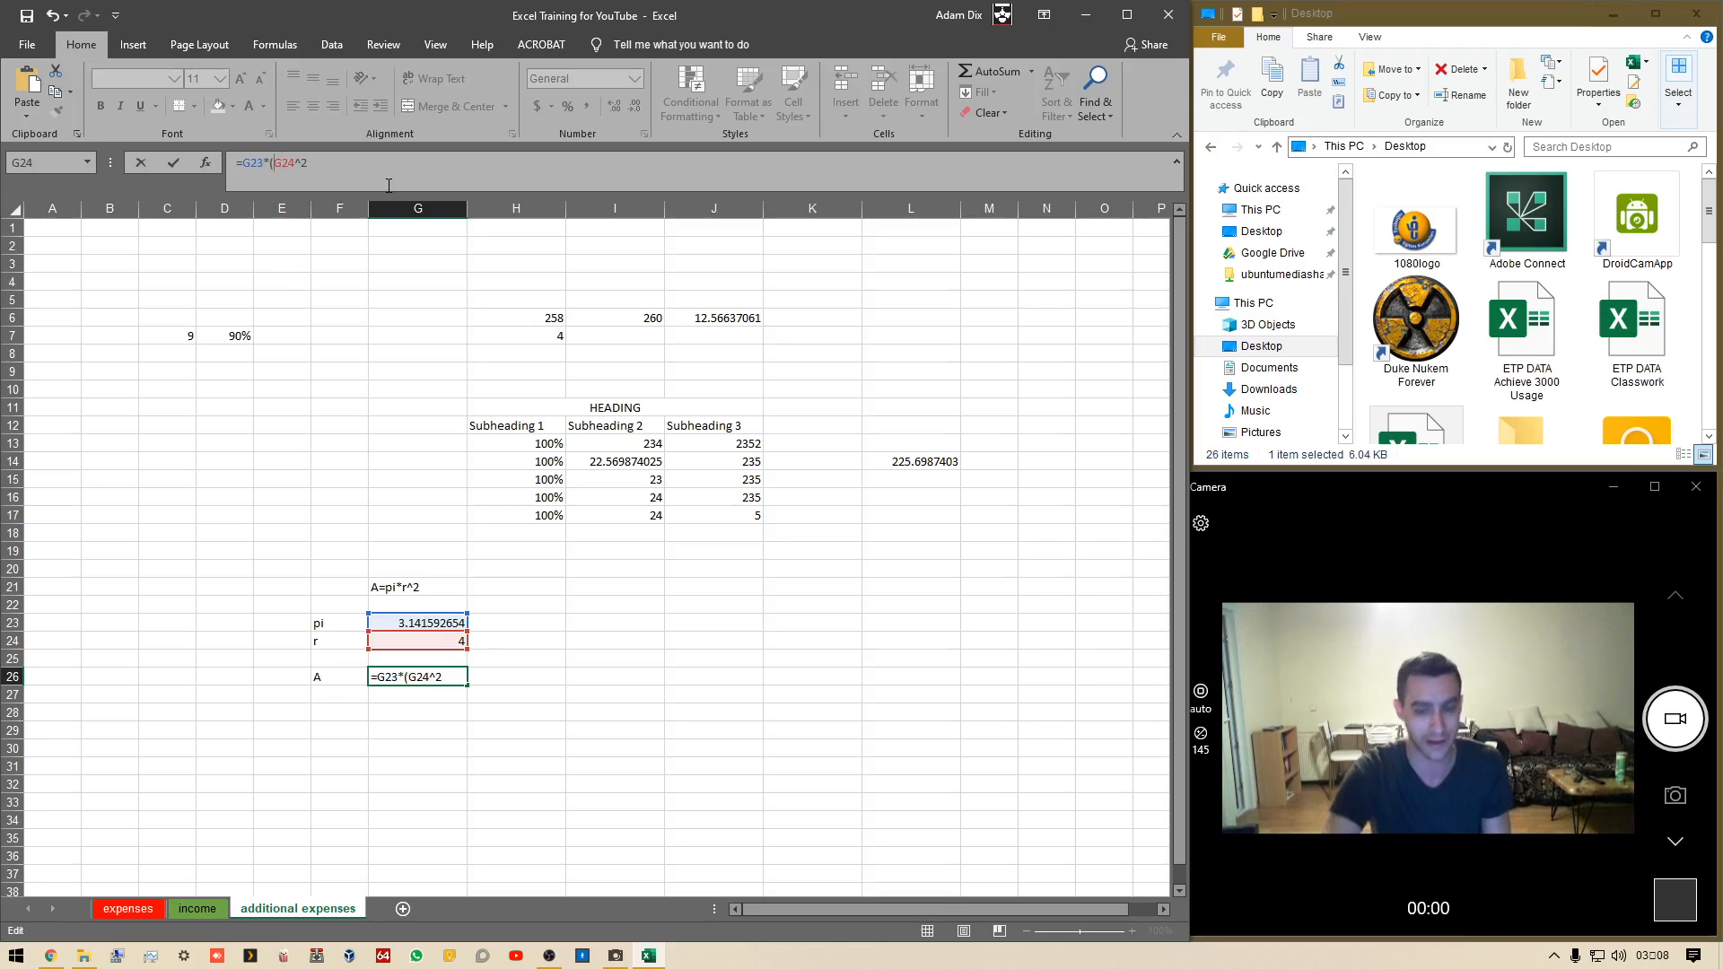
key("End")
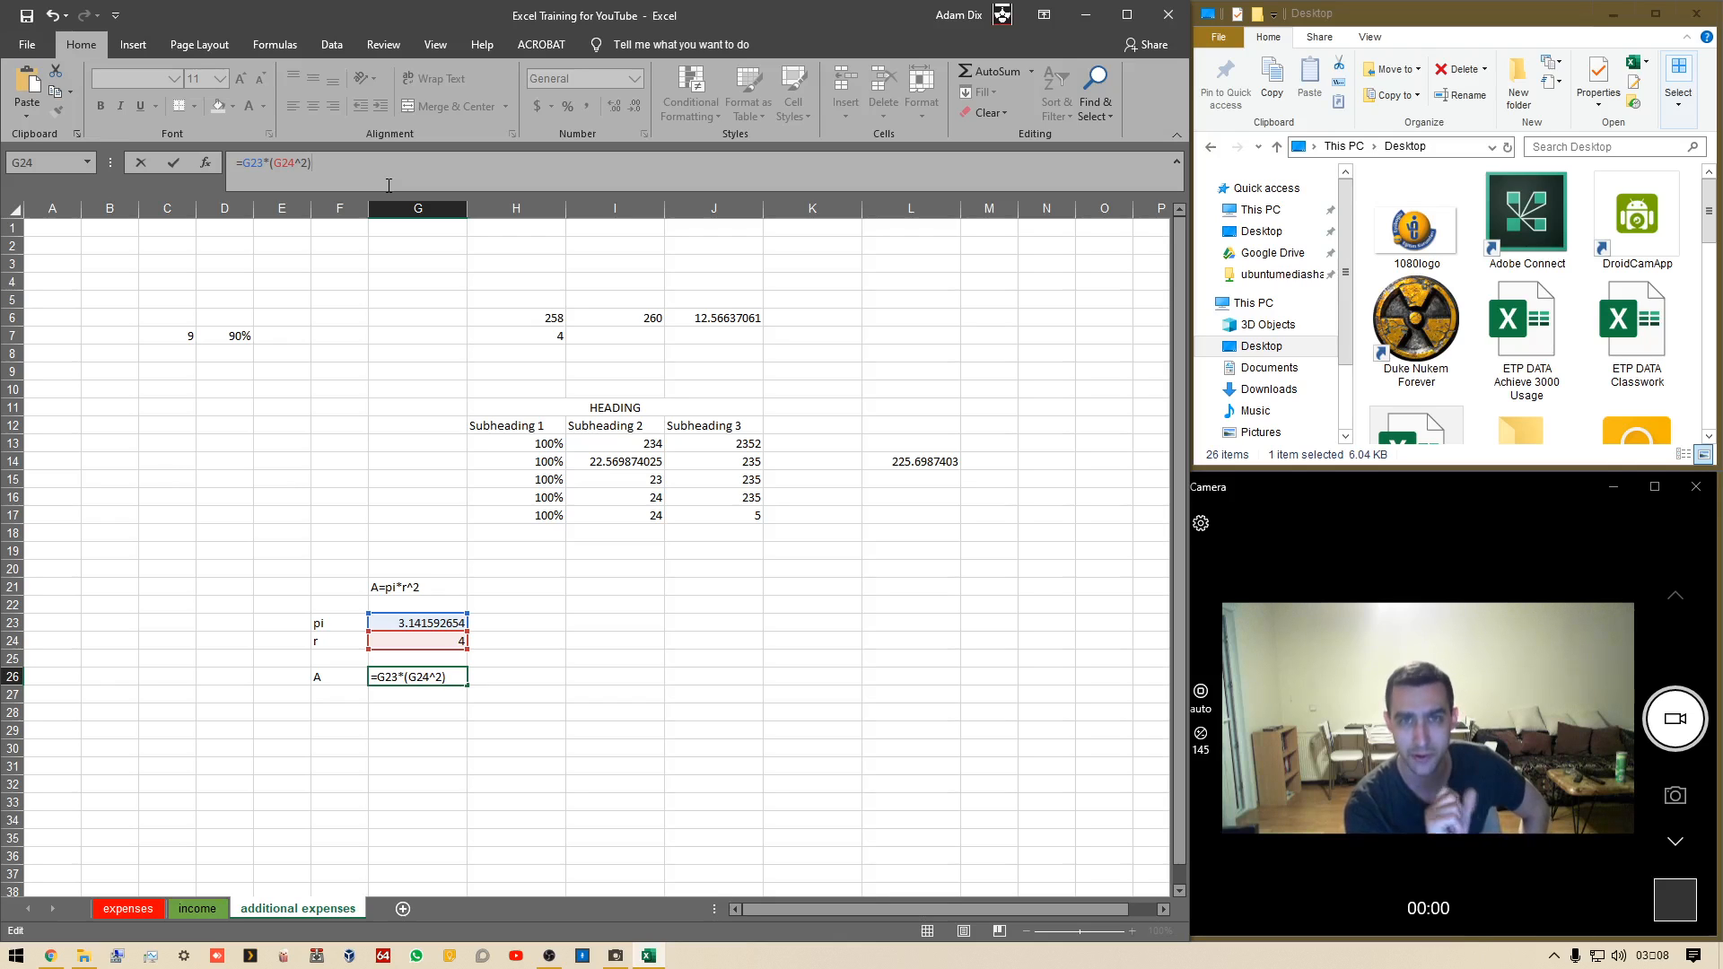
key("Return")
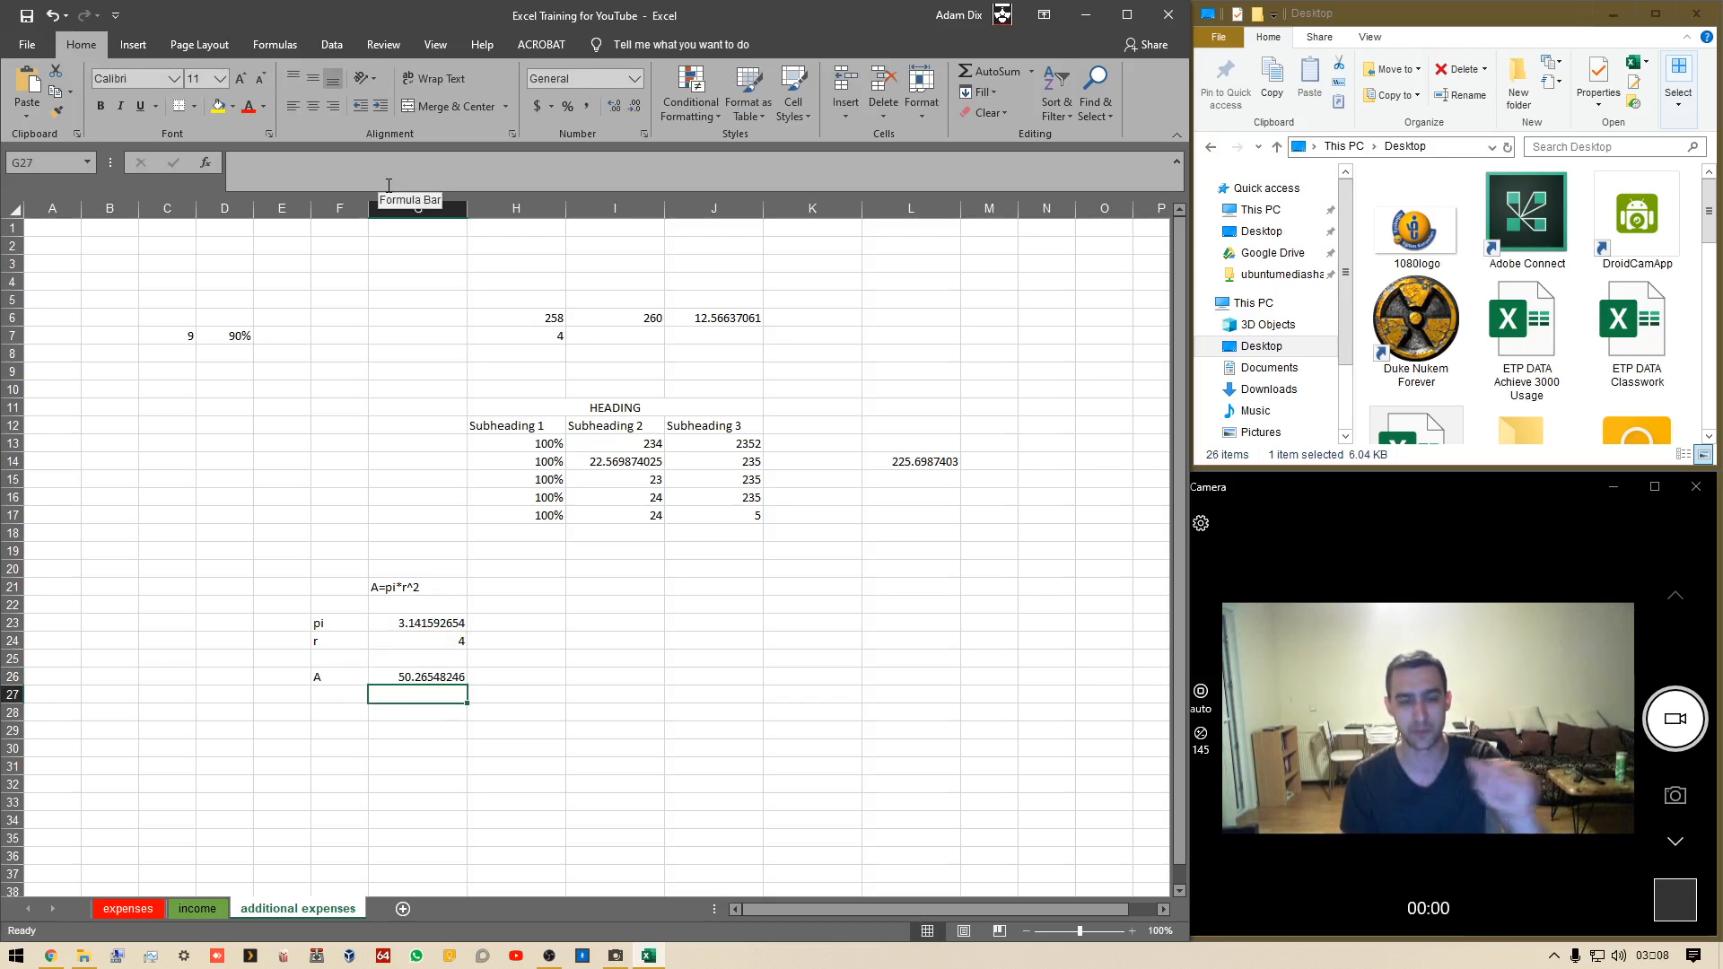
Copy the area formula's text from G26 and try re-entering it there without the parentheses, cancelling the attempt
key("Up")
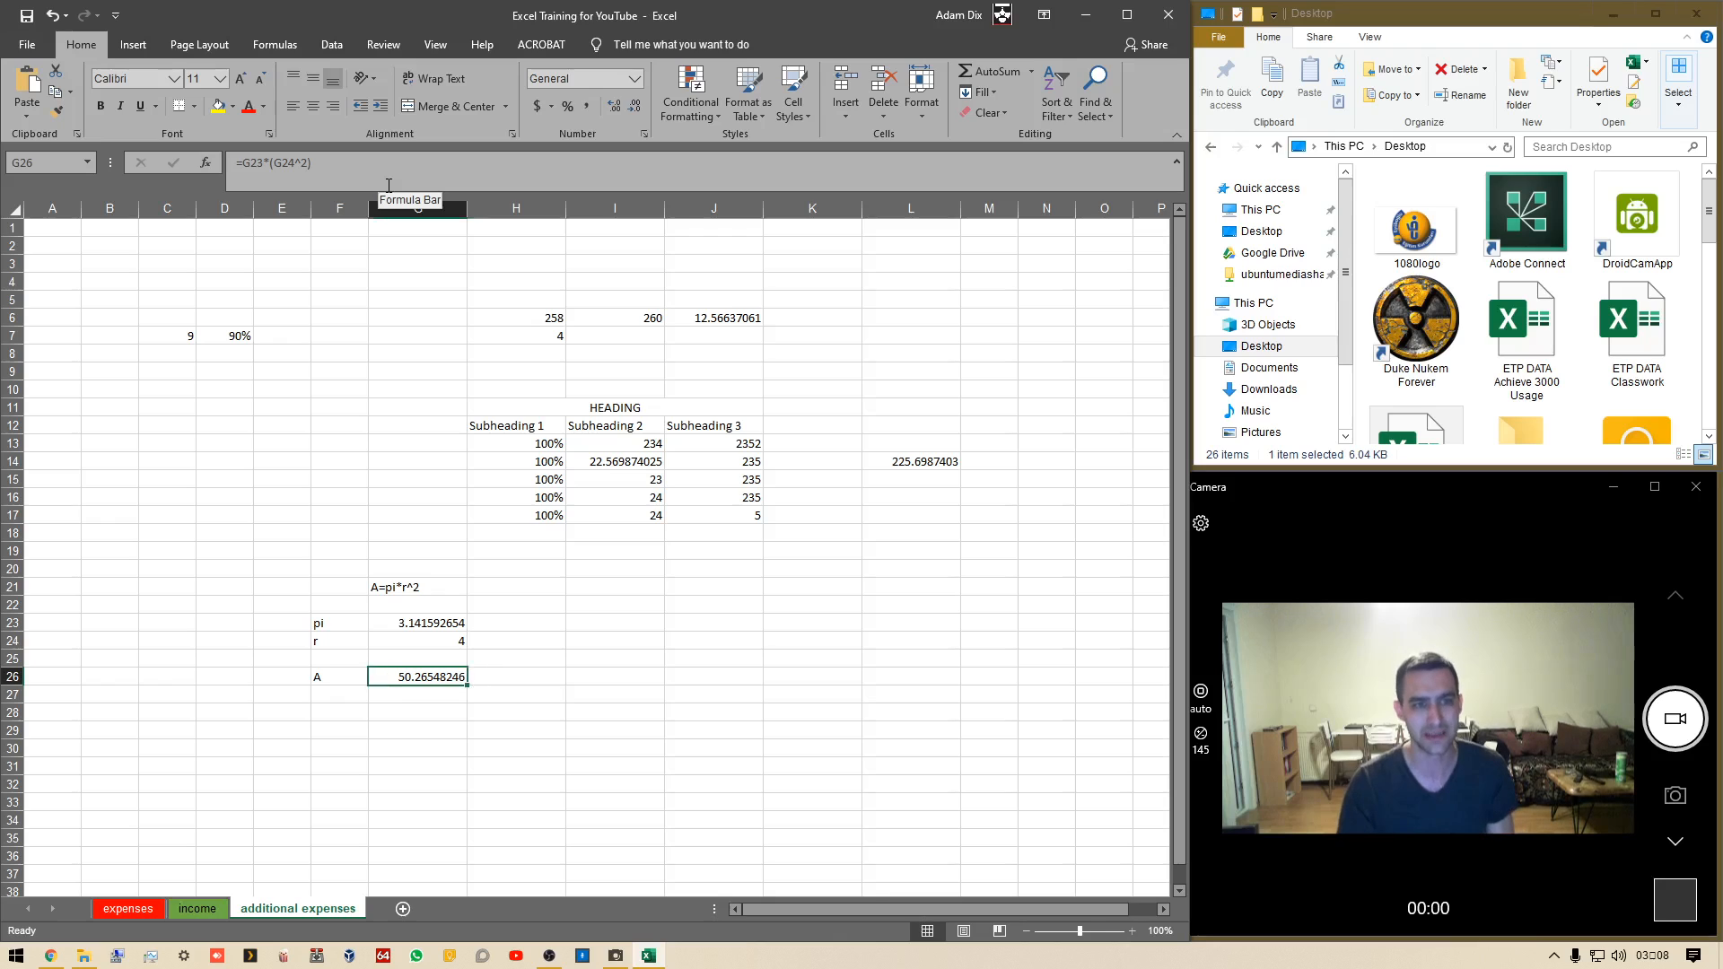
left_click_drag(331, 157, 20, 216)
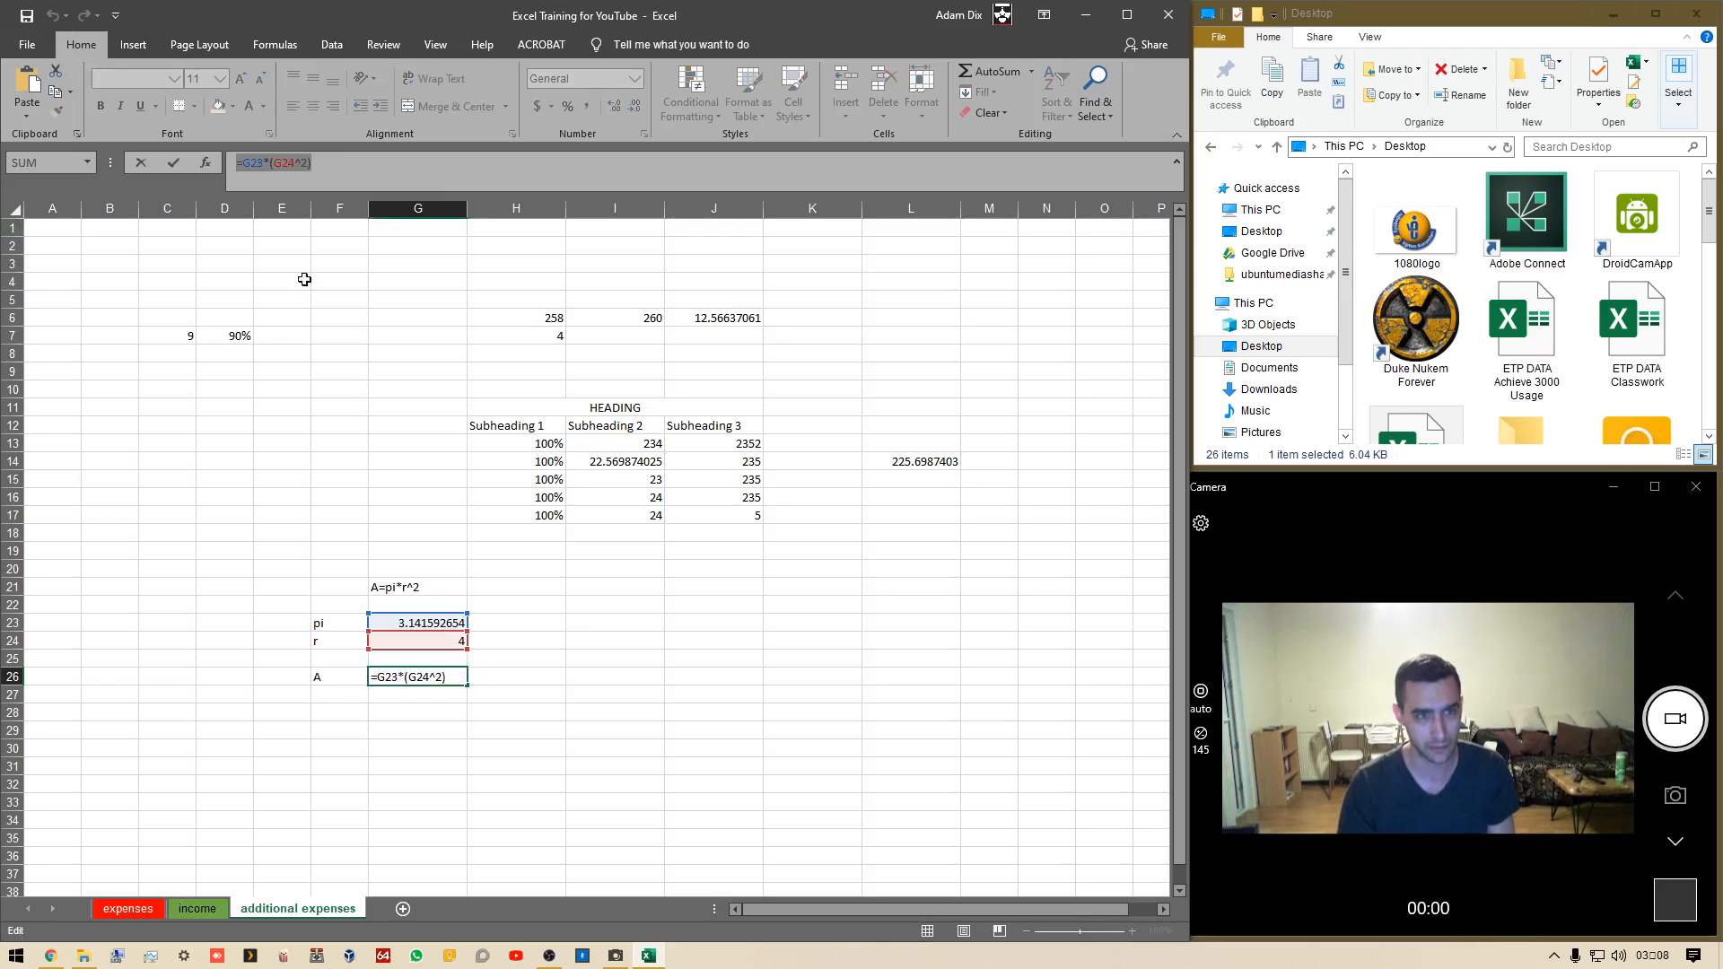
type("=")
left_click(520, 674)
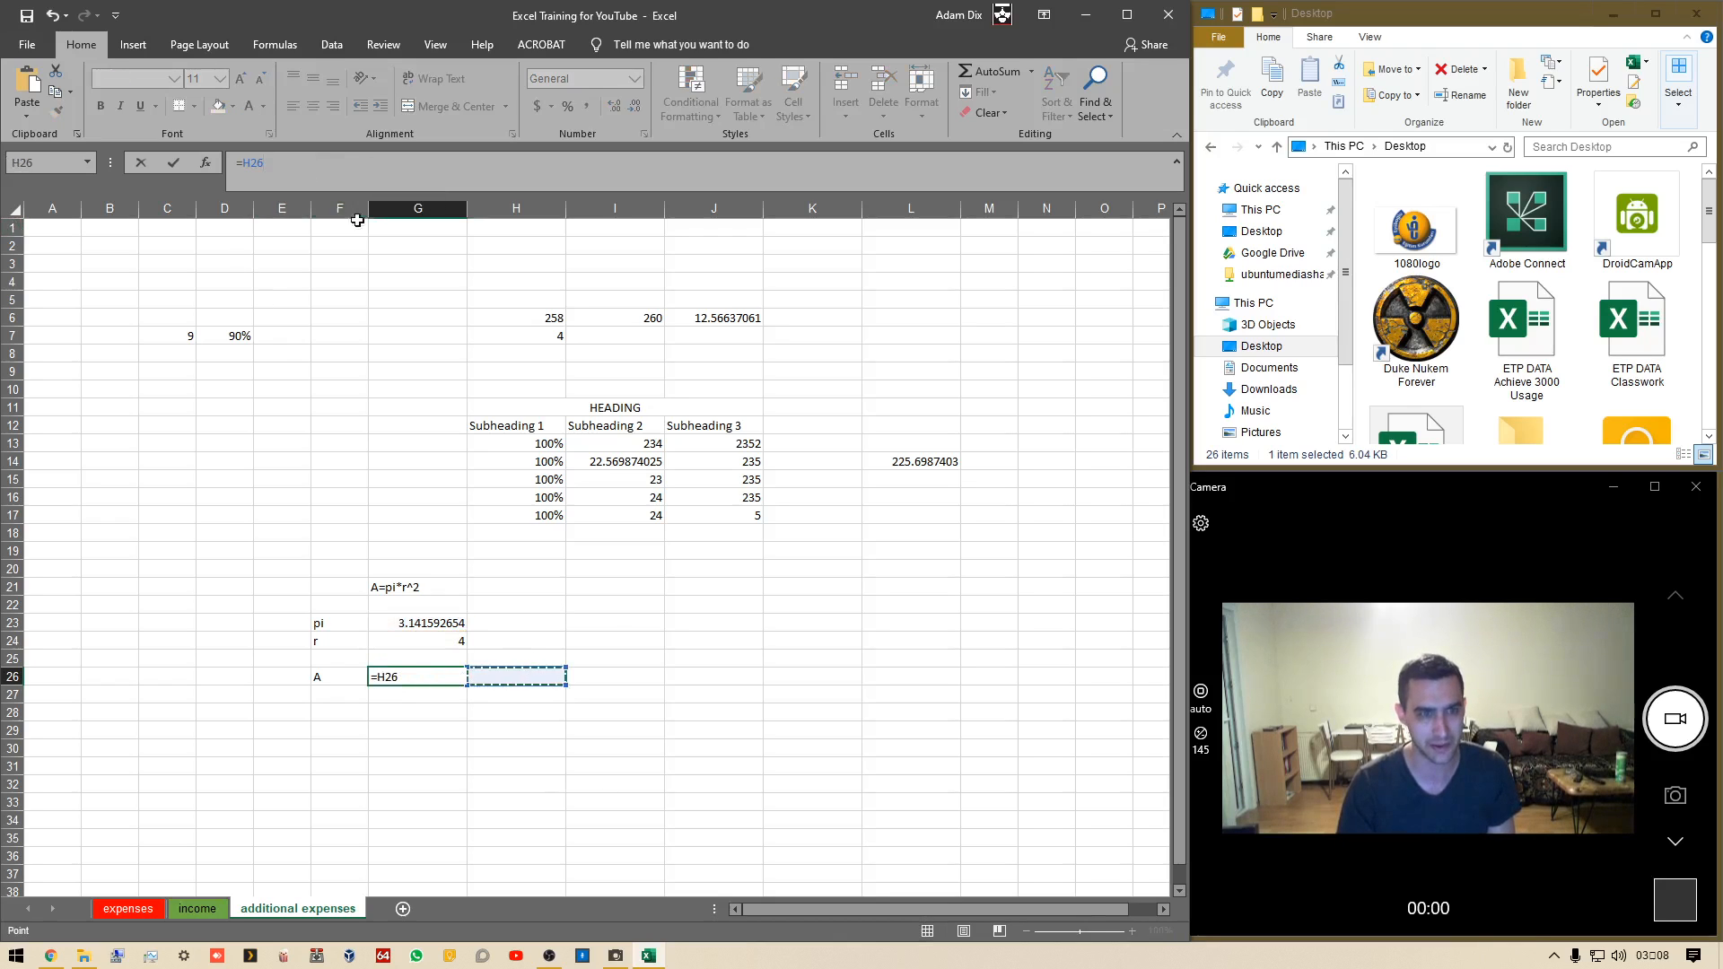
key("BackSpace")
key("BackSpace")
key("BackSpace")
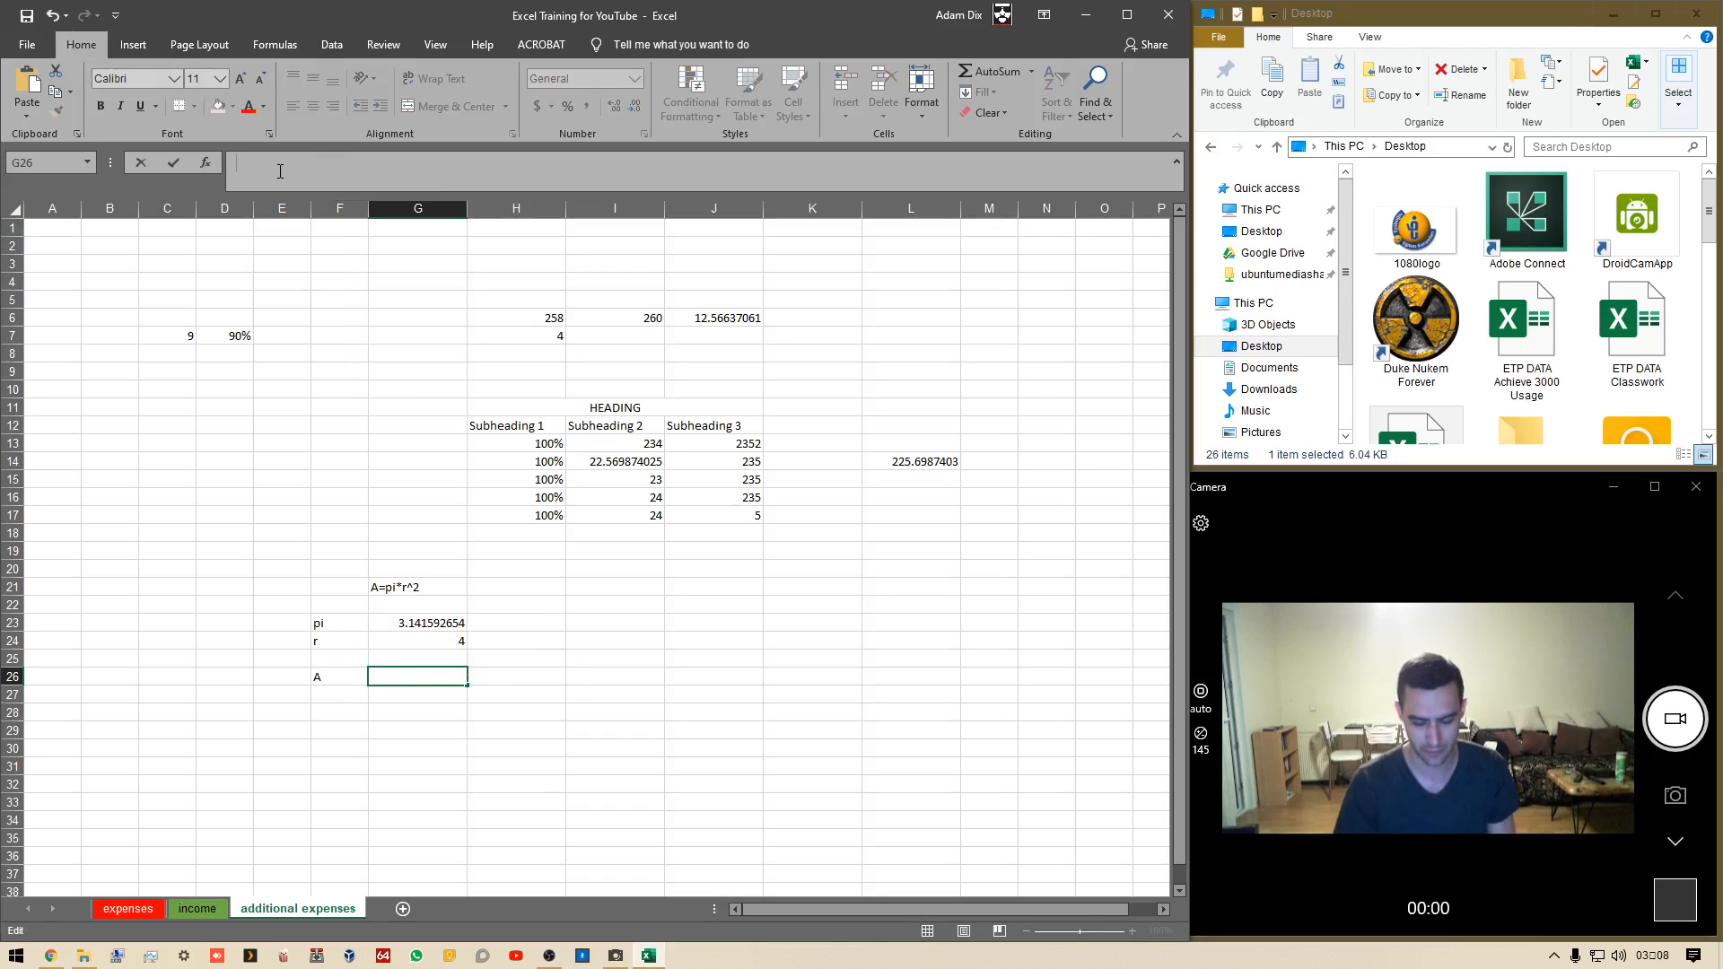
key("ctrl+v")
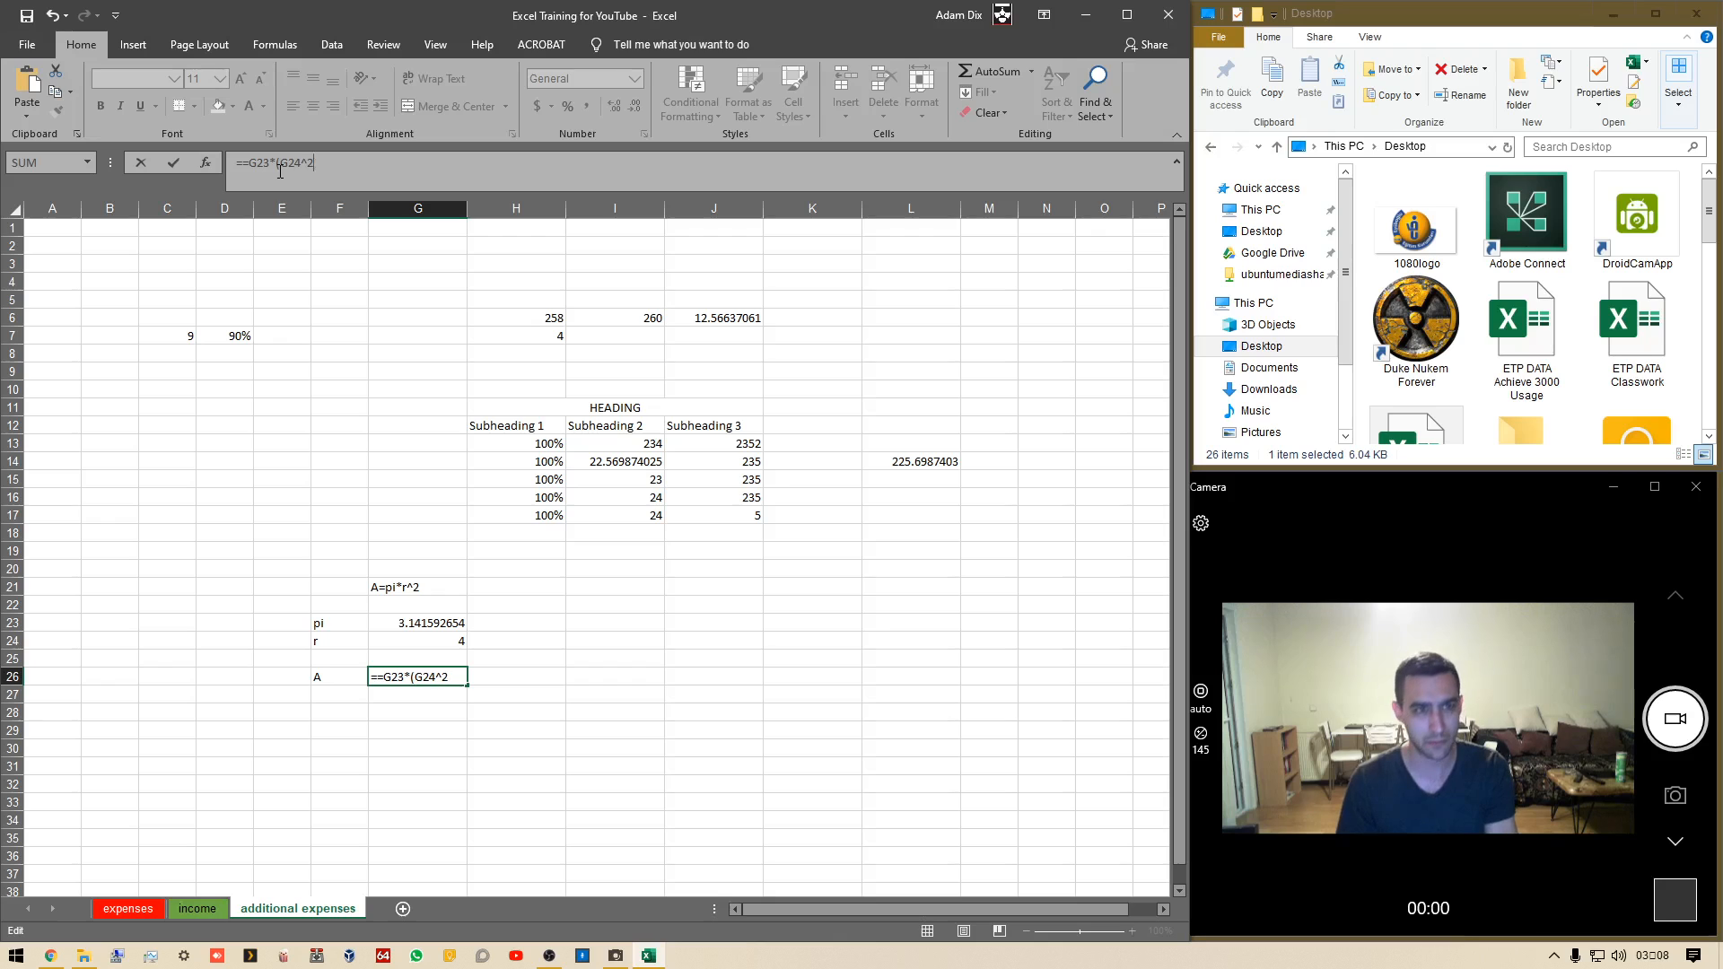
key("BackSpace")
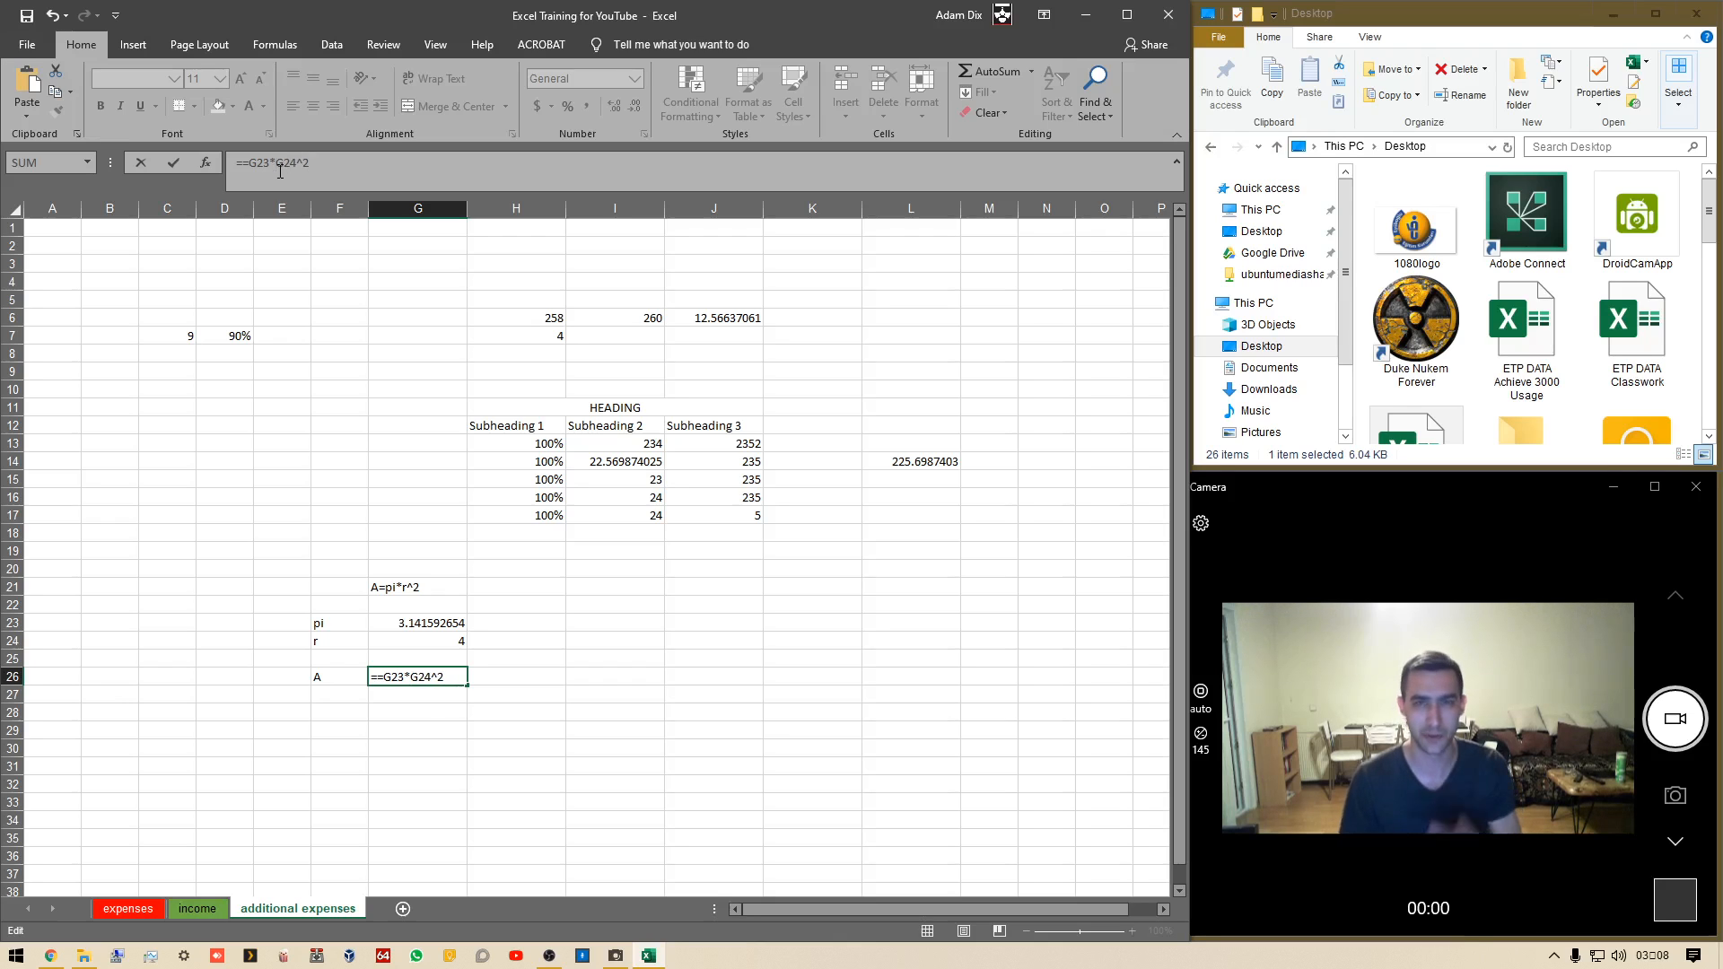
key("Return")
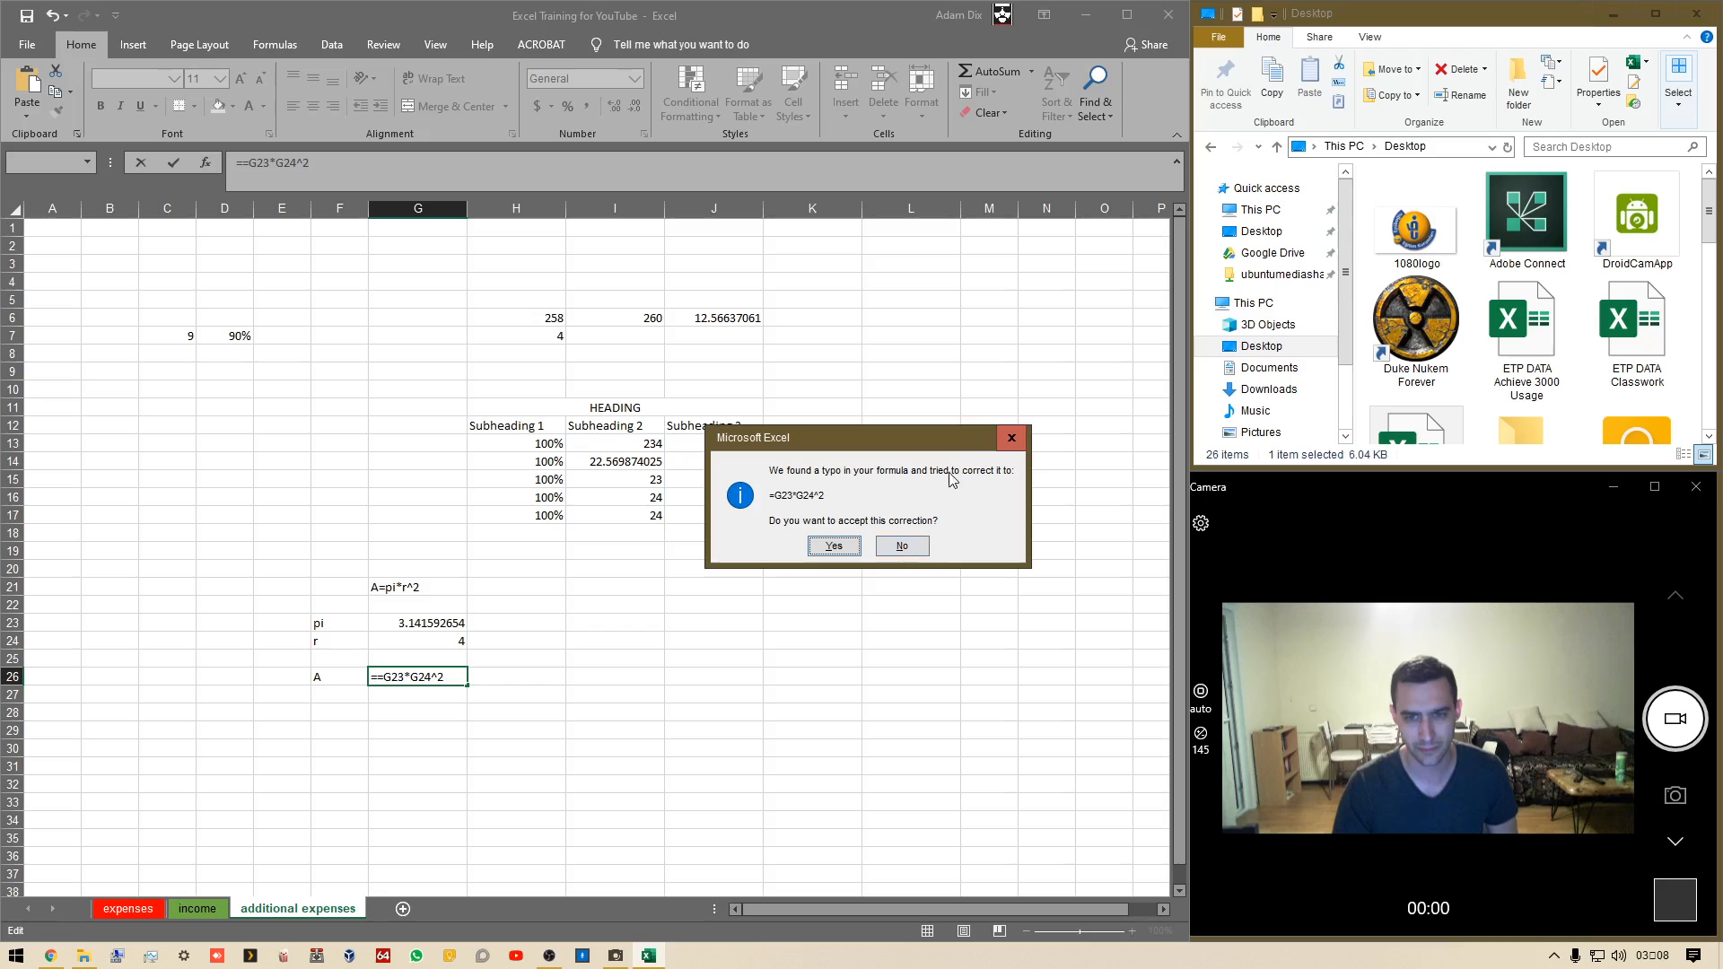
left_click(904, 546)
left_click(836, 583)
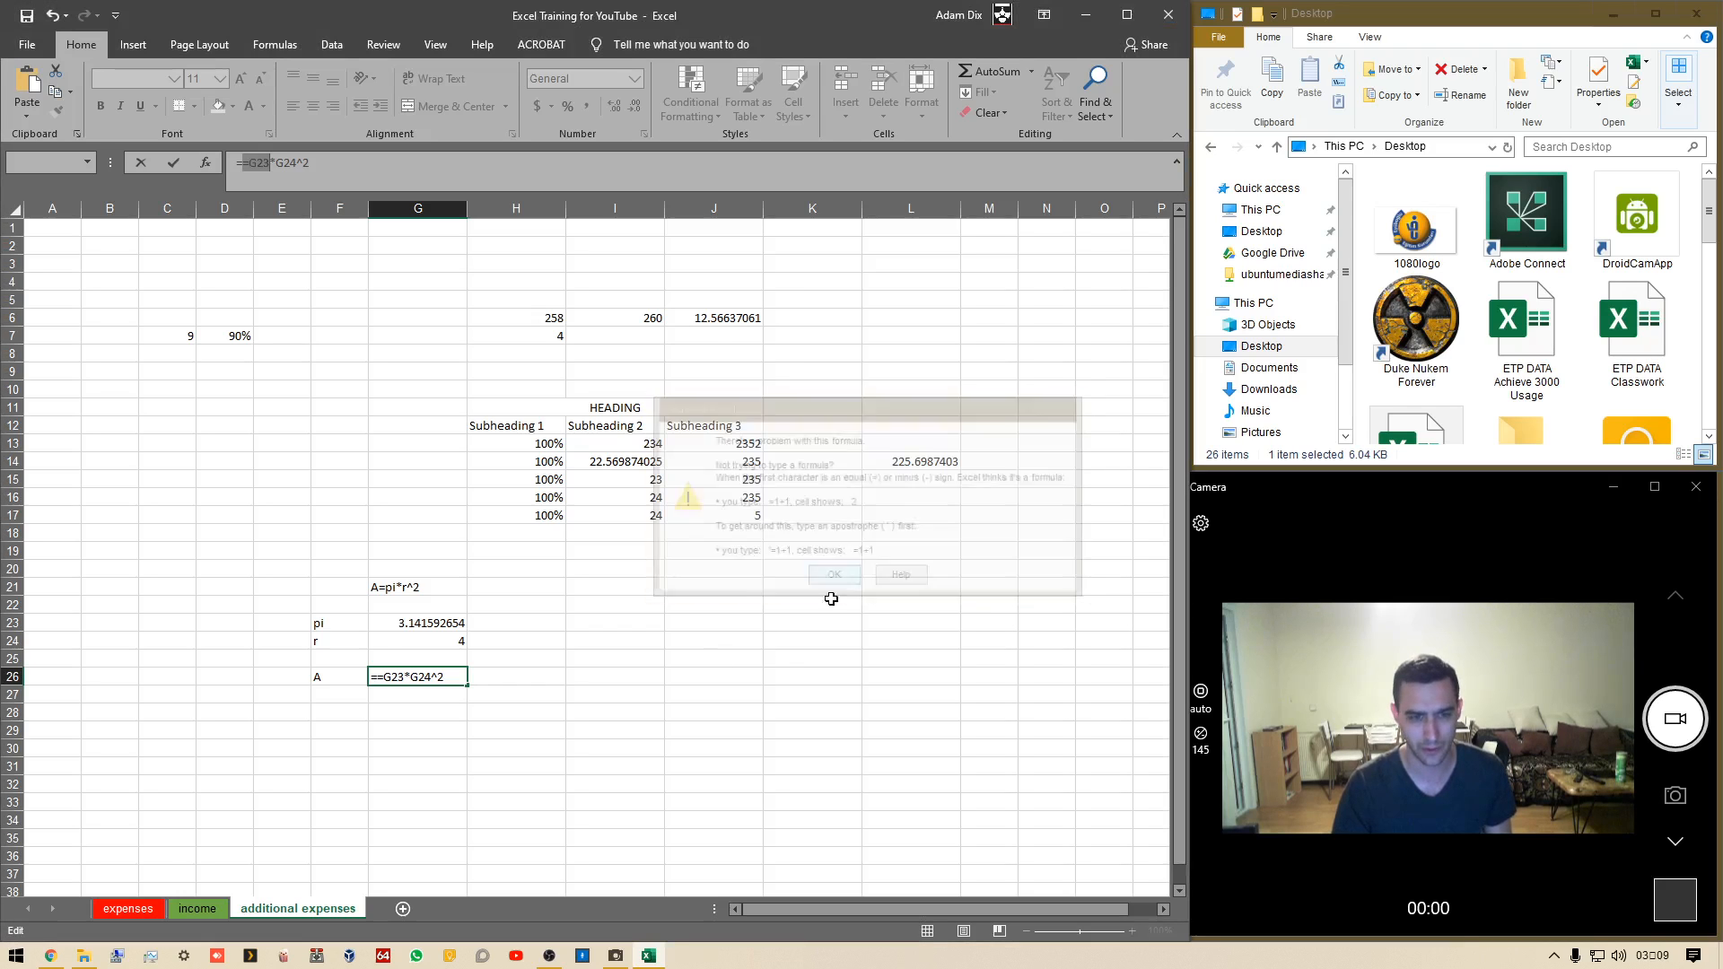
key("Escape")
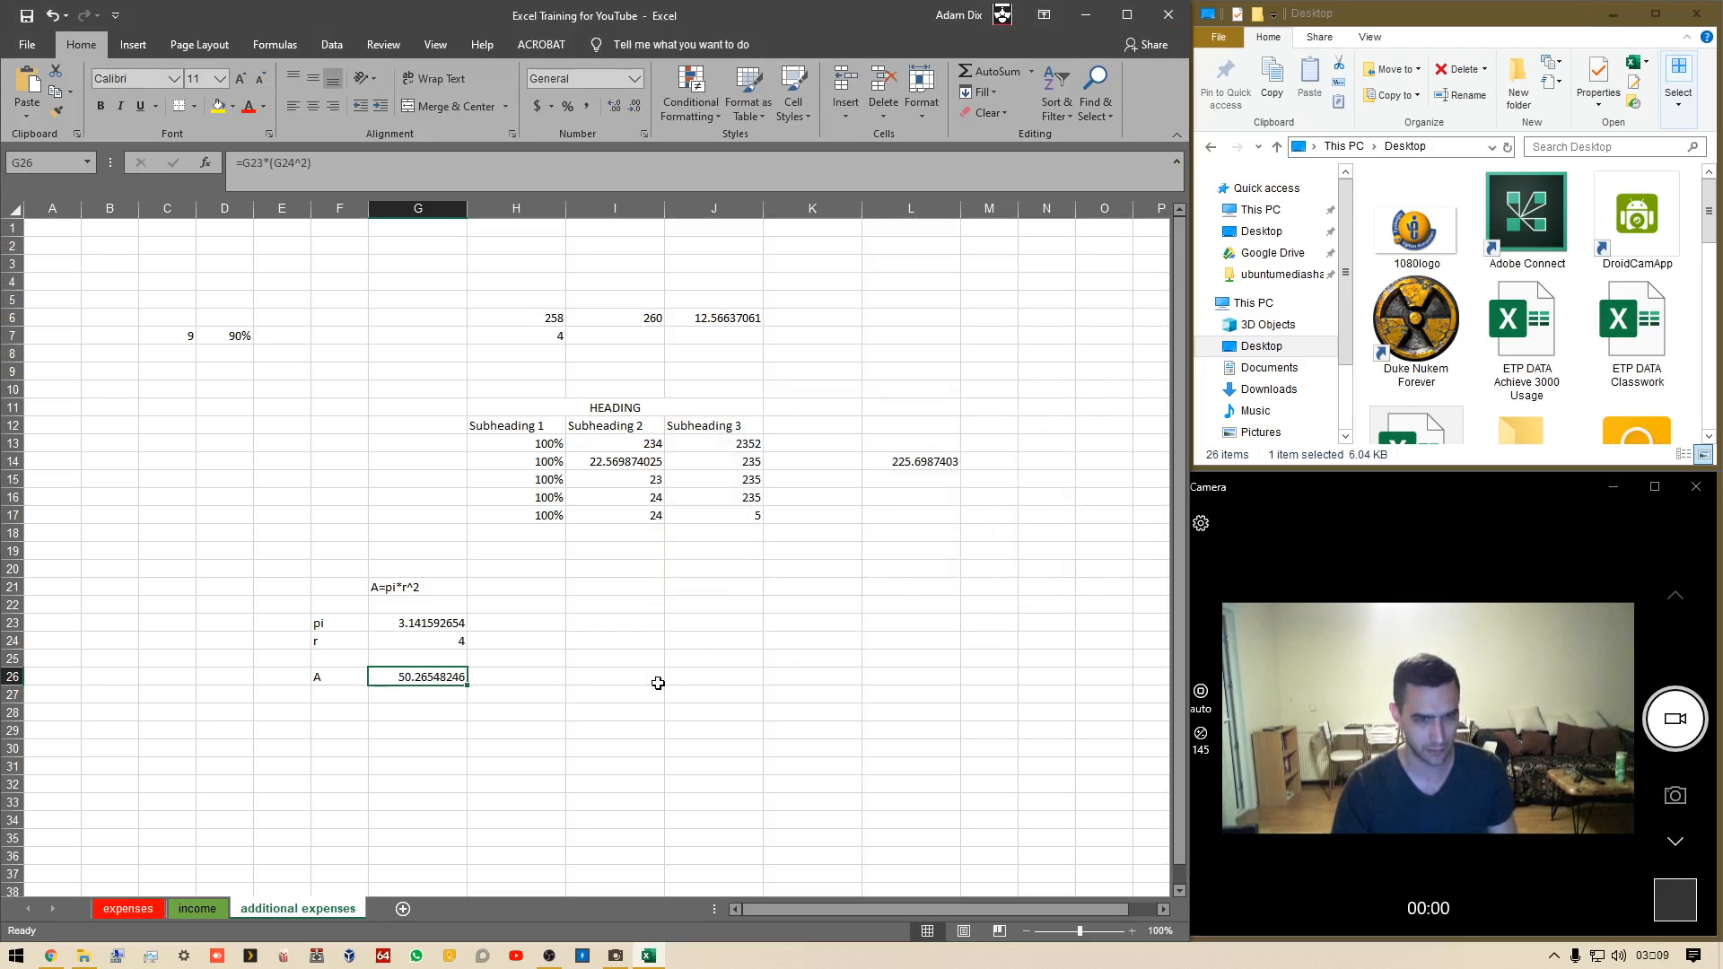
Paste the area formula into H26 and remove the parentheses so it reads =G23*G24^2
left_click(518, 676)
type("=")
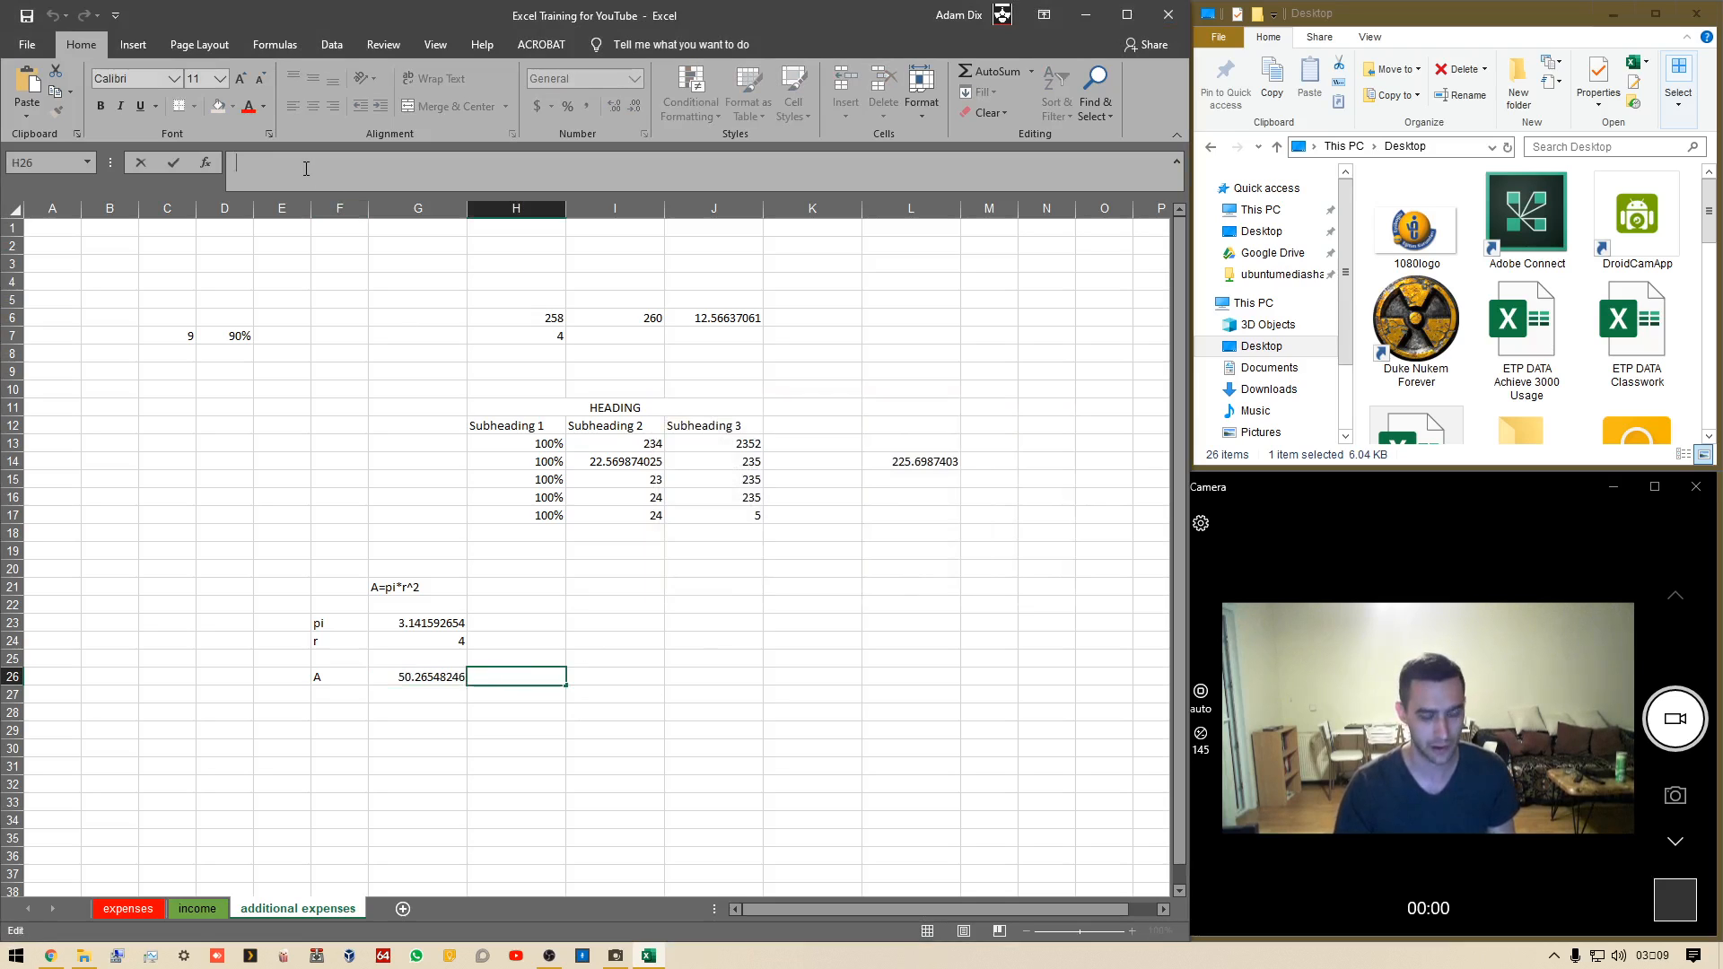
key("ctrl+v")
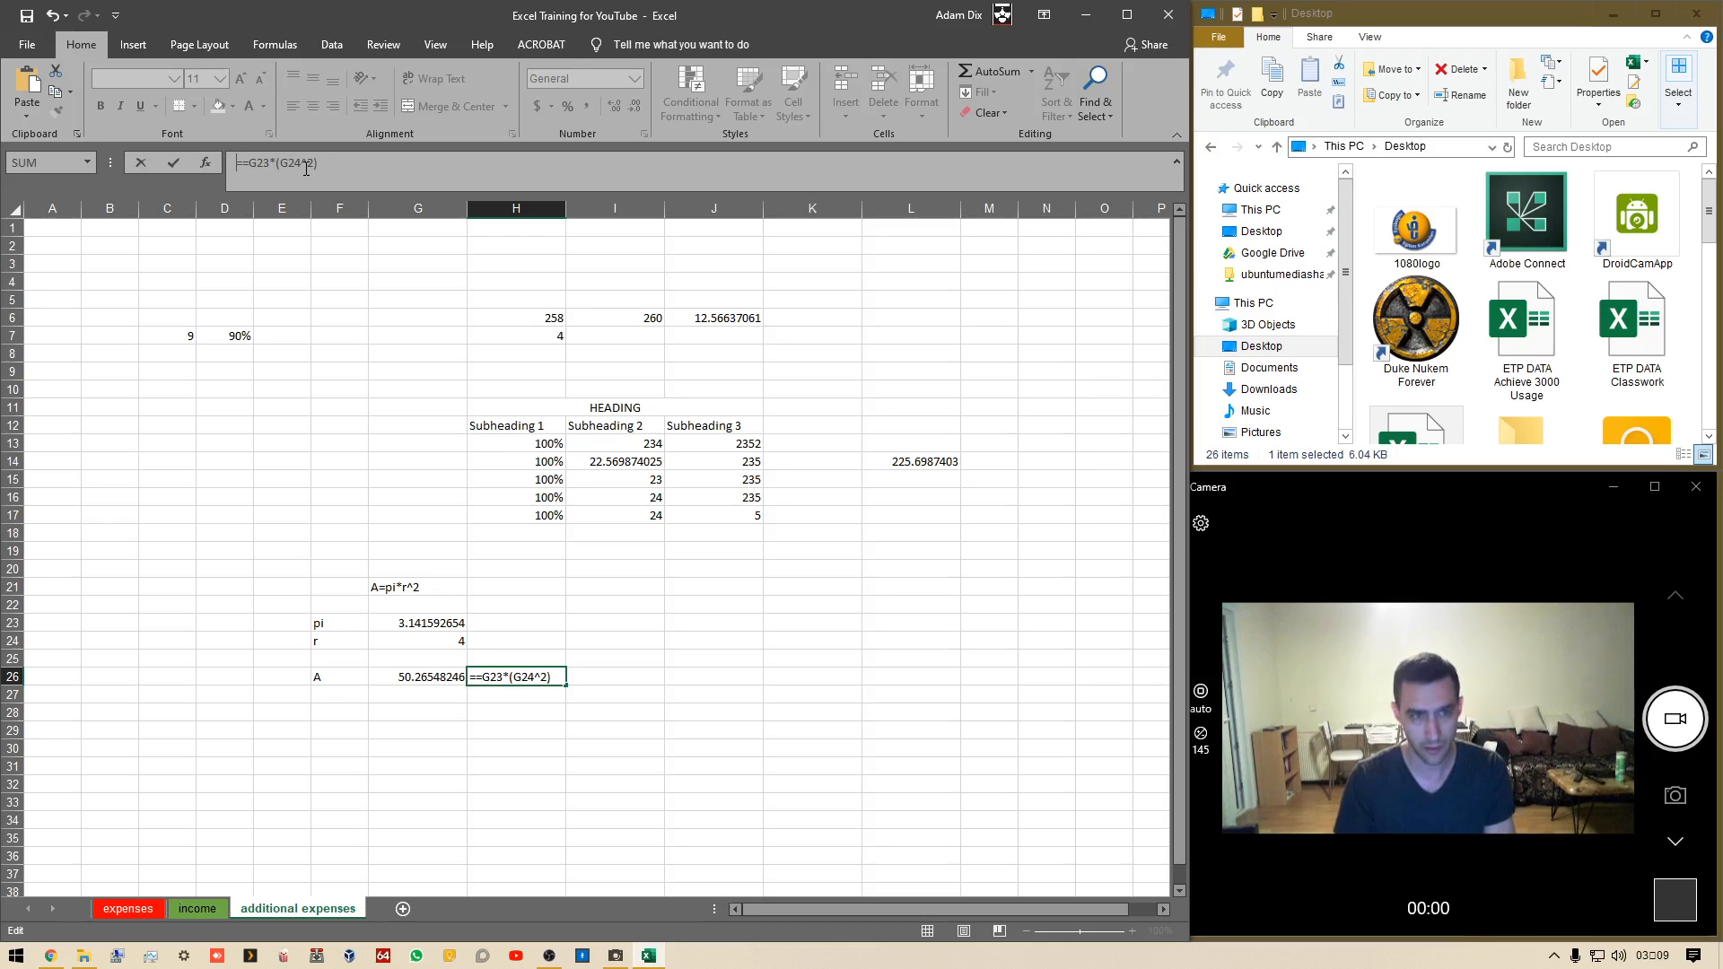
key("Delete")
key("Delete")
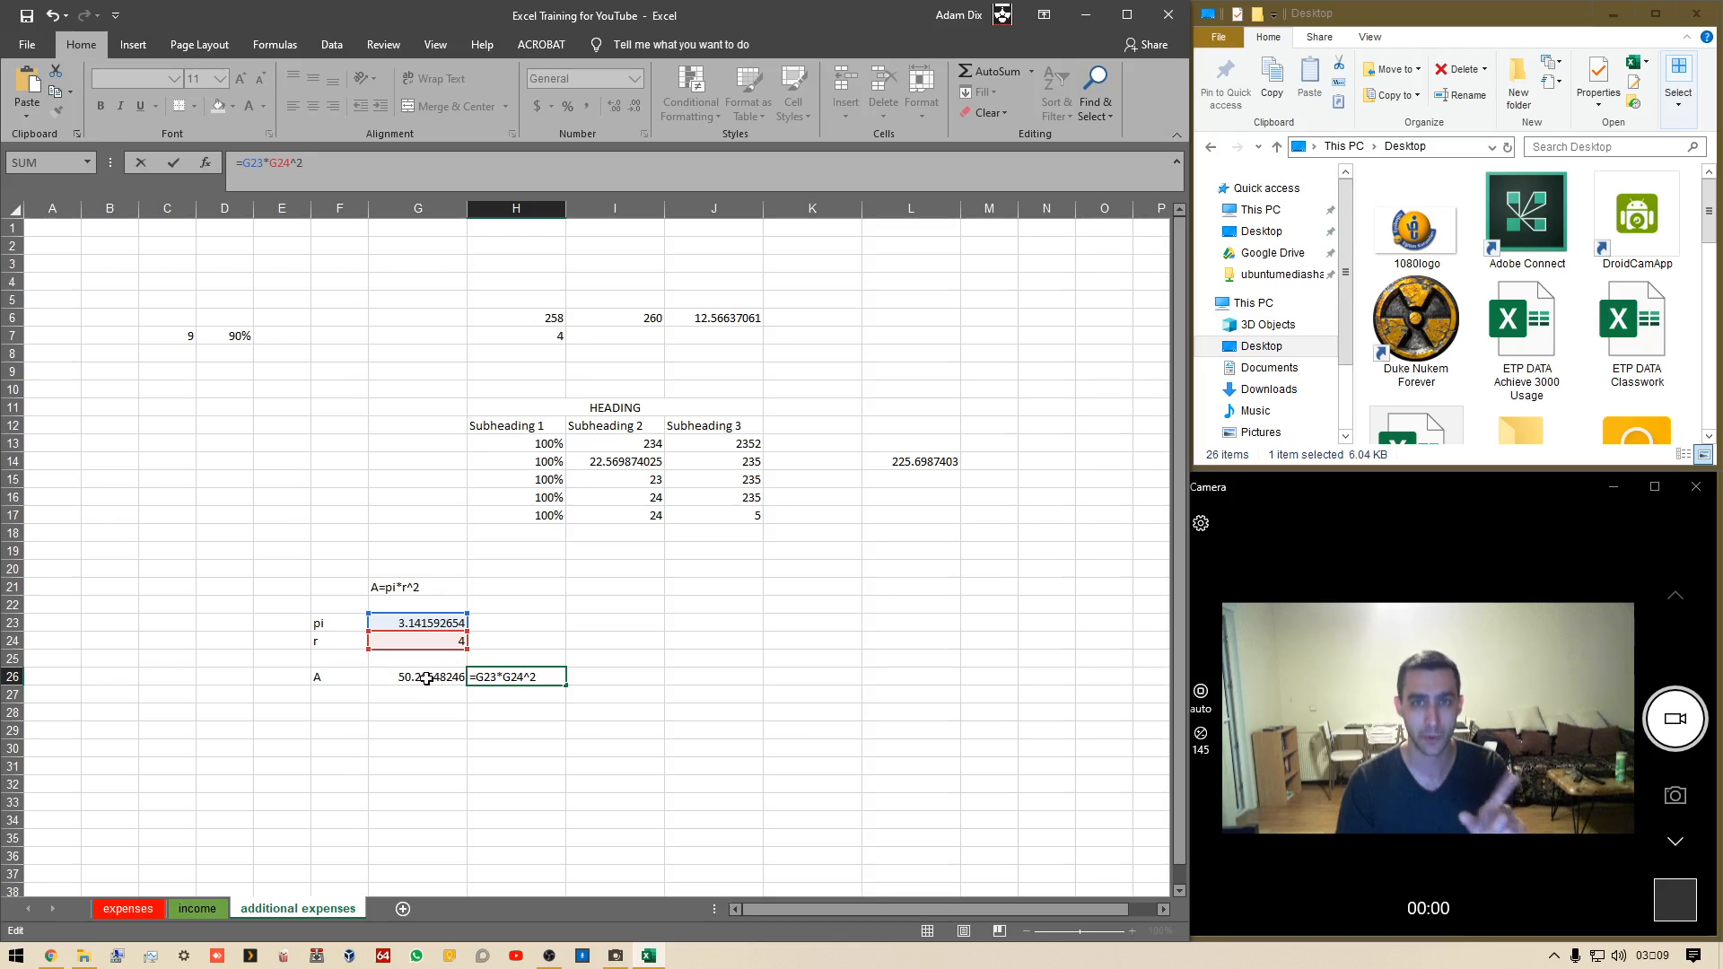
key("Return")
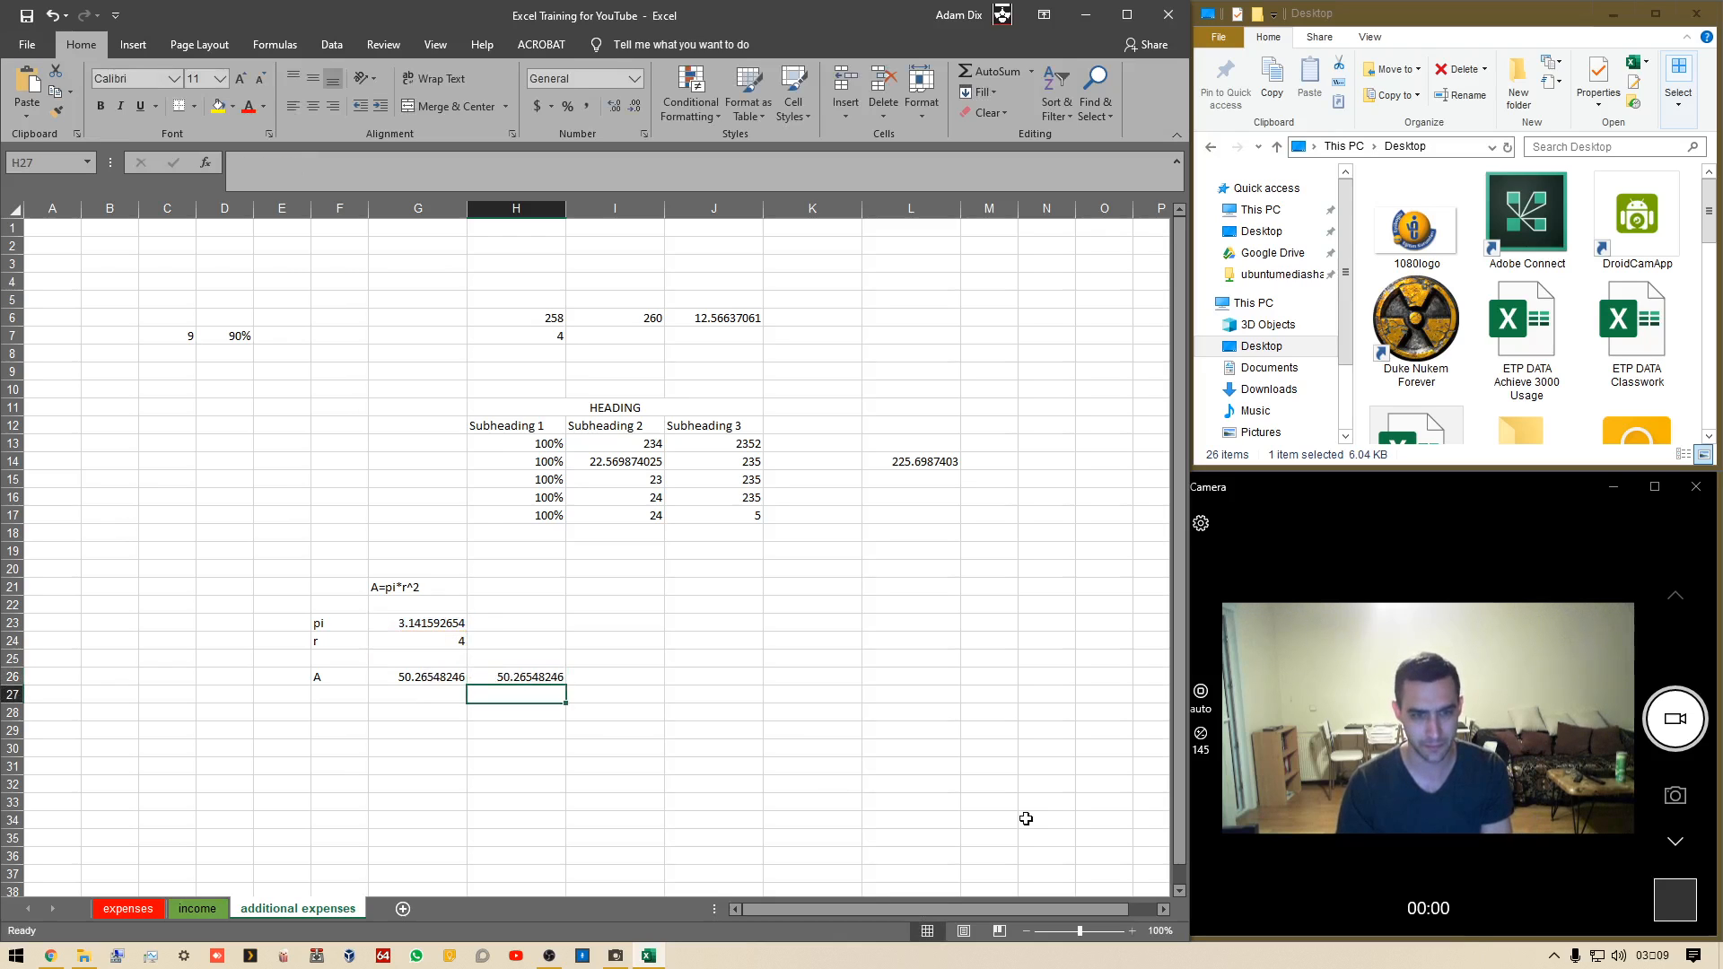
Compare the formulas in G26 and H26 by moving between the two cells
key("Up")
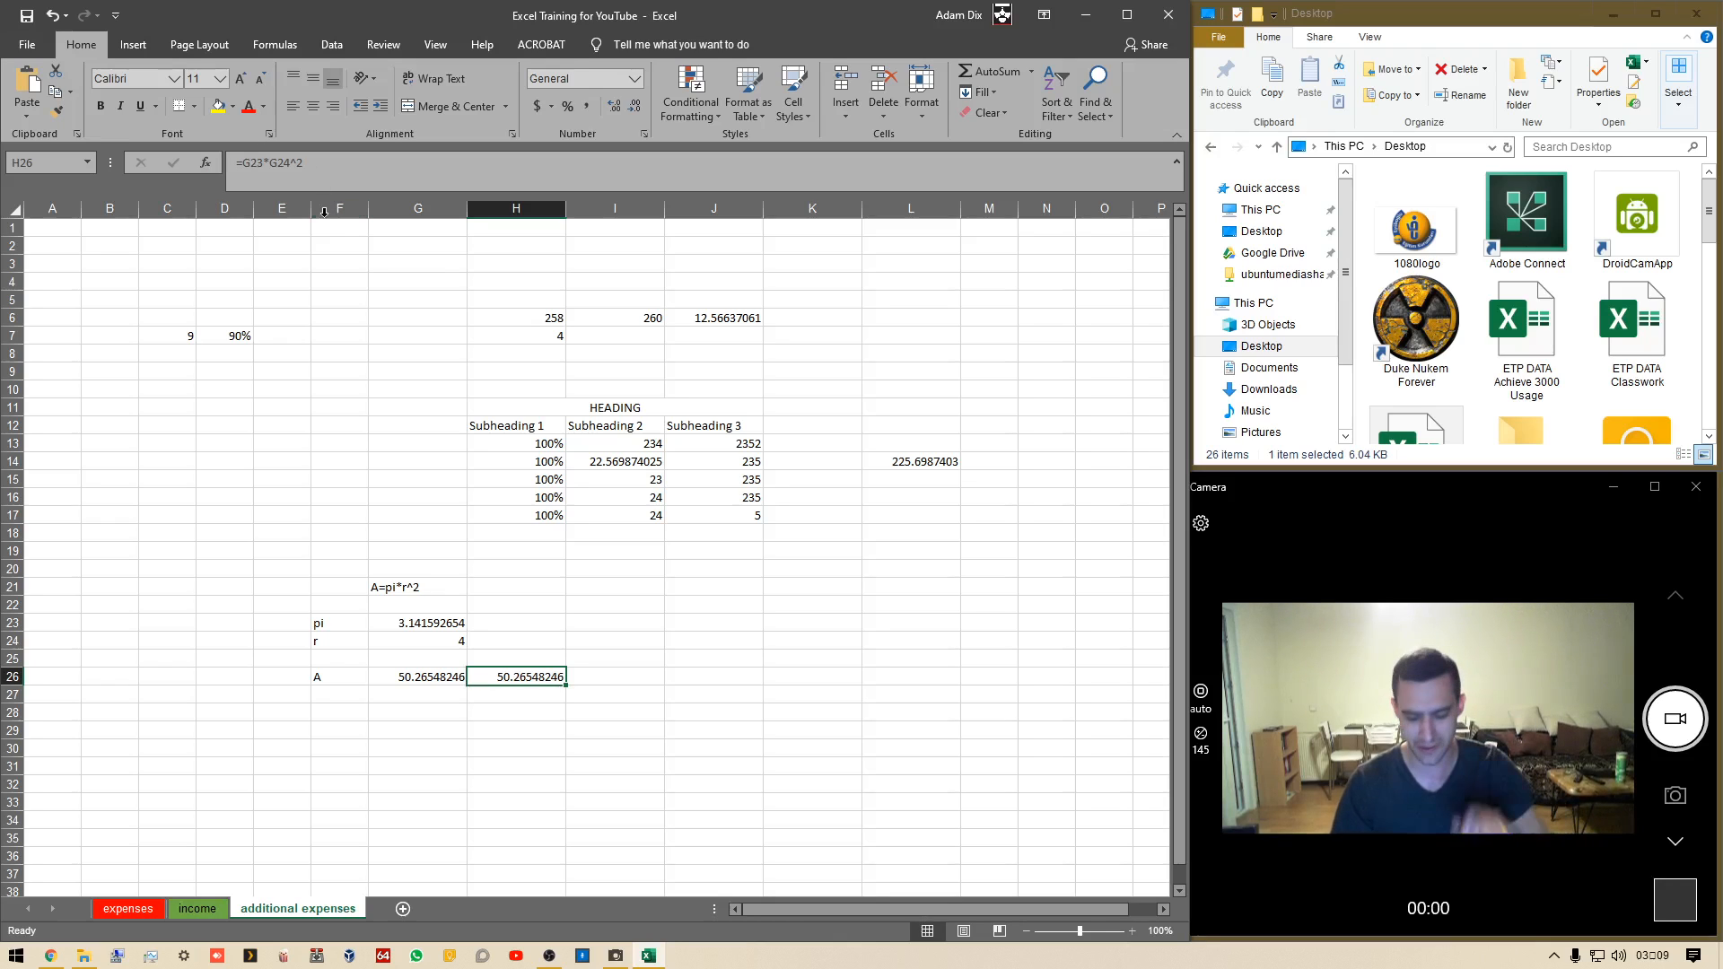
key("Left")
key("Right")
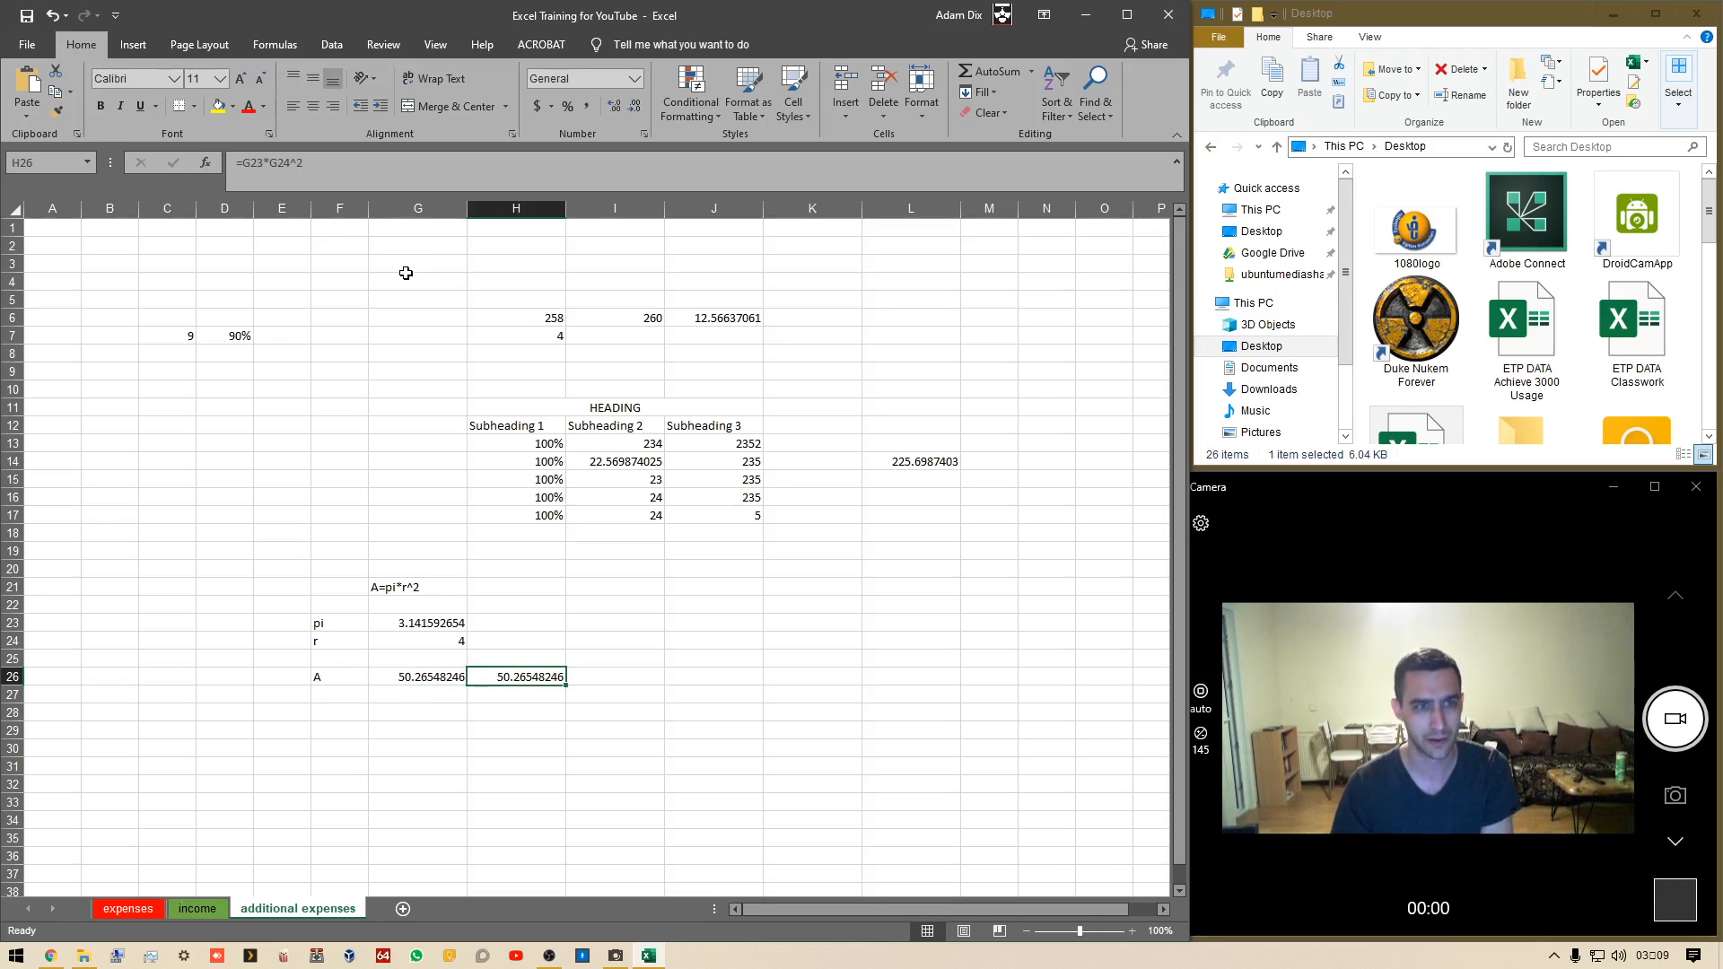
key("Left")
key("Right")
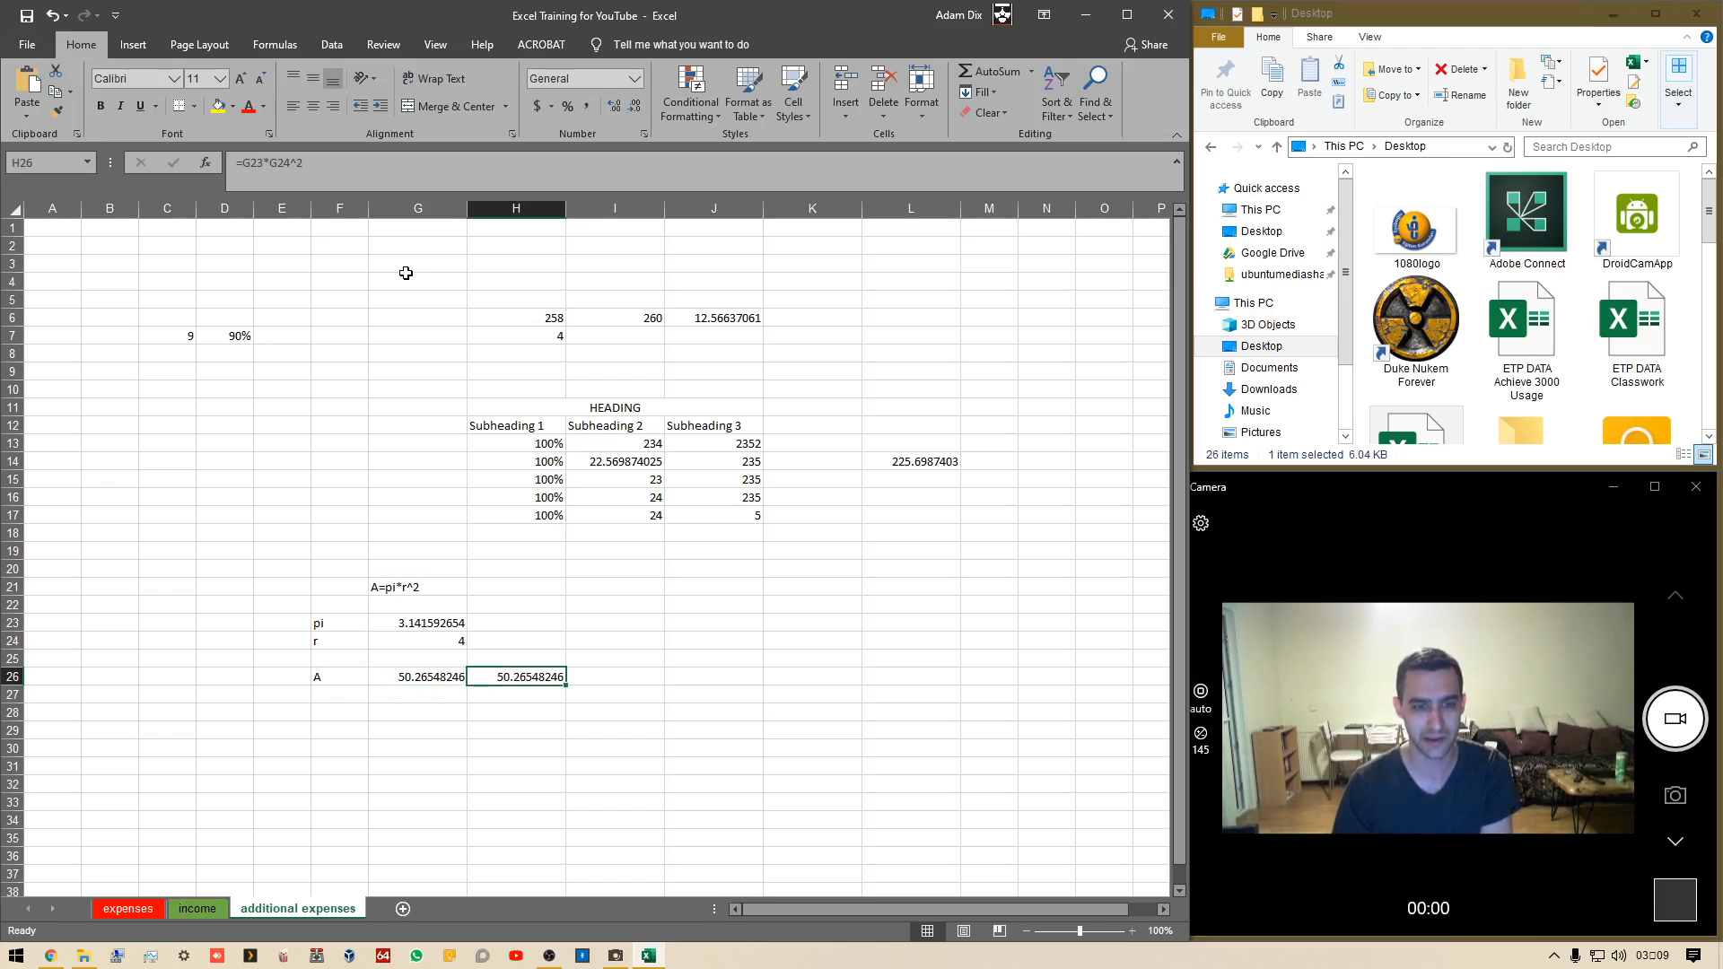
key("Left")
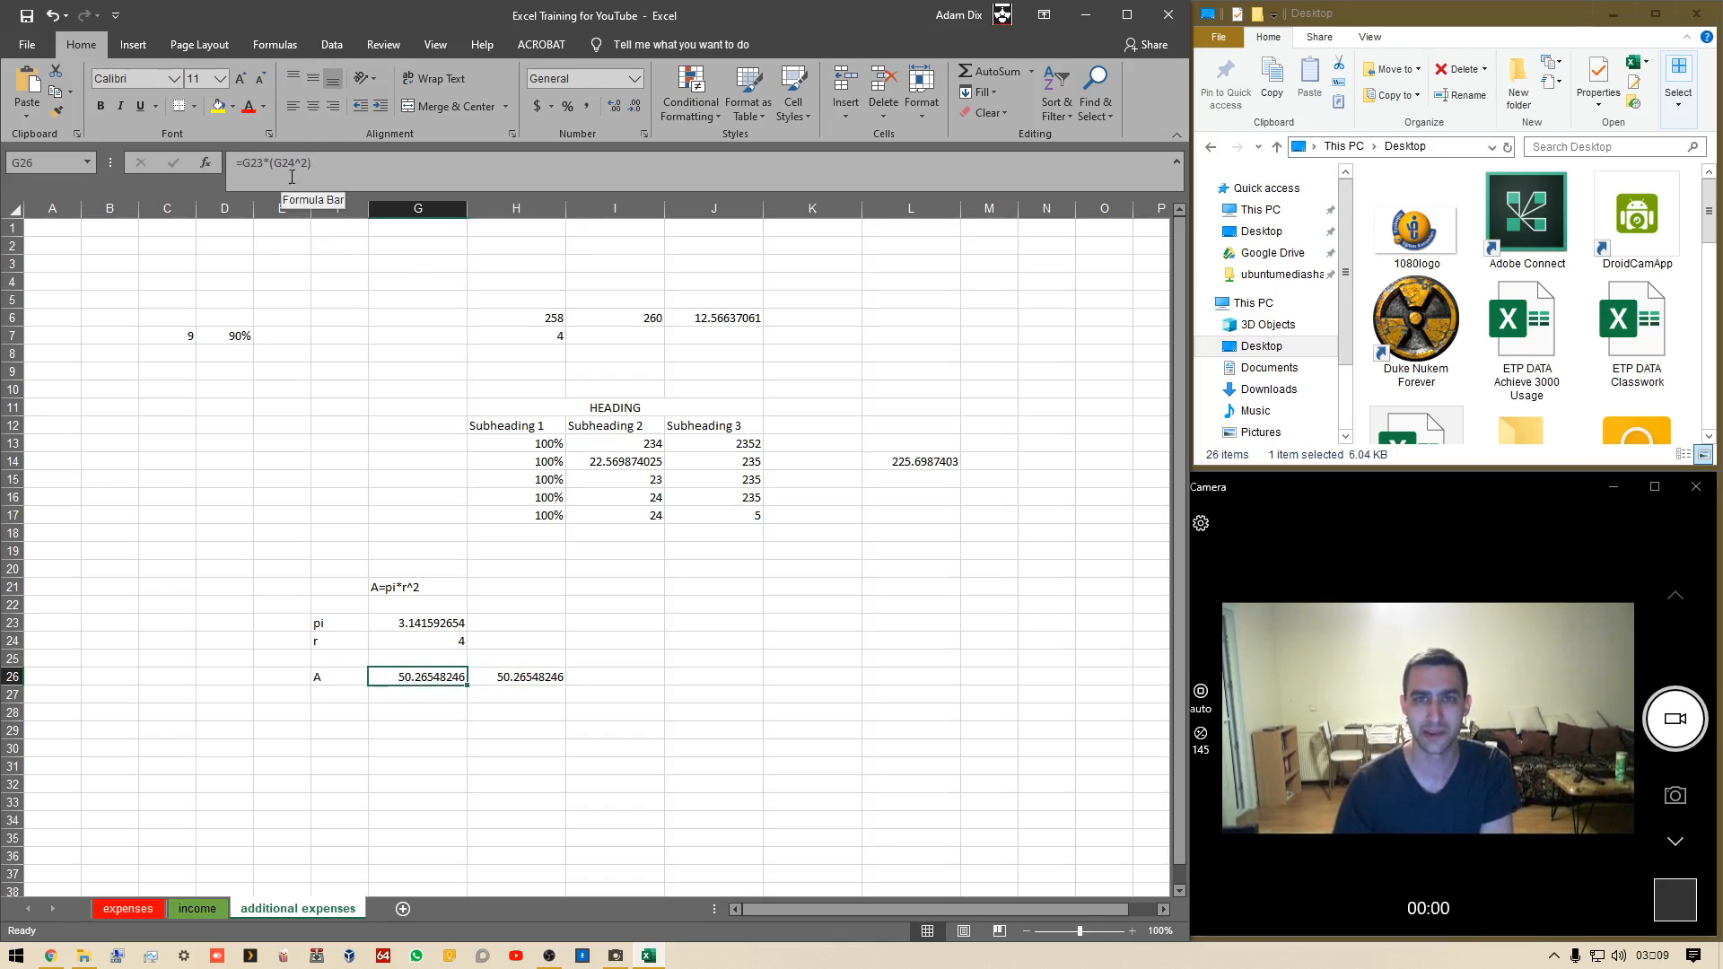
Keep alternating between G26 and H26 to examine the two area formulas side by side
key("Right")
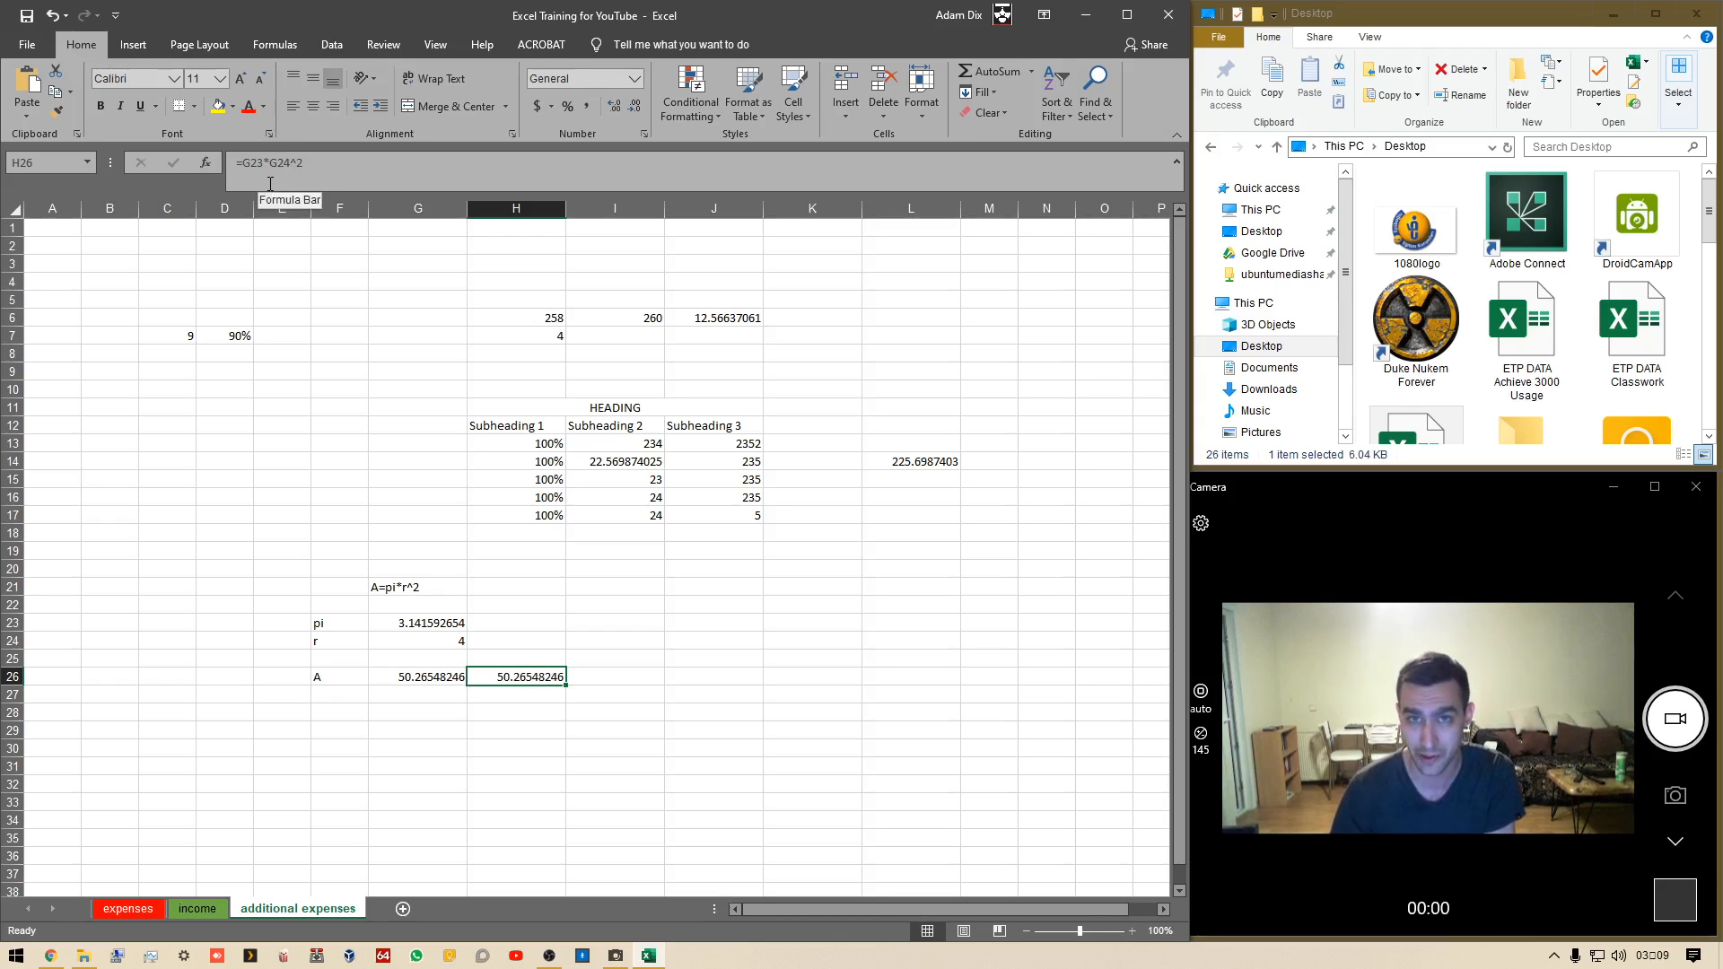
key("Left")
key("Right")
key("Left")
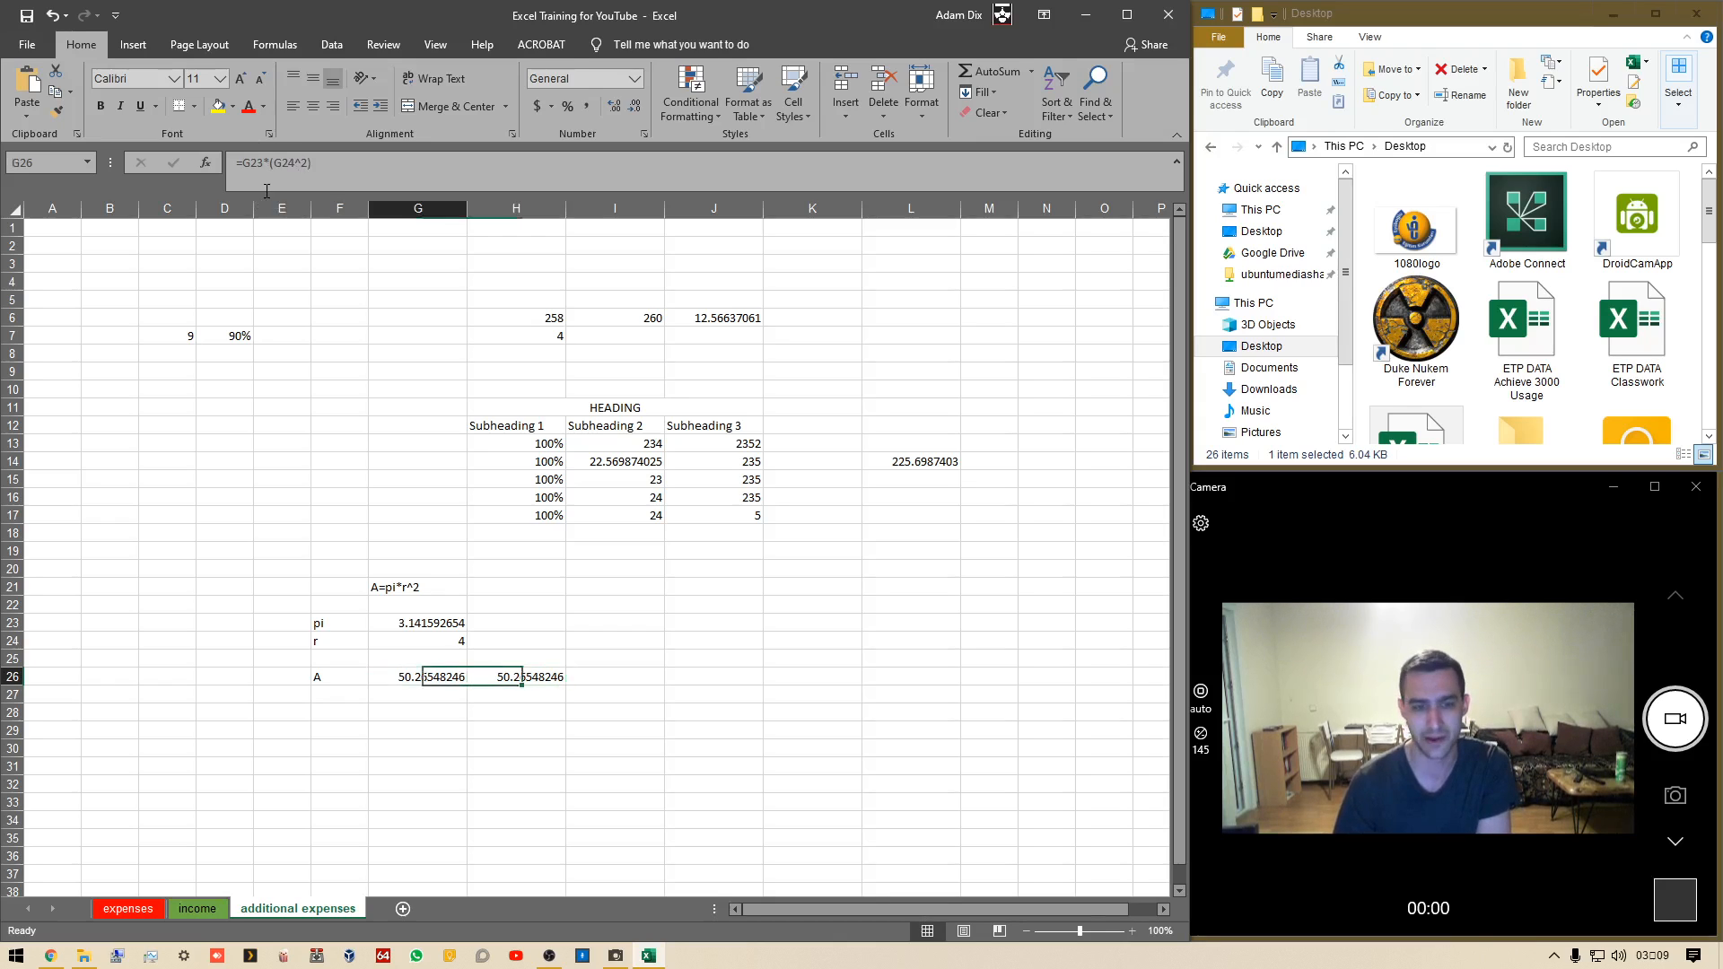
key("Right")
key("Left")
key("Up")
key("Up")
key("Up")
key("Up")
key("Up")
key("Up")
key("Up")
key("Up")
key("Up")
key("Up")
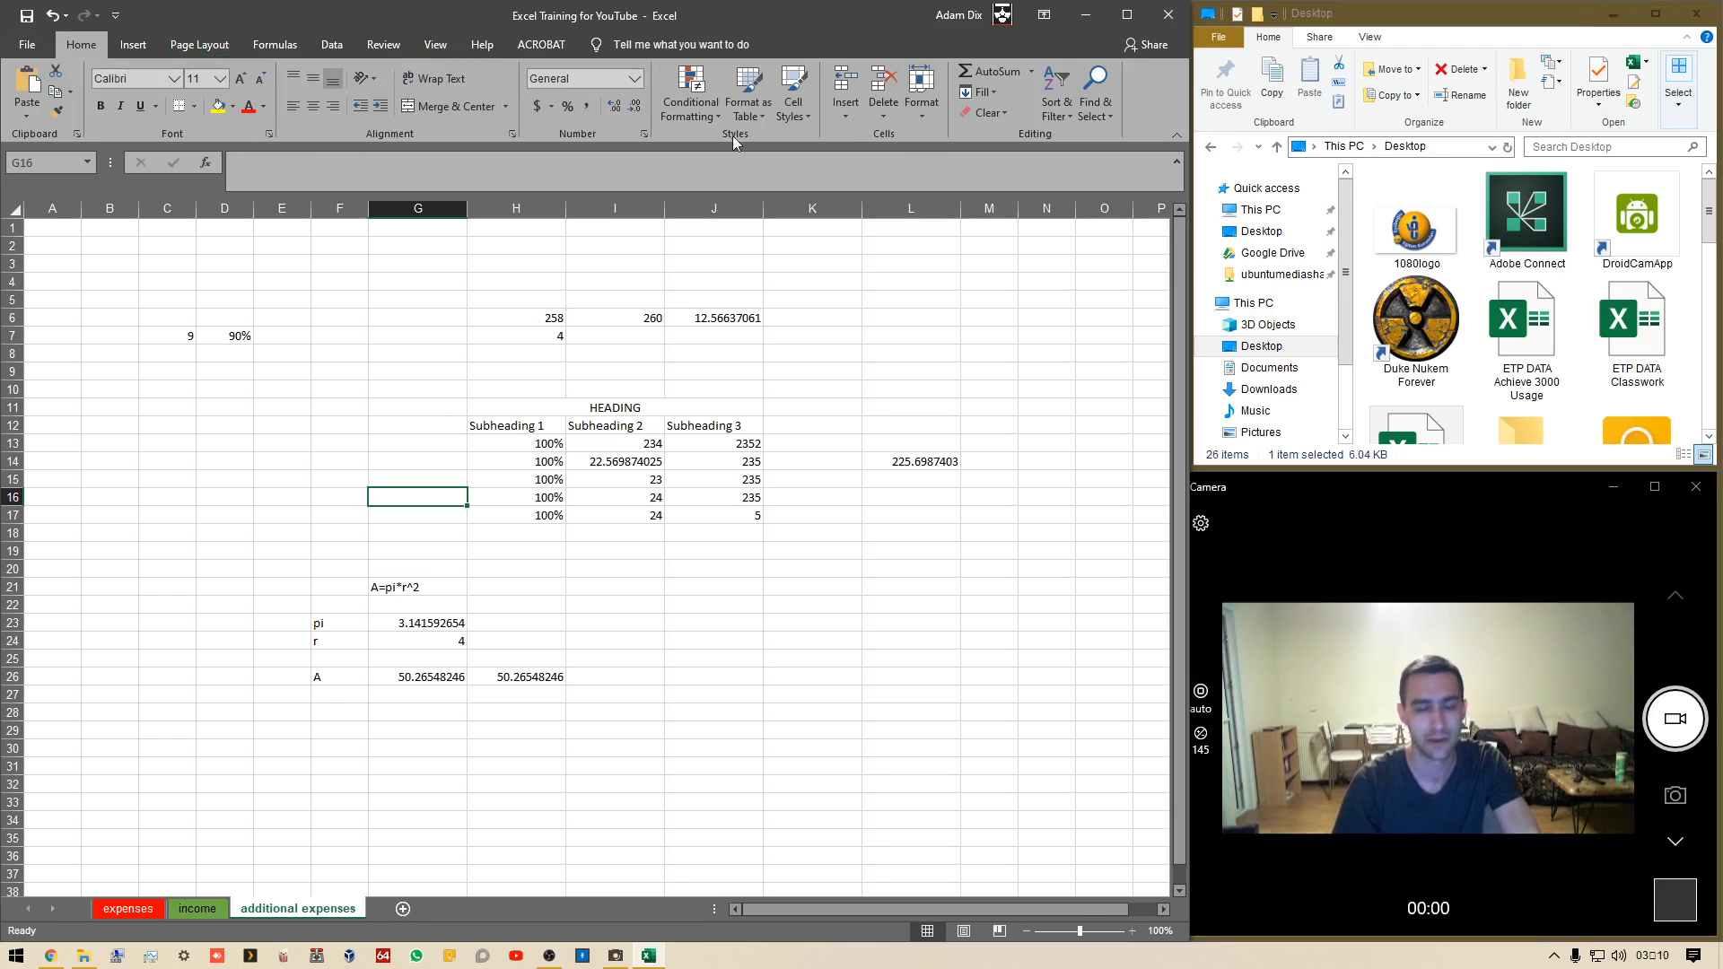
left_click(134, 45)
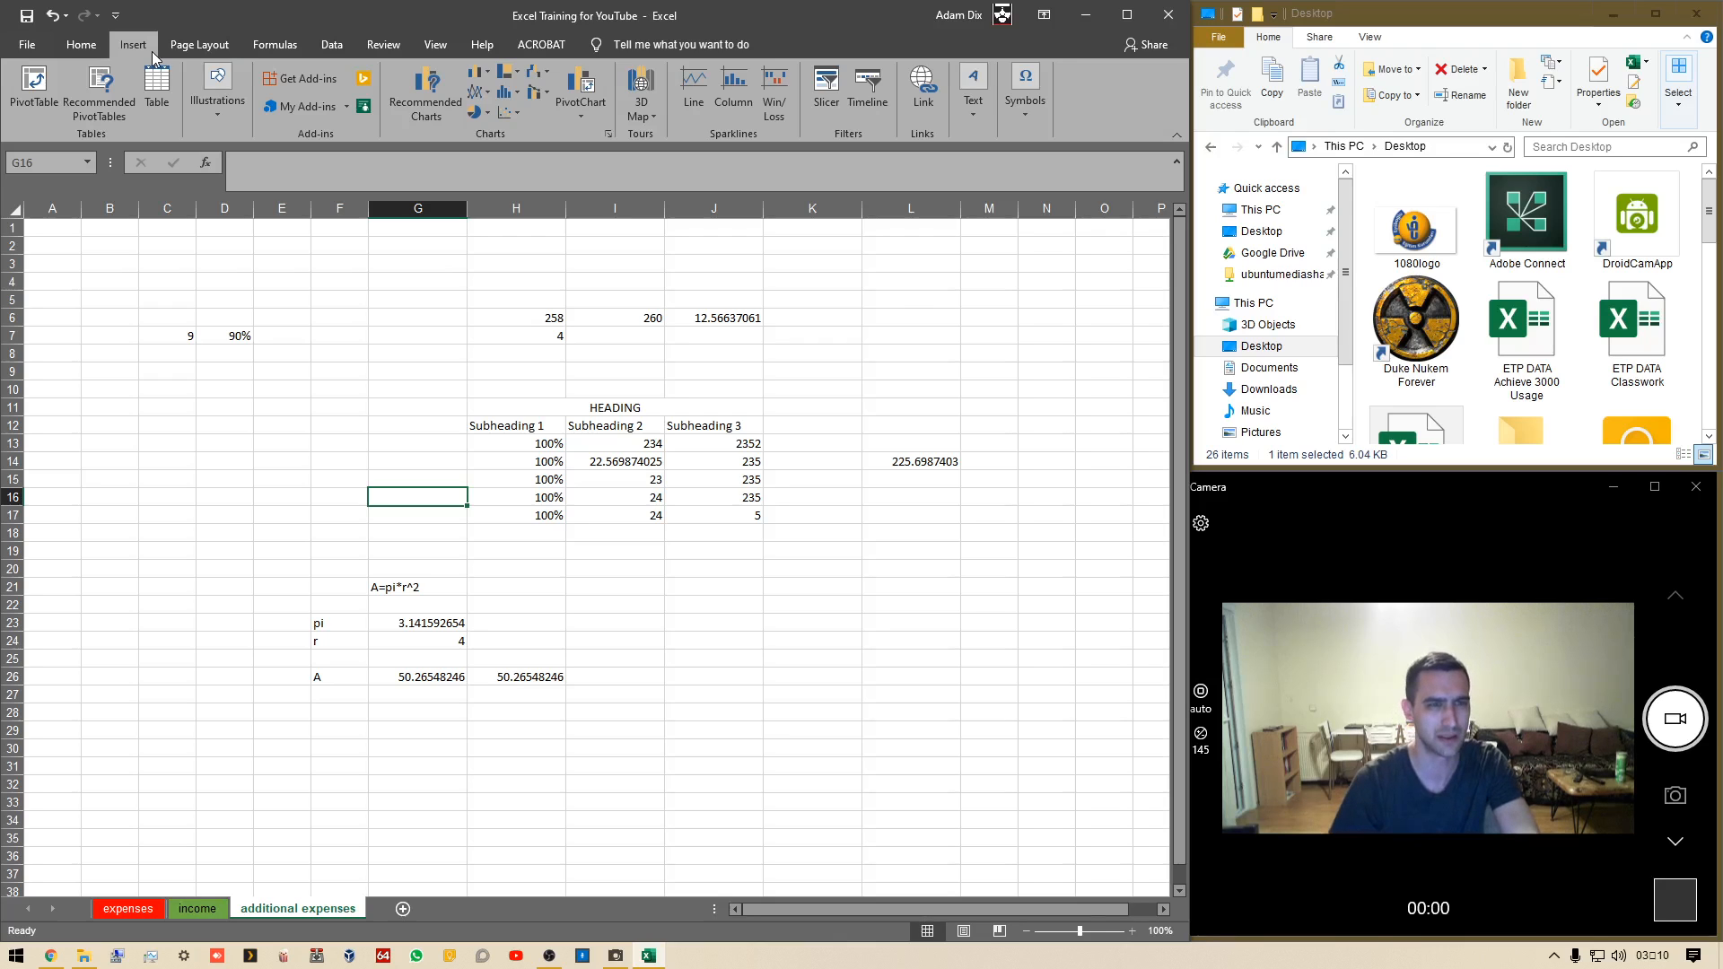
left_click(198, 45)
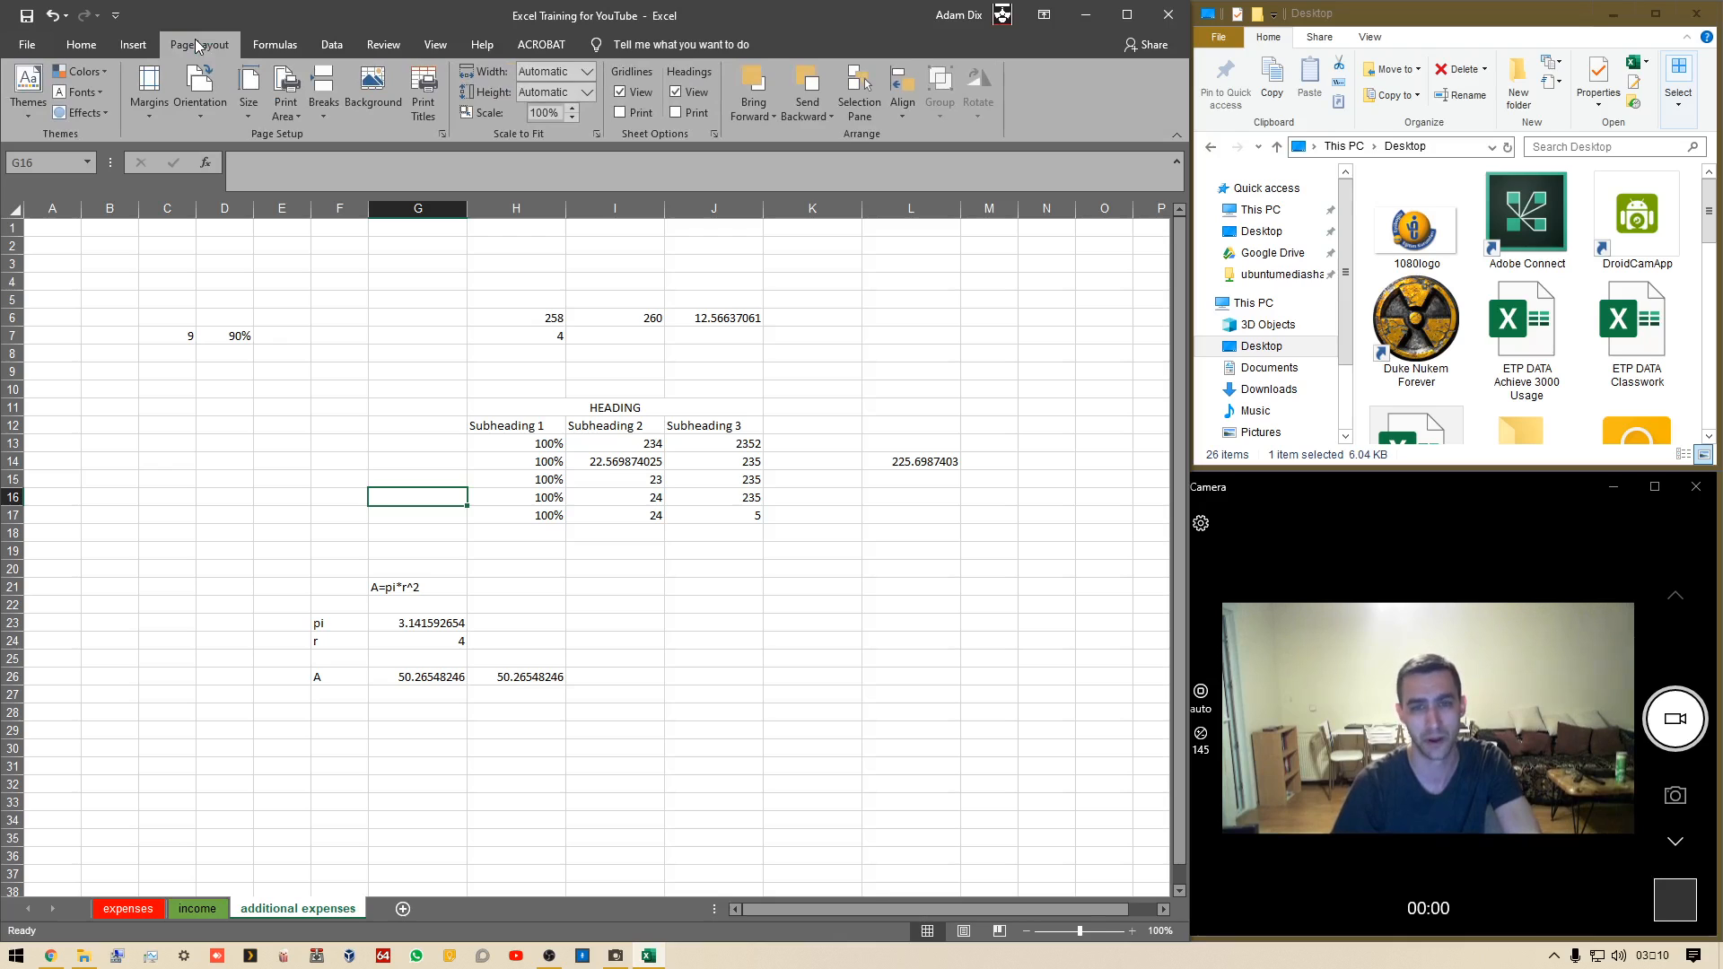
left_click(274, 44)
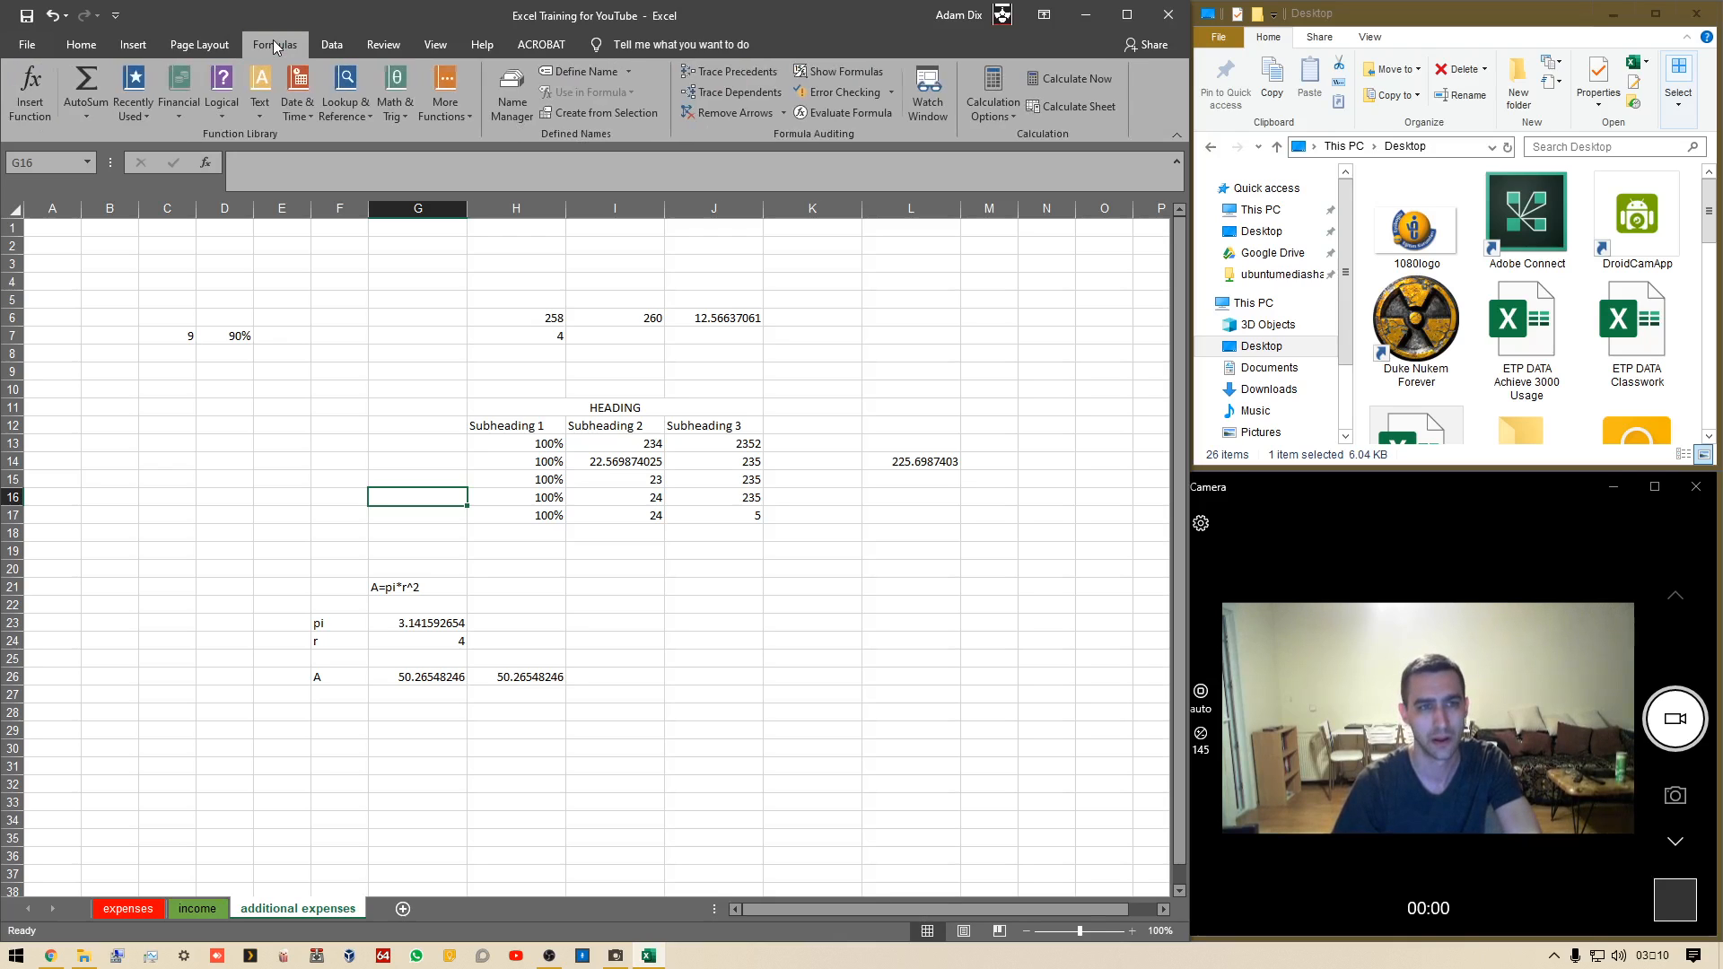
left_click(332, 46)
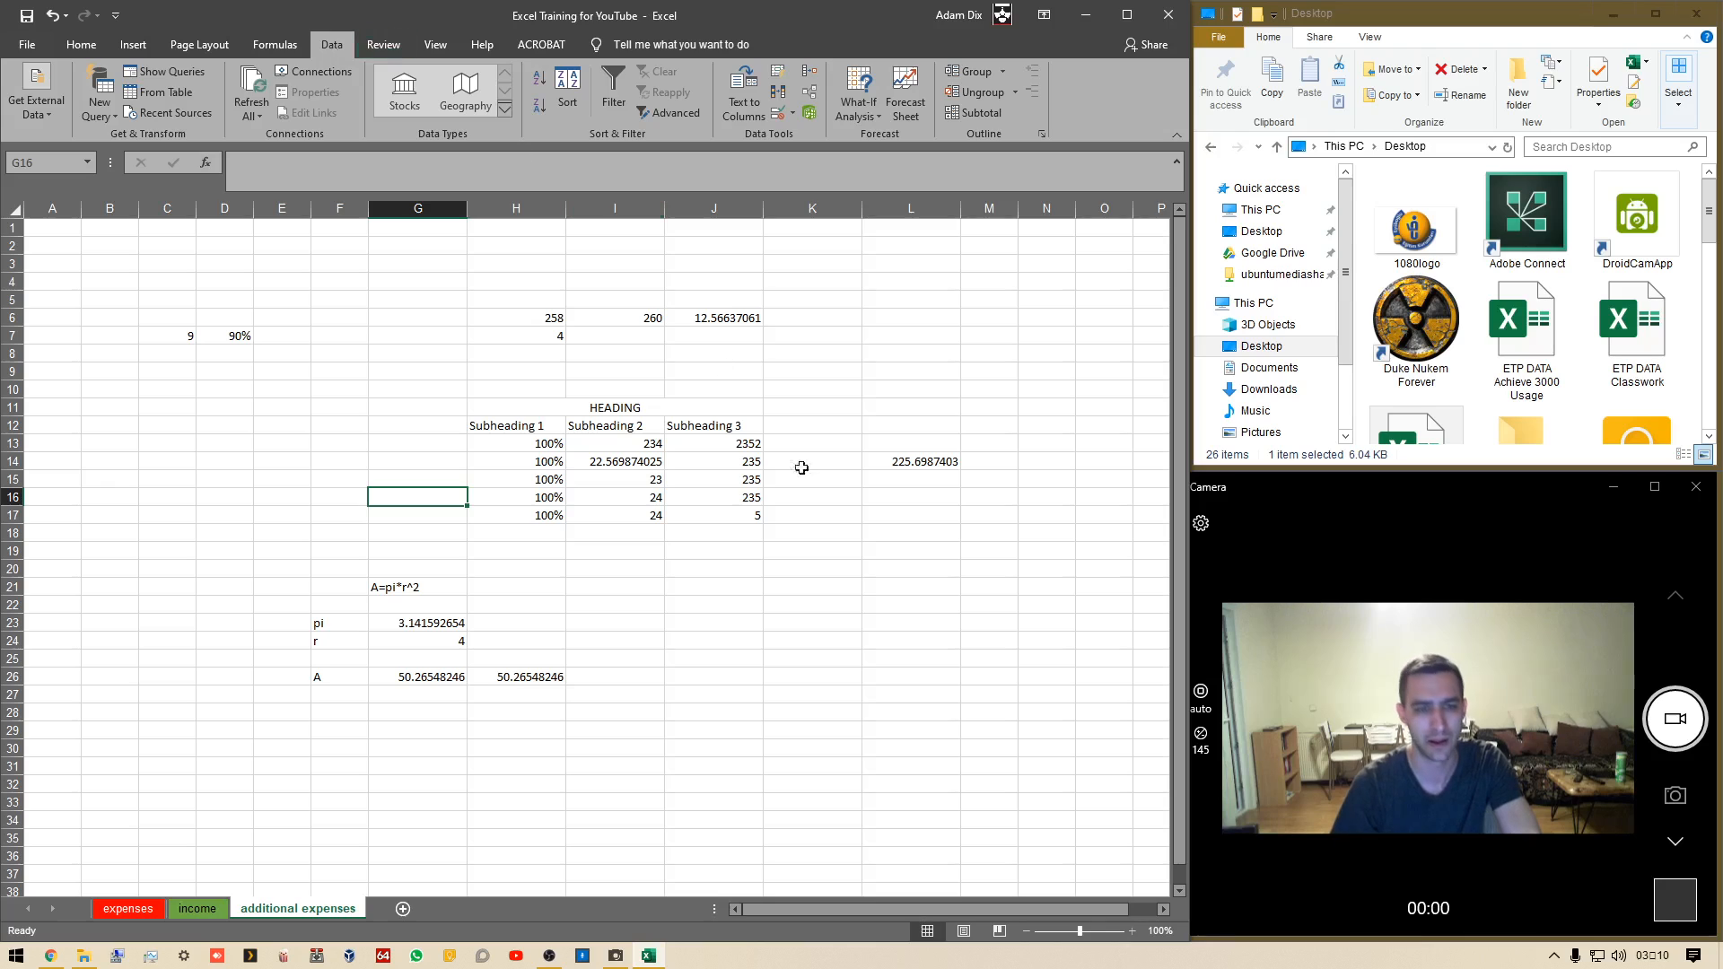
Enter =SUM(I13:I17) in C12 to total the Subheading 2 column as a range
left_click(163, 428)
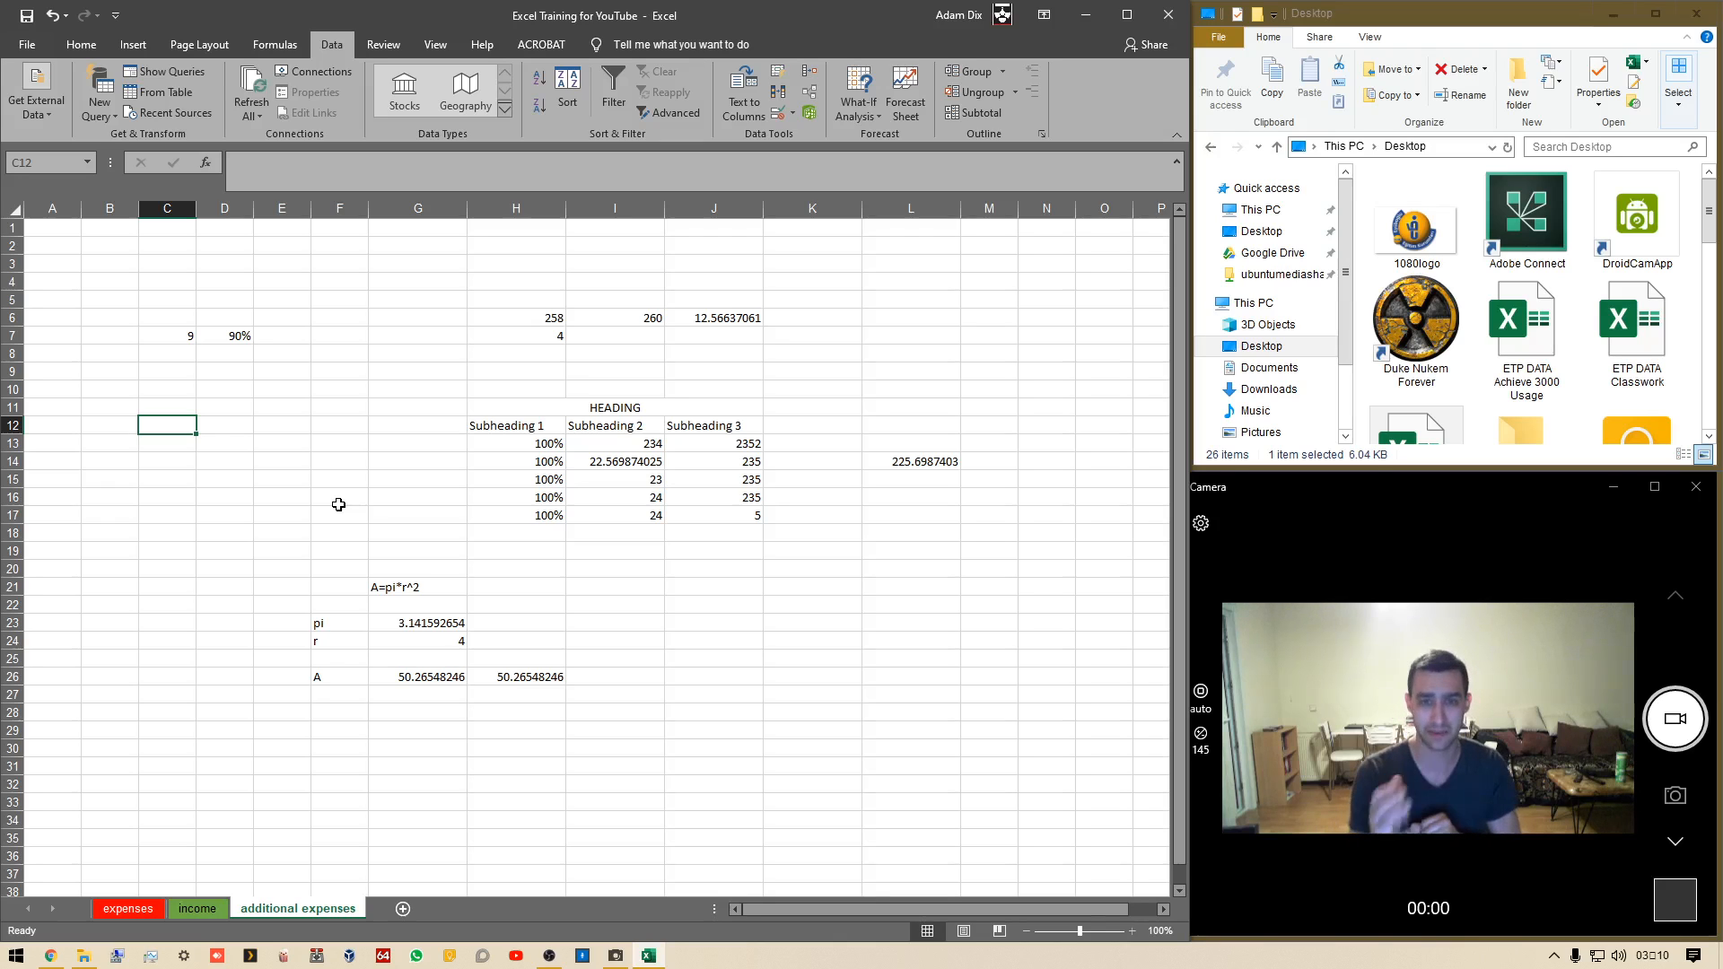
type("=avera")
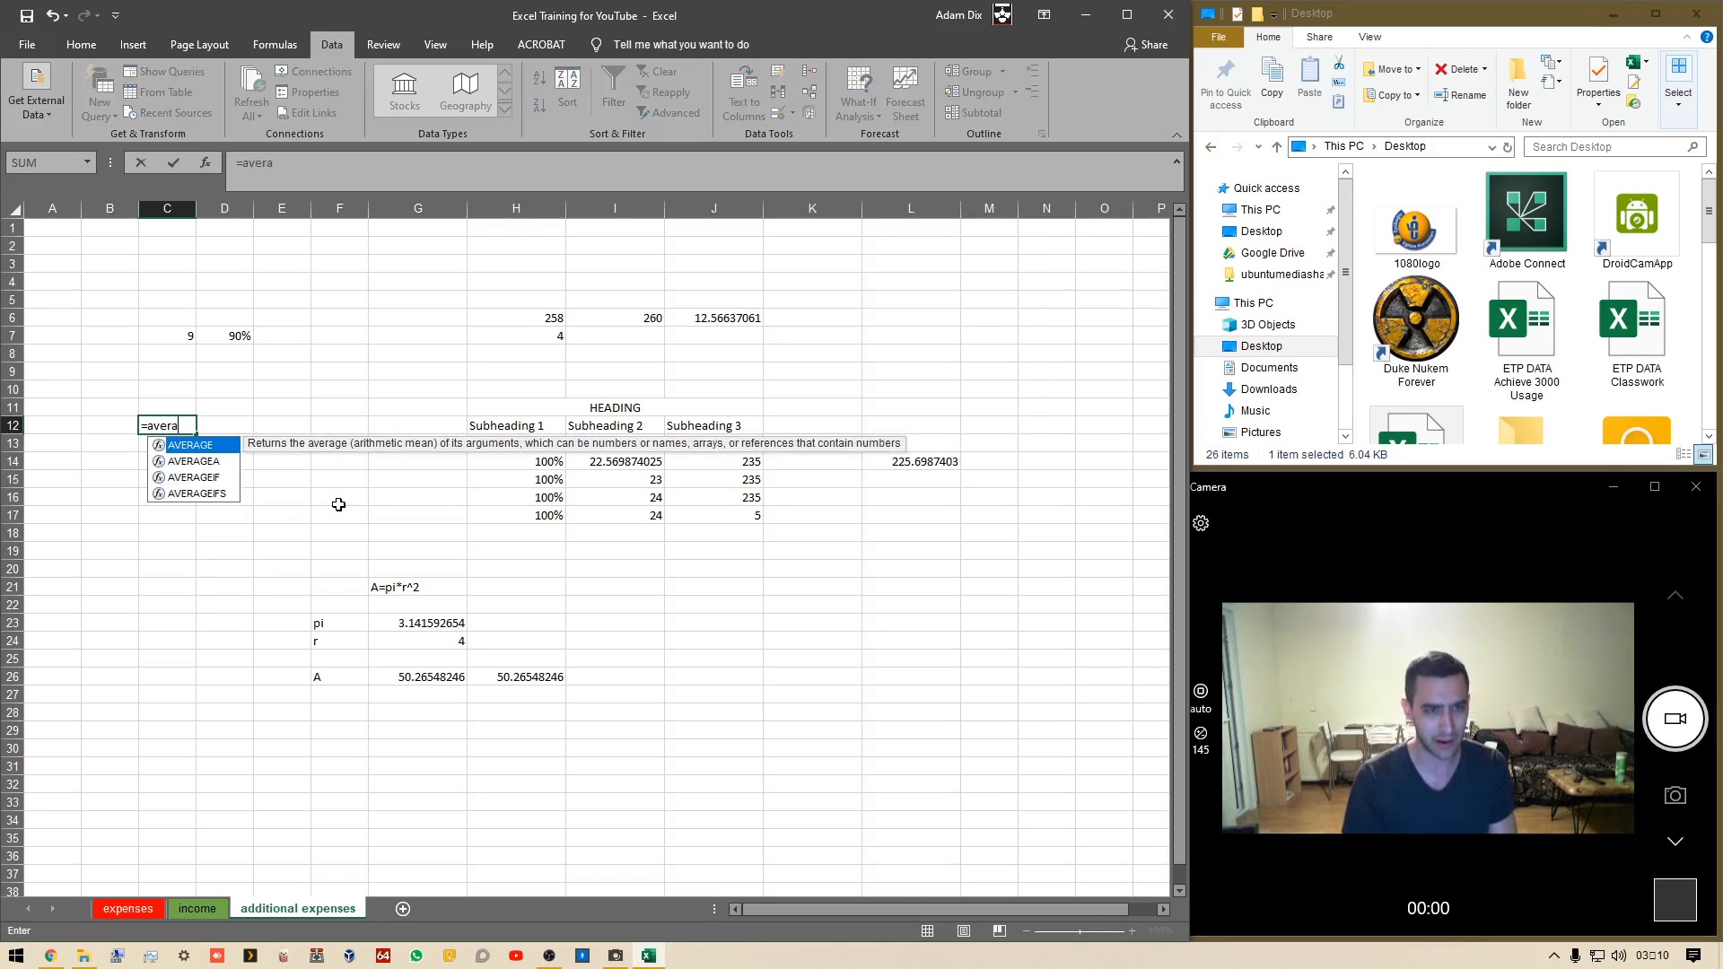
key("BackSpace")
key("BackSpace")
key("BackSpace")
type("sum(")
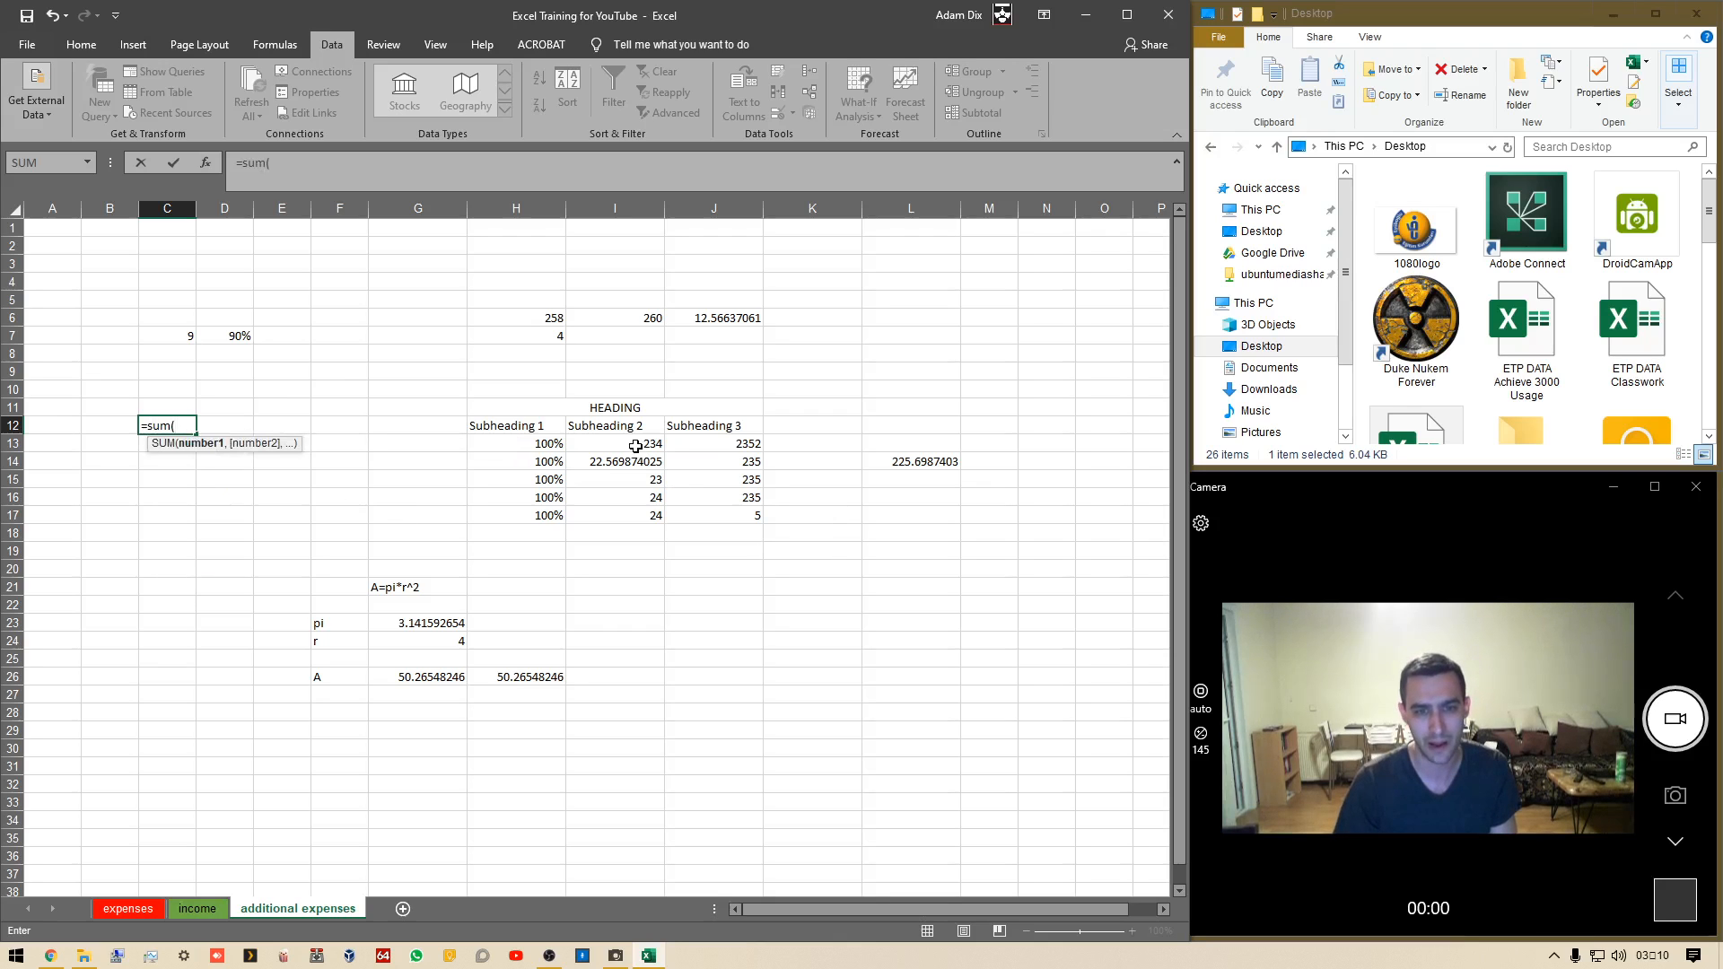
left_click_drag(635, 444, 638, 508)
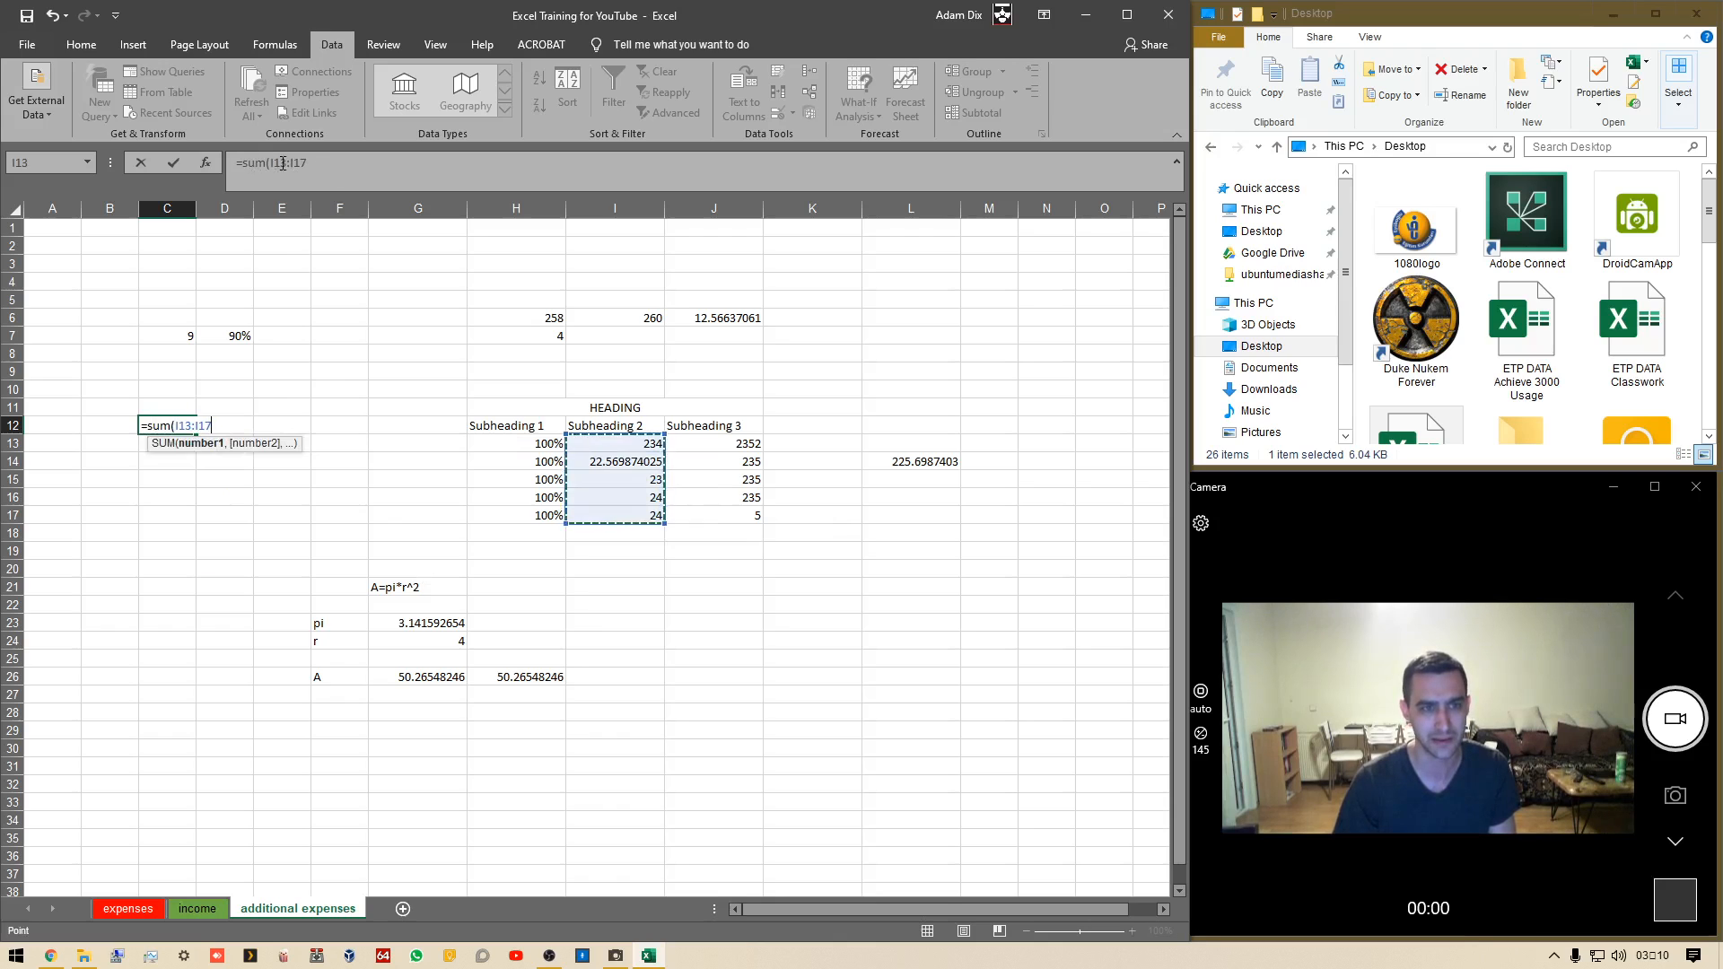
left_click(363, 183)
type(")")
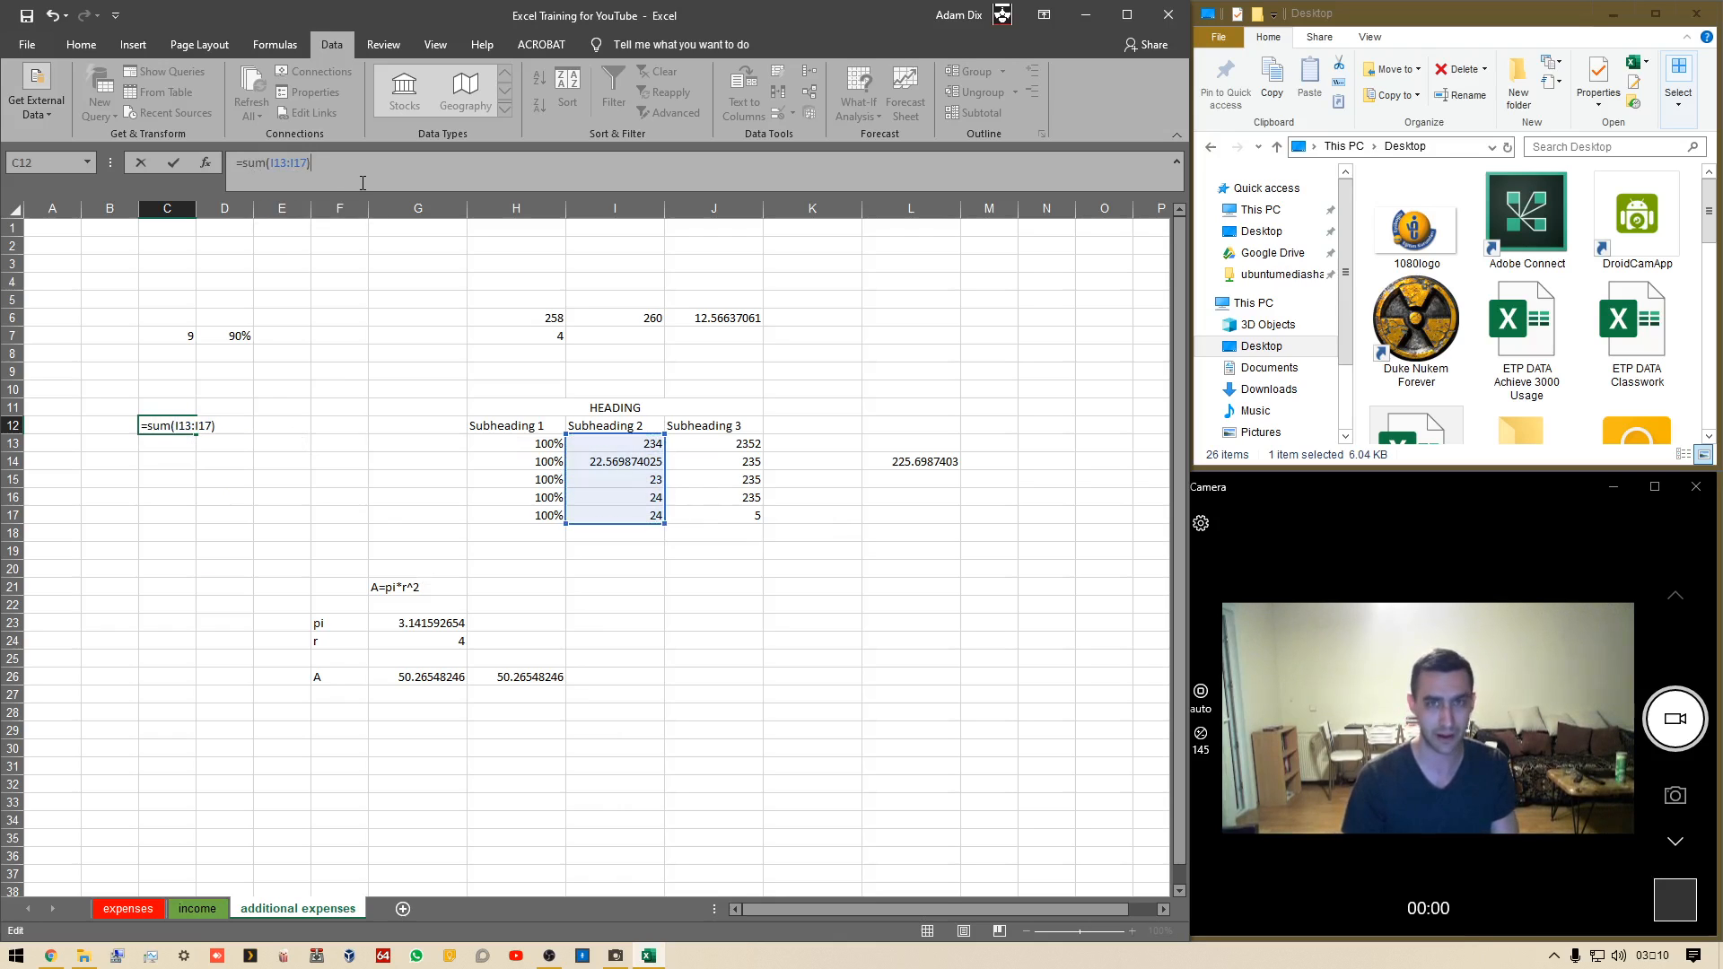
key("Return")
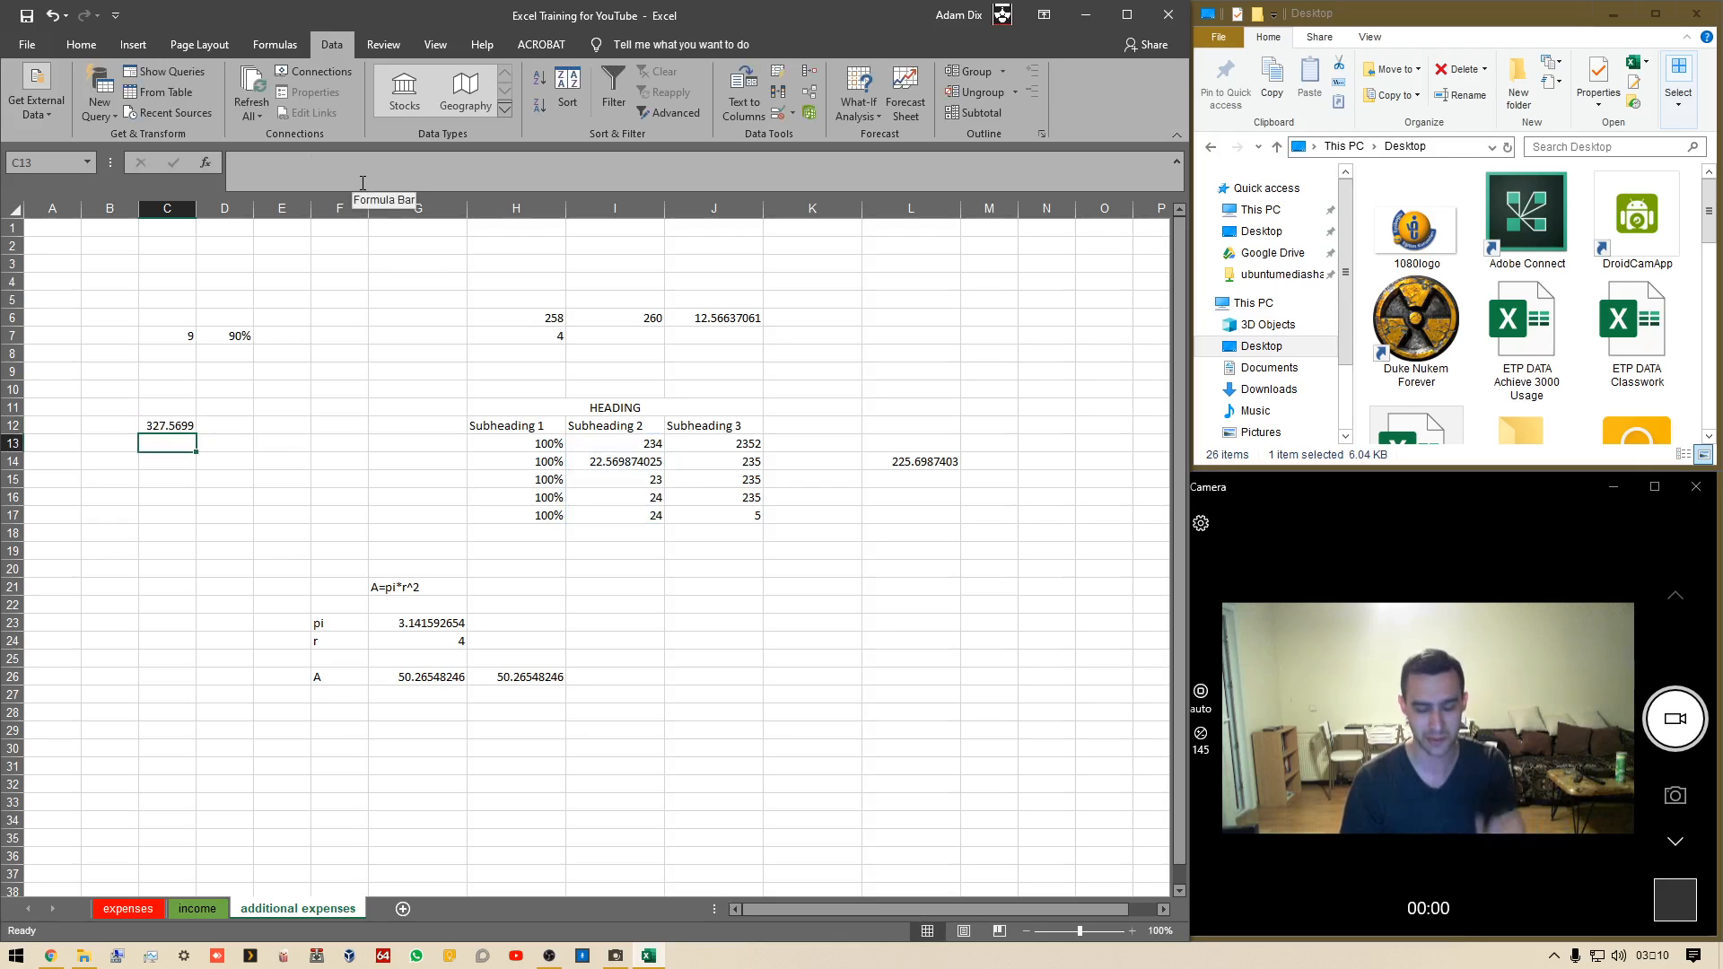
In C13, sum the Subheading 2 cells one by one as =SUM(I13,I14,I15,I16,I17)
type("=sum(")
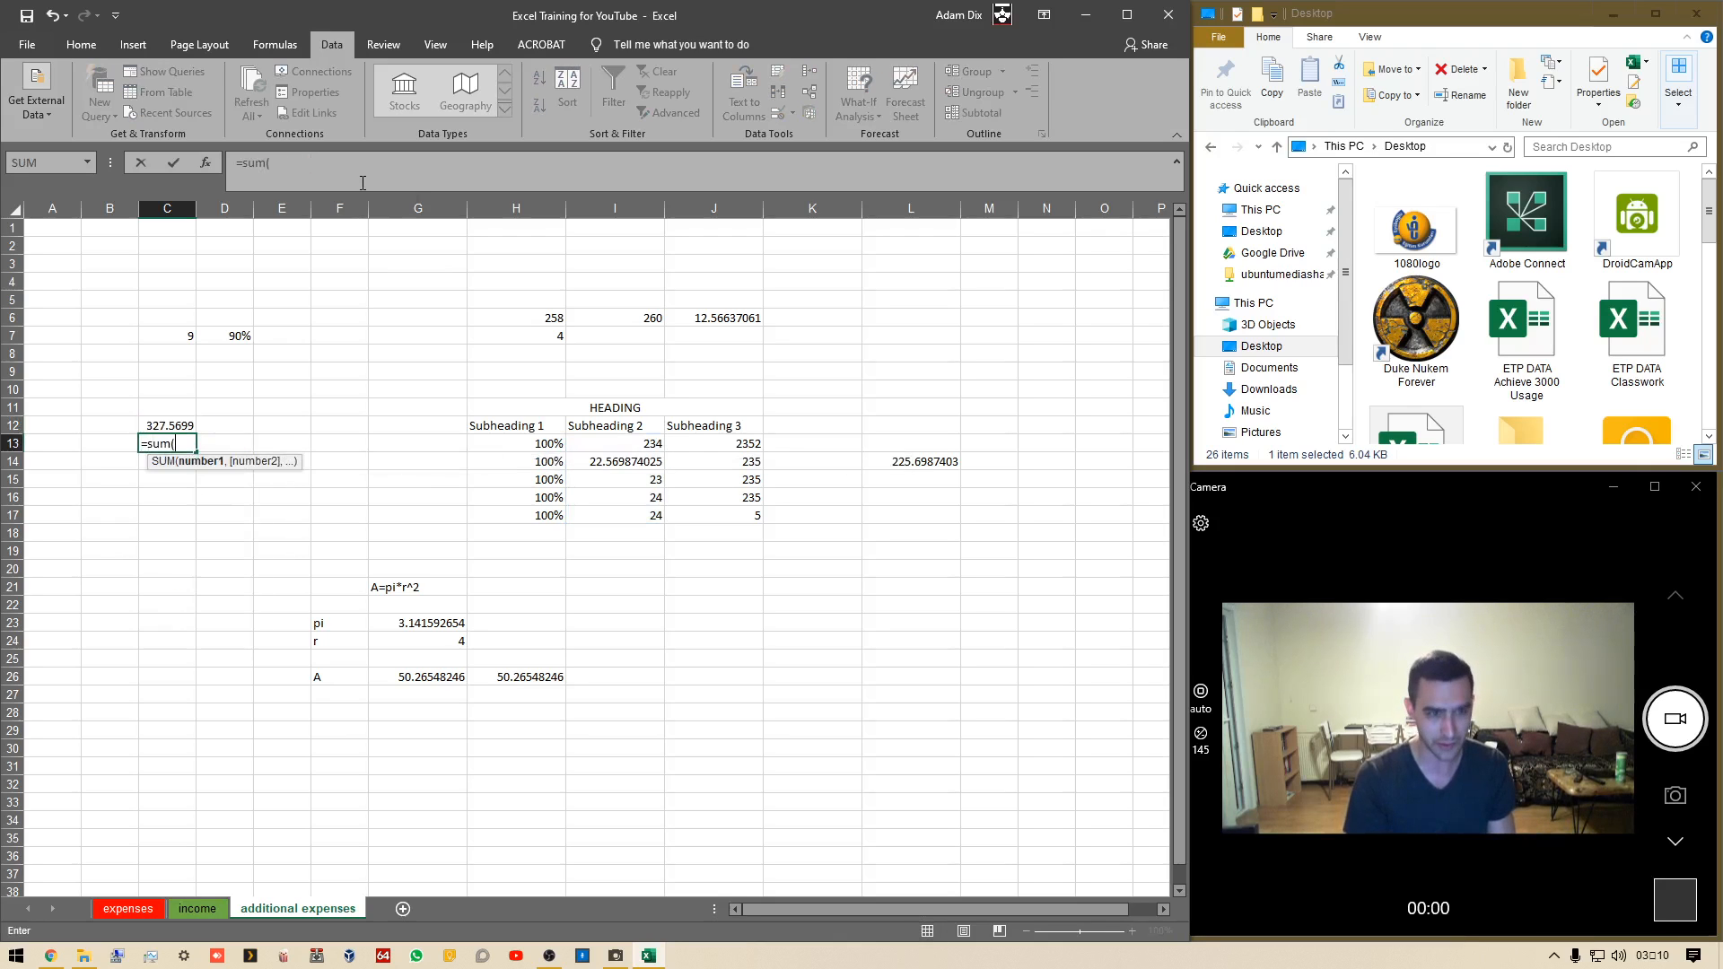
left_click(641, 443)
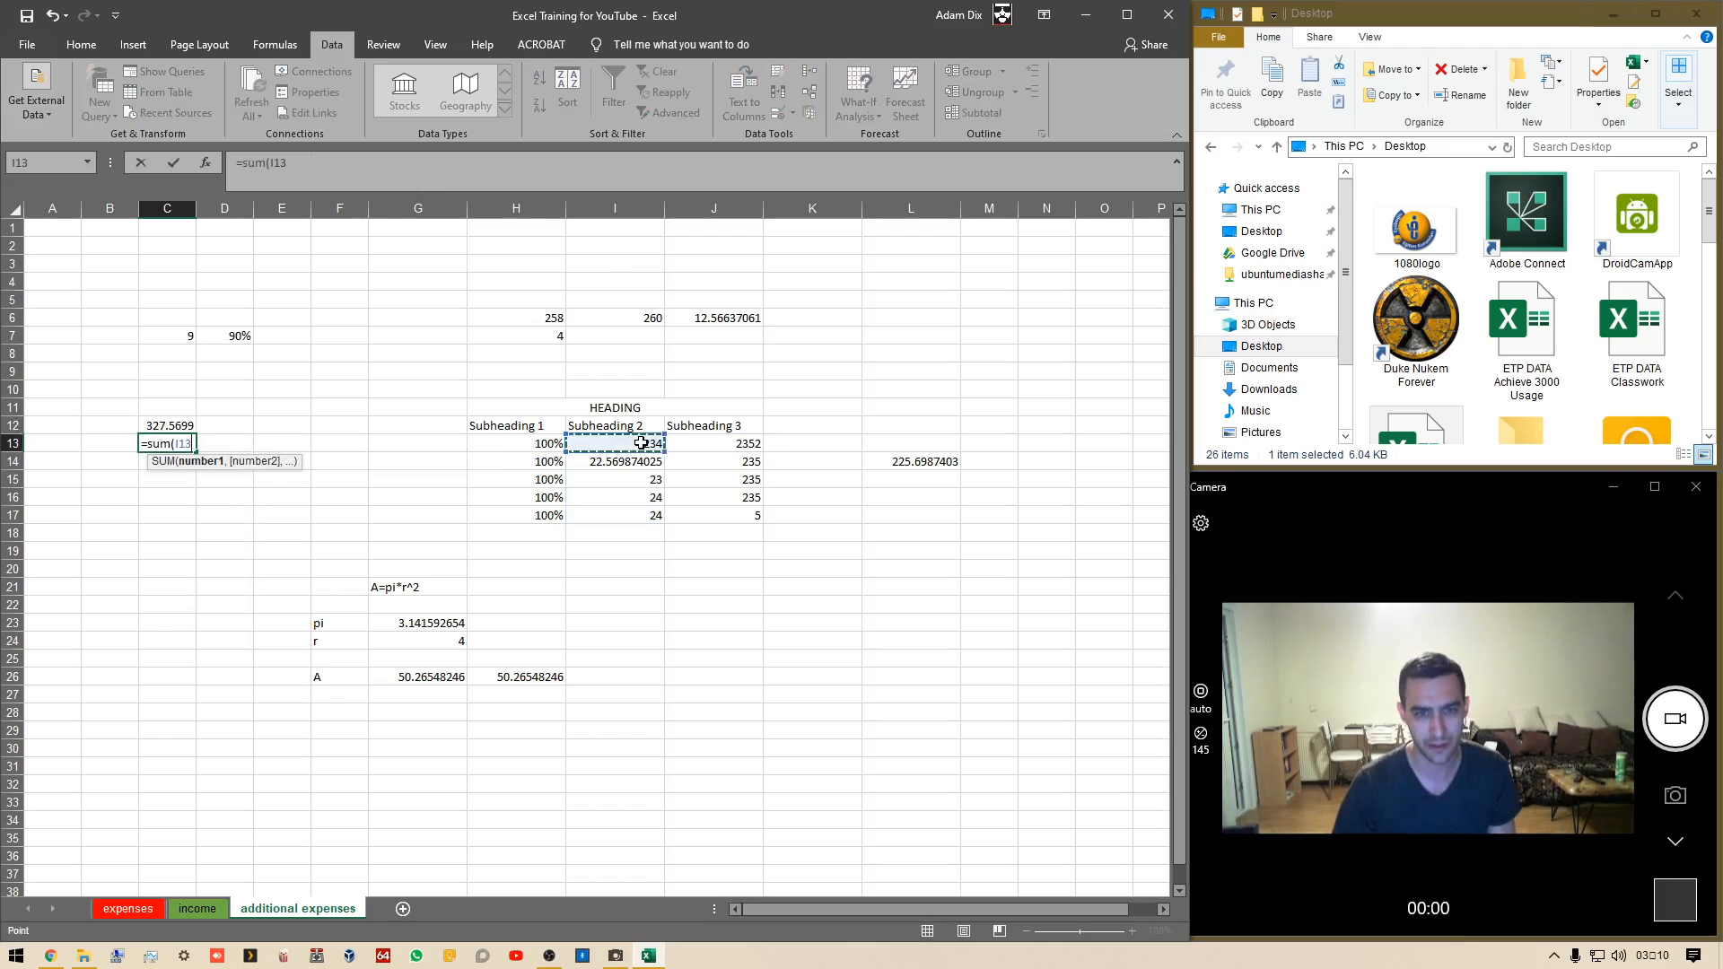
left_click_drag(640, 443, 642, 521)
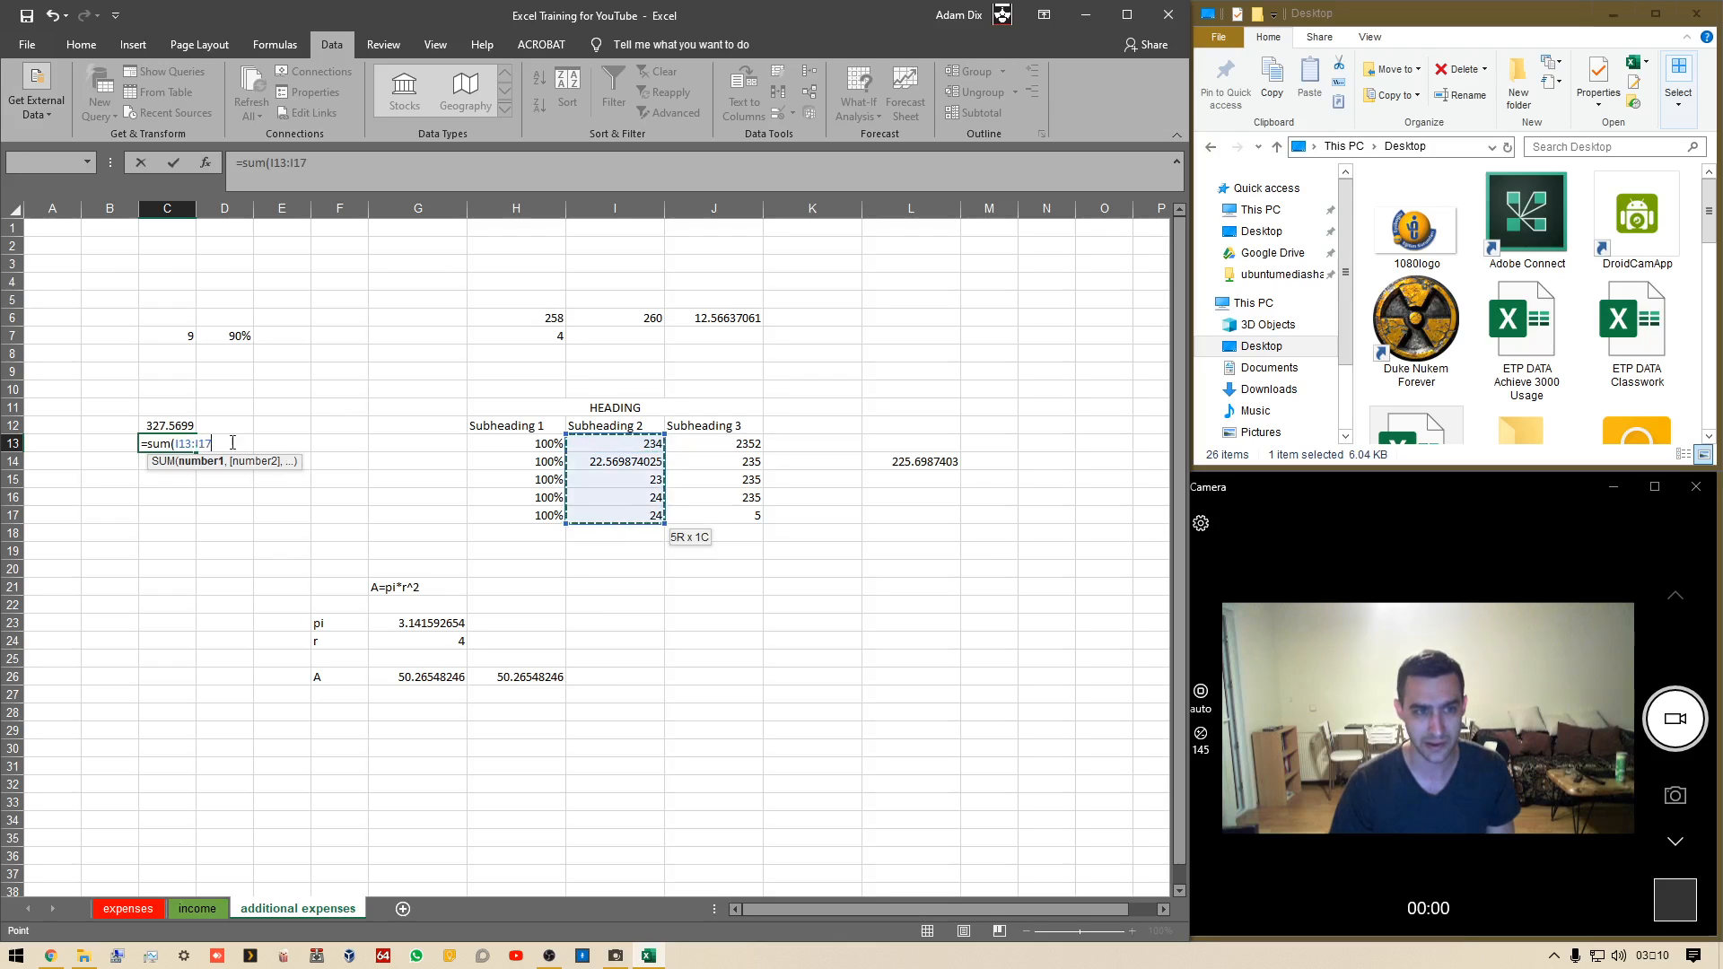
left_click_drag(269, 158, 471, 161)
key("BackSpace")
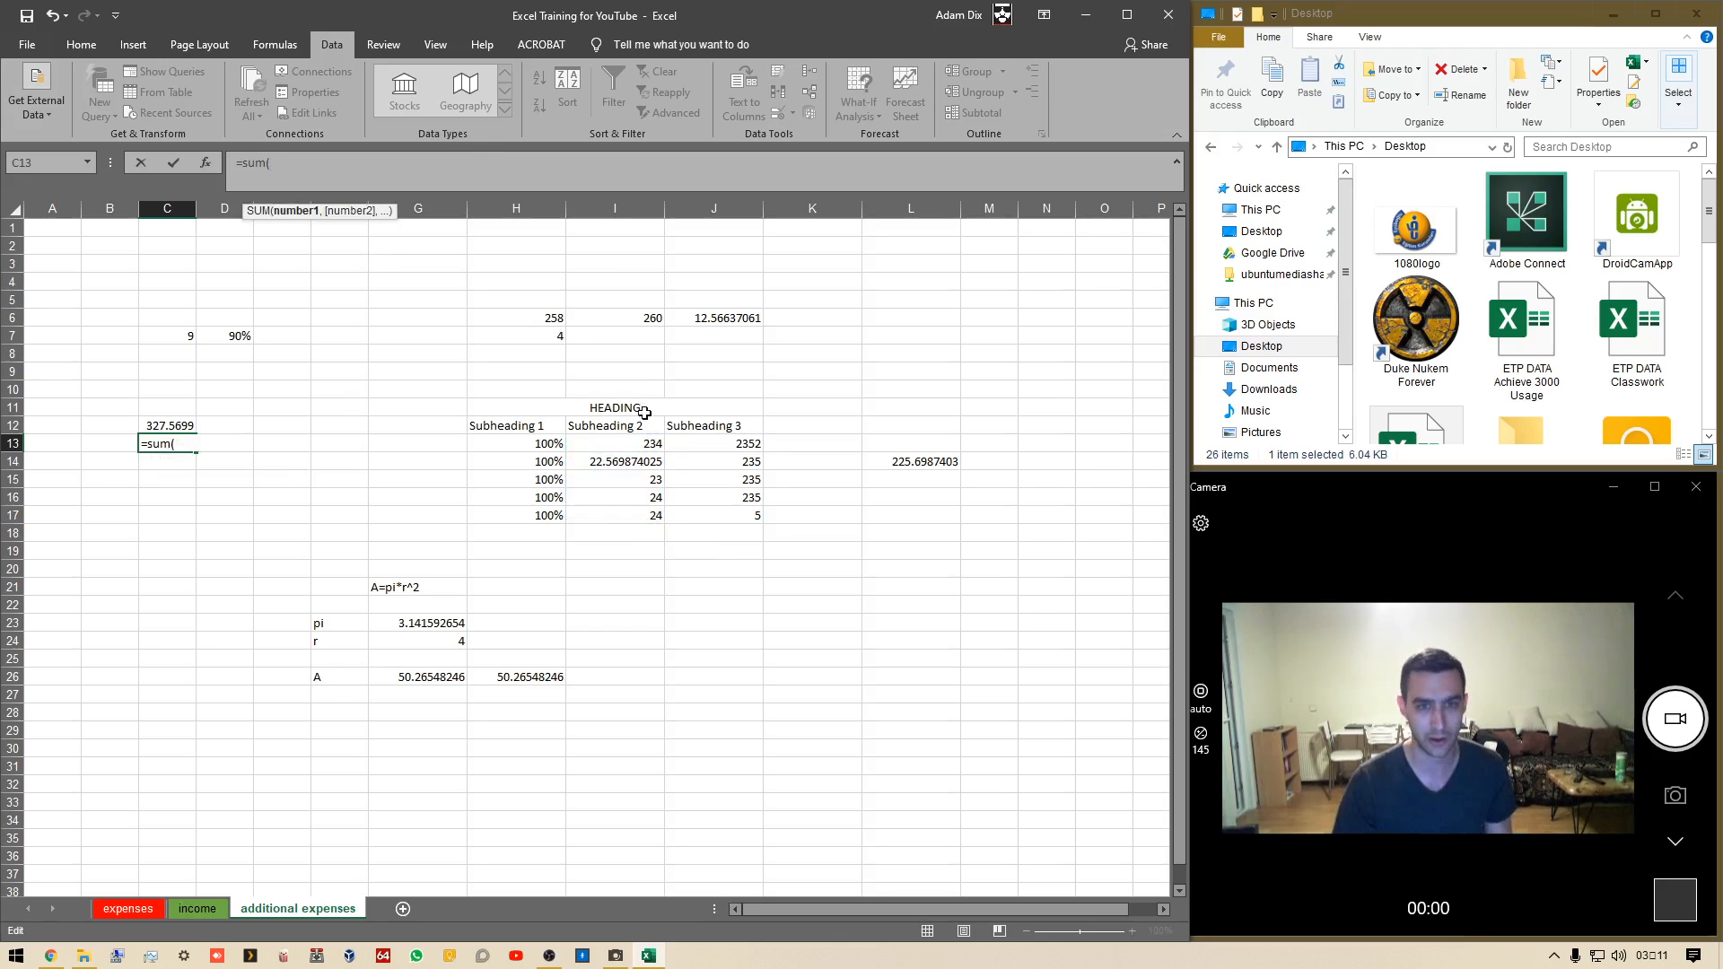
left_click(626, 454)
left_click(628, 460, "ctrl")
left_click(629, 479, "ctrl")
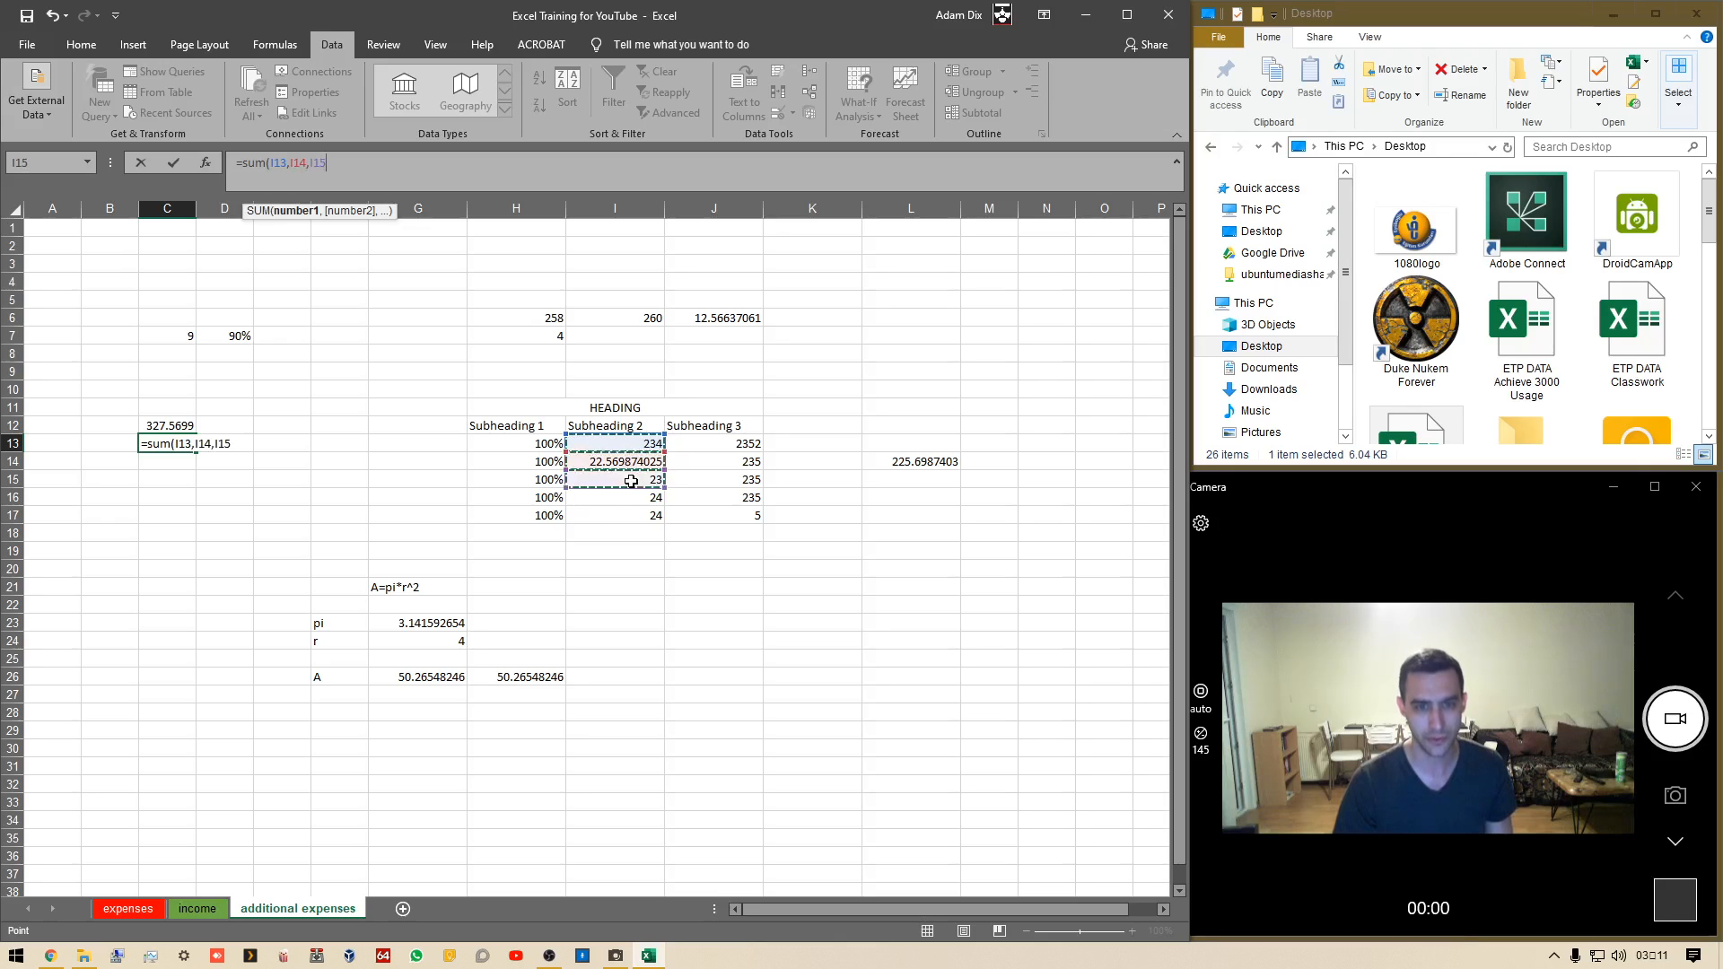
left_click(629, 498, "ctrl")
left_click(630, 517, "ctrl")
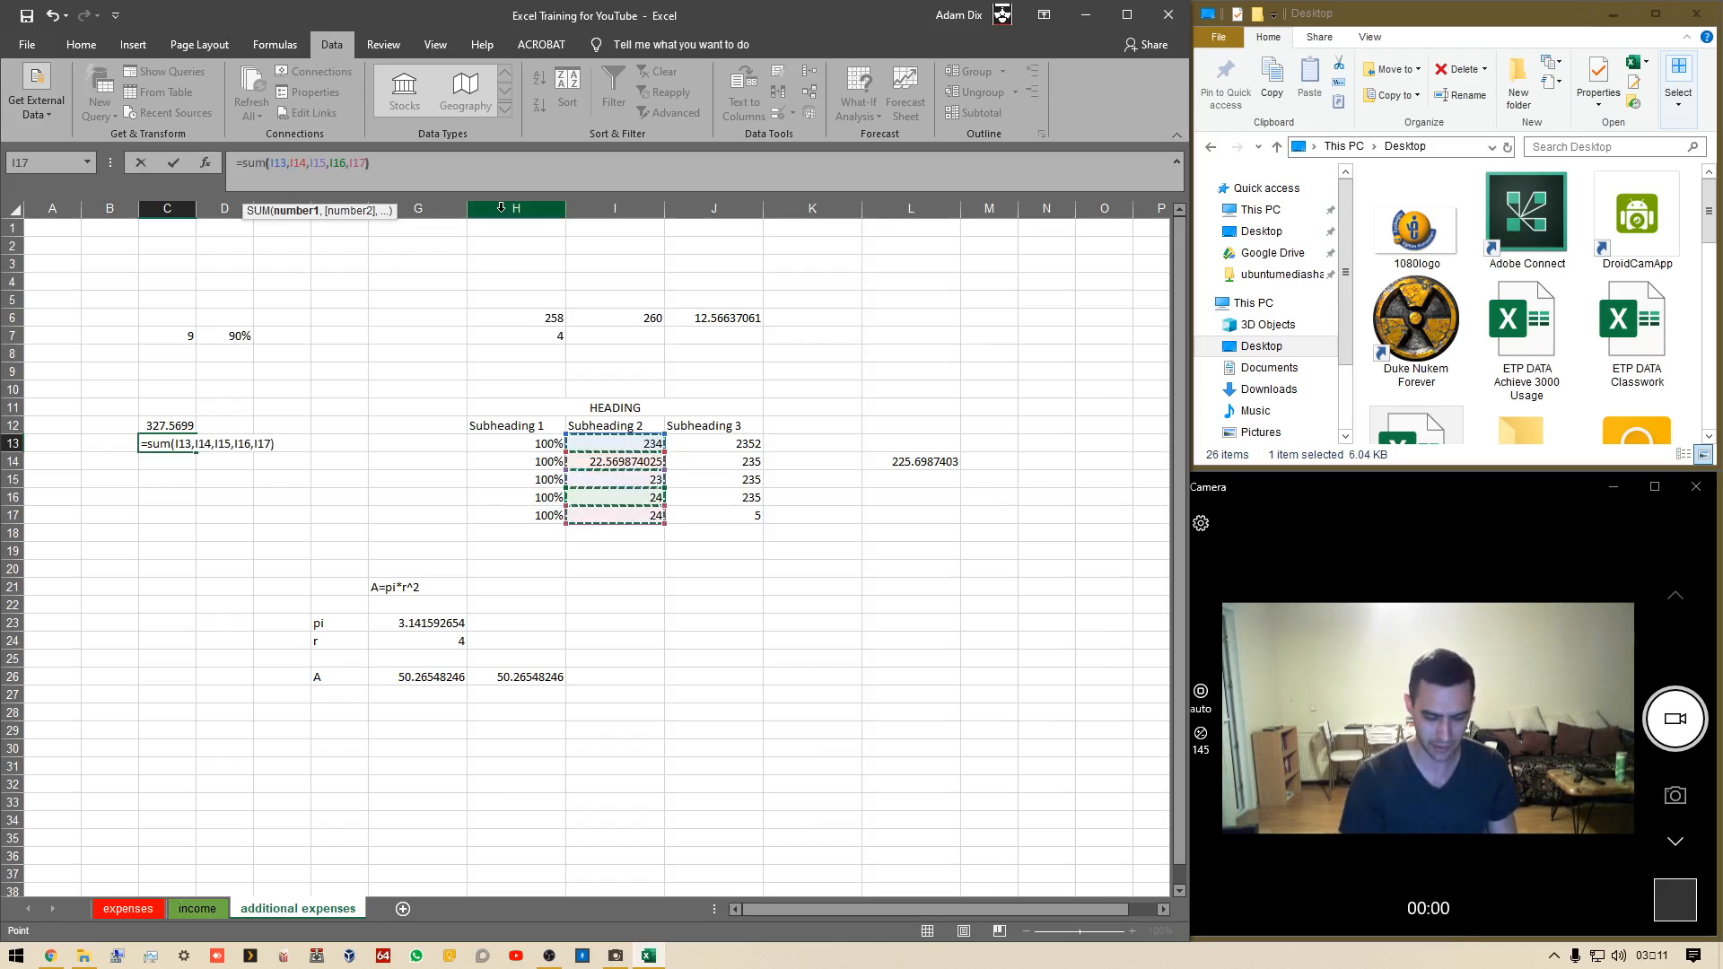
key("Return")
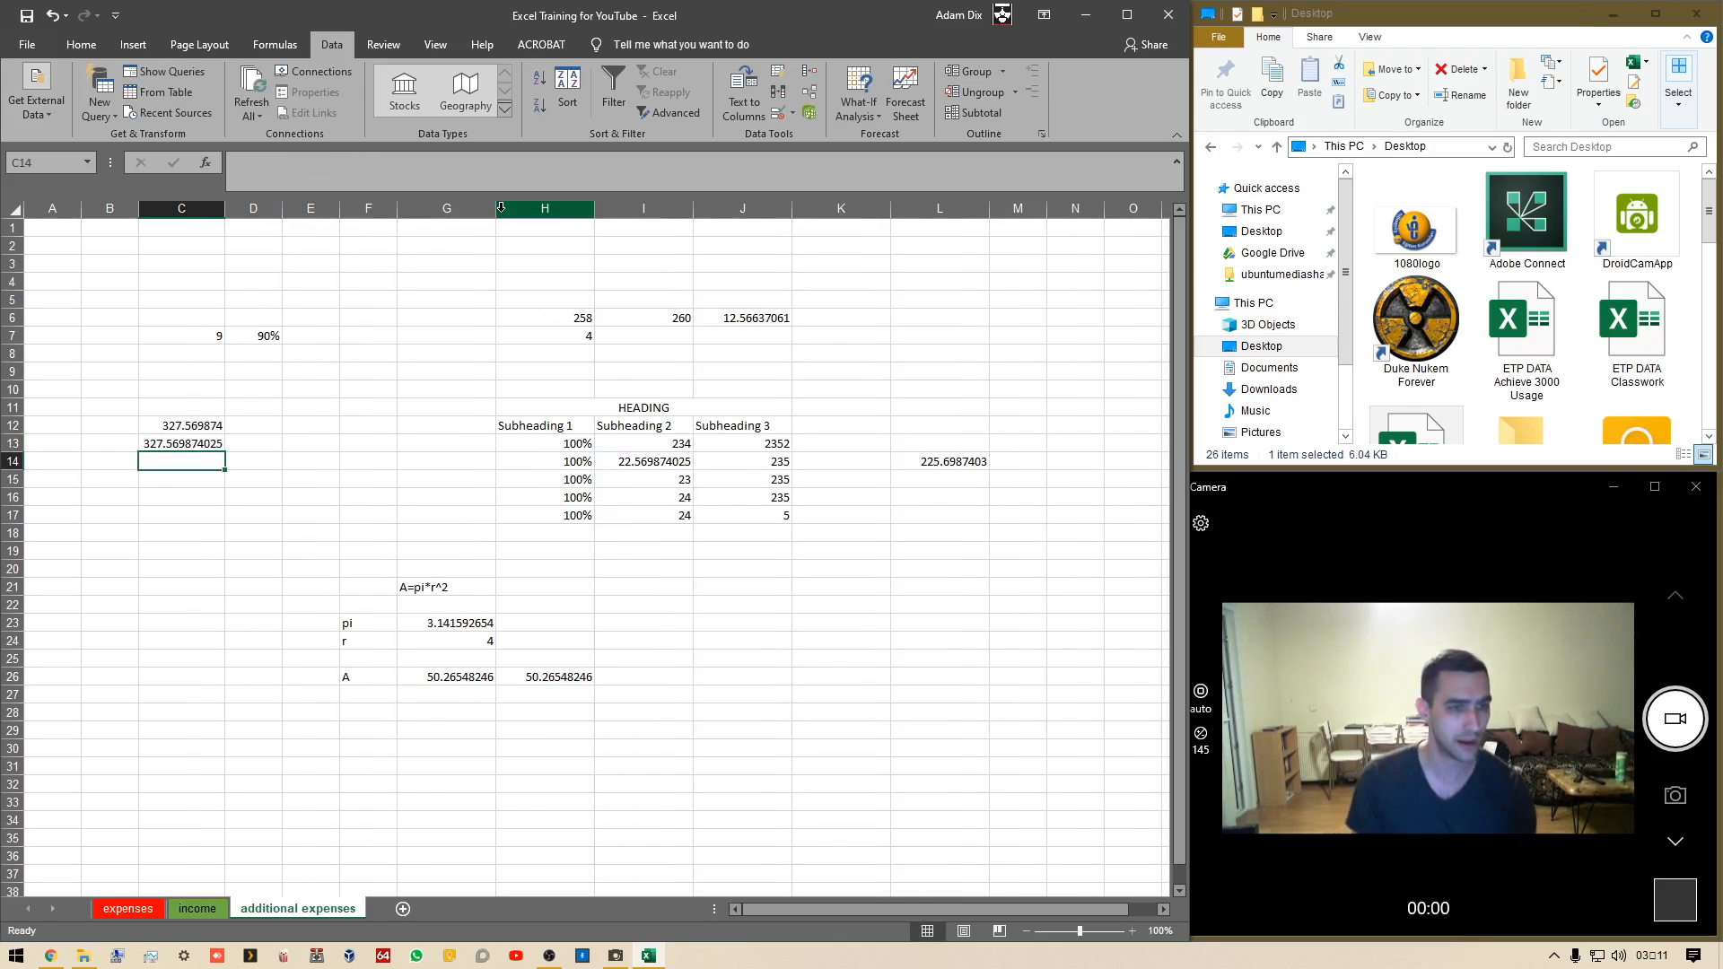
Reduce the number of decimal places displayed in C13
left_click(217, 425)
left_click(205, 444)
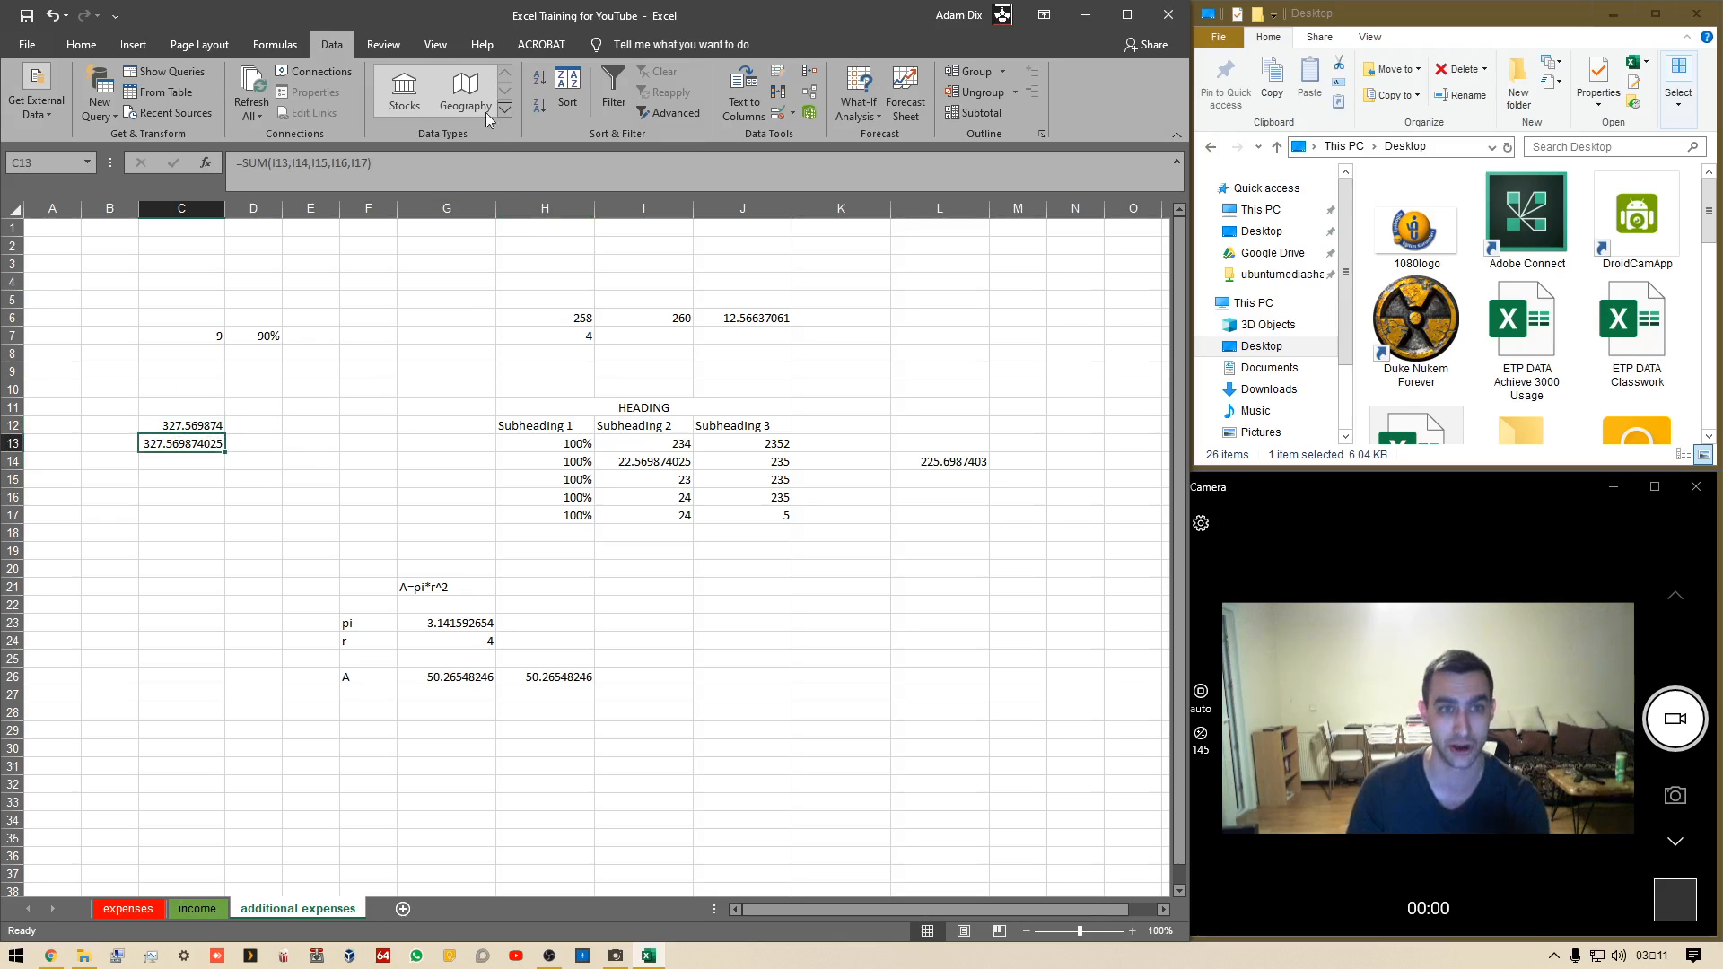
left_click(69, 45)
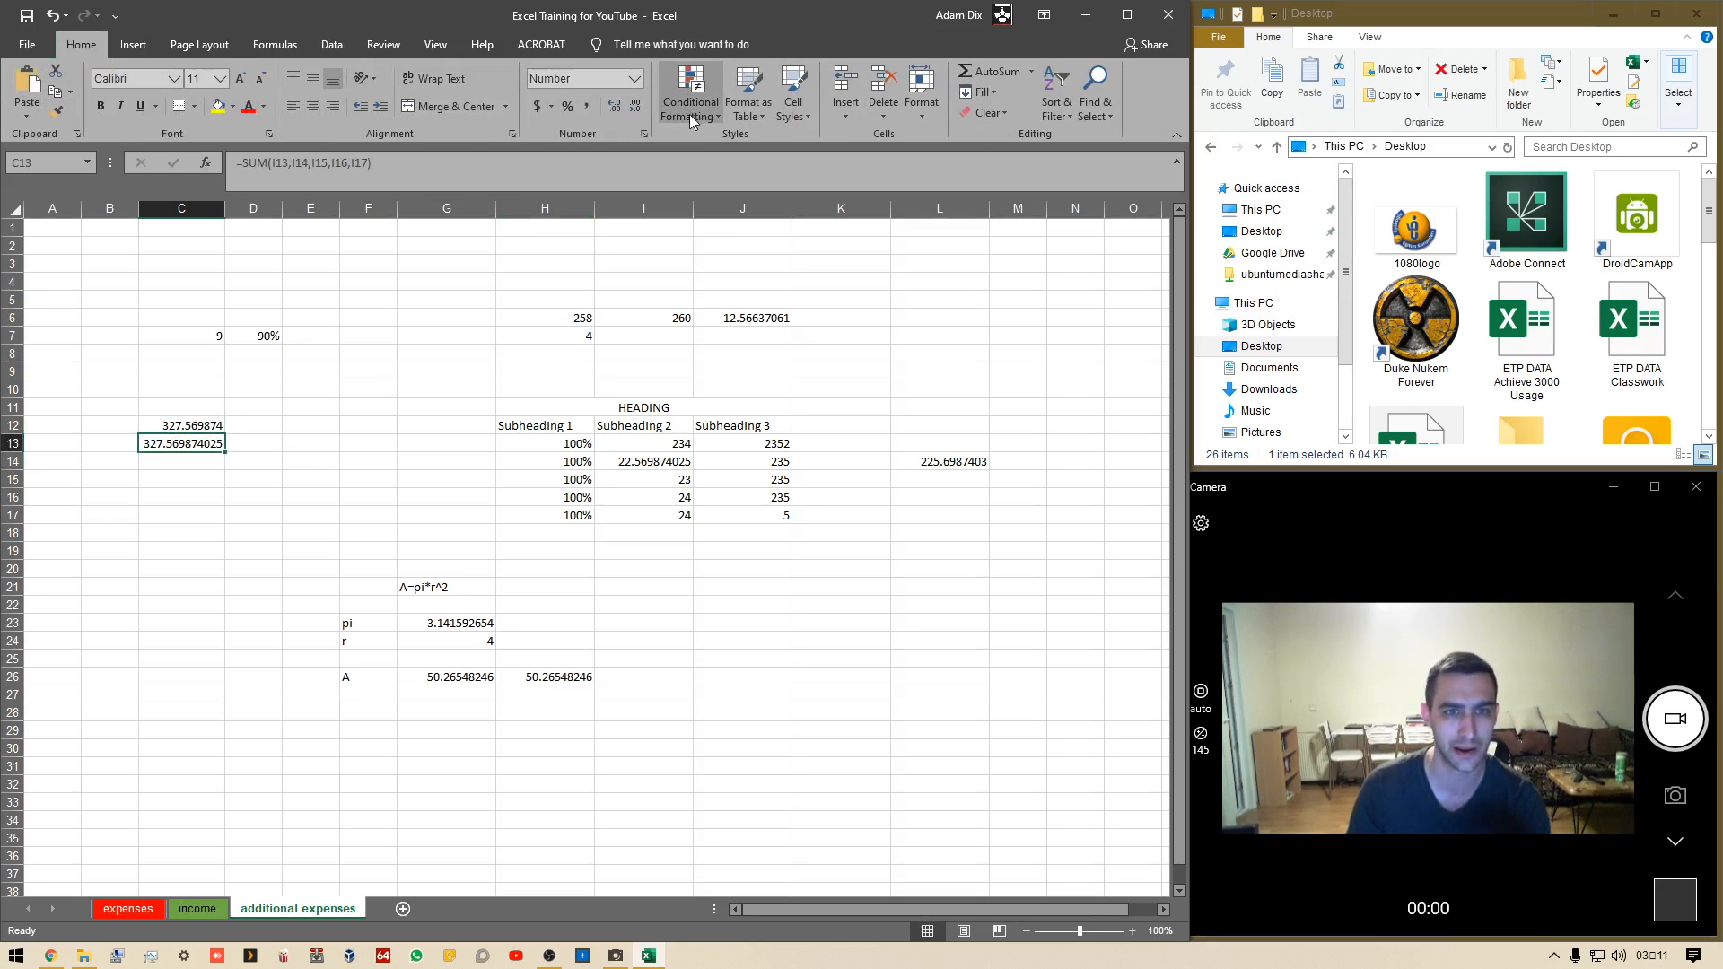
left_click(639, 105)
left_click(639, 105)
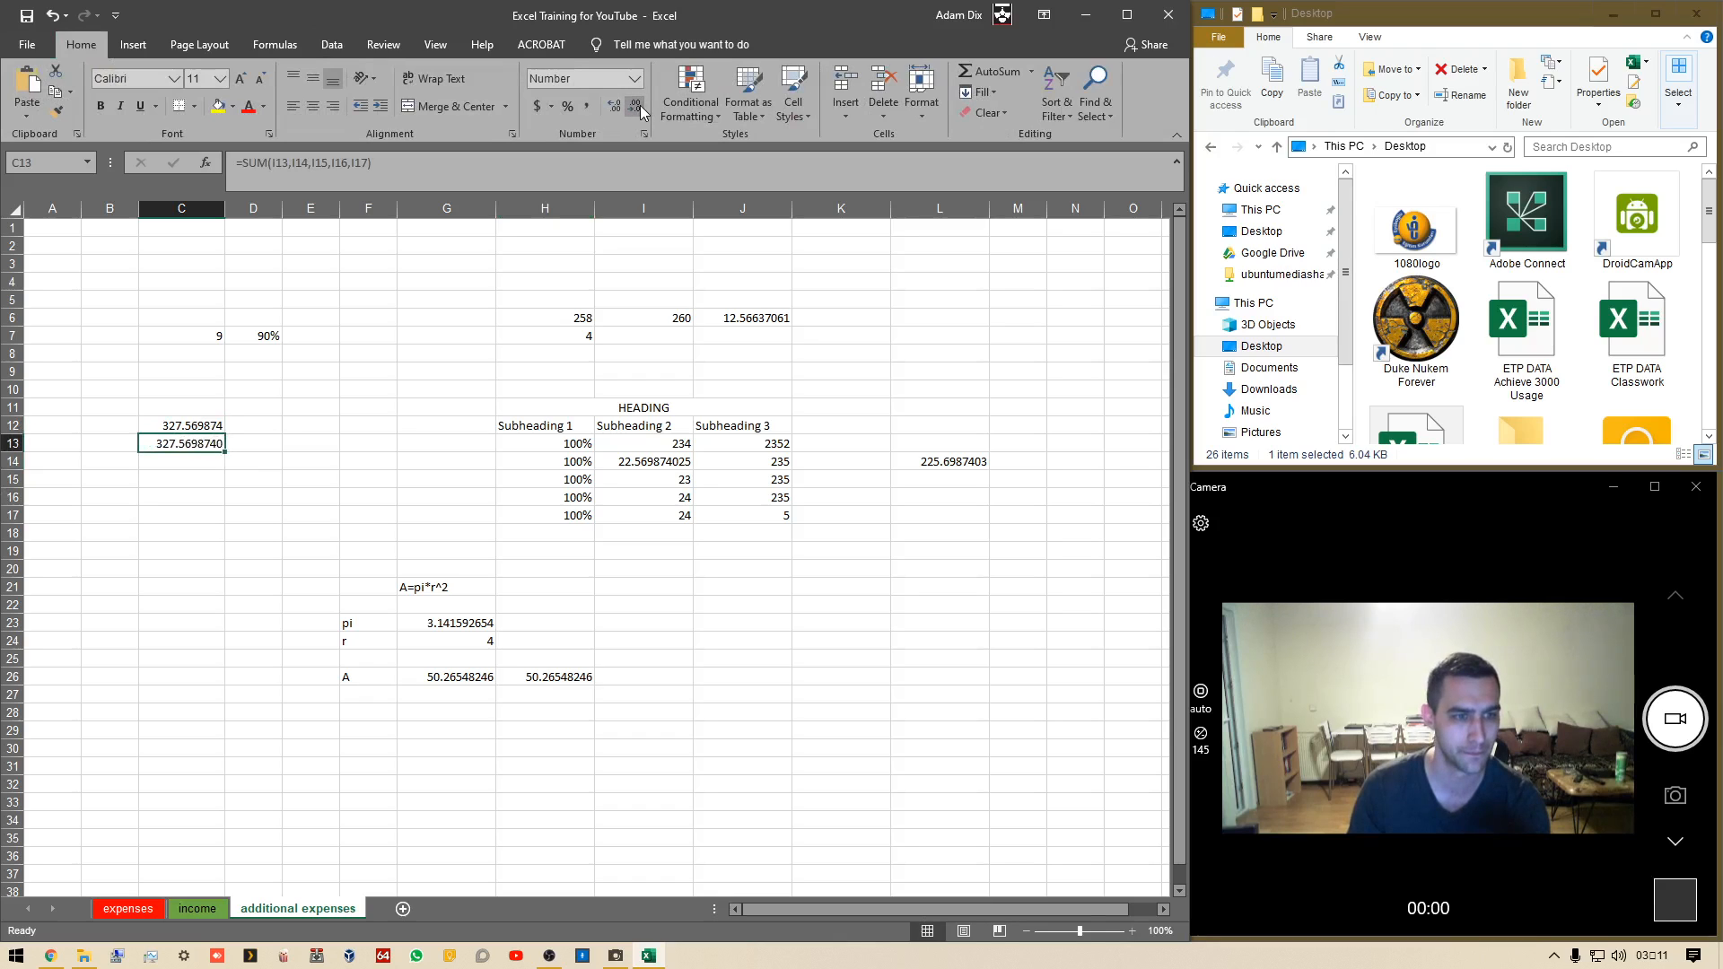
left_click(639, 105)
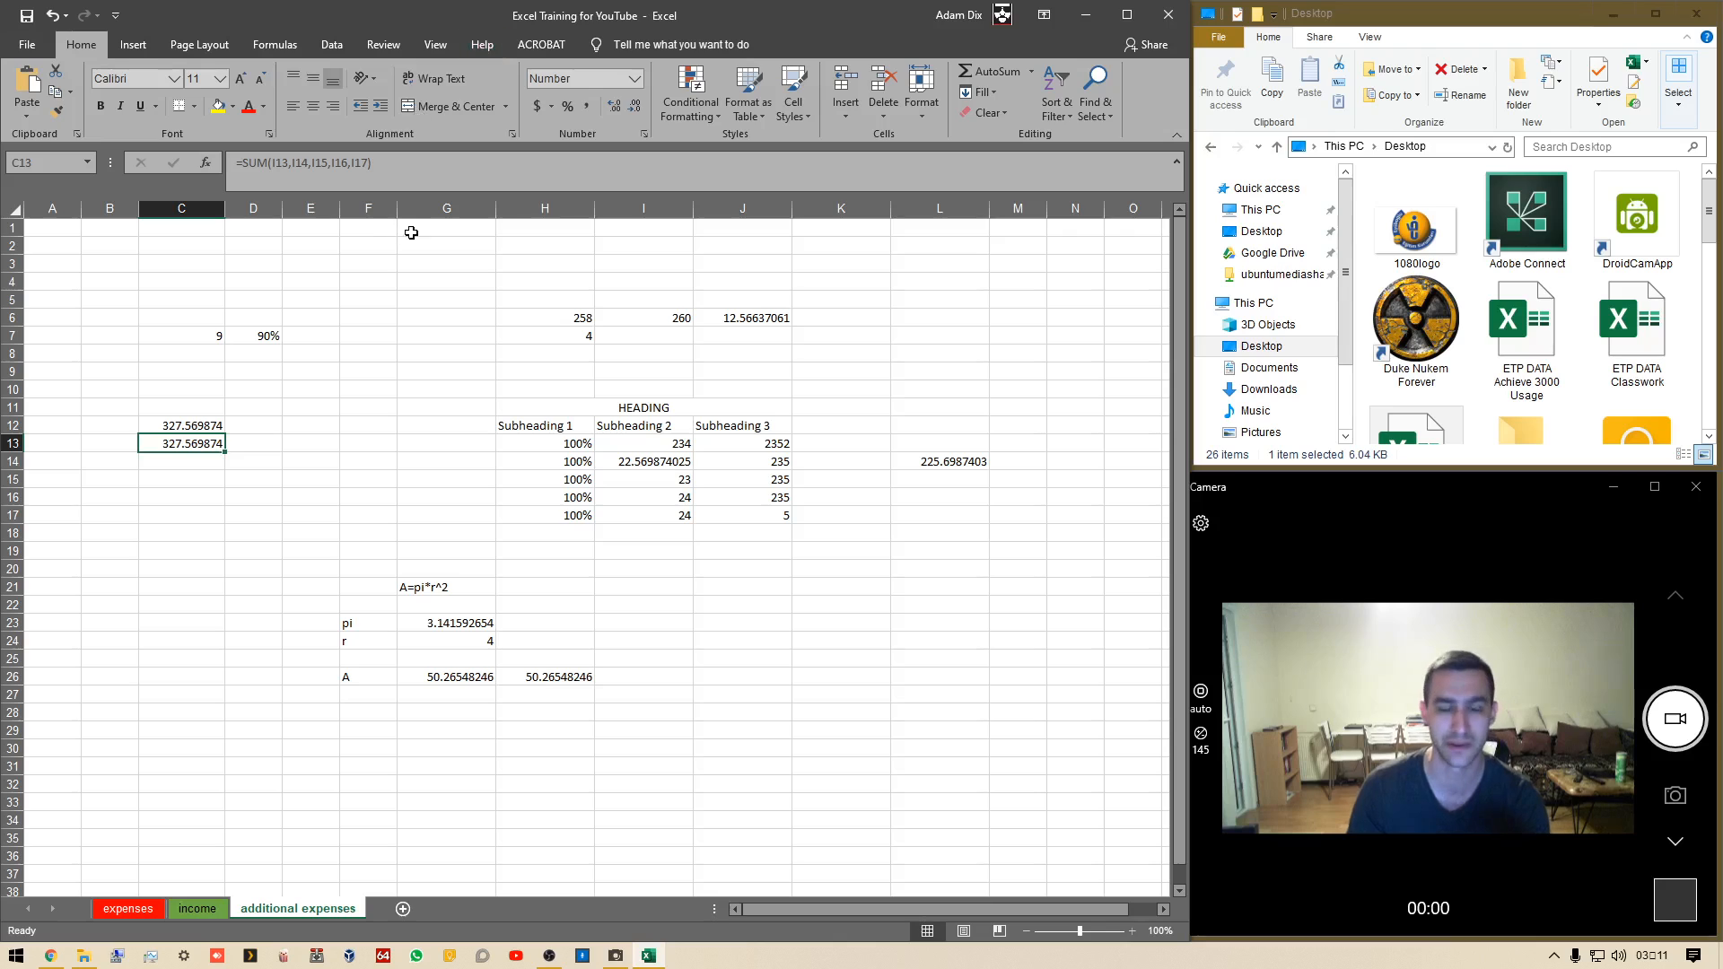
Increase the decimal places shown in C12 and C13 so both sums display their full precision
left_click(189, 424)
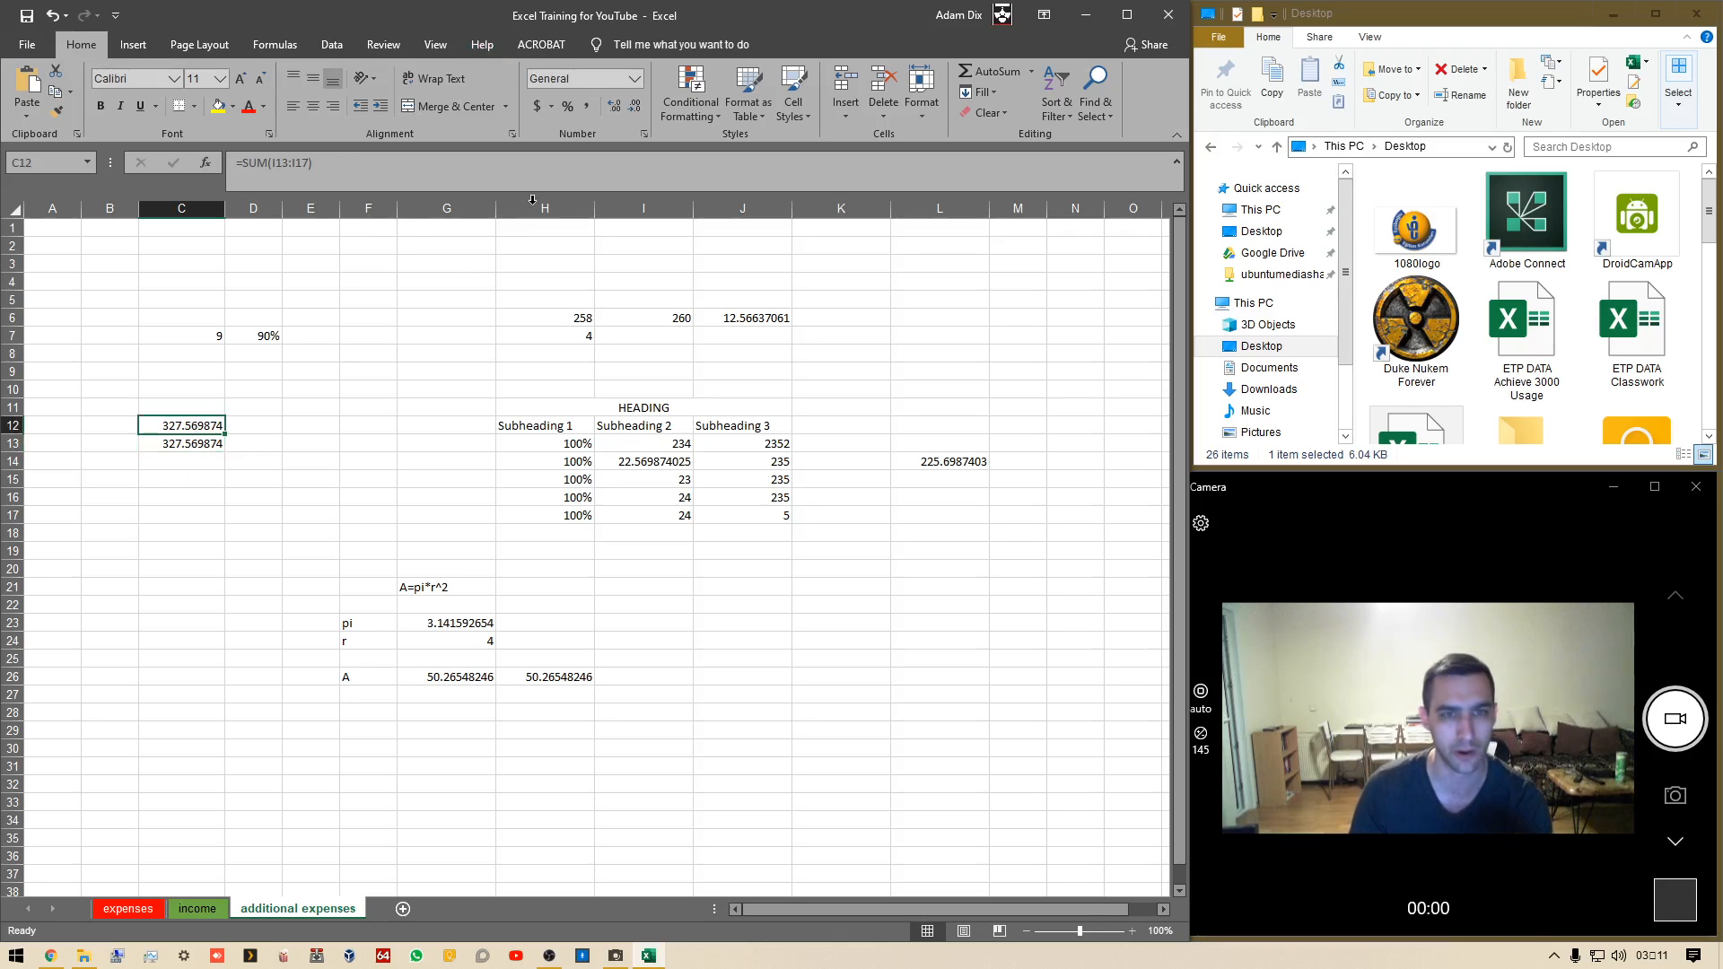
left_click(639, 105)
left_click(639, 105)
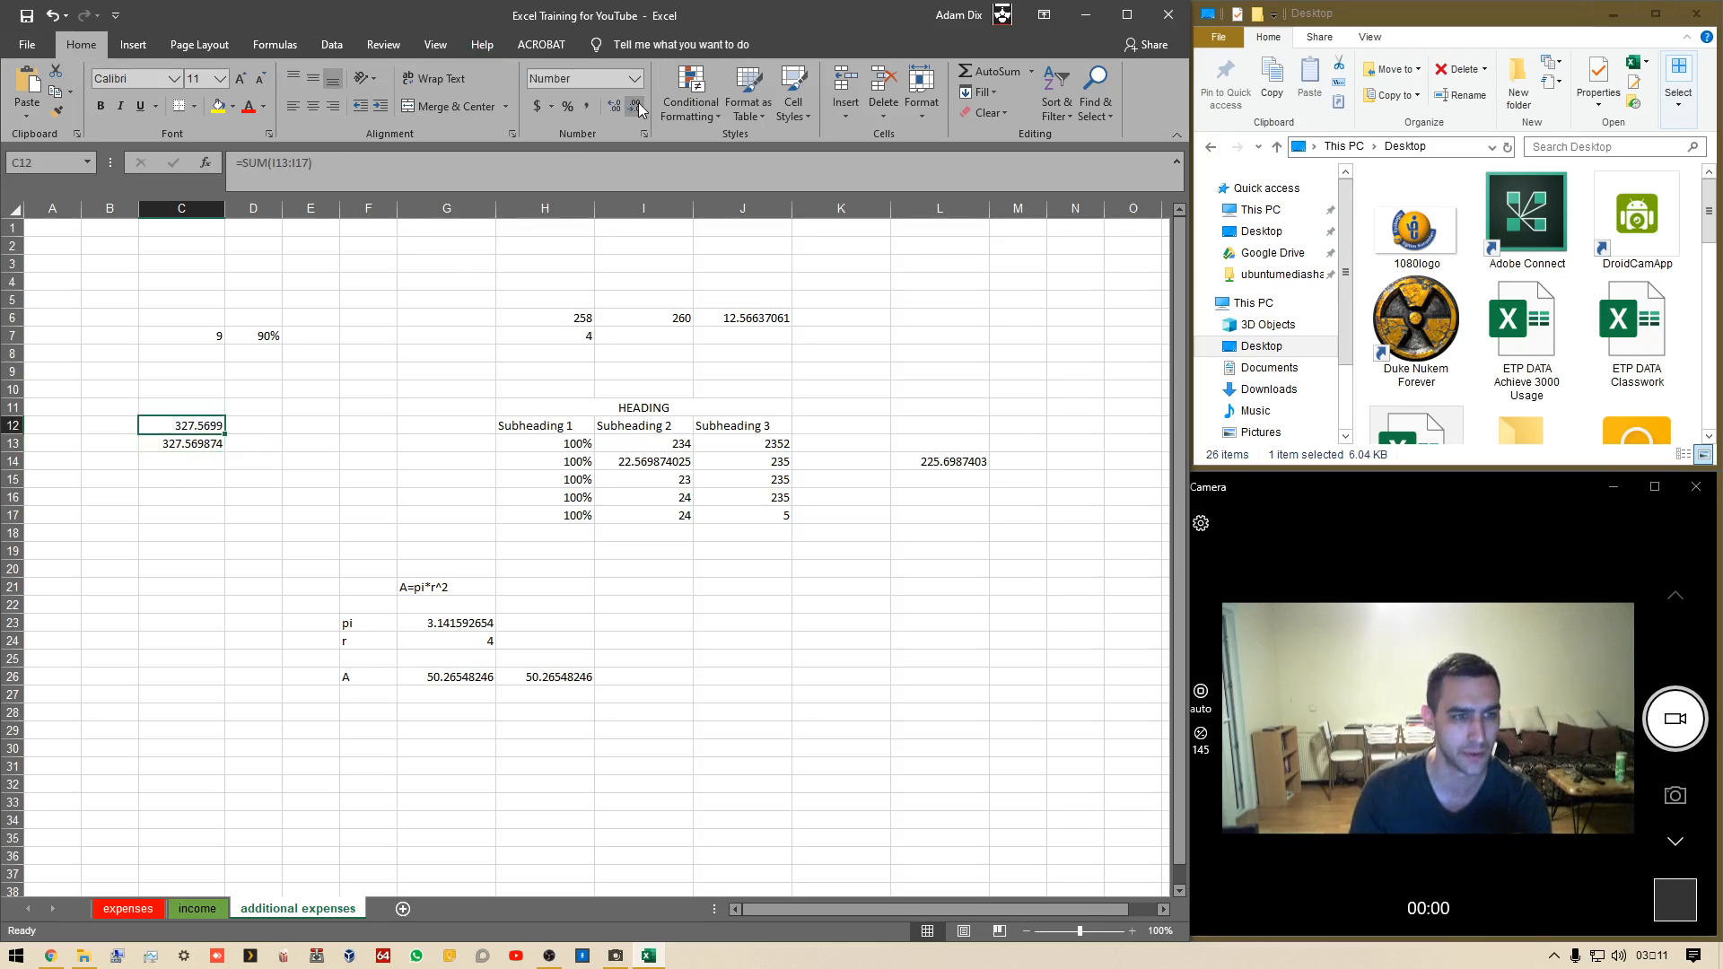
left_click(614, 105)
left_click(614, 105)
left_click(613, 105)
left_click(613, 105)
left_click(614, 105)
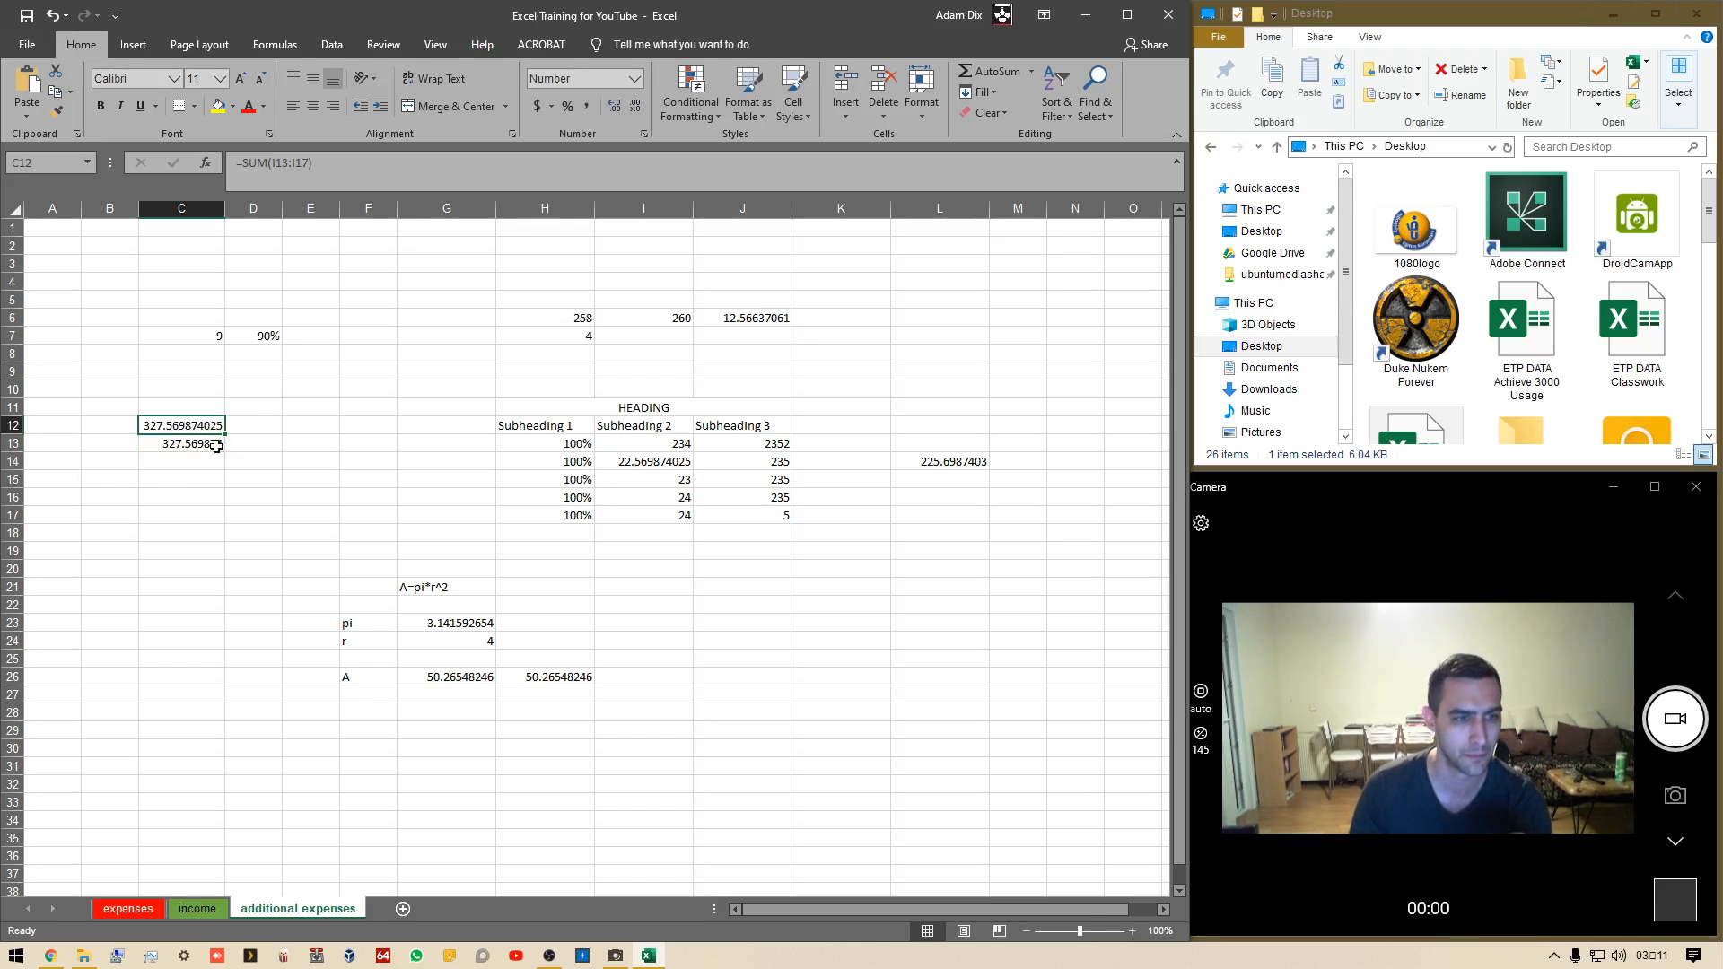
left_click(216, 446)
left_click(614, 106)
left_click(614, 106)
left_click(614, 106)
left_click(614, 106)
left_click(614, 106)
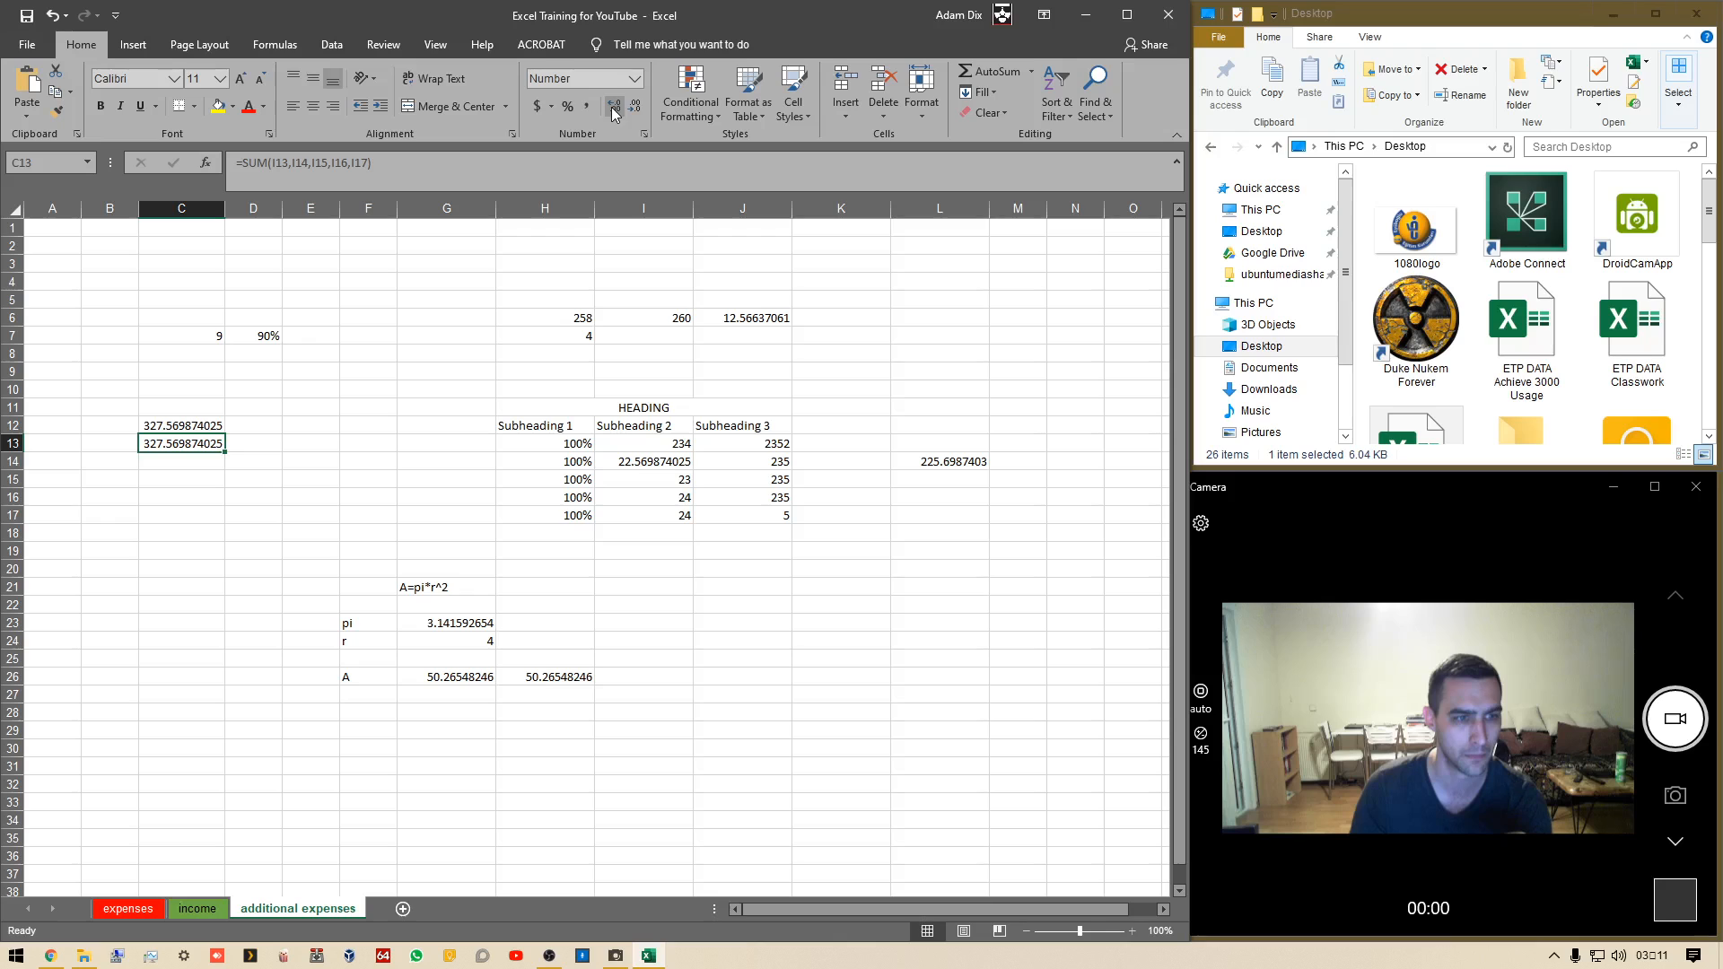
Enter =I13+I14+I15+I16+I17 in C14 to add the same cells with plus signs
left_click(202, 459)
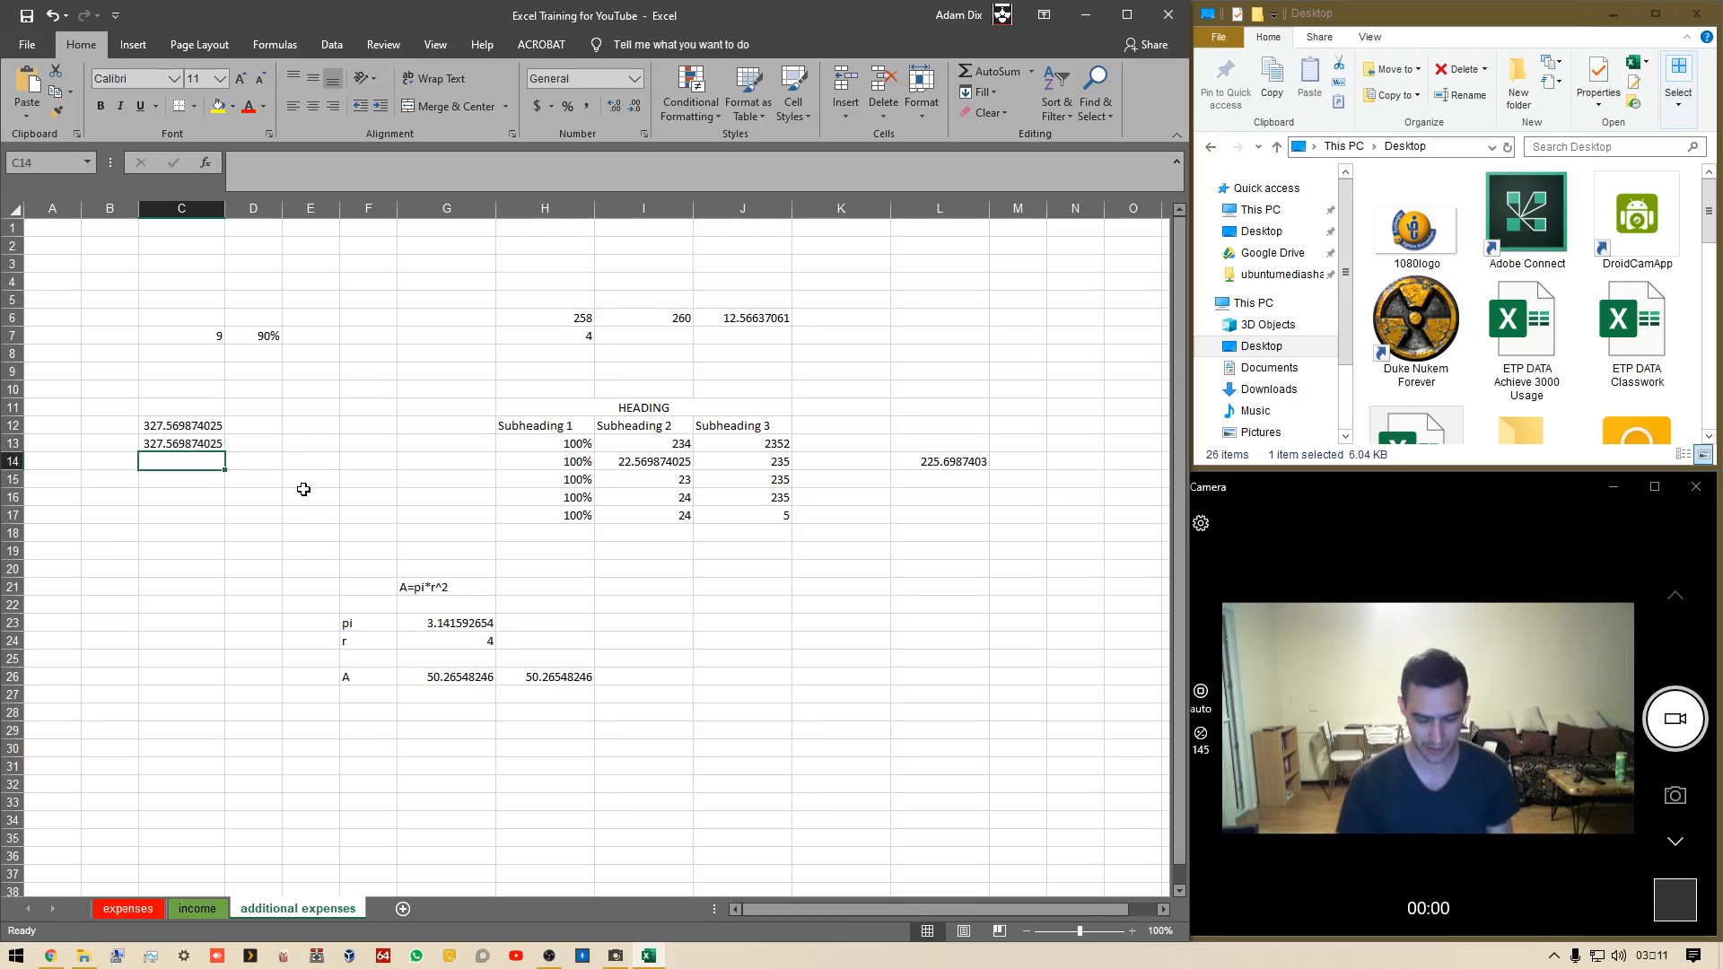
type("=")
left_click(656, 446)
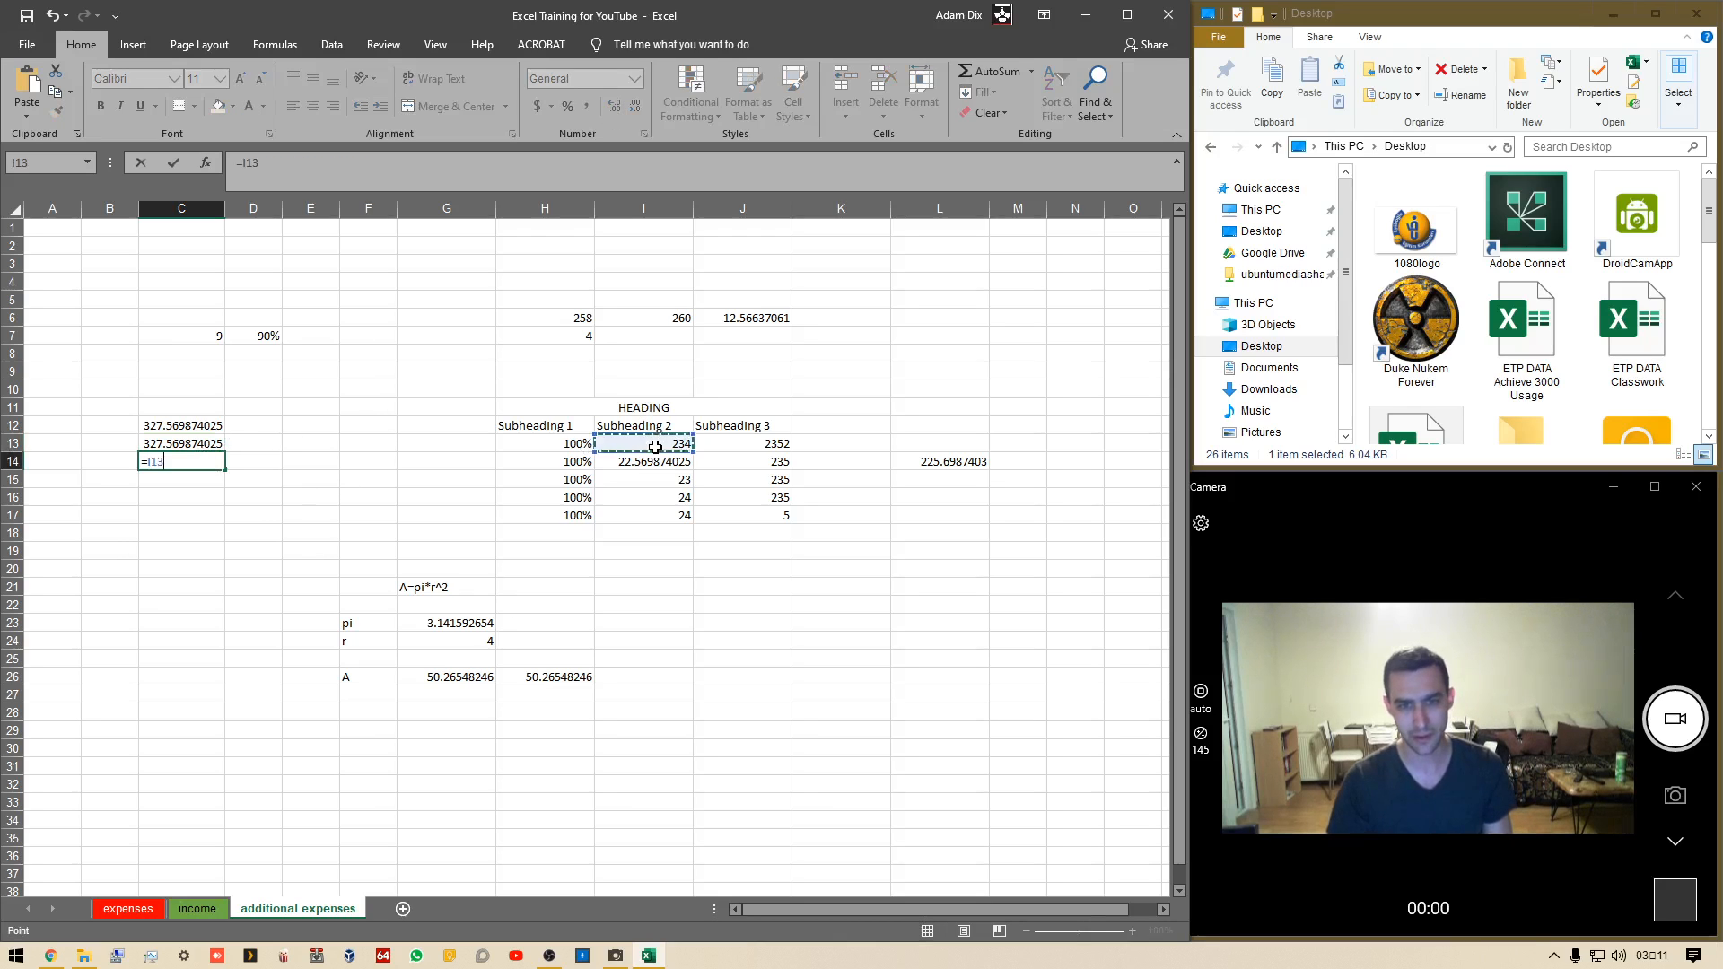
type("+")
left_click(664, 462)
type("+")
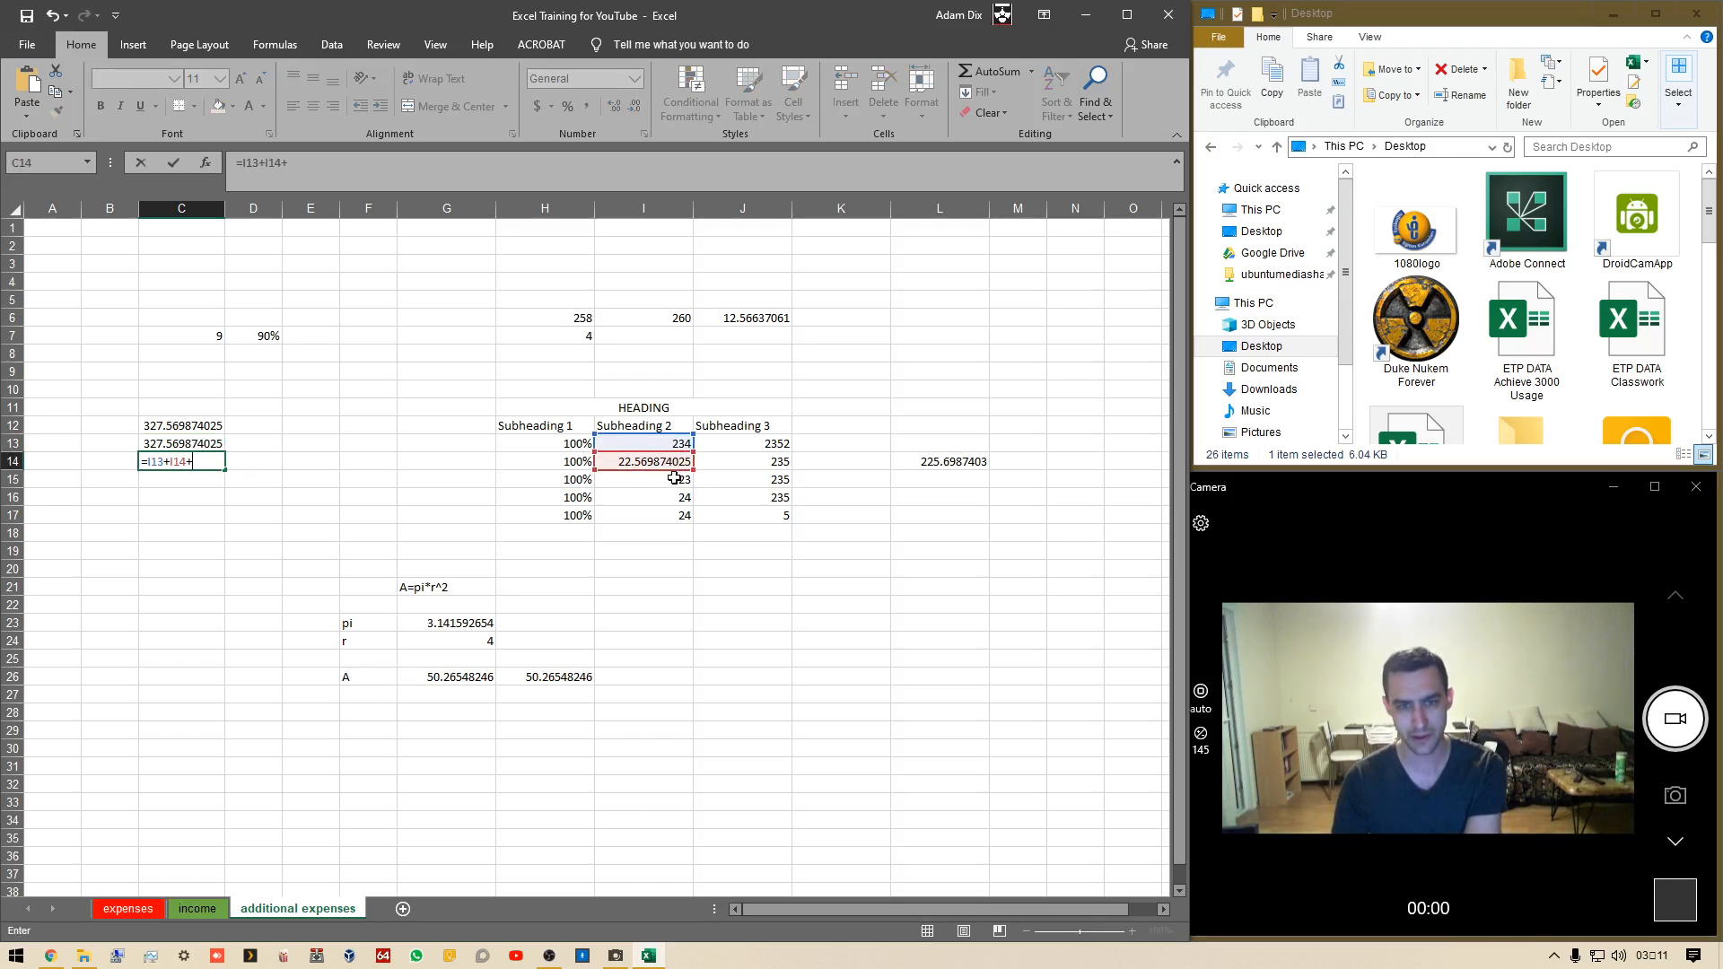
left_click(674, 479)
type("+")
left_click(675, 497)
type("+")
left_click(673, 516)
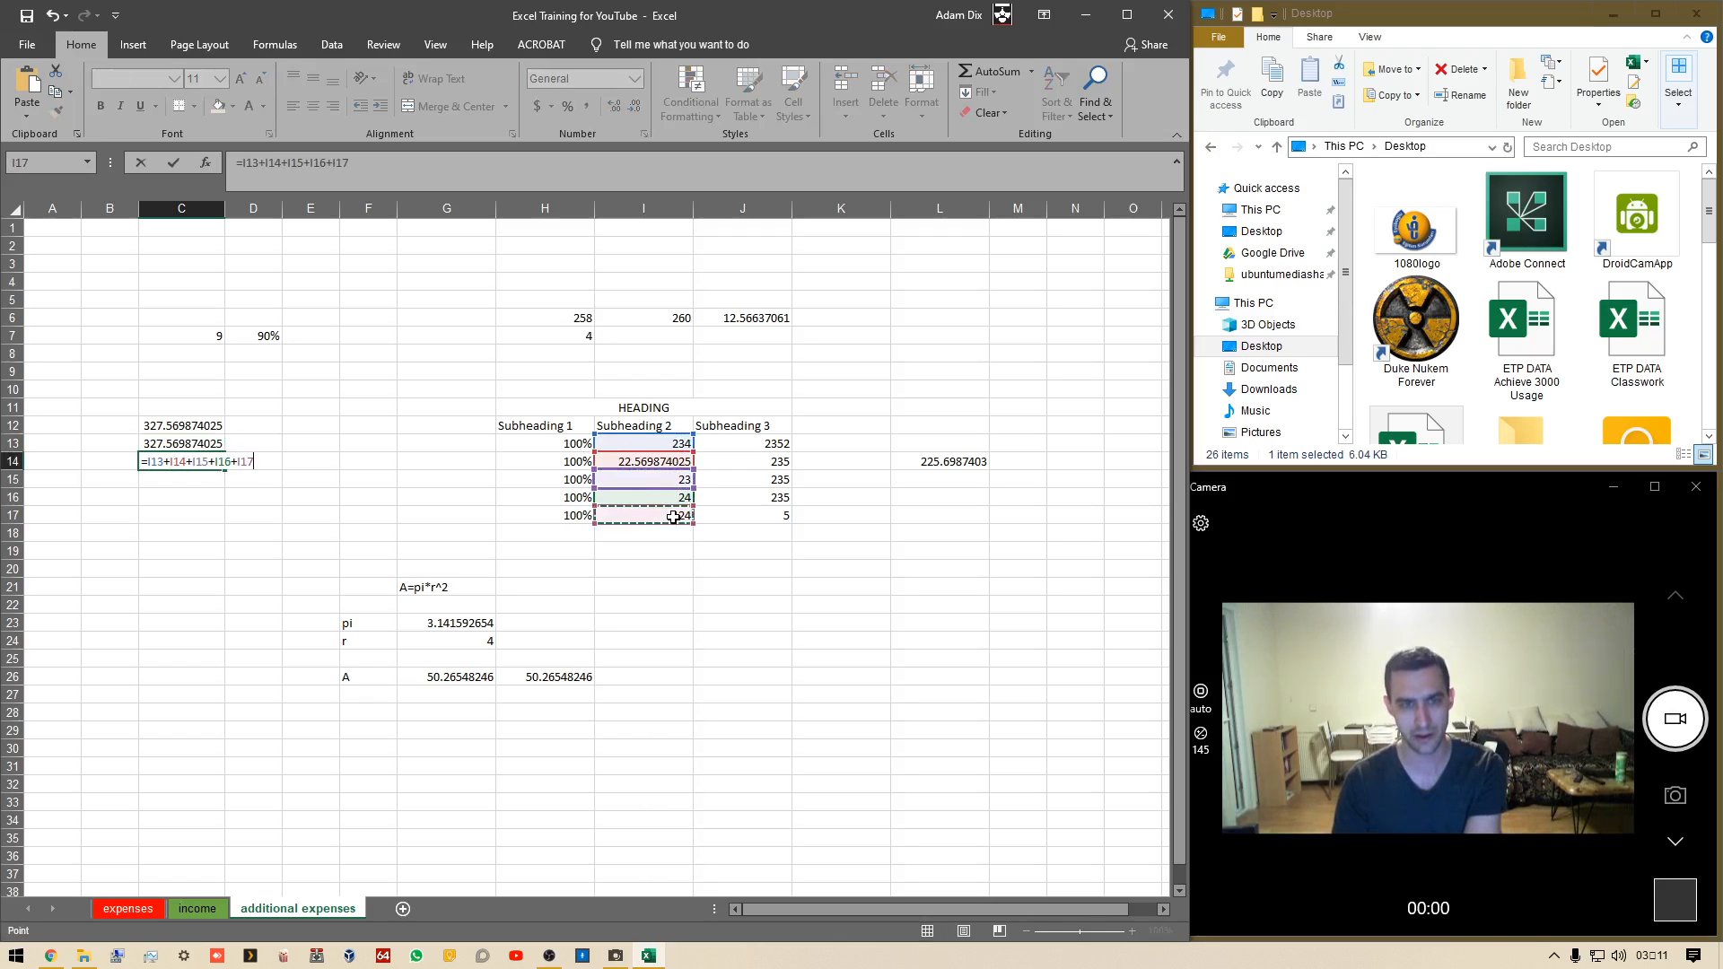
key("Return")
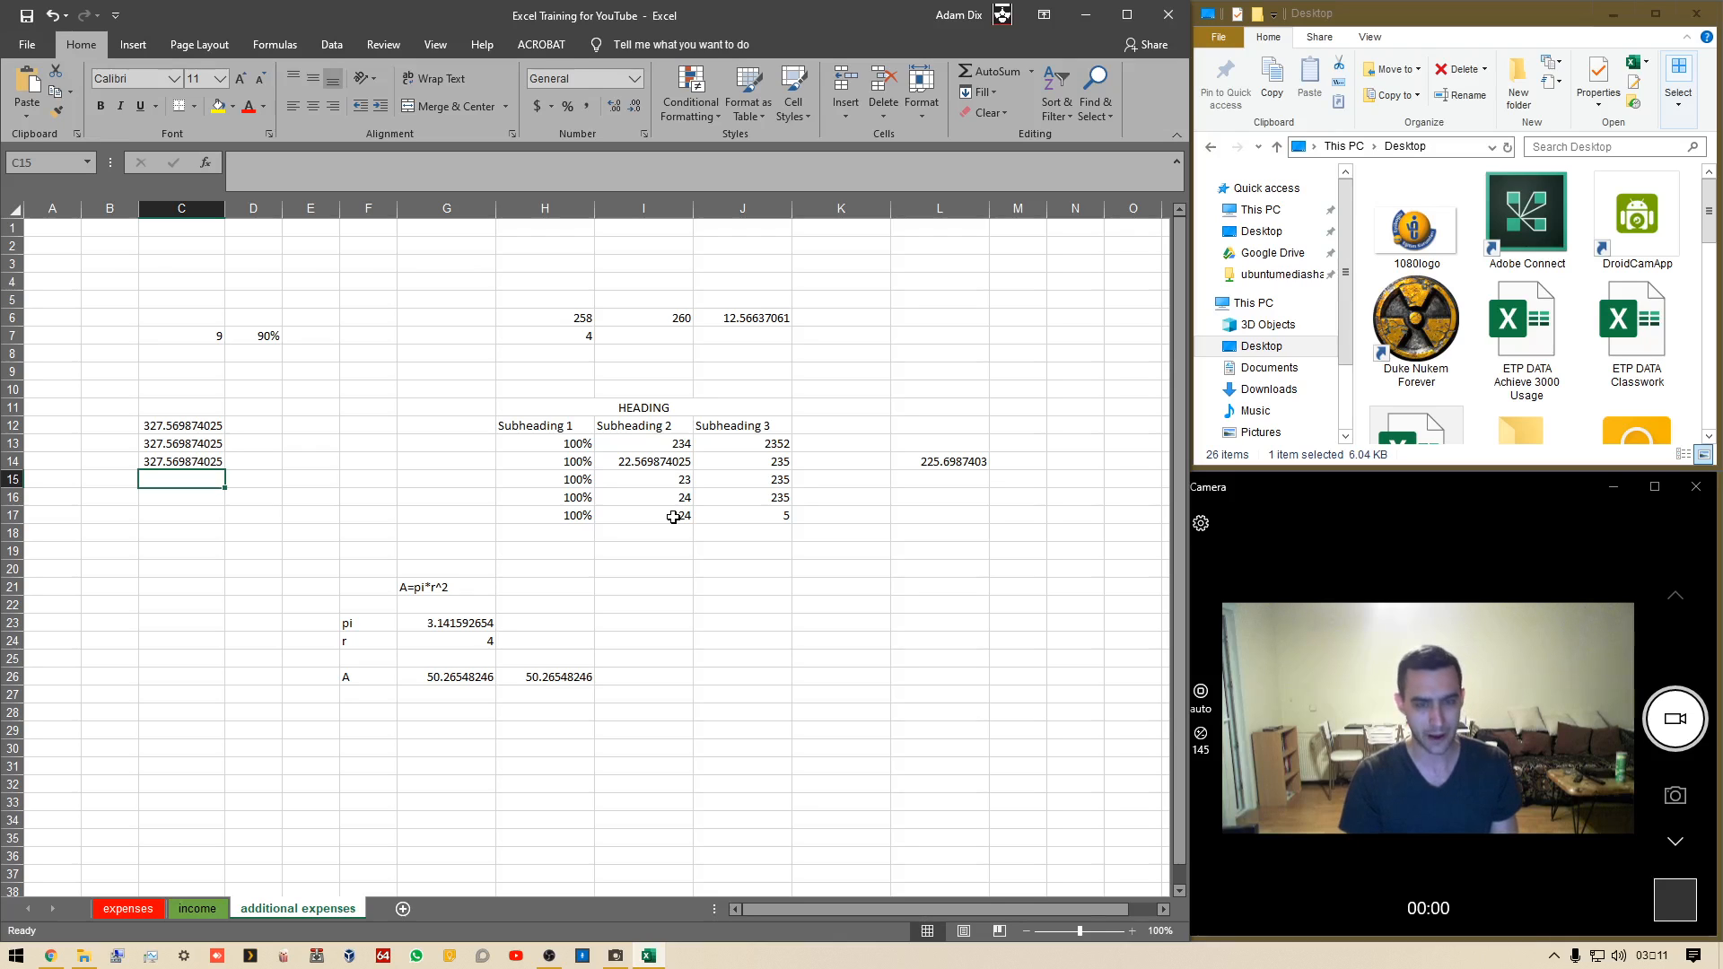
In I18, average the Subheading 2 values with =AVERAGE(I13:I17)
left_click(677, 538)
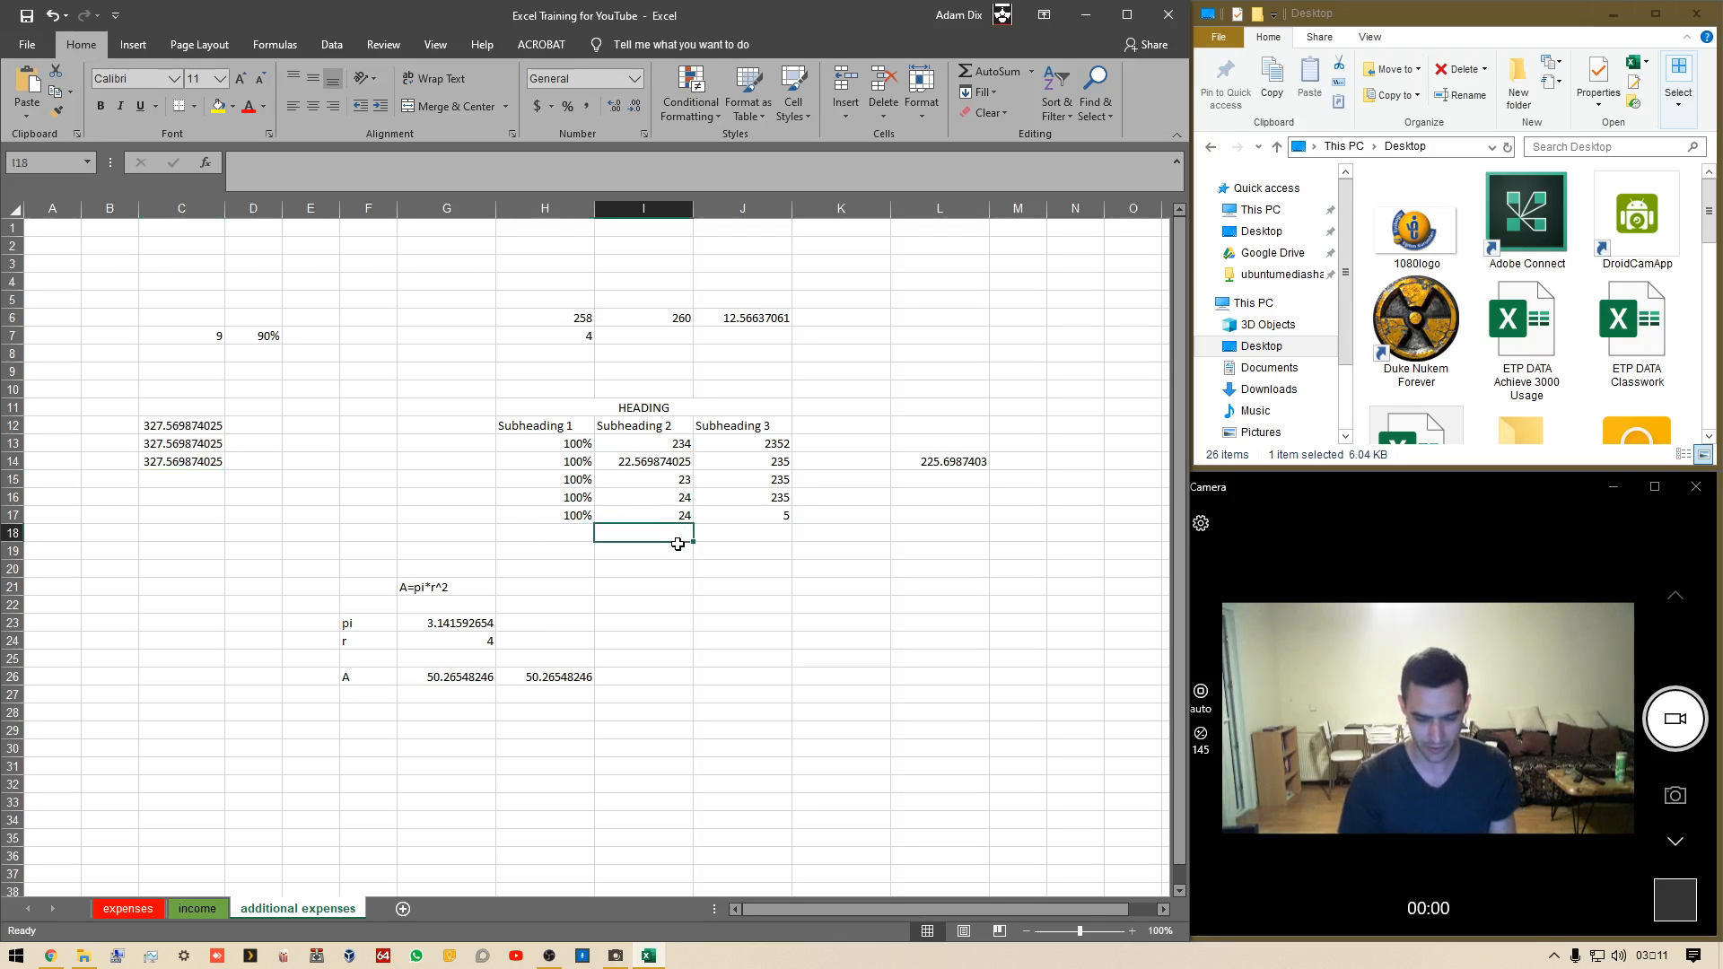
type("=average(")
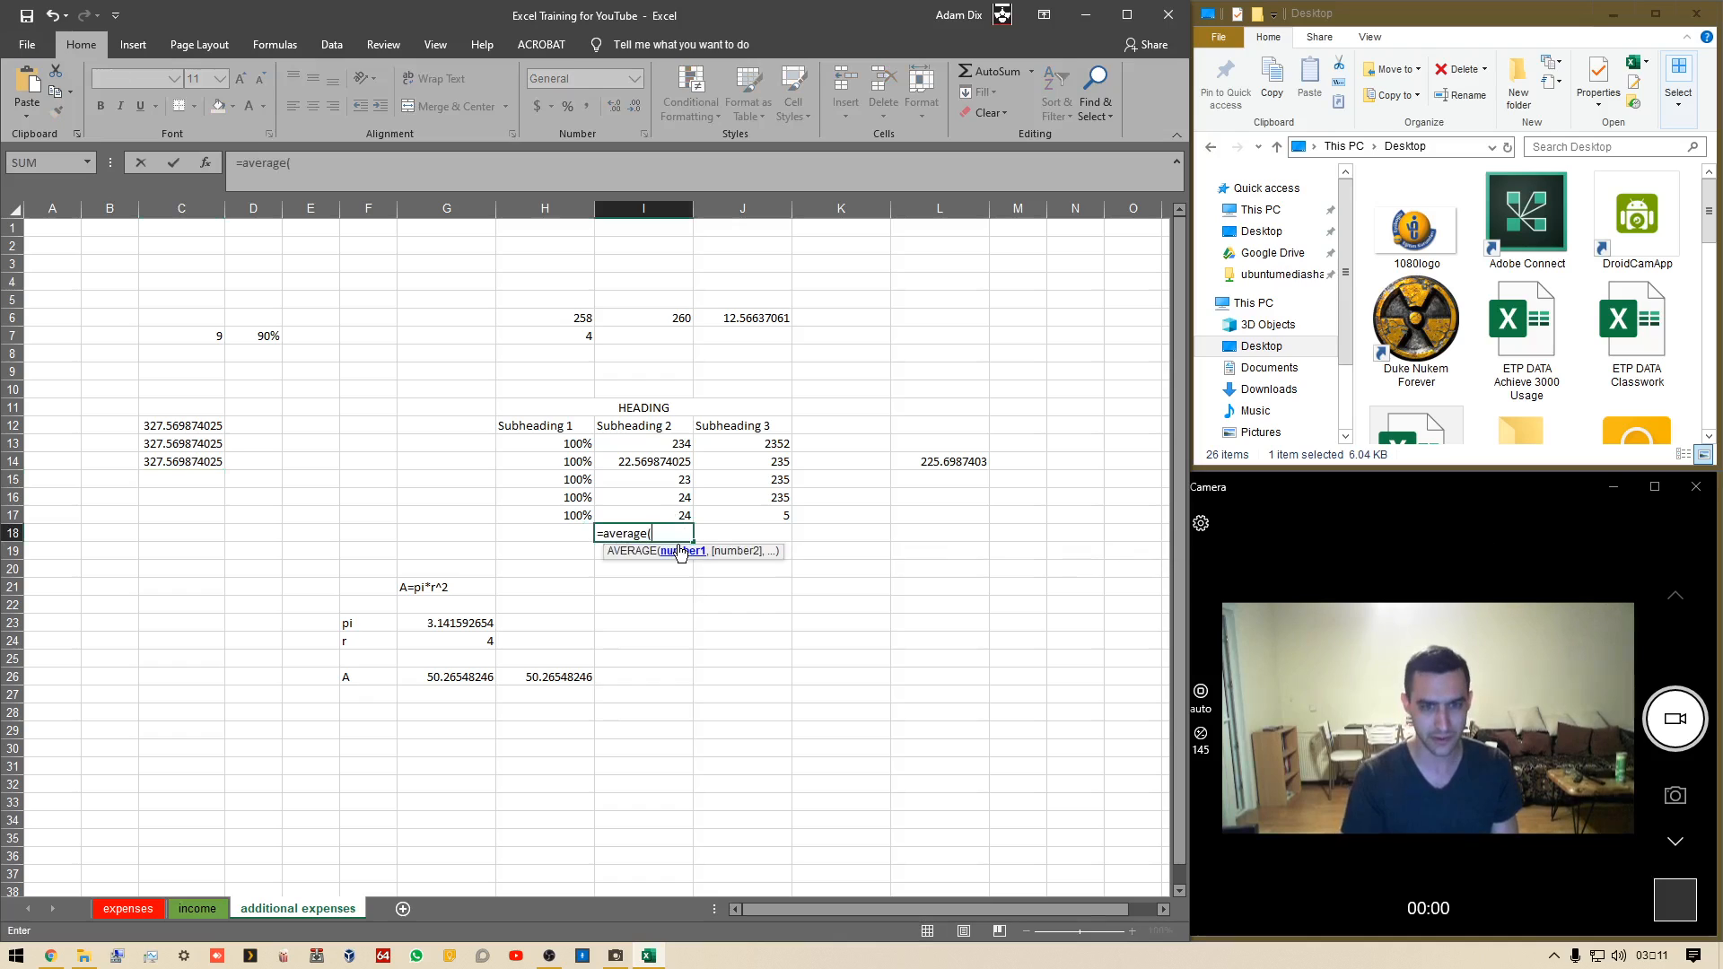
left_click_drag(682, 443, 671, 508)
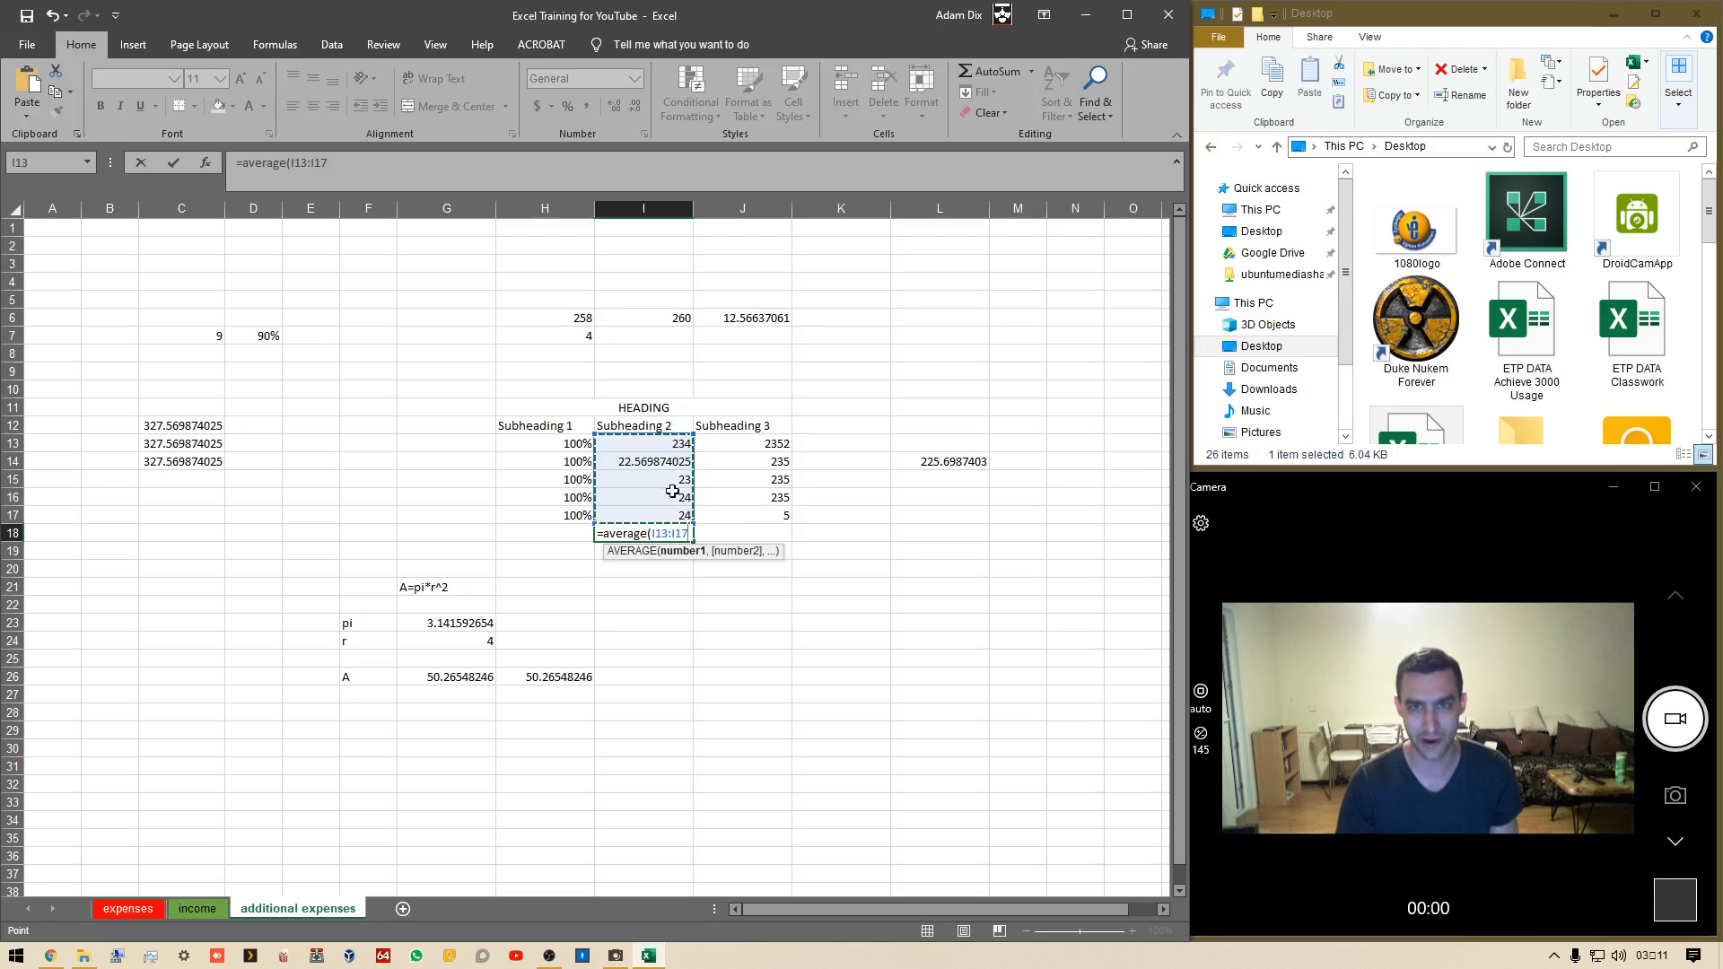
left_click(671, 440)
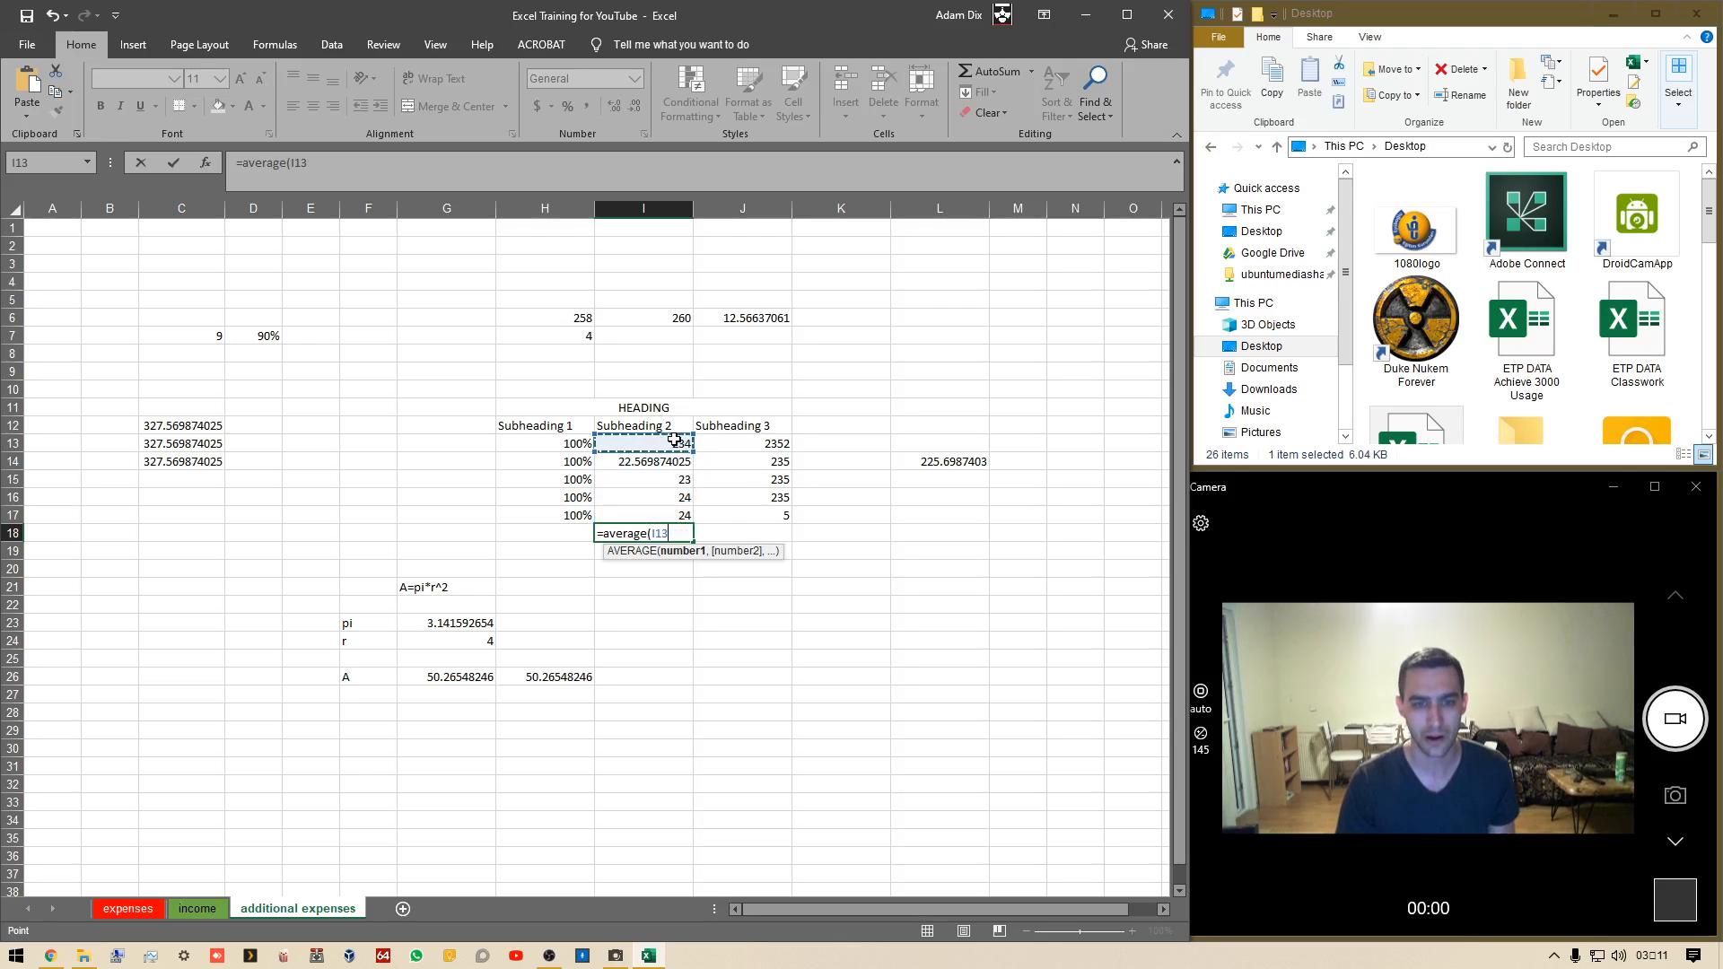
left_click(673, 516, "shift")
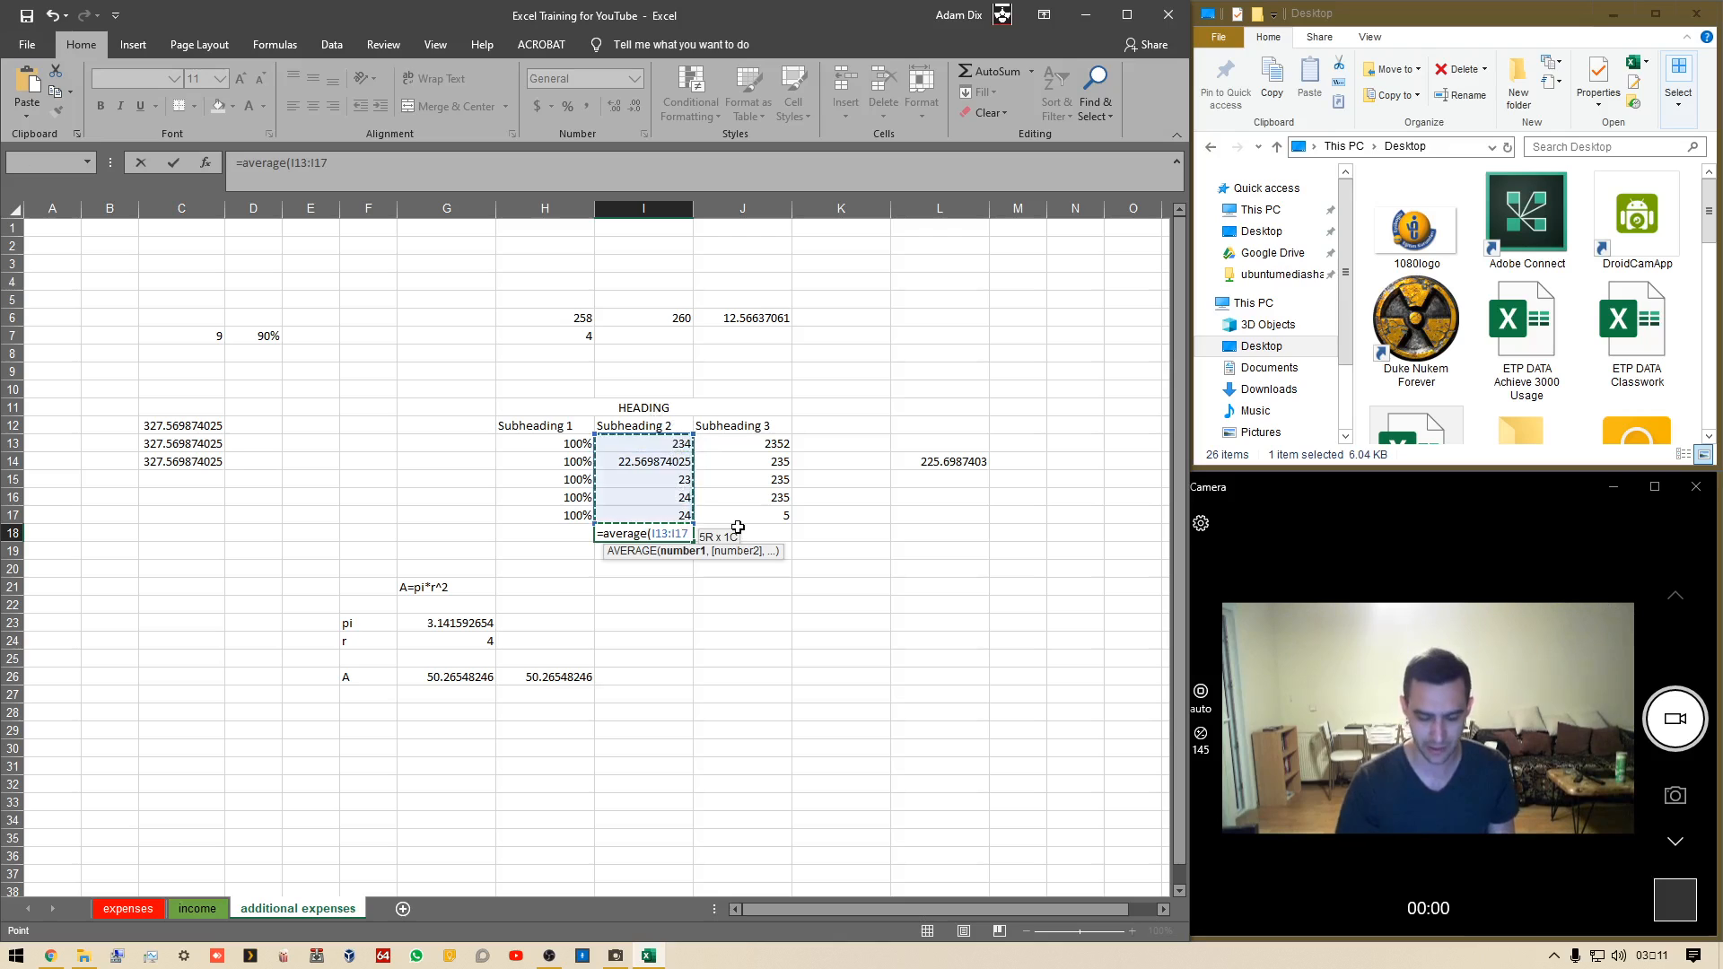
type(")")
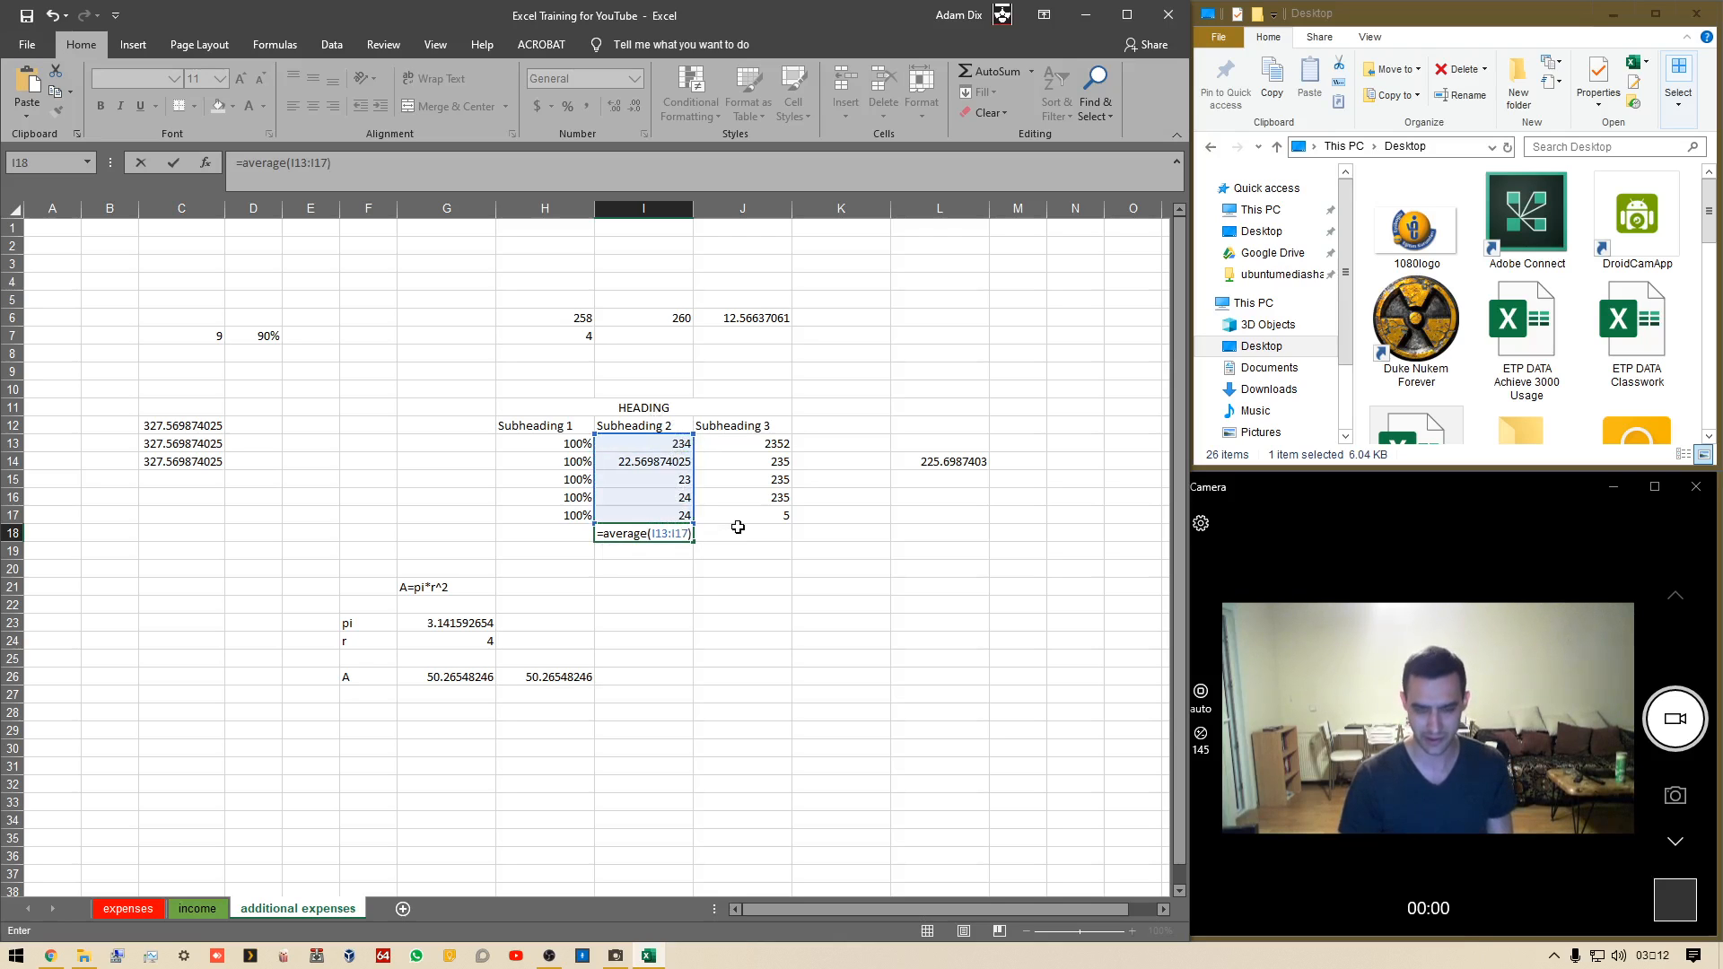
key("Return")
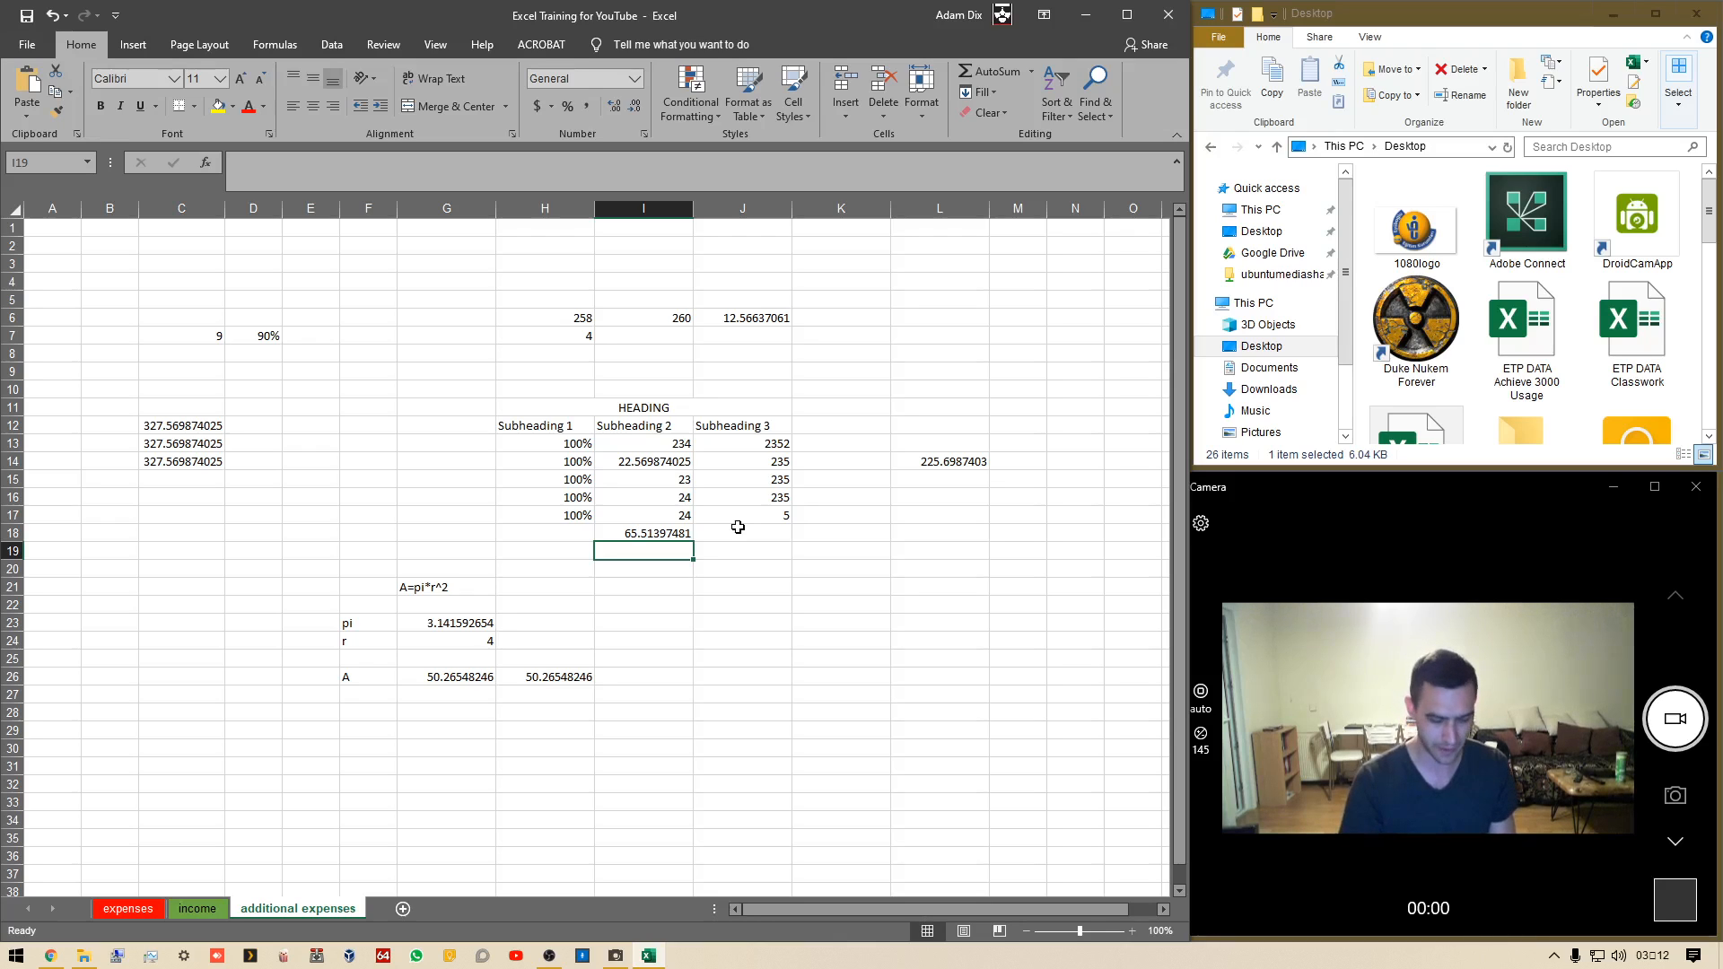
In I19, find the smallest Subheading 2 value with =MIN(I13:I17)
type("=min(")
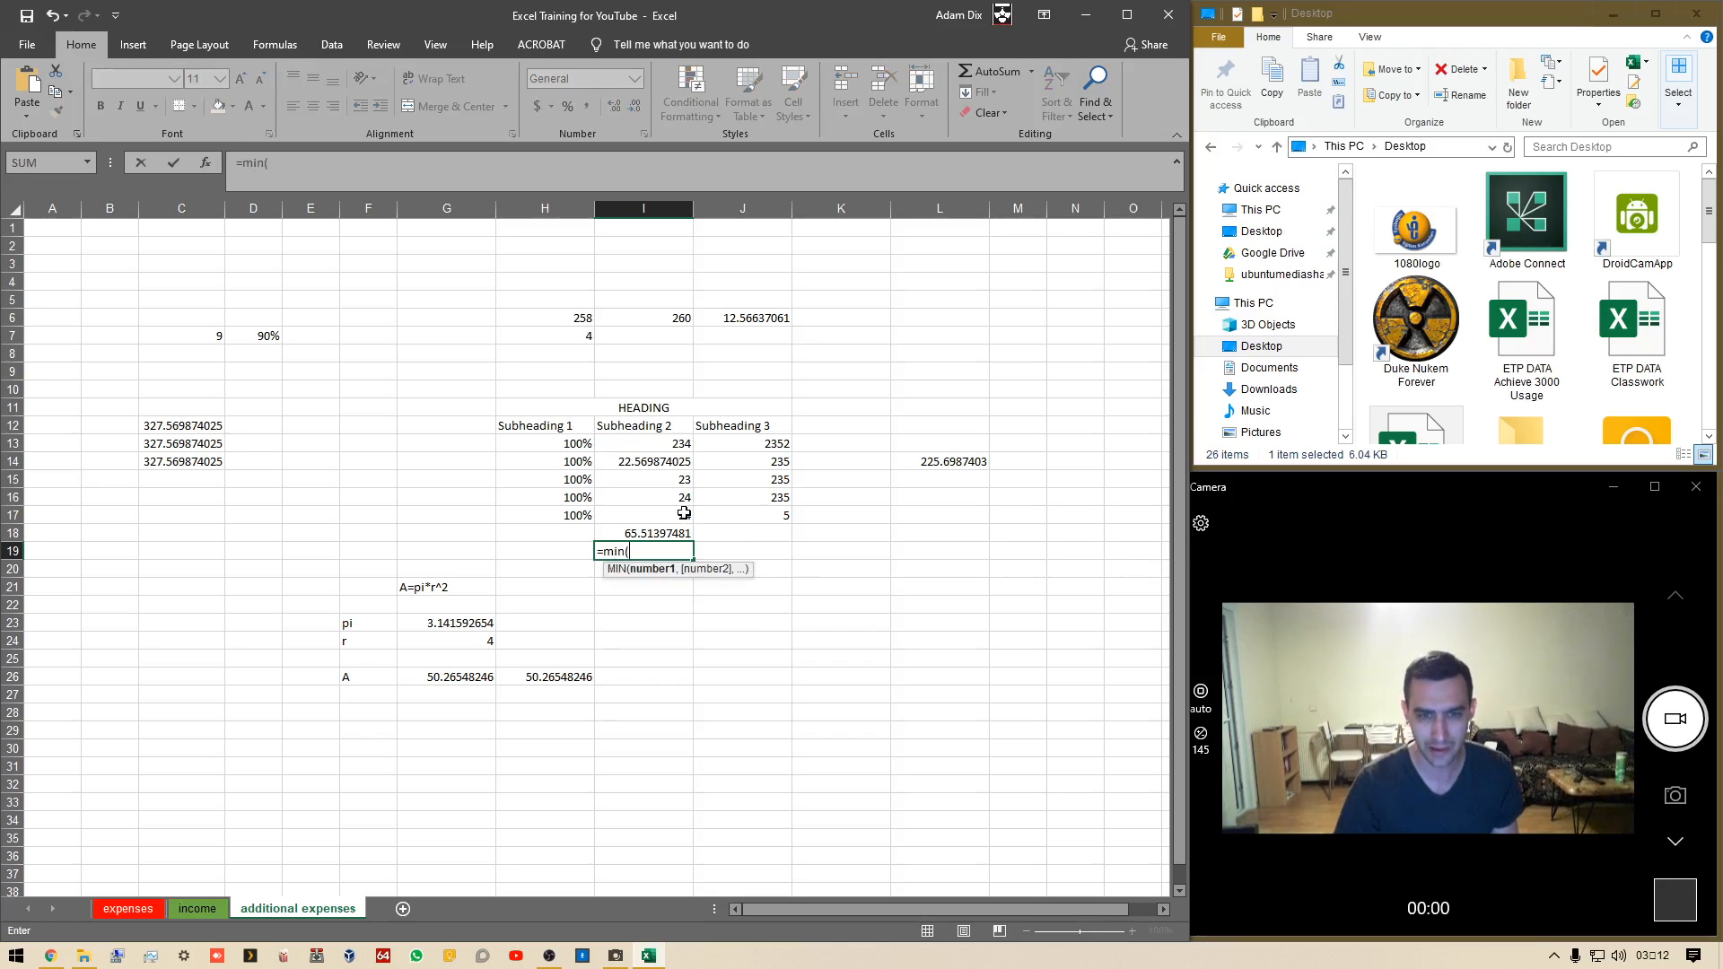
left_click_drag(684, 515, 673, 446)
type(")")
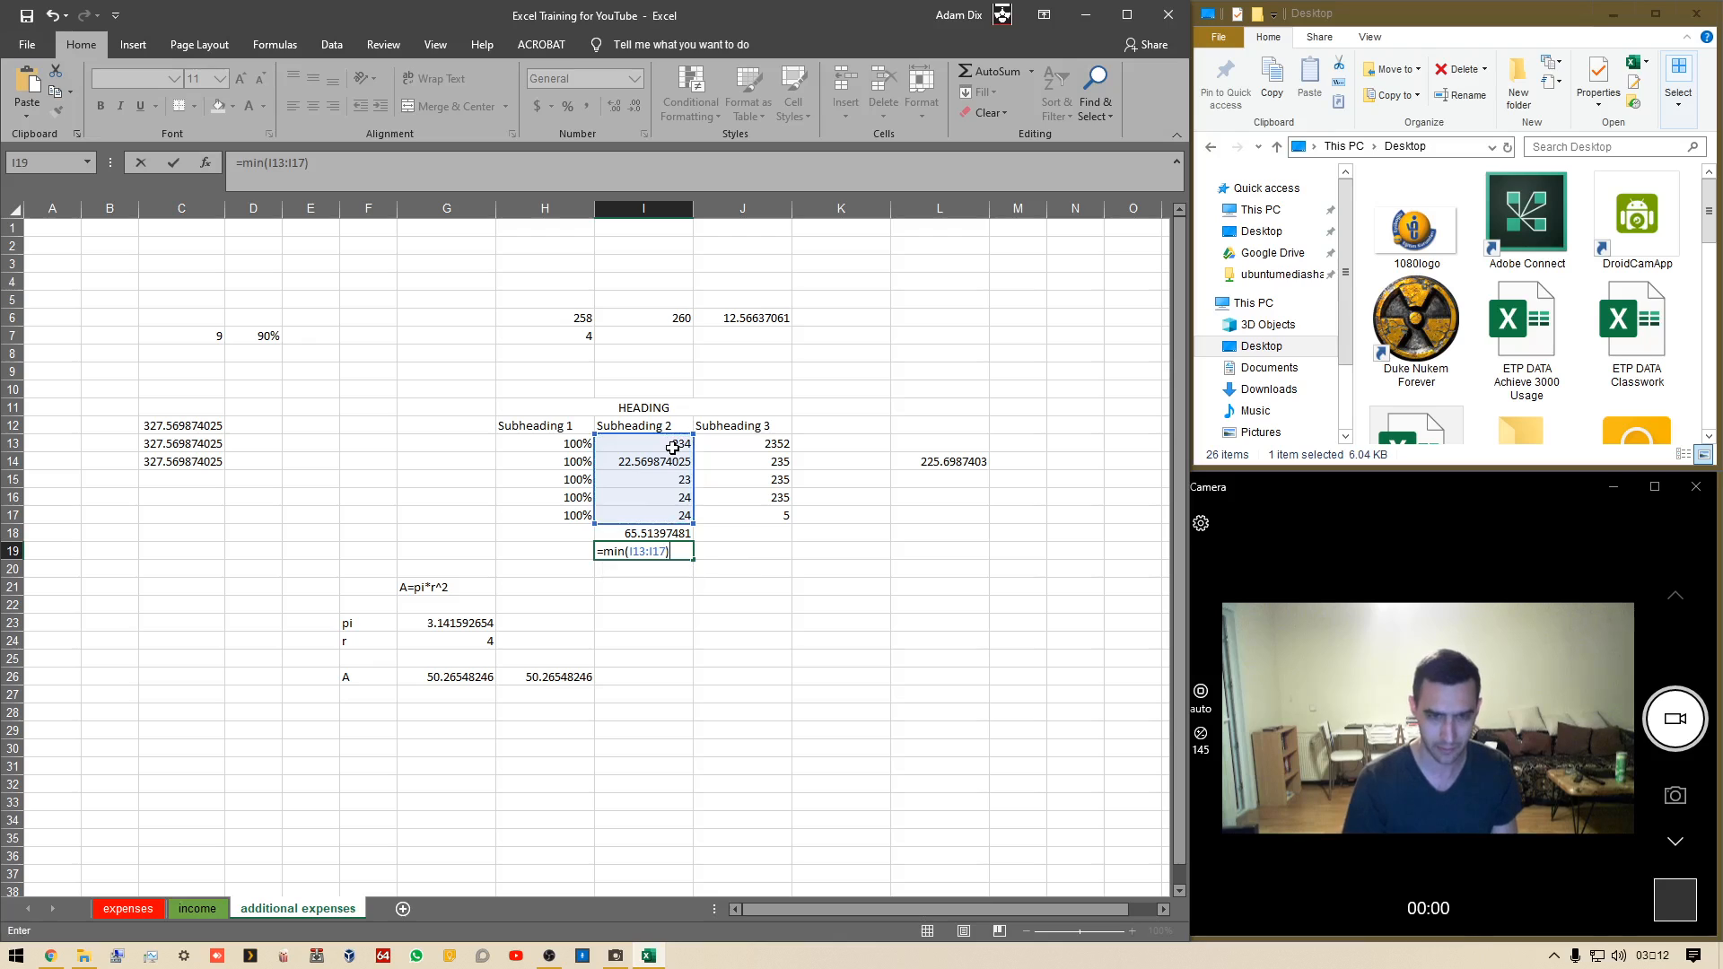
key("Return")
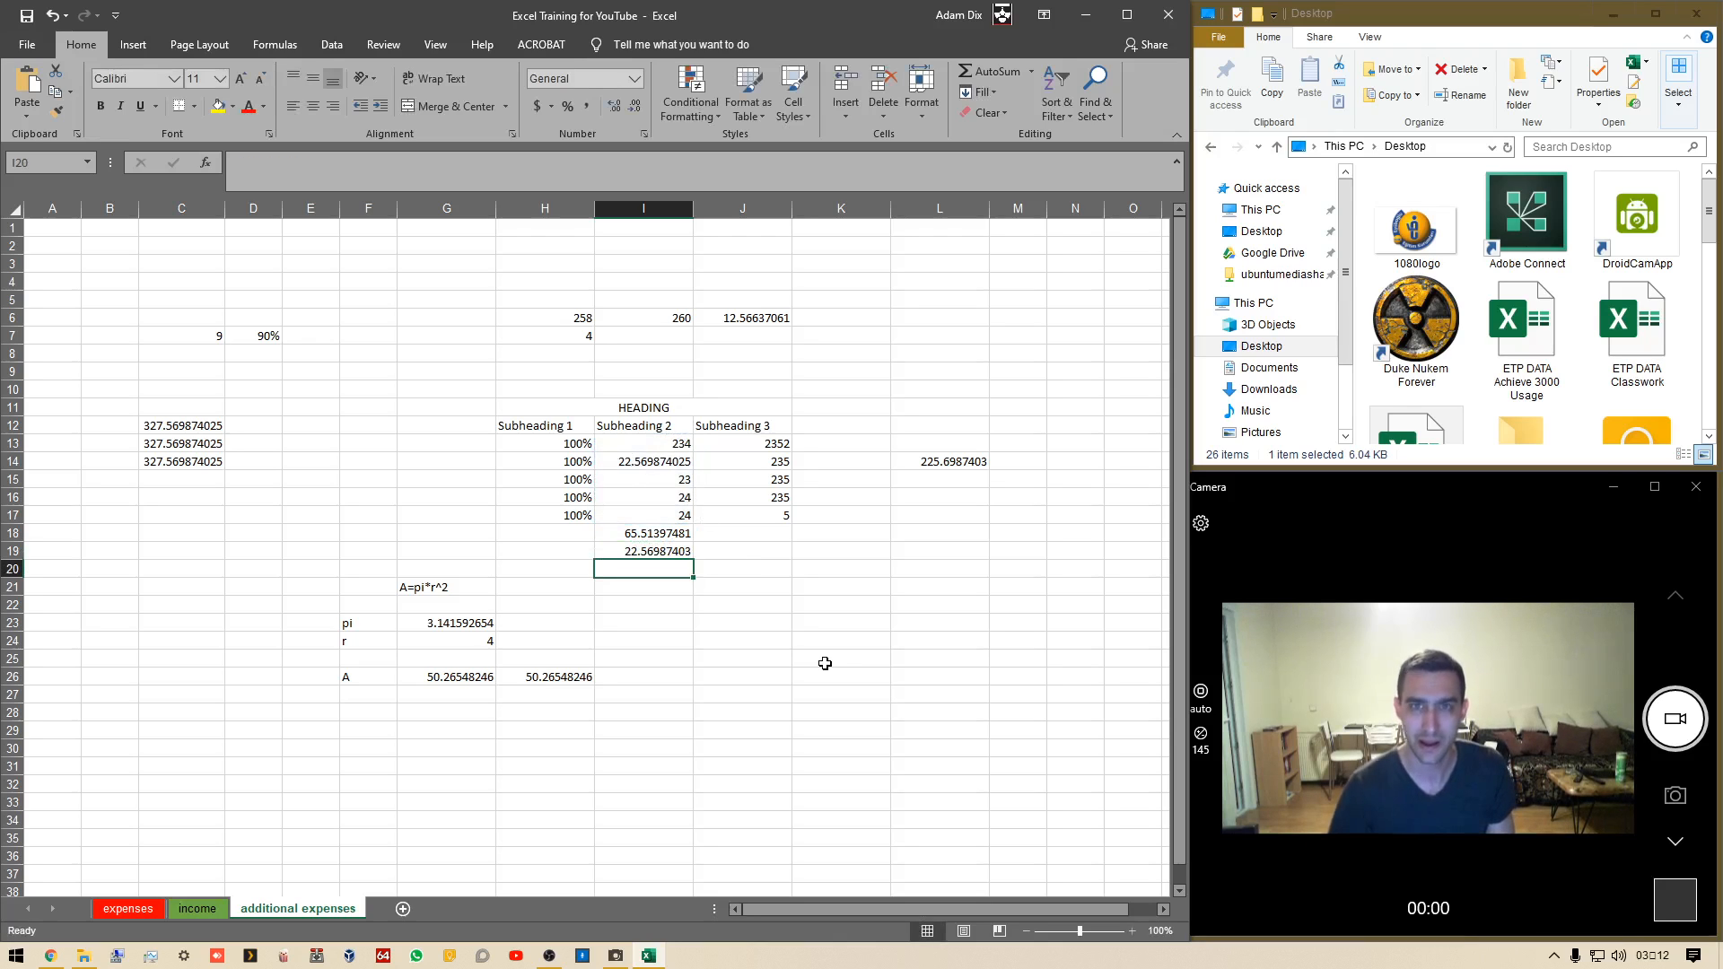
In I20, find the largest Subheading 2 value with =MAX(I13:I17)
type("=max(")
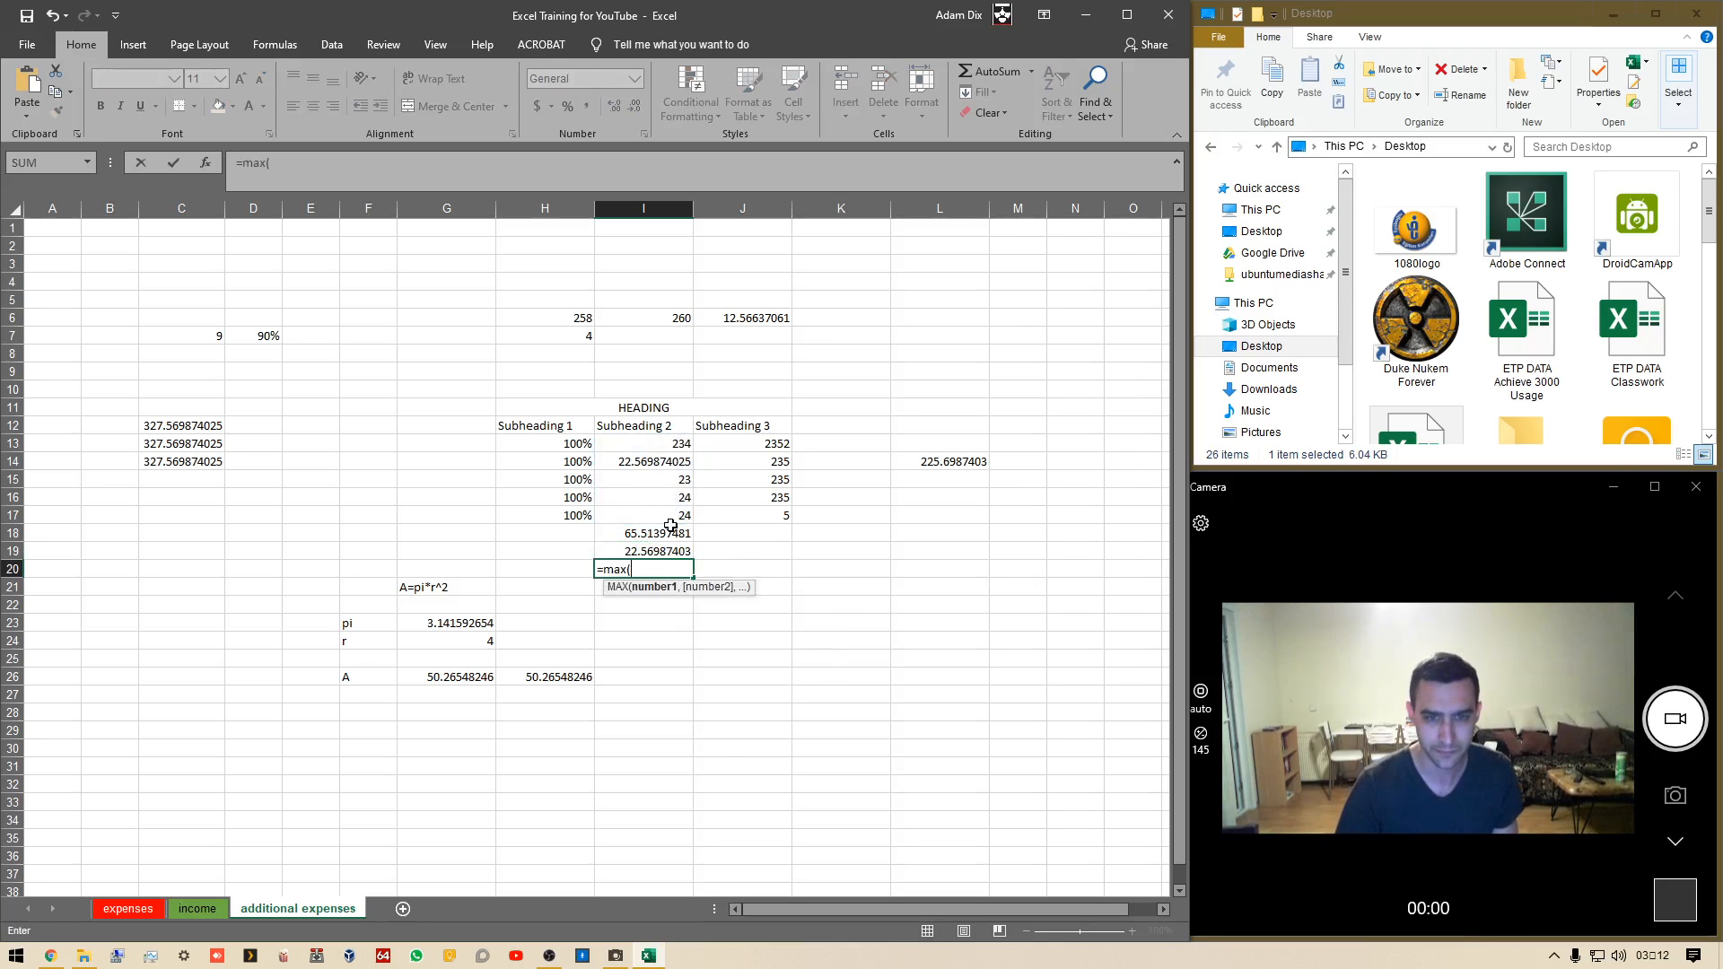
left_click_drag(670, 521, 663, 450)
type(")")
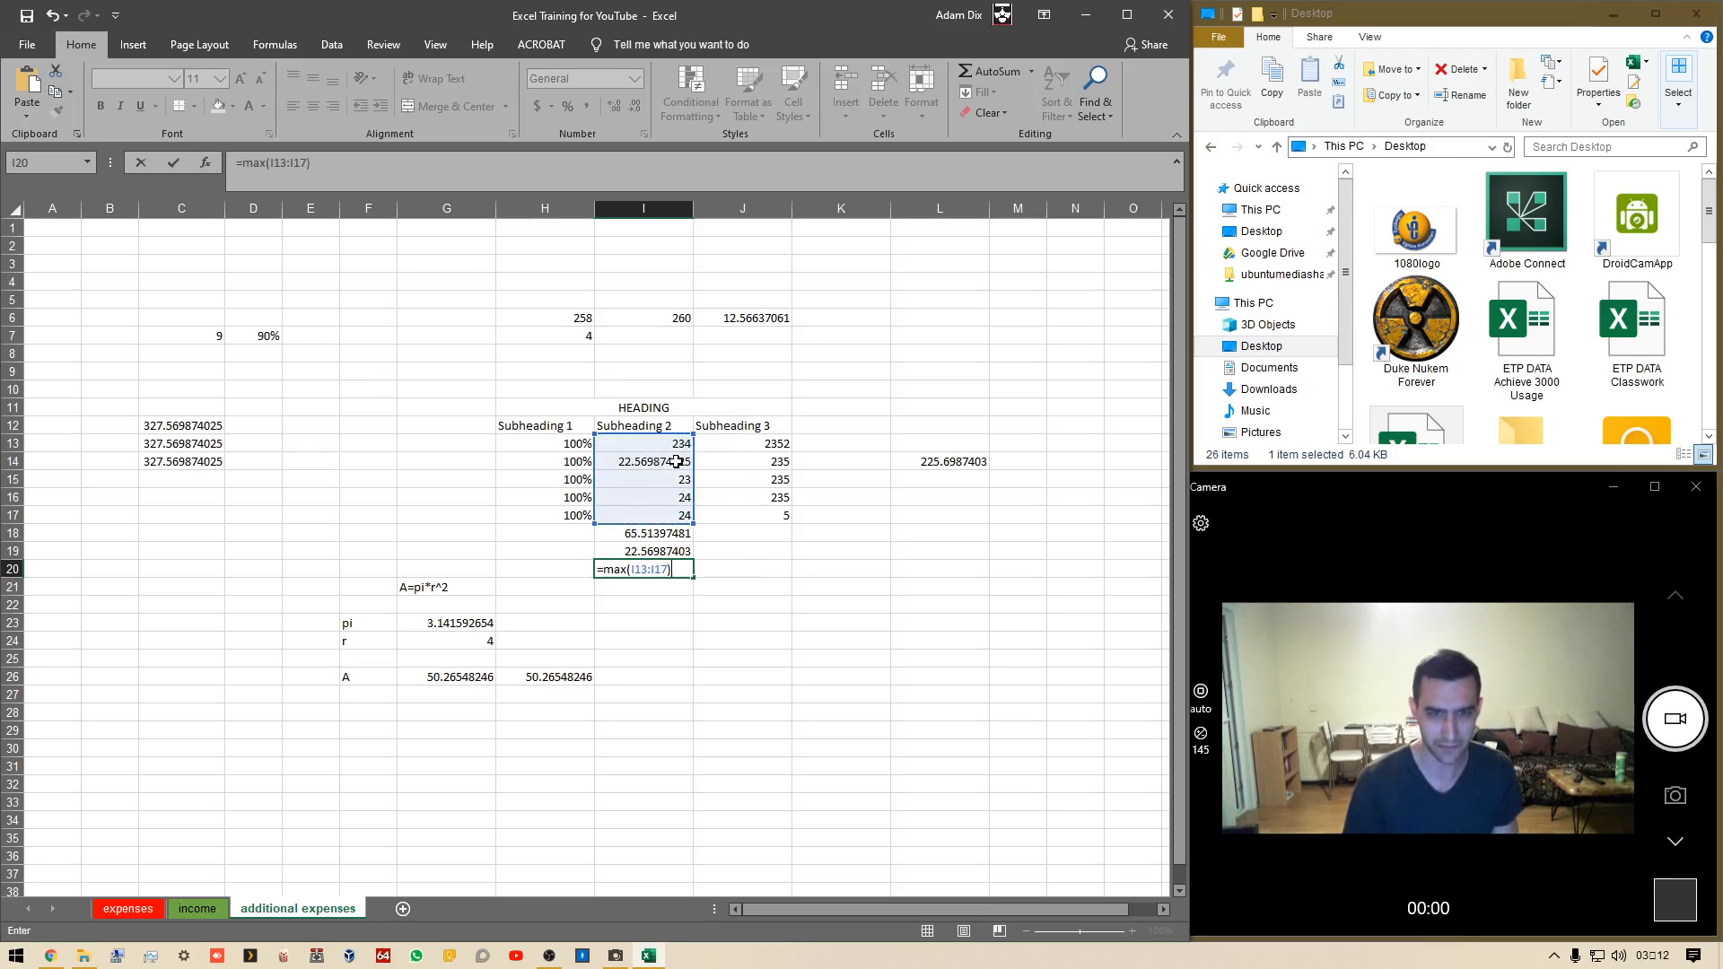
key("Return")
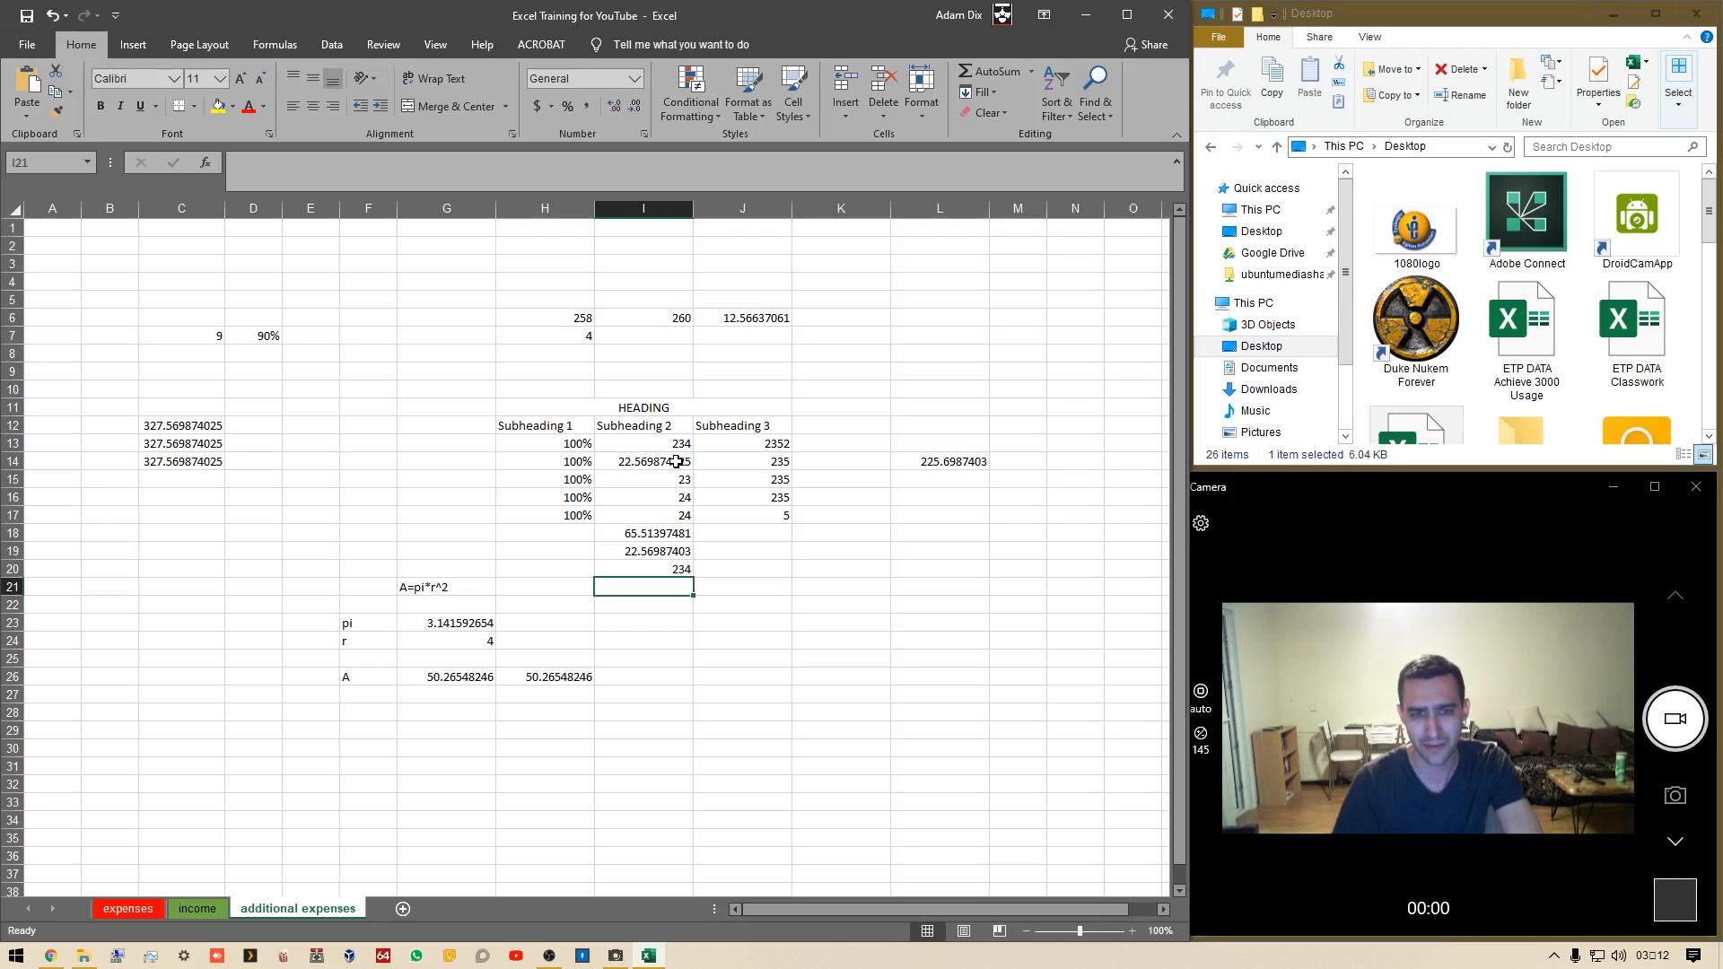
Inspect the contents of the Subheading 2 cells I13 and I14
left_click(677, 445)
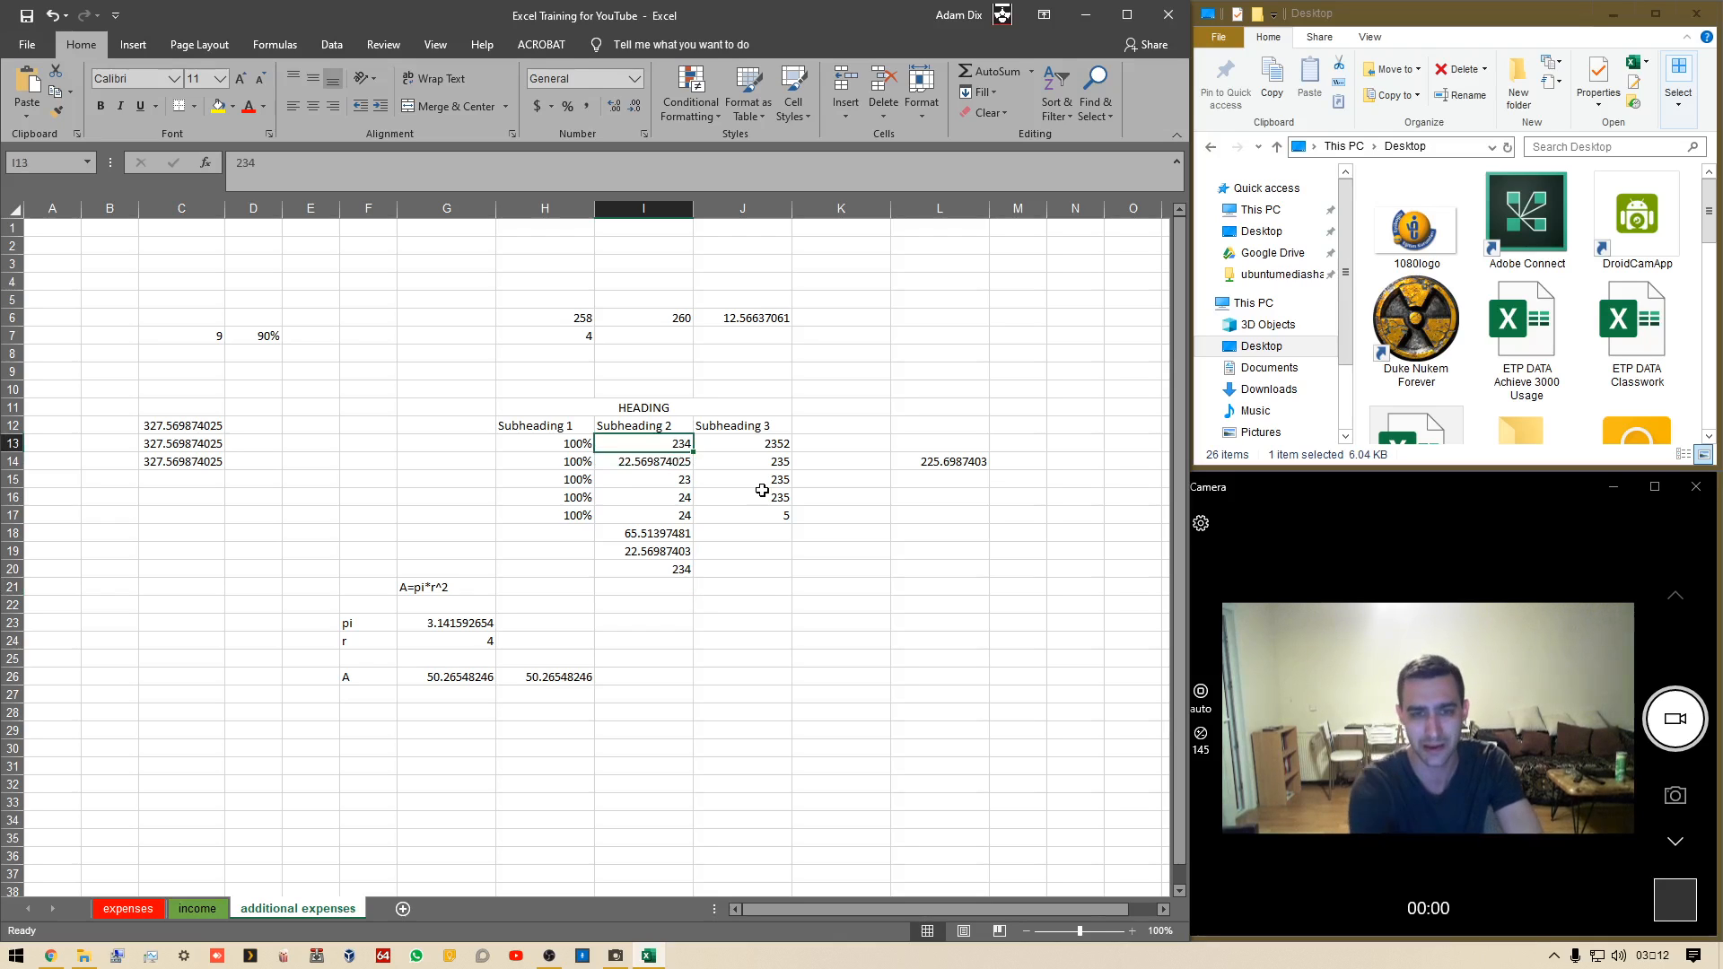
key("Down")
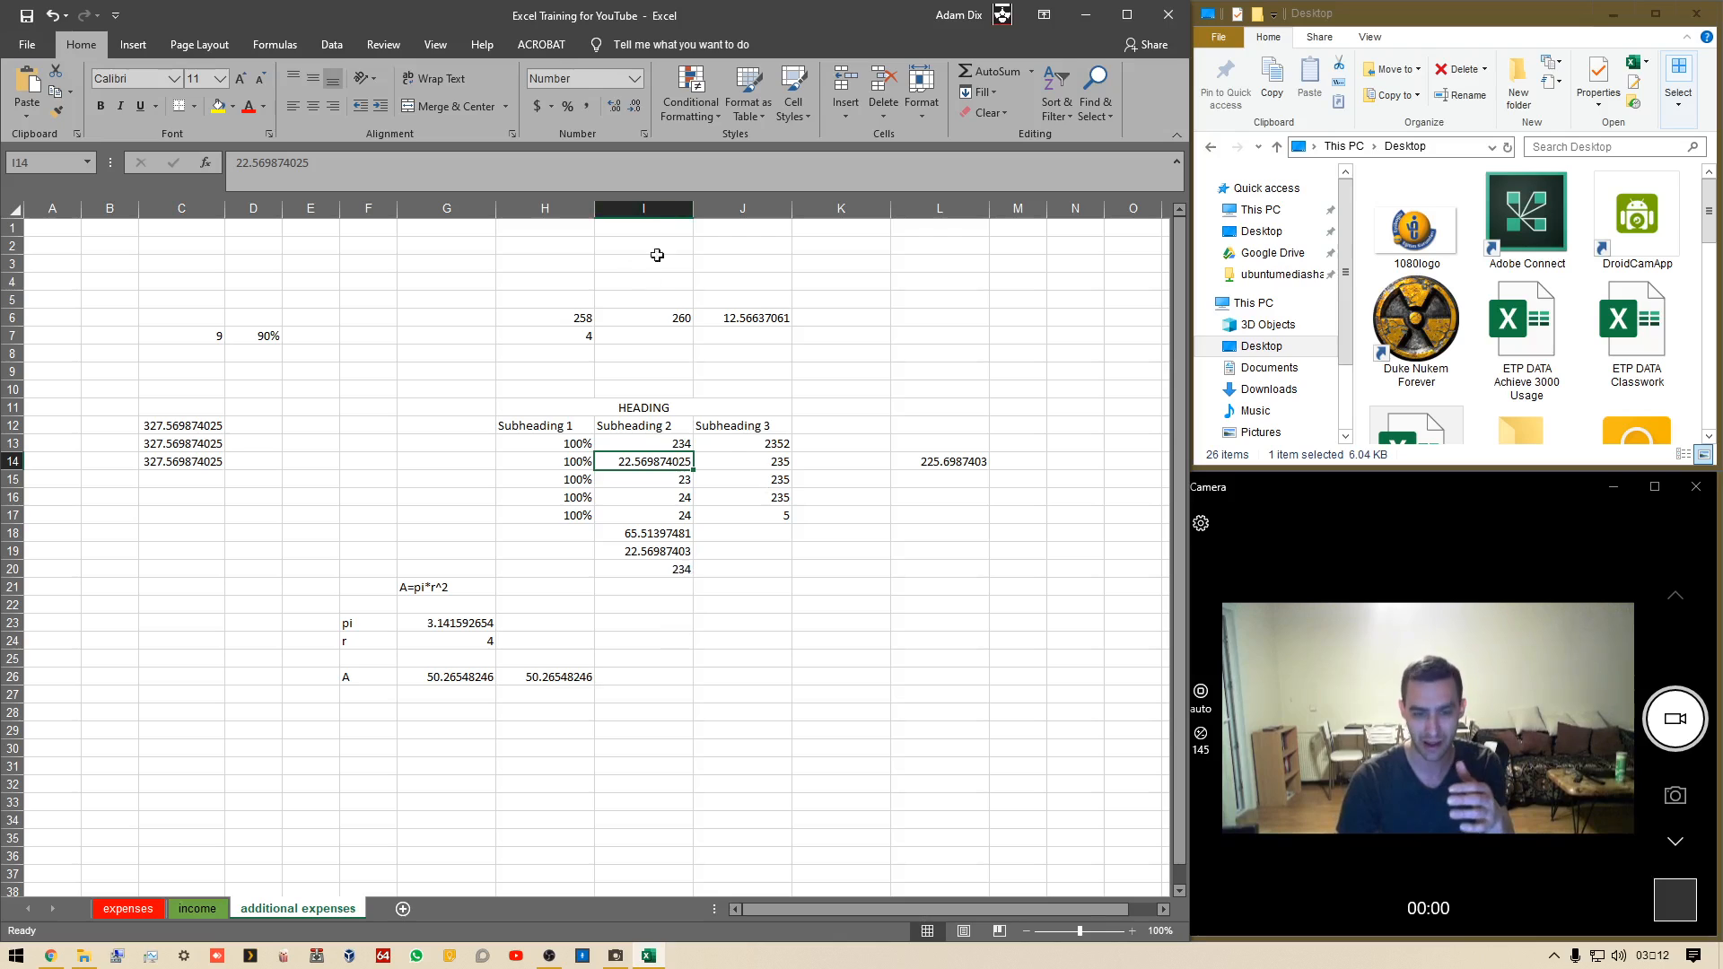
left_click(603, 212)
left_click(676, 725)
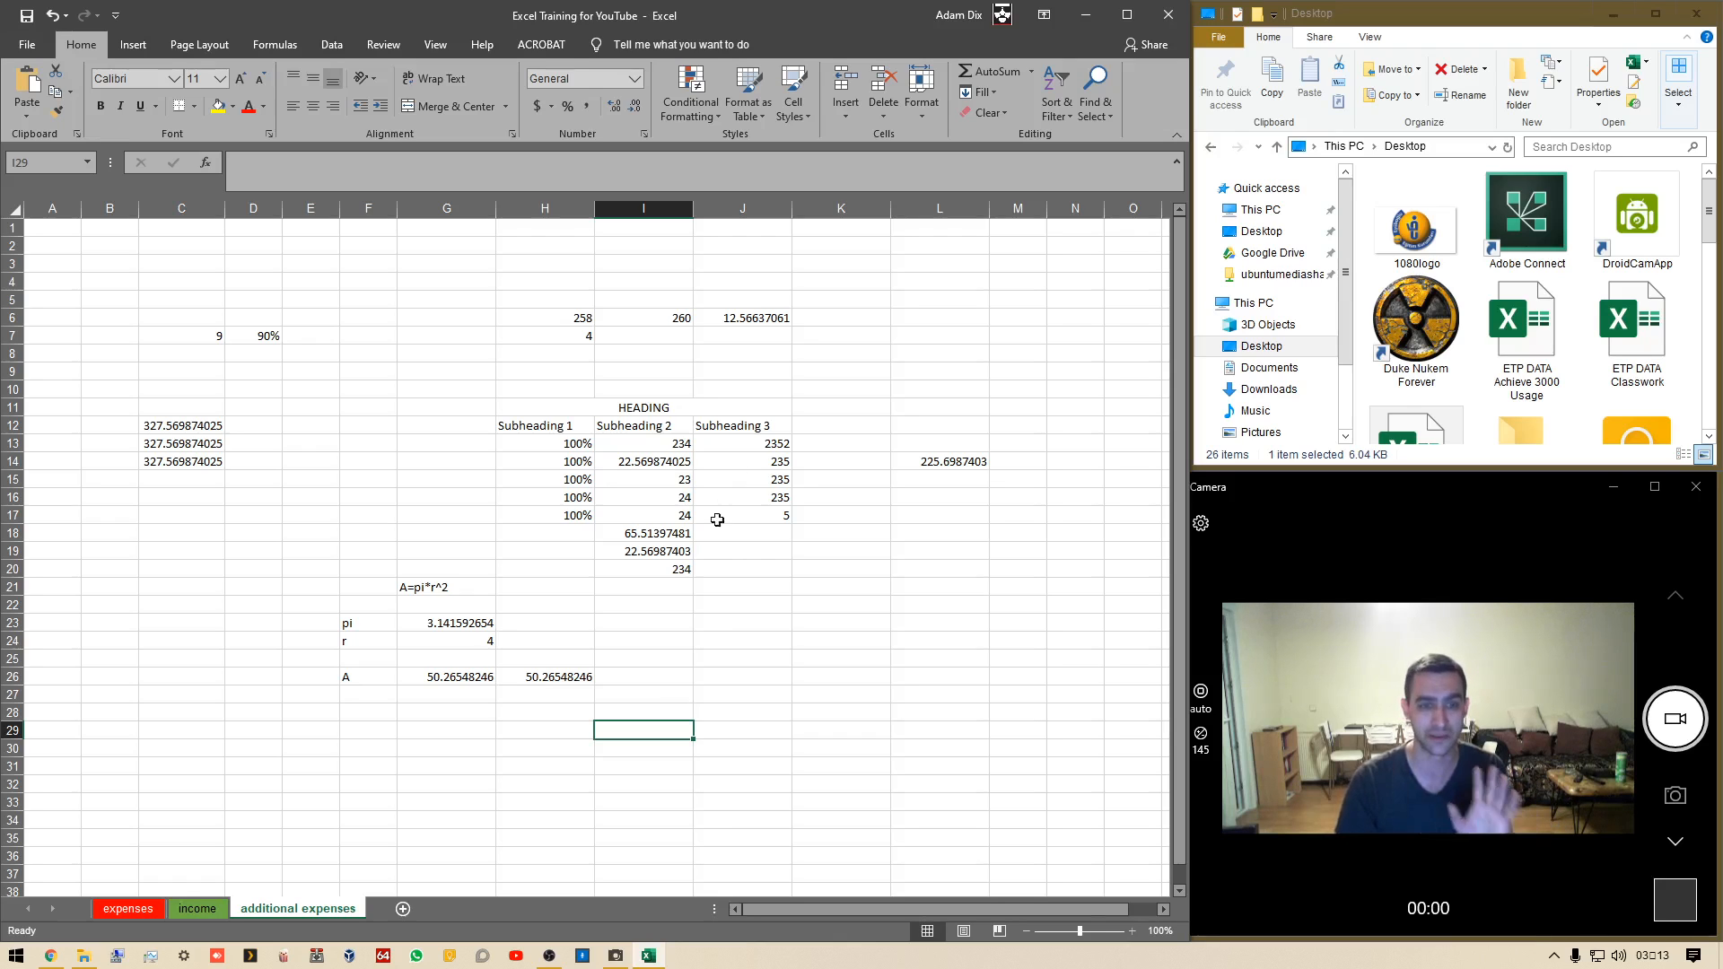
In J25, enter =PI()*(AVERAGE(J13:J17))-(MIN(I13:I20)) combining pi, the Subheading 3 average and a minimum
left_click(754, 665)
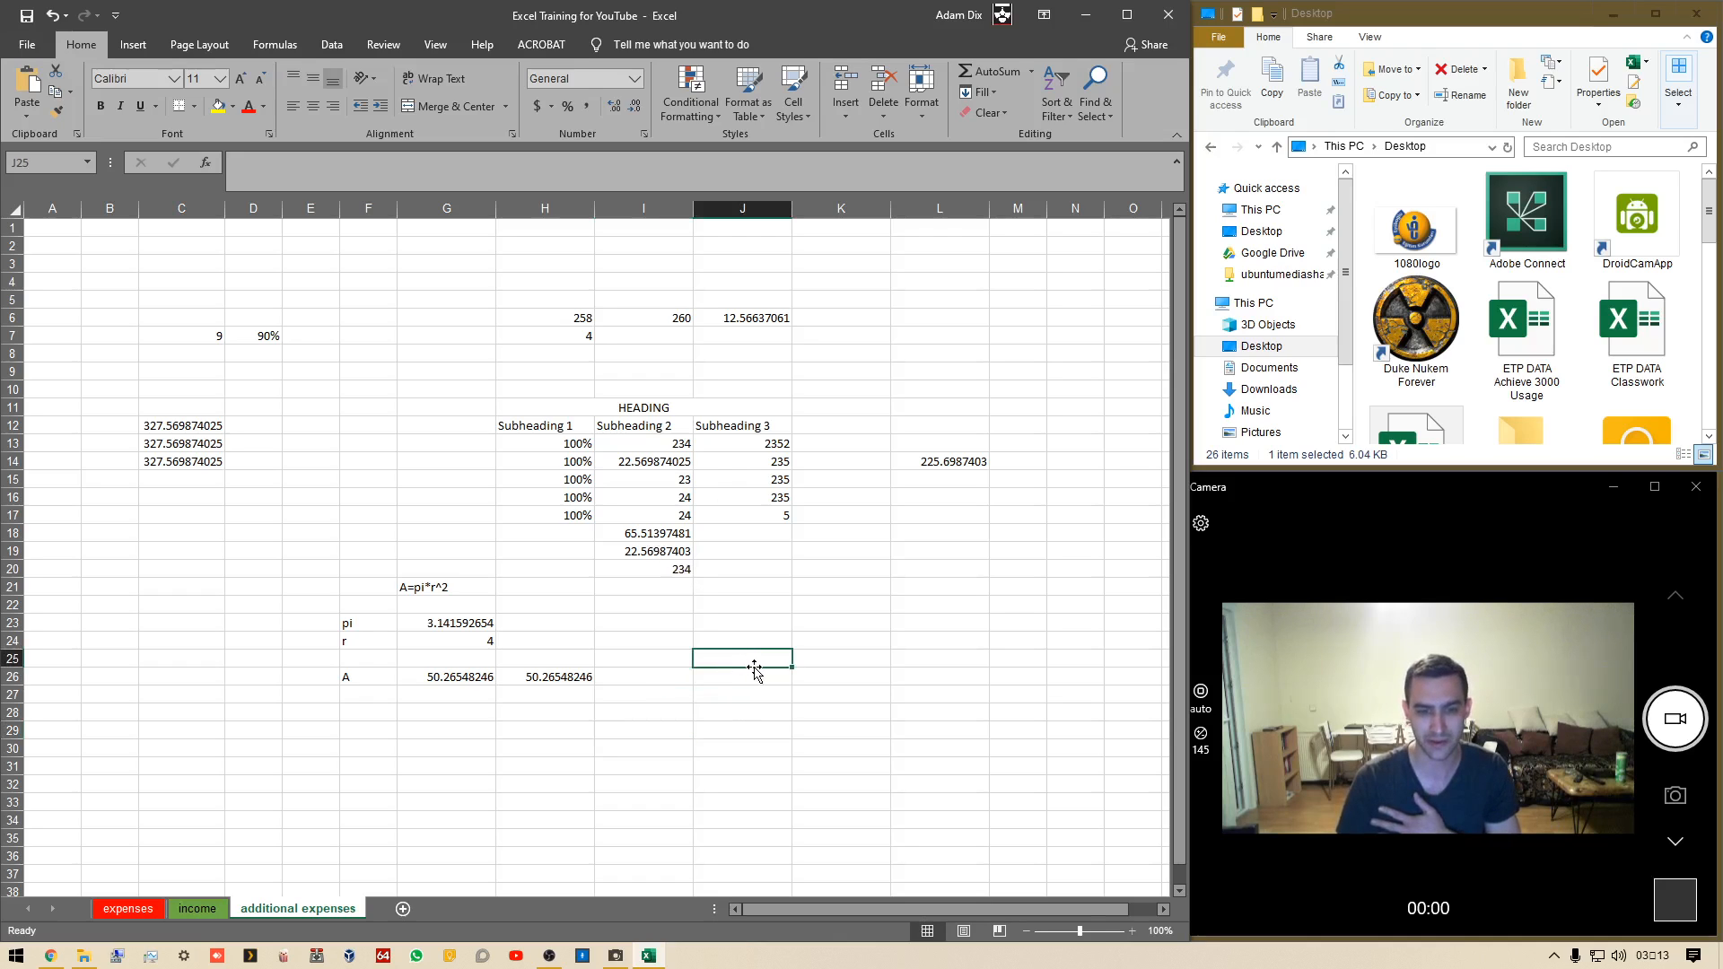
type("-")
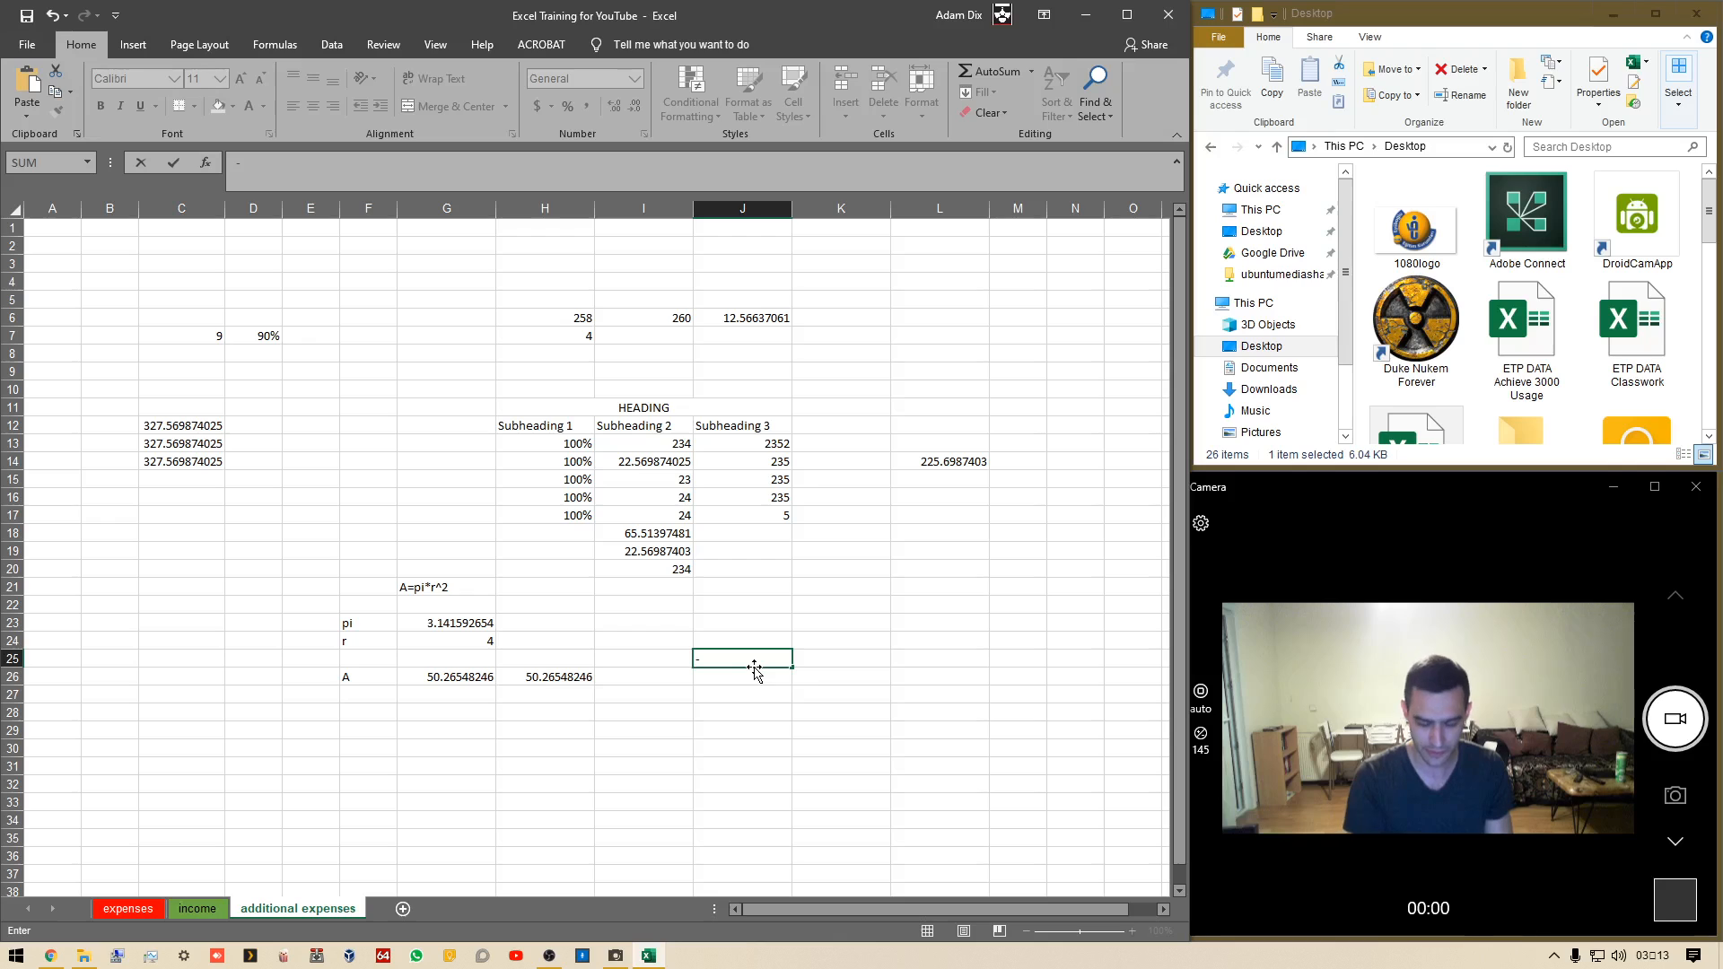
key("BackSpace")
type("=")
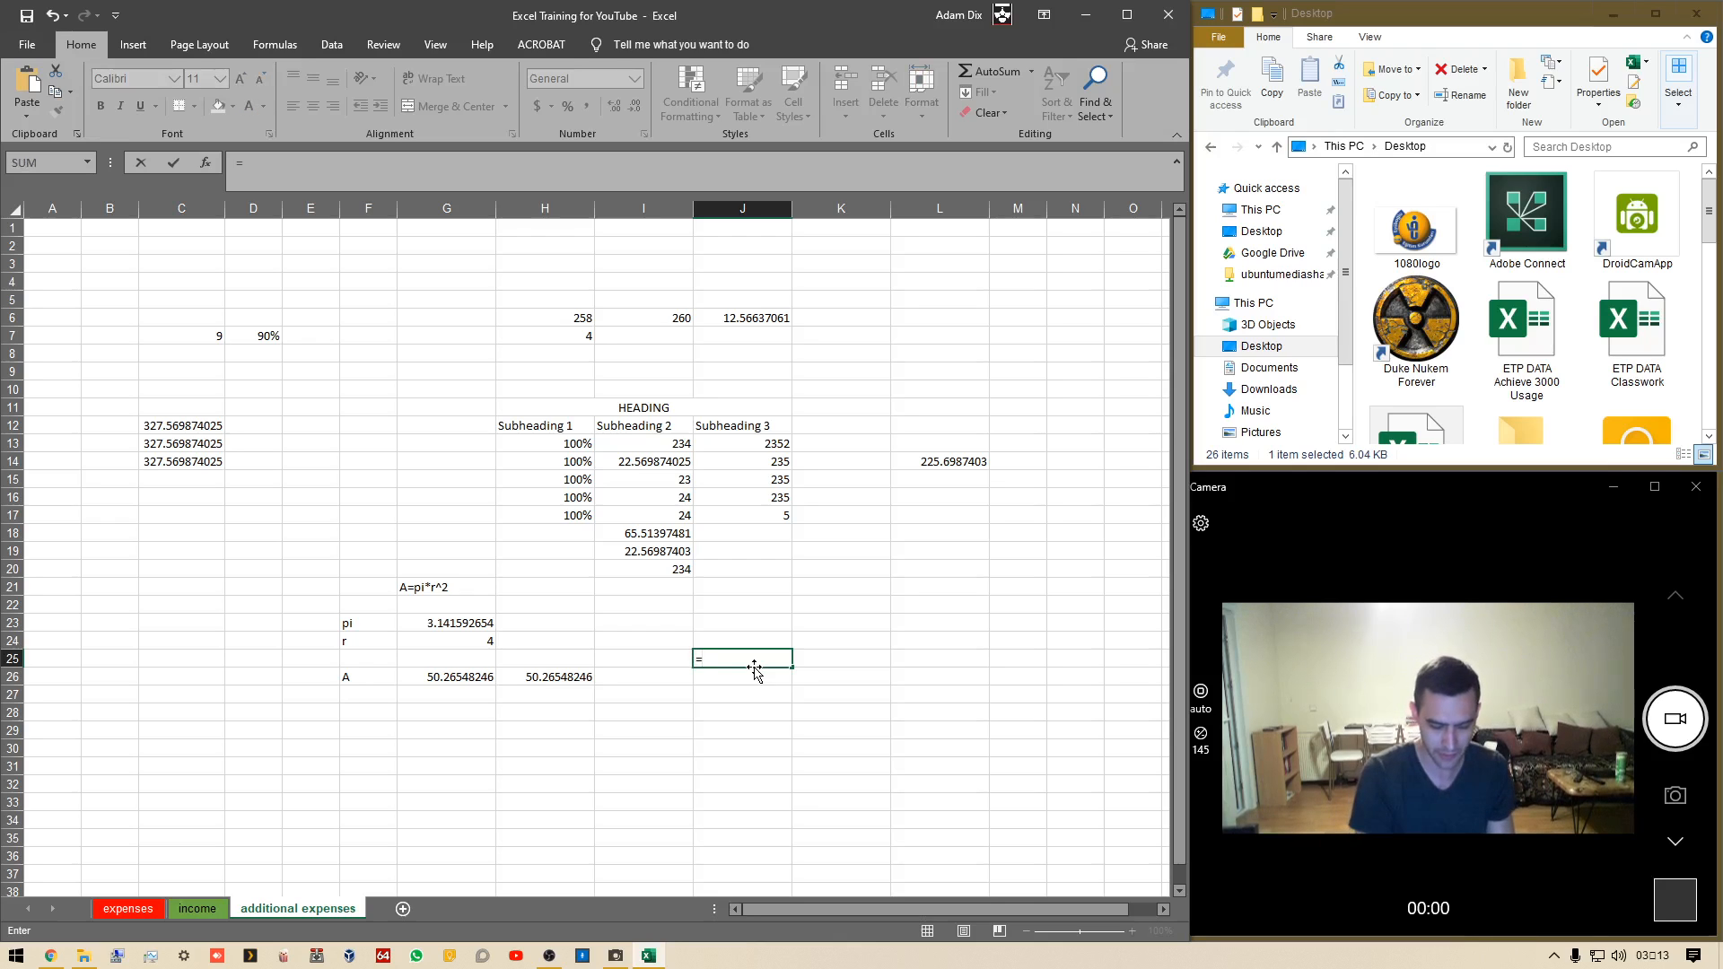
type("pi()")
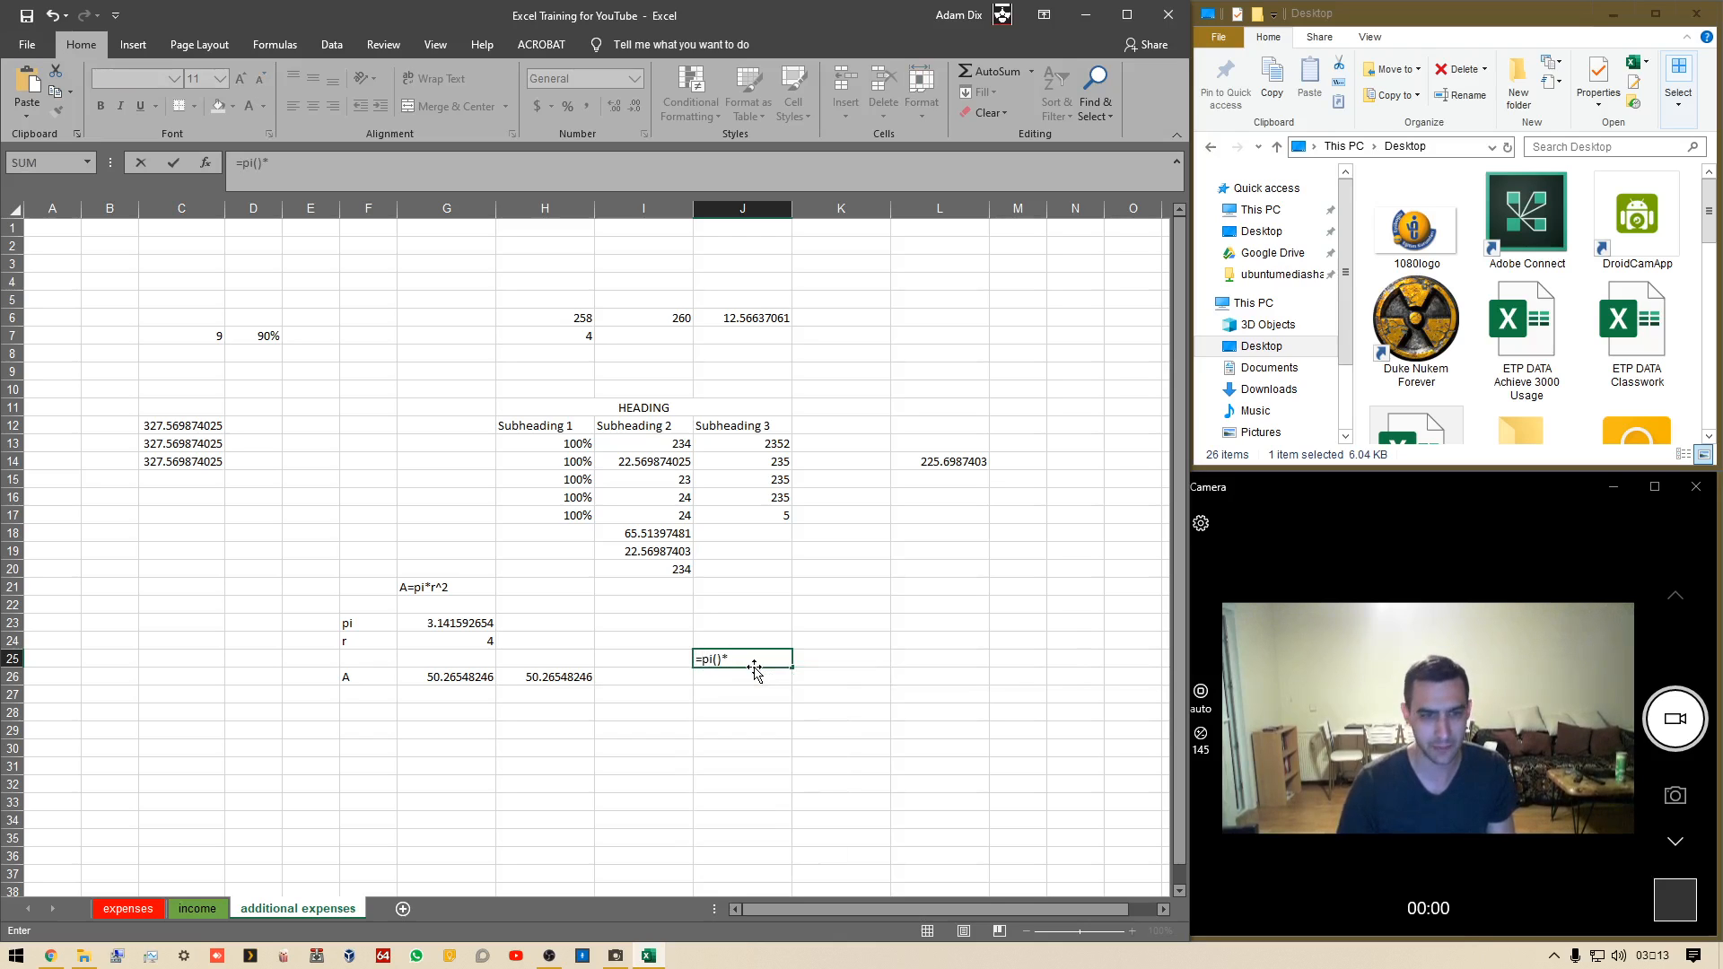
type("*(avert")
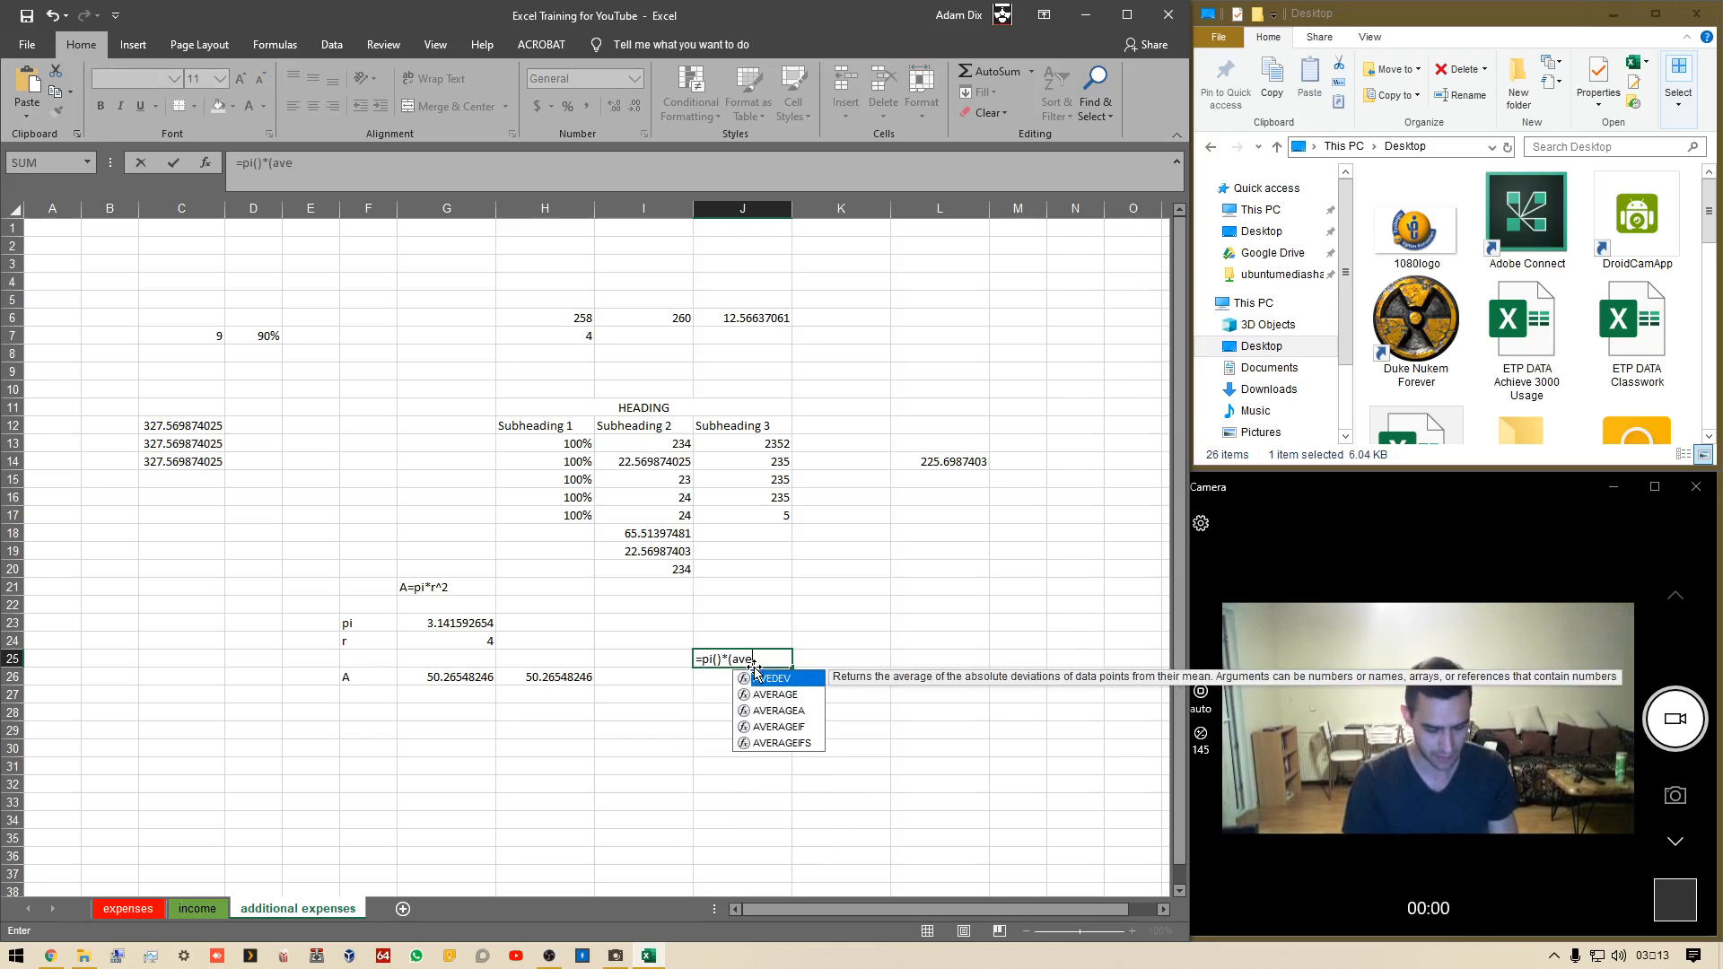
key("BackSpace")
key("BackSpace")
type("rage(")
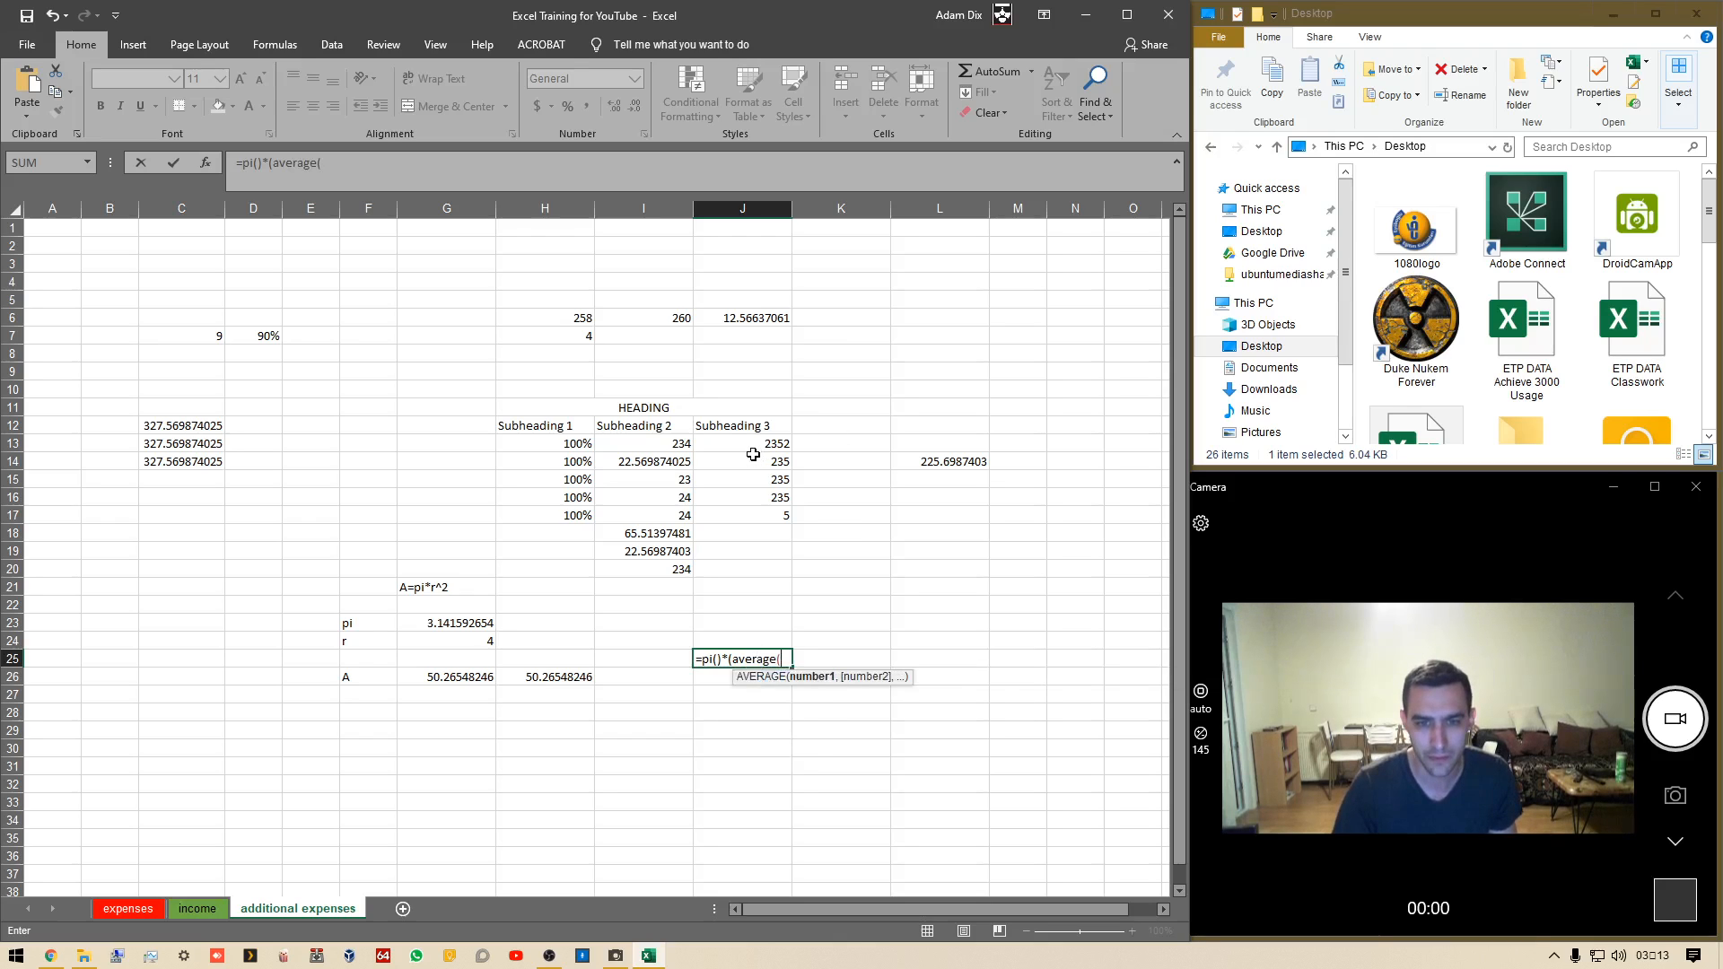
left_click_drag(753, 445, 759, 520)
type(")")
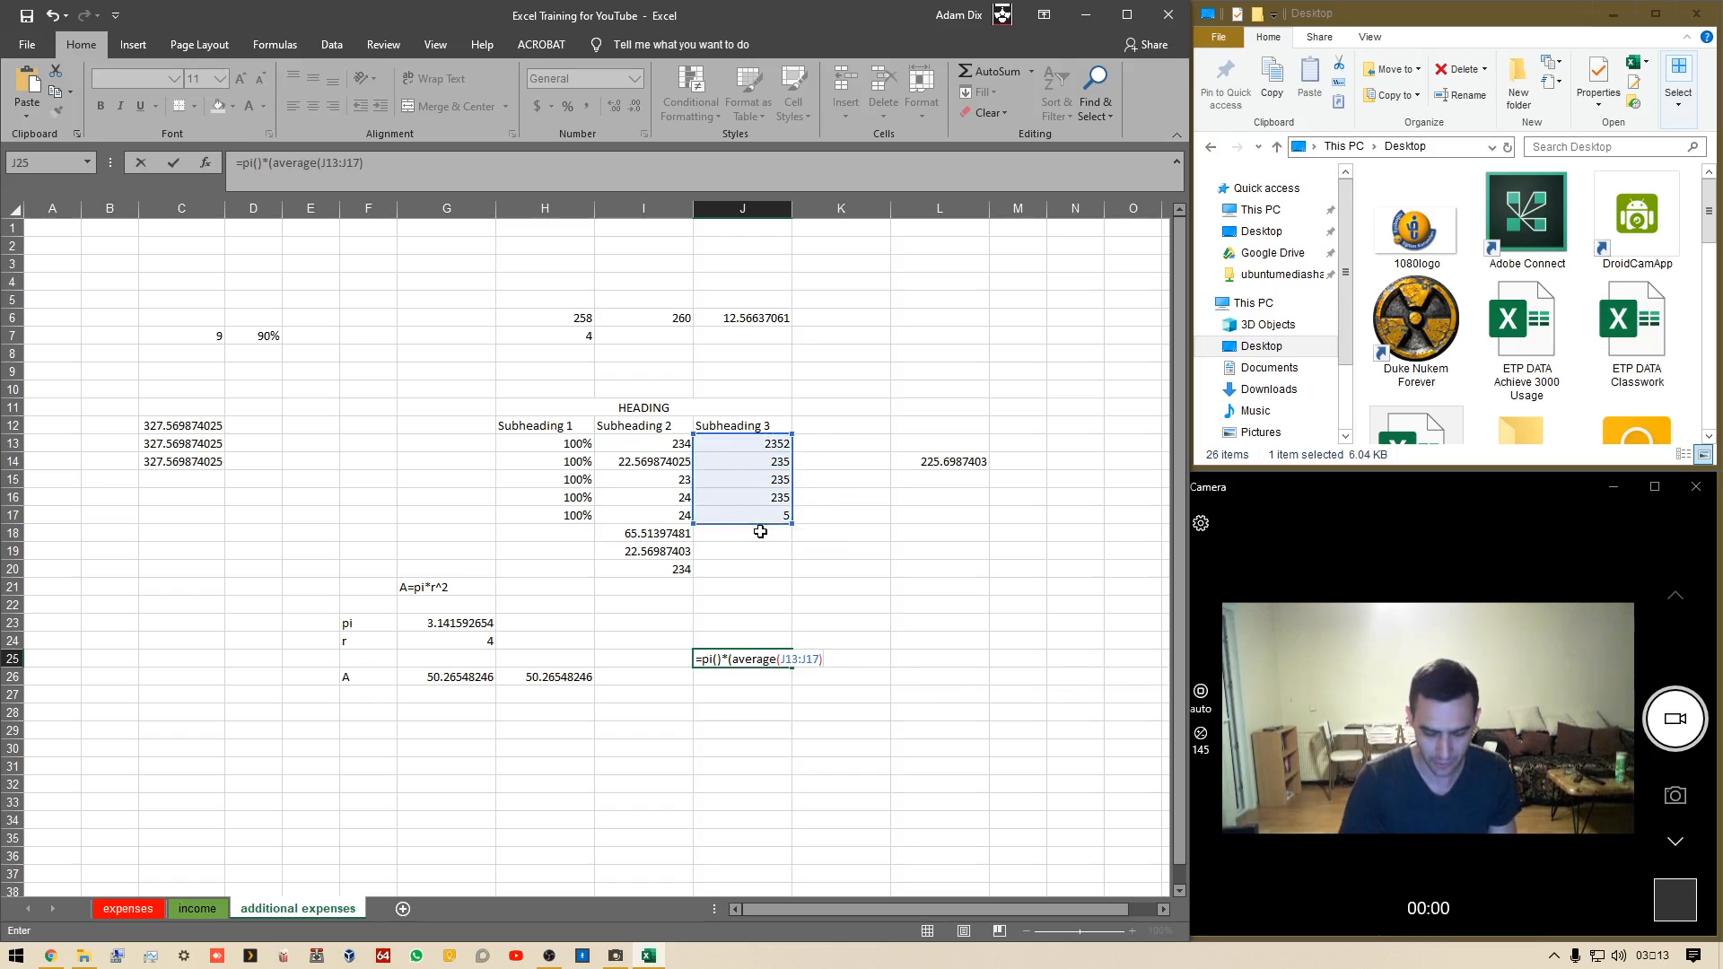
type(")-")
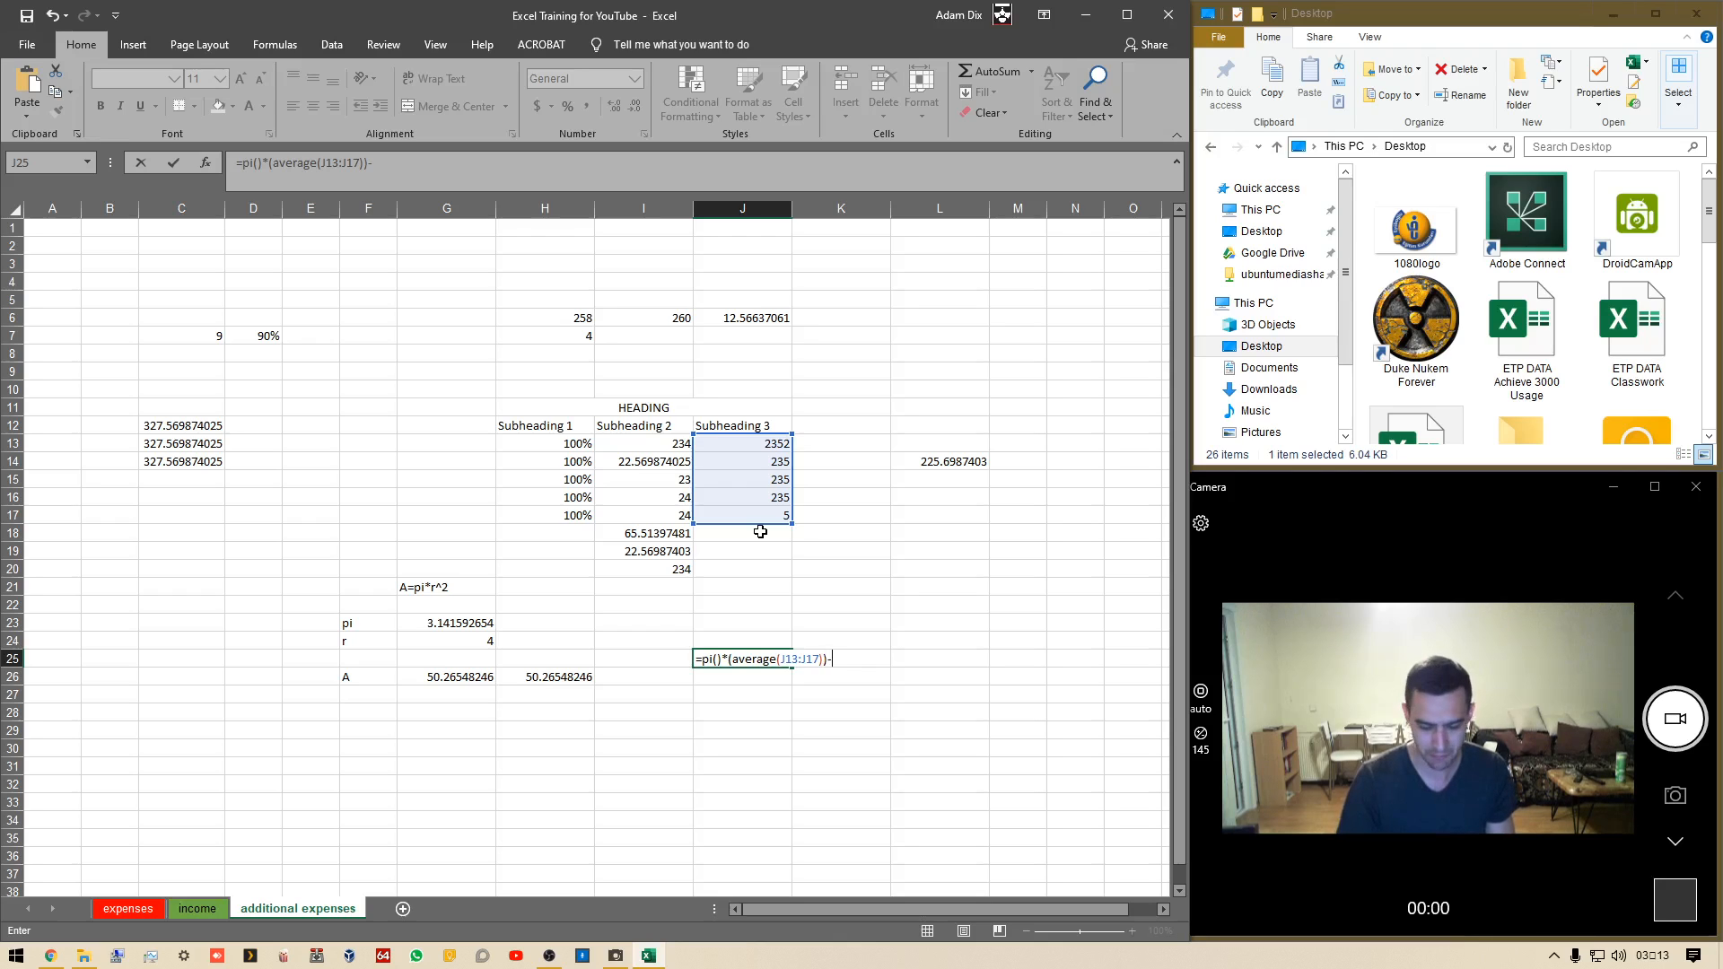
type("(min(")
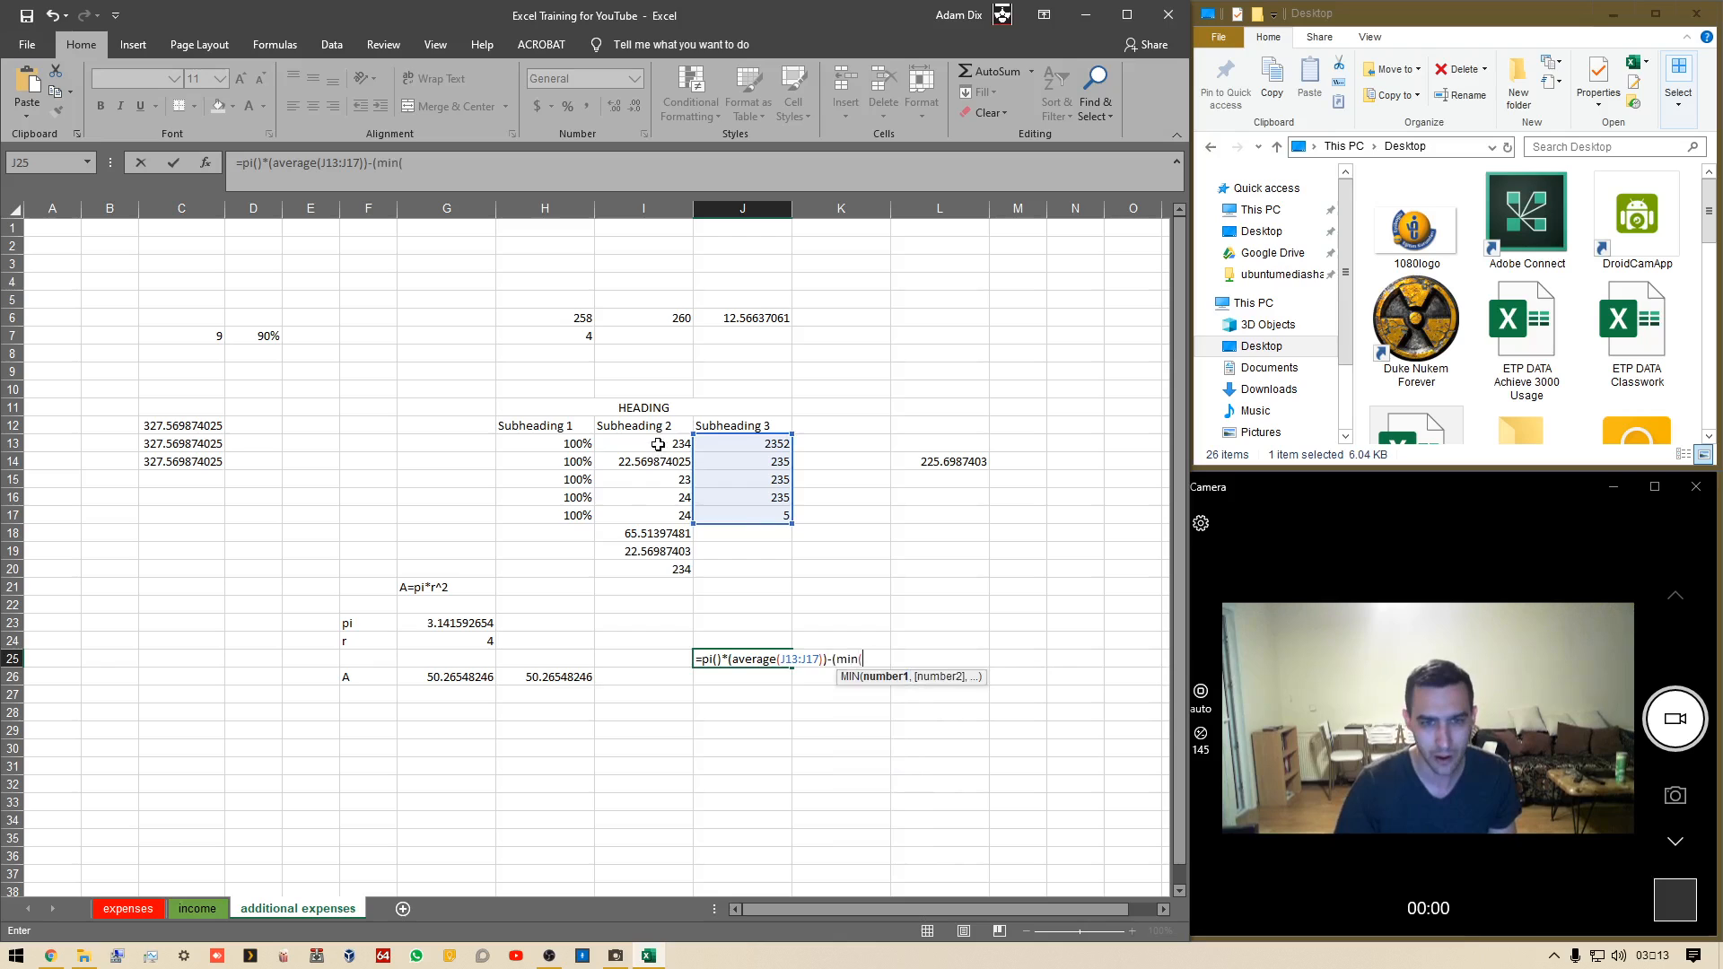
left_click_drag(656, 444, 662, 571)
type(")")
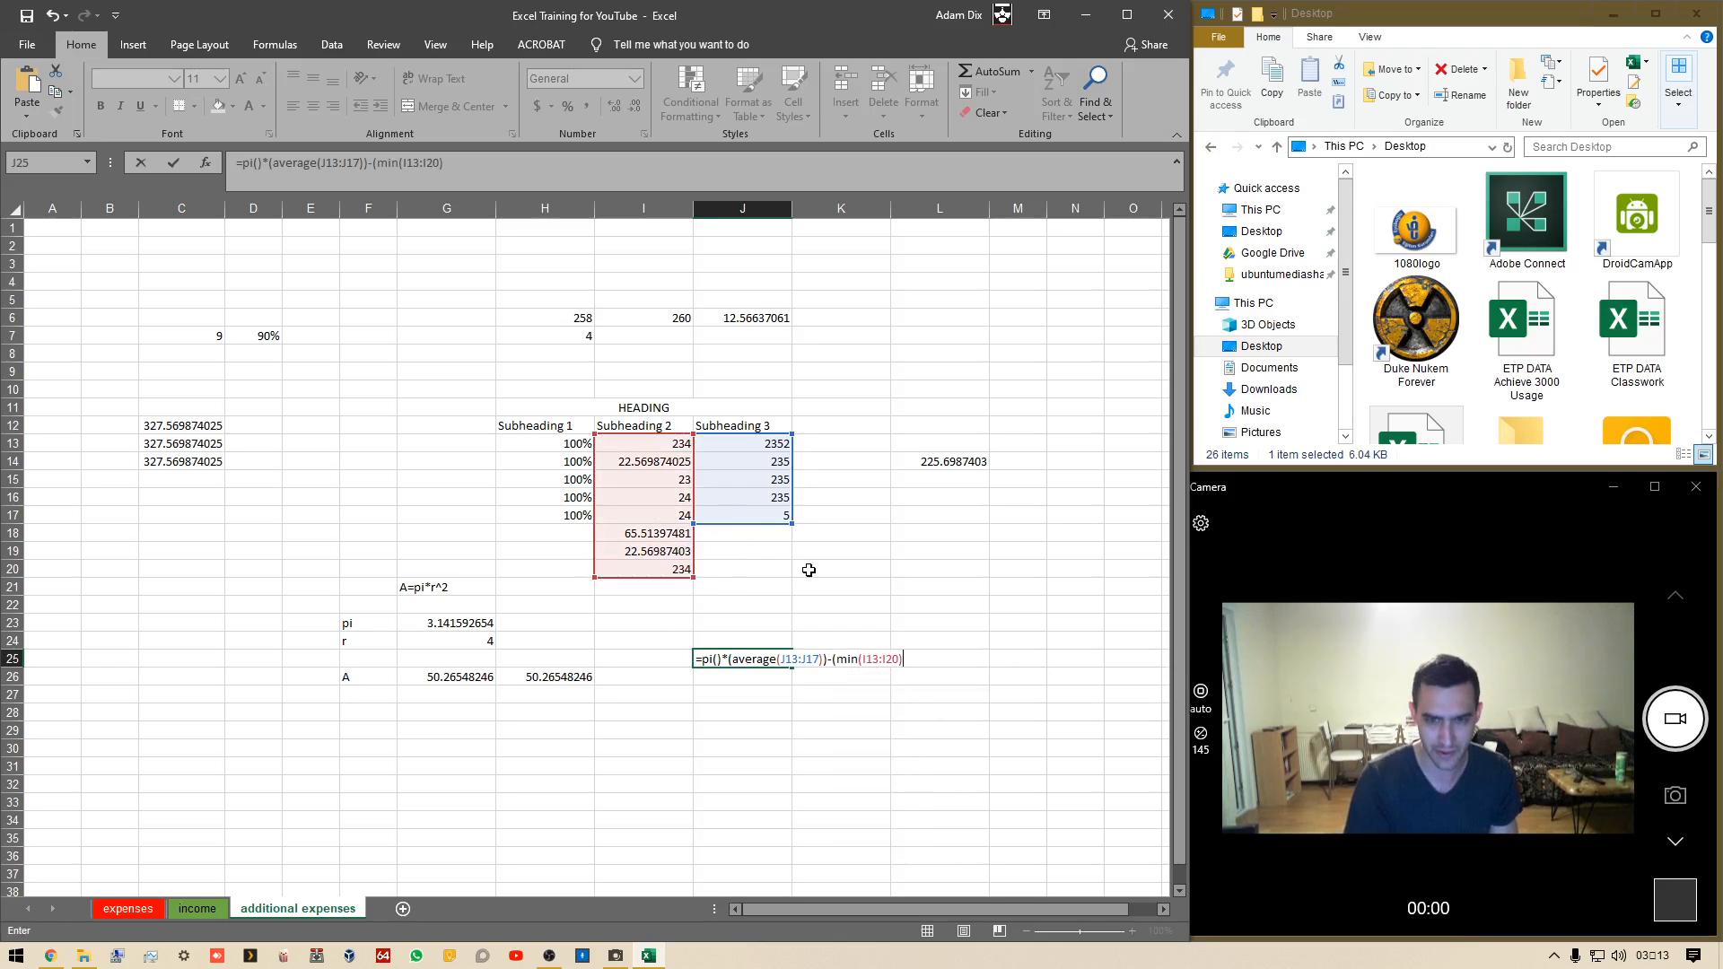
type(")")
key("Return")
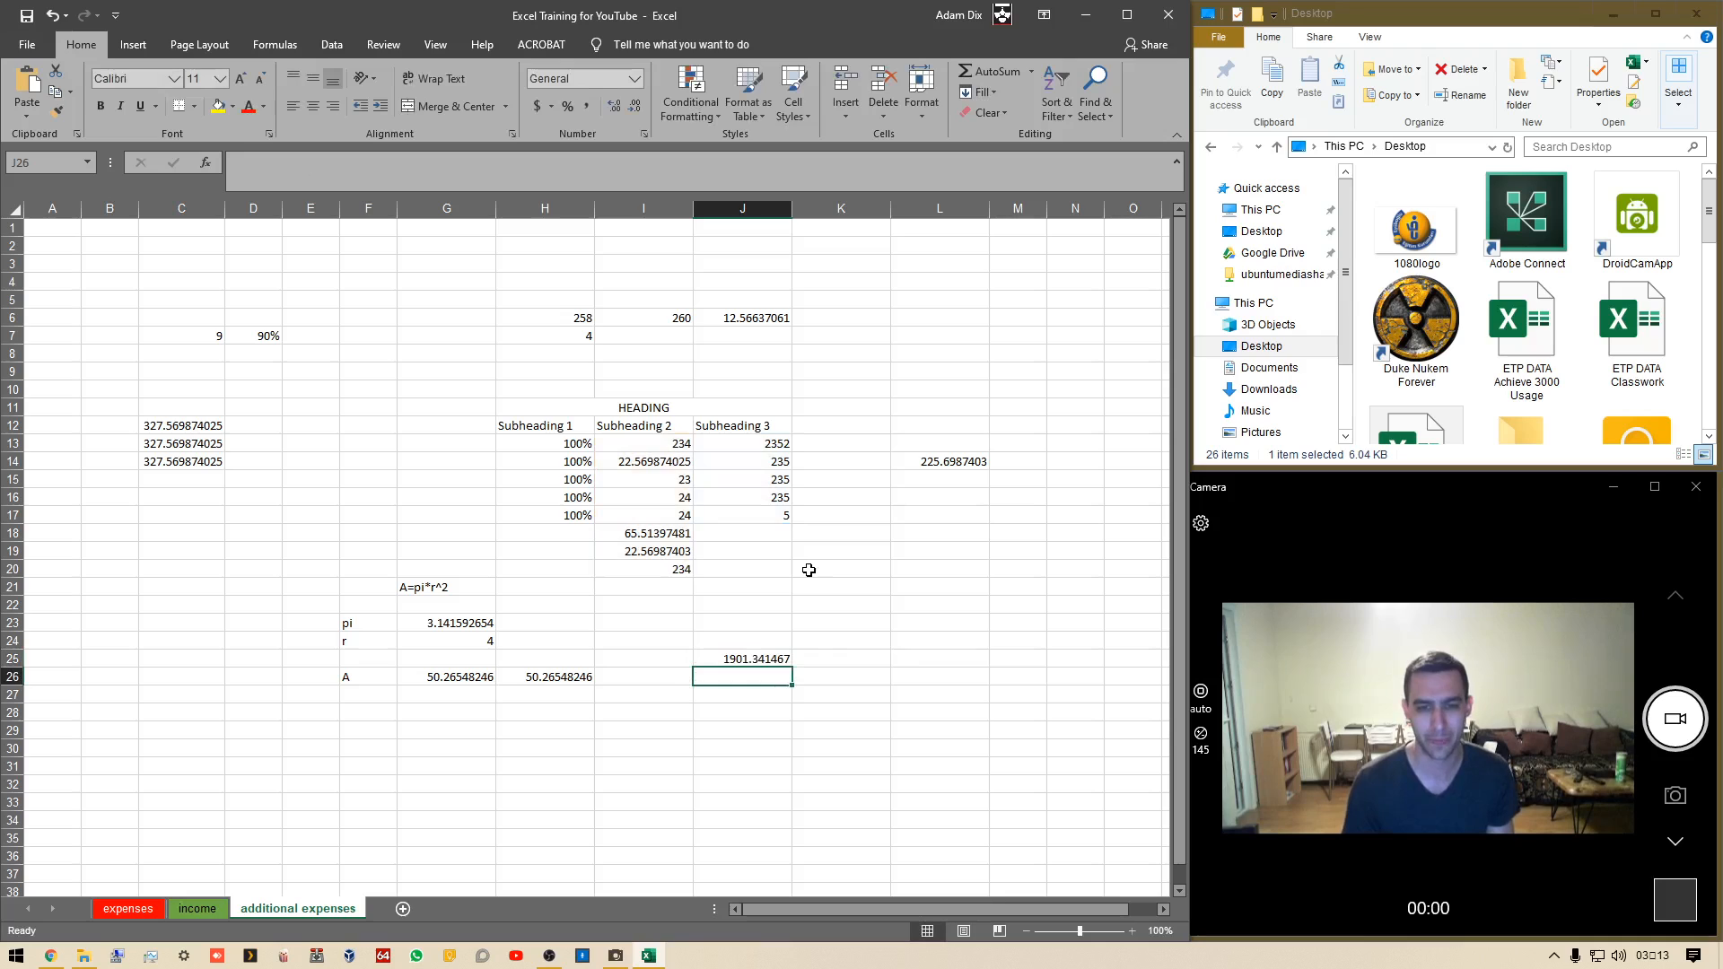
Open the J25 formula for review and leave it without changes
key("Up")
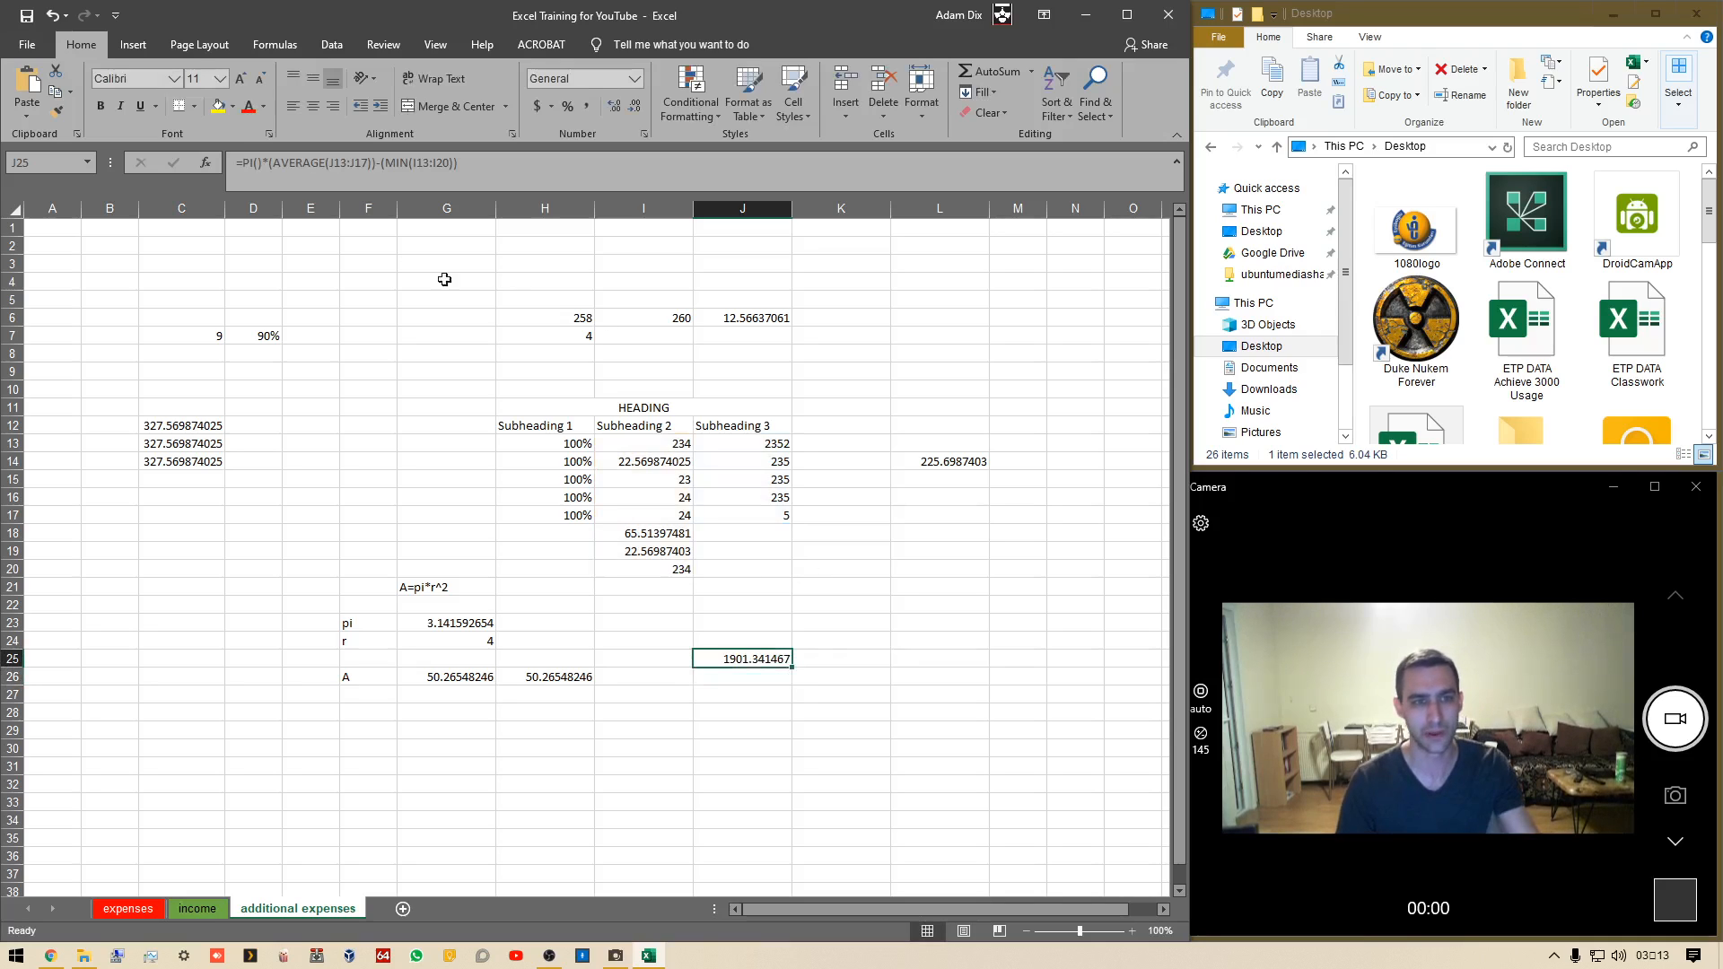
left_click(310, 163)
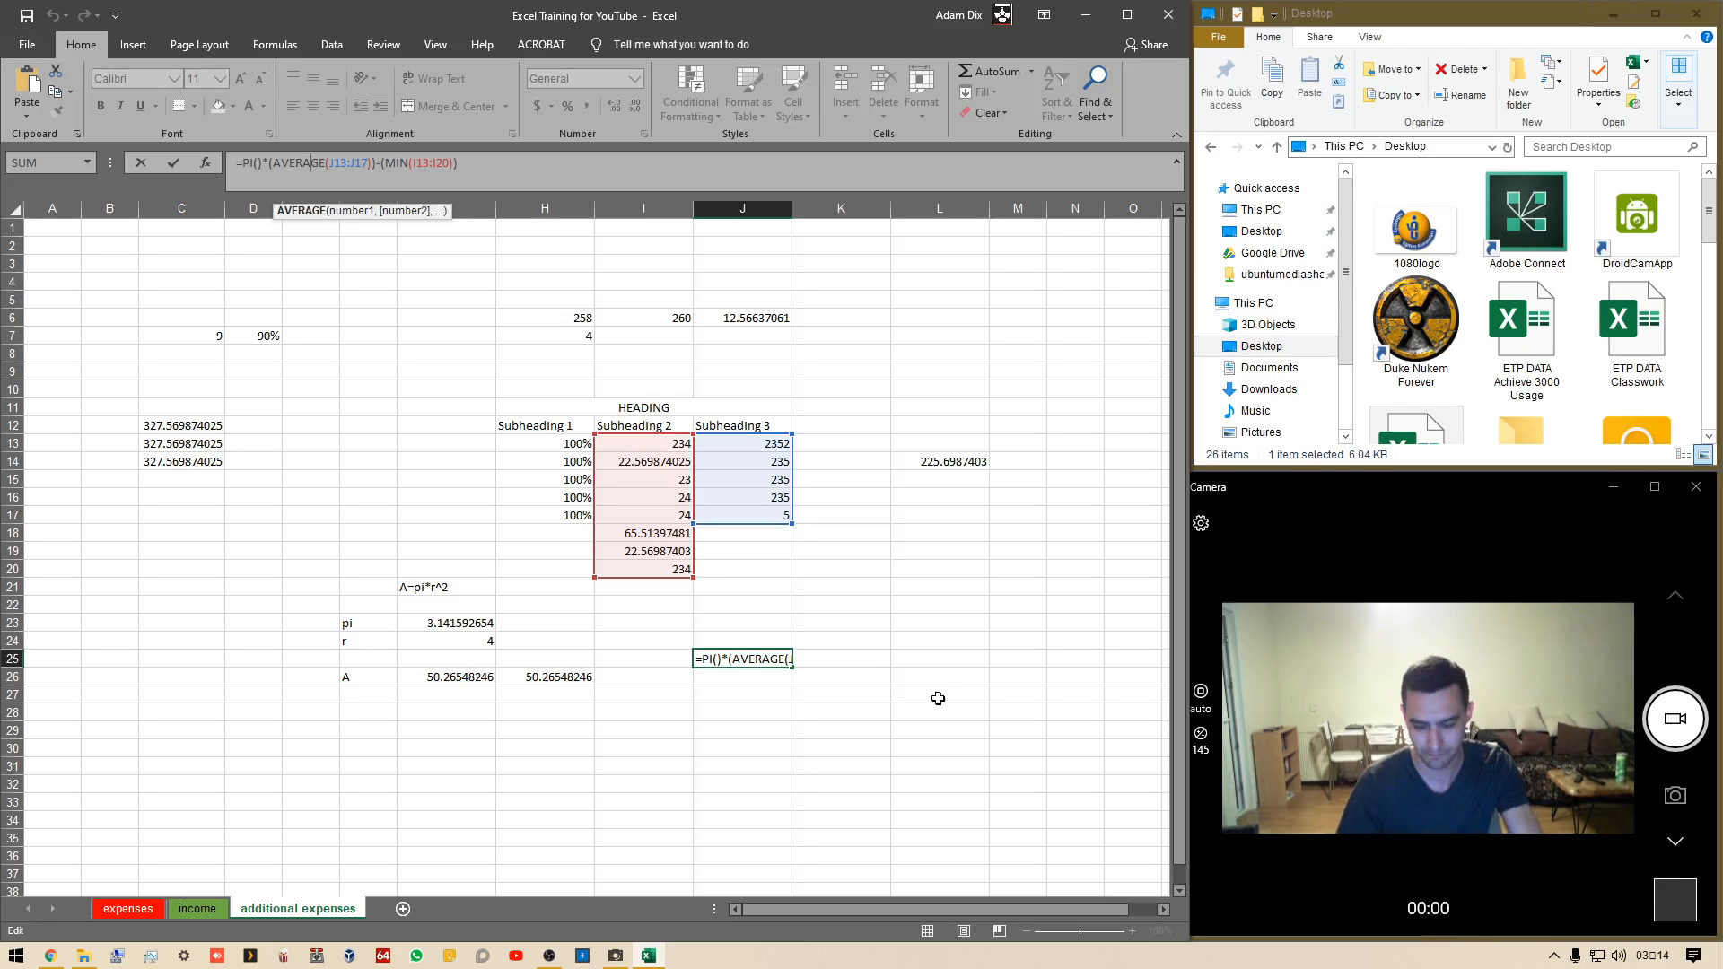
key("Return")
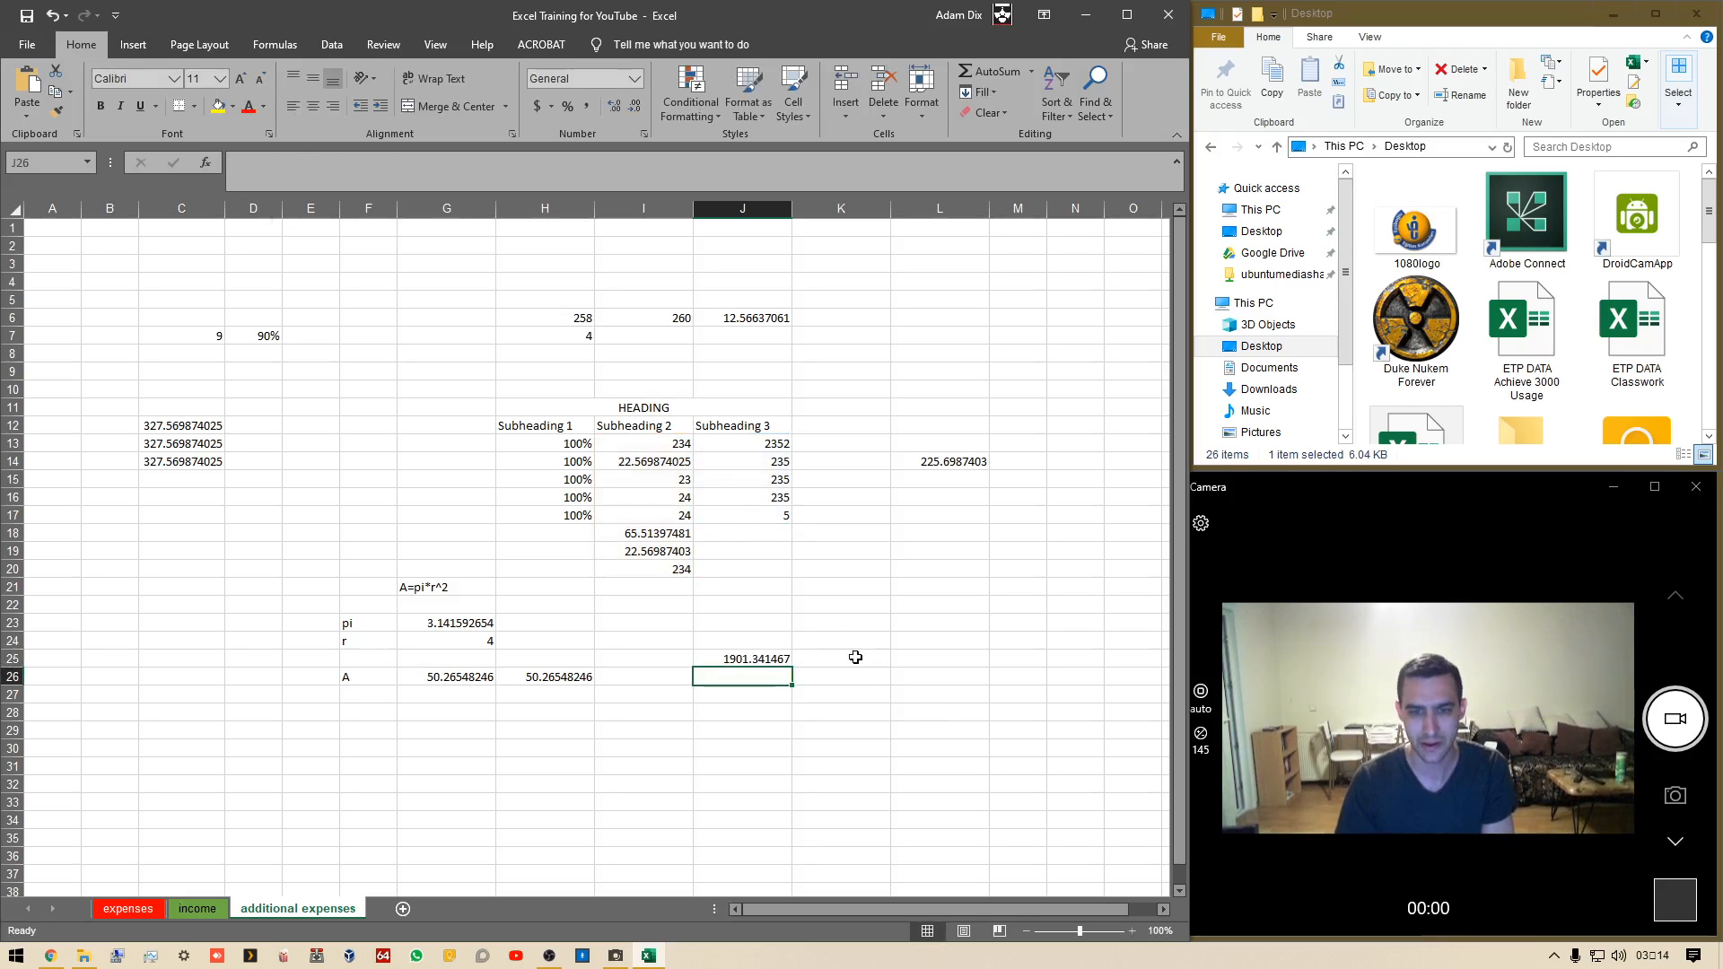
In J27, add J25 and I19 with the formula =J25+I19
left_click(765, 712)
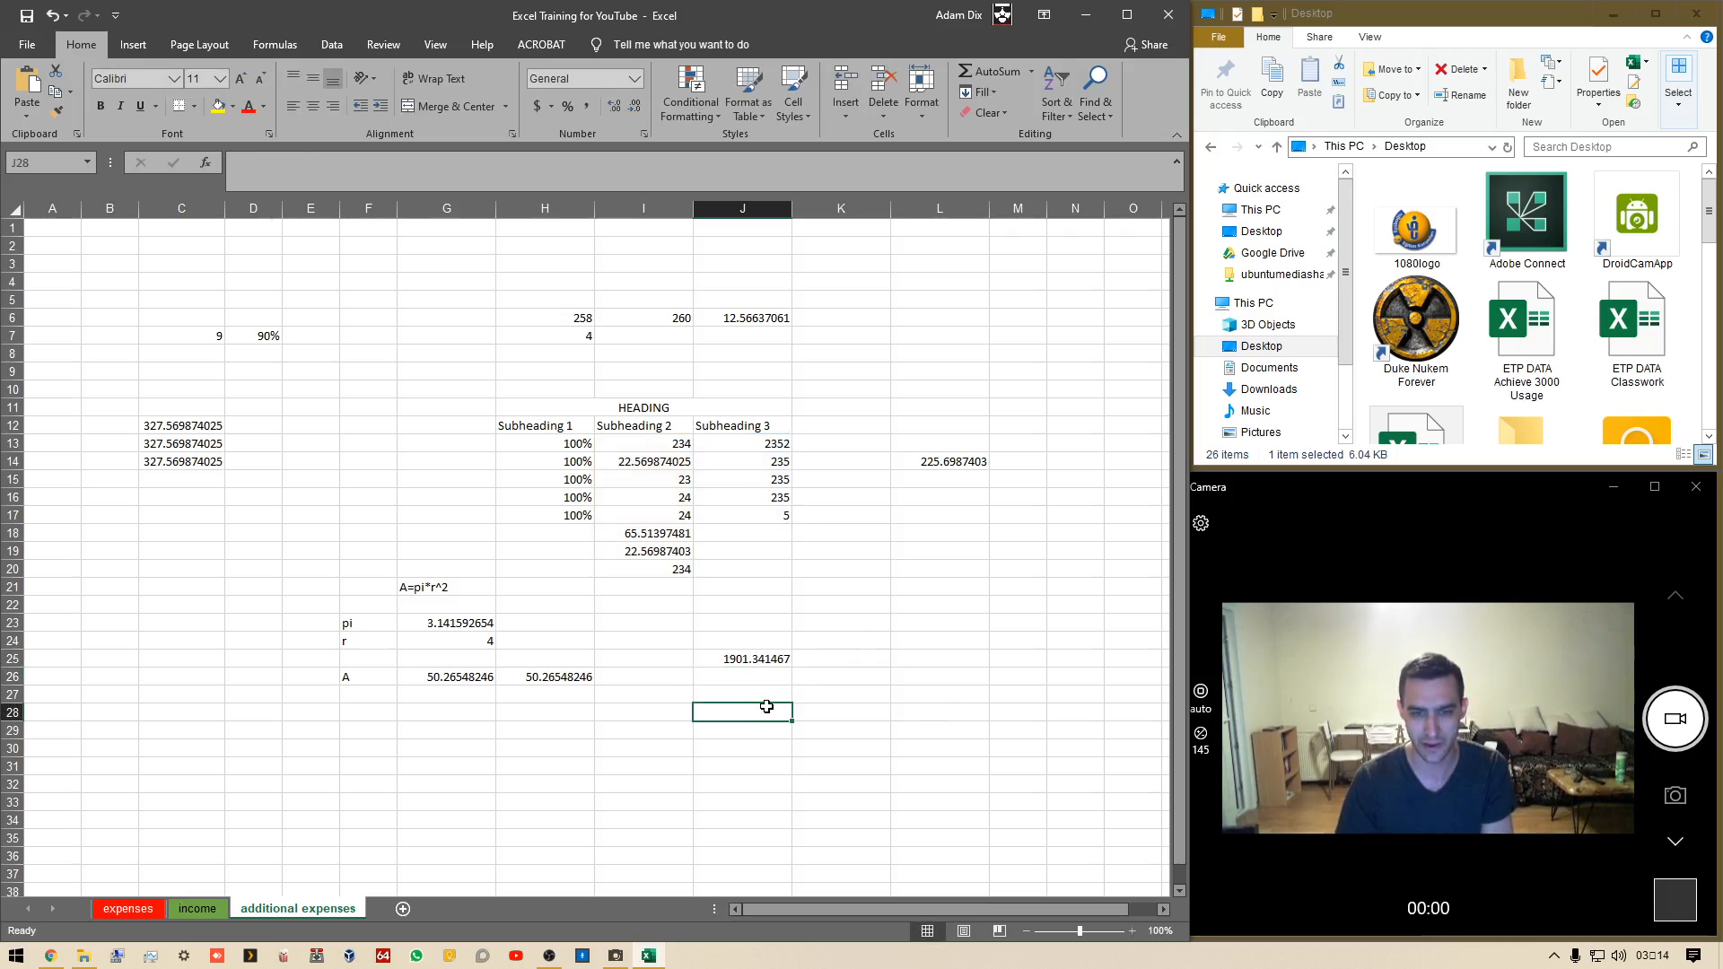
left_click(770, 693)
type("=")
key("Up")
key("Up")
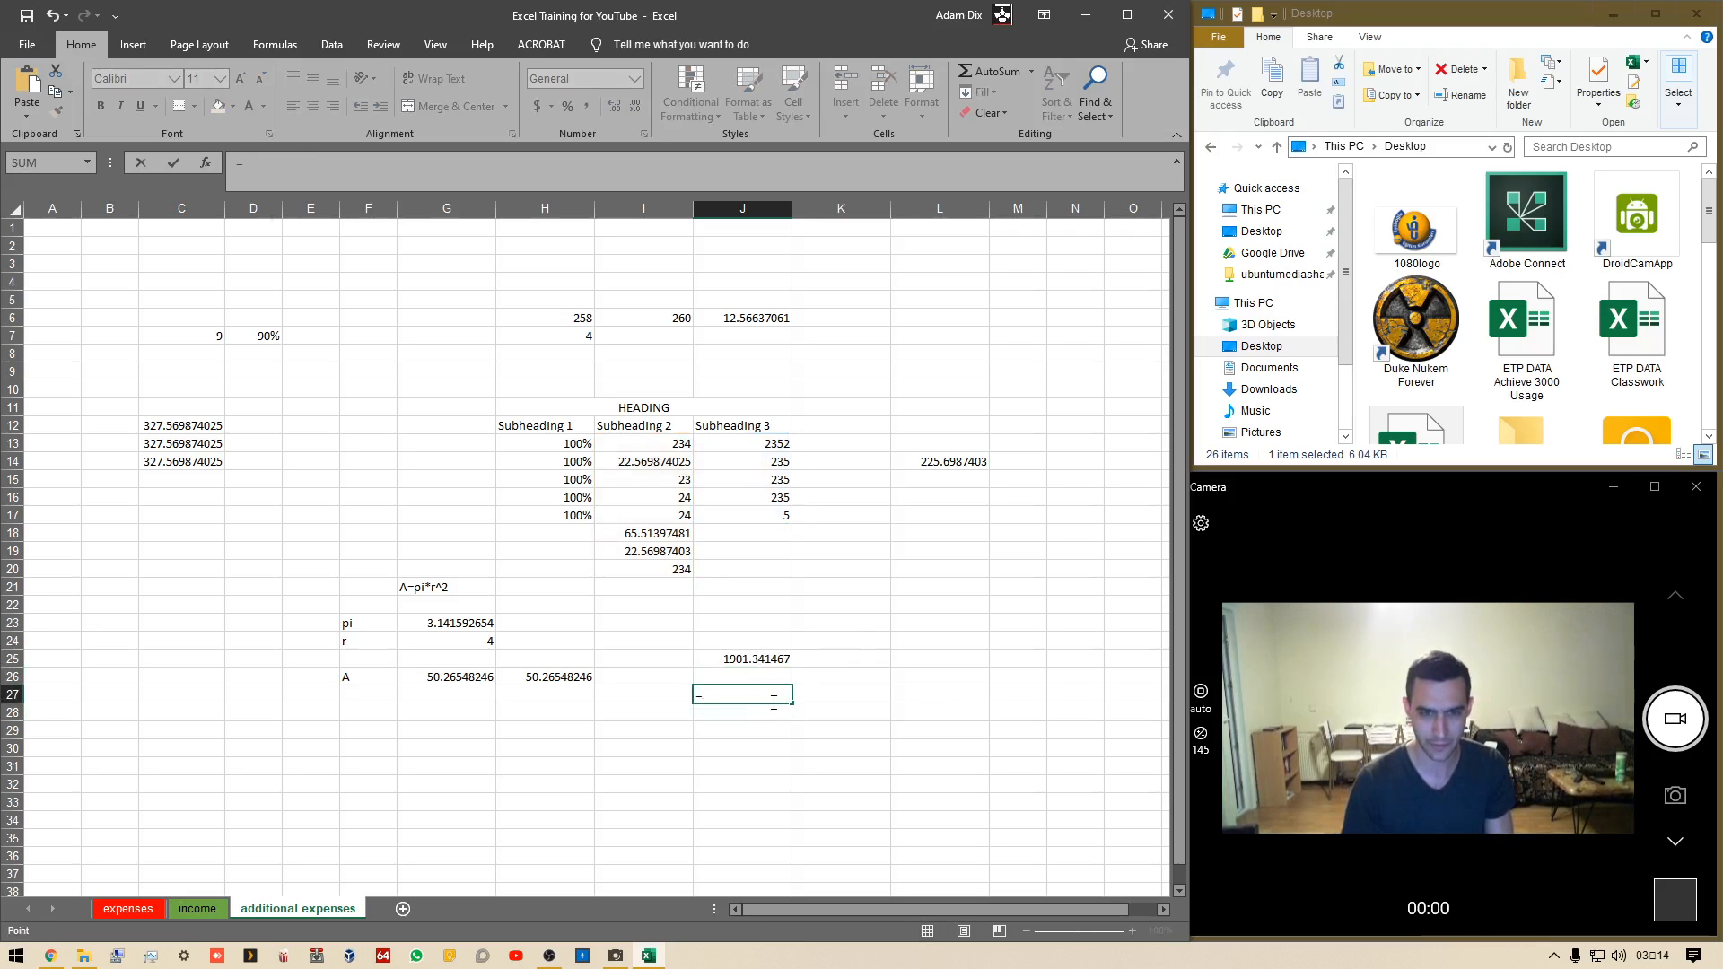
type("+")
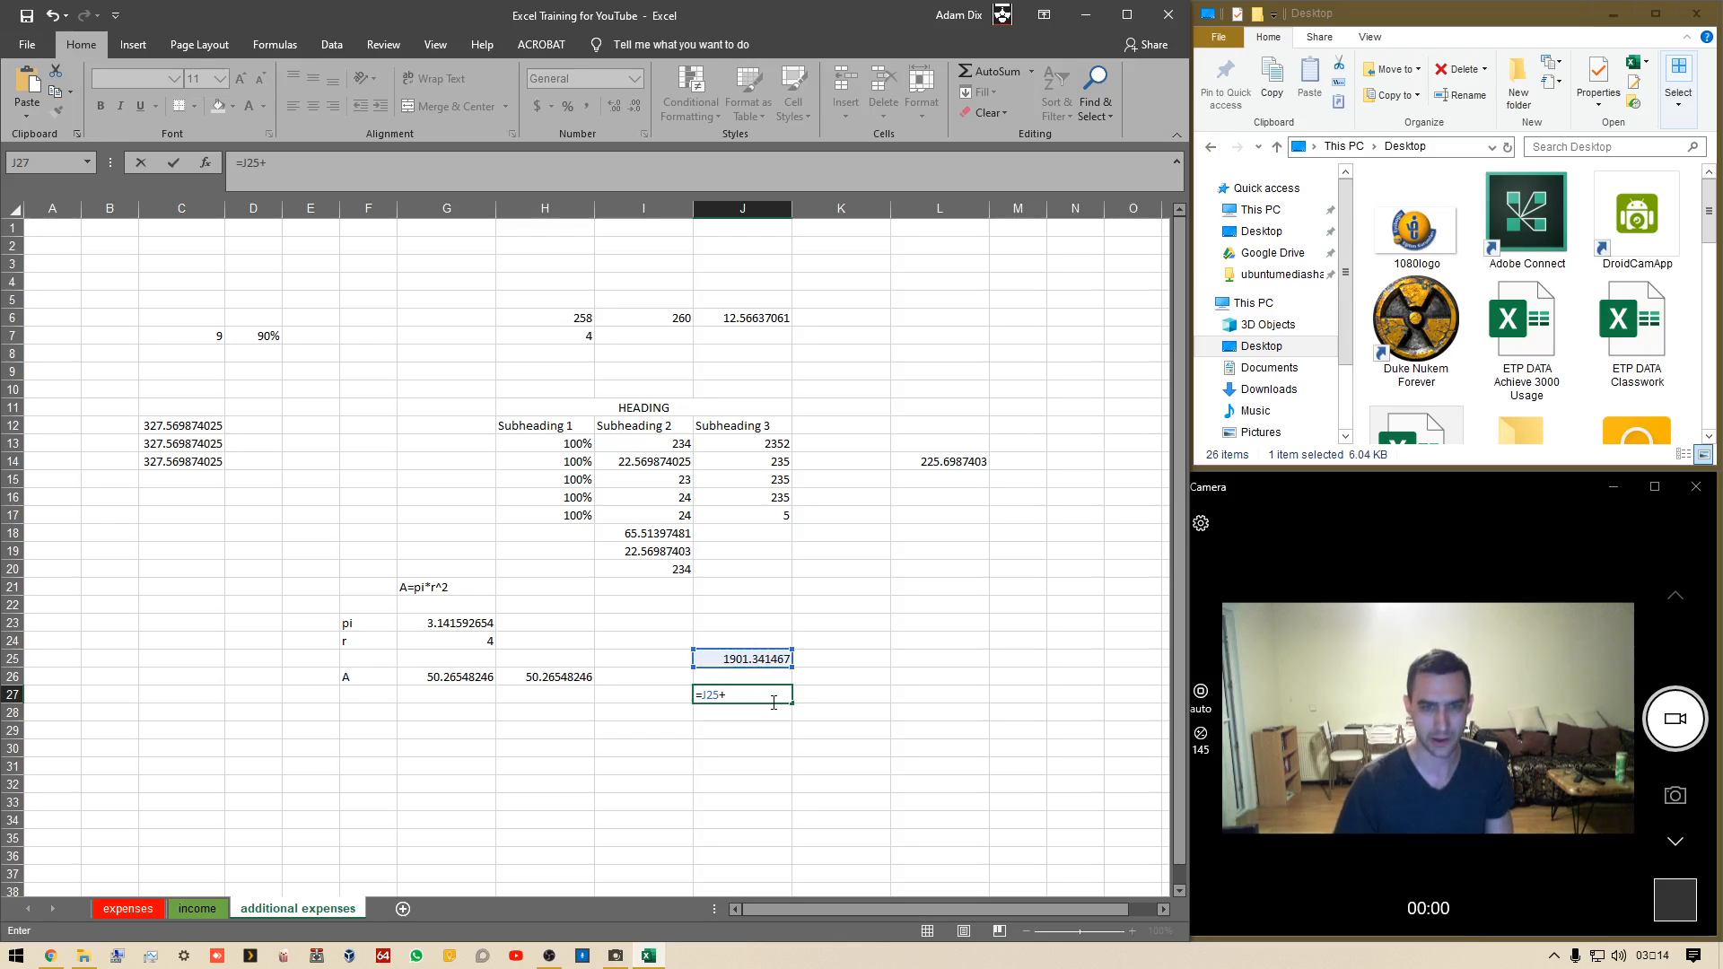
left_click(641, 550)
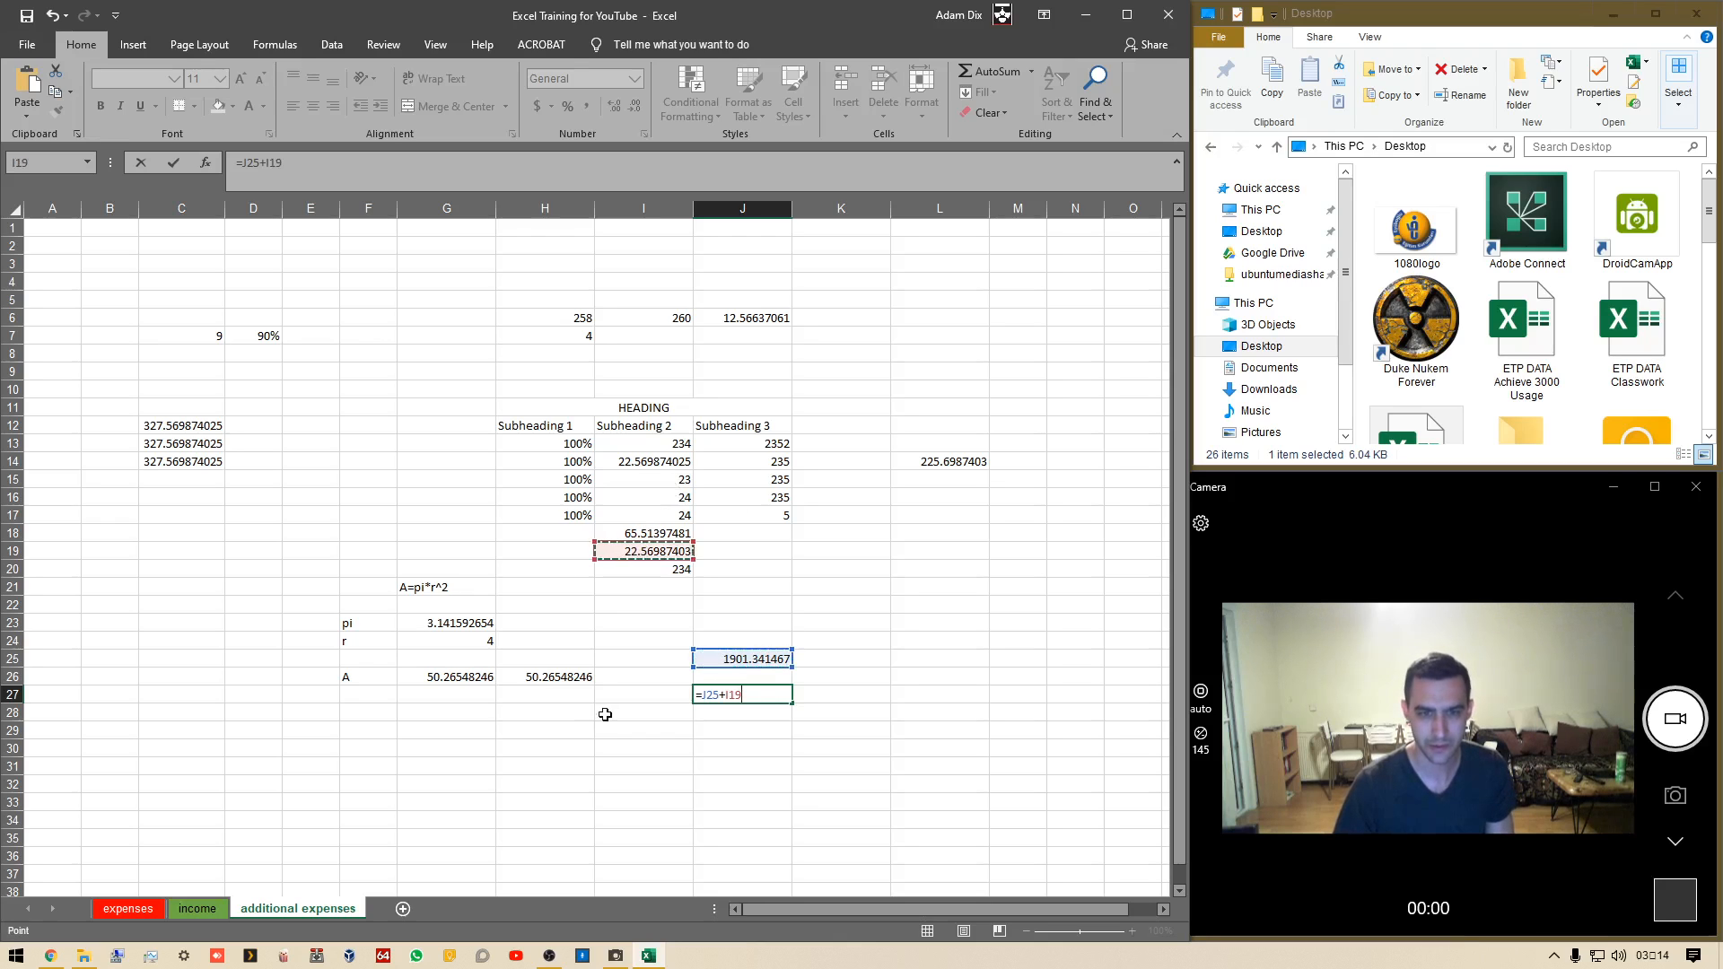
key("Return")
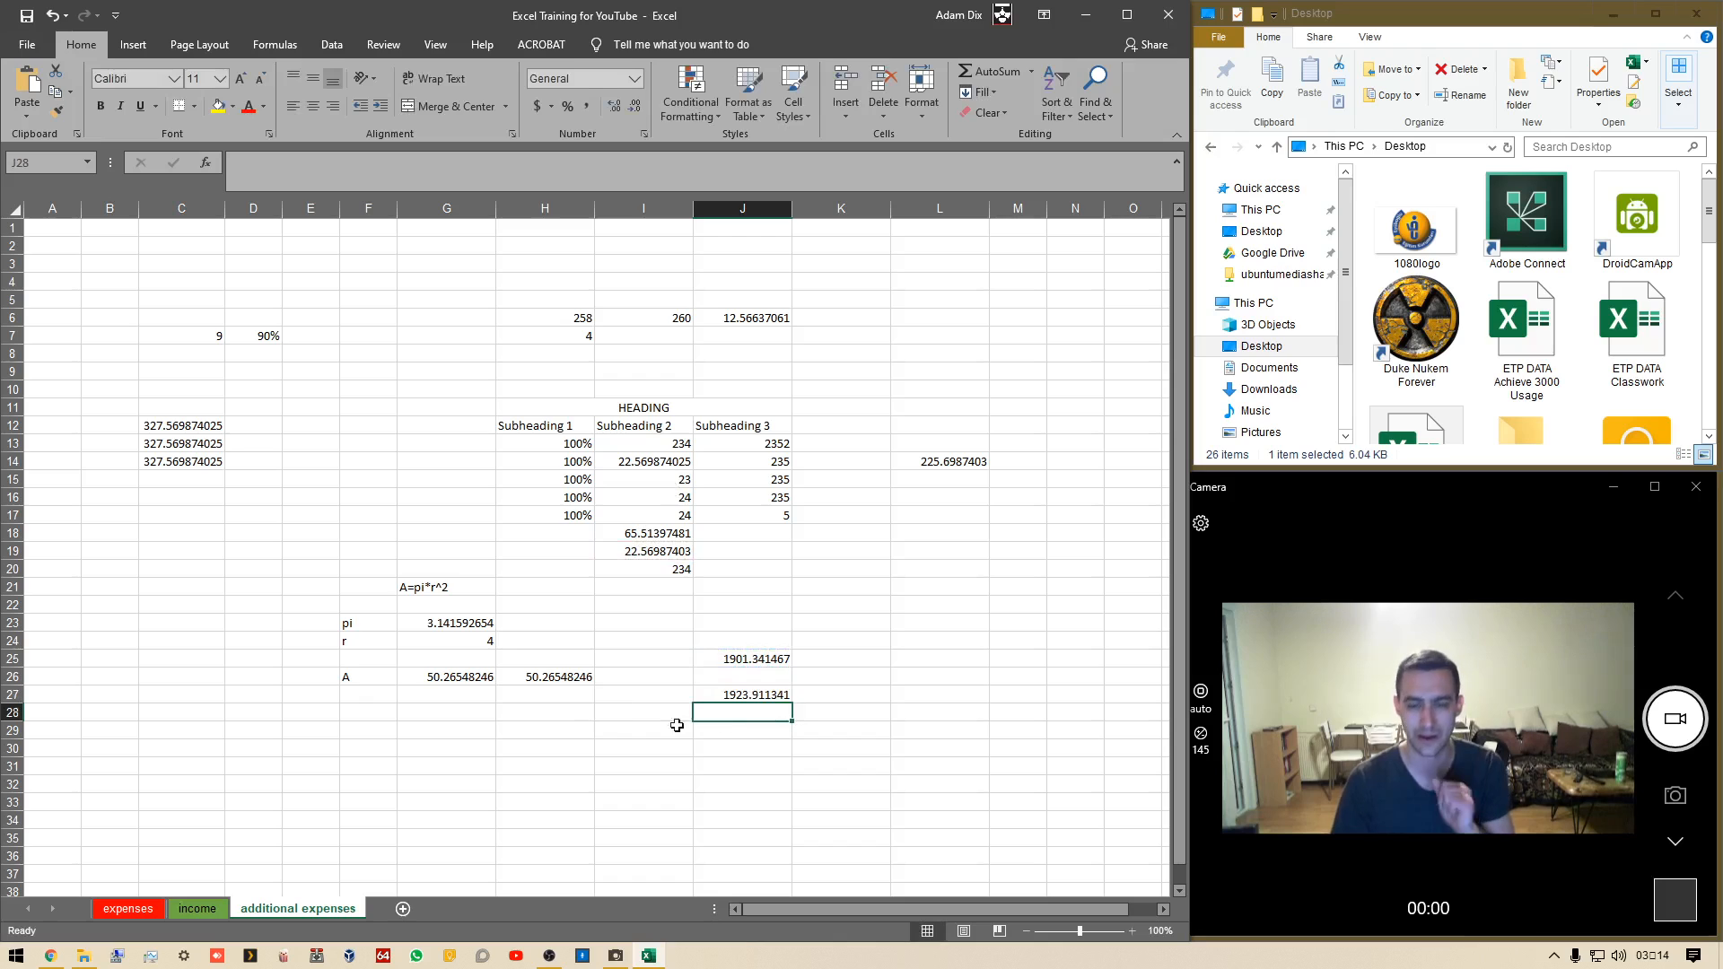
In L25, enter =PI()*(AVERAGE(J13:J17)) multiplying pi by the Subheading 3 average
left_click(924, 658)
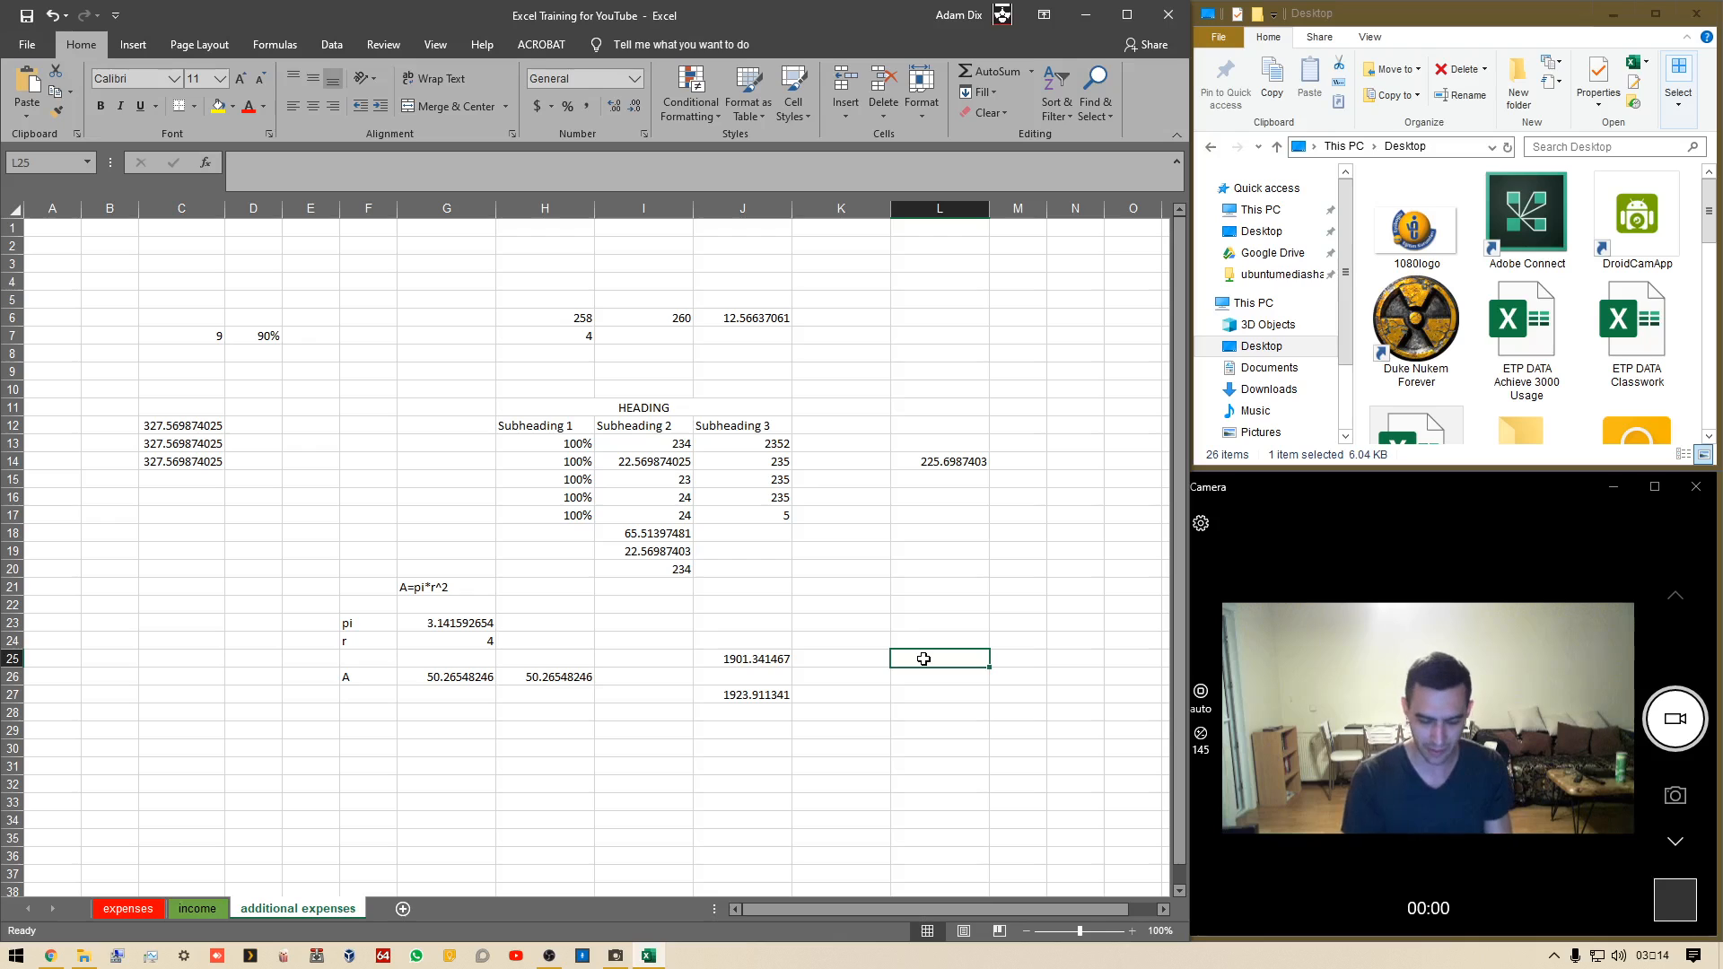
type("=pi()")
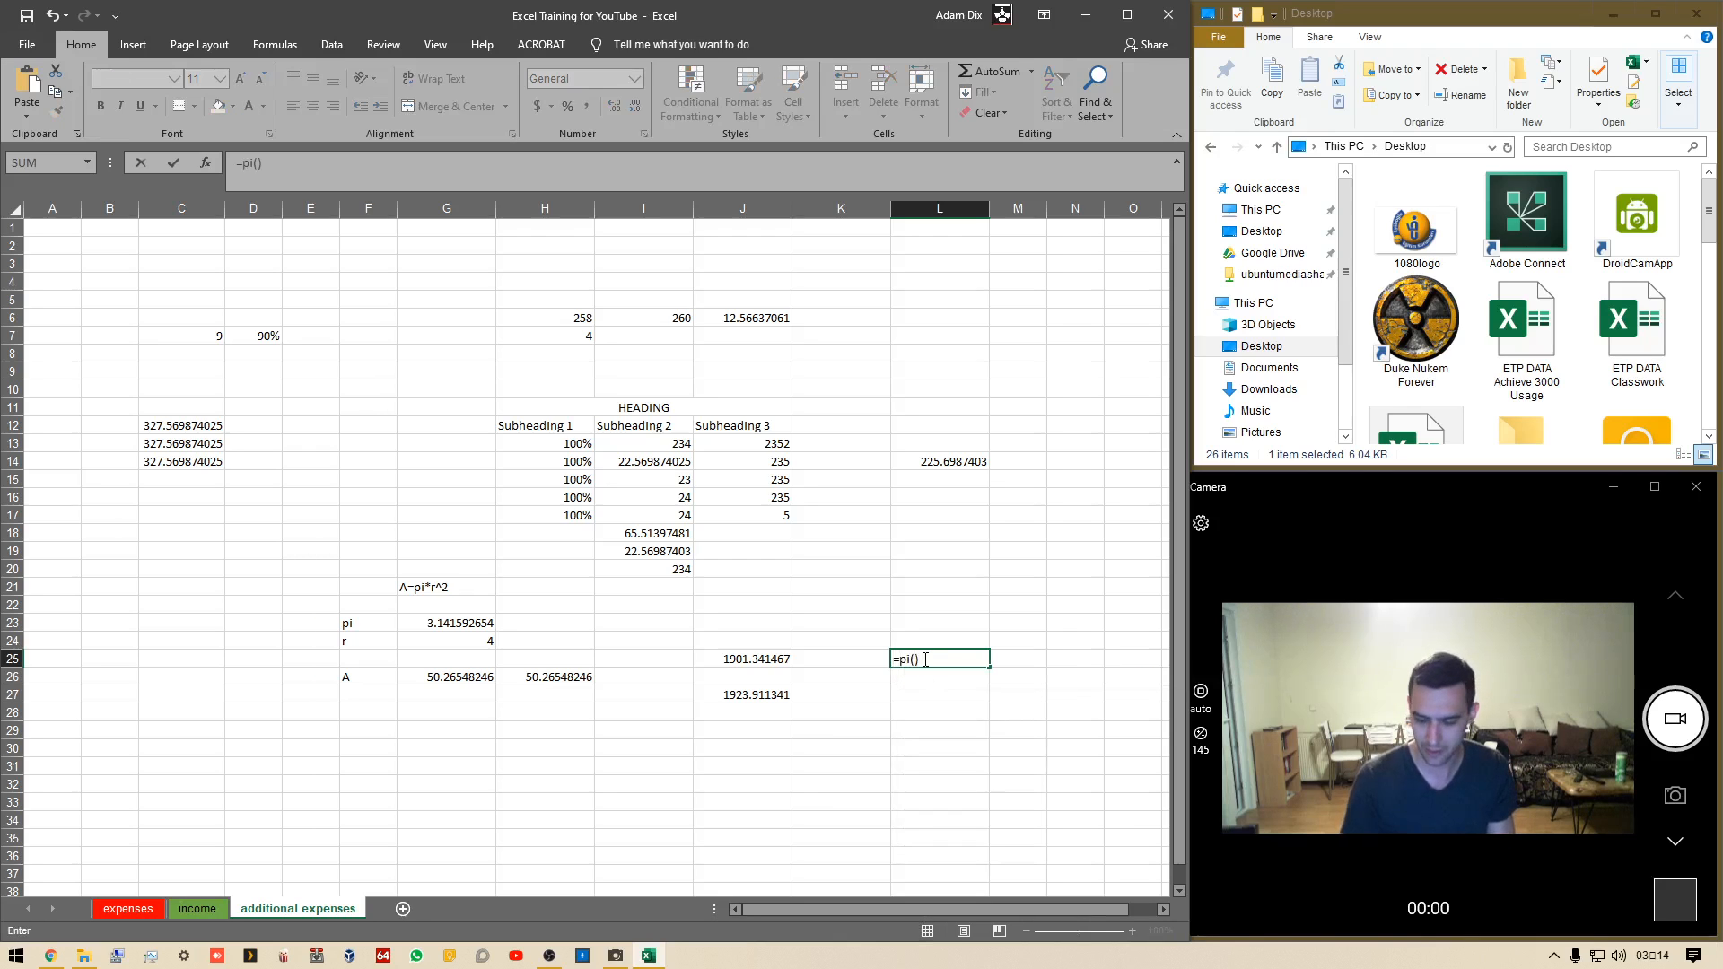
type("*(average(")
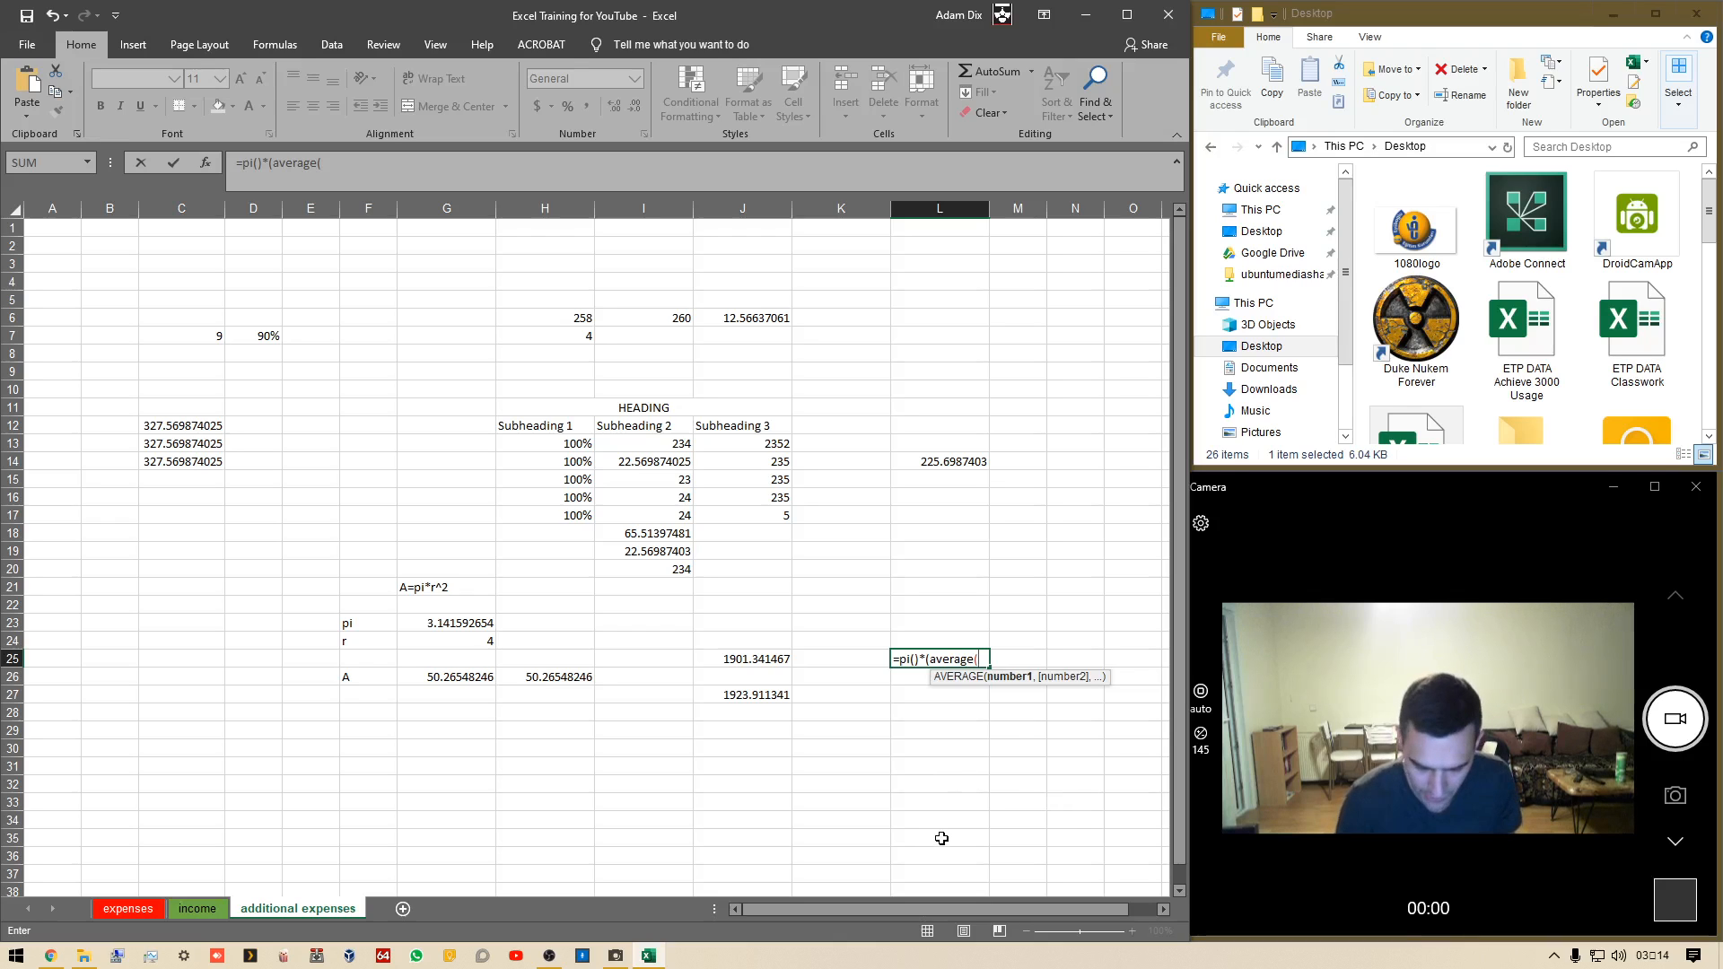
key("BackSpace")
type("(")
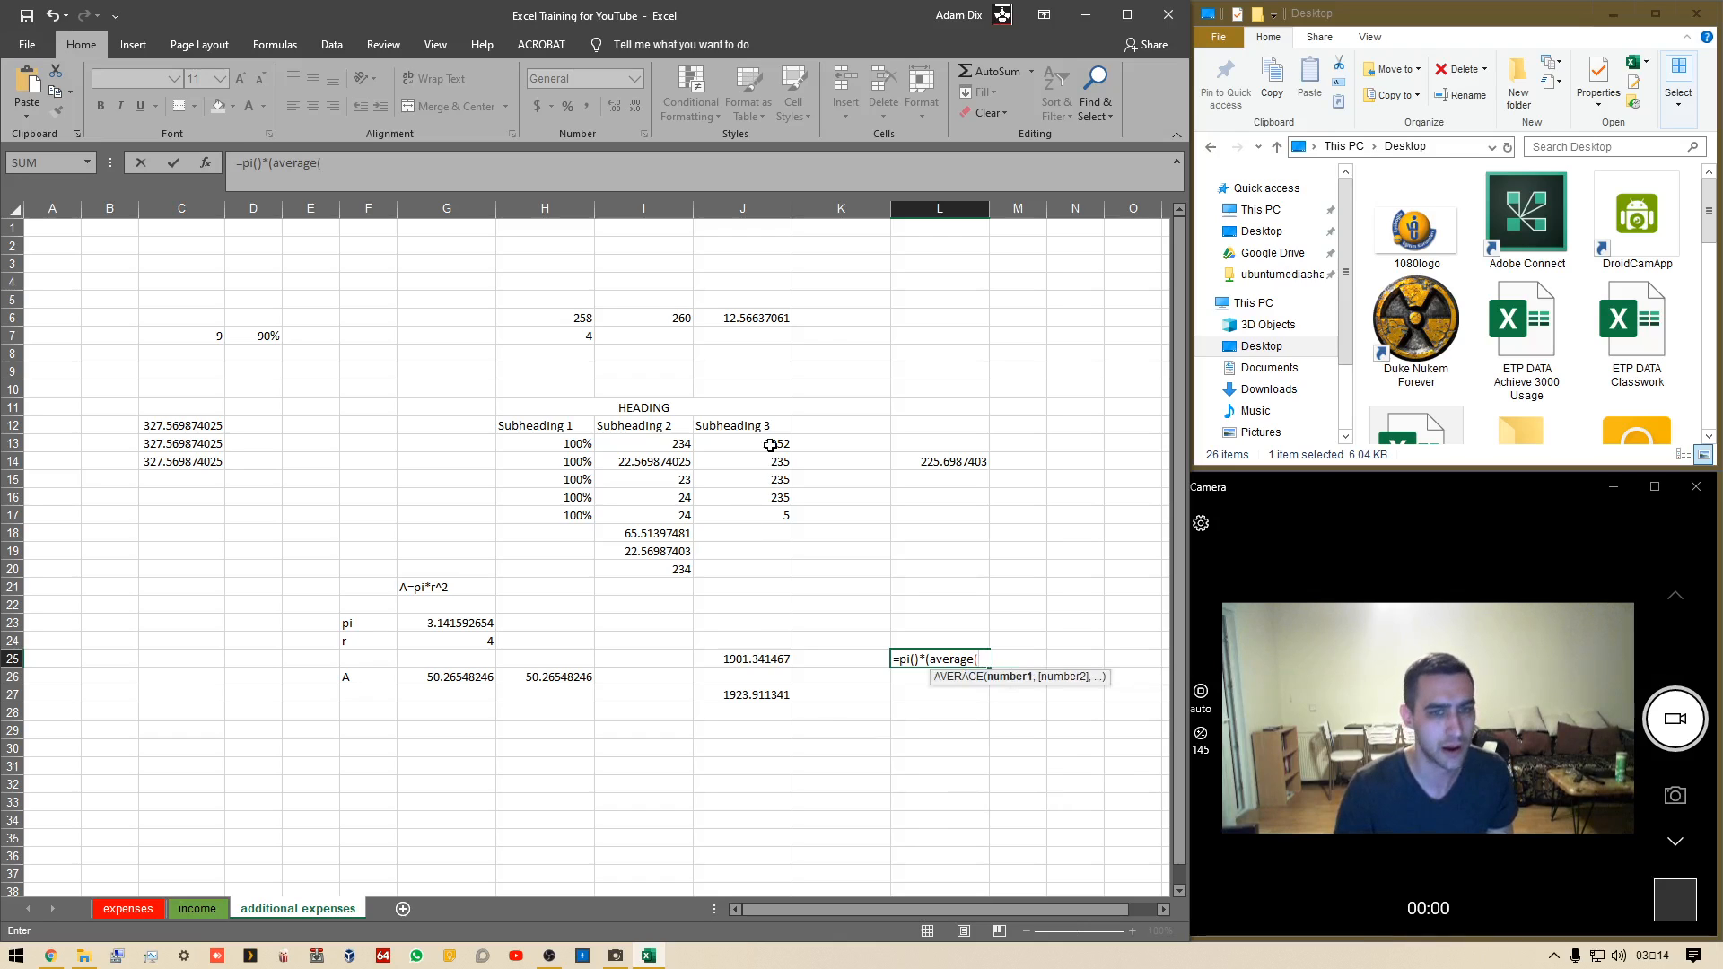
left_click_drag(770, 445, 776, 512)
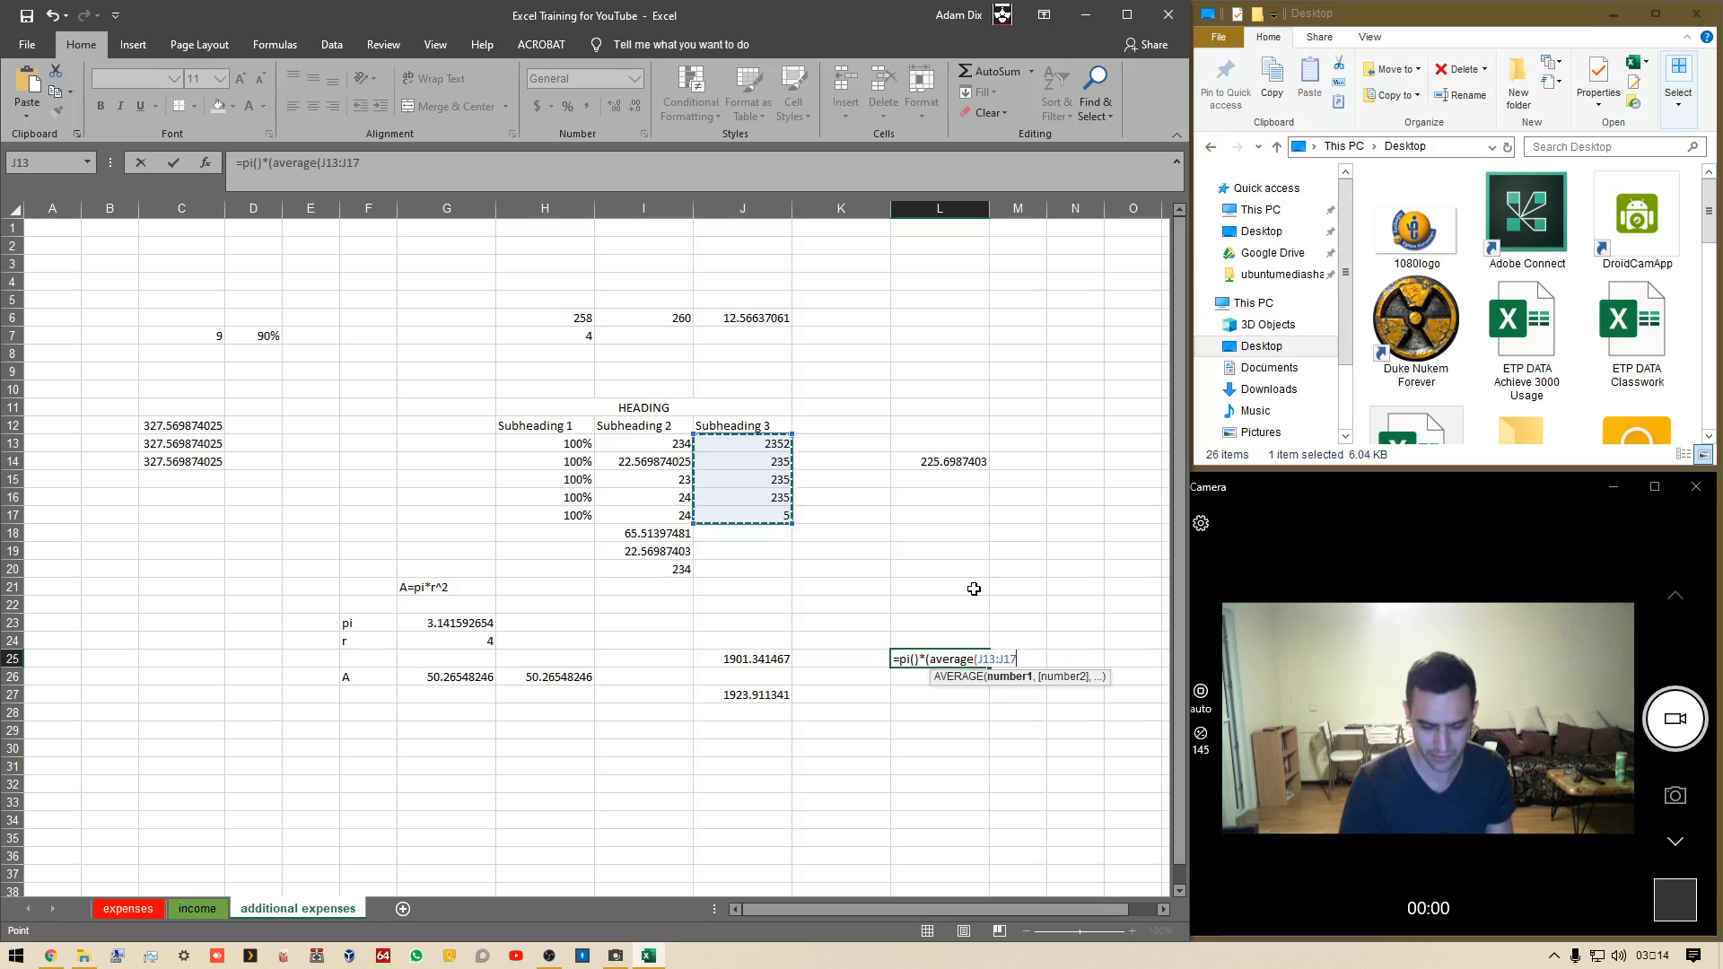
type("))")
key("Return")
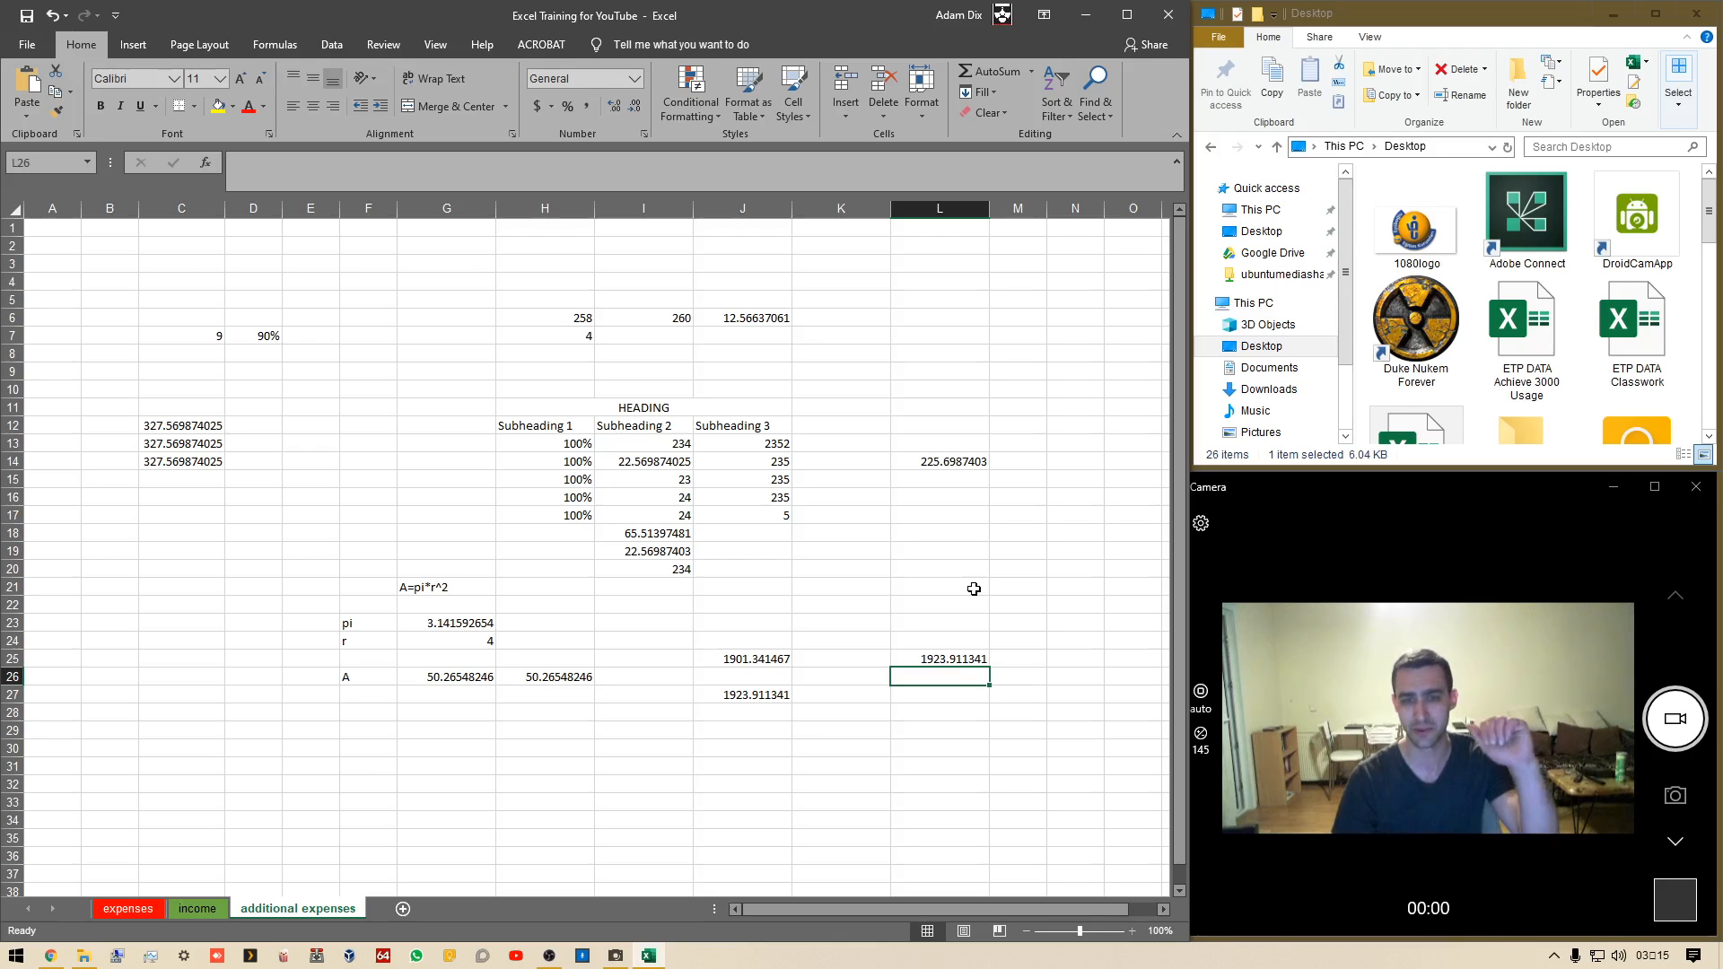
Select the heading block H11:J13 to examine its summary statistics, then deselect it
left_click_drag(593, 412, 754, 445)
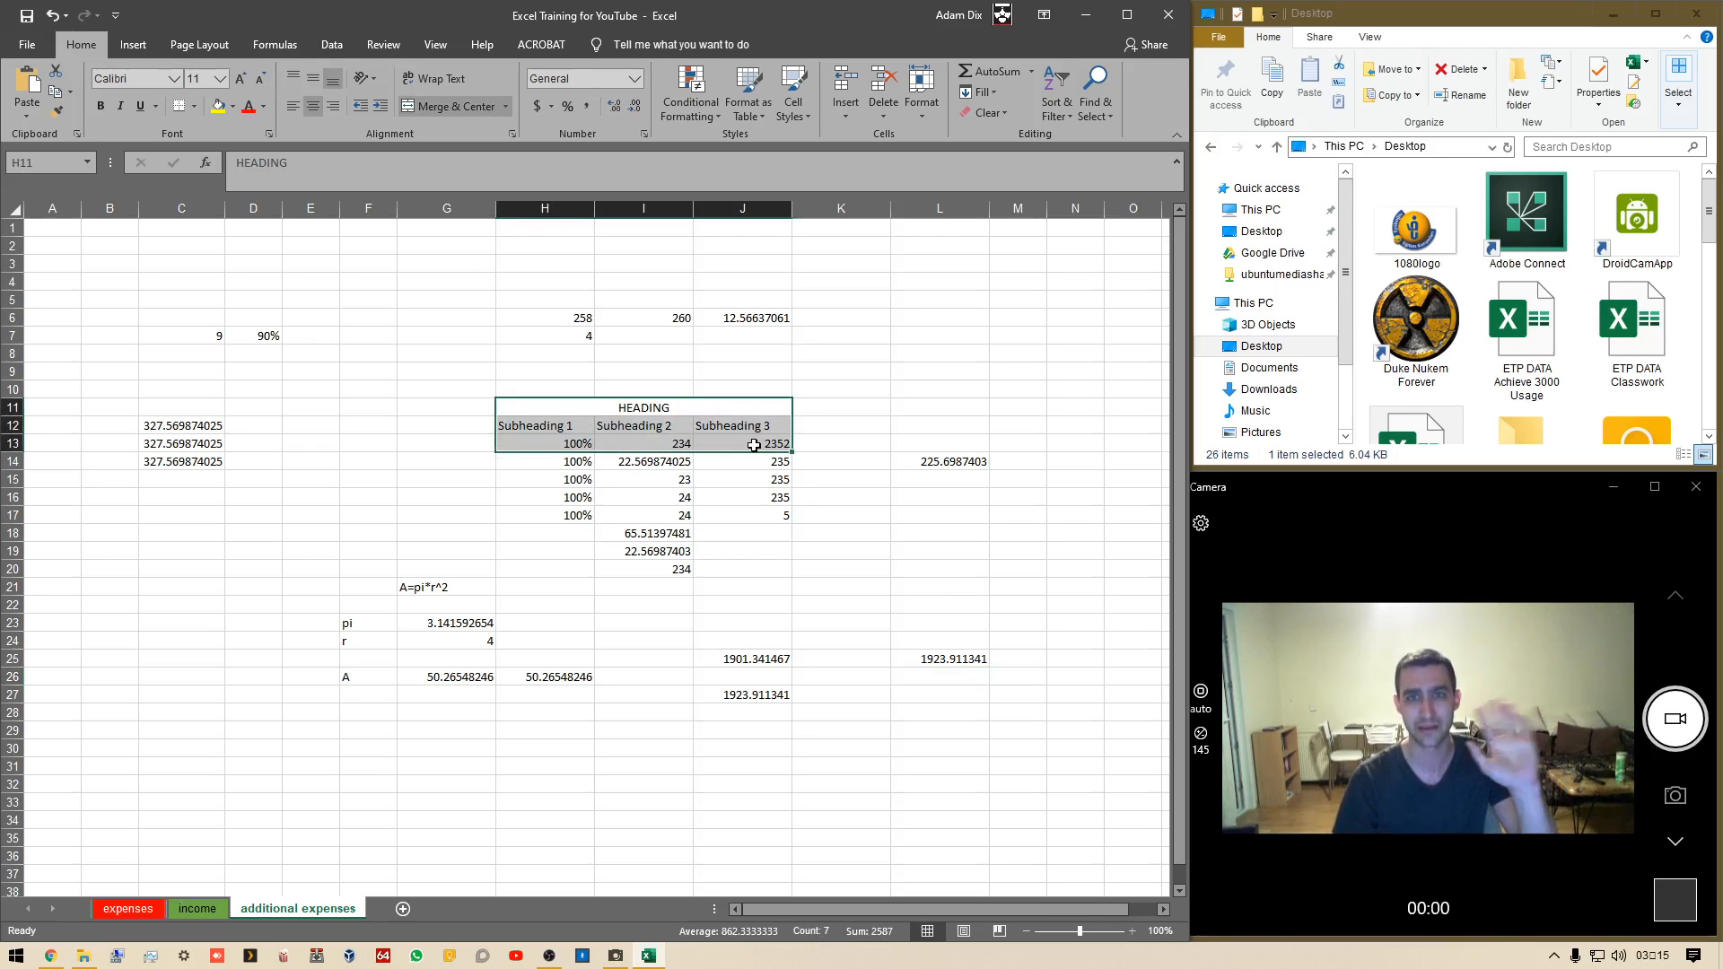
left_click(725, 628)
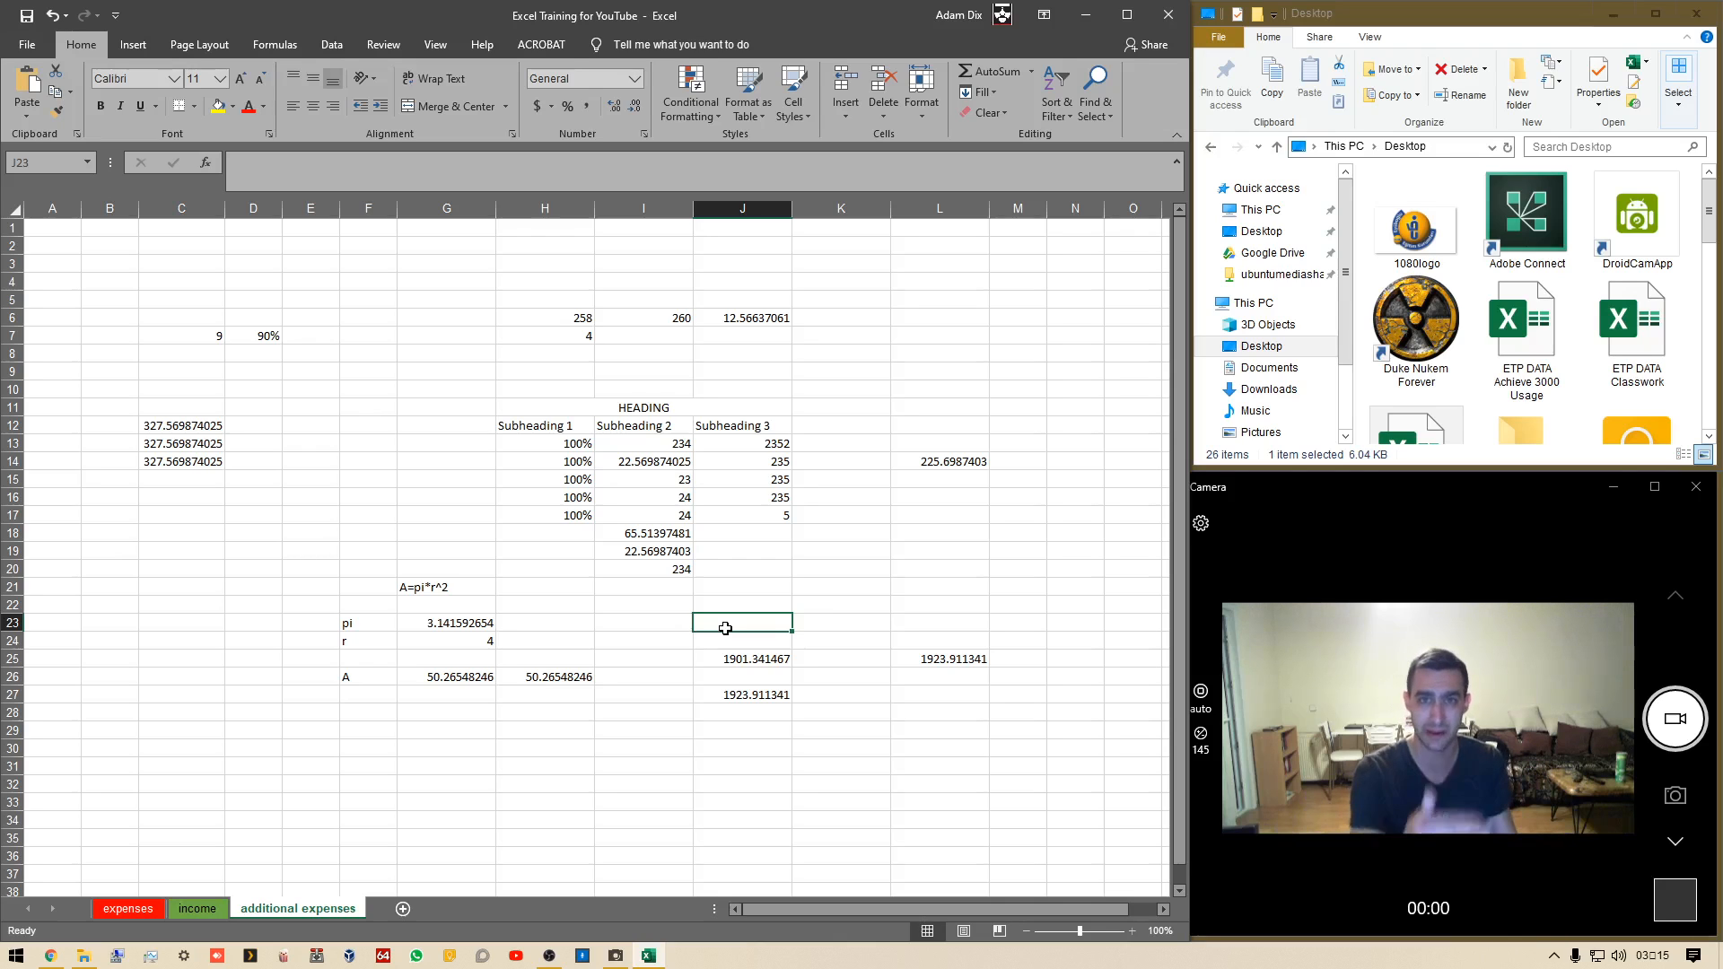
Lower on the sheet, enter column headers food, quantity, cost and total cost in G34 to J34
scroll(577, 604, "down", 7)
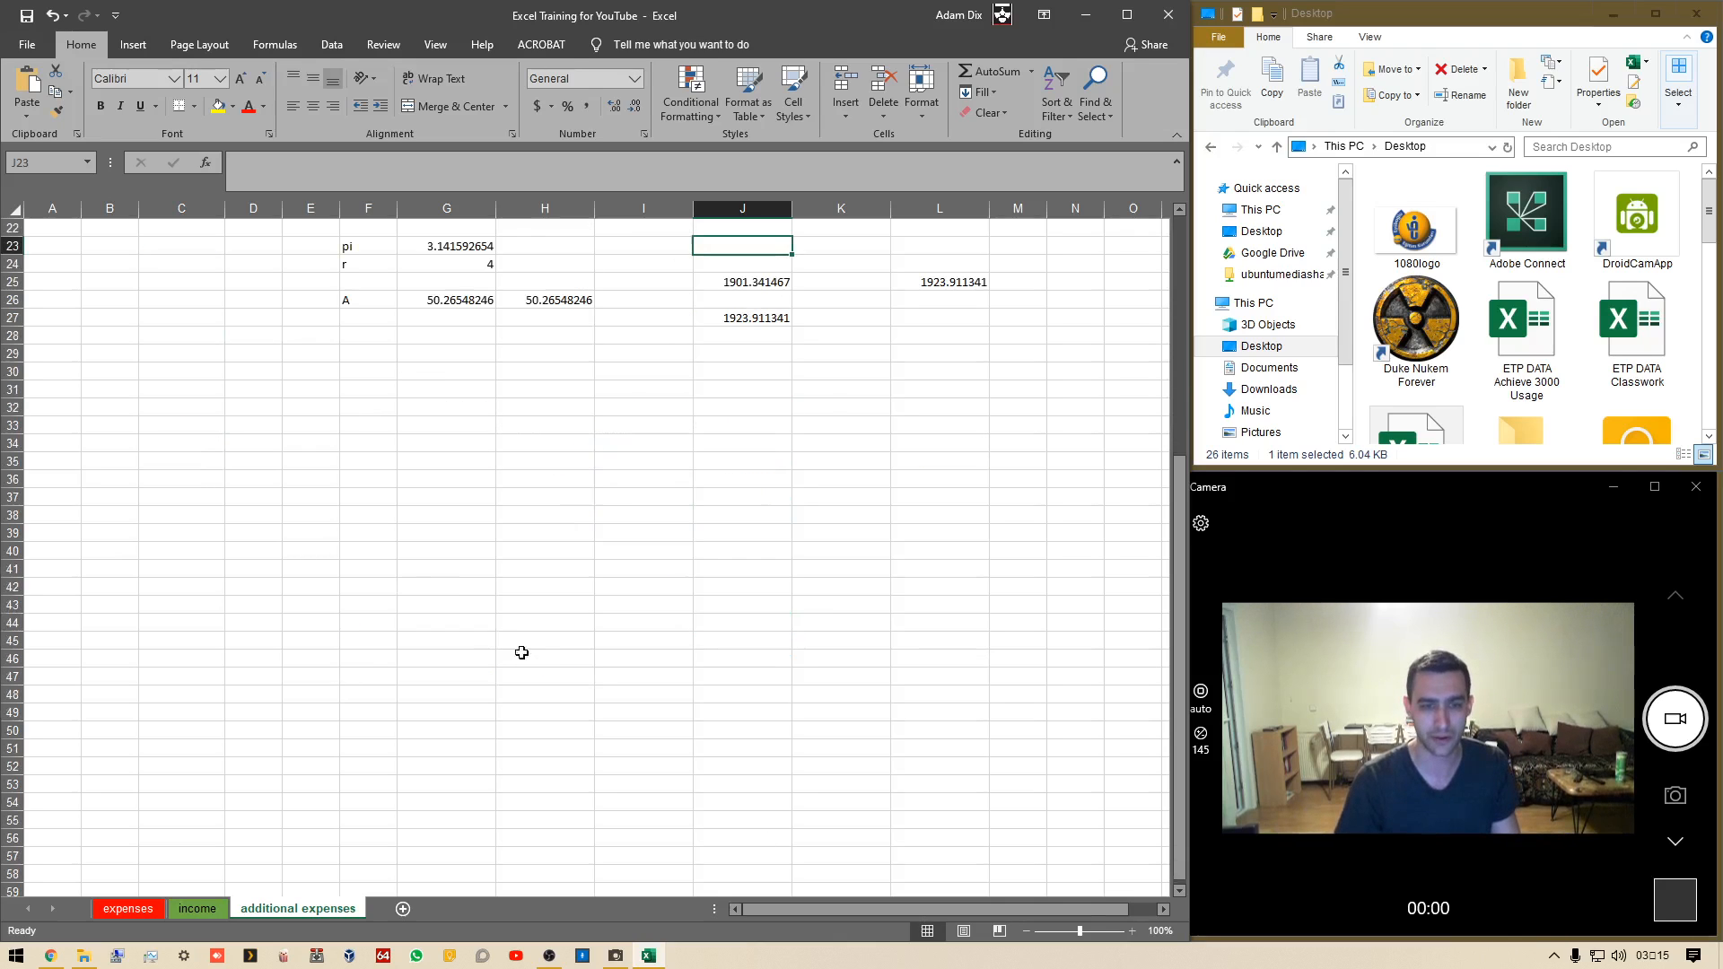
left_click(437, 439)
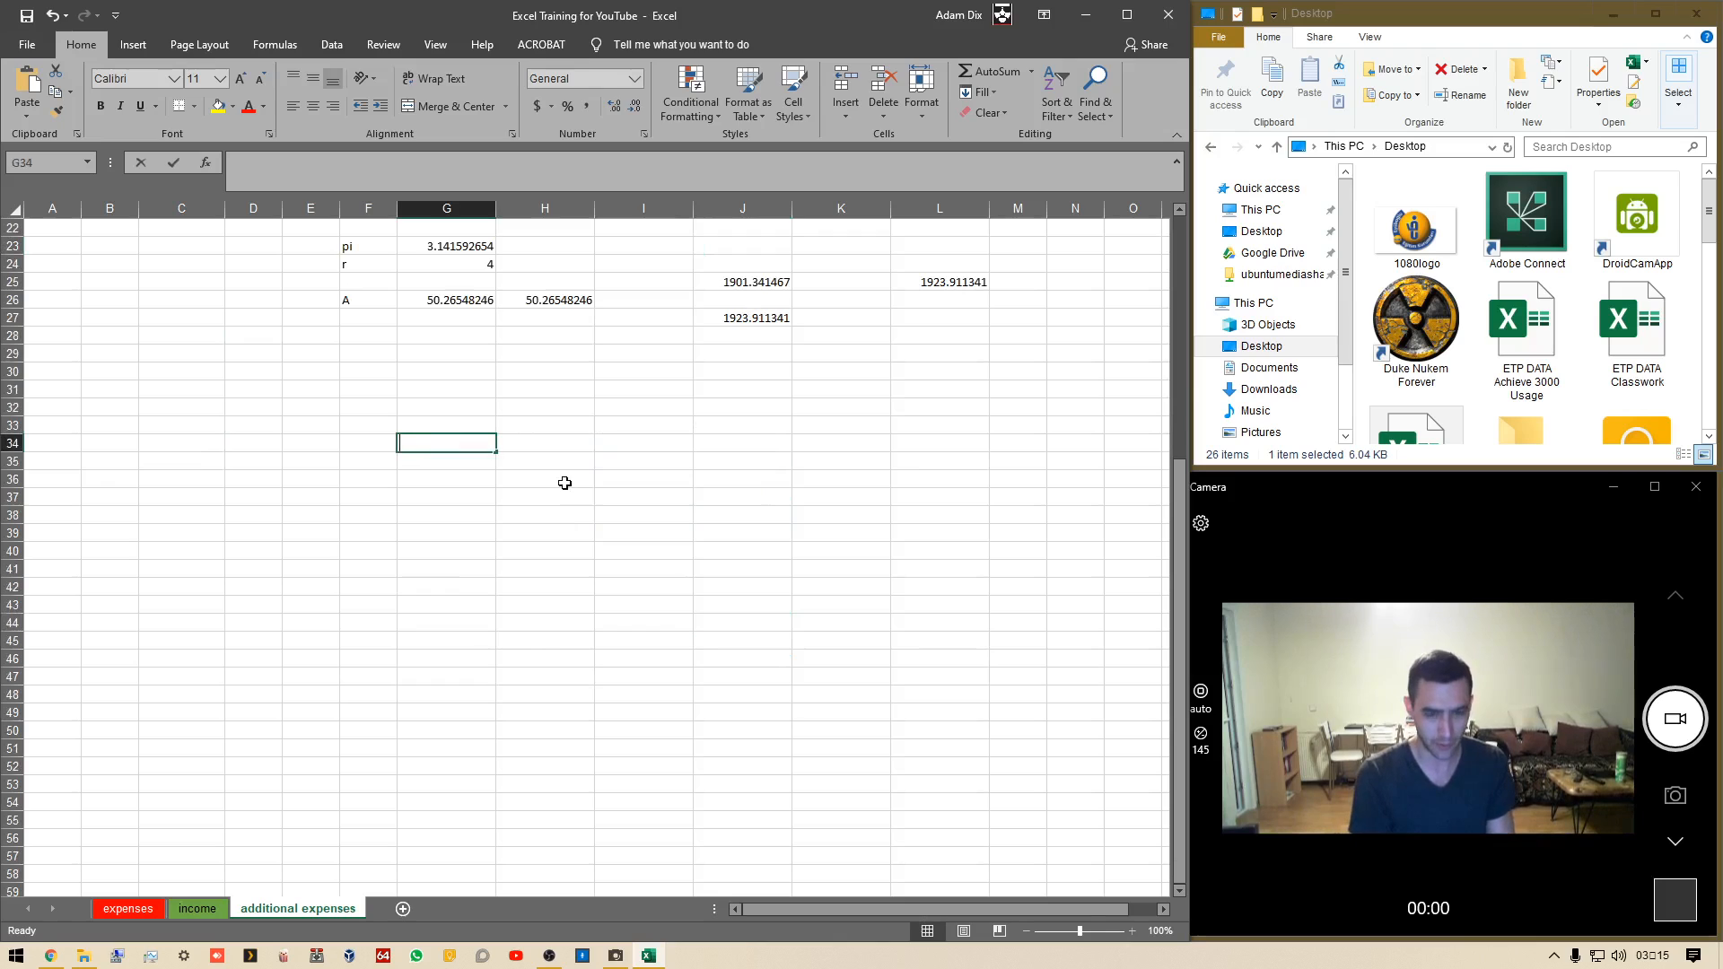
type("food")
key("Tab")
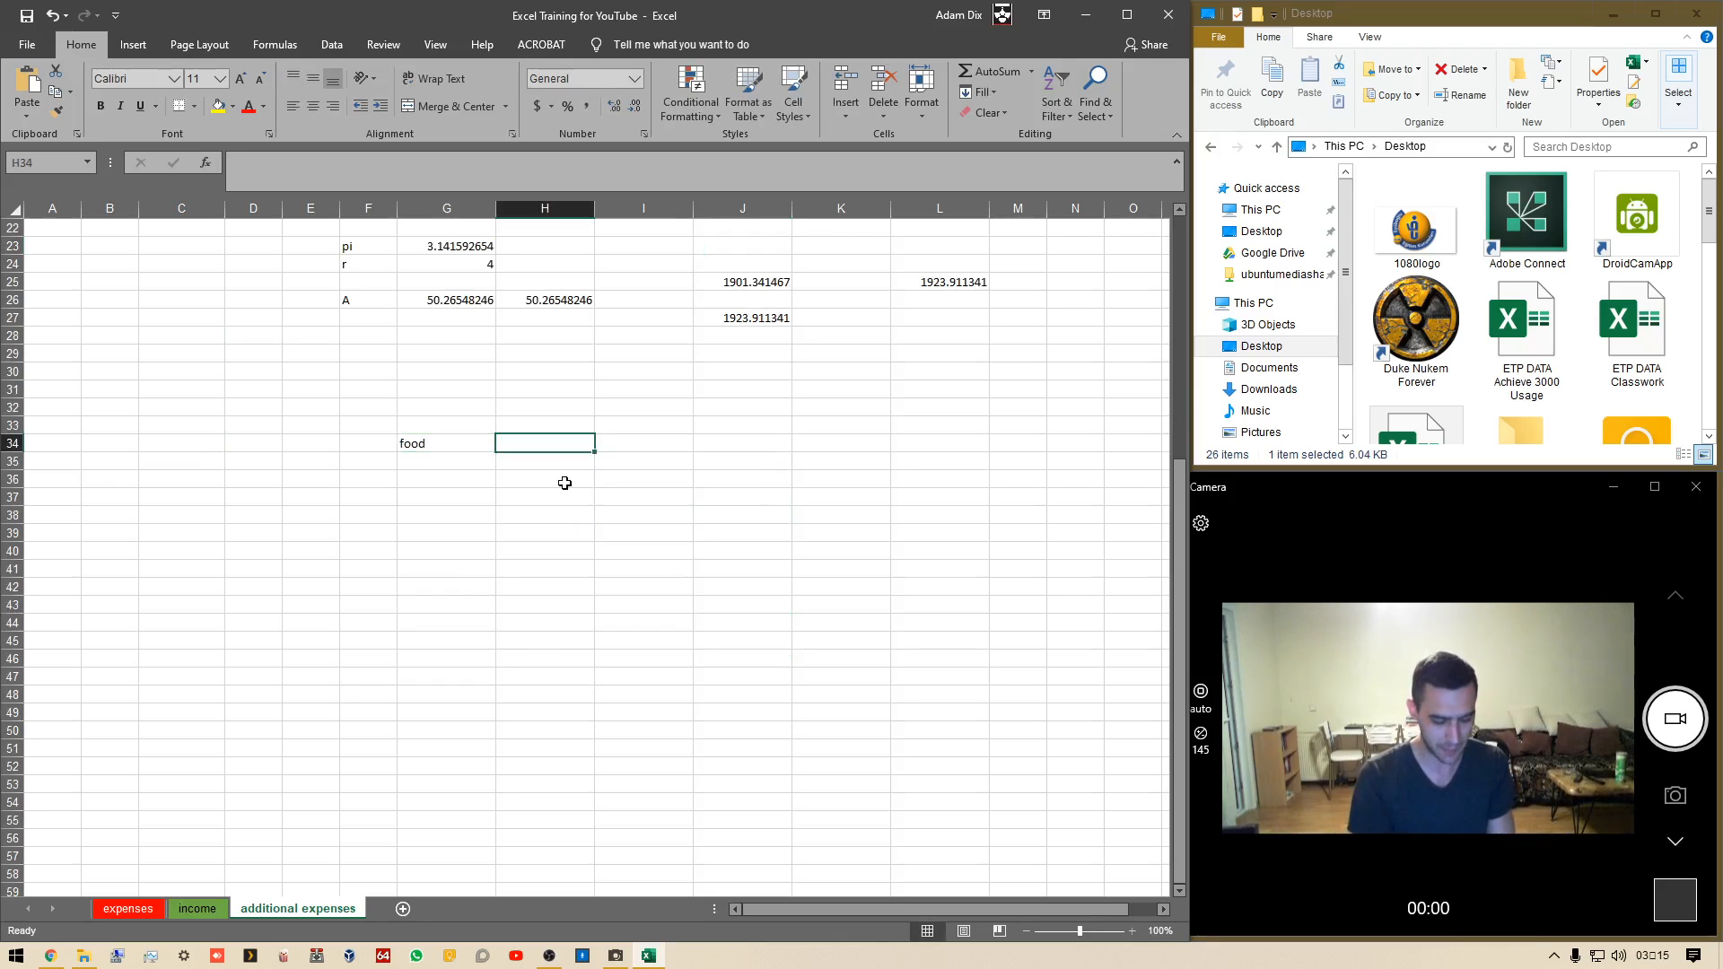
type("quantity")
key("Tab")
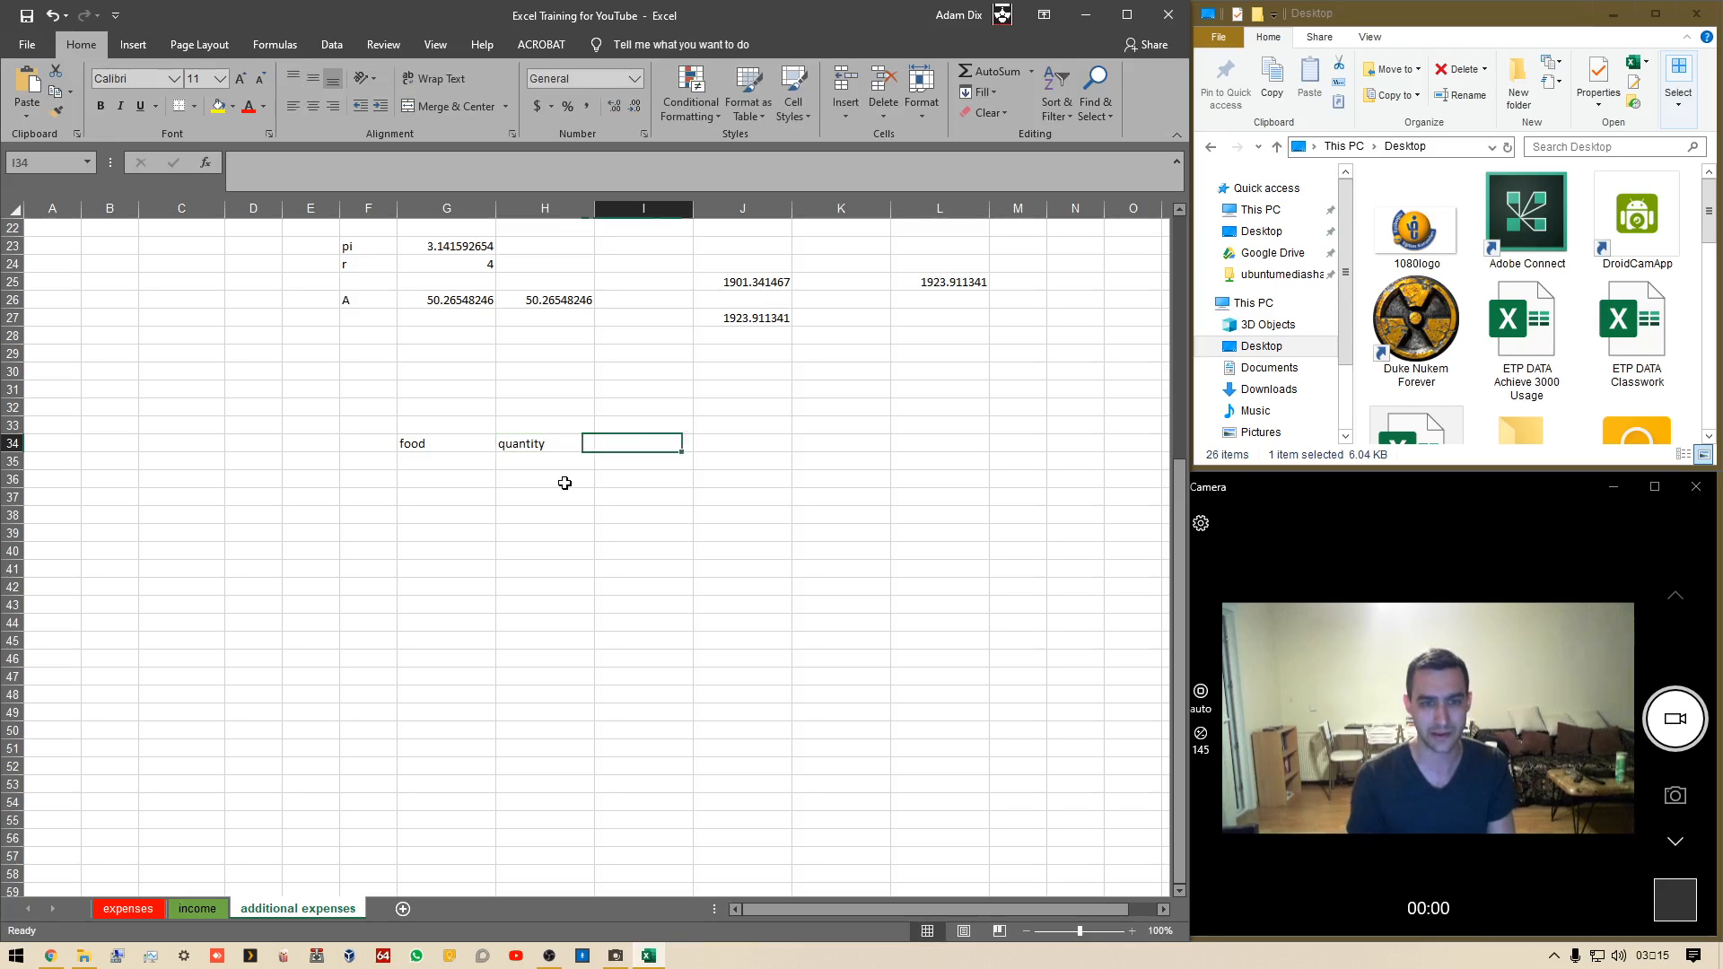
type("cost")
key("Tab")
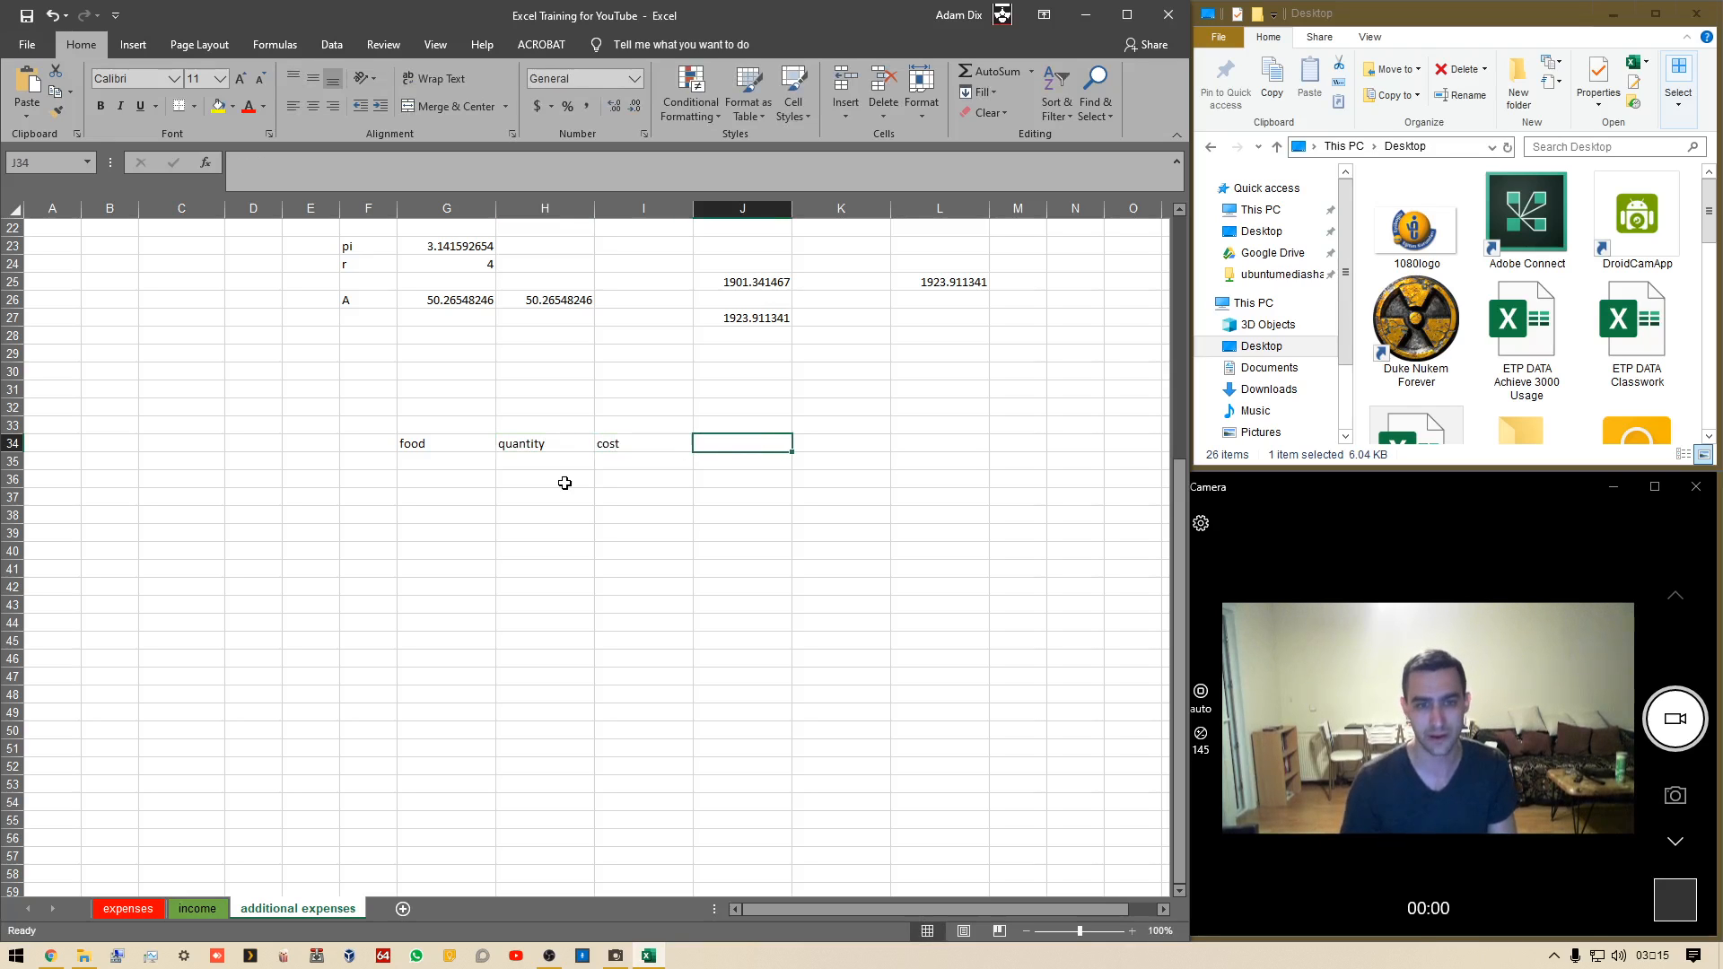
type("al cost")
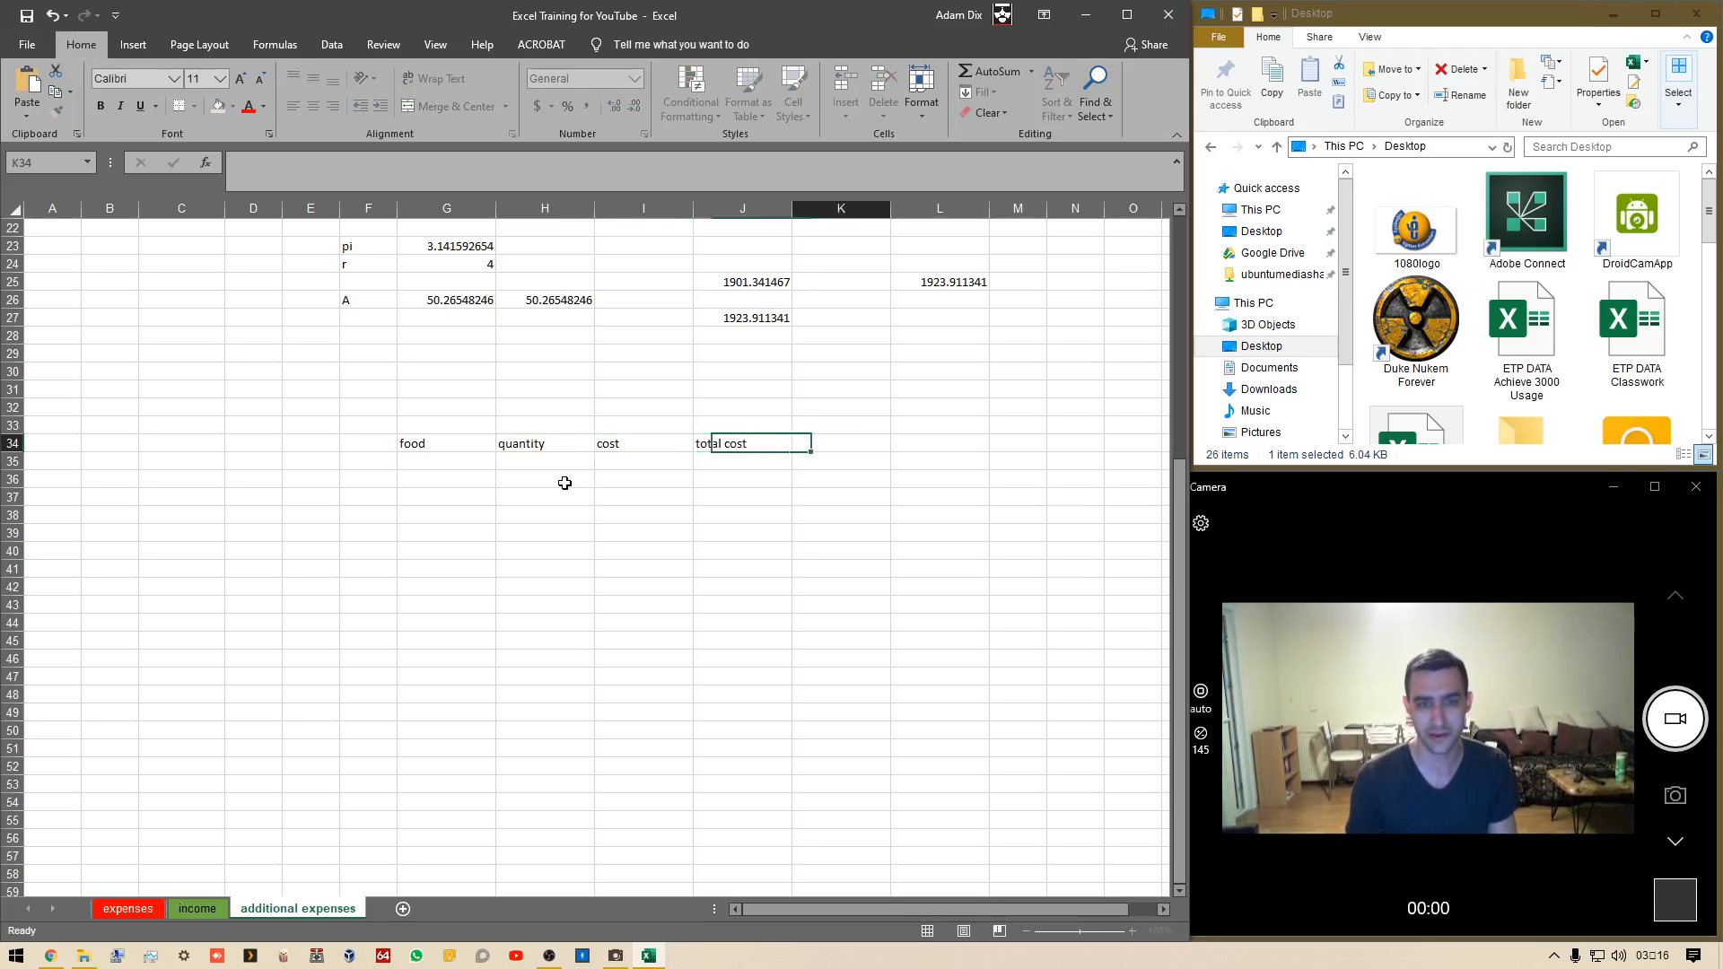
key("Return")
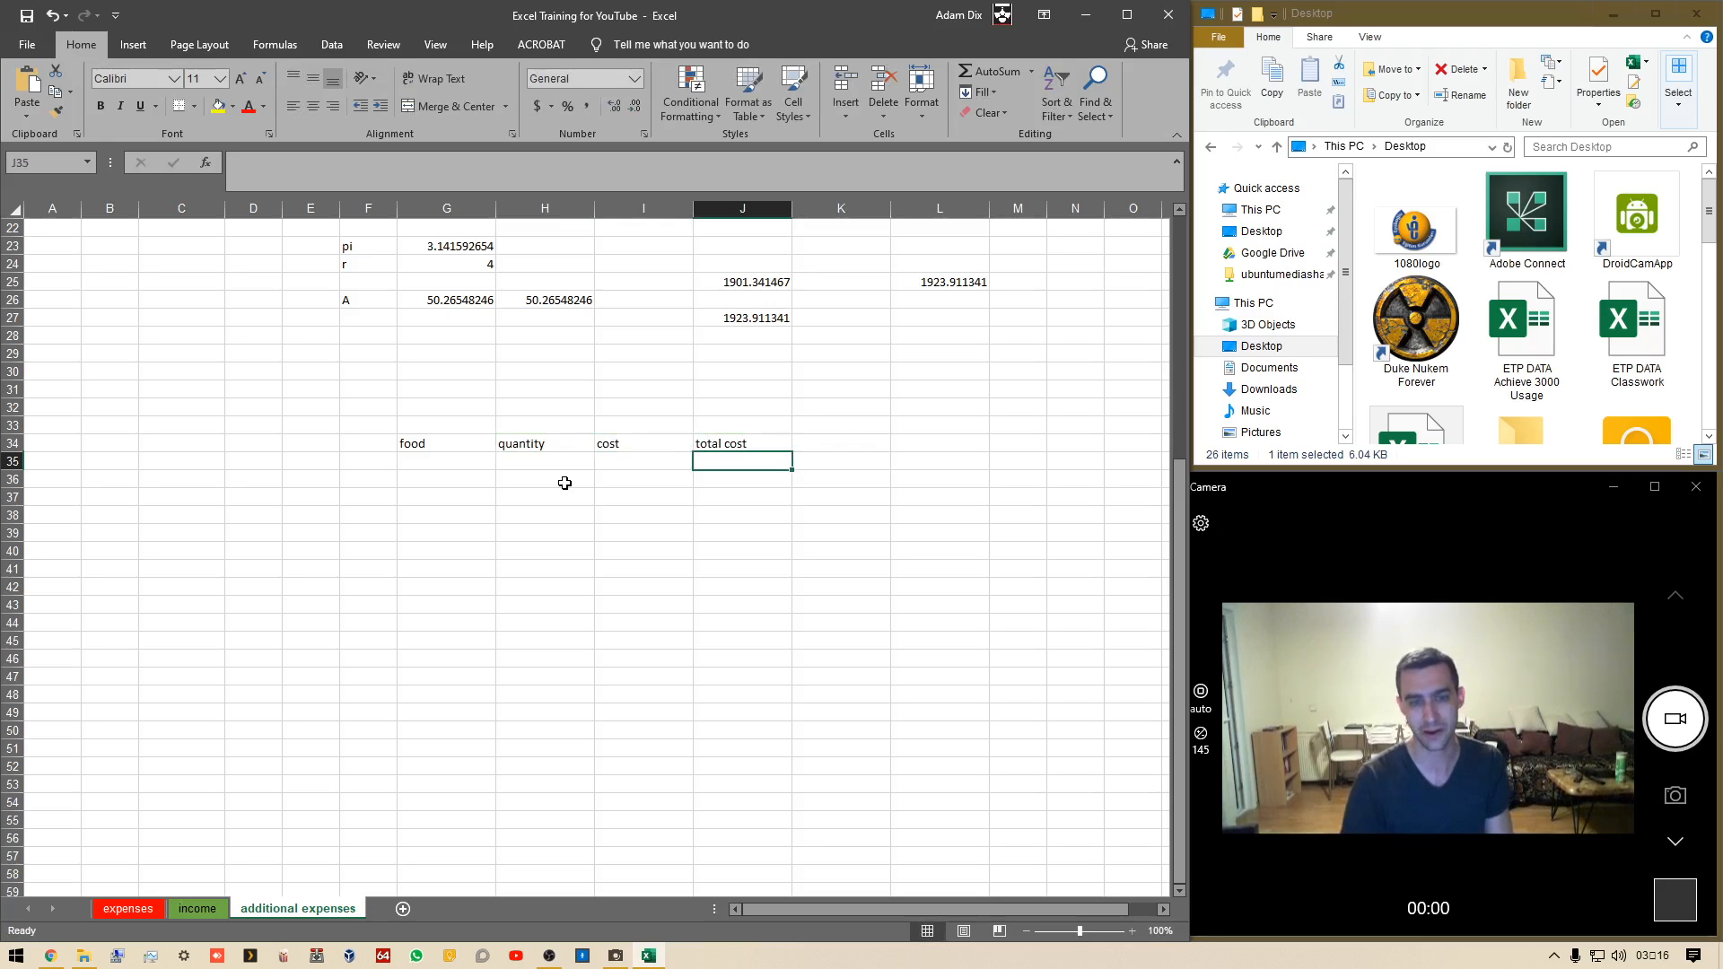
Fill the first row below the headers with fruit, quantity 10 and cost 5
key("Left")
key("Left")
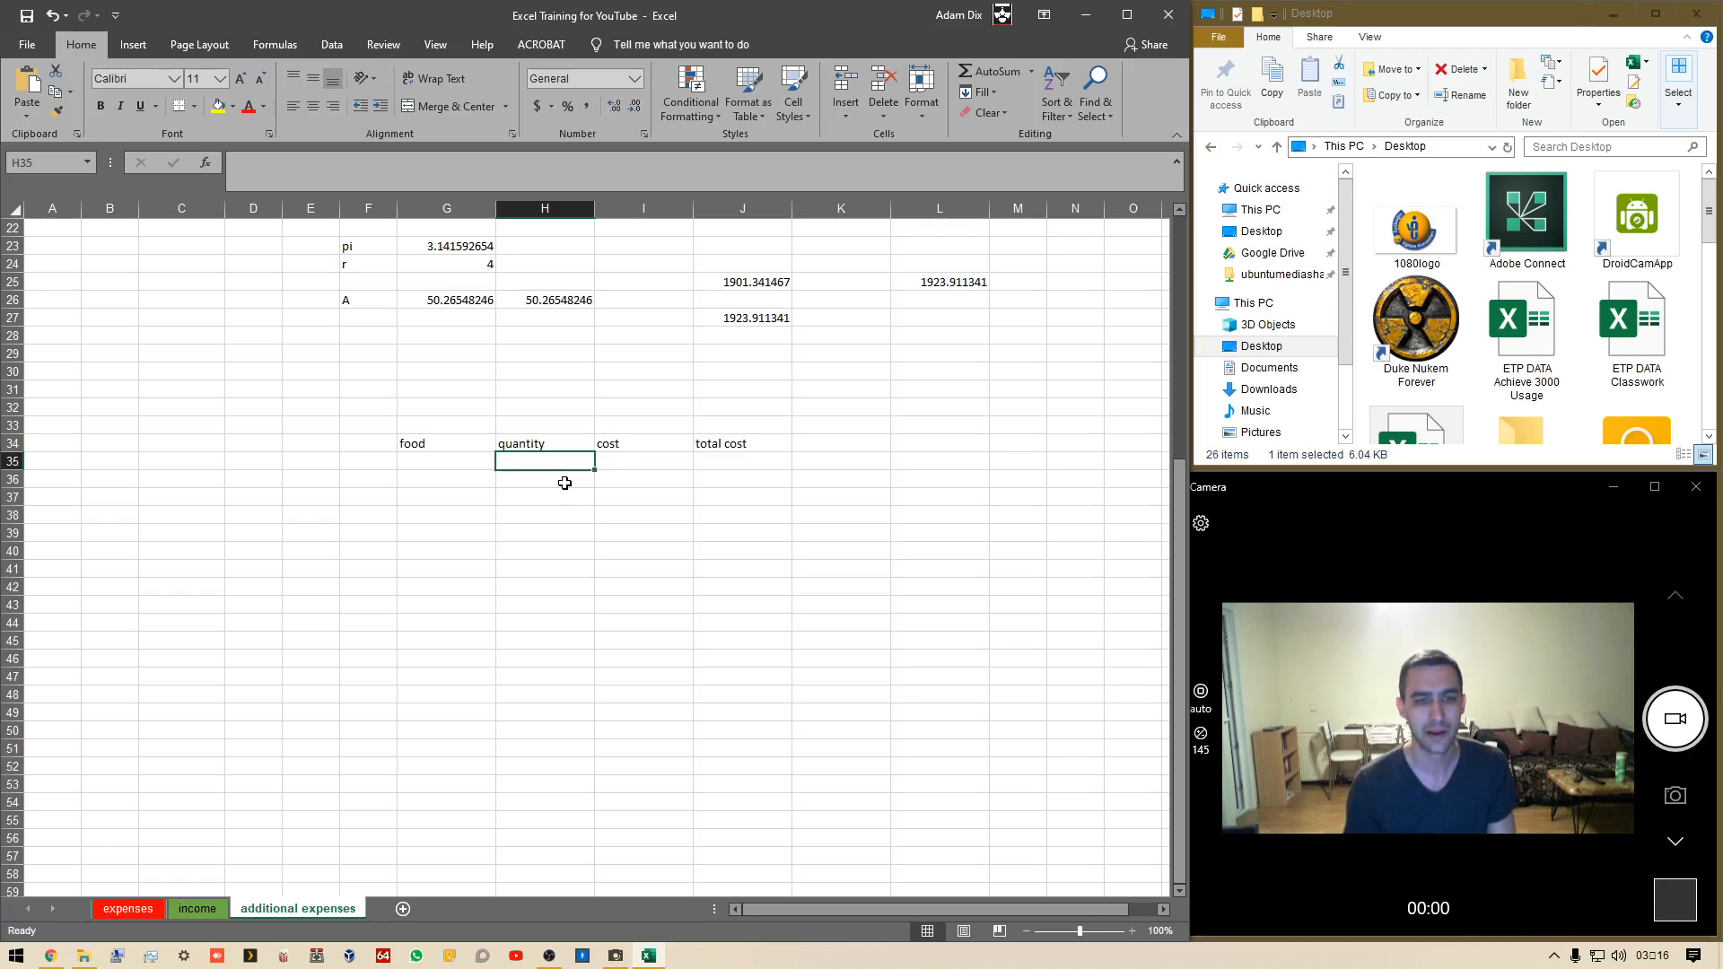
key("Left")
type("fruit")
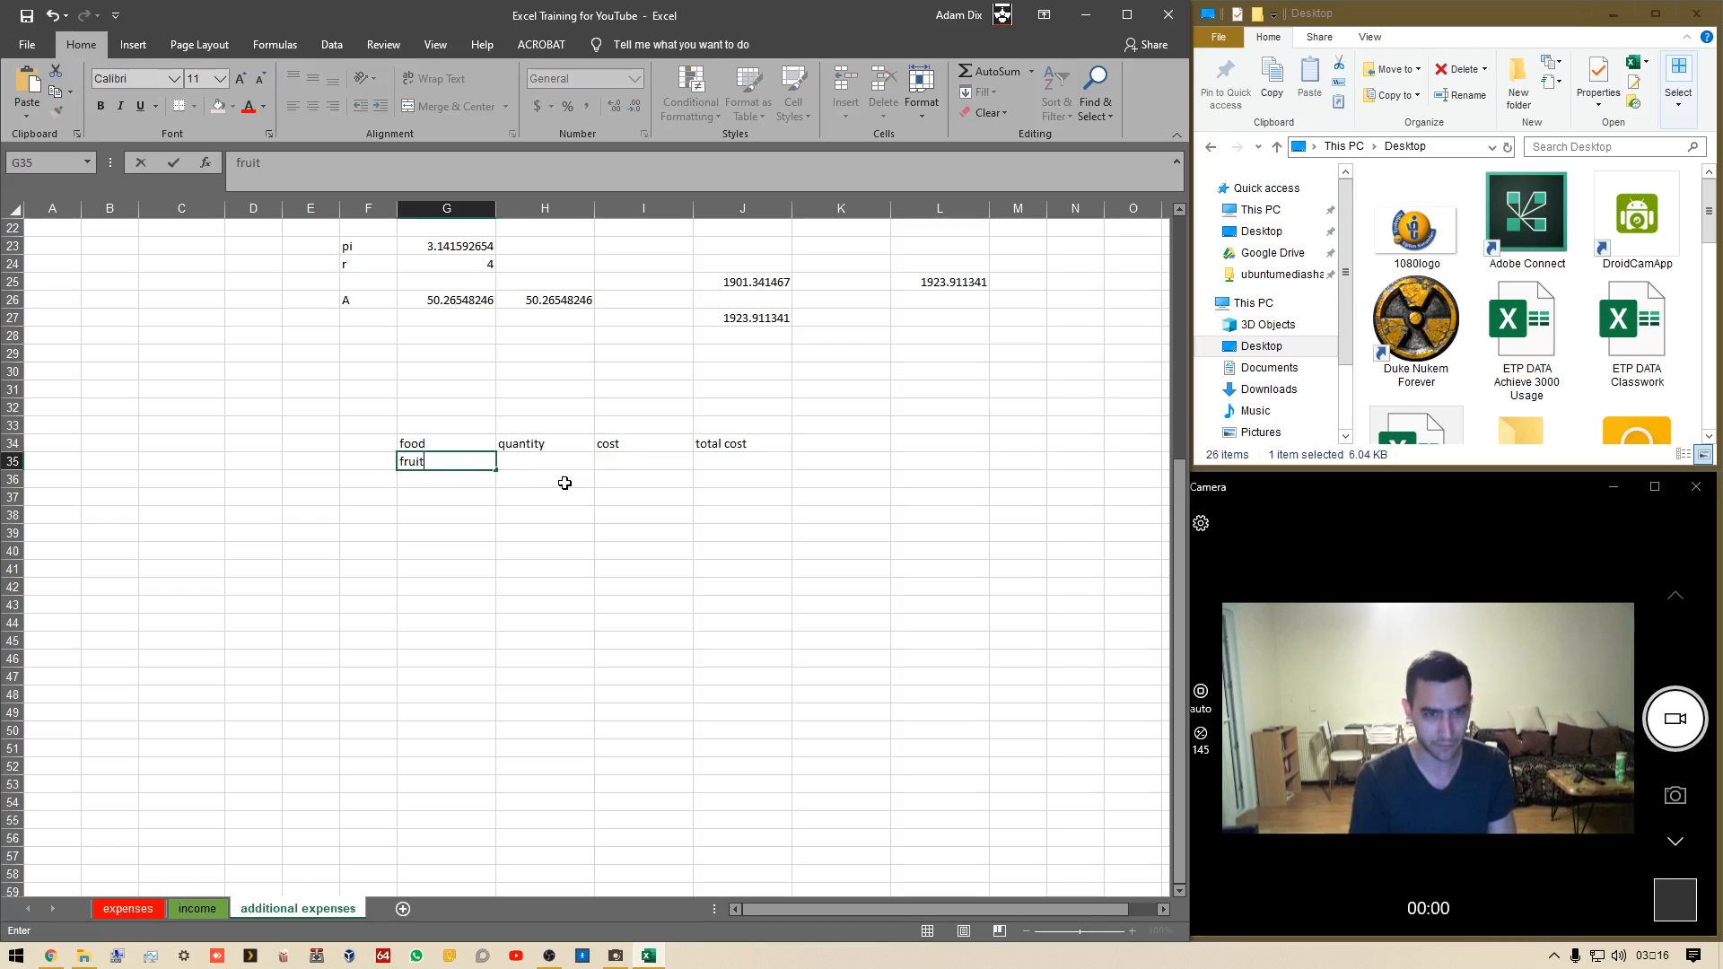
key("Tab")
type("10")
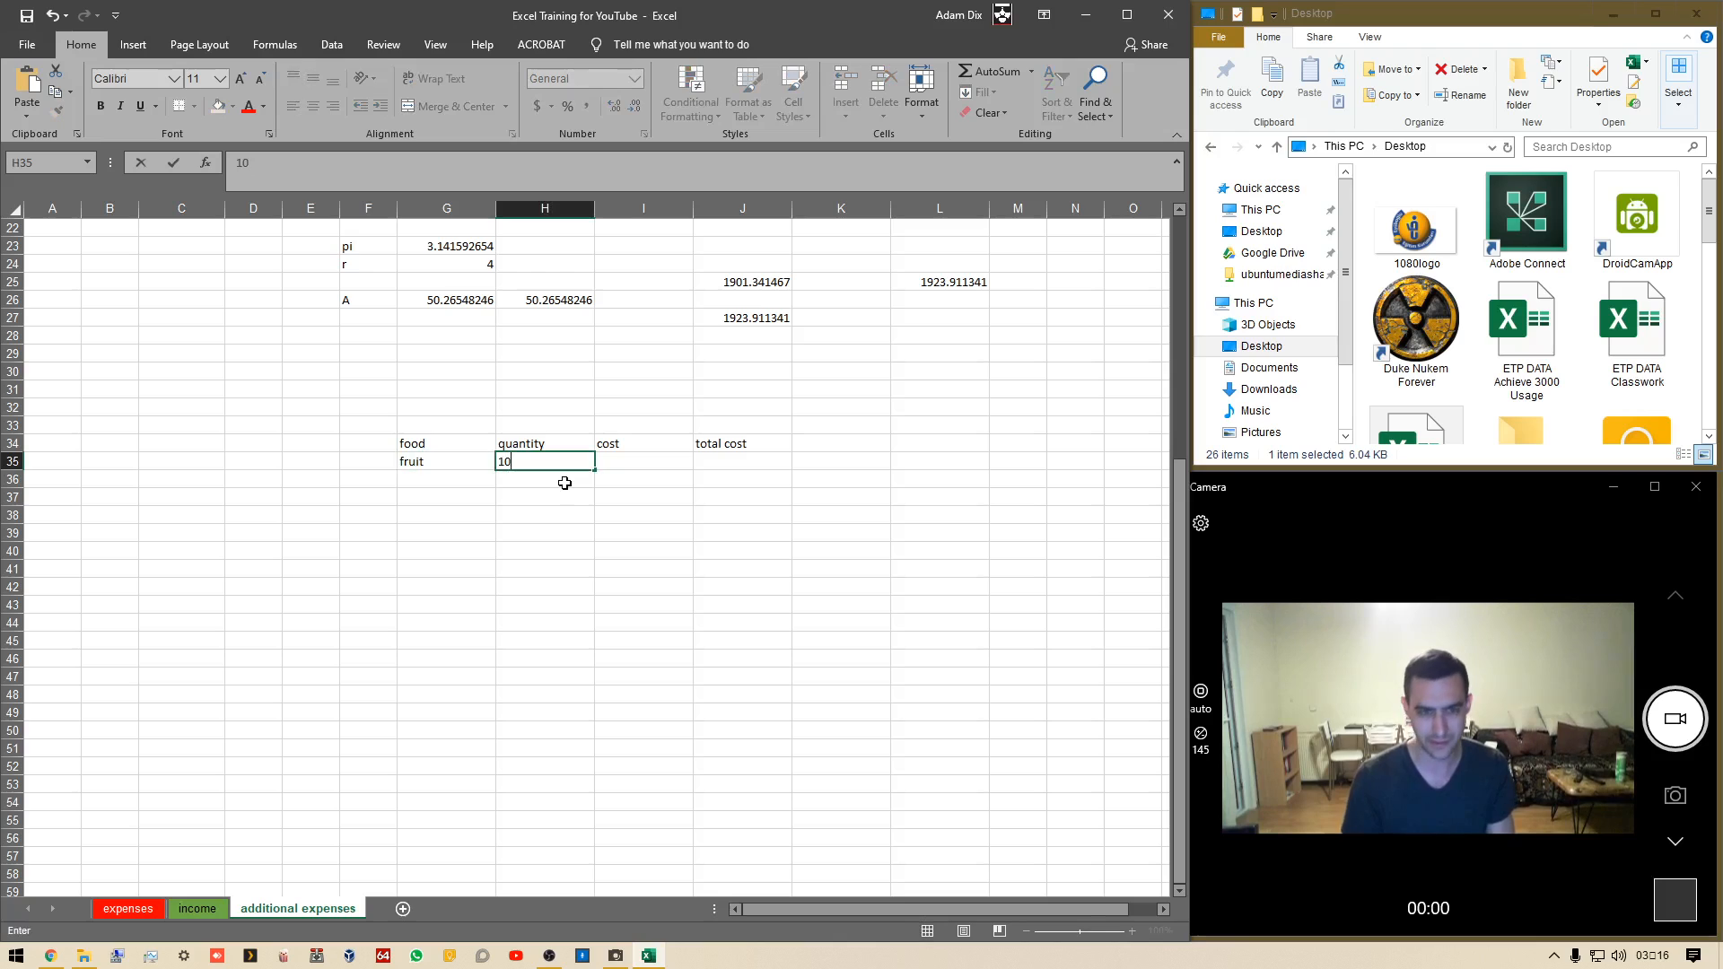
key("Tab")
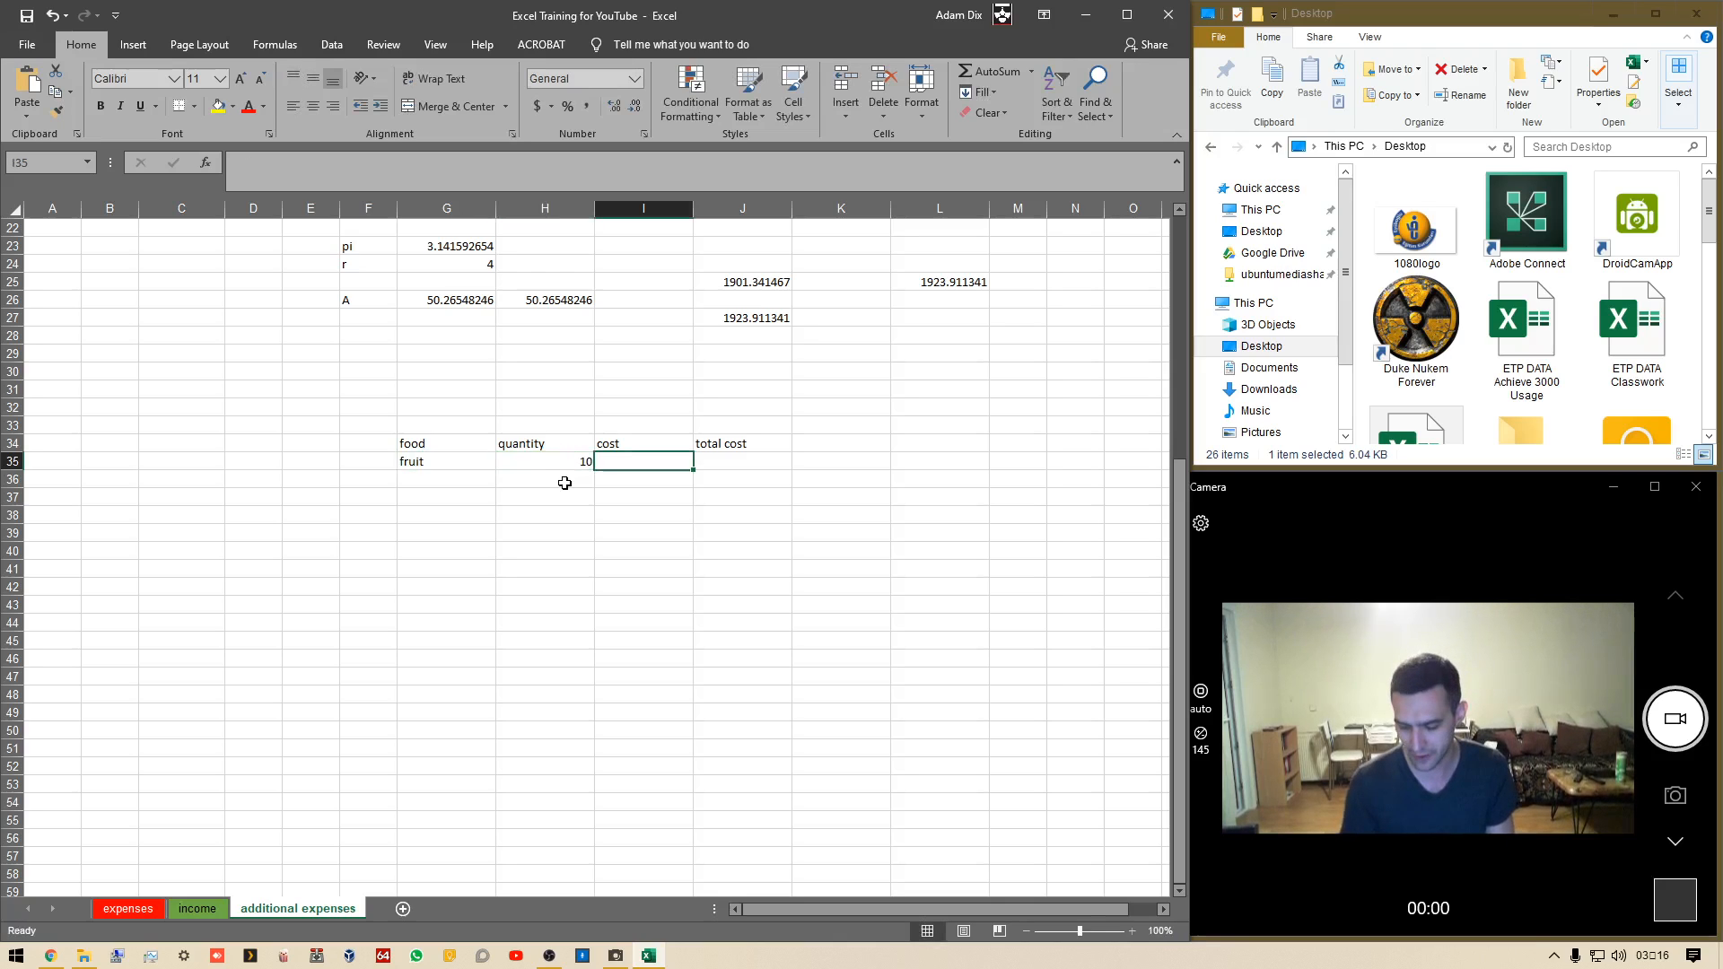
type("5")
key("Tab")
In J35, calculate the total cost with the formula =I35*H35
type("=")
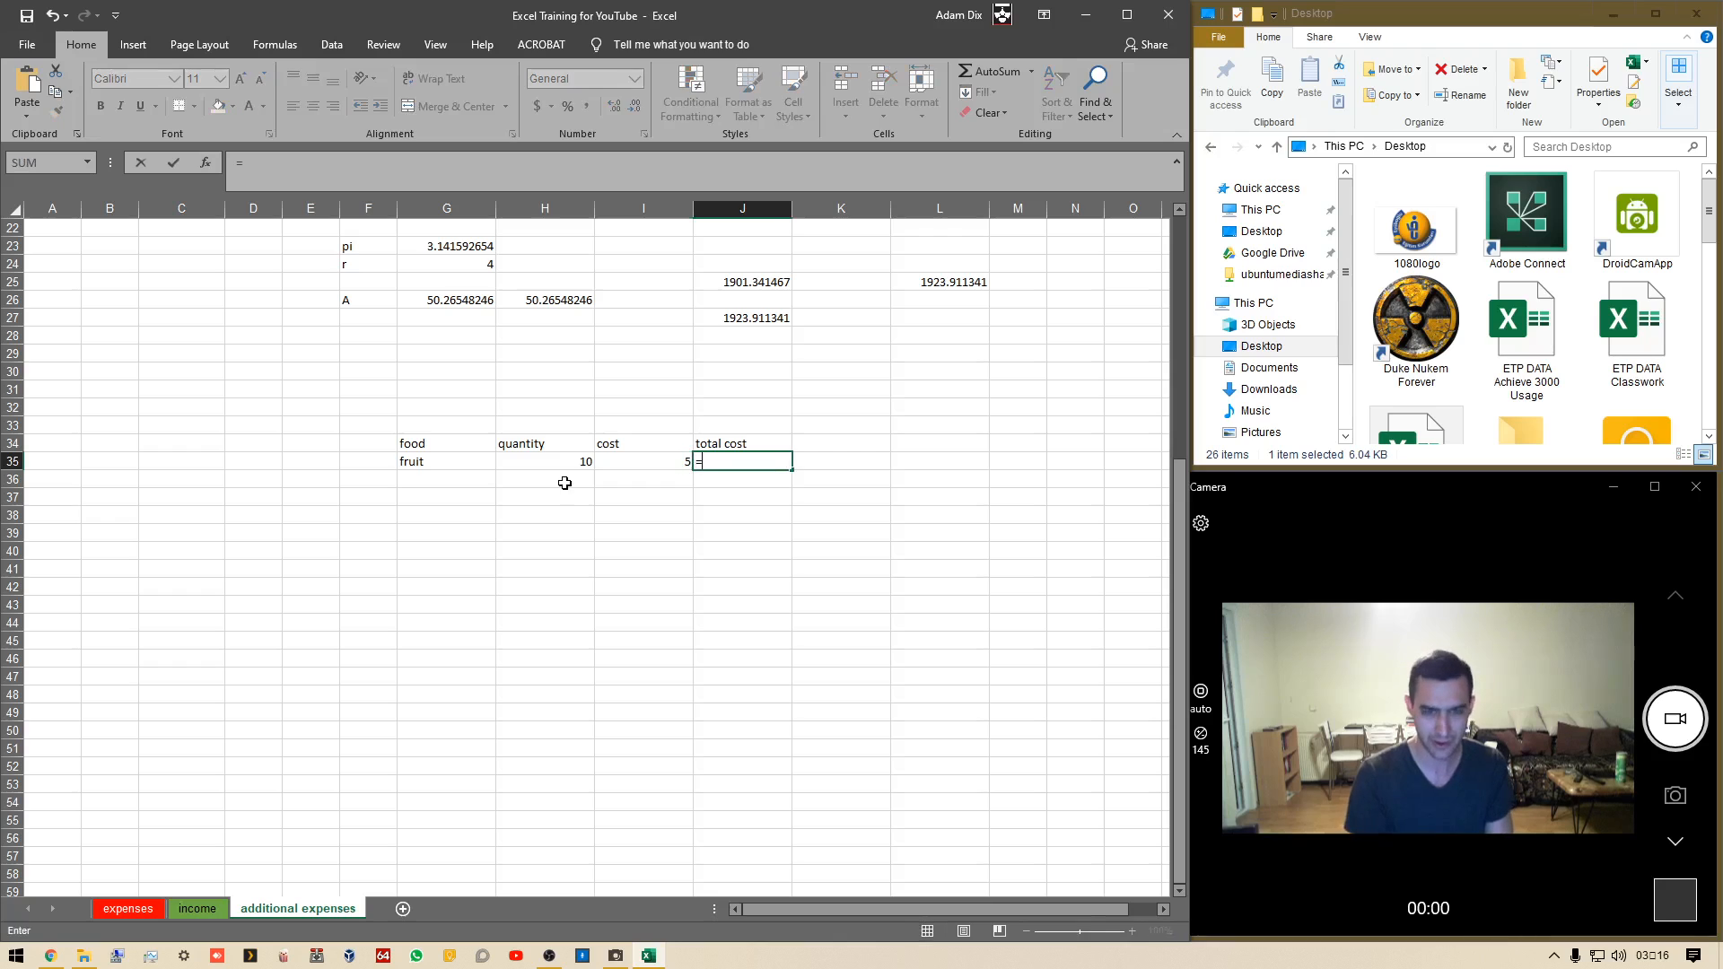
key("Left")
type("*")
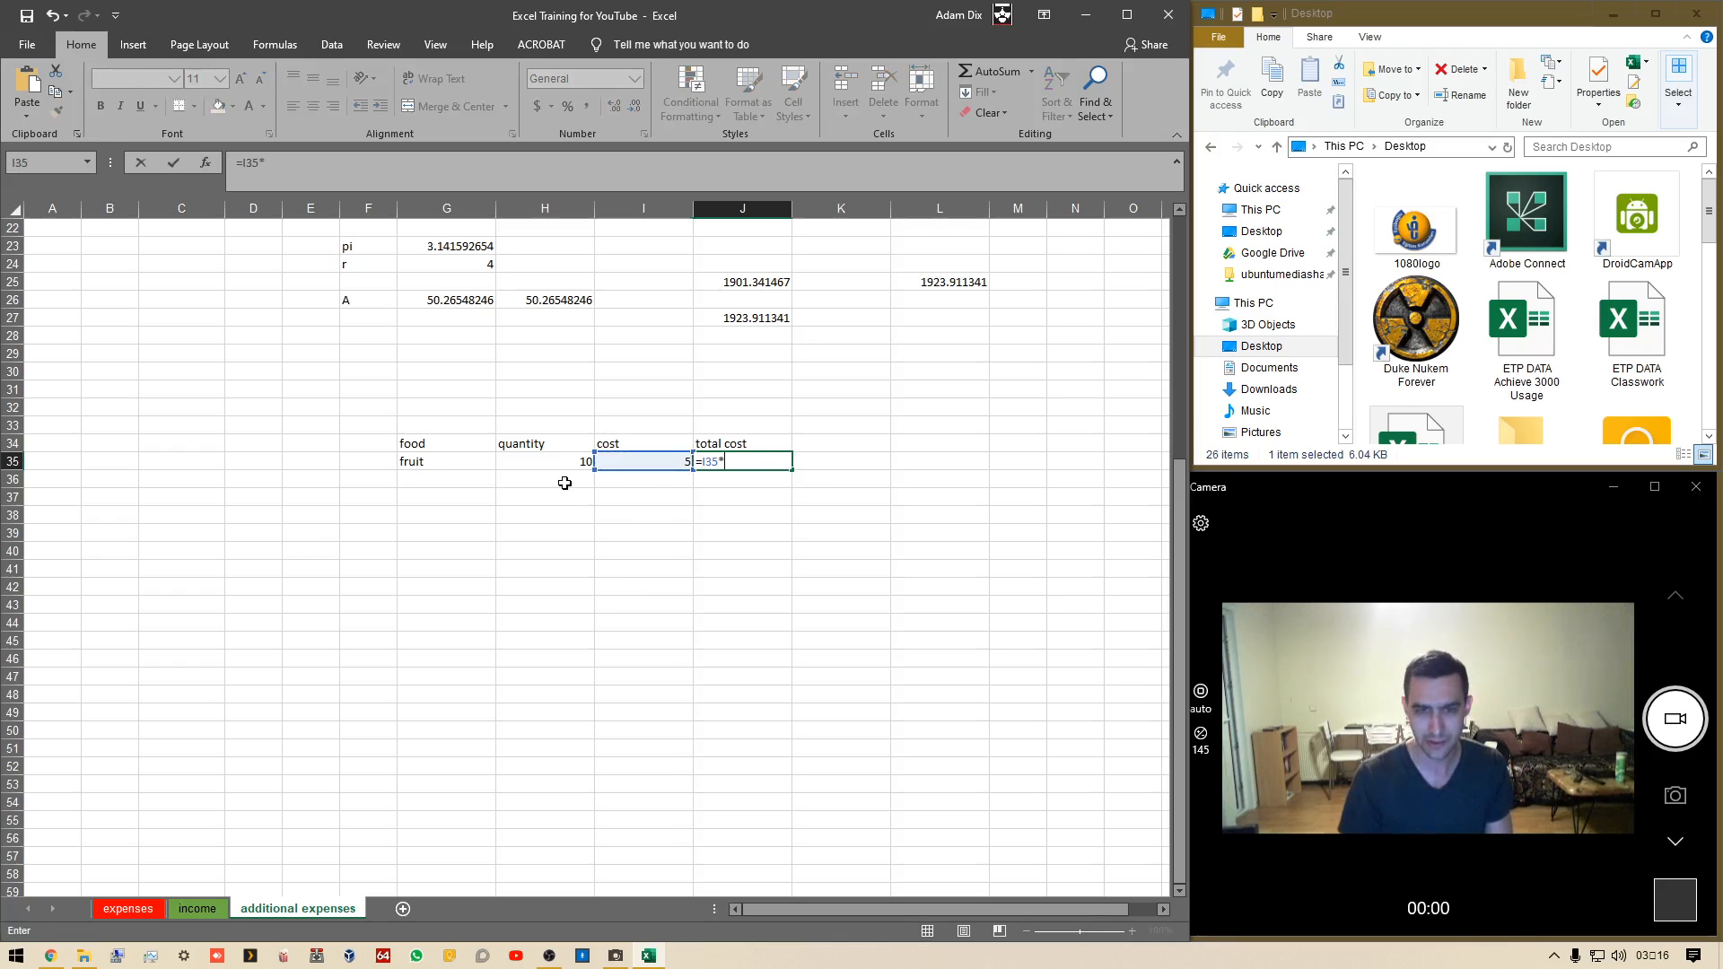
key("Left")
key("Left")
key("Return")
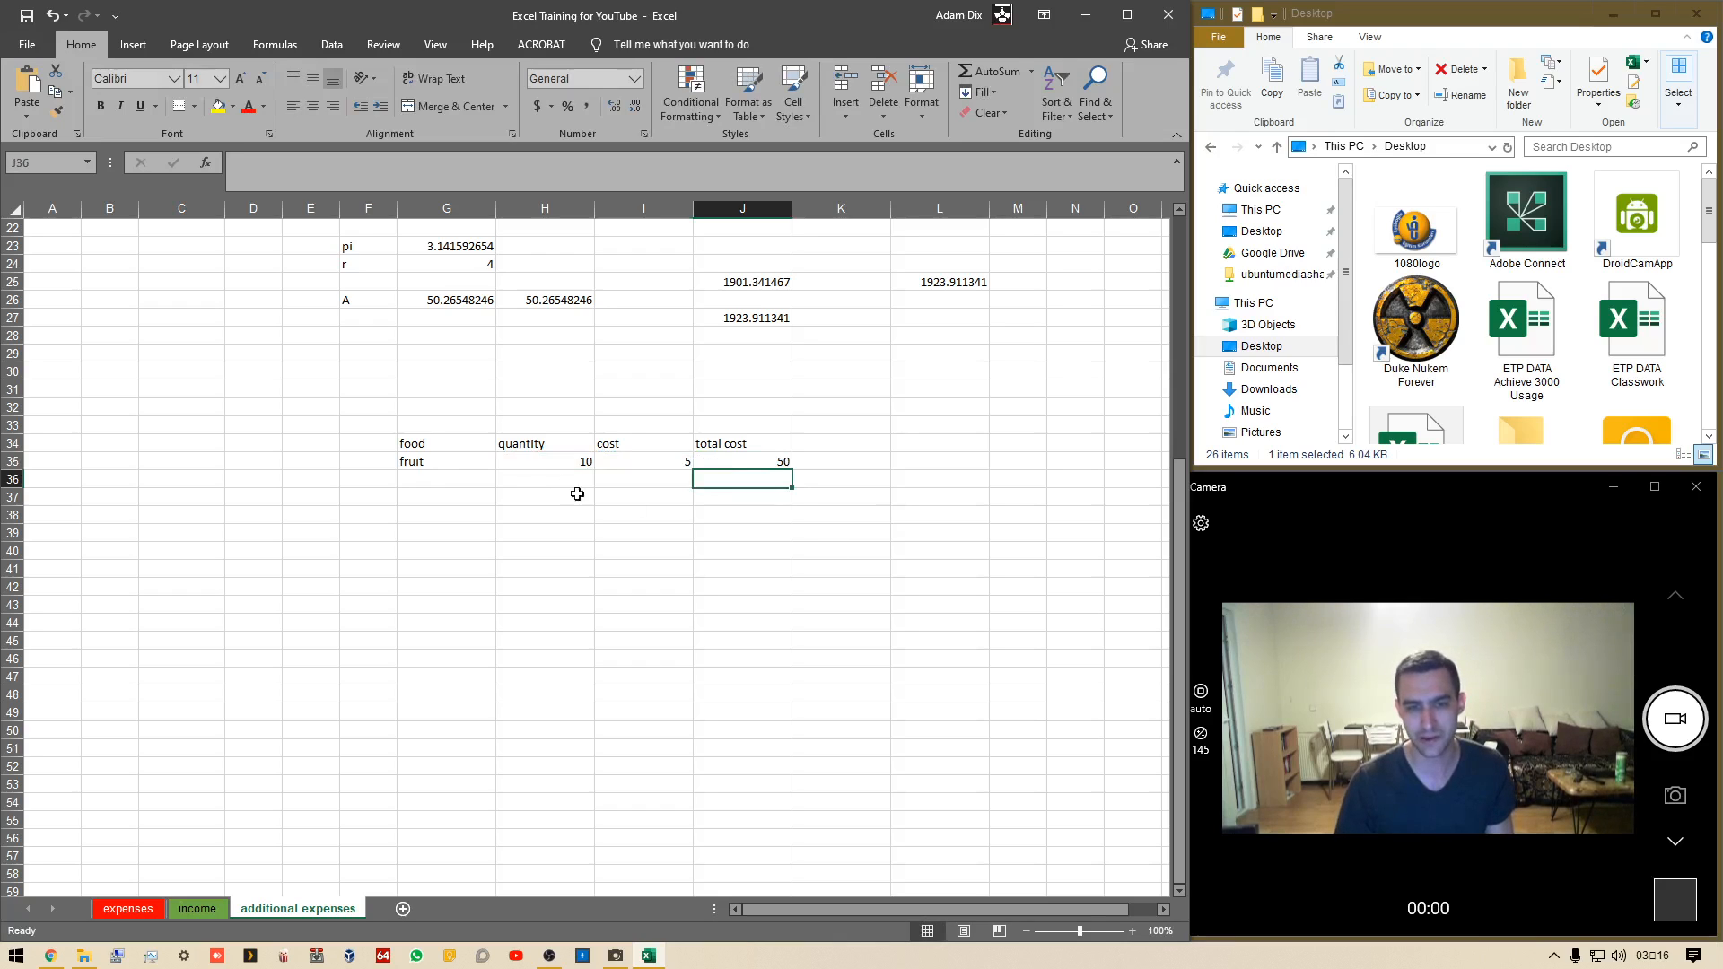
left_click_drag(751, 463, 746, 642)
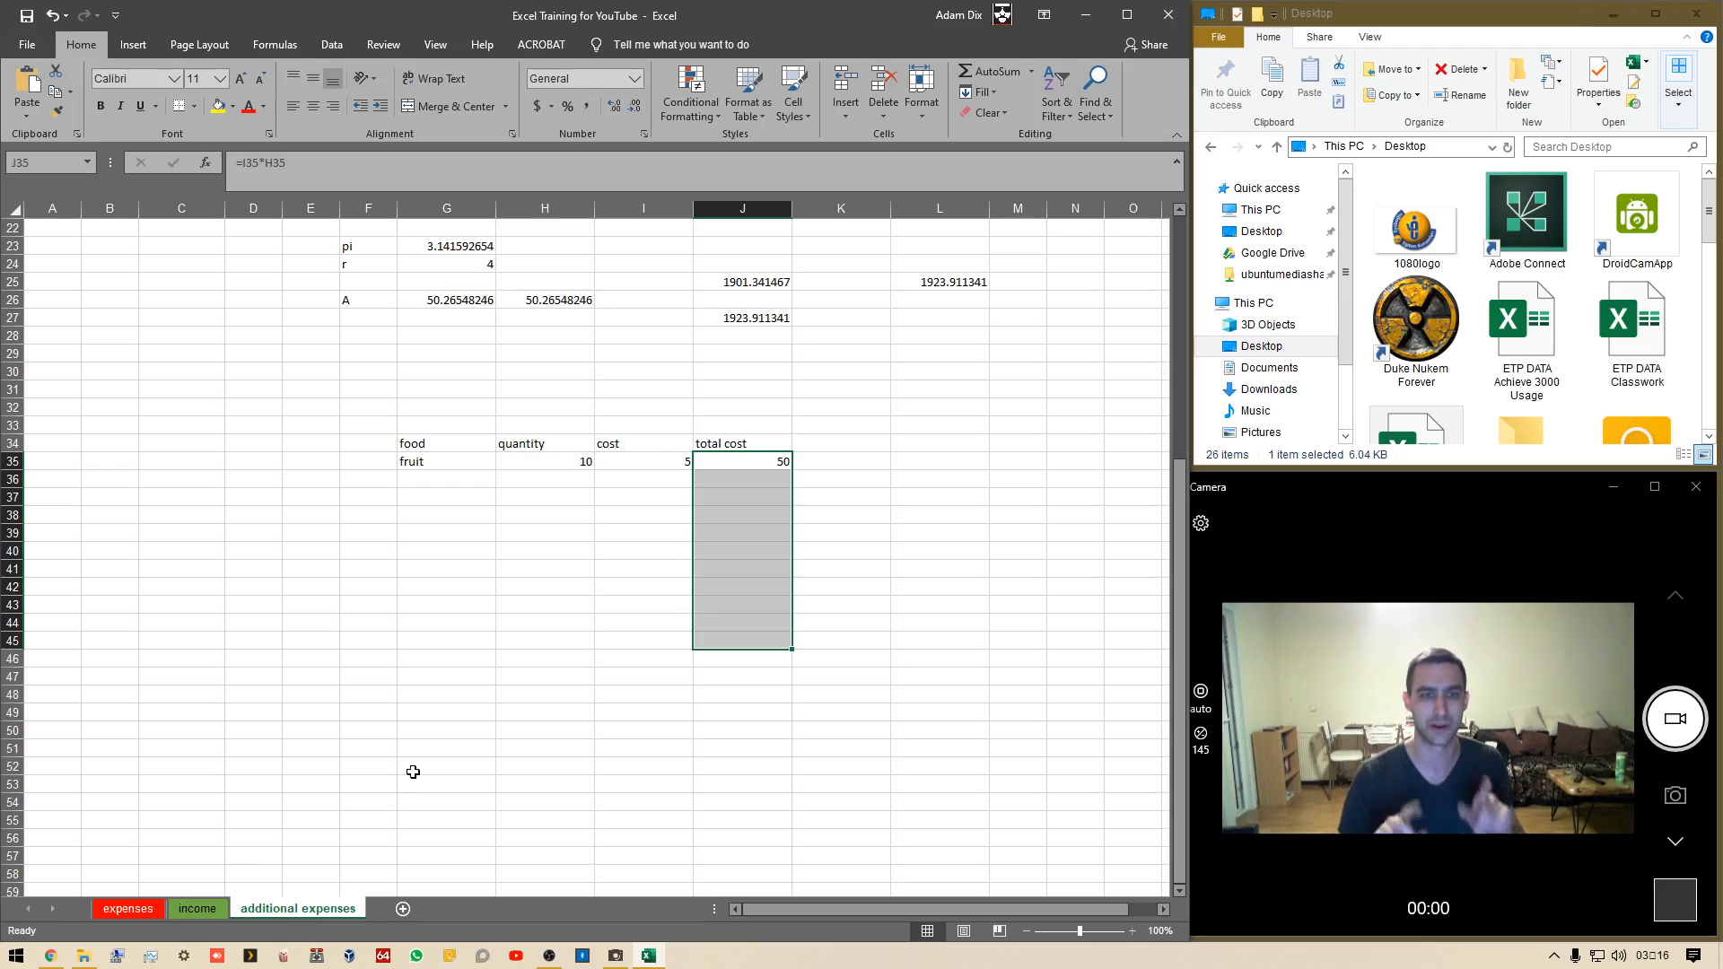
left_click(563, 670)
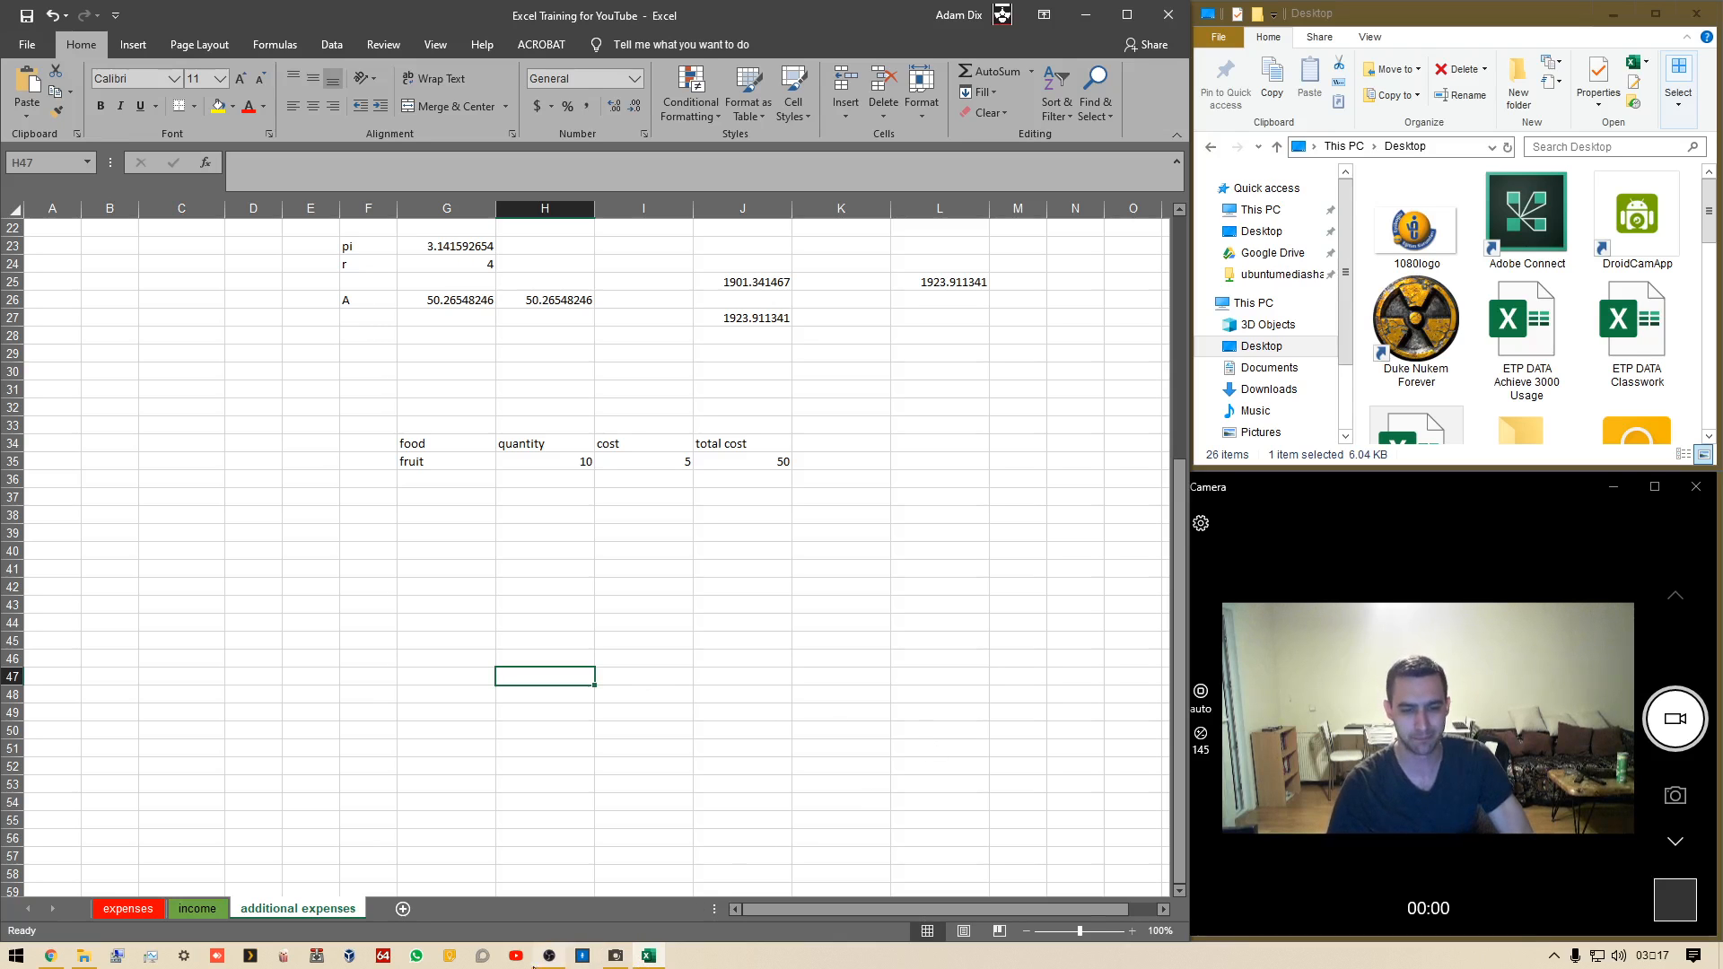
left_click(549, 957)
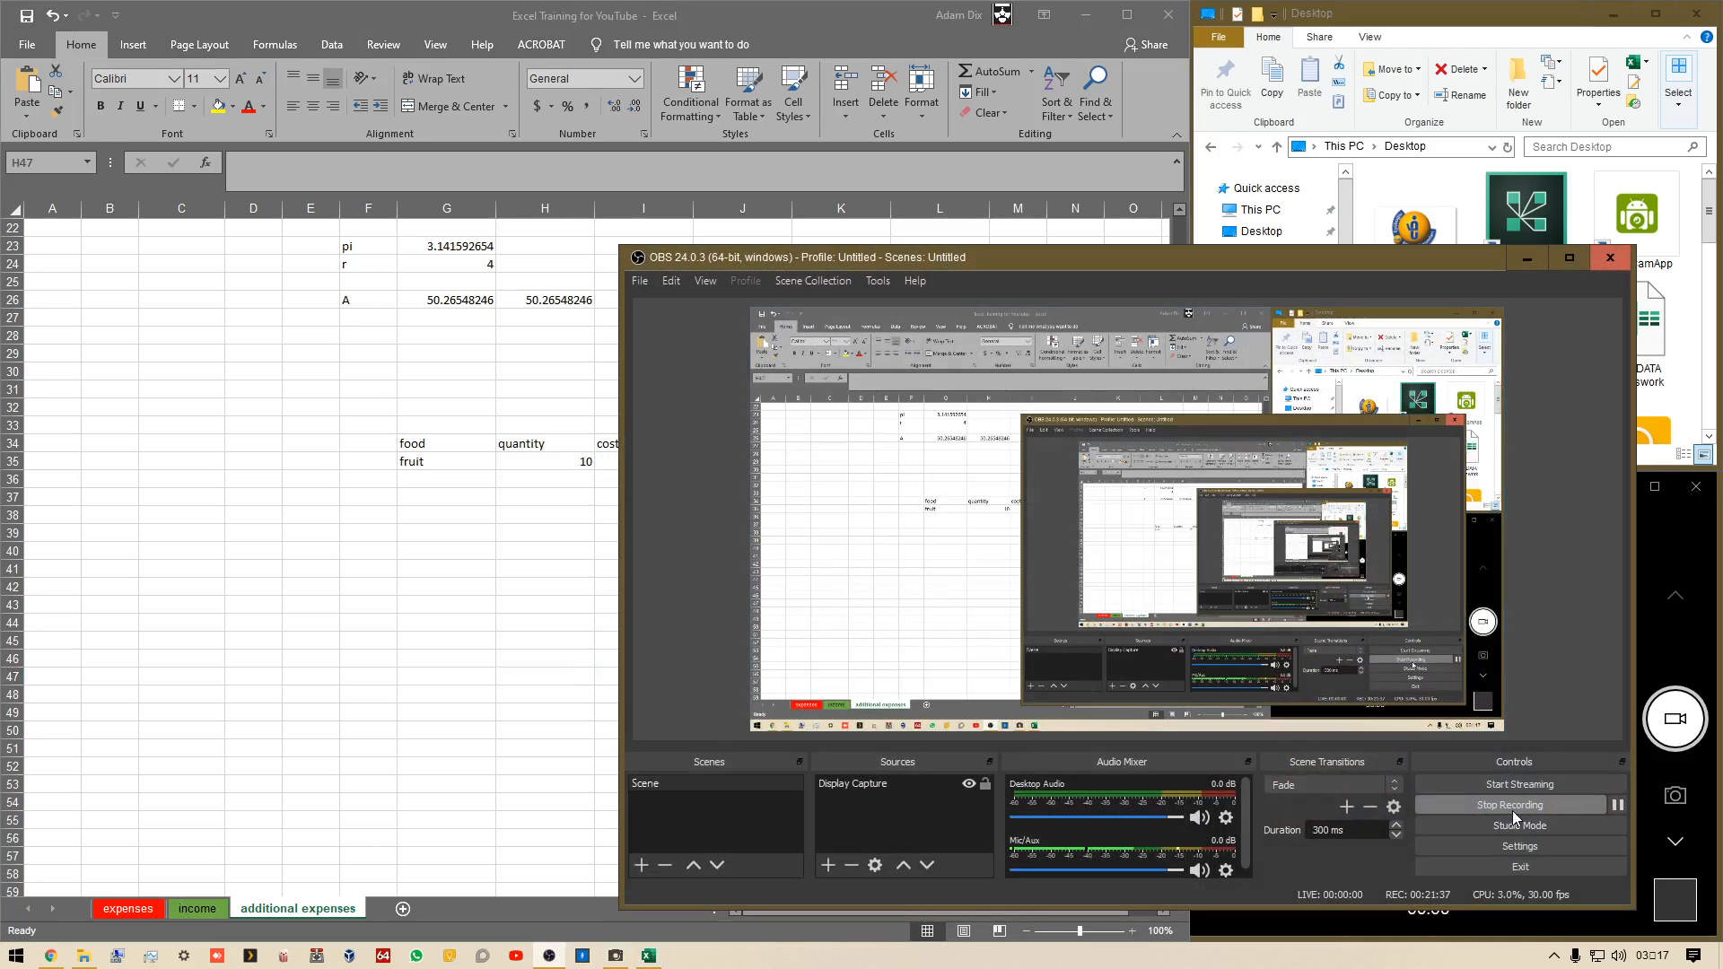